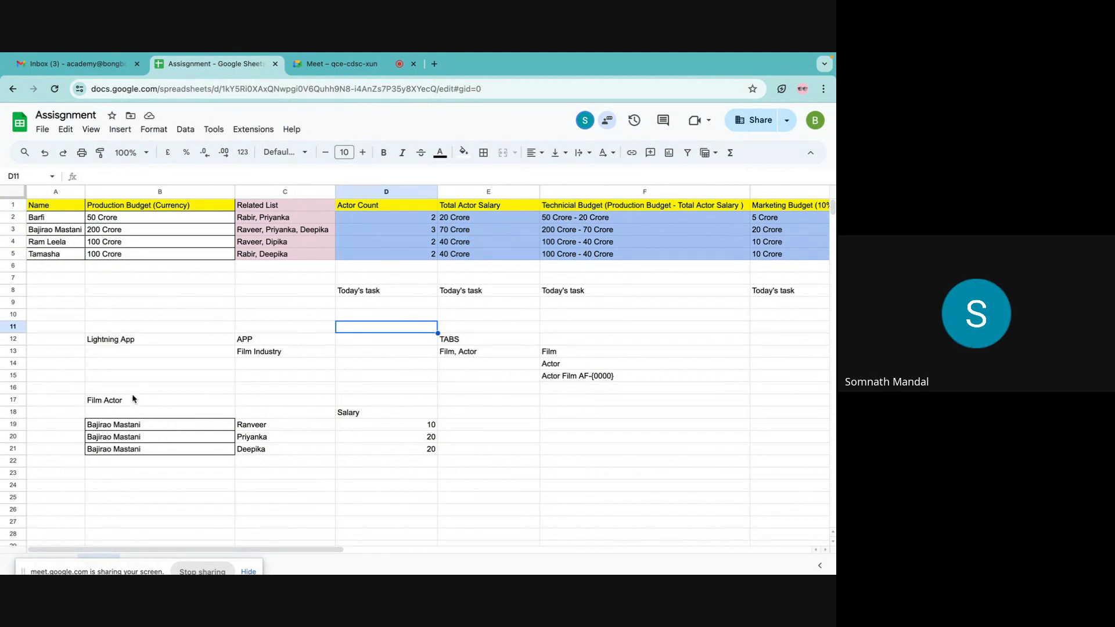
Examine which actors the Related List column gives for each film from Barfi to Tamasha on the Film sheet
{"action": "left_click_drag", "start_coordinate": [108, 572], "coordinate": [498, 552]}
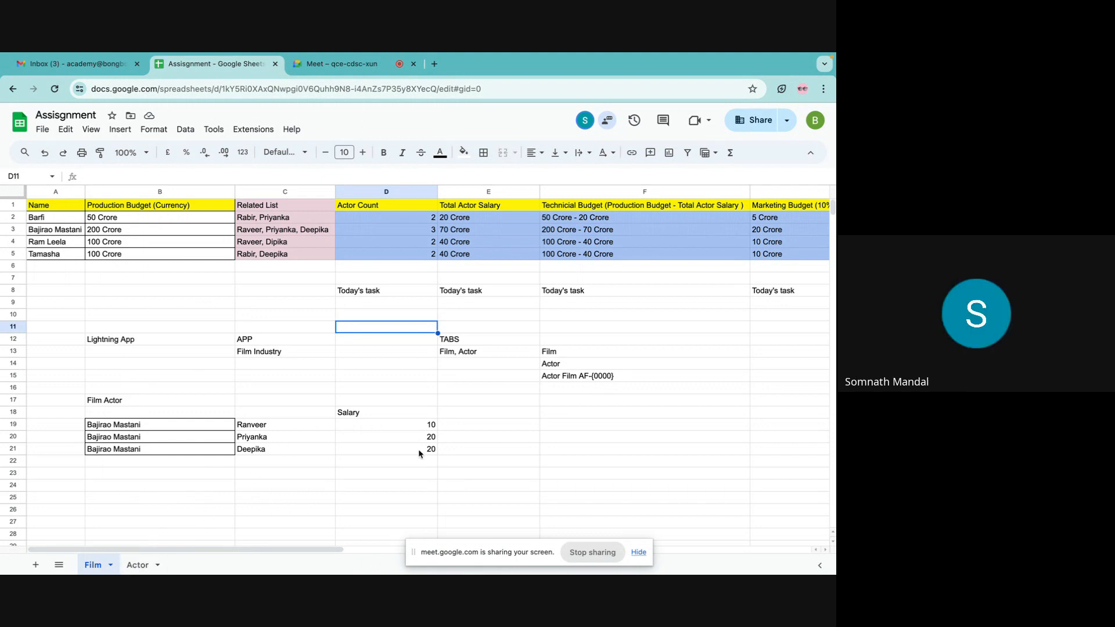
{"action": "left_click", "coordinate": [589, 433]}
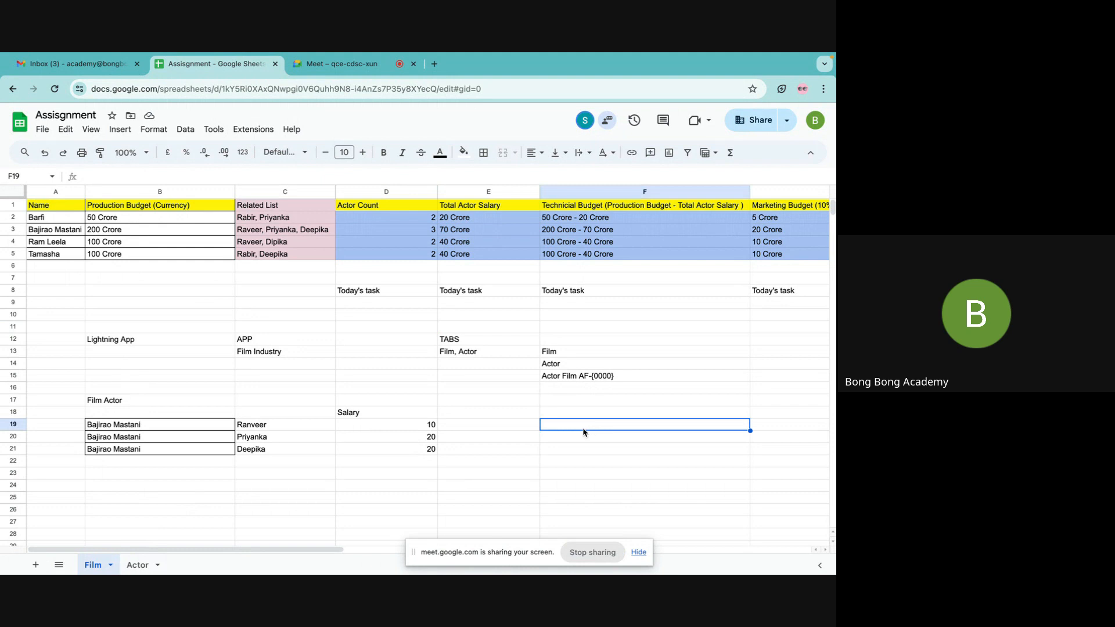
{"action": "left_click", "coordinate": [51, 220]}
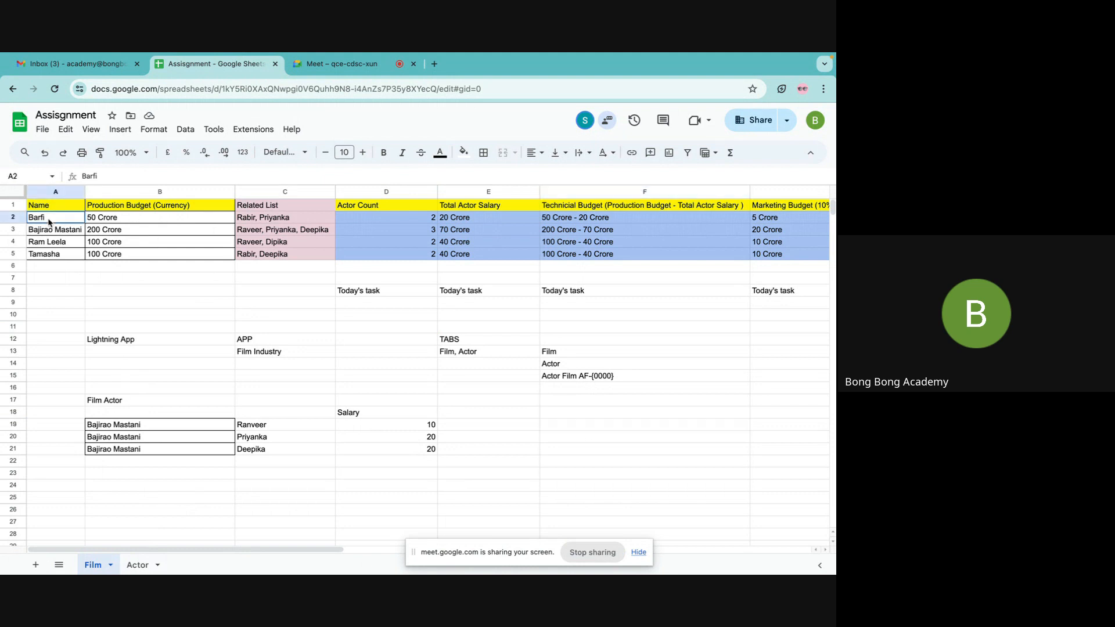
{"action": "left_click", "coordinate": [267, 219]}
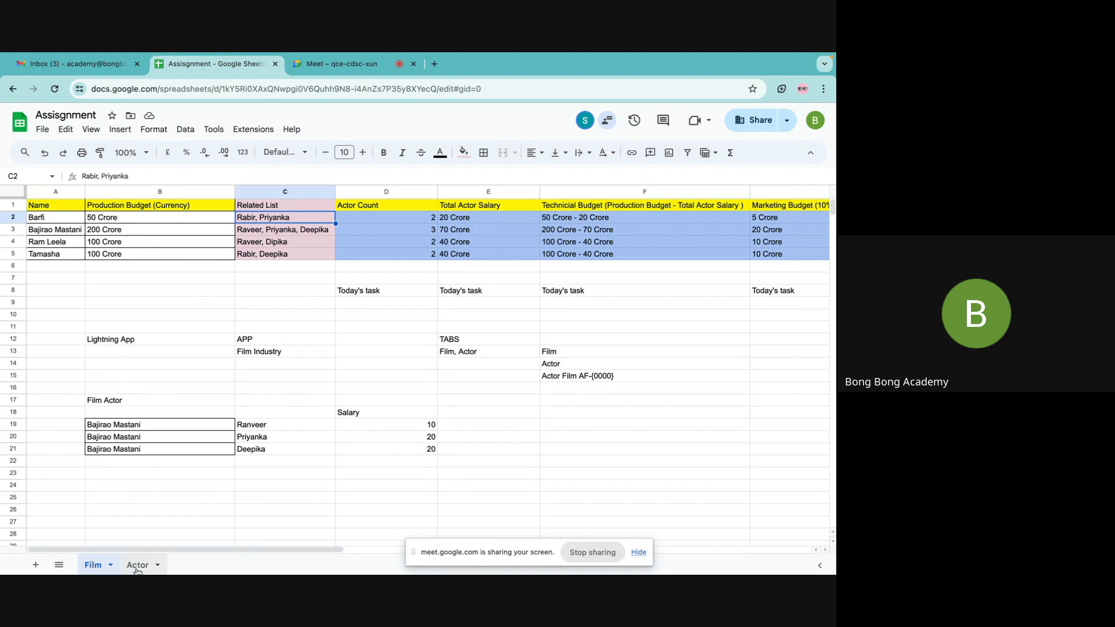
{"action": "left_click", "coordinate": [35, 221]}
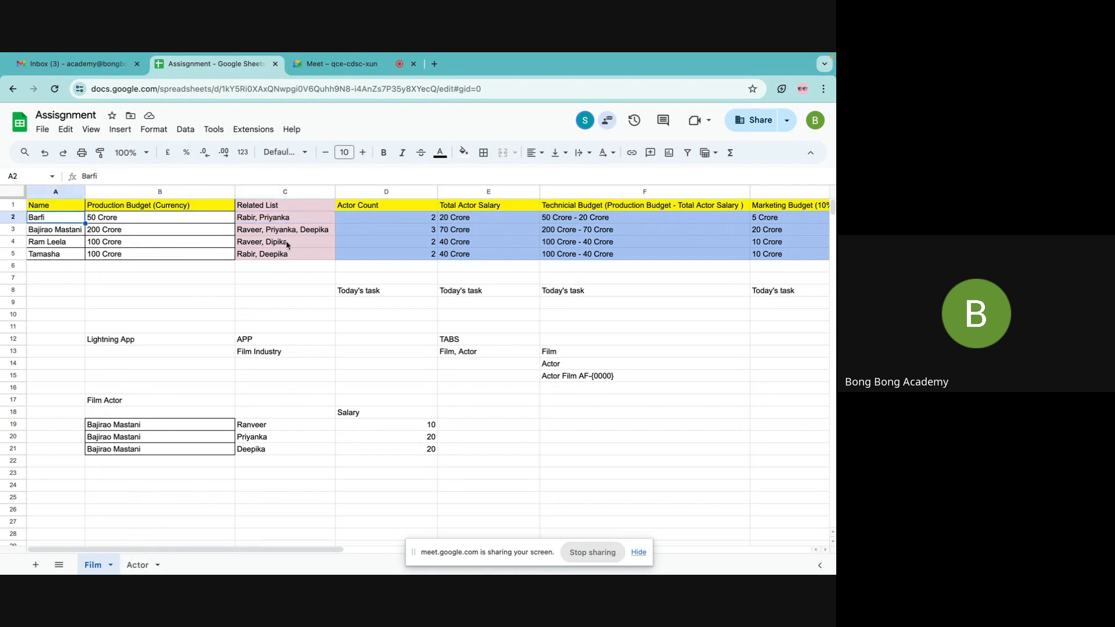
{"action": "left_click", "coordinate": [280, 222]}
{"action": "left_click", "coordinate": [76, 232]}
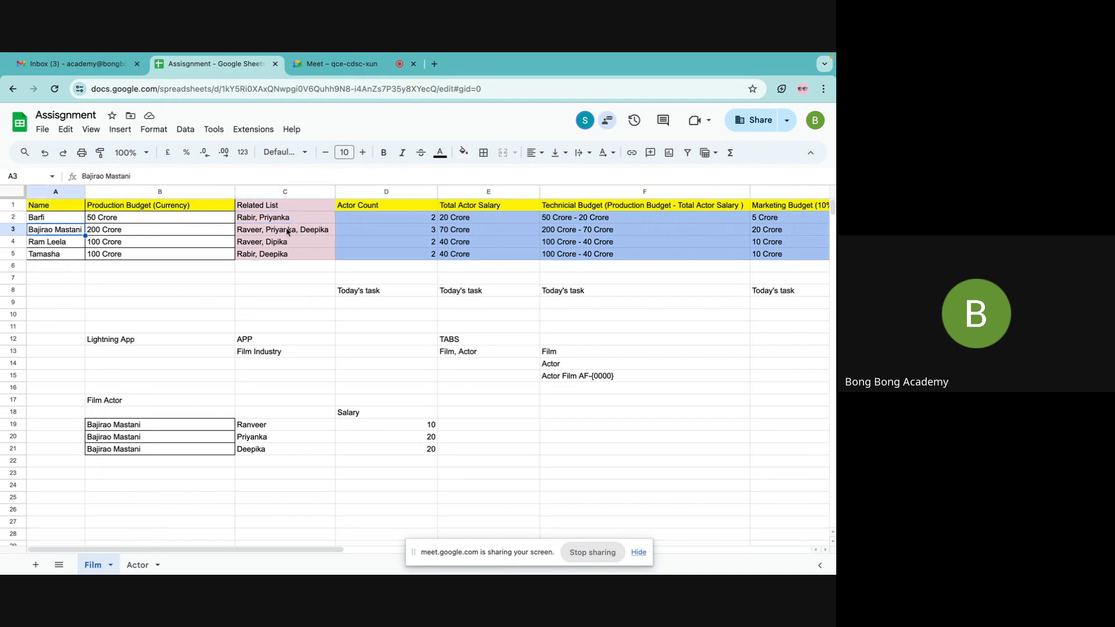
{"action": "left_click", "coordinate": [261, 230]}
{"action": "left_click", "coordinate": [36, 242]}
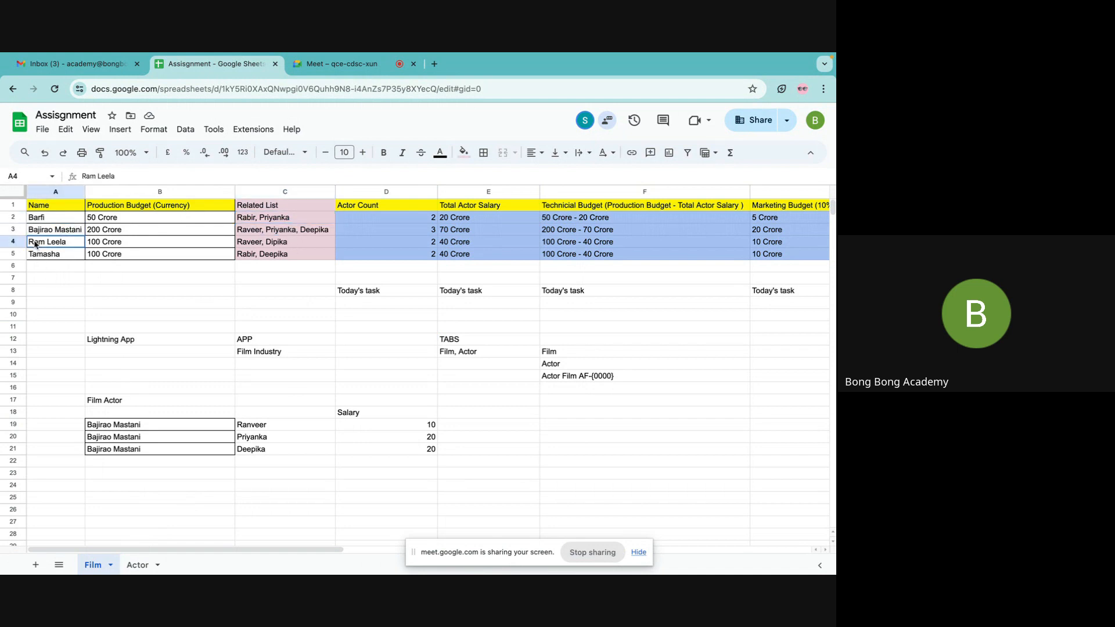
{"action": "left_click", "coordinate": [271, 241]}
{"action": "left_click", "coordinate": [41, 254]}
{"action": "left_click", "coordinate": [288, 254]}
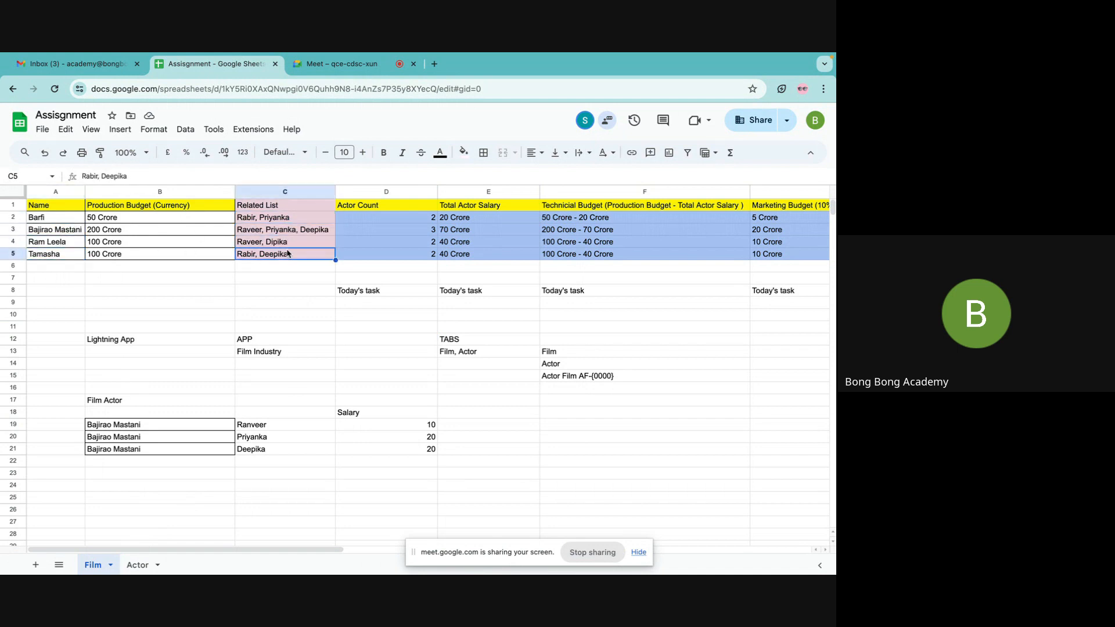
{"action": "left_click", "coordinate": [32, 253]}
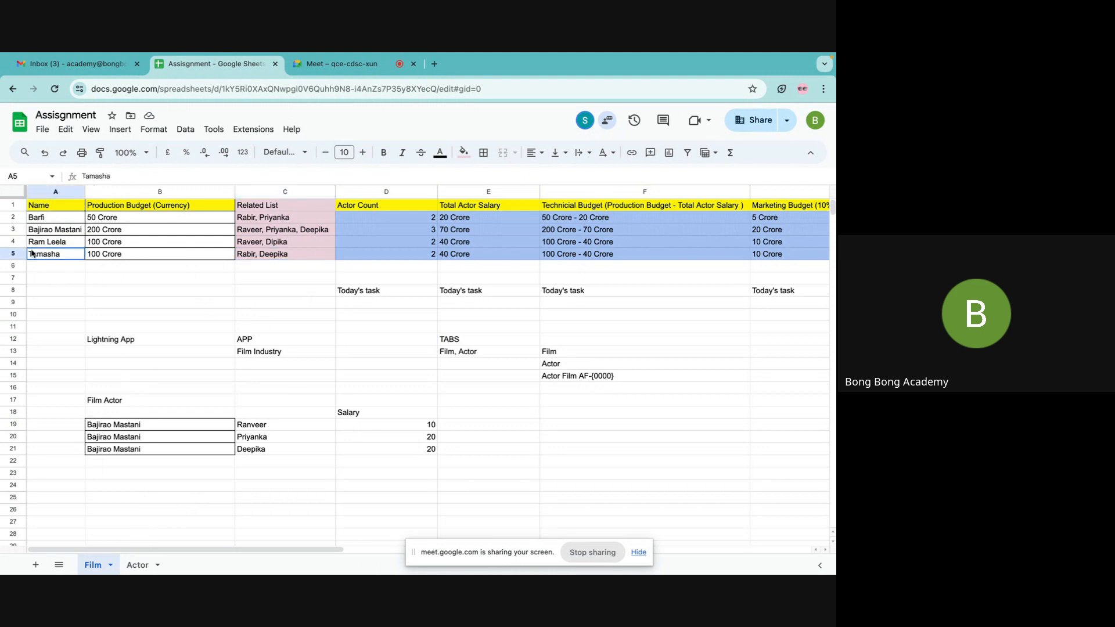
{"action": "left_click", "coordinate": [265, 254]}
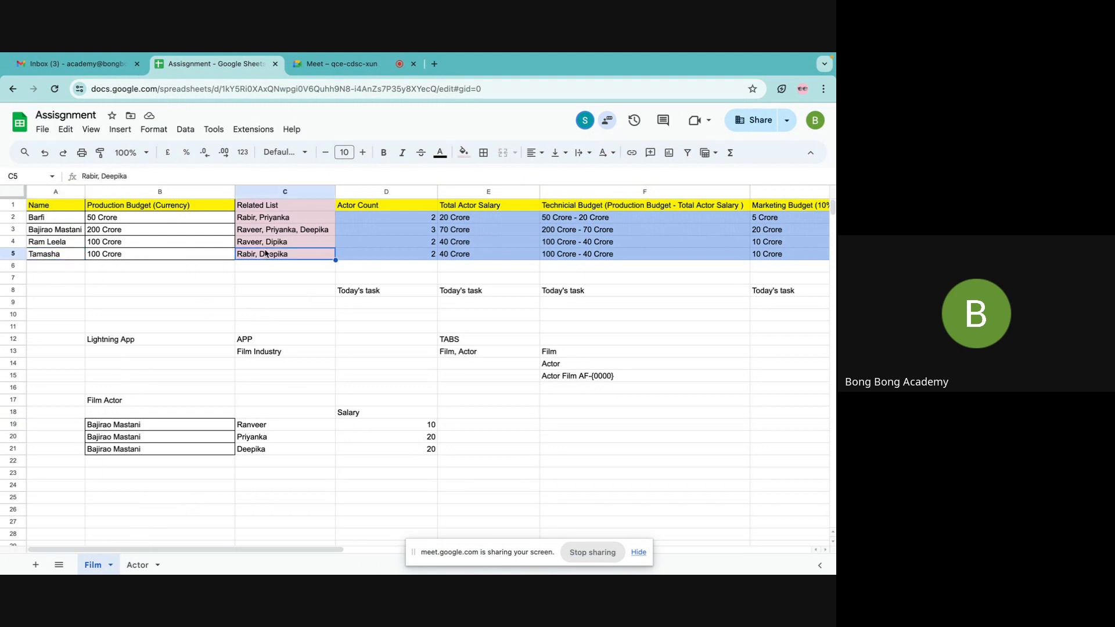
Examine the films in the Related List column for Ranbir and Priyanka on the Actor sheet
{"action": "left_click", "coordinate": [139, 565]}
{"action": "left_click", "coordinate": [42, 220]}
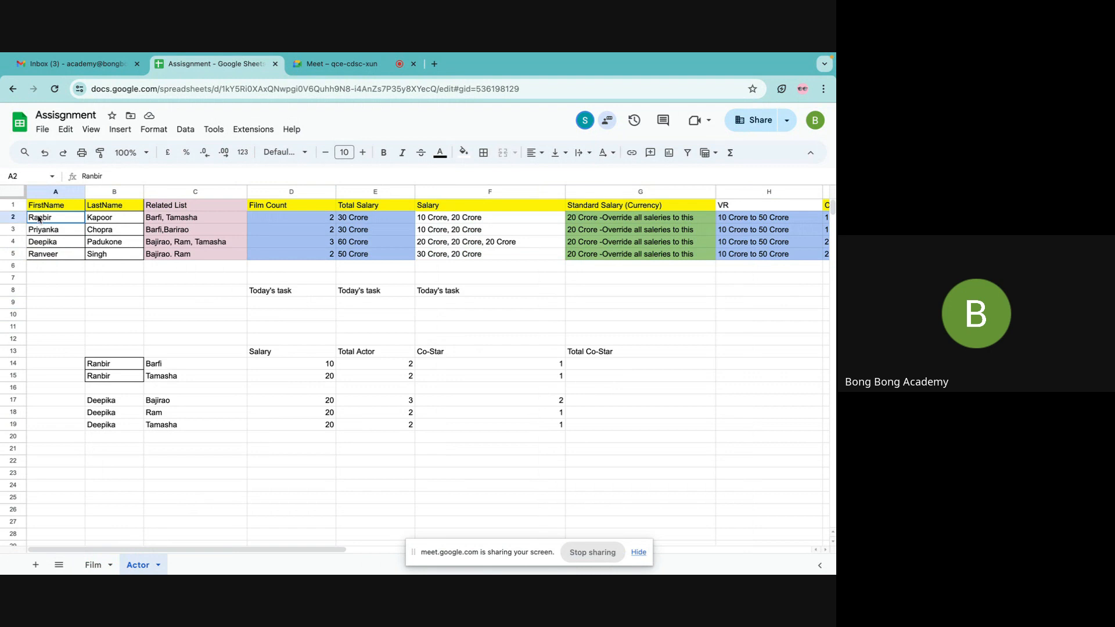
{"action": "left_click", "coordinate": [167, 218]}
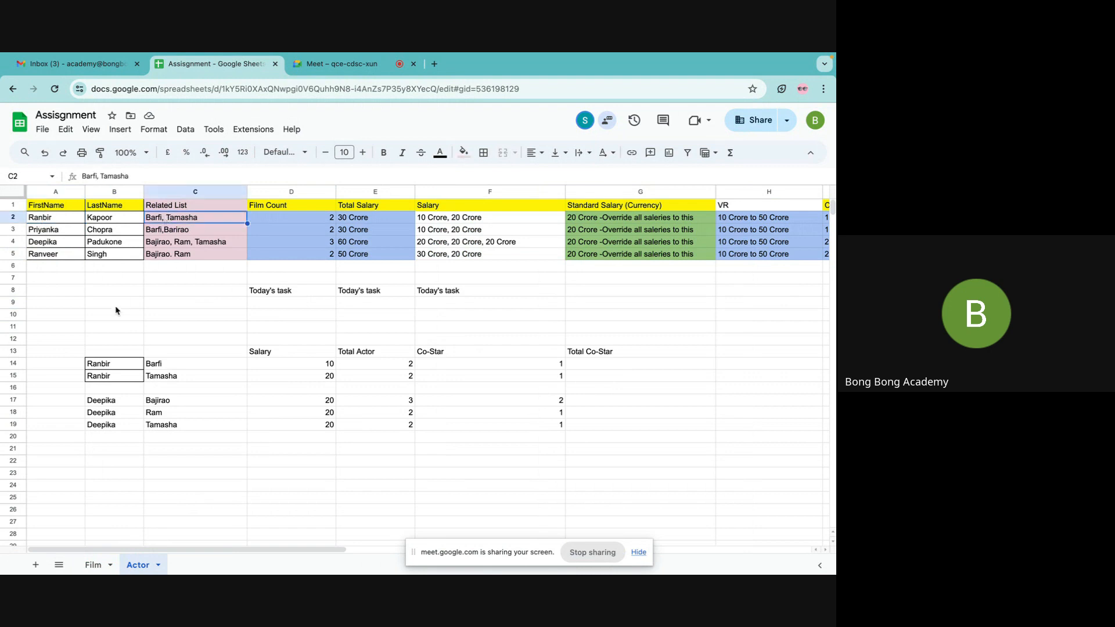
{"action": "left_click", "coordinate": [61, 232]}
{"action": "left_click", "coordinate": [181, 235]}
{"action": "left_click", "coordinate": [36, 220]}
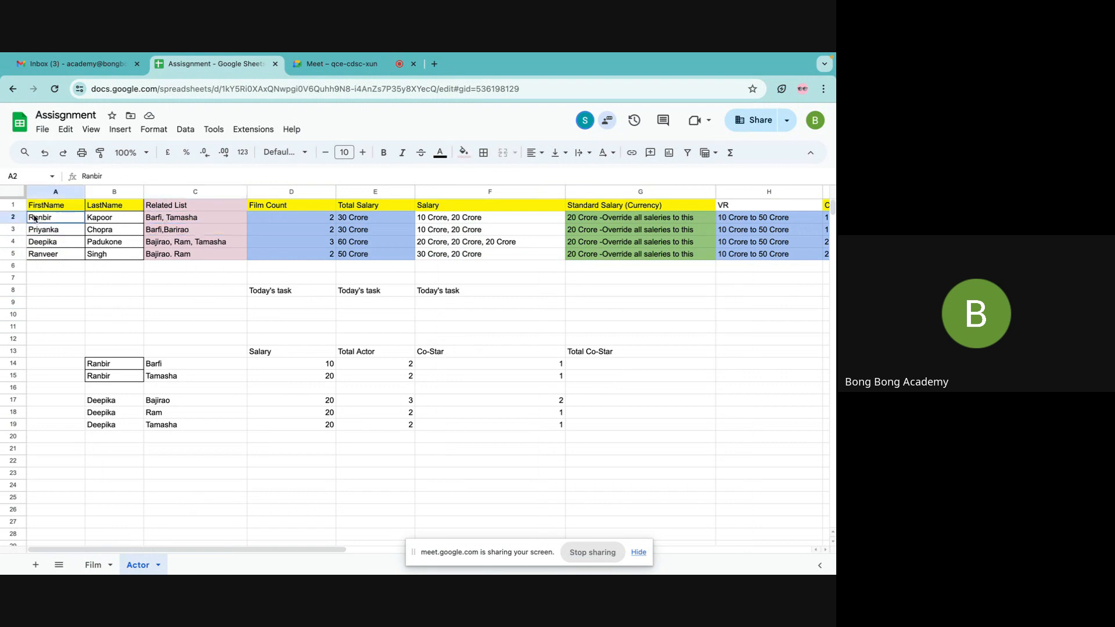
{"action": "left_click", "coordinate": [190, 219]}
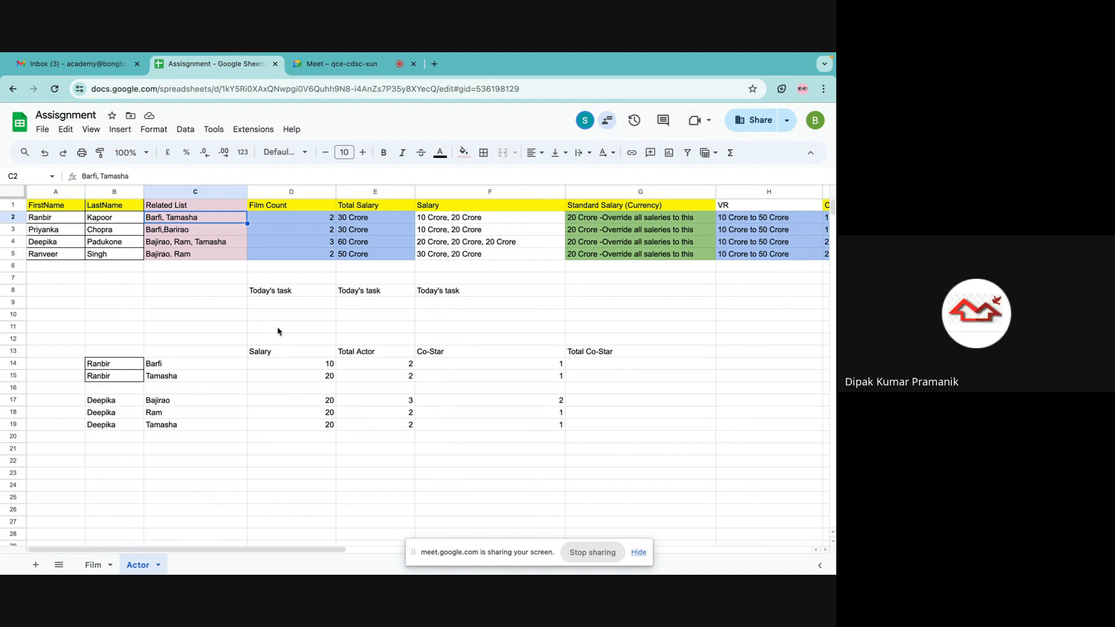
{"action": "left_click", "coordinate": [723, 354]}
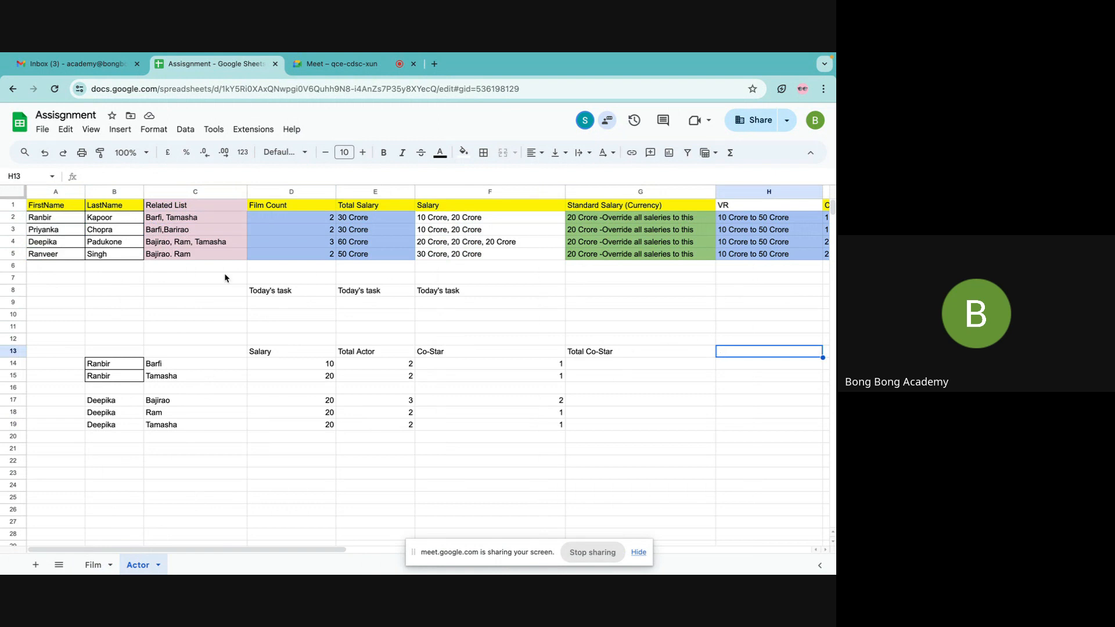
Compare the Ranbir and Barfi pairing on the Actor sheet with the Bajirao Mastani and Ranveer pairing on the Film sheet
{"action": "left_click", "coordinate": [104, 367]}
{"action": "left_click", "coordinate": [184, 363]}
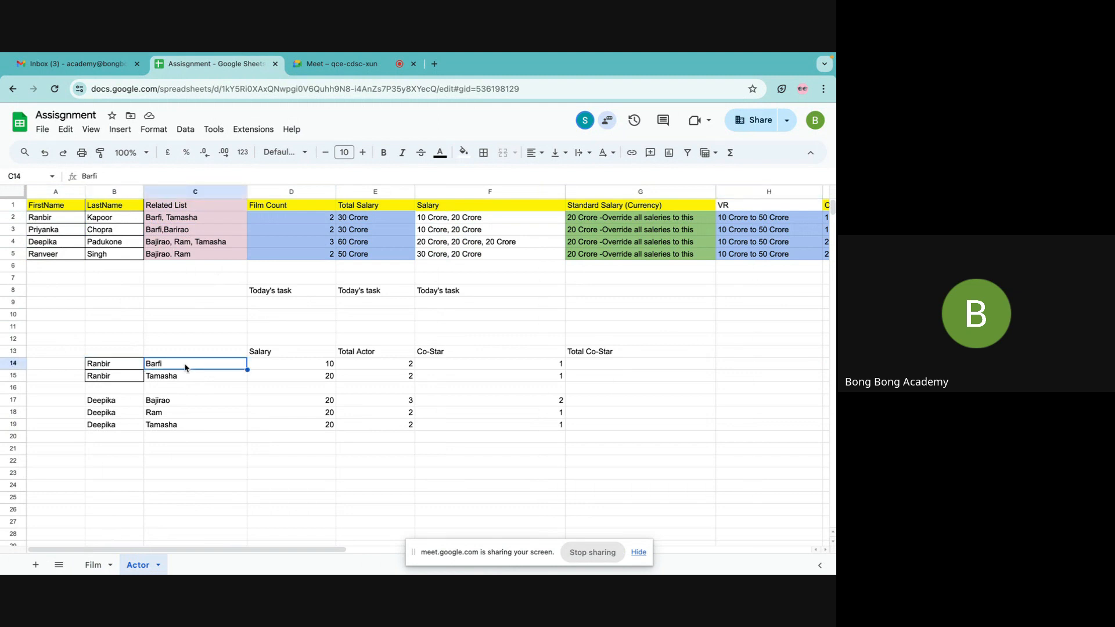
{"action": "left_click", "coordinate": [113, 369]}
{"action": "left_click", "coordinate": [179, 363]}
{"action": "left_click", "coordinate": [93, 565]}
{"action": "left_click", "coordinate": [138, 430]}
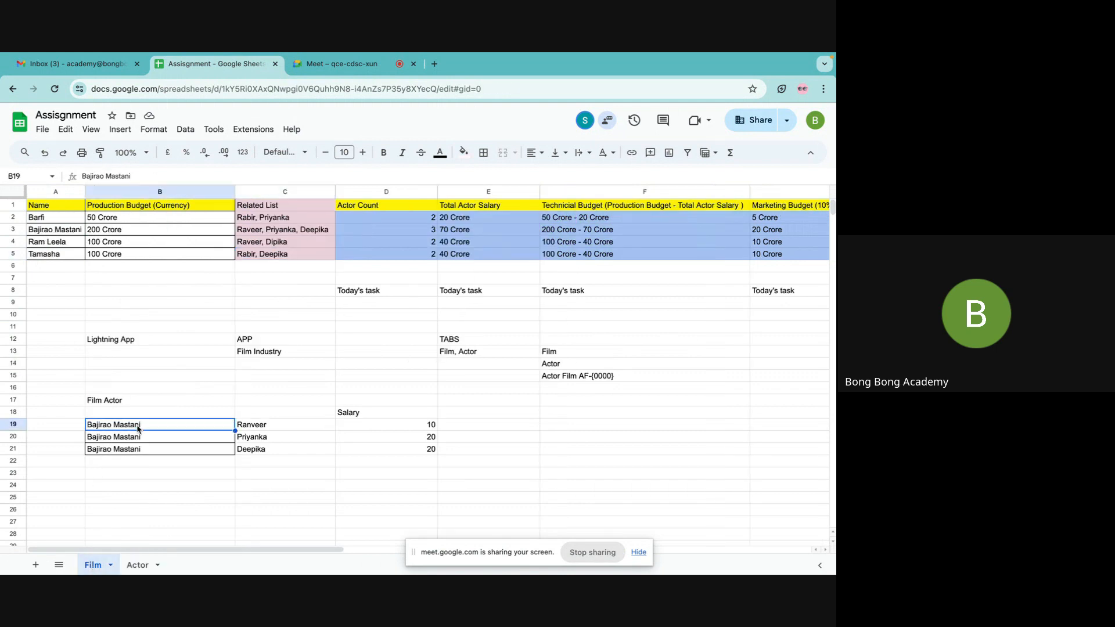
{"action": "left_click", "coordinate": [249, 430]}
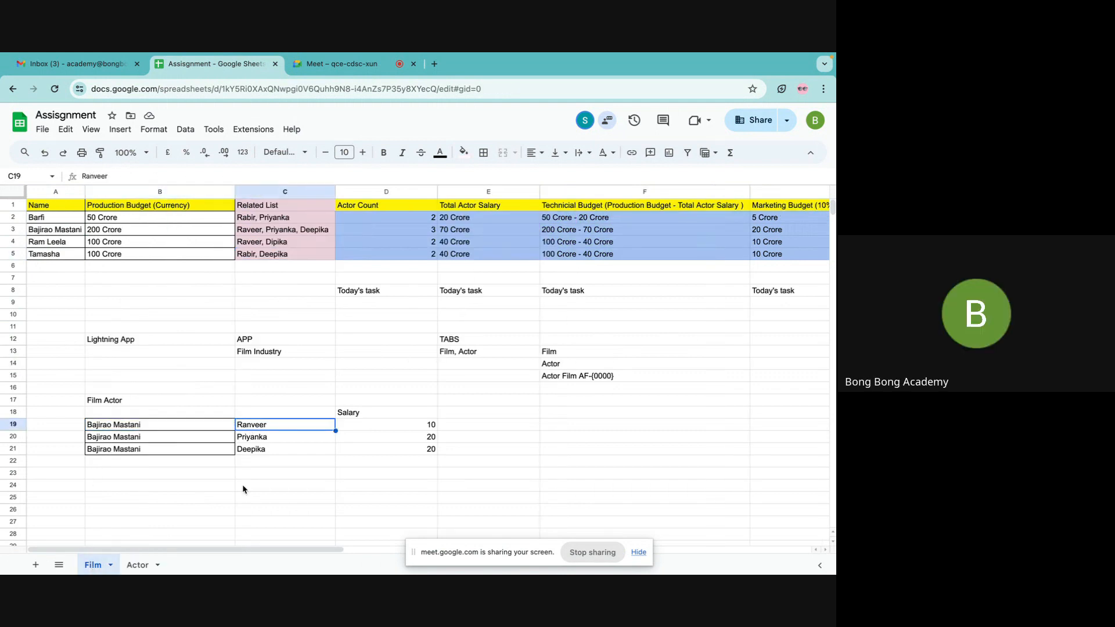
Review Ranbir's salary entries for Barfi and Tamasha in rows 14 and 15 of the Actor sheet
{"action": "left_click", "coordinate": [139, 566]}
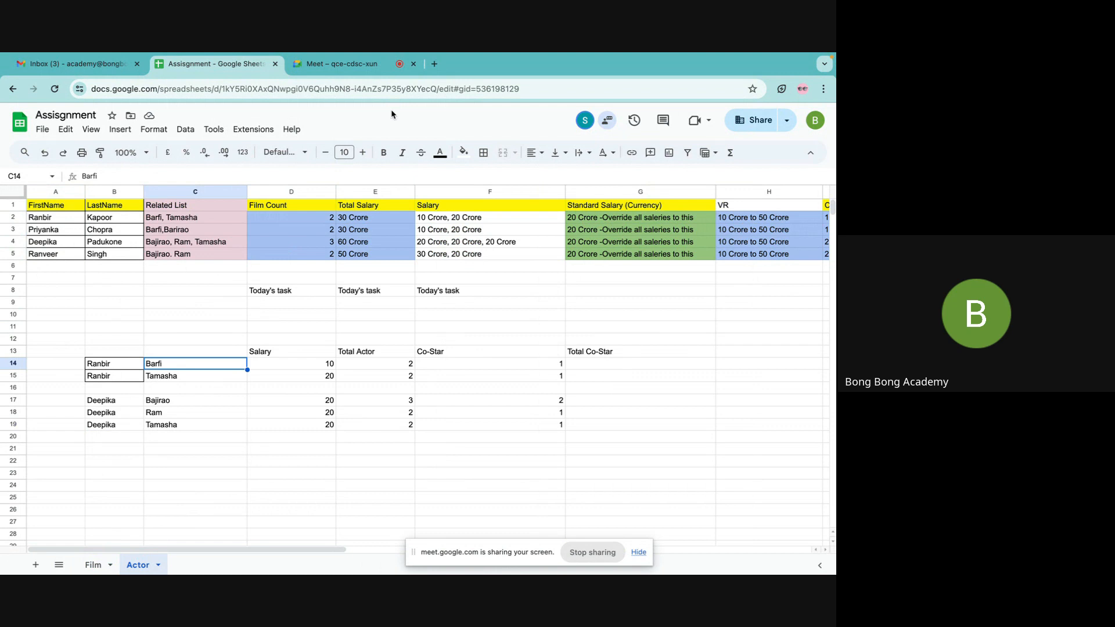
{"action": "left_click", "coordinate": [119, 366]}
{"action": "left_click", "coordinate": [324, 364]}
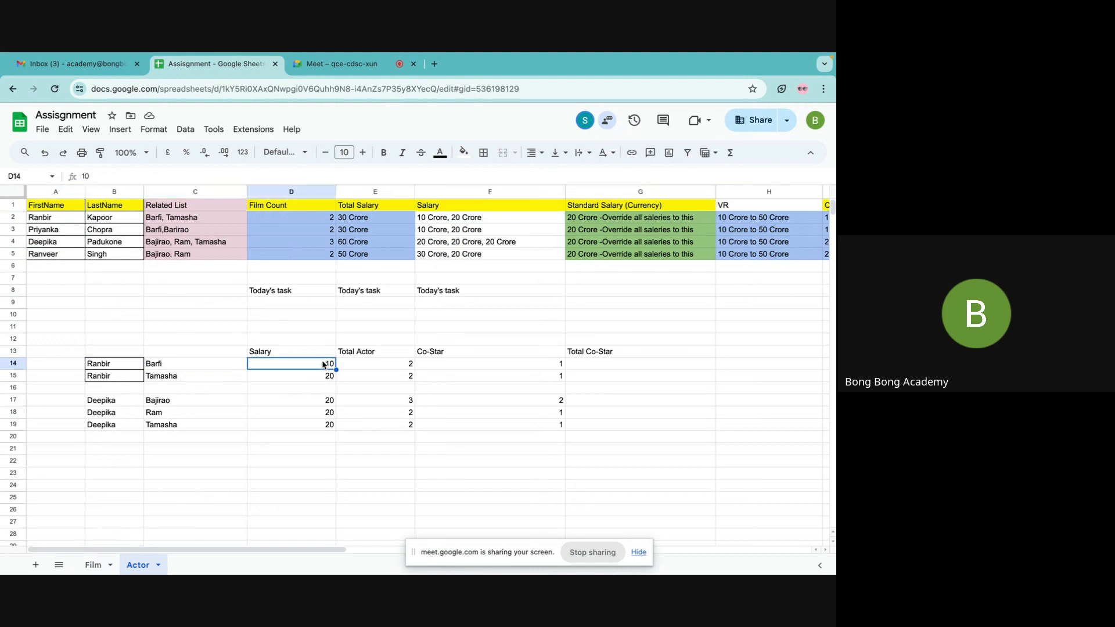
{"action": "left_click", "coordinate": [98, 376]}
{"action": "left_click", "coordinate": [171, 379]}
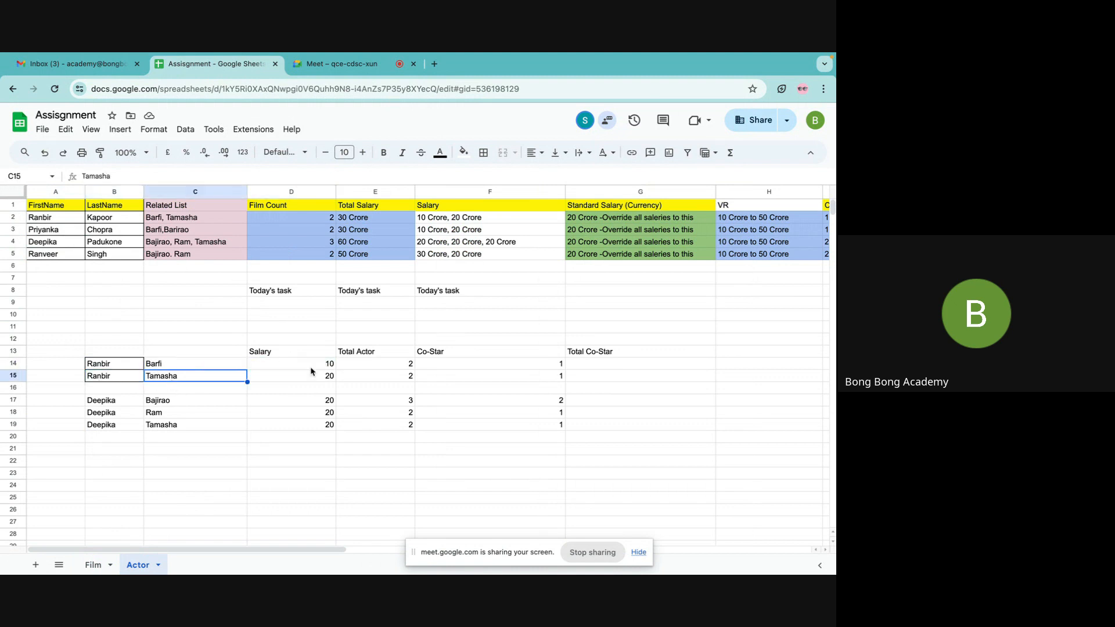
{"action": "left_click", "coordinate": [315, 378]}
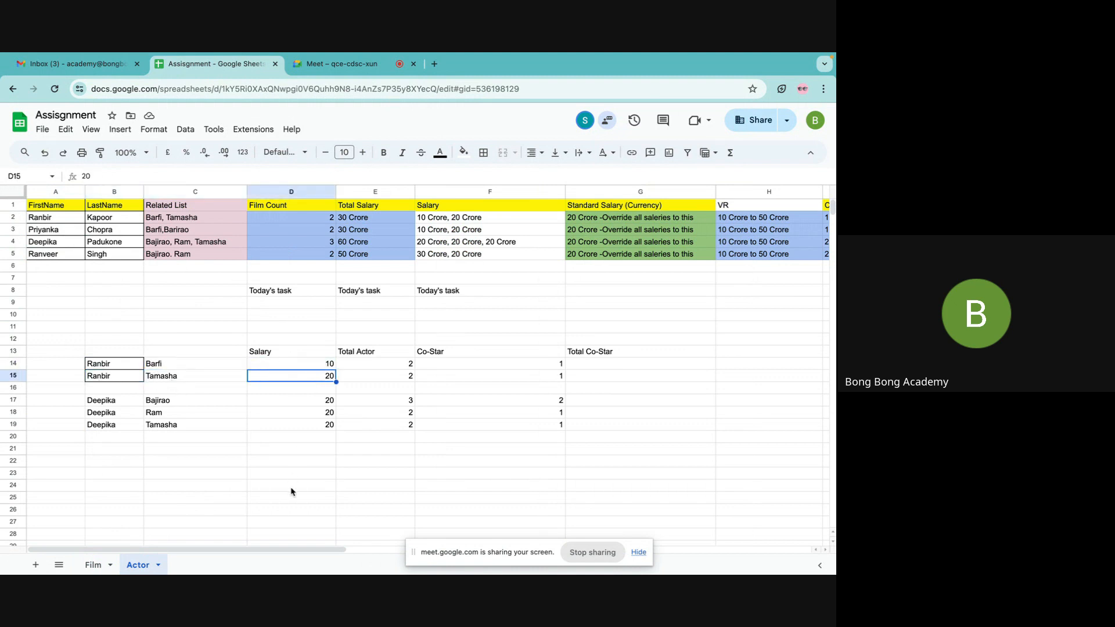
Review Deepika's salary entries for Bajirao, Ram and Tamasha in rows 17 to 19 of the Actor sheet
{"action": "left_click", "coordinate": [123, 403]}
{"action": "left_click", "coordinate": [173, 403]}
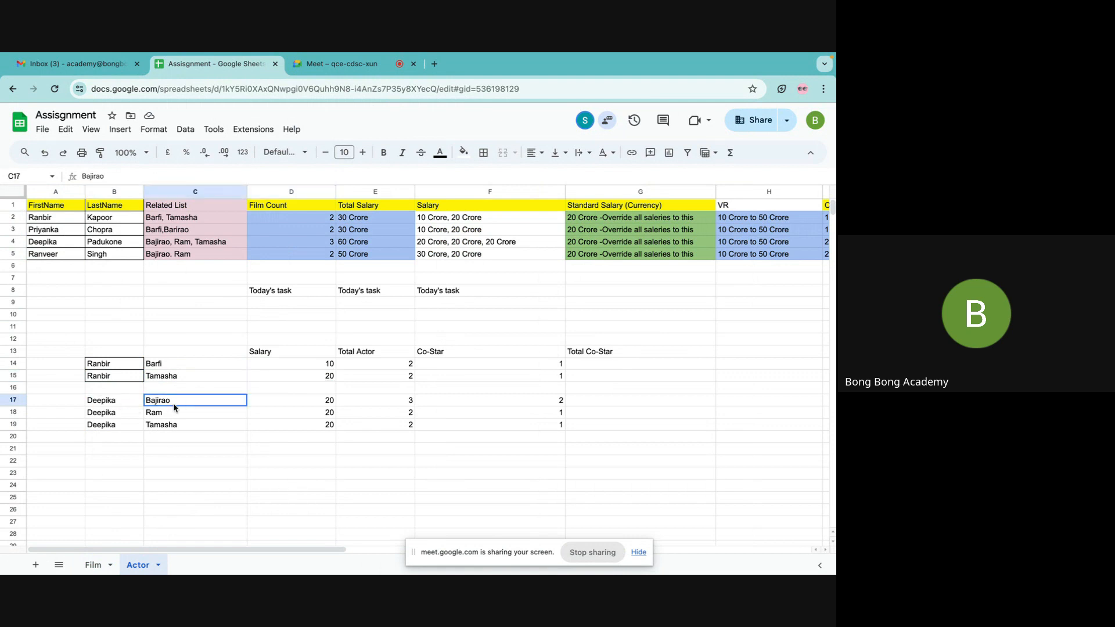
{"action": "left_click", "coordinate": [285, 405]}
{"action": "left_click", "coordinate": [103, 414]}
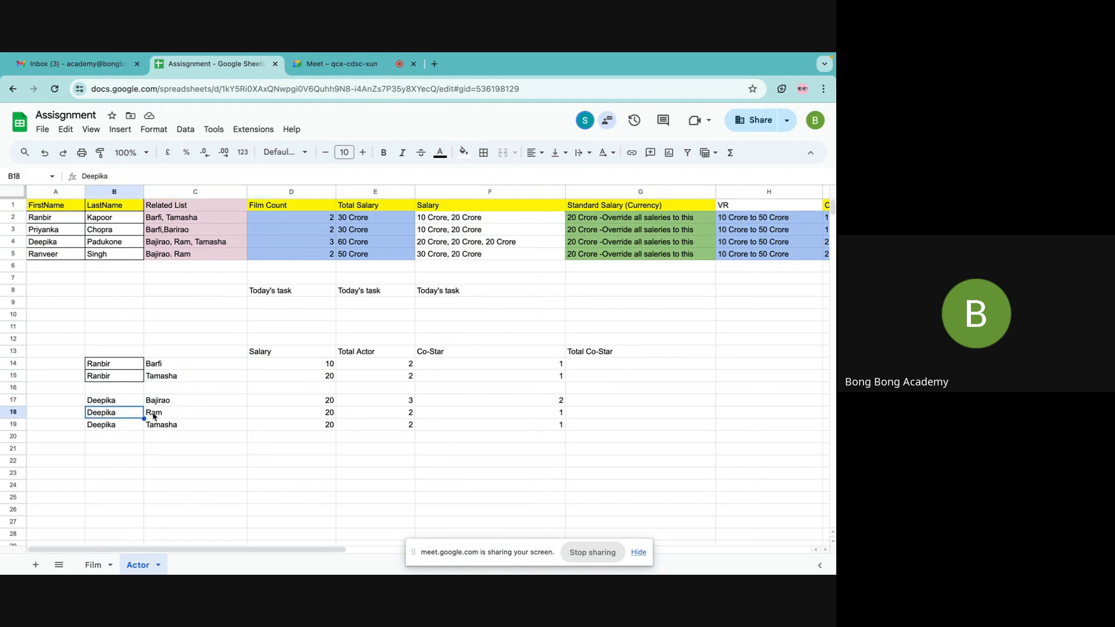
{"action": "left_click", "coordinate": [154, 415]}
{"action": "left_click", "coordinate": [329, 417]}
{"action": "left_click", "coordinate": [128, 427]}
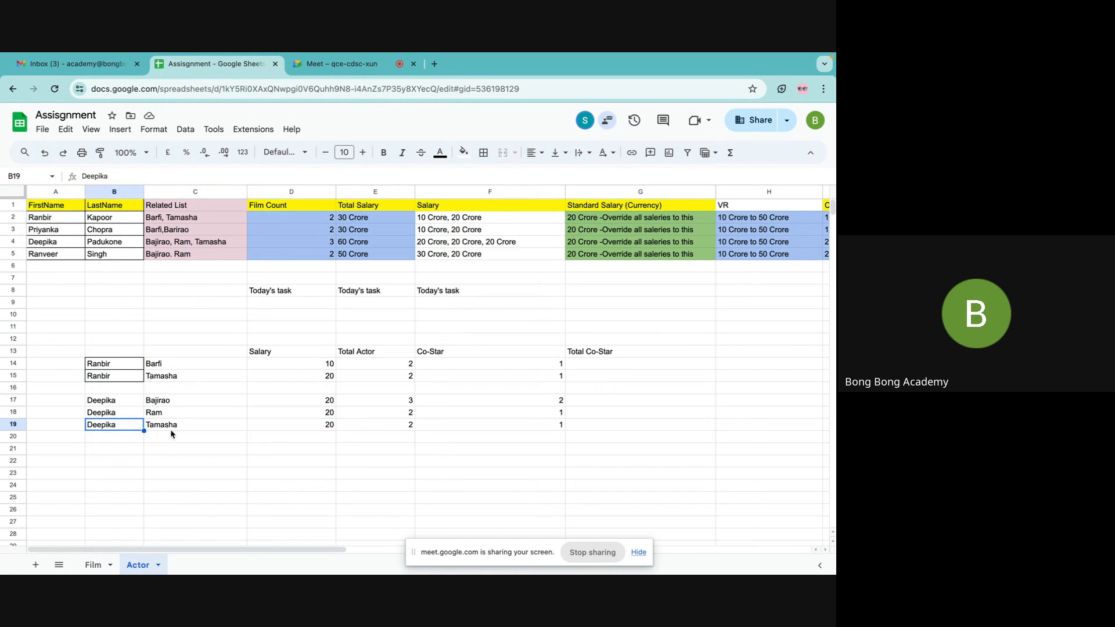
{"action": "left_click", "coordinate": [173, 429]}
{"action": "left_click", "coordinate": [318, 427]}
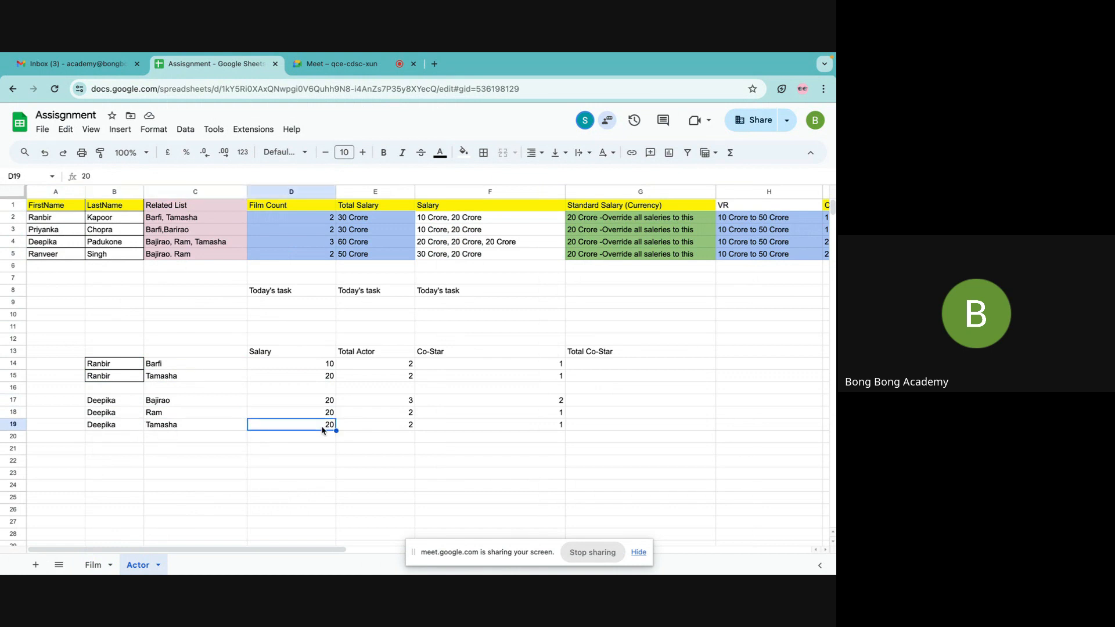
Review each actor's salary for Bajirao Mastani in rows 19 to 21 of the Film sheet
{"action": "left_click", "coordinate": [93, 565]}
{"action": "left_click", "coordinate": [120, 426]}
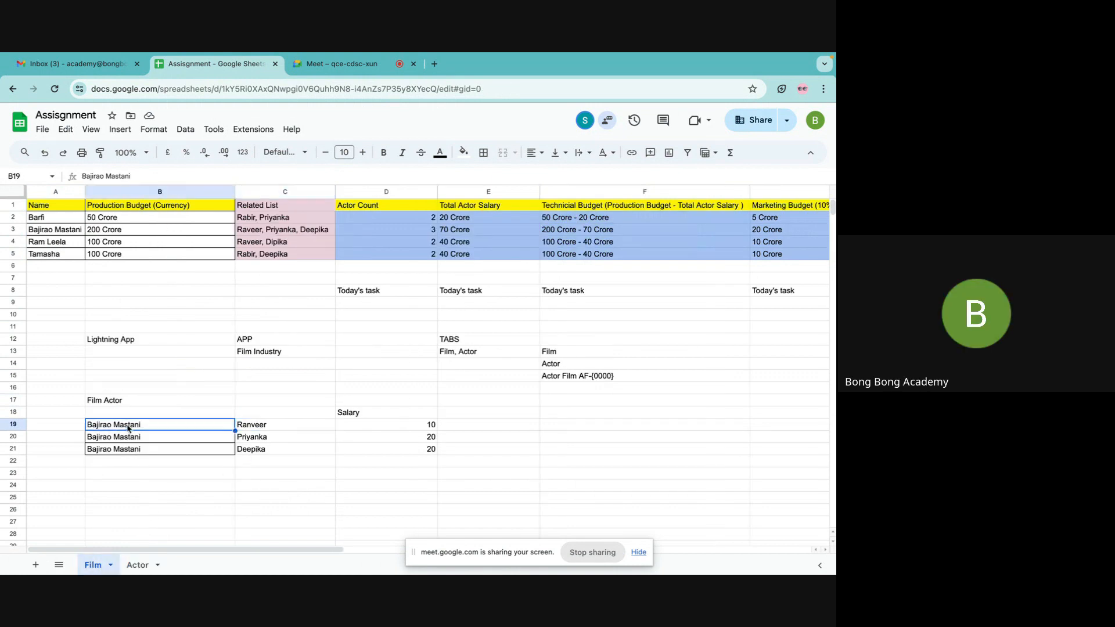
{"action": "left_click", "coordinate": [260, 430]}
{"action": "left_click", "coordinate": [418, 426]}
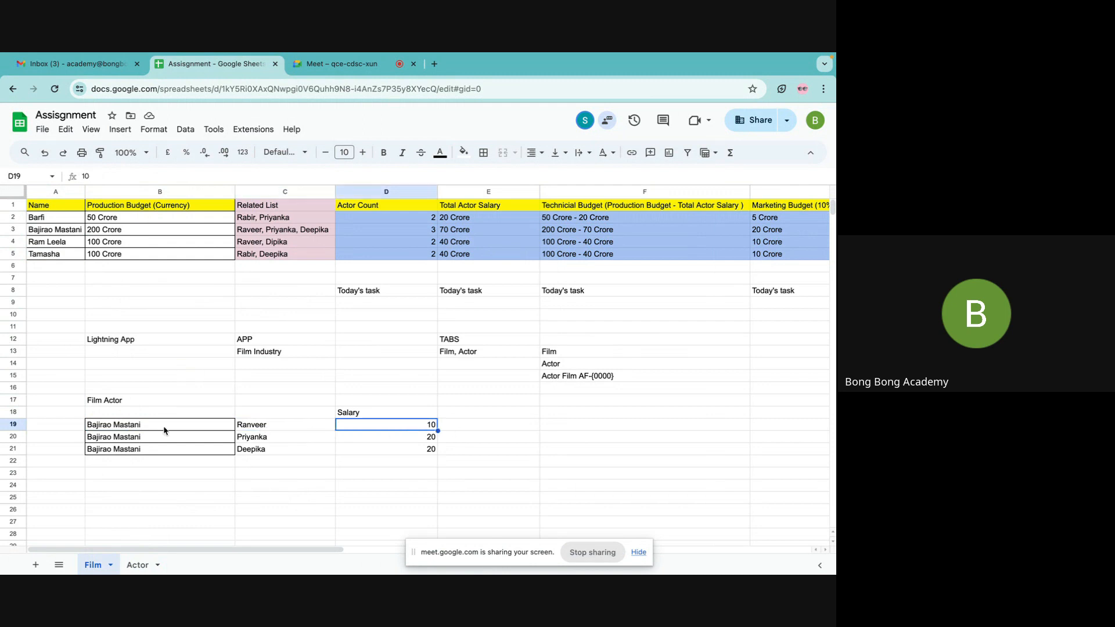
{"action": "left_click", "coordinate": [149, 437]}
{"action": "left_click", "coordinate": [253, 440]}
{"action": "left_click", "coordinate": [406, 440]}
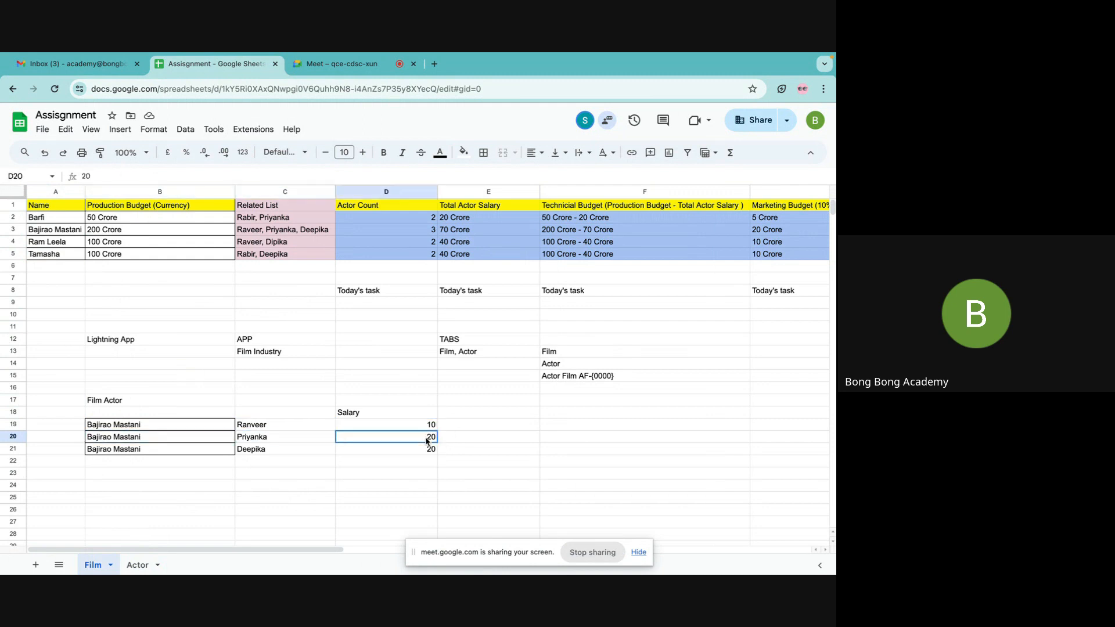
{"action": "left_click", "coordinate": [107, 451]}
{"action": "left_click", "coordinate": [255, 452]}
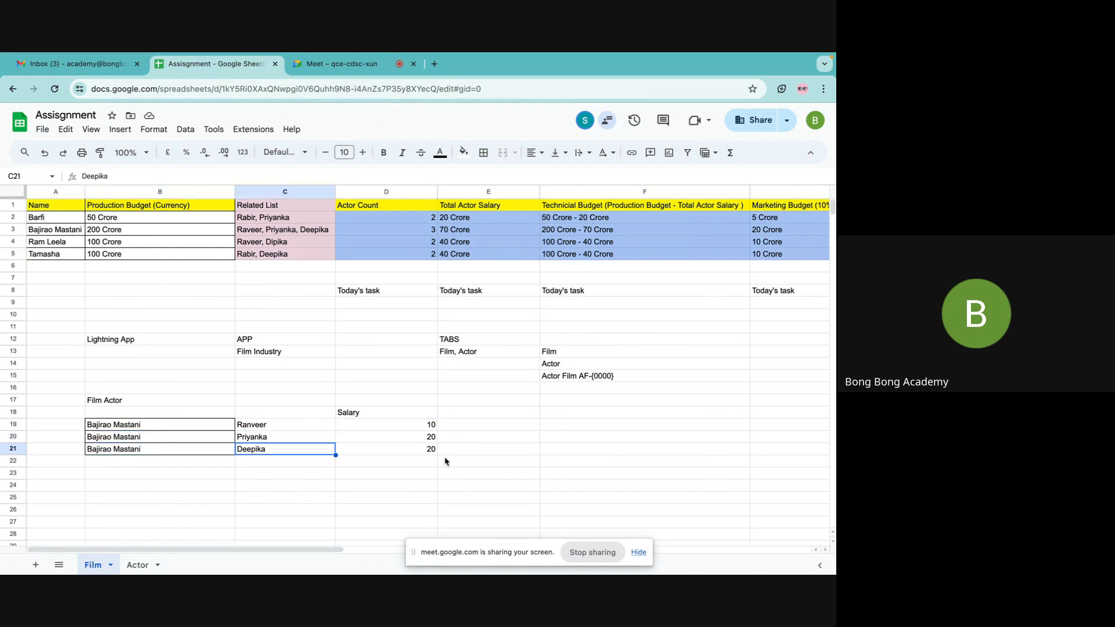
{"action": "left_click", "coordinate": [430, 452]}
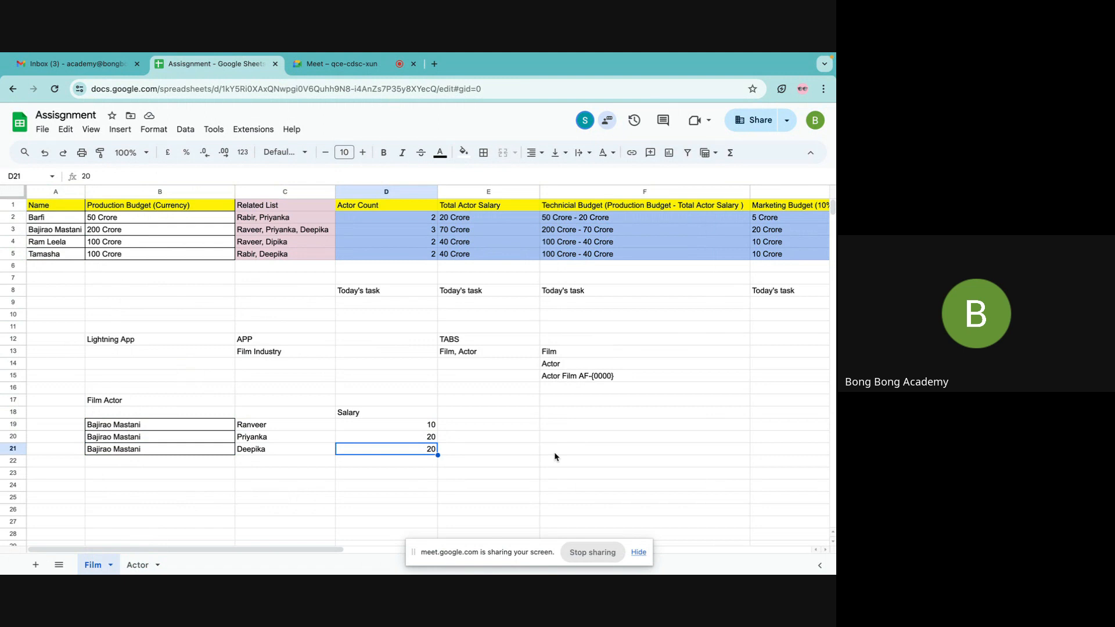
Move the screen-sharing notice off the Meet call controls and open trailhead.salesforce.com in a new browser tab
{"action": "left_click", "coordinate": [336, 64]}
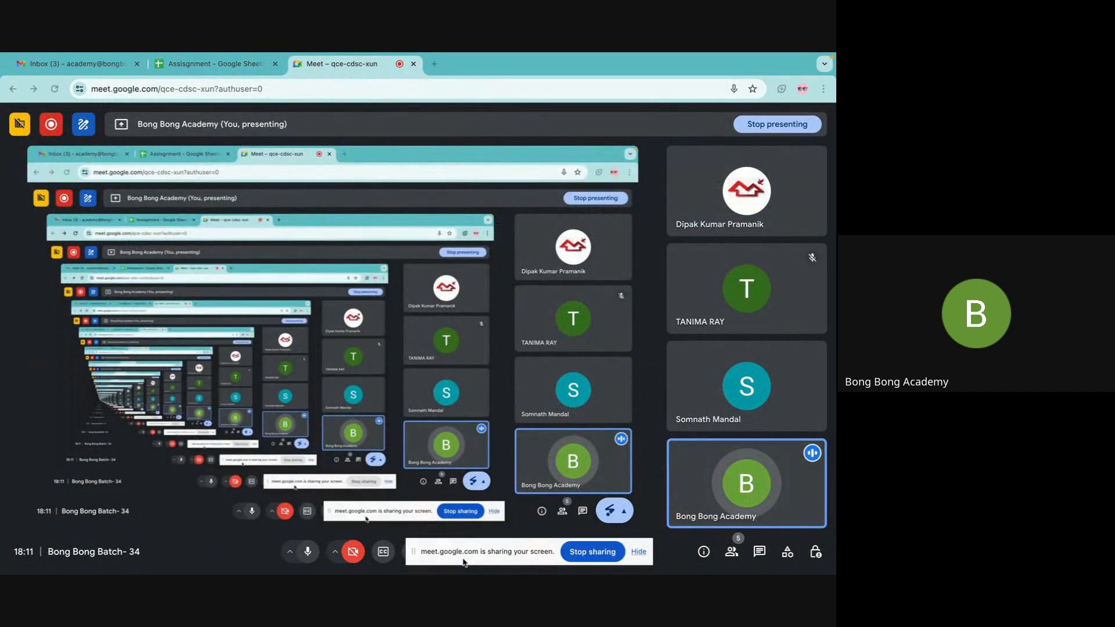
{"action": "left_click_drag", "start_coordinate": [466, 564], "coordinate": [642, 566]}
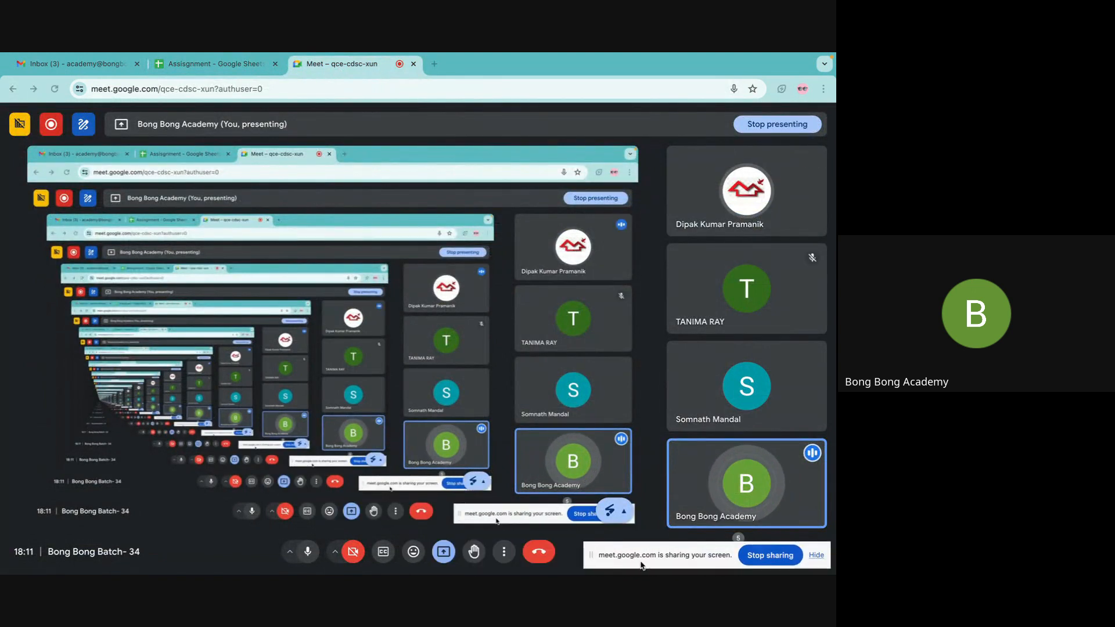
{"action": "left_click", "coordinate": [437, 64]}
{"action": "type", "text": "trailhead.salesforce.com"}
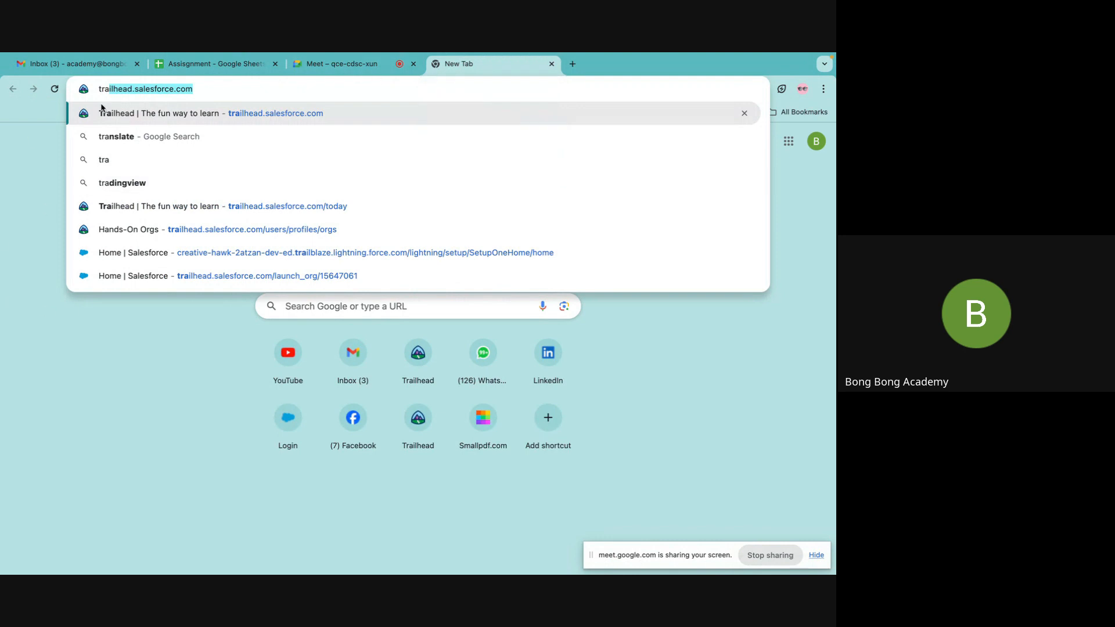
{"action": "left_click", "coordinate": [132, 90]}
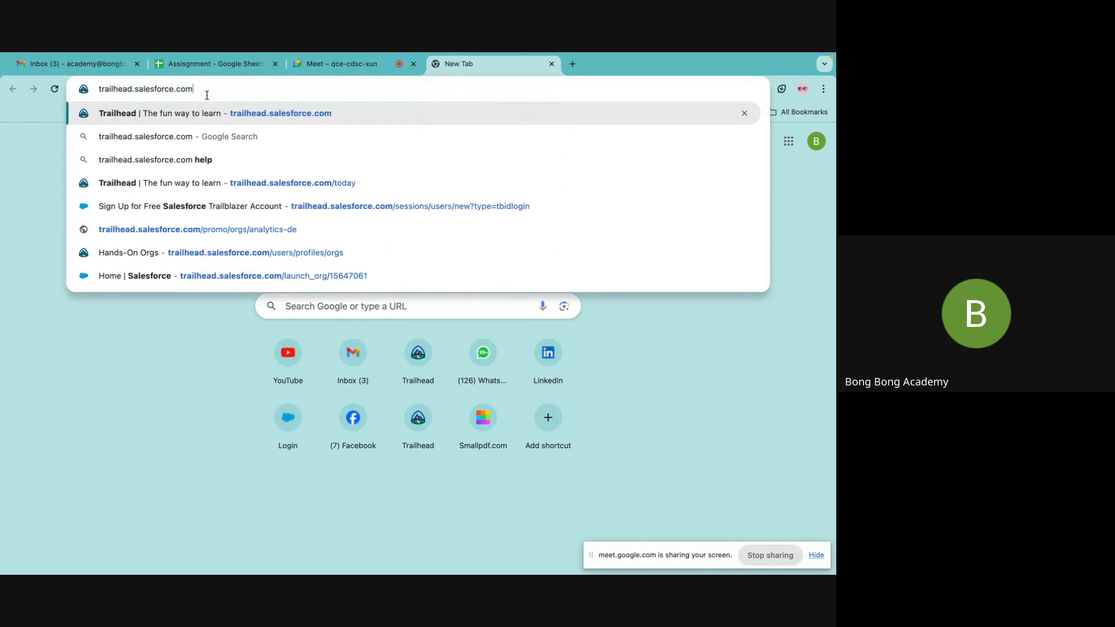
{"action": "key", "text": "Return"}
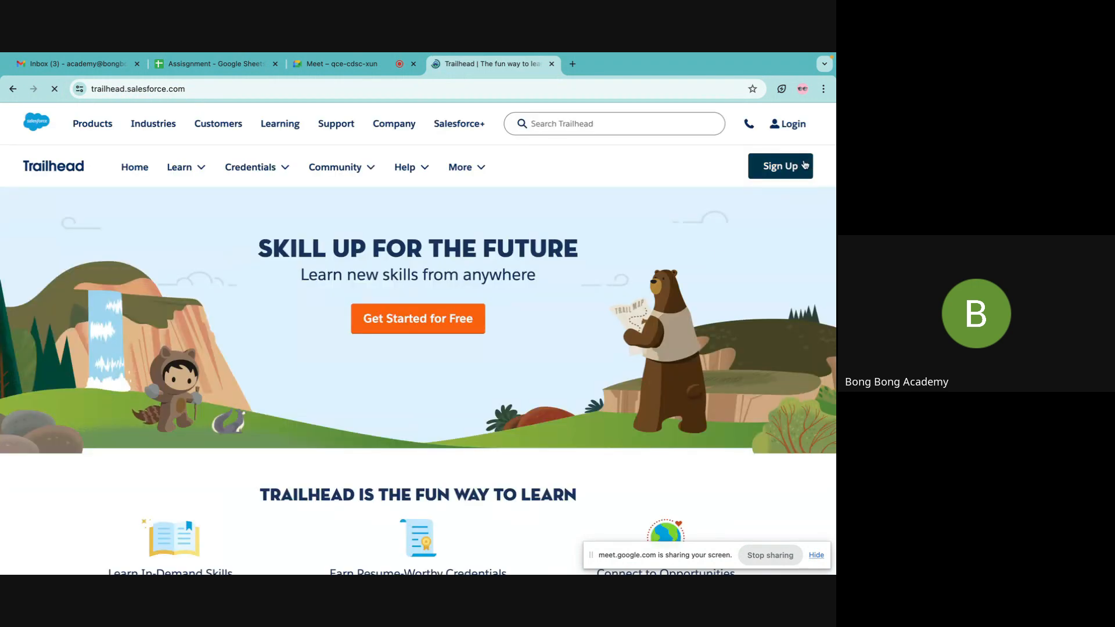
Log in to Trailhead with the LinkedIn account, solving the security check by picking the upright dog image
{"action": "left_click", "coordinate": [793, 125]}
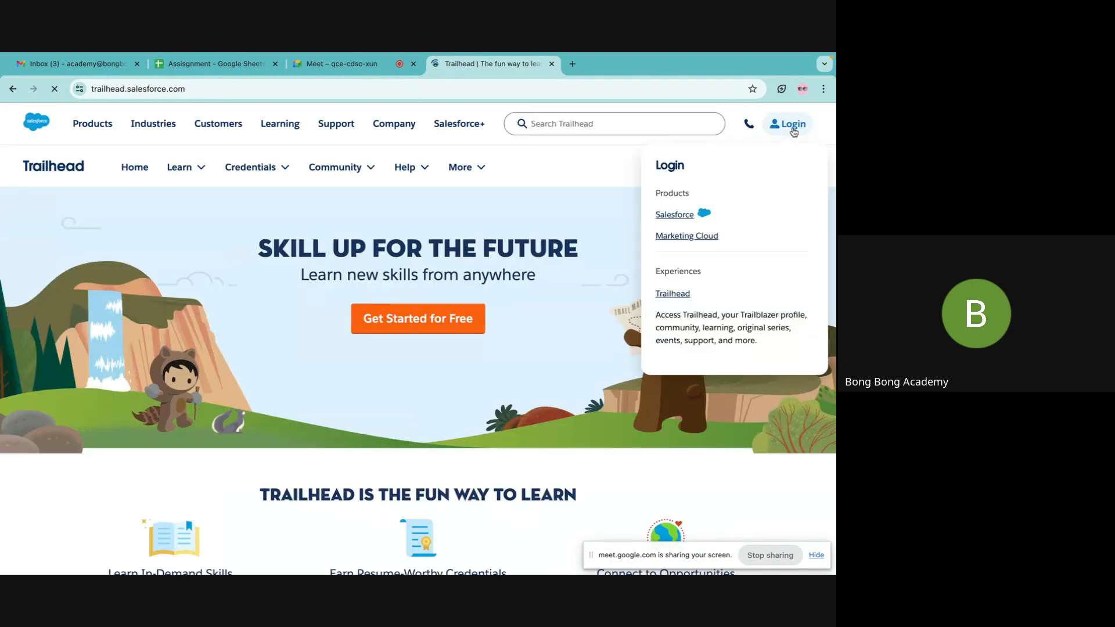
{"action": "left_click", "coordinate": [673, 294]}
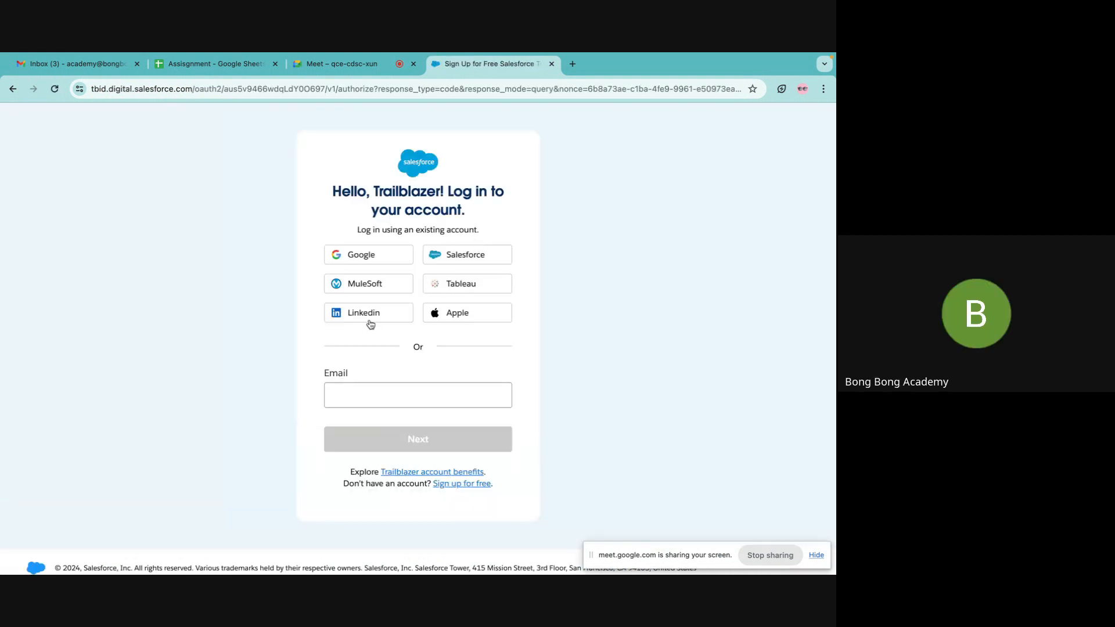
{"action": "left_click", "coordinate": [365, 320]}
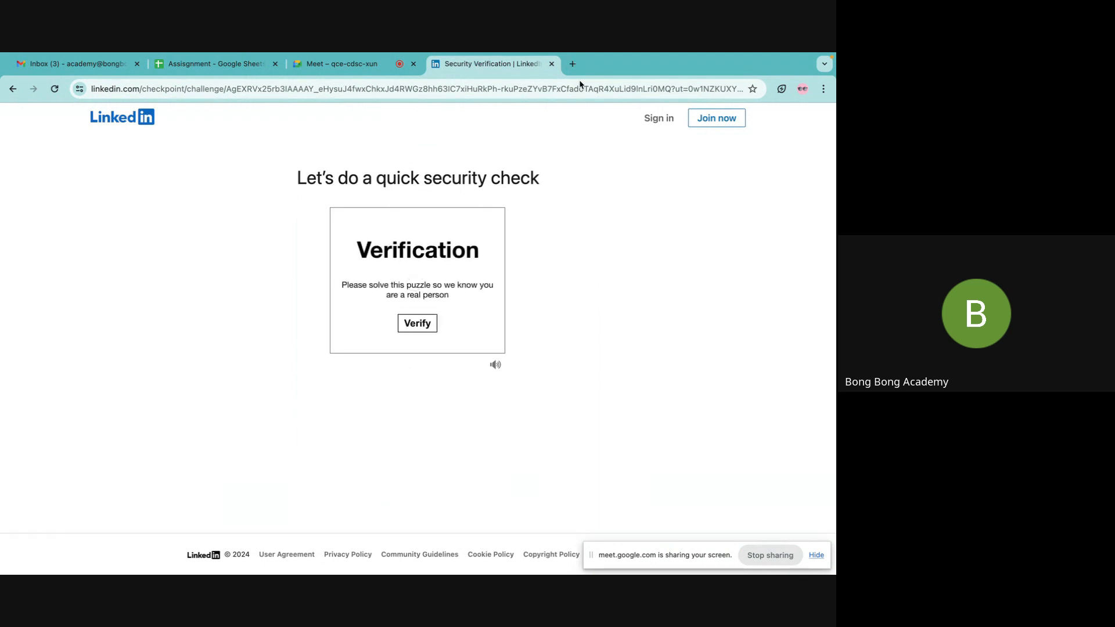
{"action": "left_click", "coordinate": [430, 326]}
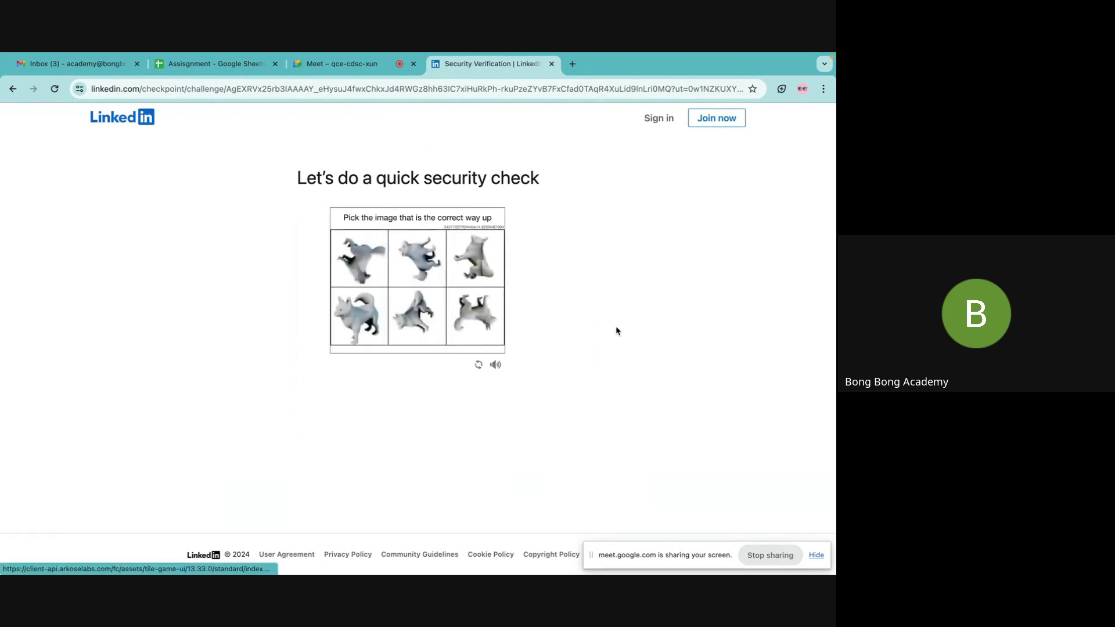
{"action": "left_click", "coordinate": [355, 328]}
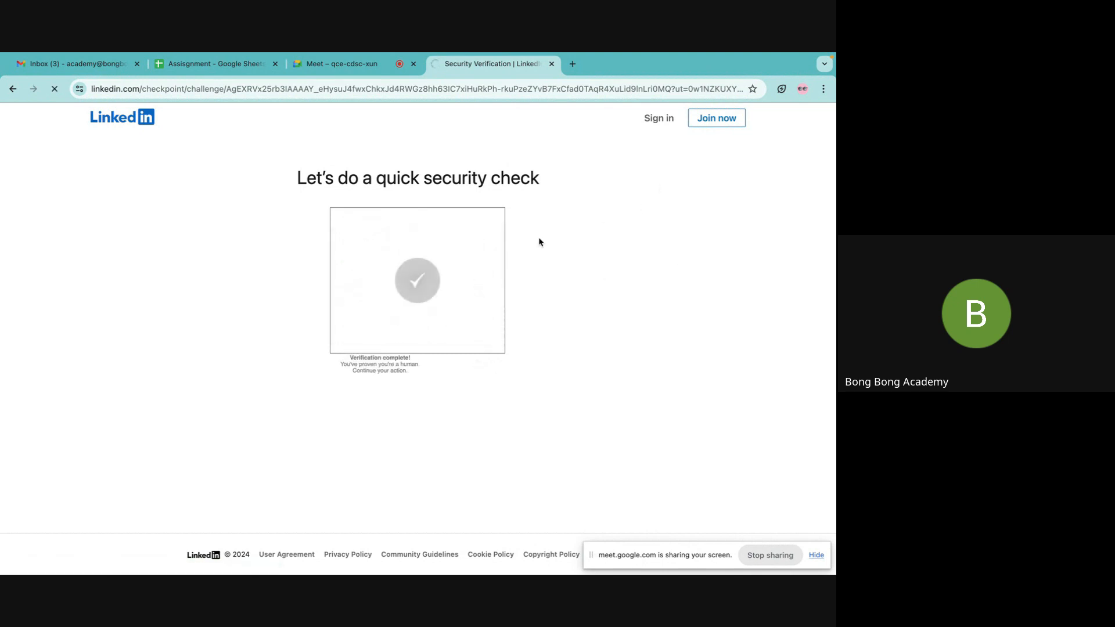
{"action": "mouse_move", "coordinate": [654, 571]}
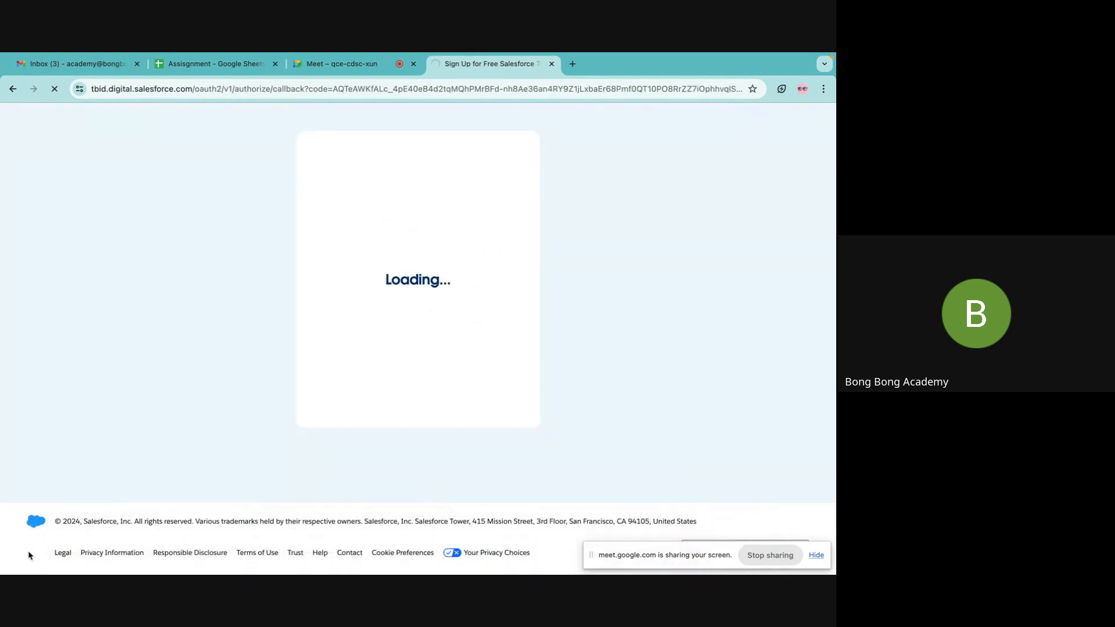
{"action": "mouse_move", "coordinate": [119, 548]}
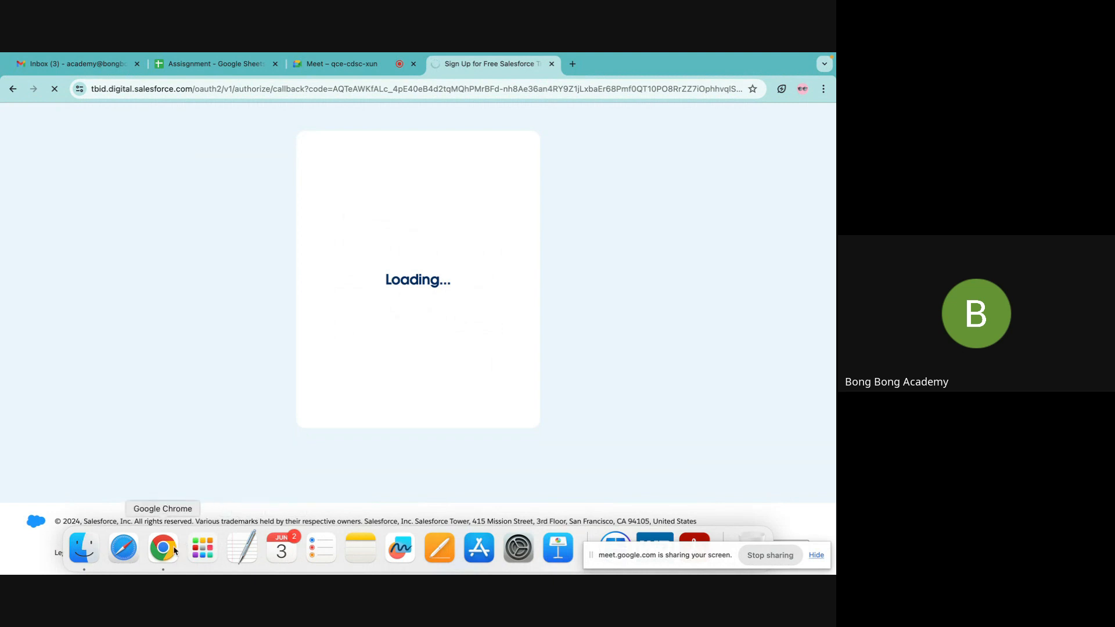
{"action": "left_click", "coordinate": [195, 549]}
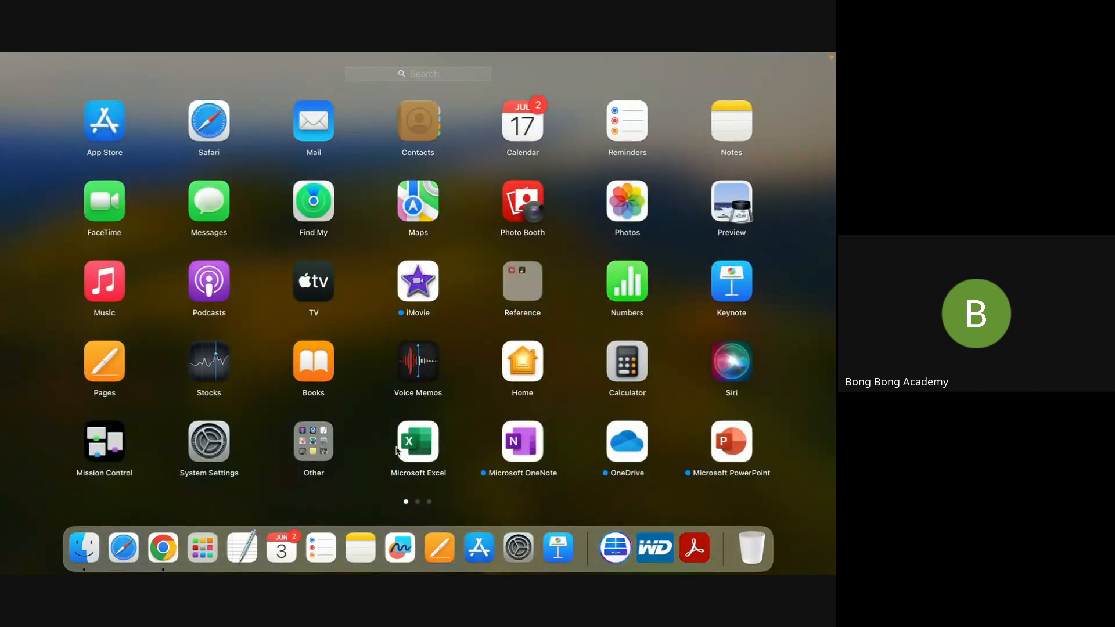
{"action": "left_click", "coordinate": [389, 446]}
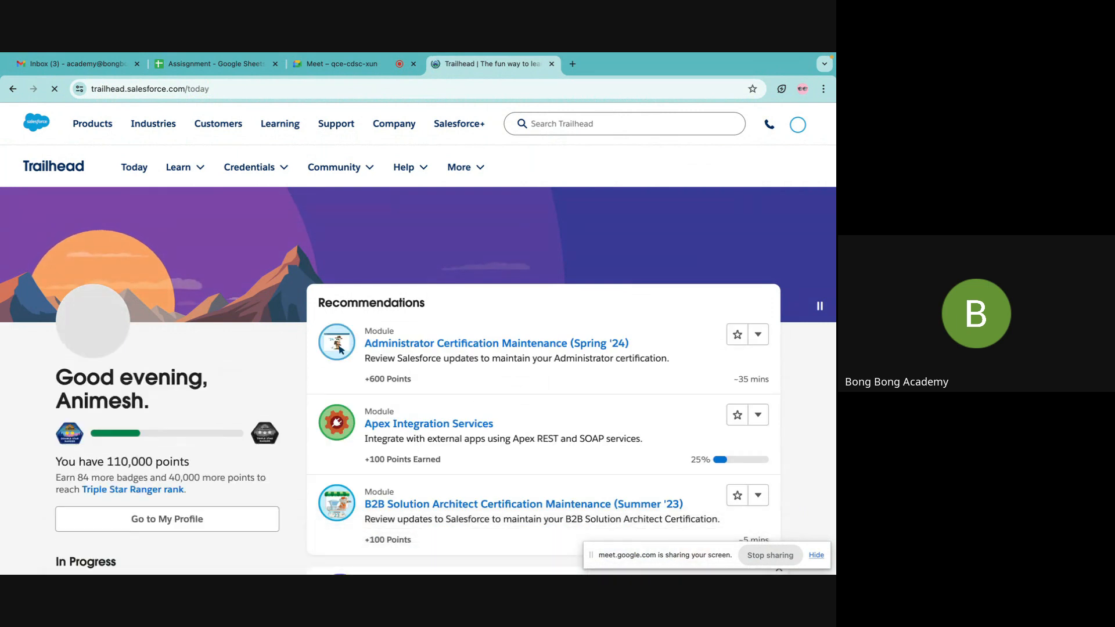
{"action": "left_click", "coordinate": [84, 549]}
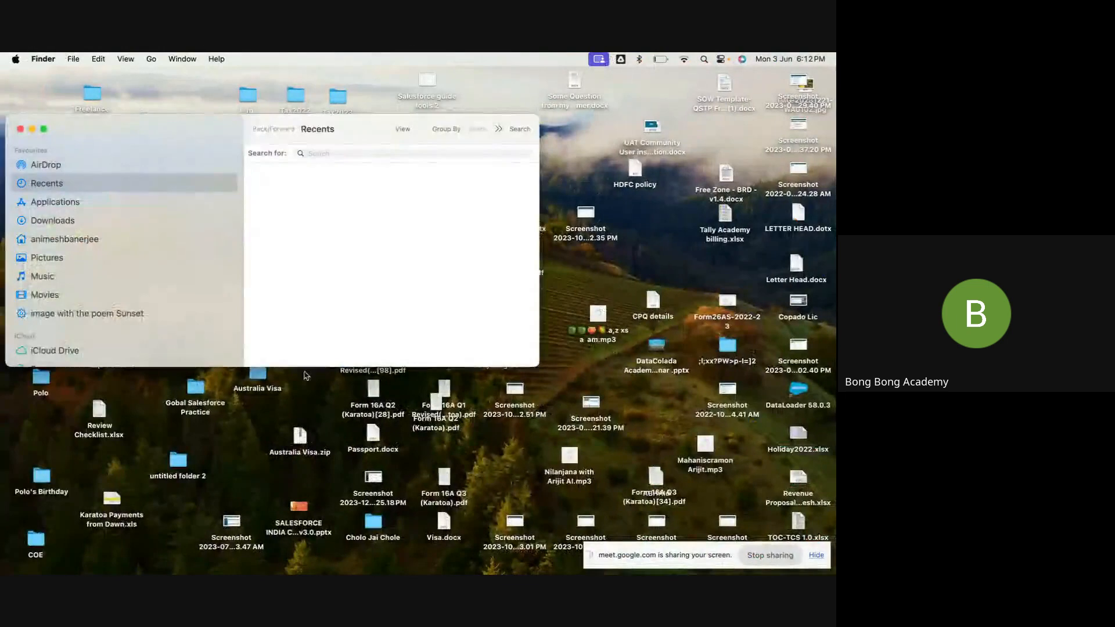
{"action": "left_click", "coordinate": [20, 129]}
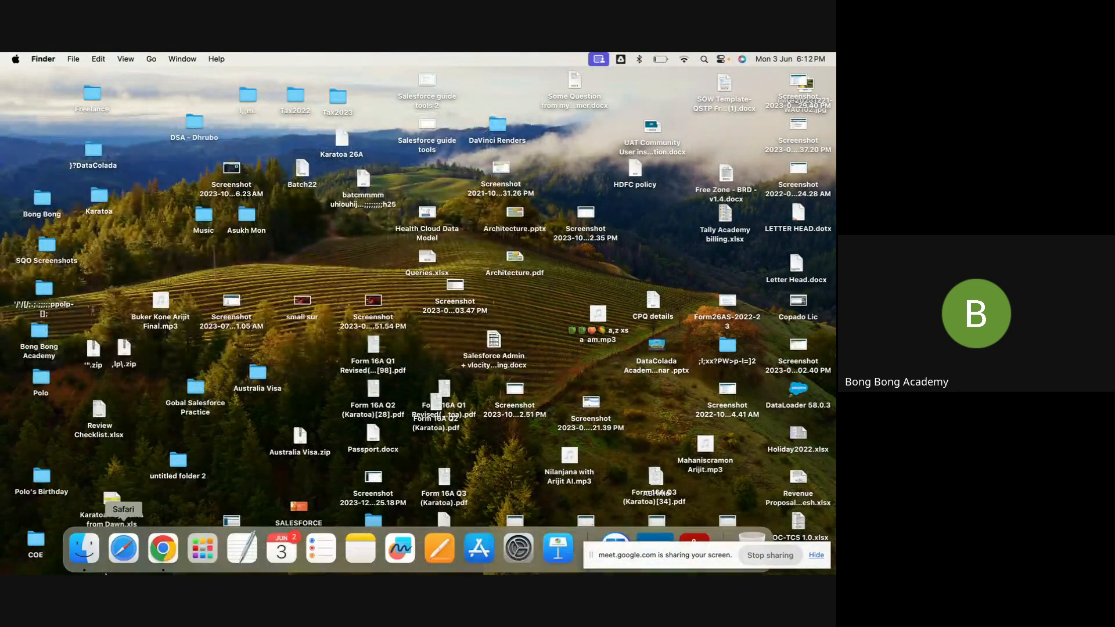
Switch to Microsoft Excel, move the screen-sharing notice out of the way and create a blank workbook
{"action": "left_click", "coordinate": [202, 548]}
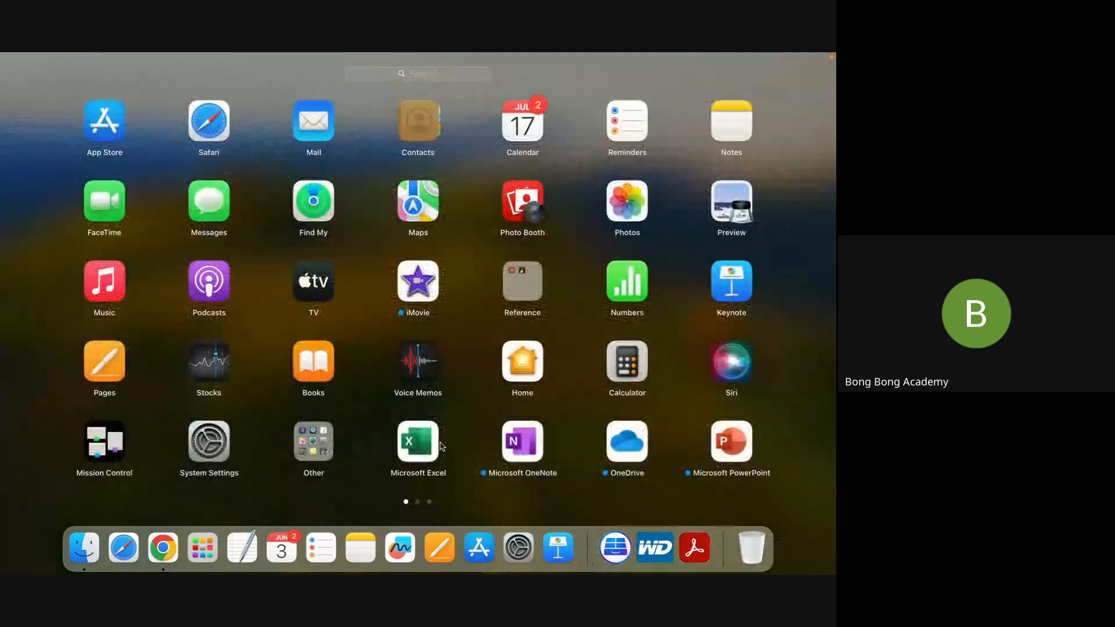
{"action": "left_click", "coordinate": [427, 450]}
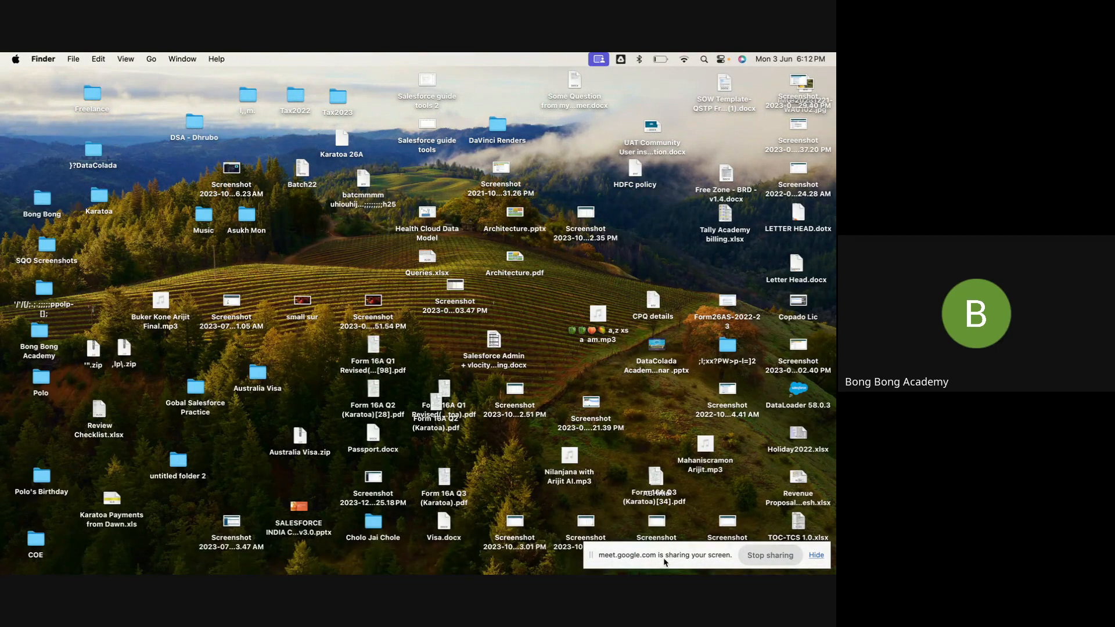
{"action": "left_click_drag", "start_coordinate": [664, 564], "coordinate": [101, 550]}
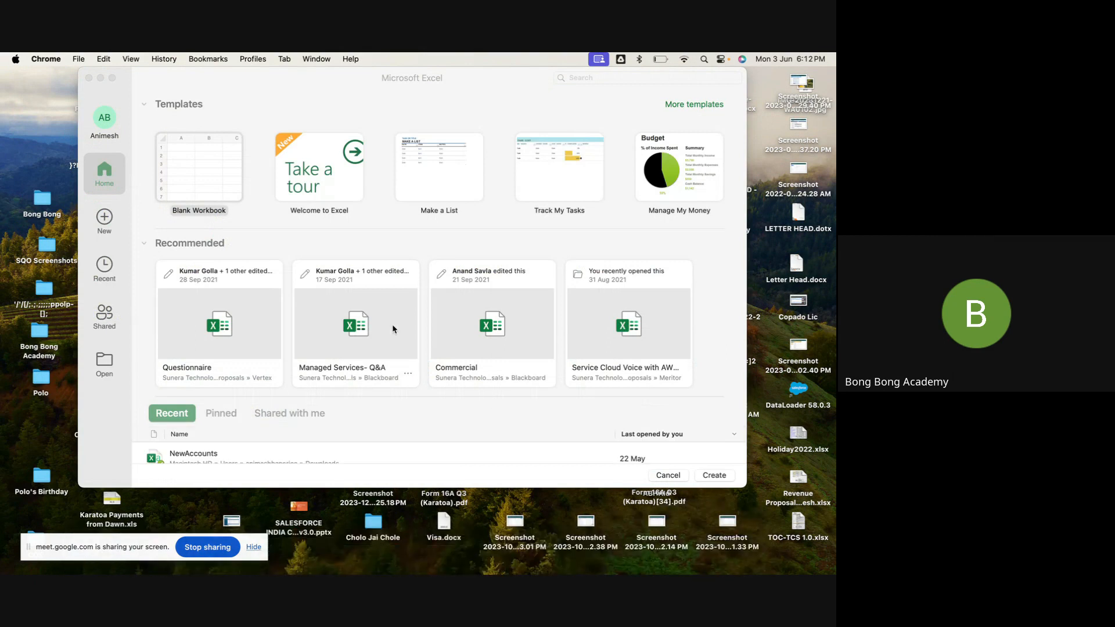
{"action": "double_click", "coordinate": [215, 174]}
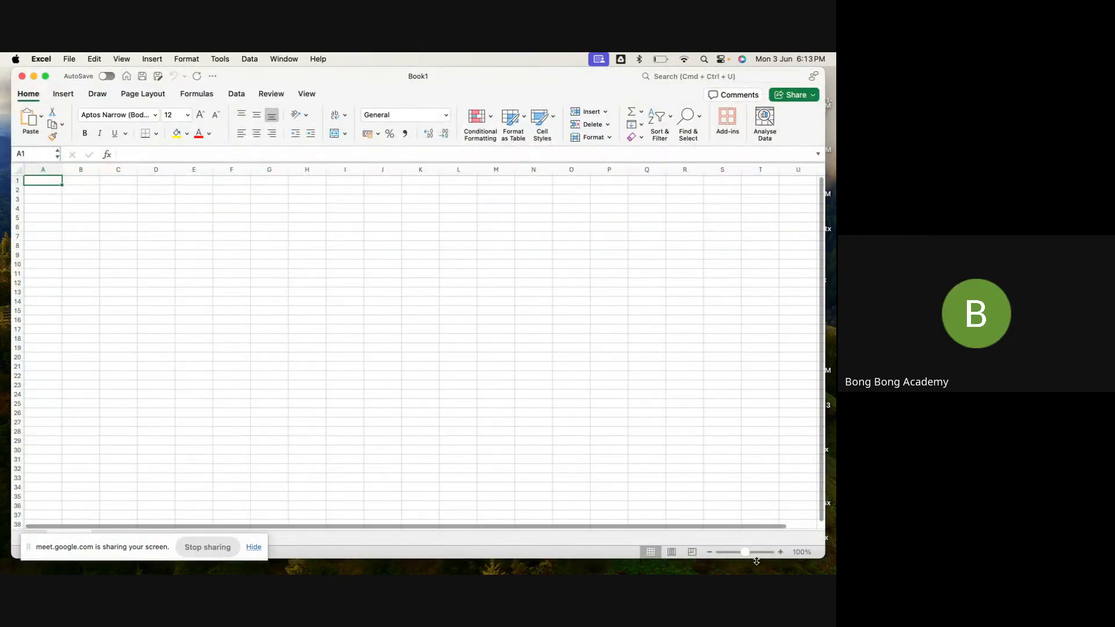
Enter the headings "Lookup" in cell A1 and "Master-Detail" in cell B1
{"action": "left_click_drag", "start_coordinate": [748, 559], "coordinate": [765, 559]}
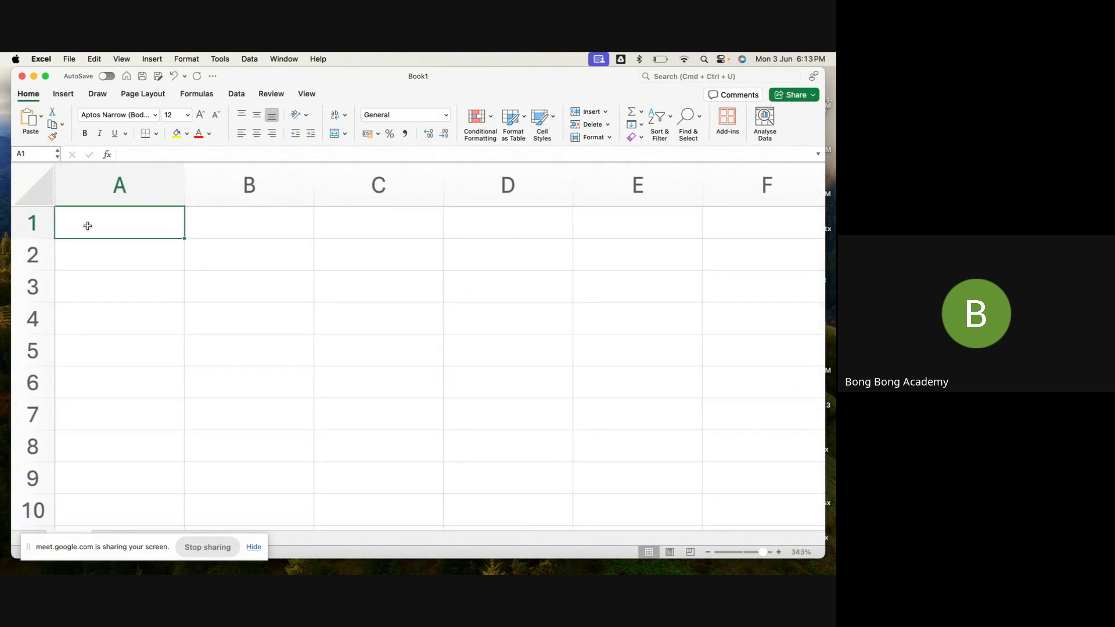
{"action": "type", "text": "Lookup"}
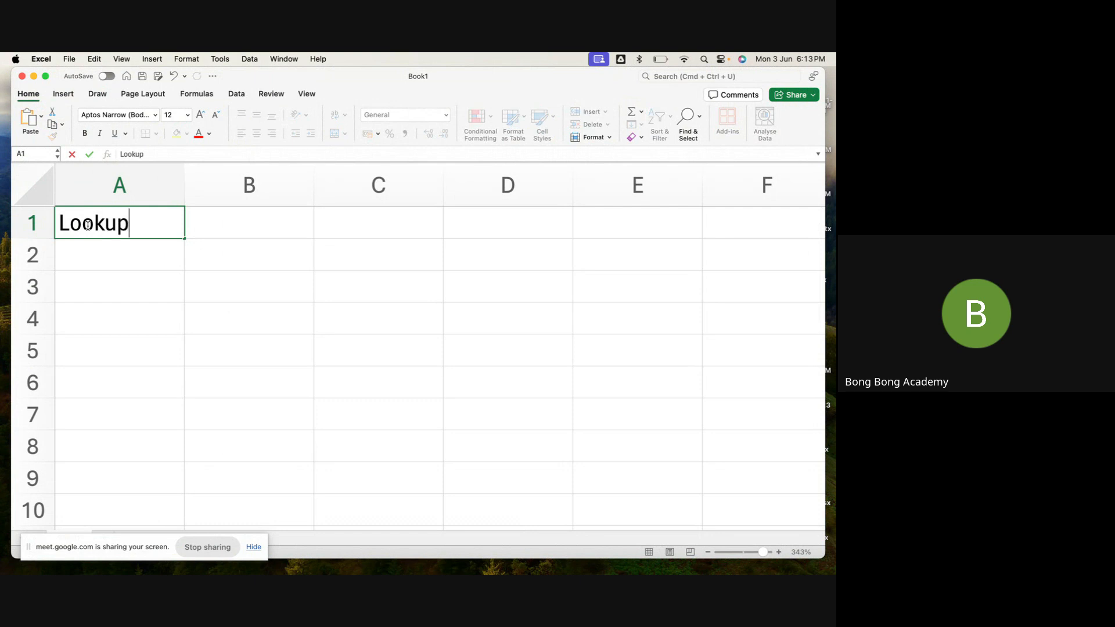
{"action": "key", "text": "Tab"}
{"action": "type", "text": "Master"}
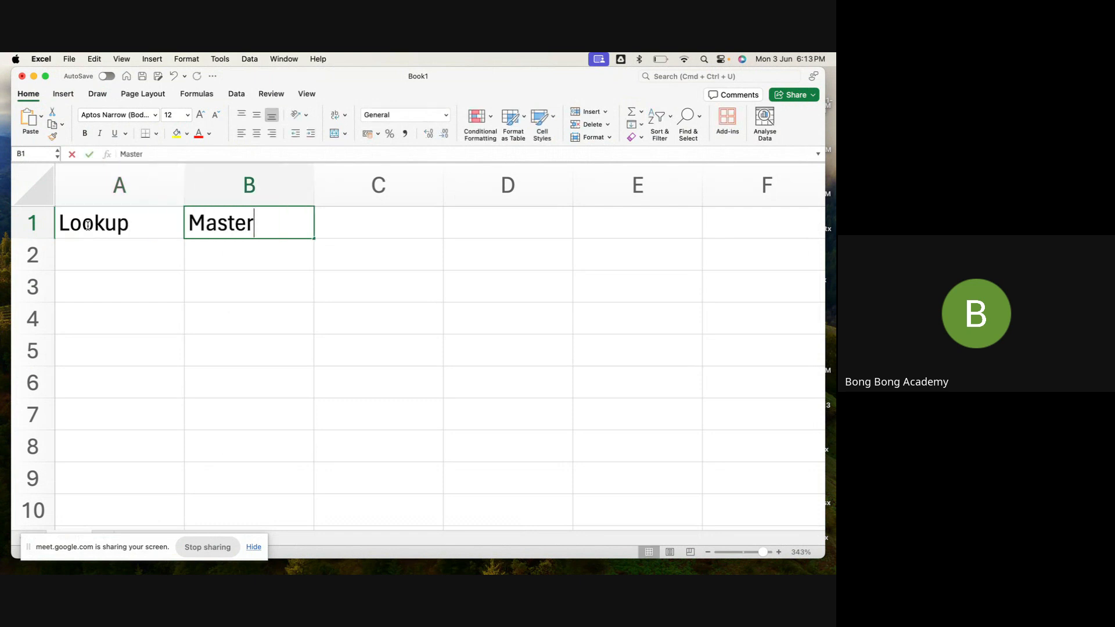
{"action": "type", "text": "-Details"}
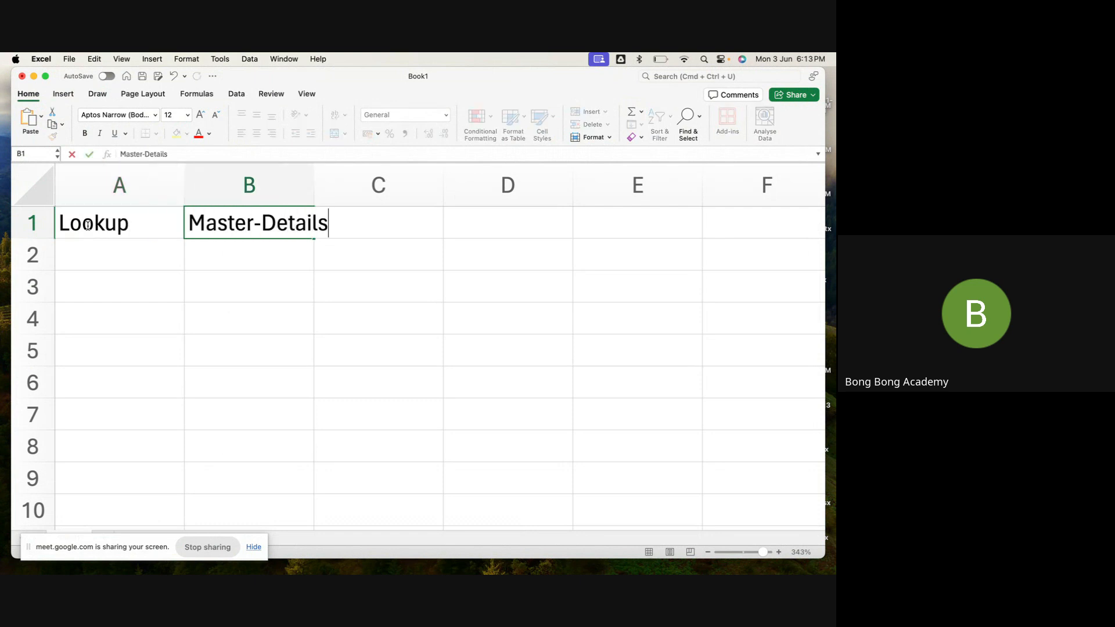
{"action": "key", "text": "BackSpace"}
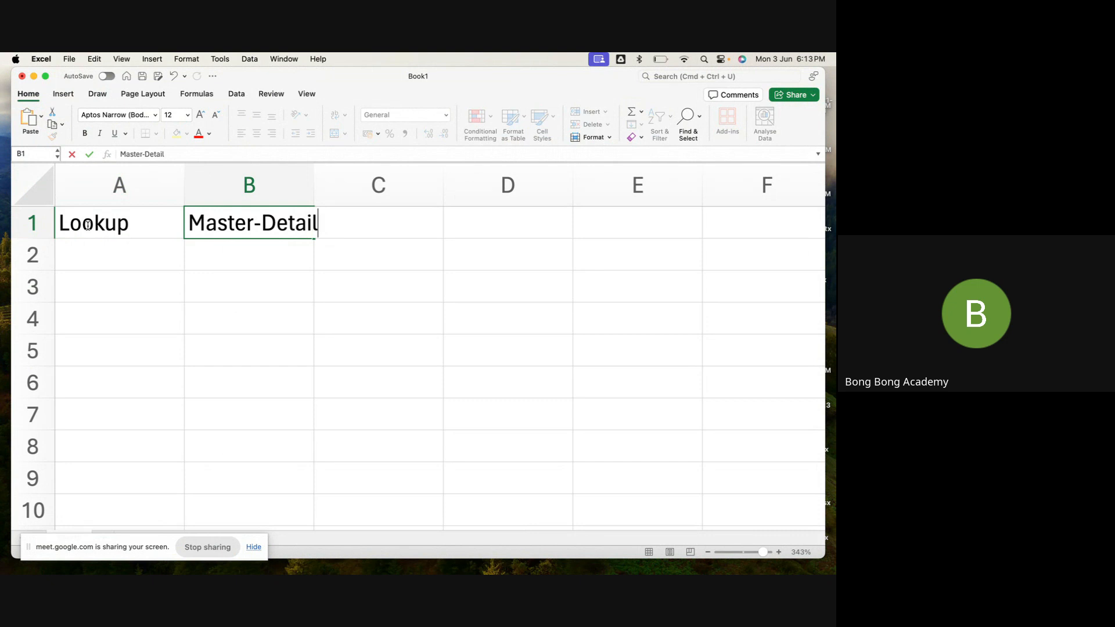
Widen columns A and B to leave ample room for the comparison text under both headings
{"action": "double_click", "coordinate": [313, 183]}
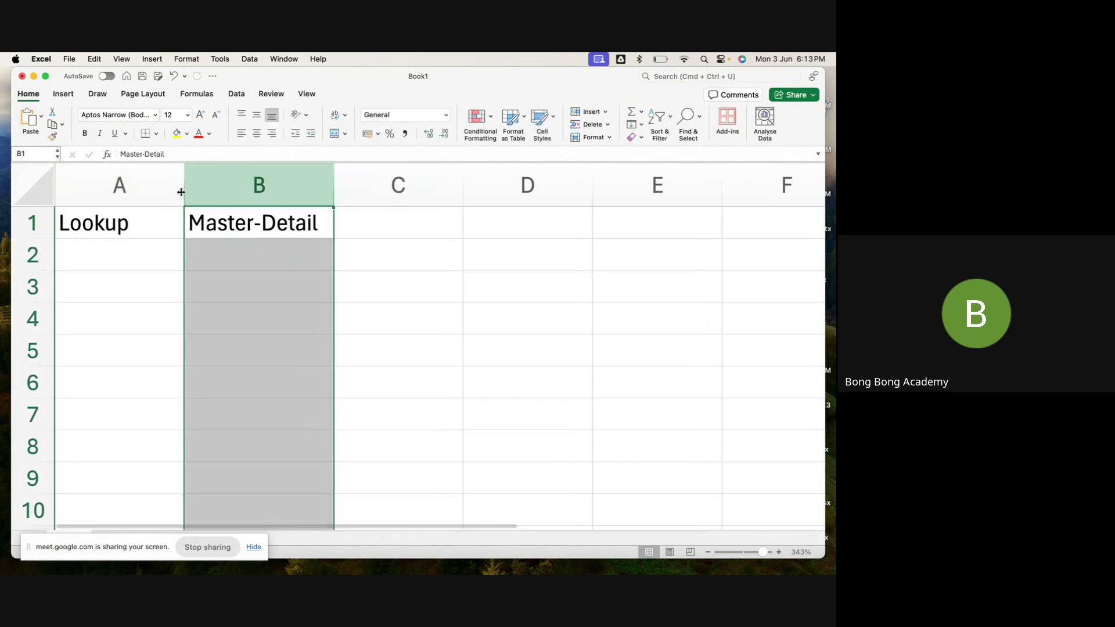
{"action": "left_click_drag", "start_coordinate": [182, 192], "coordinate": [281, 190]}
{"action": "left_click_drag", "start_coordinate": [430, 196], "coordinate": [605, 208]}
Enter "Child Side (Many)" in cell A2 under the Lookup heading
{"action": "left_click", "coordinate": [184, 249]}
{"action": "type", "text": "CH"}
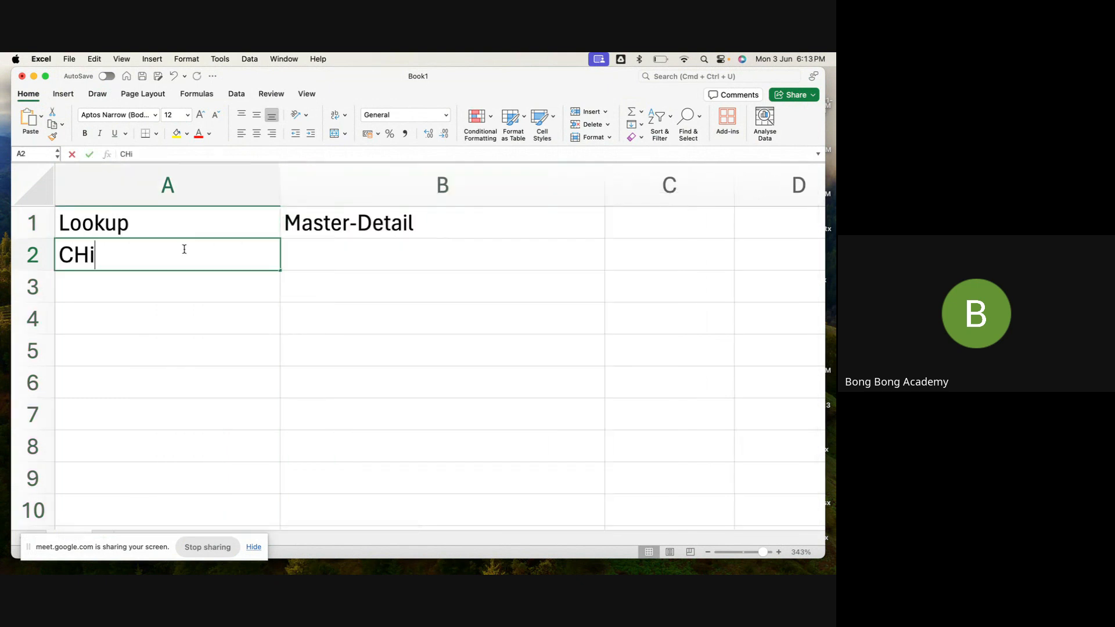
{"action": "key", "text": "BackSpace"}
{"action": "type", "text": "H"}
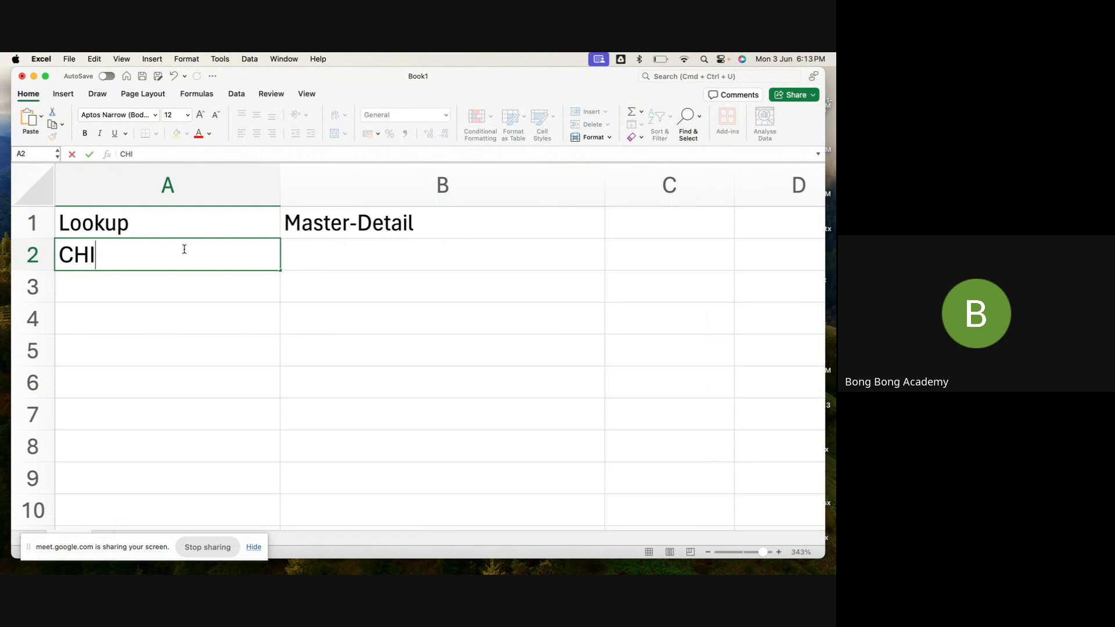
{"action": "key", "text": "BackSpace"}
{"action": "type", "text": "hild Sice"}
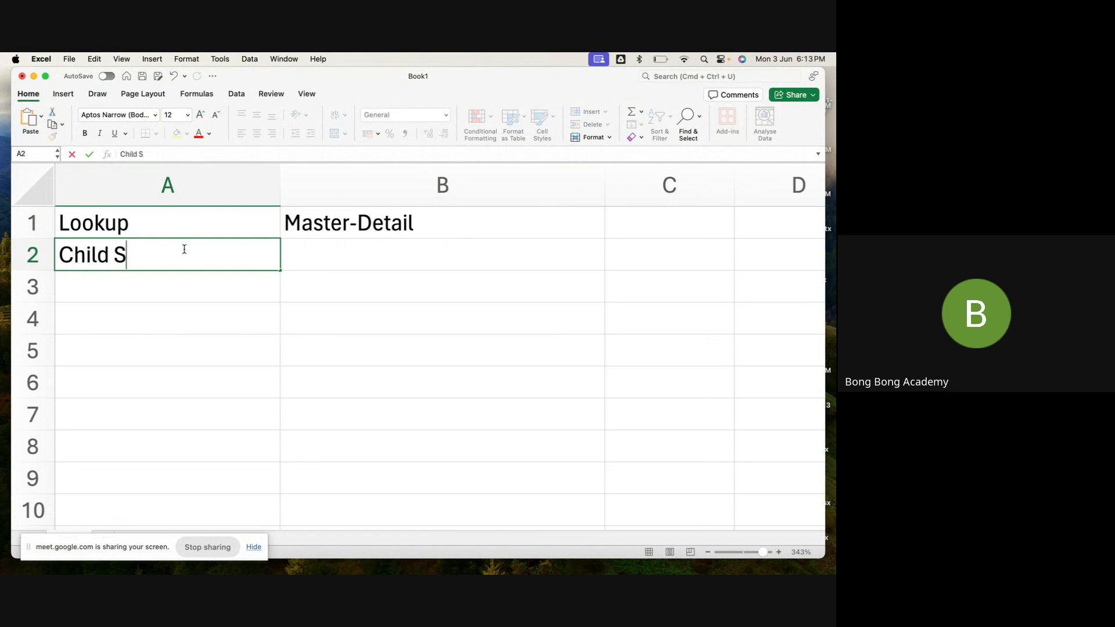
{"action": "key", "text": "BackSpace"}
{"action": "key", "text": "BackSpace"}
{"action": "type", "text": "de ("}
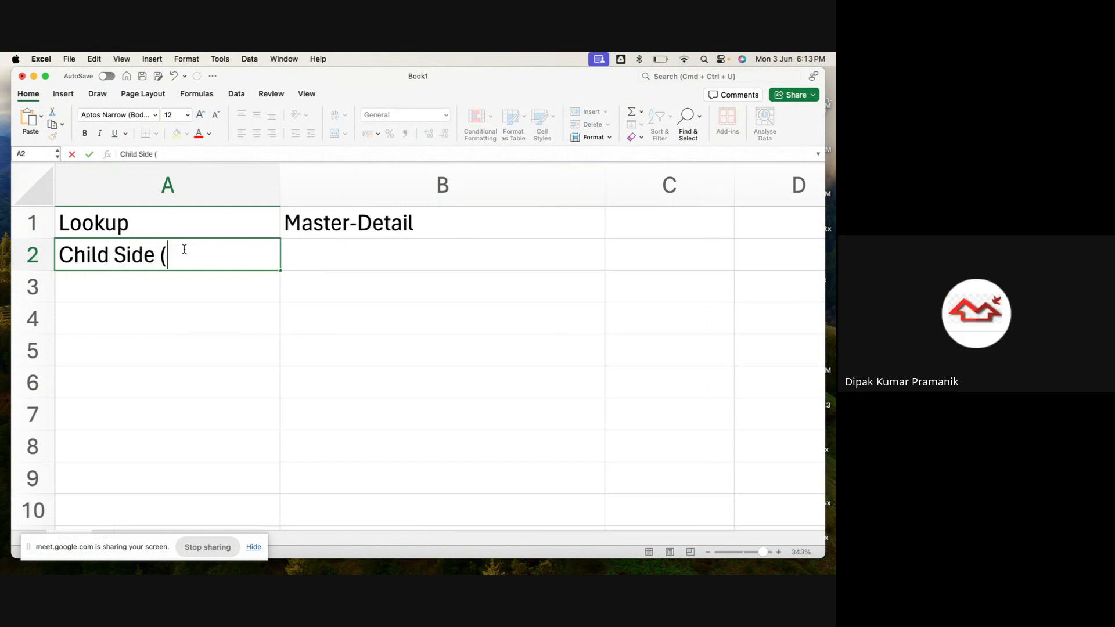
{"action": "type", "text": "Many)"}
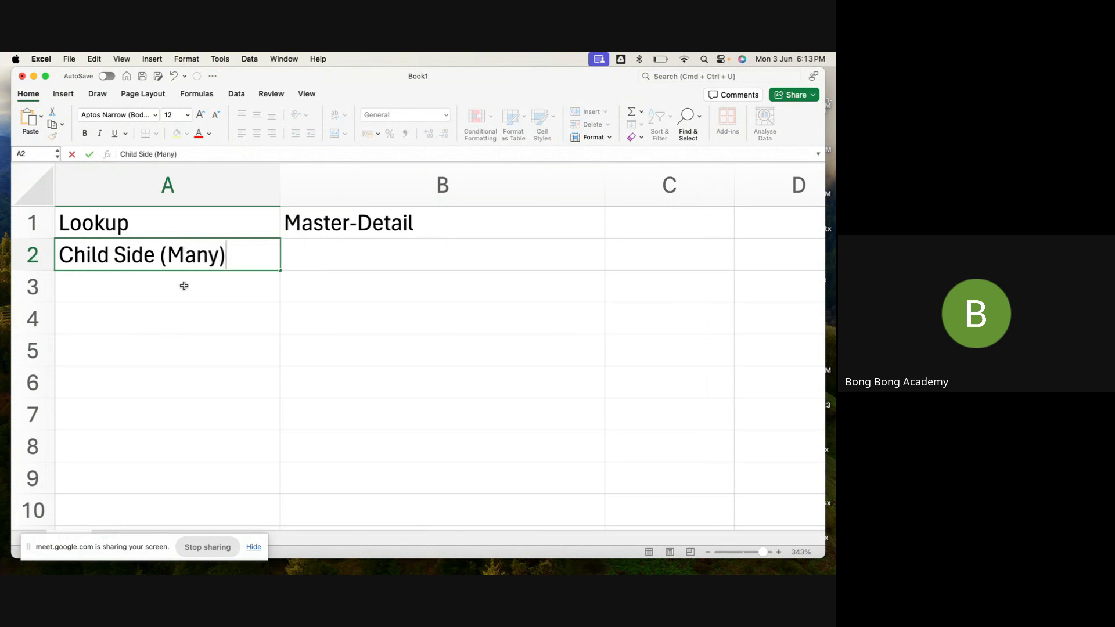
{"action": "key", "text": "Return"}
Copy the "Child Side (Many)" entry from A2 into B2 under Master-Detail
{"action": "key", "text": "Up"}
{"action": "key", "text": "super+c"}
{"action": "left_click", "coordinate": [294, 260]}
{"action": "key", "text": "super+v"}
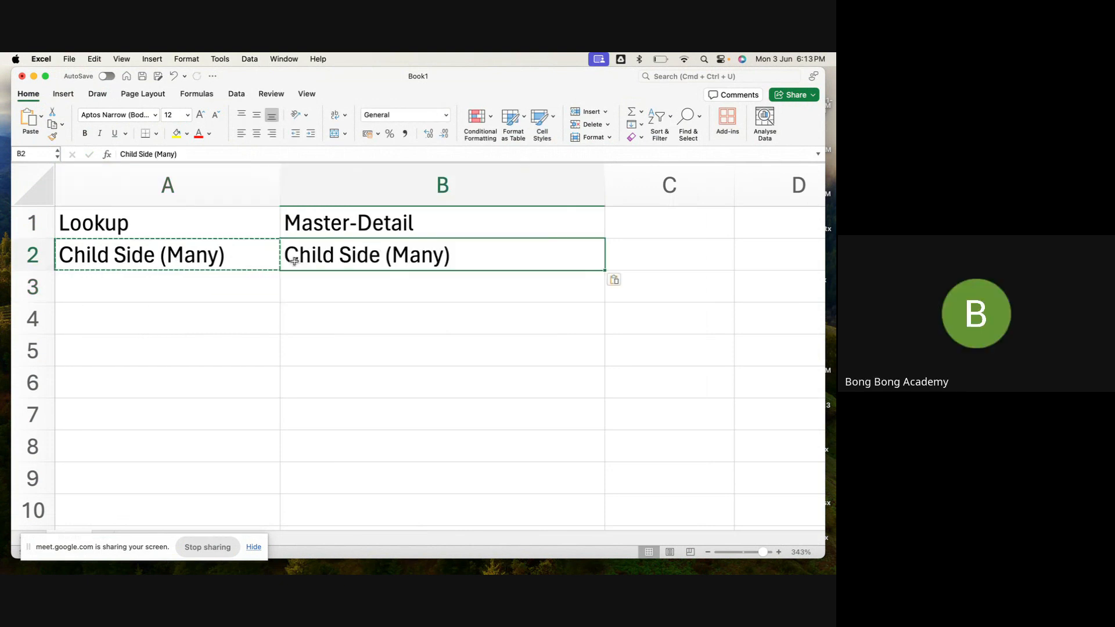
Enter "Not Mandatory" in cell A3 under the Lookup heading
{"action": "left_click", "coordinate": [213, 289]}
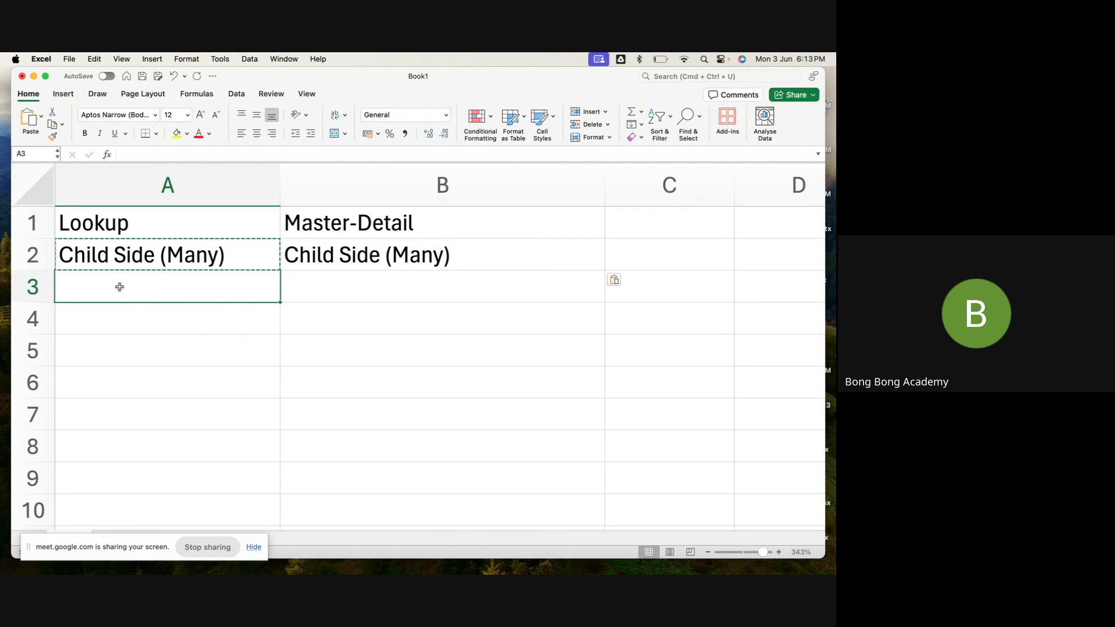
{"action": "type", "text": "Not Man"}
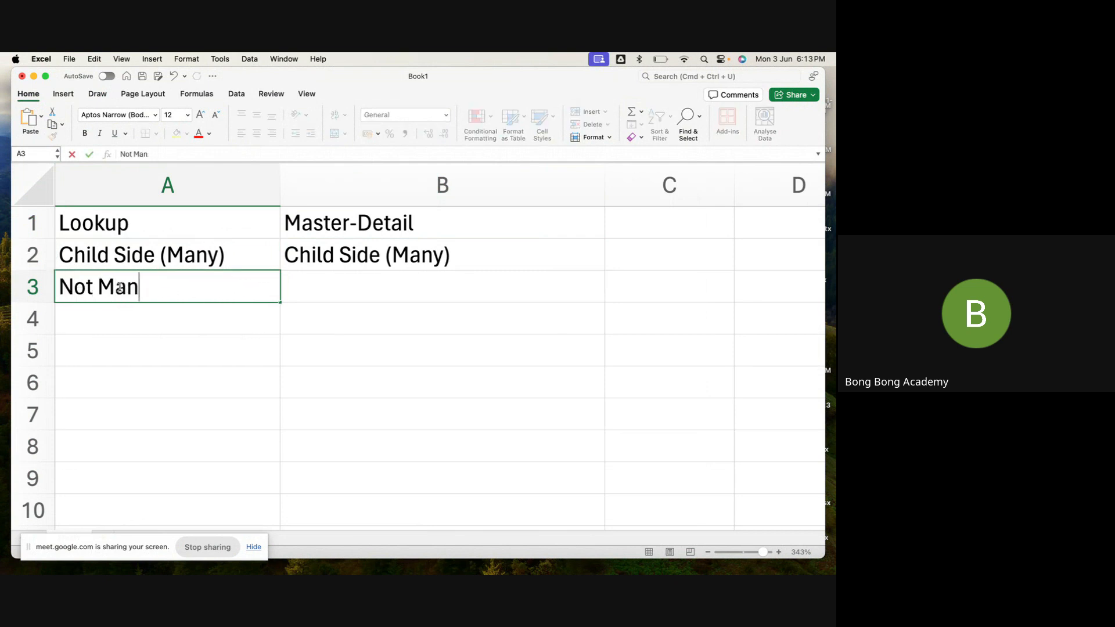
{"action": "type", "text": "datror"}
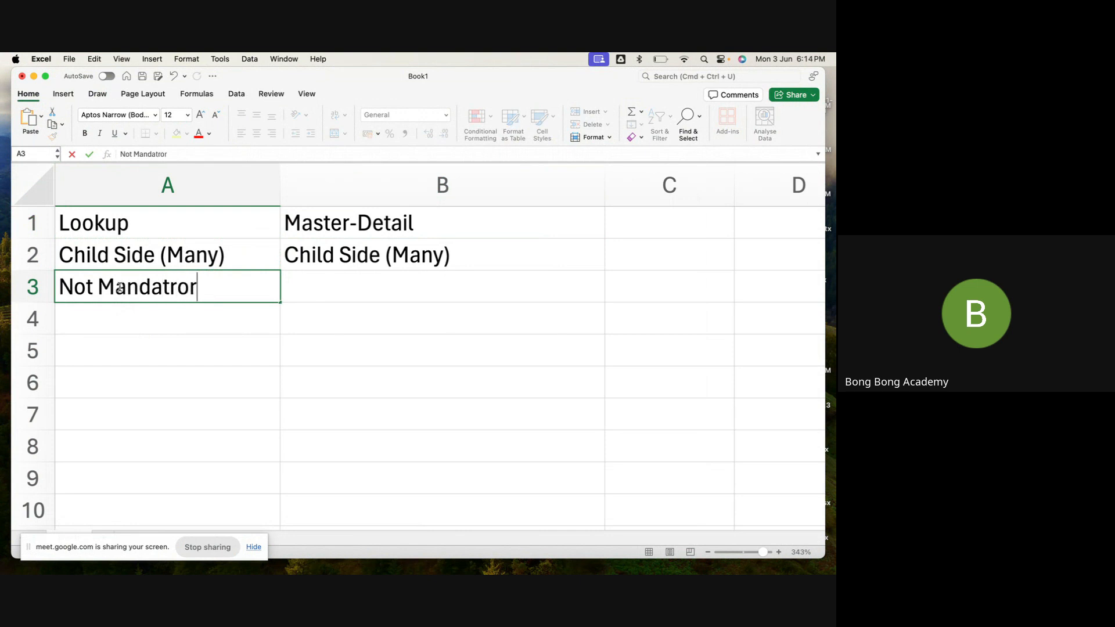
{"action": "key", "text": "BackSpace"}
{"action": "key", "text": "BackSpace"}
{"action": "key", "text": "BackSpace"}
{"action": "type", "text": "ory"}
Enter "Mandatory" in cell B3 under the Master-Detail heading
{"action": "key", "text": "Tab"}
{"action": "type", "text": "Manda"}
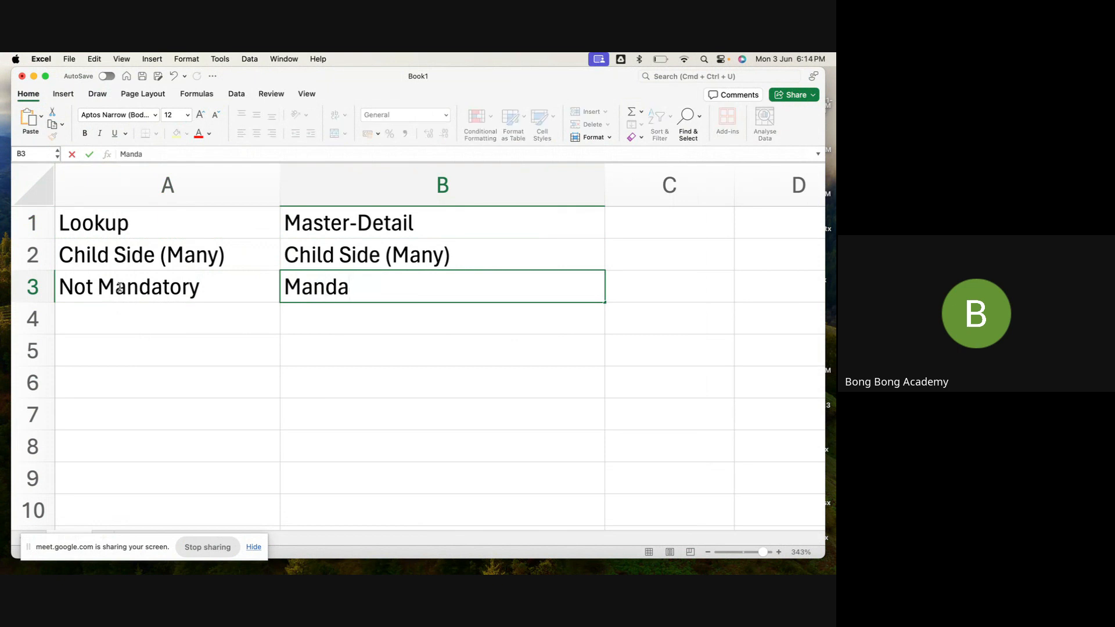
{"action": "type", "text": "tory"}
{"action": "left_click", "coordinate": [95, 362]}
{"action": "left_click", "coordinate": [145, 319]}
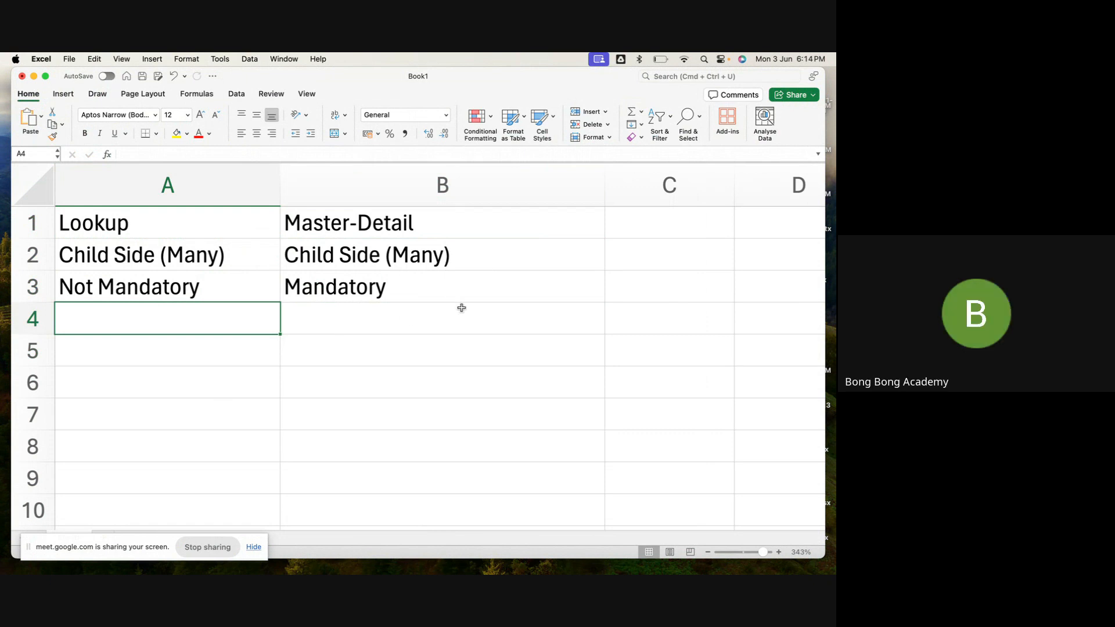
{"action": "left_click", "coordinate": [436, 289]}
{"action": "left_click", "coordinate": [153, 291]}
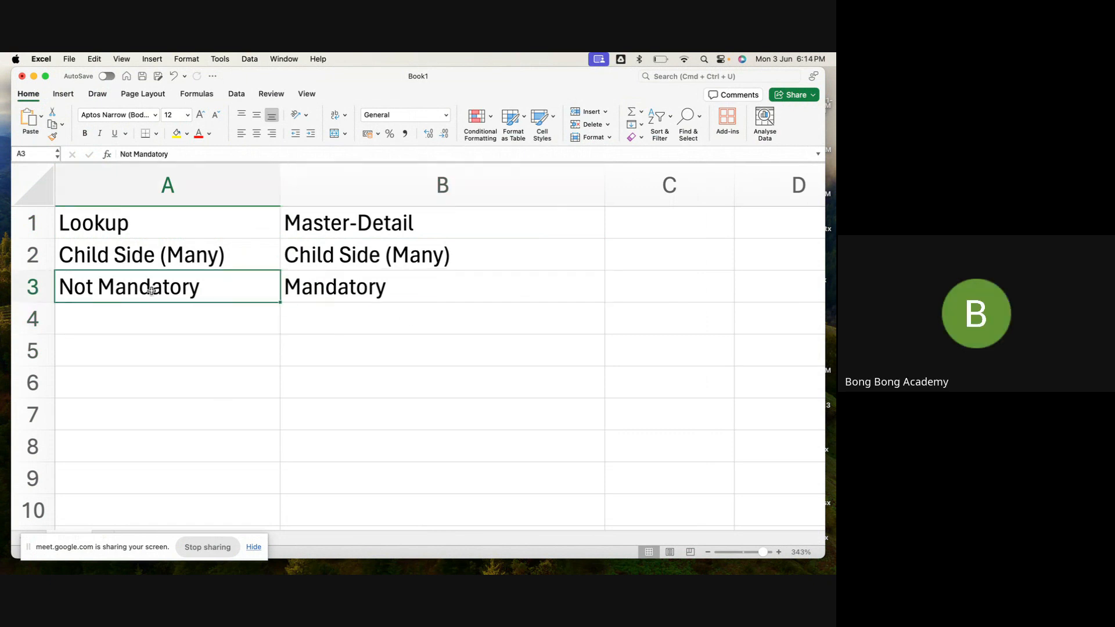
{"action": "left_click", "coordinate": [367, 286]}
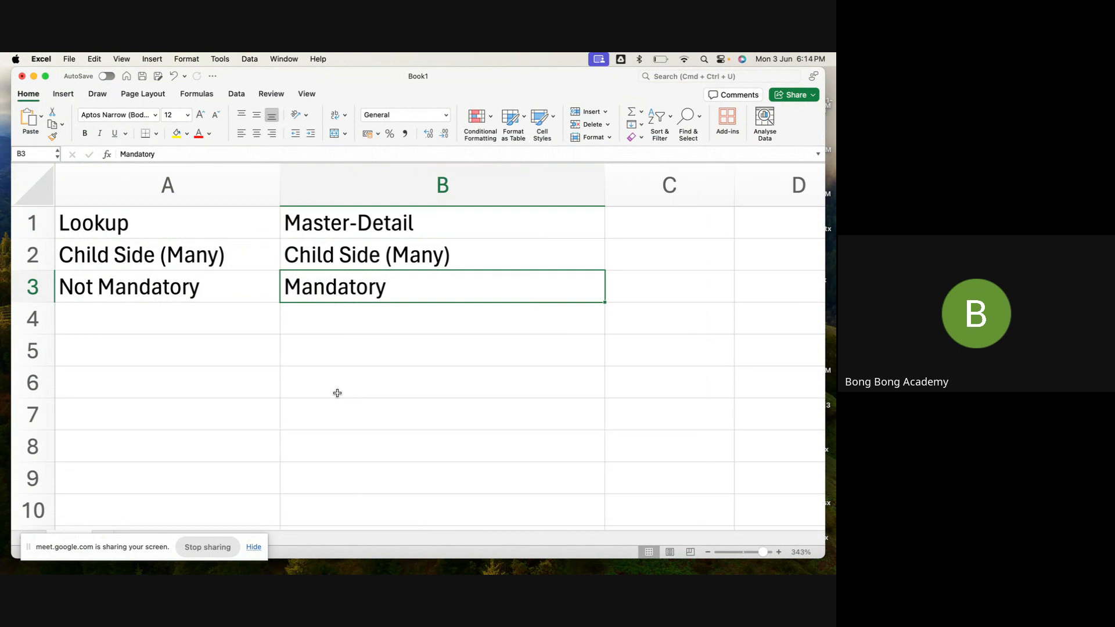
Enter "Cascade Delete with Parent Record" in cell B4 and widen column B to fit the text
{"action": "left_click", "coordinate": [202, 328]}
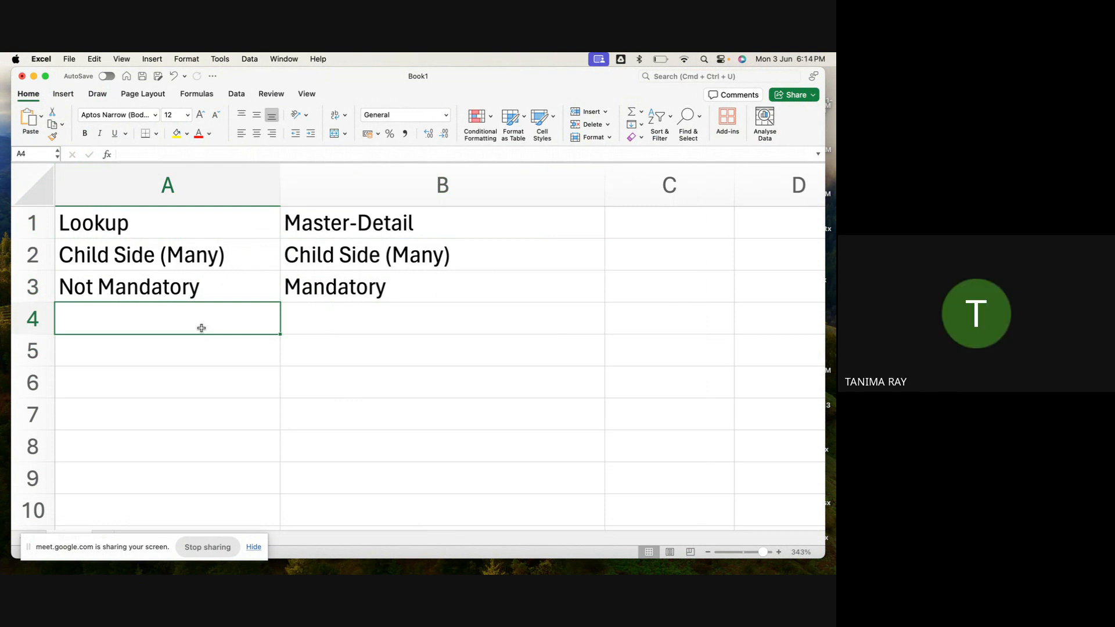
{"action": "left_click", "coordinate": [346, 315]}
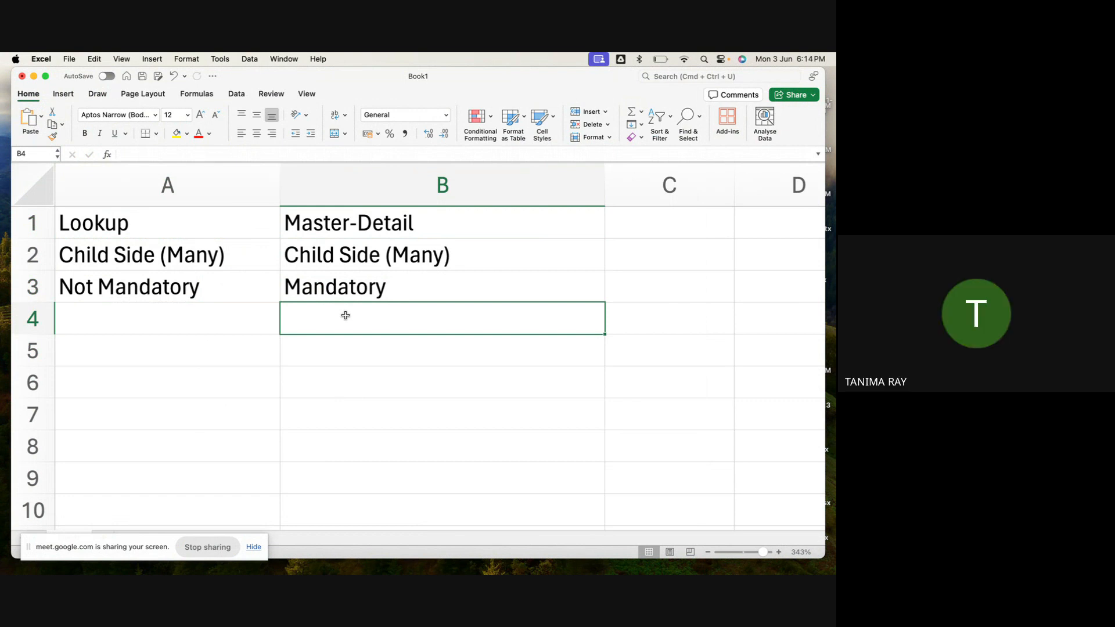
{"action": "type", "text": "Case"}
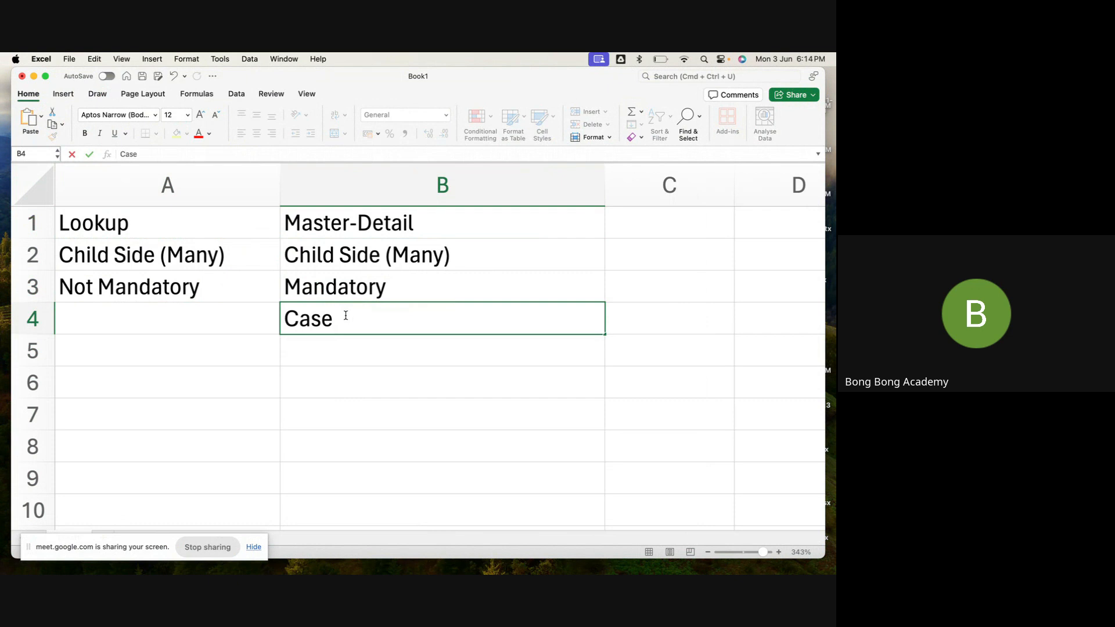
{"action": "type", "text": " Delete"}
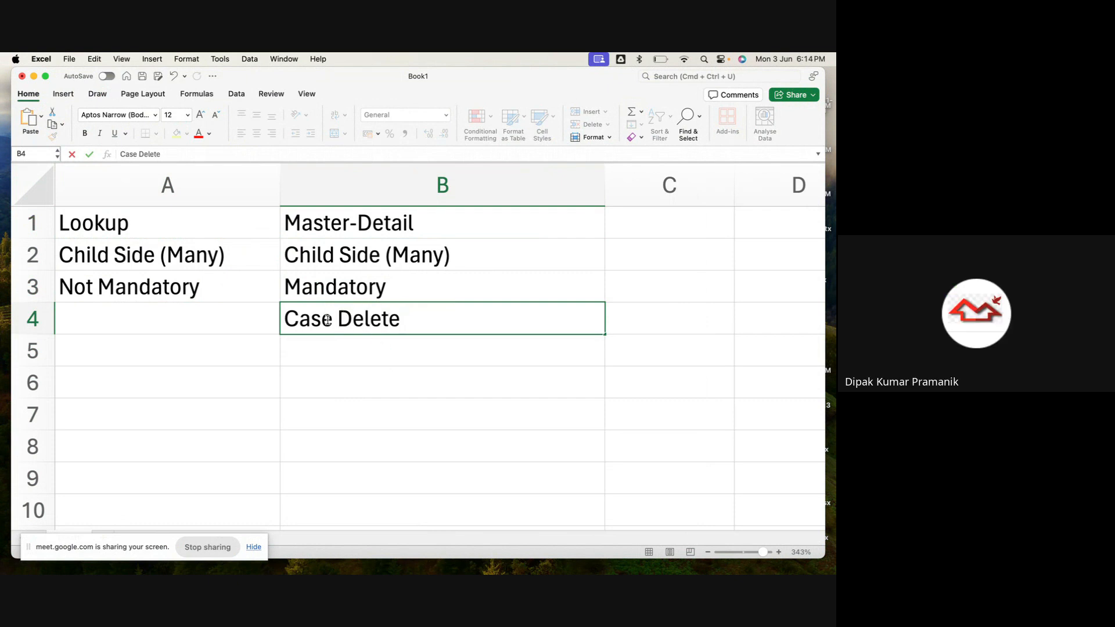
{"action": "left_click", "coordinate": [329, 322]}
{"action": "key", "text": "BackSpace"}
{"action": "type", "text": "cade"}
{"action": "left_click", "coordinate": [439, 317]}
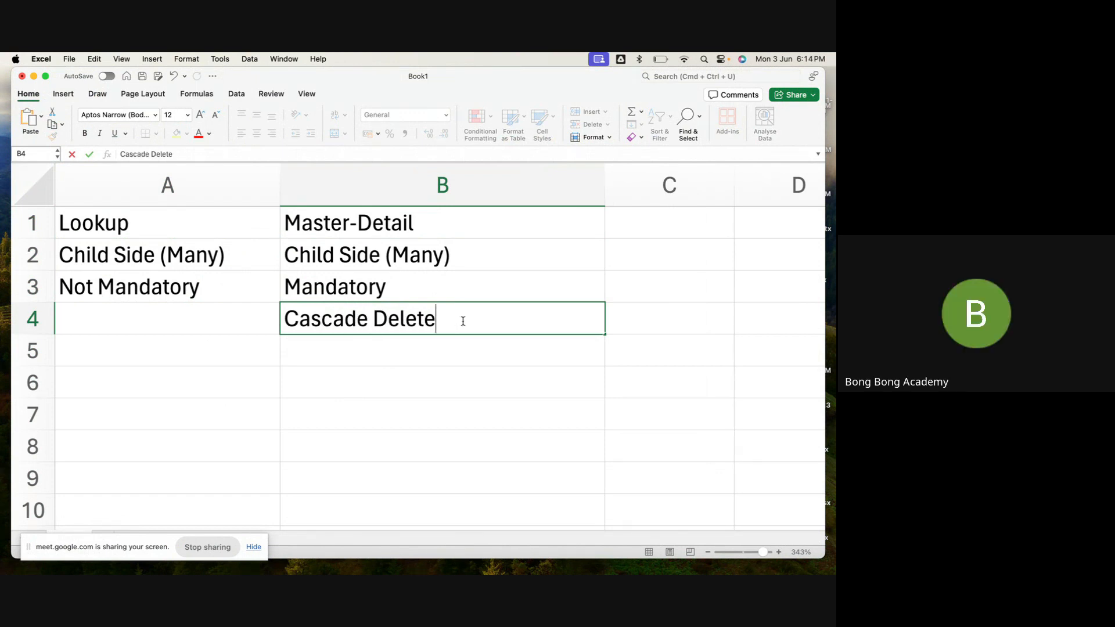
{"action": "type", "text": "with Parent Record"}
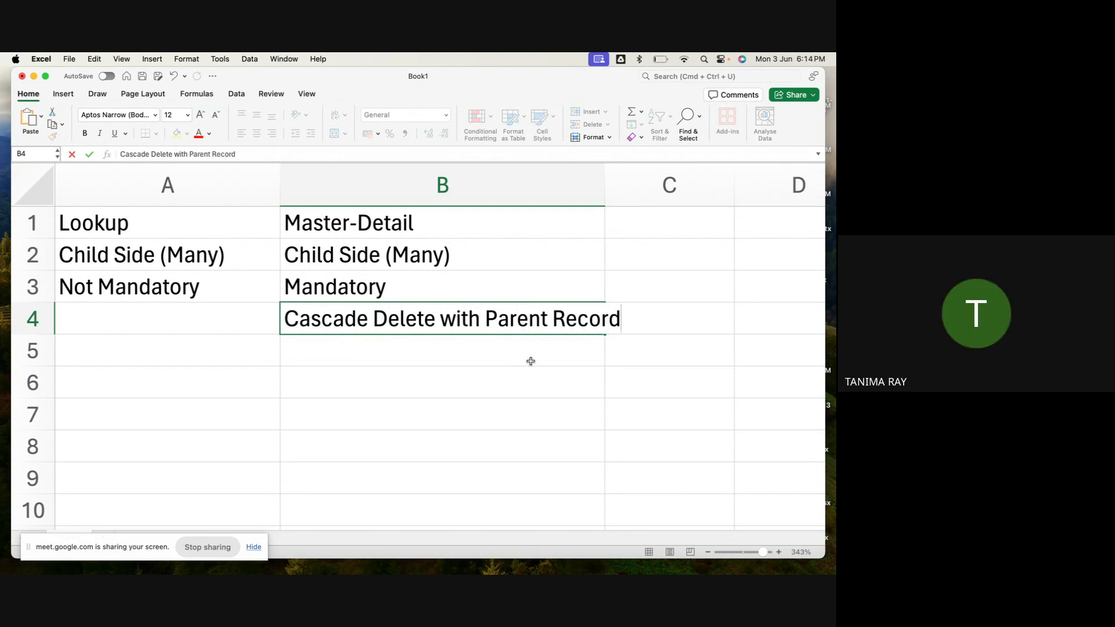
{"action": "key", "text": "Return"}
{"action": "left_click_drag", "start_coordinate": [605, 186], "coordinate": [643, 188]}
{"action": "left_click", "coordinate": [385, 402]}
Enter "Block Deletion" in cell A4 as the Lookup deletion behavior
{"action": "left_click", "coordinate": [152, 311]}
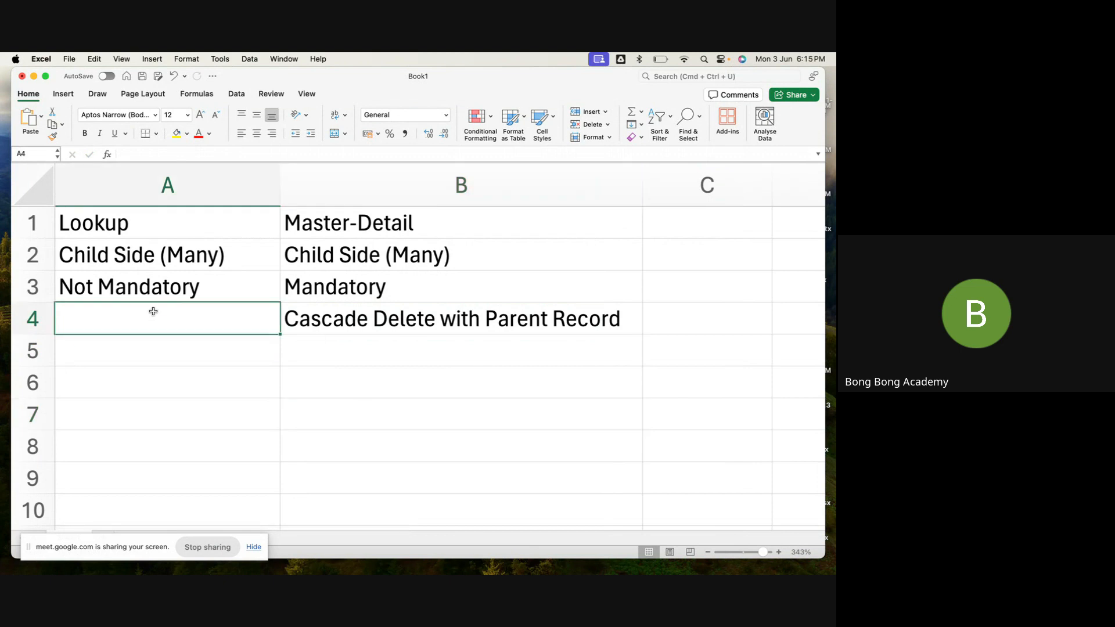
{"action": "double_click", "coordinate": [153, 312]}
{"action": "type", "text": "Block"}
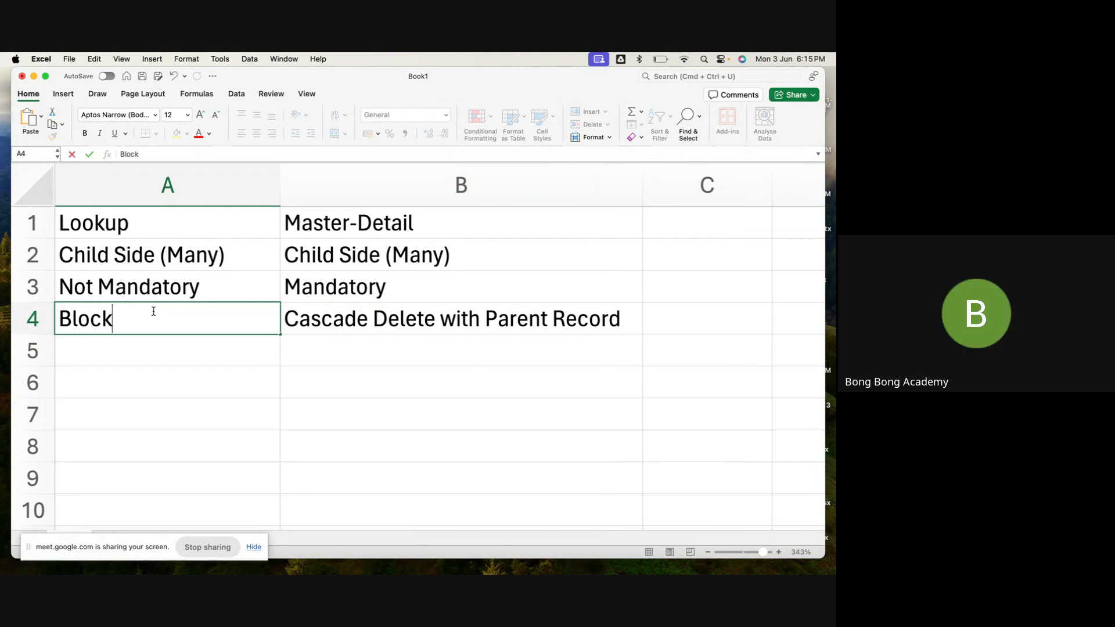
{"action": "type", "text": " Childs"}
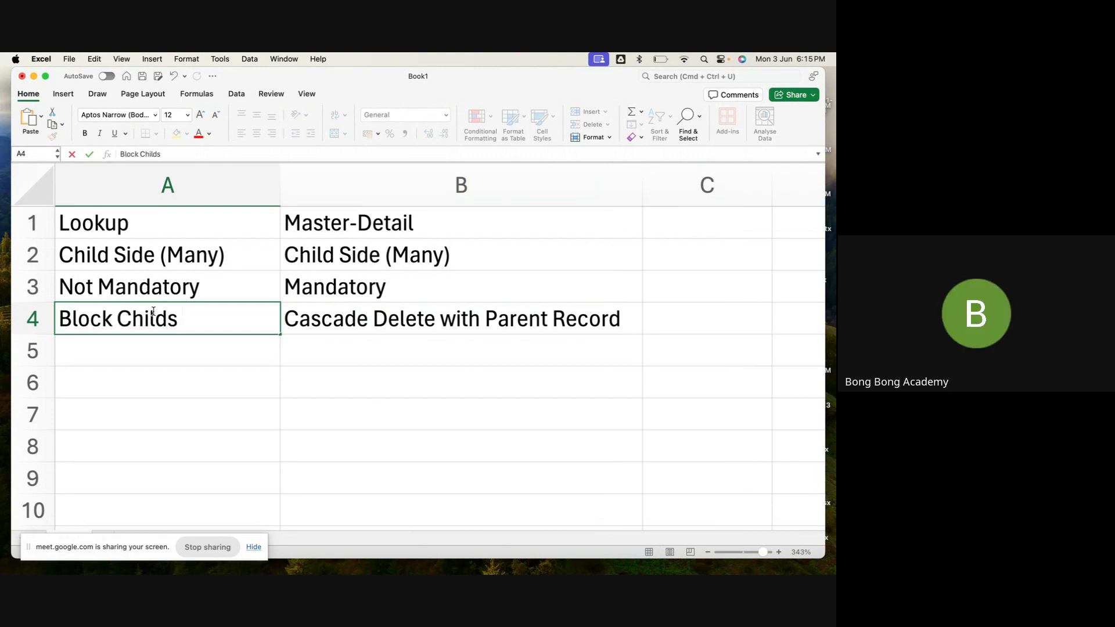
{"action": "key", "text": "BackSpace"}
{"action": "key", "text": "BackSpace"}
{"action": "key", "text": "BackSpace"}
{"action": "key", "text": "BackSpace"}
{"action": "key", "text": "BackSpace"}
{"action": "key", "text": "BackSpace"}
{"action": "key", "text": "BackSpace"}
{"action": "type", "text": "Deletion"}
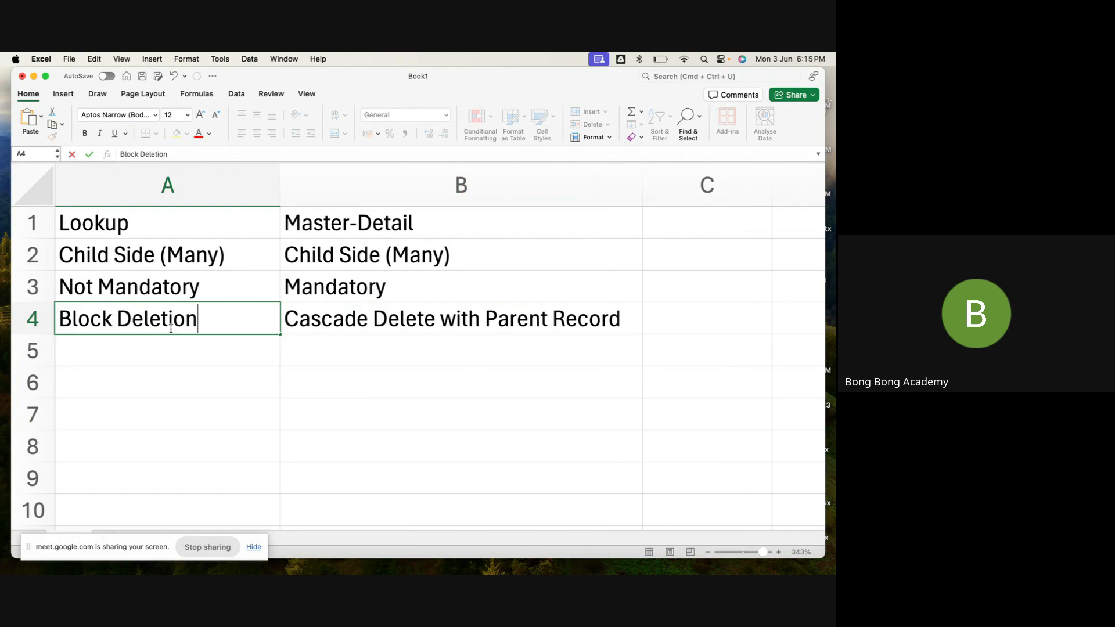
{"action": "left_click", "coordinate": [186, 371]}
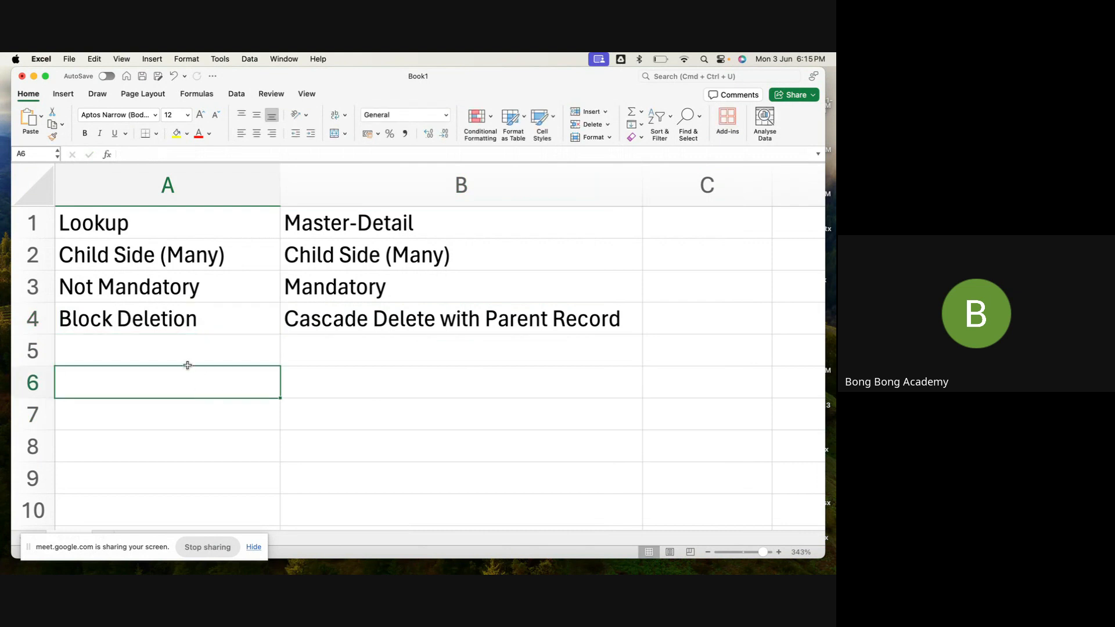
Fill row 5 with "SO & CO" under Lookup and "CO" under Master-Detail
{"action": "left_click", "coordinate": [185, 354]}
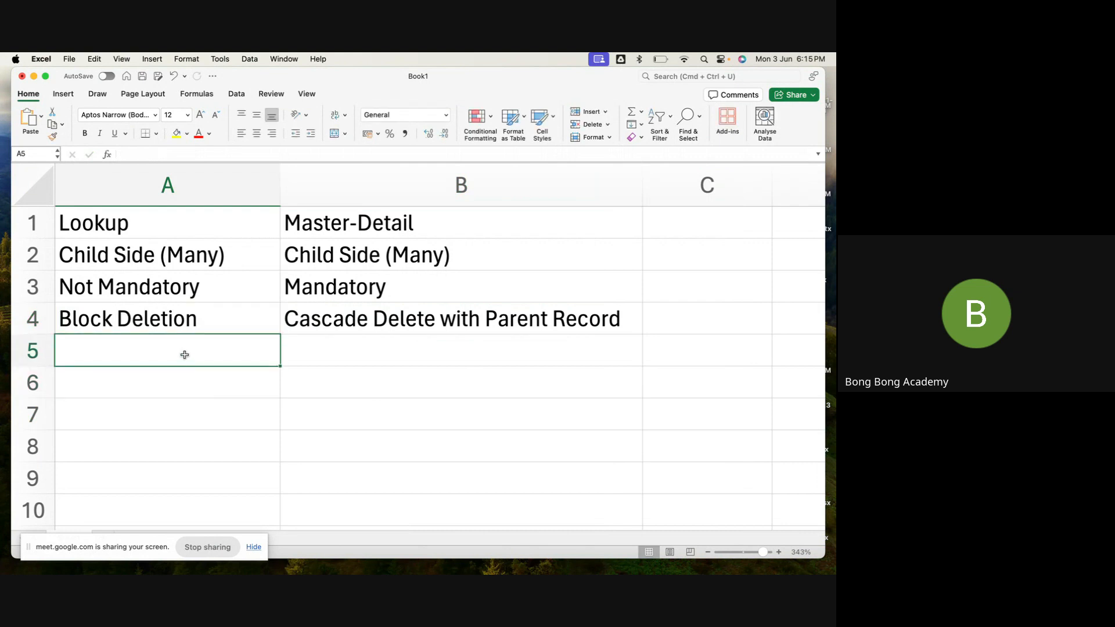
{"action": "type", "text": "SO"}
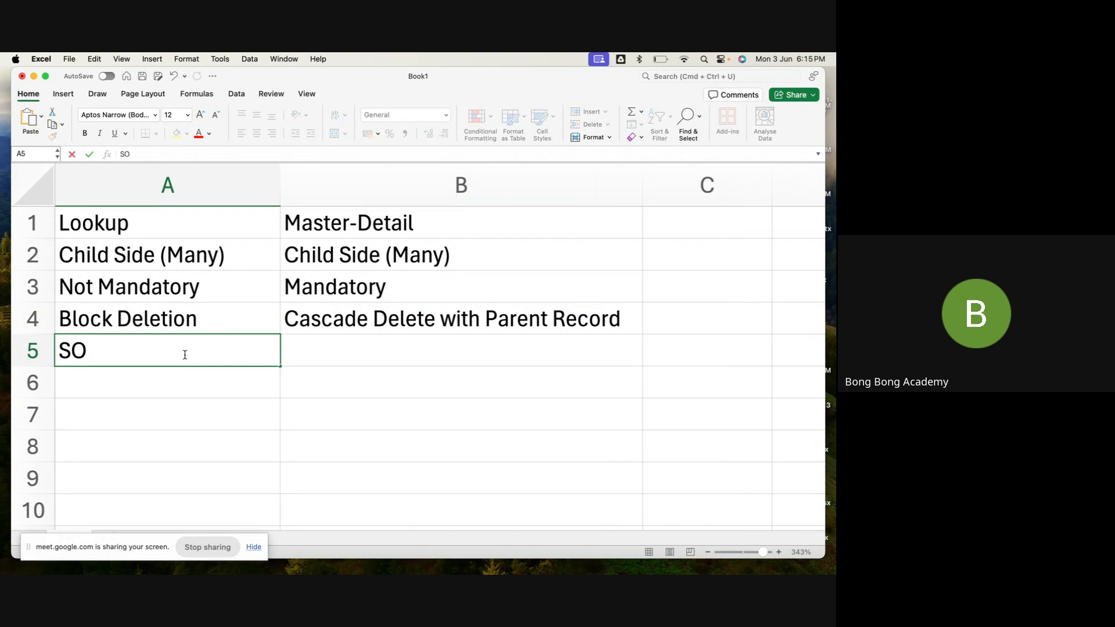
{"action": "type", "text": " & CO"}
{"action": "left_click", "coordinate": [330, 372]}
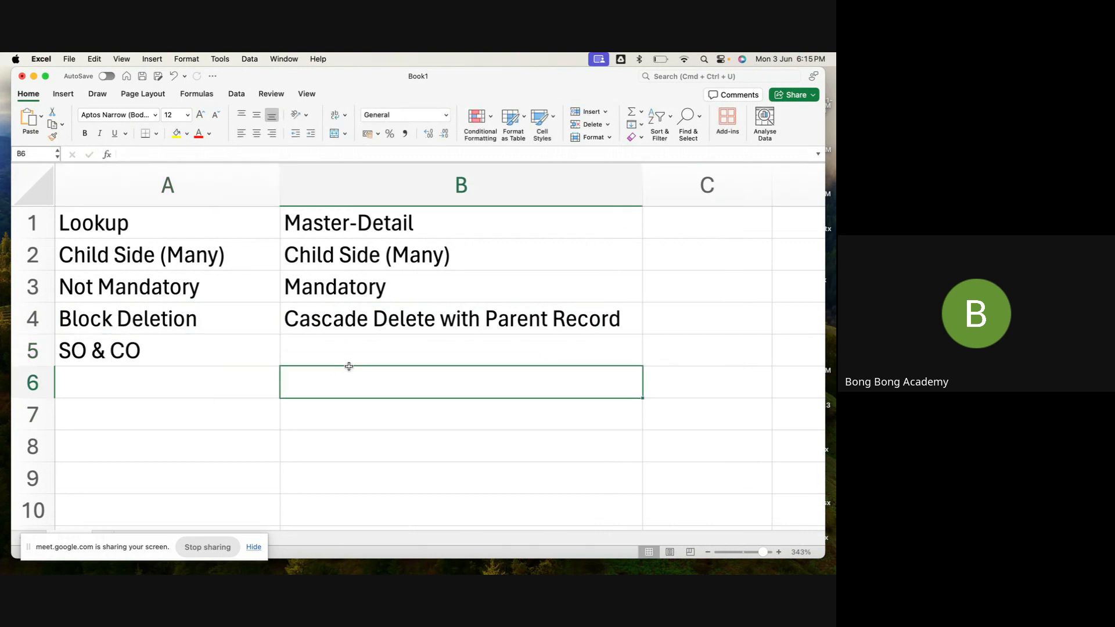
{"action": "left_click", "coordinate": [330, 354]}
{"action": "type", "text": "CO"}
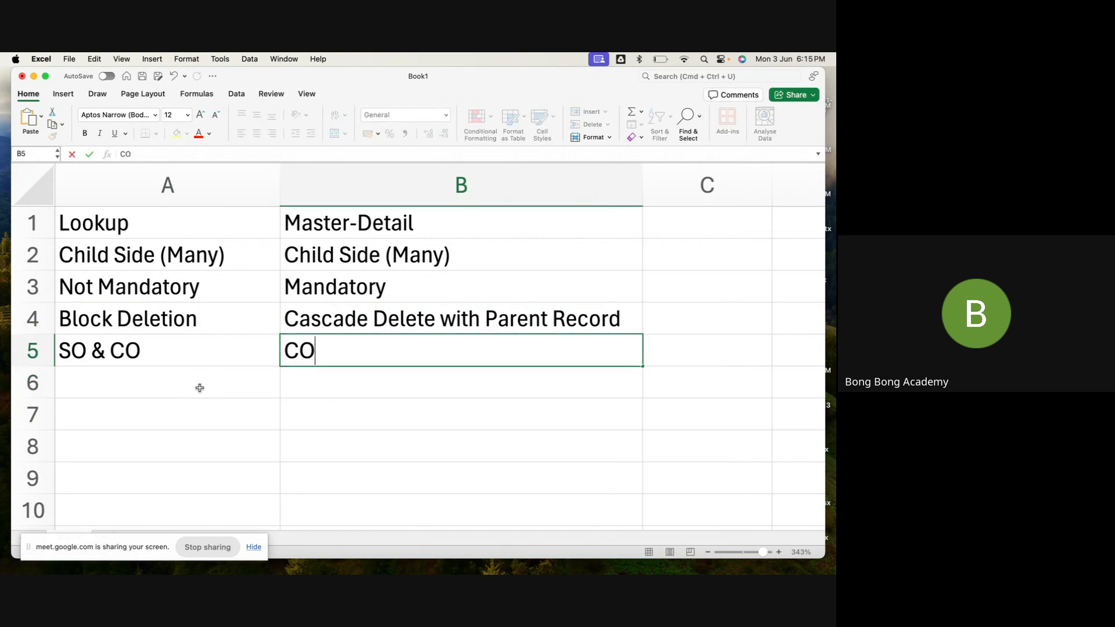
Enter "Record Exists" in cell A6 under the Lookup heading
{"action": "left_click", "coordinate": [188, 383]}
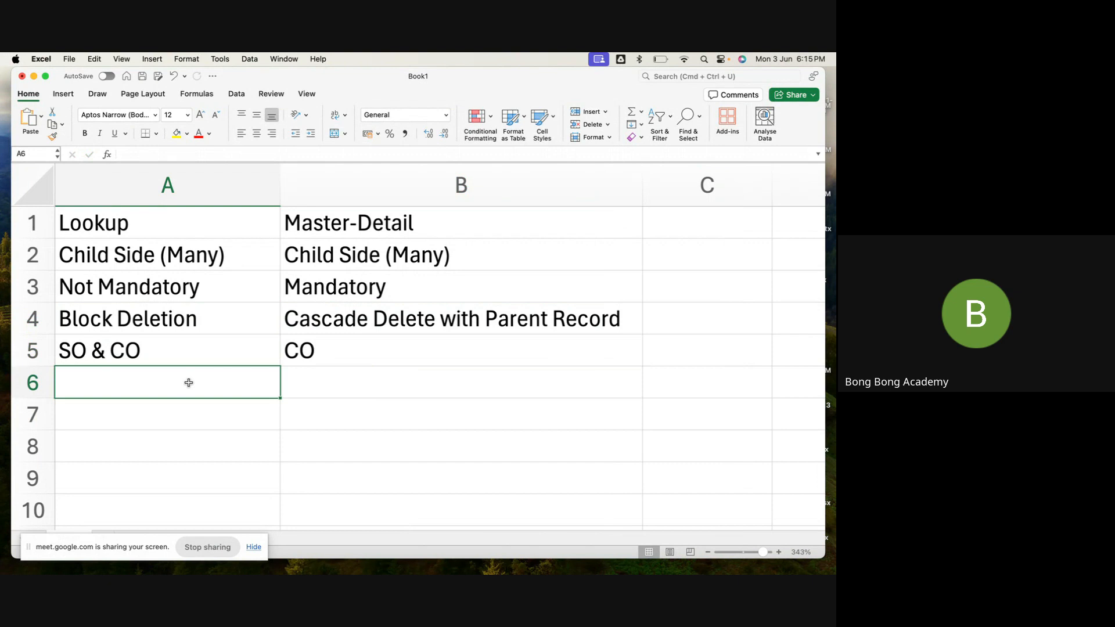
{"action": "type", "text": "Record "}
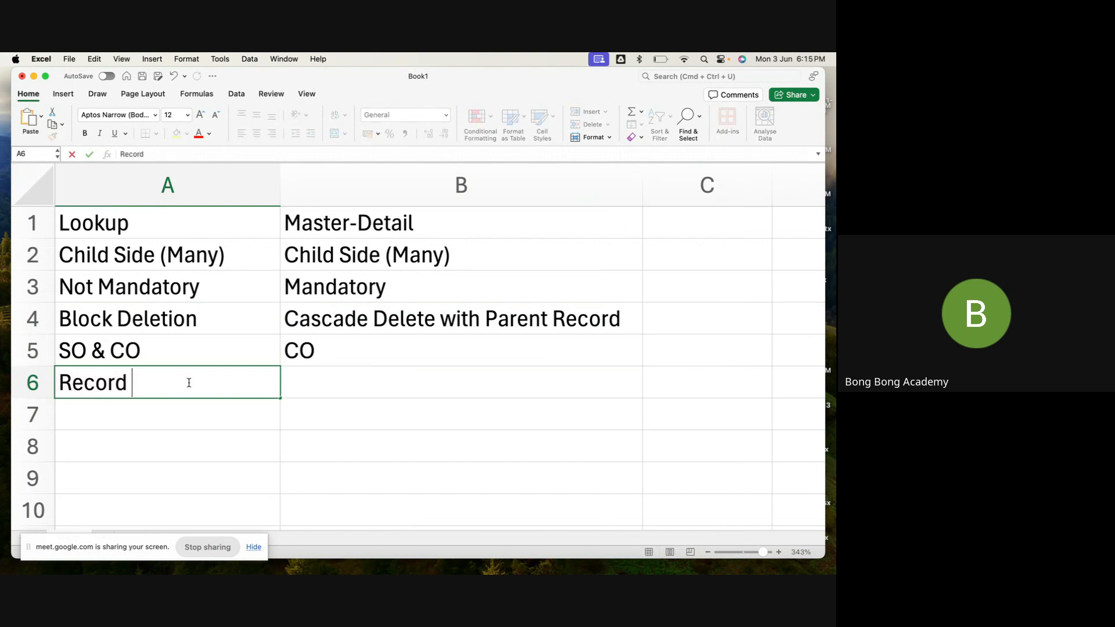
{"action": "type", "text": "Existis"}
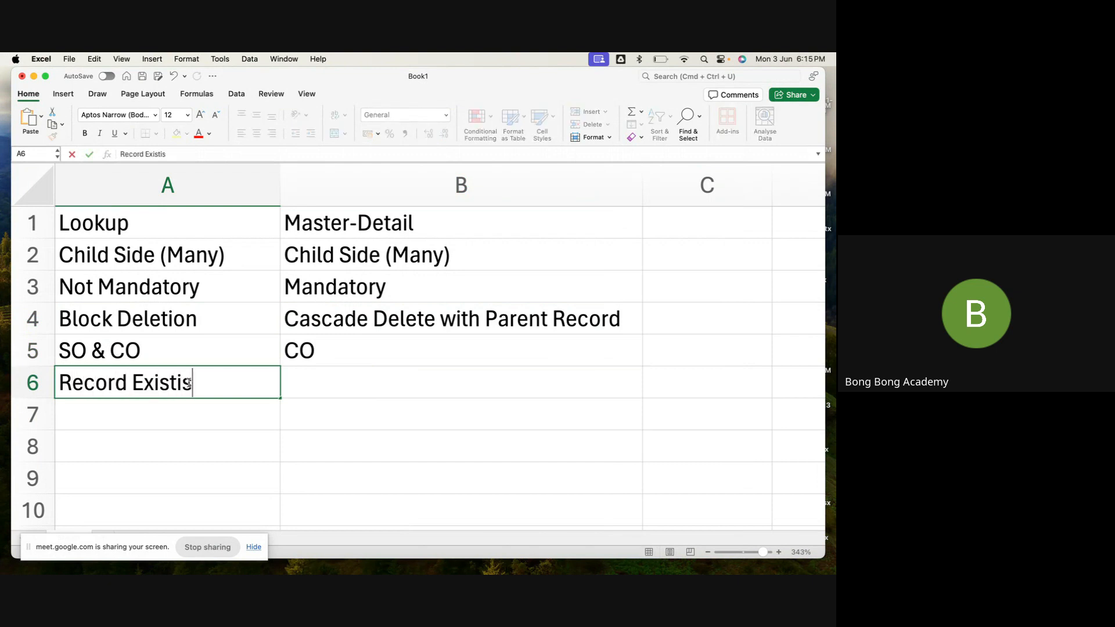
{"action": "key", "text": "BackSpace"}
{"action": "key", "text": "BackSpace"}
{"action": "type", "text": "s"}
{"action": "key", "text": "Return"}
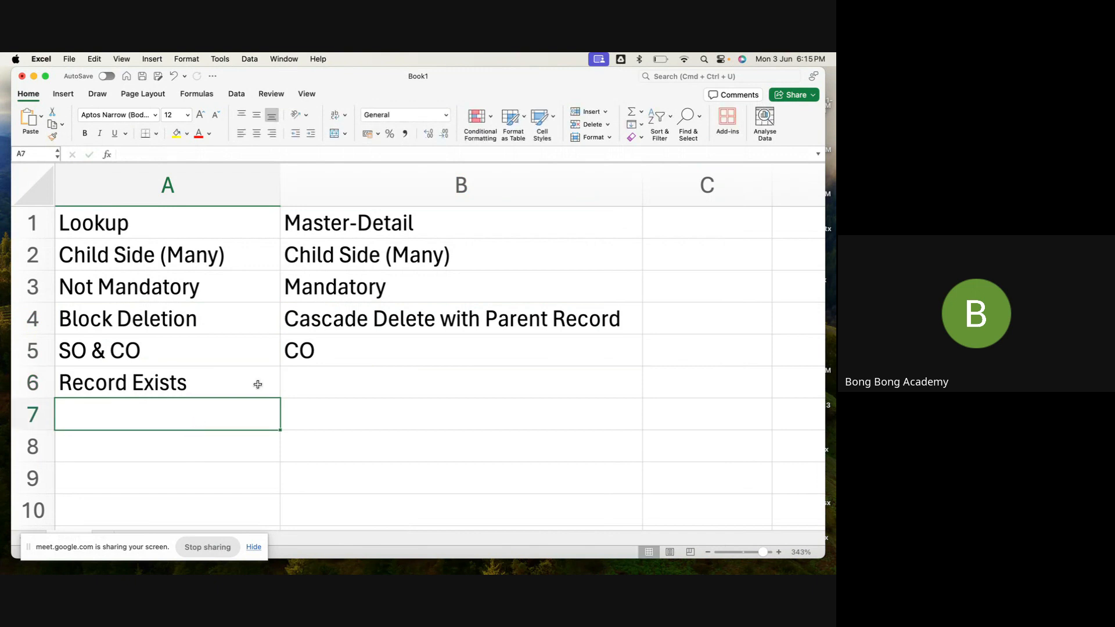
{"action": "left_click", "coordinate": [330, 386]}
{"action": "left_click", "coordinate": [135, 385]}
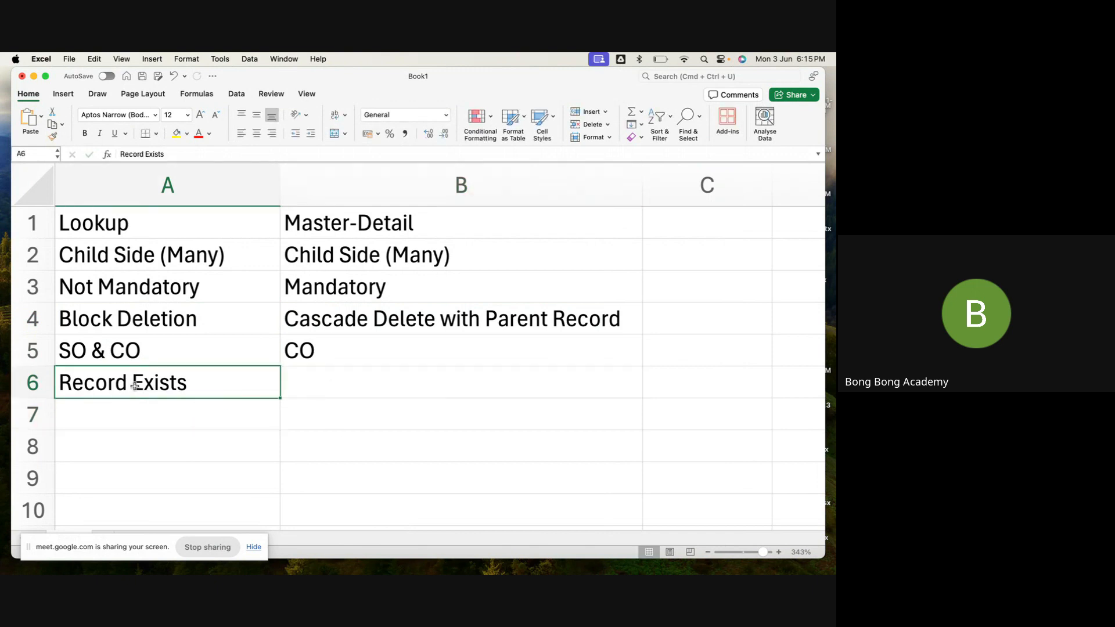
Enter "Cannot be created if Record Exists" in cell B6 under the Master-Detail heading
{"action": "left_click", "coordinate": [381, 391]}
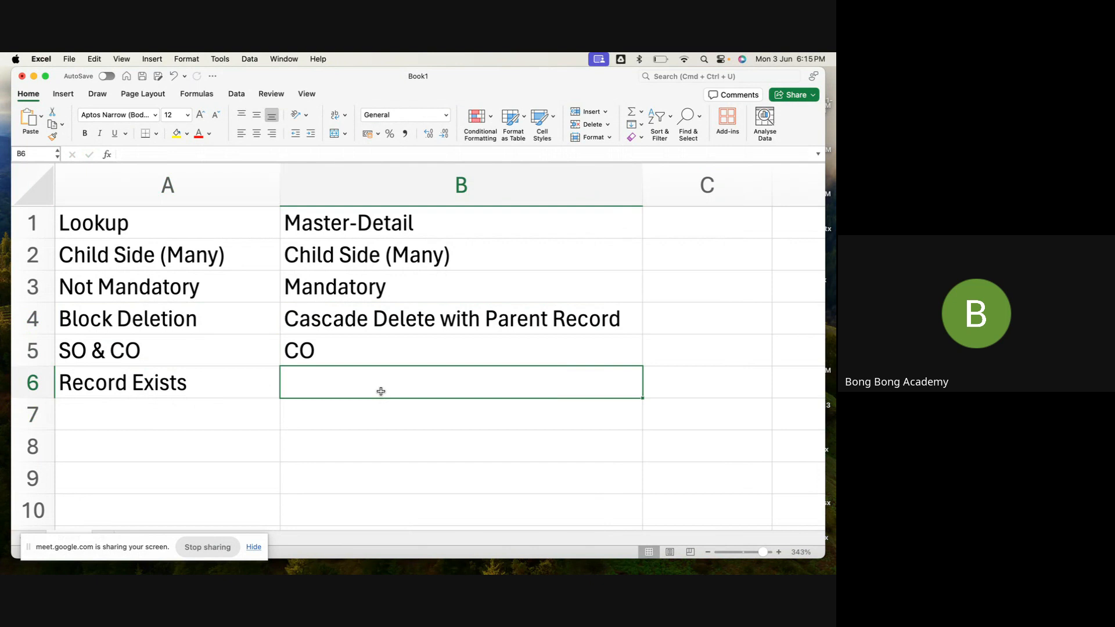
{"action": "type", "text": "Cannot "}
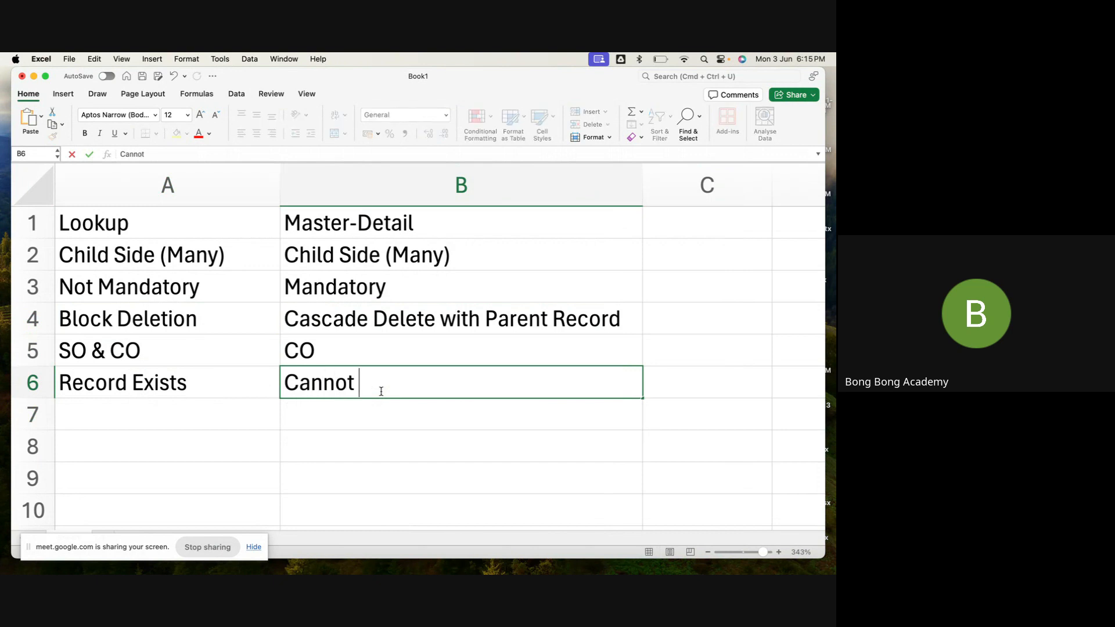
{"action": "type", "text": "be created "}
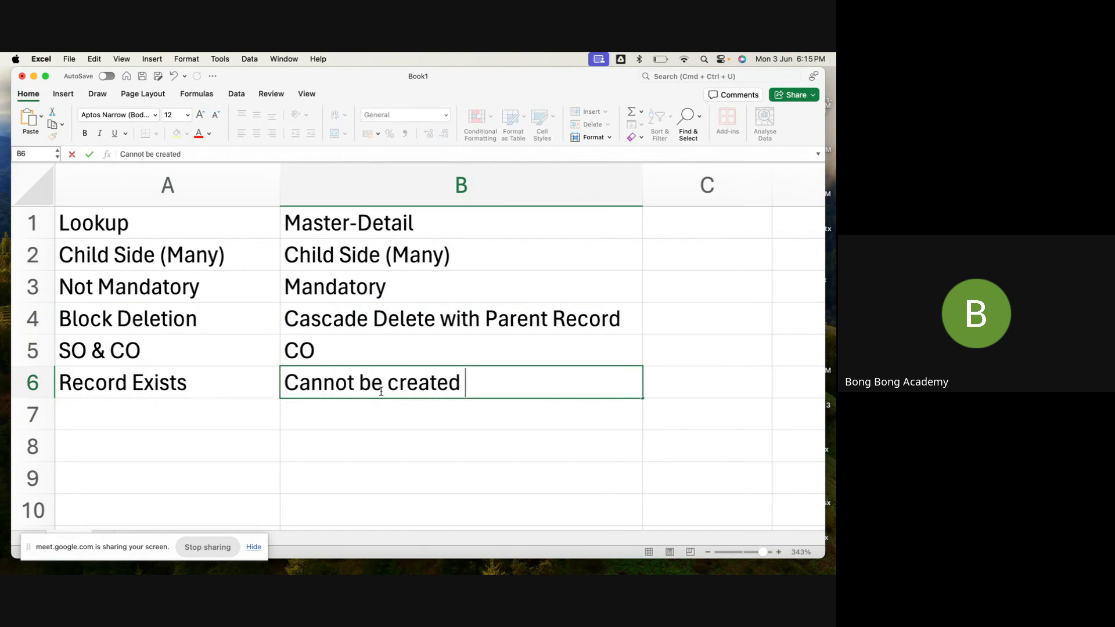
{"action": "type", "text": "if Reco"}
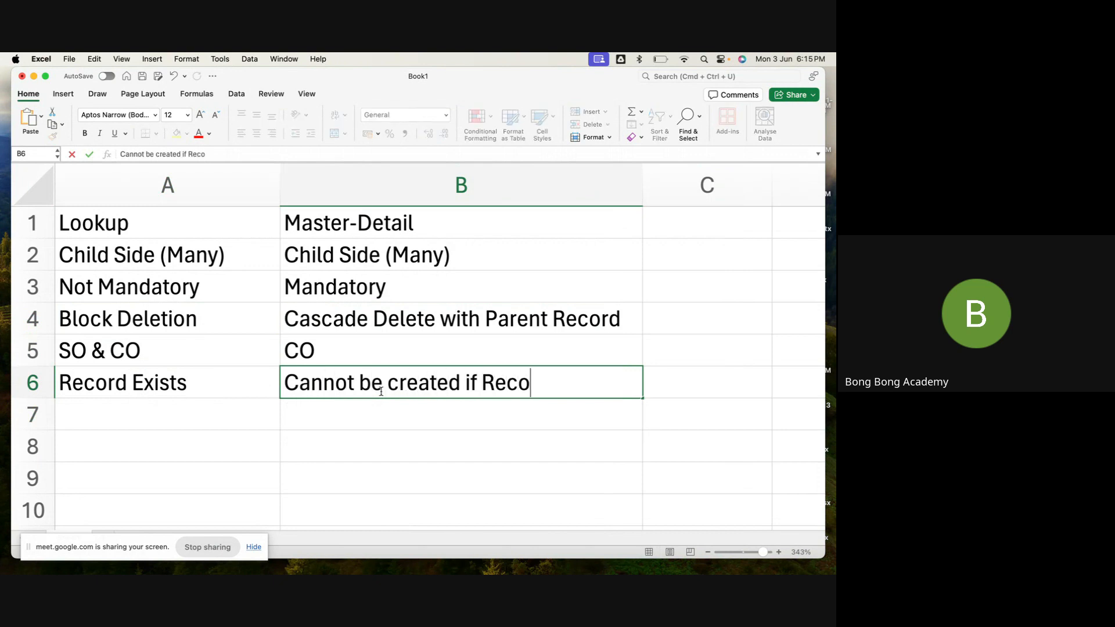
{"action": "type", "text": "rd Exists"}
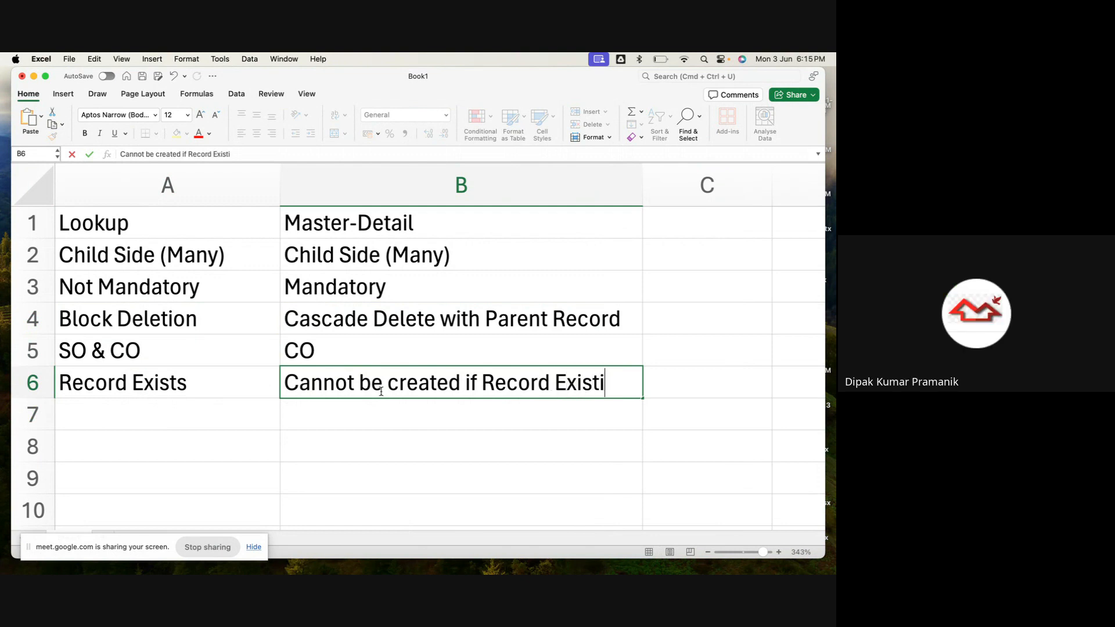
{"action": "left_click", "coordinate": [368, 442]}
{"action": "left_click", "coordinate": [385, 403]}
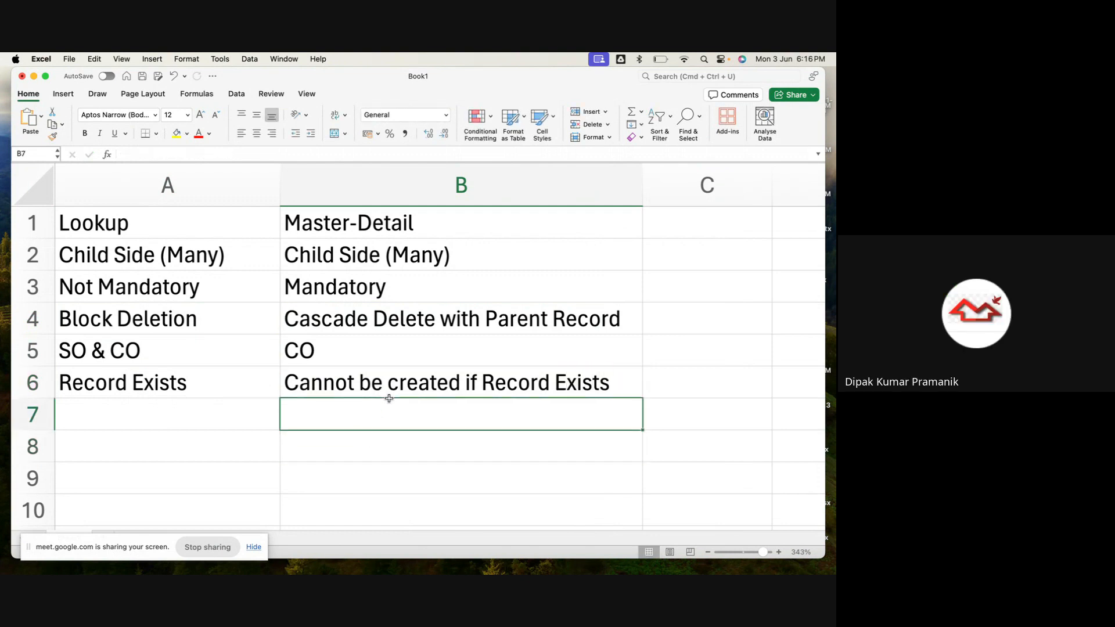
{"action": "left_click", "coordinate": [356, 383]}
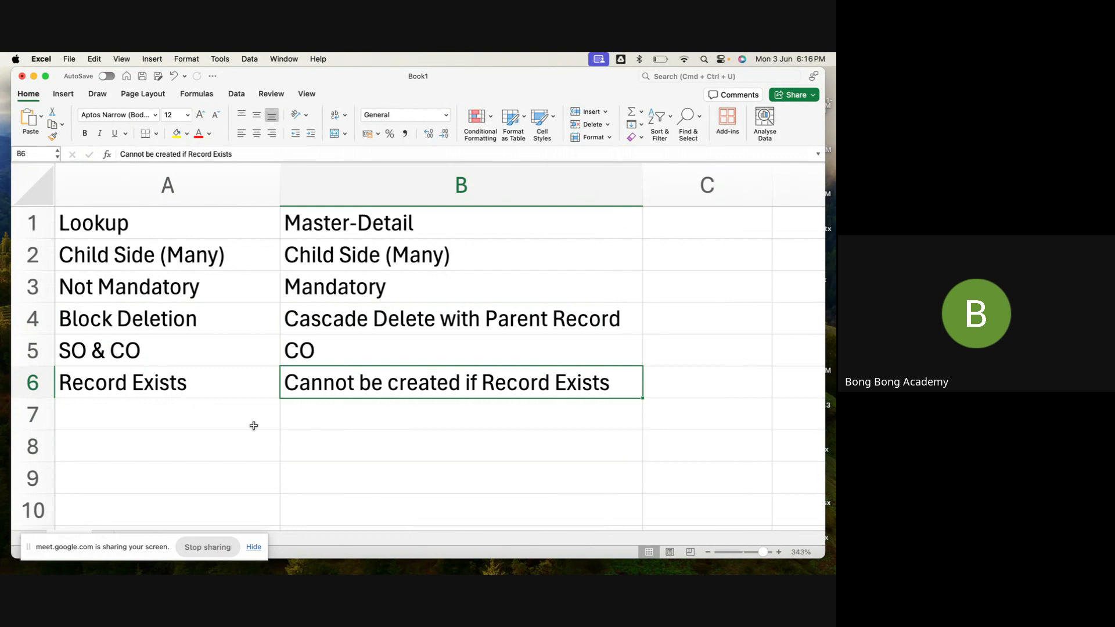
{"action": "left_click", "coordinate": [204, 426]}
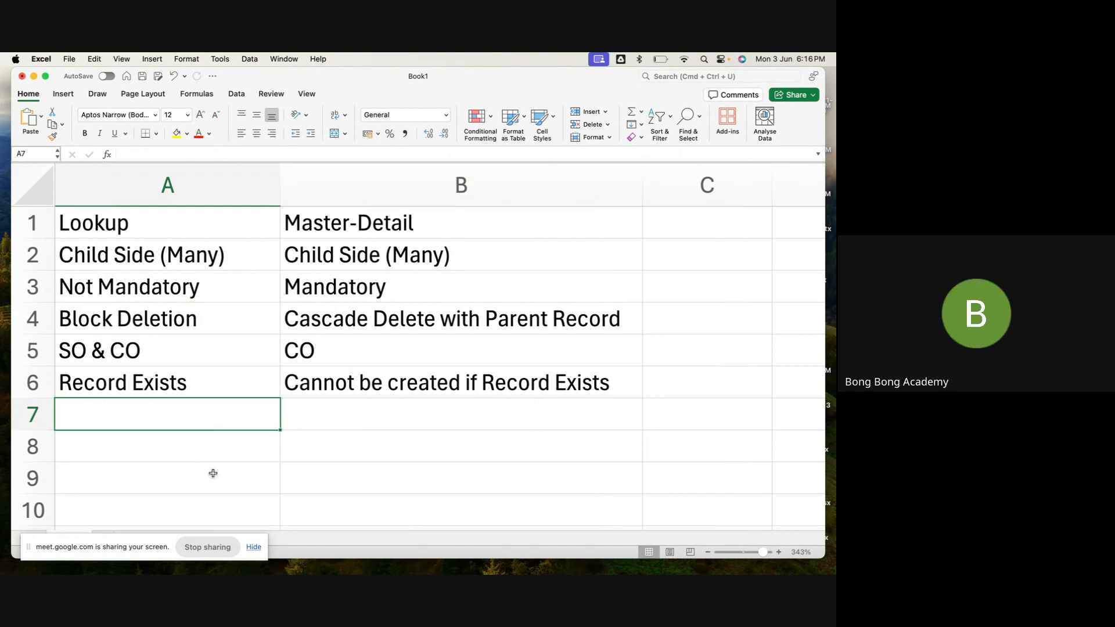
Enter "Rollup Fields not available" in cell A7 under Lookup and fit column A to its contents
{"action": "type", "text": "Ro"}
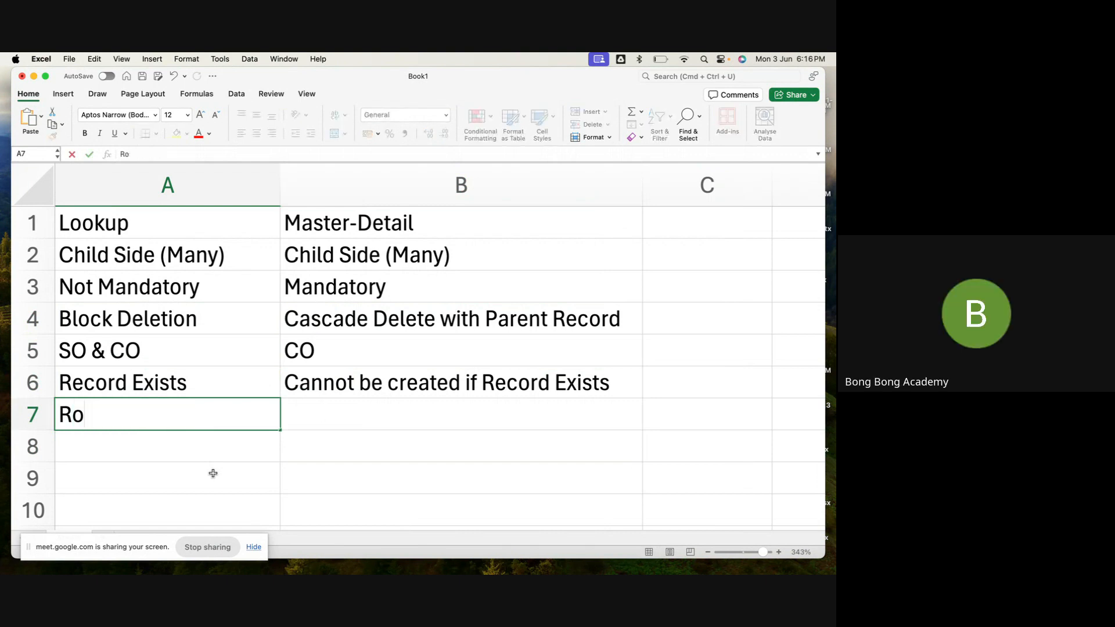
{"action": "type", "text": "llup "}
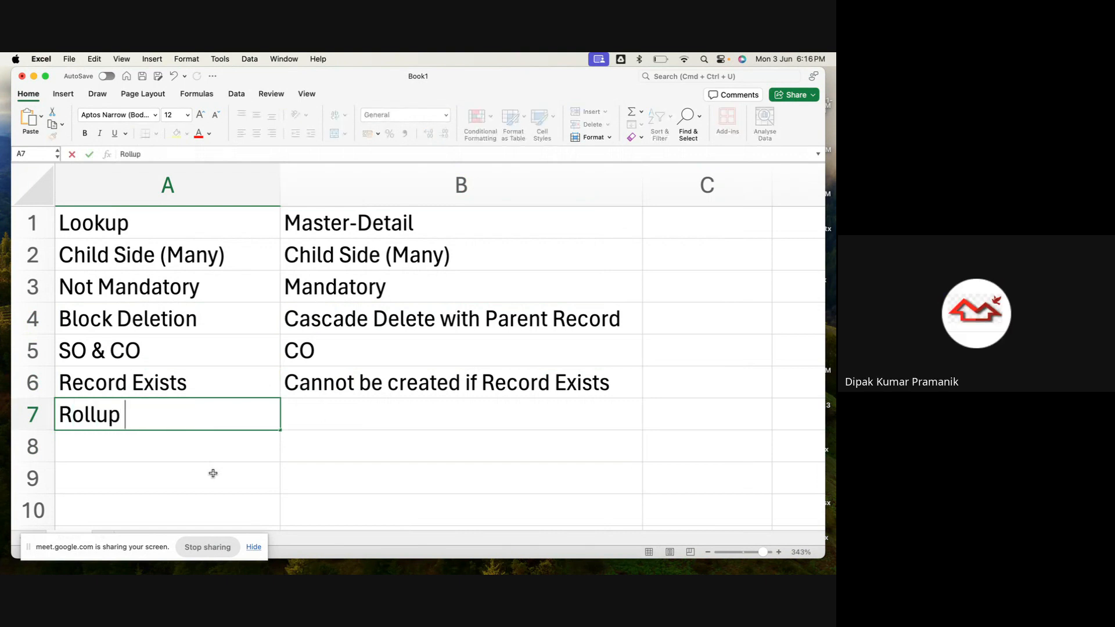
{"action": "type", "text": "Fields "}
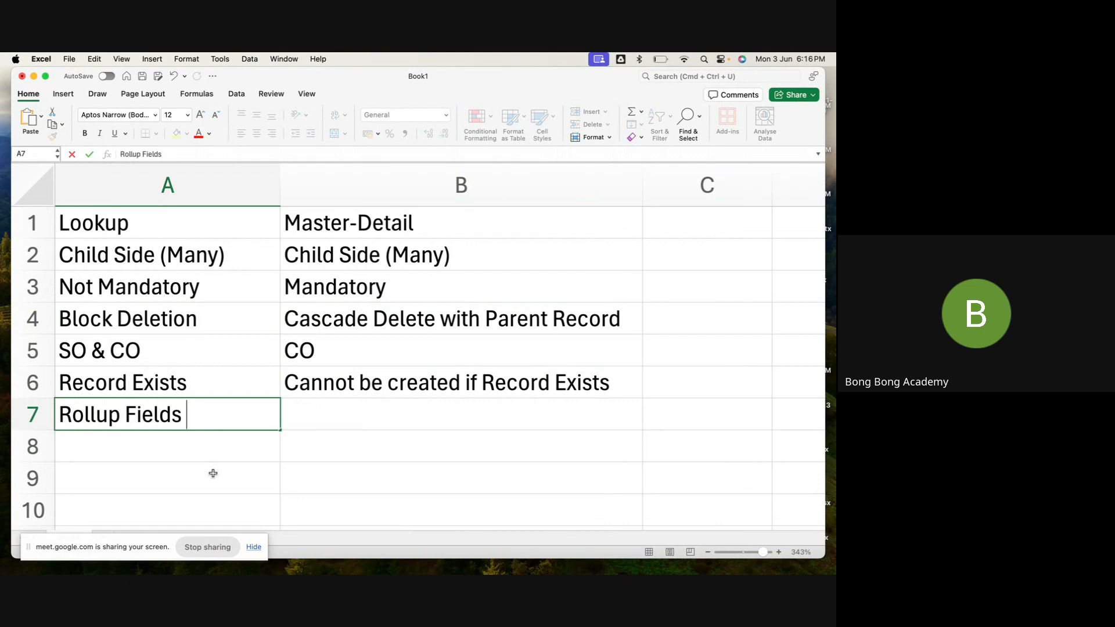
{"action": "type", "text": "not avial"}
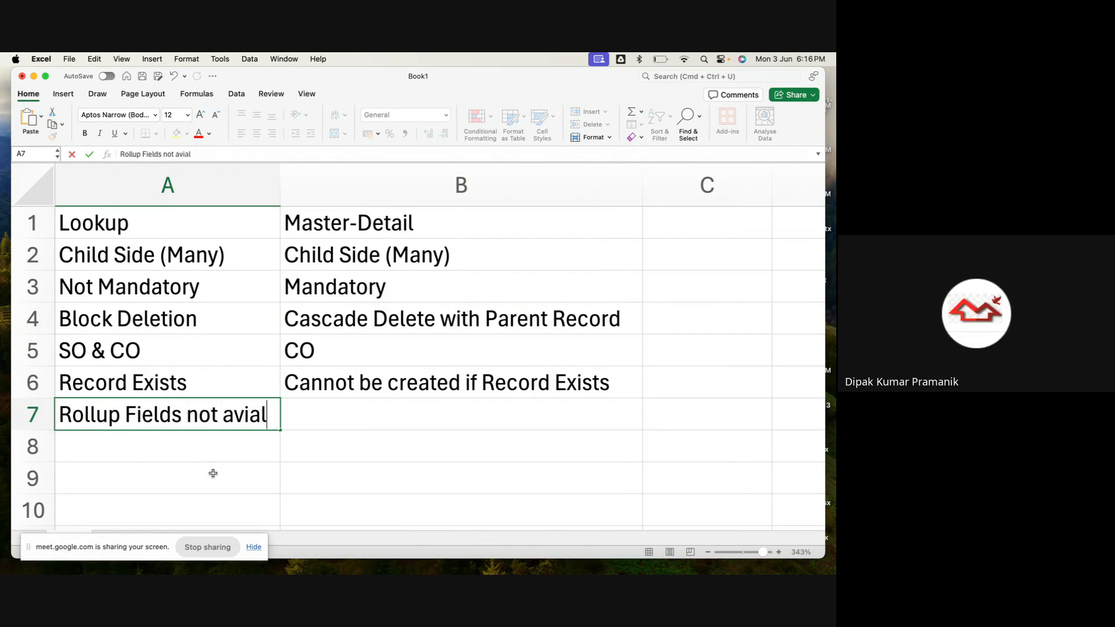
{"action": "key", "text": "BackSpace"}
{"action": "key", "text": "BackSpace"}
{"action": "key", "text": "BackSpace"}
{"action": "type", "text": "ailable"}
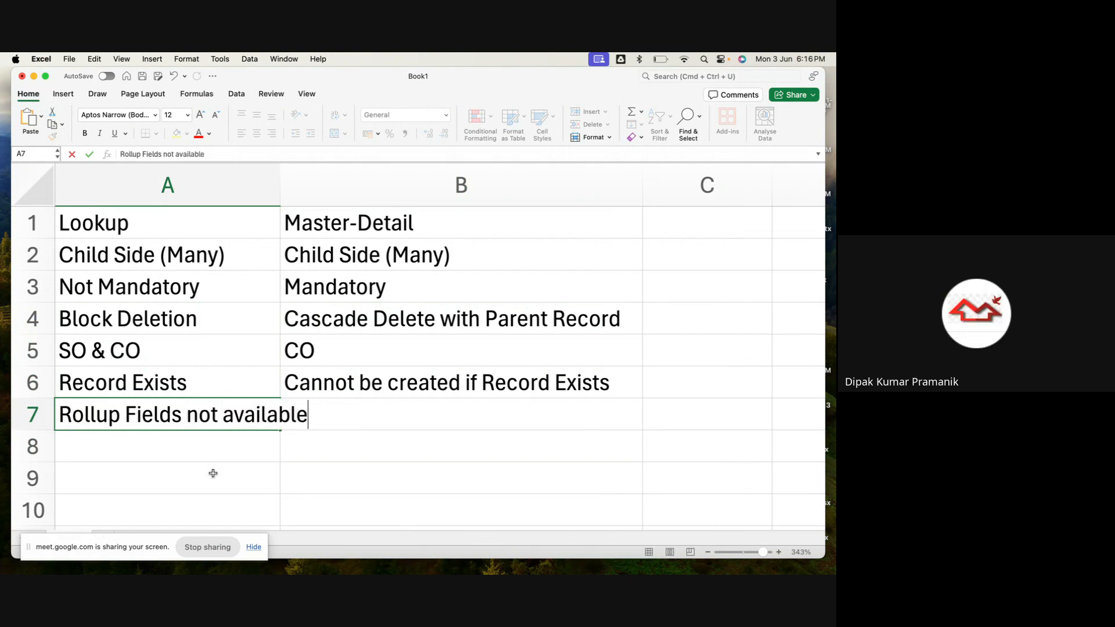
{"action": "double_click", "coordinate": [280, 182]}
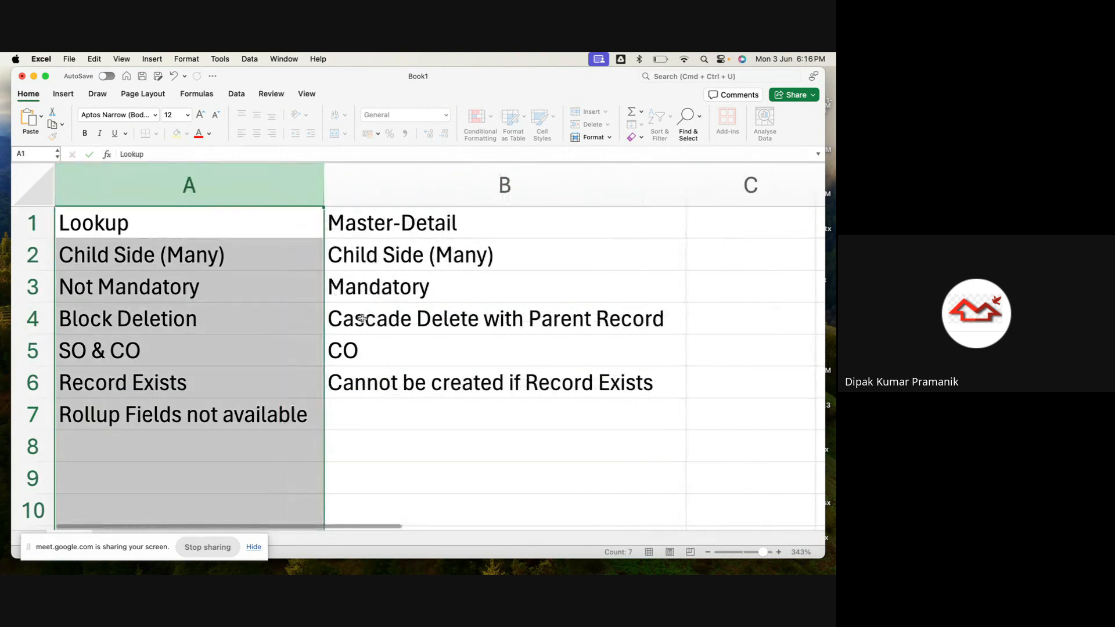
Enter "Rollup Fields in Parent Side" in cell B7 under the Master-Detail heading
{"action": "left_click", "coordinate": [360, 424]}
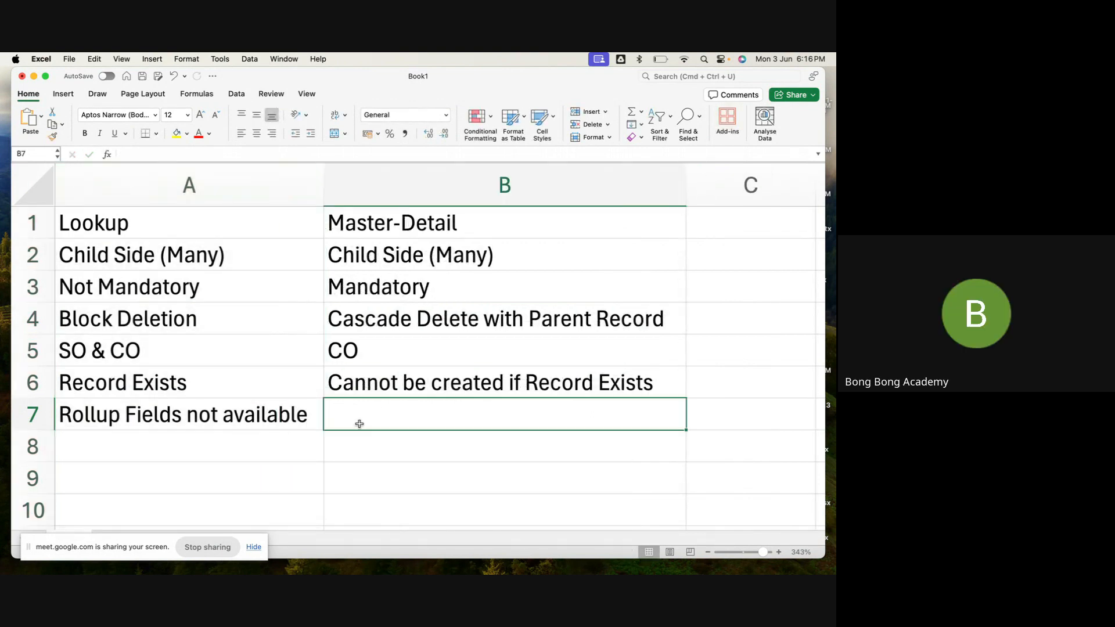
{"action": "type", "text": "Rollup "}
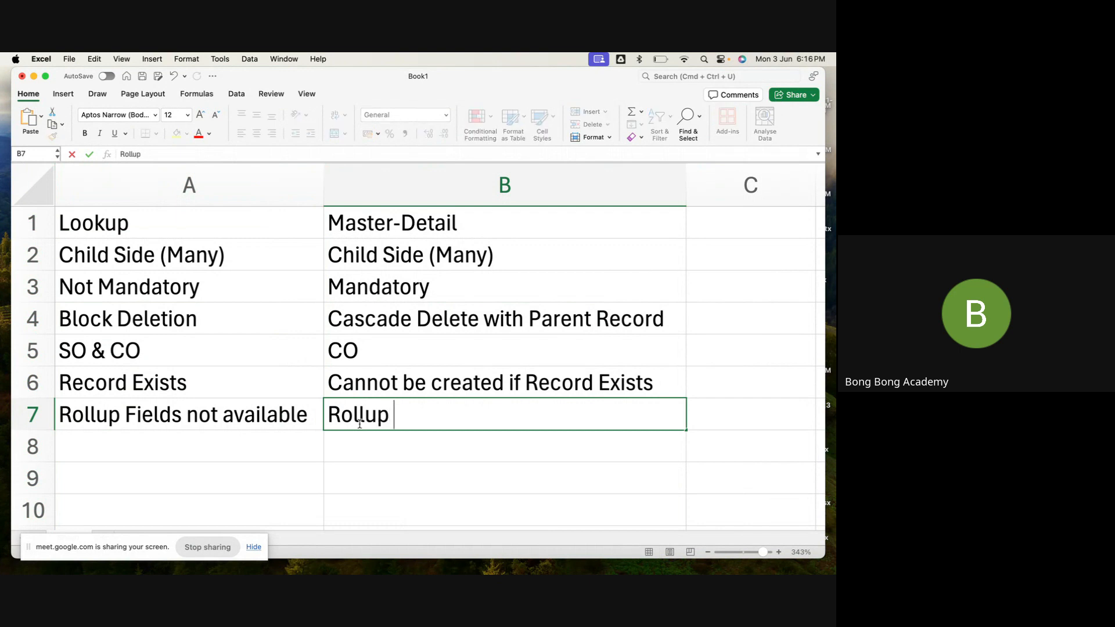
{"action": "type", "text": "Fields "}
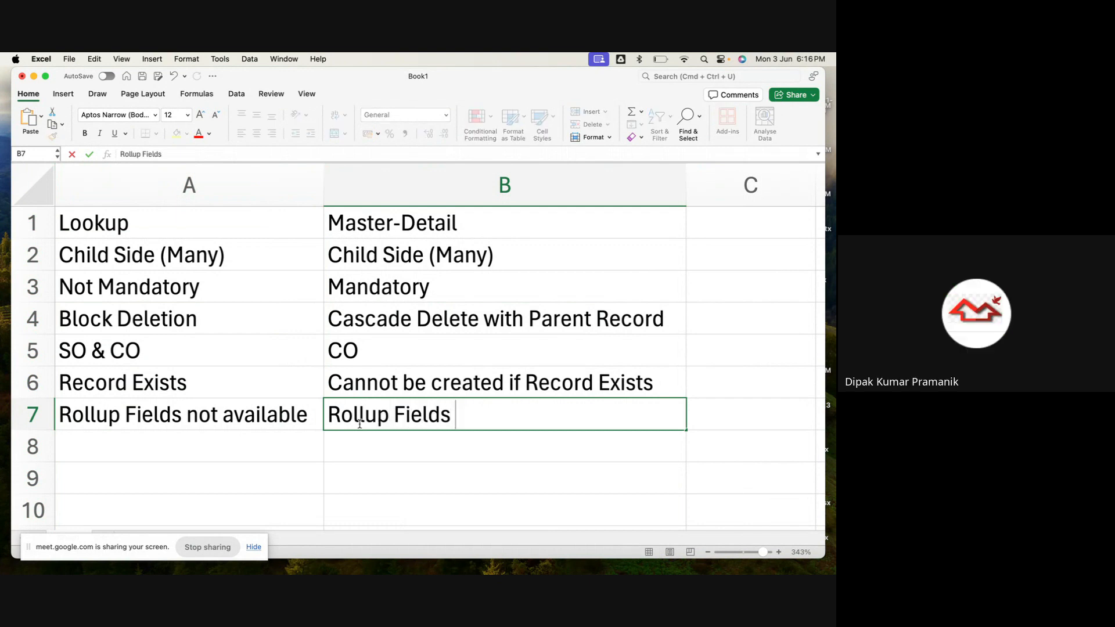
{"action": "type", "text": "in Parent"}
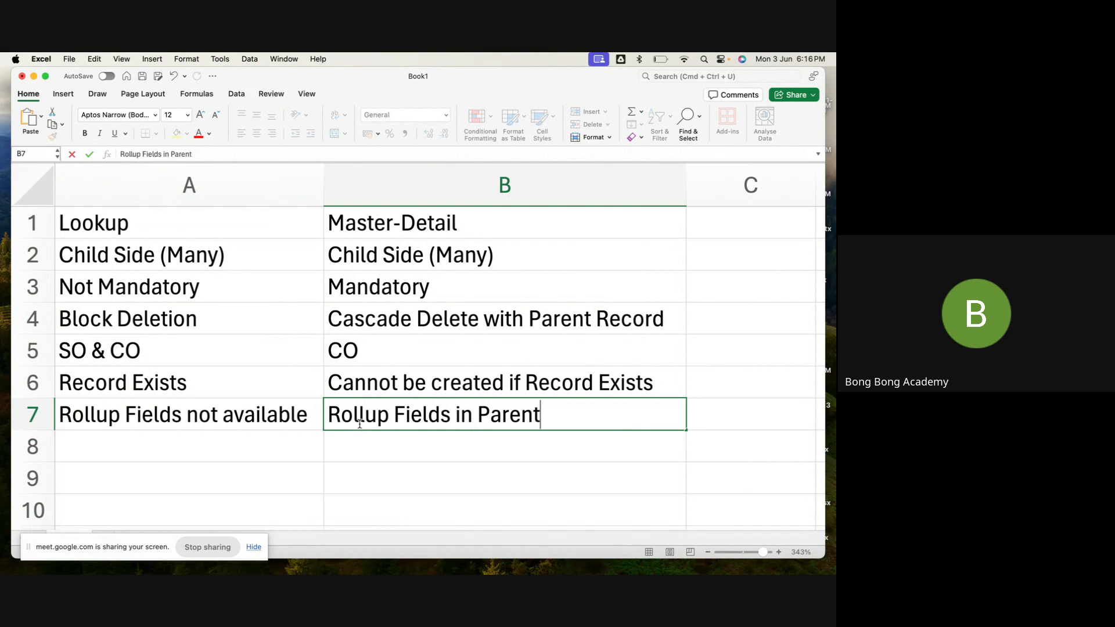
{"action": "left_click", "coordinate": [370, 438]}
{"action": "left_click", "coordinate": [433, 416]}
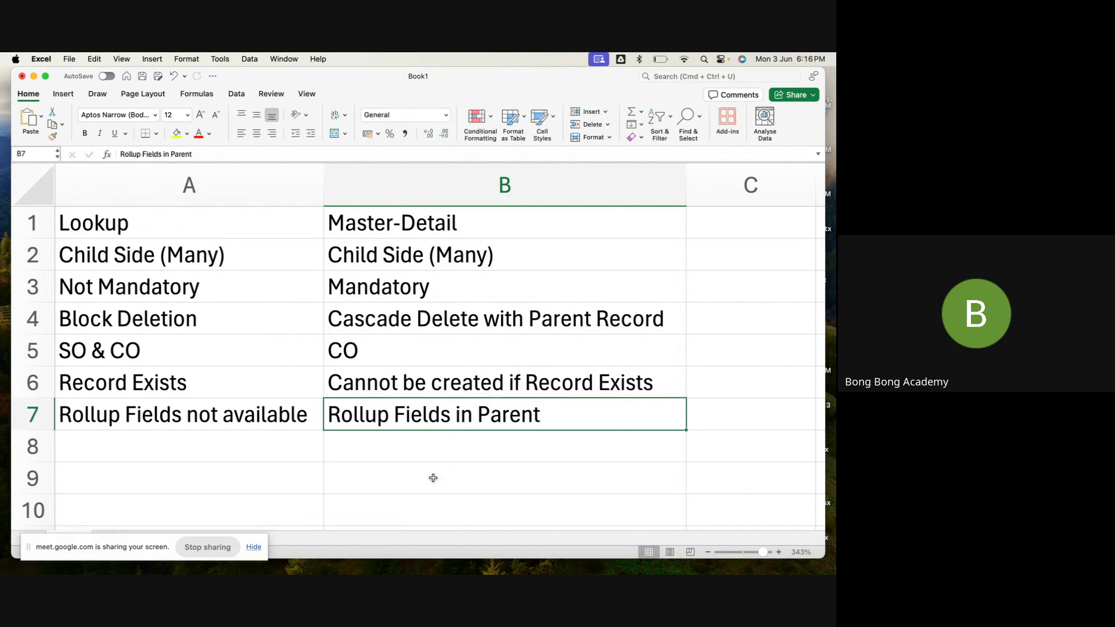
{"action": "double_click", "coordinate": [577, 425]}
{"action": "type", "text": "Side"}
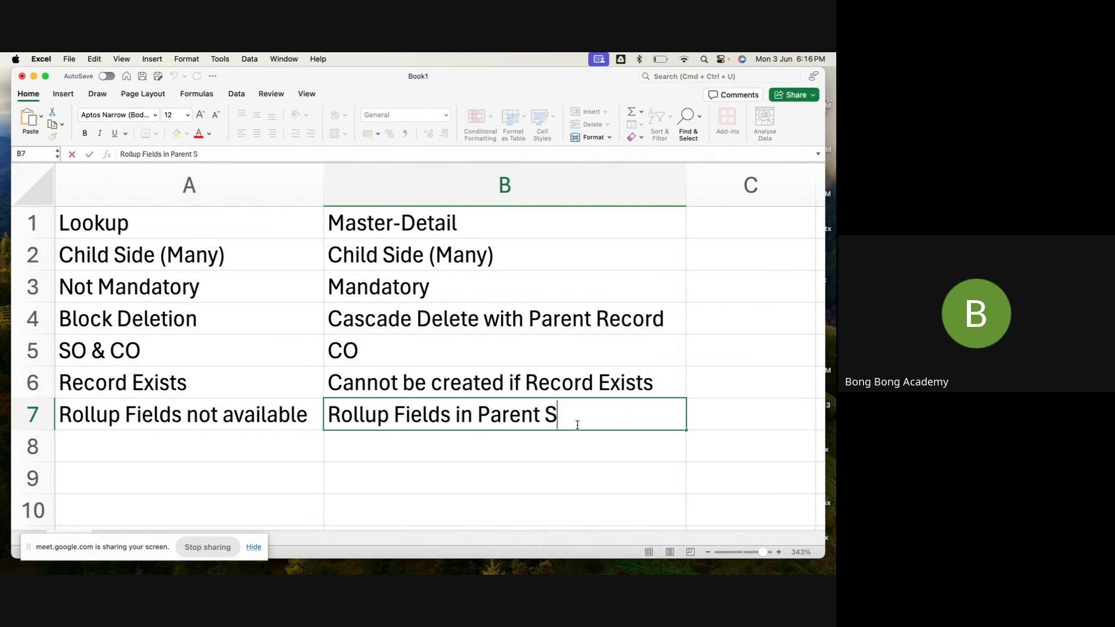
{"action": "left_click", "coordinate": [519, 453]}
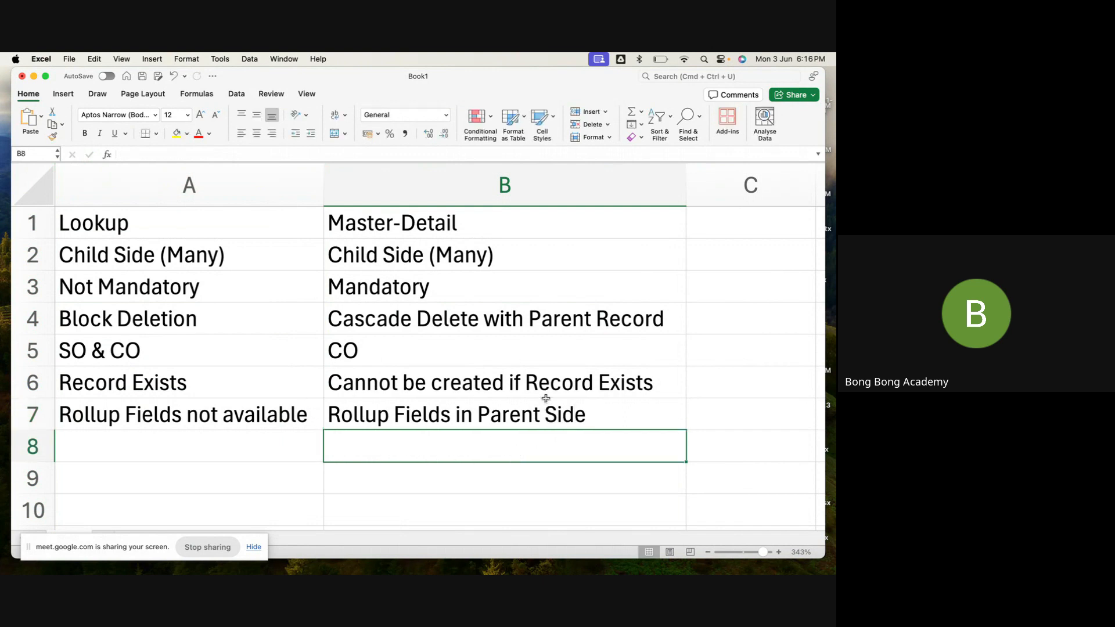
{"action": "left_click", "coordinate": [520, 411]}
{"action": "left_click", "coordinate": [396, 227]}
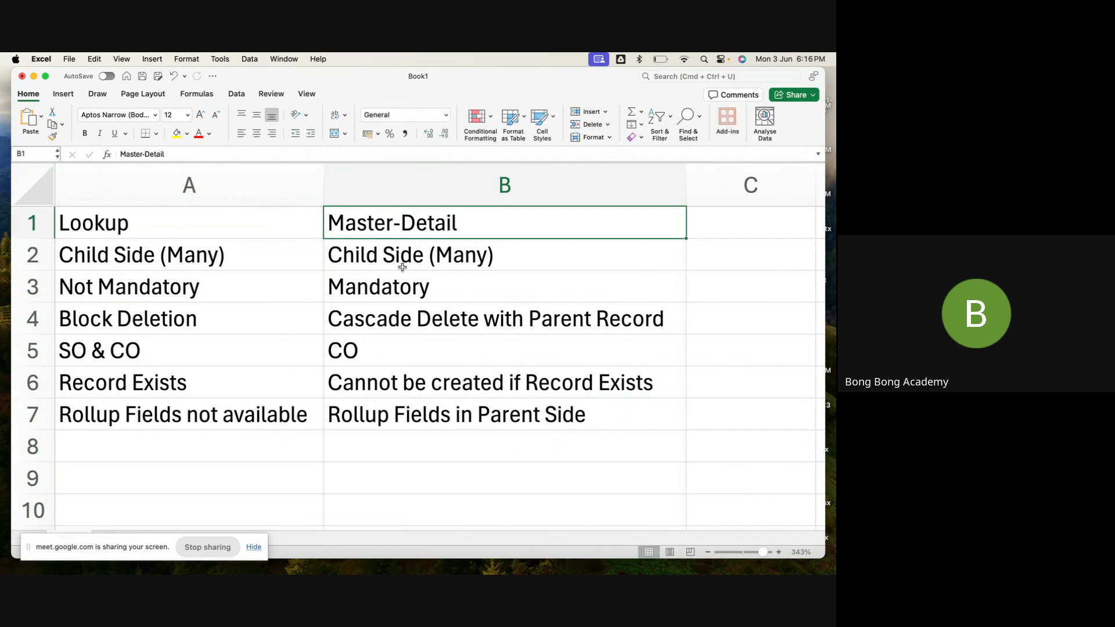
{"action": "left_click", "coordinate": [432, 418]}
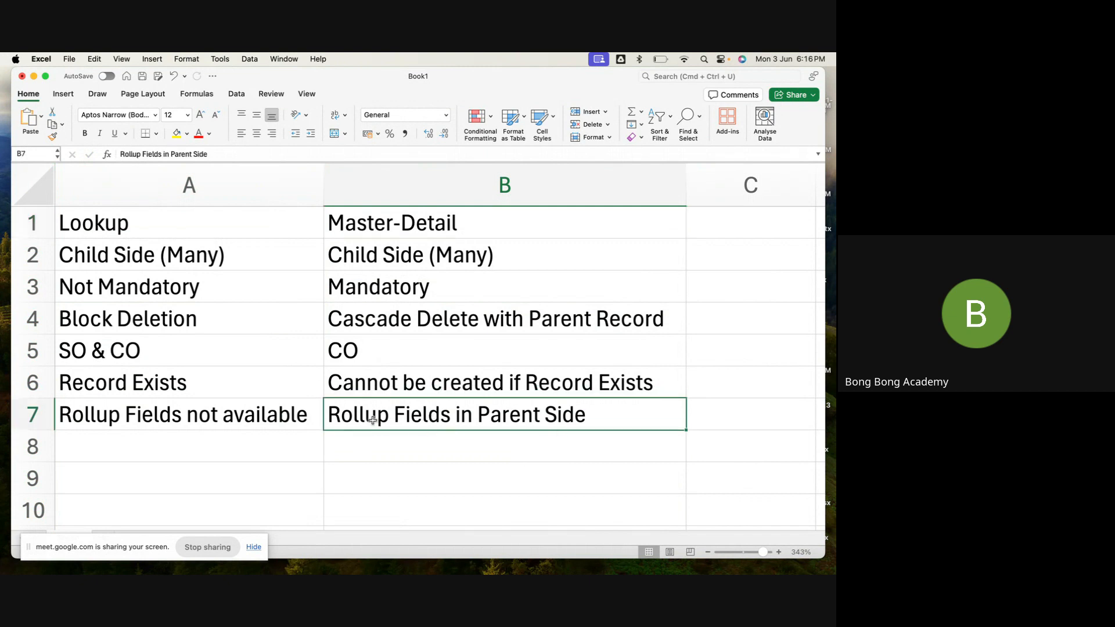
{"action": "left_click", "coordinate": [389, 230]}
{"action": "left_click", "coordinate": [425, 437]}
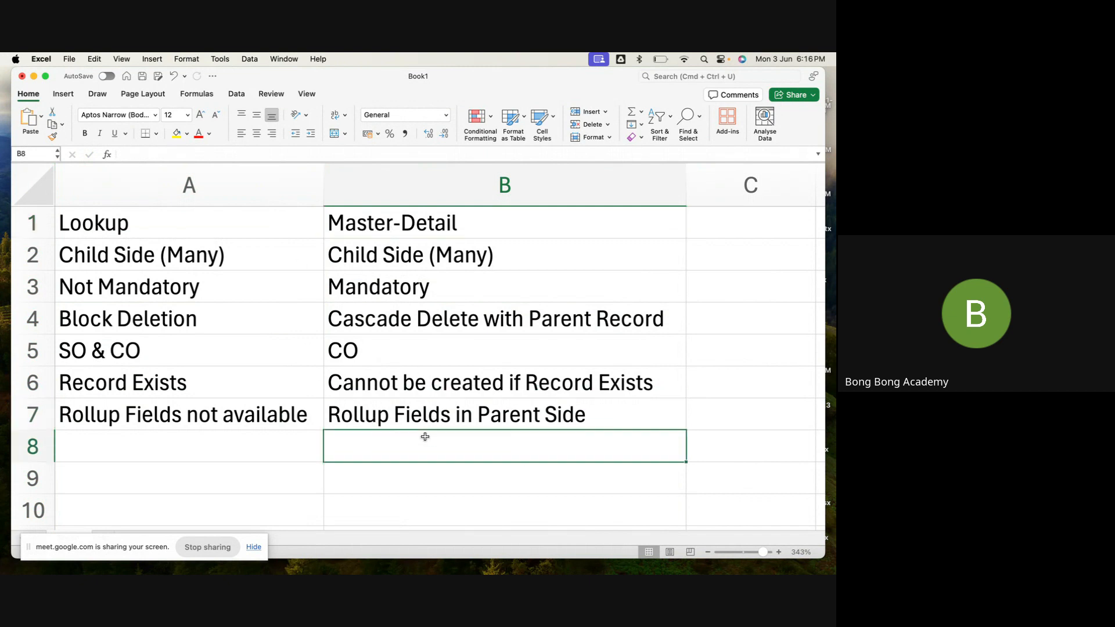
{"action": "left_click", "coordinate": [254, 451]}
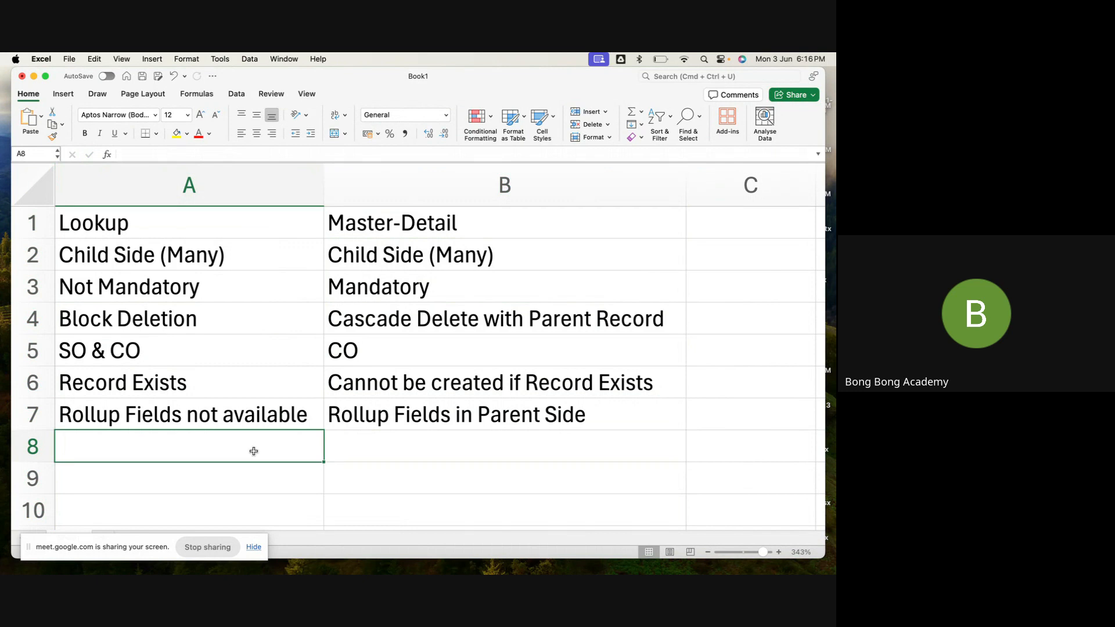
{"action": "left_click", "coordinate": [428, 474]}
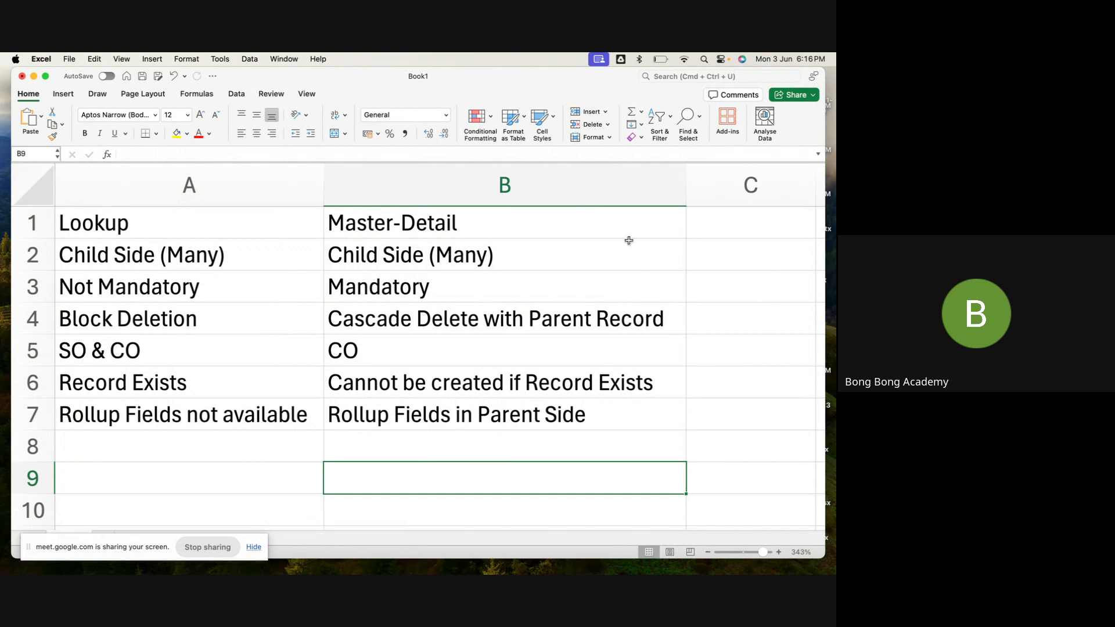
{"action": "left_click", "coordinate": [756, 229]}
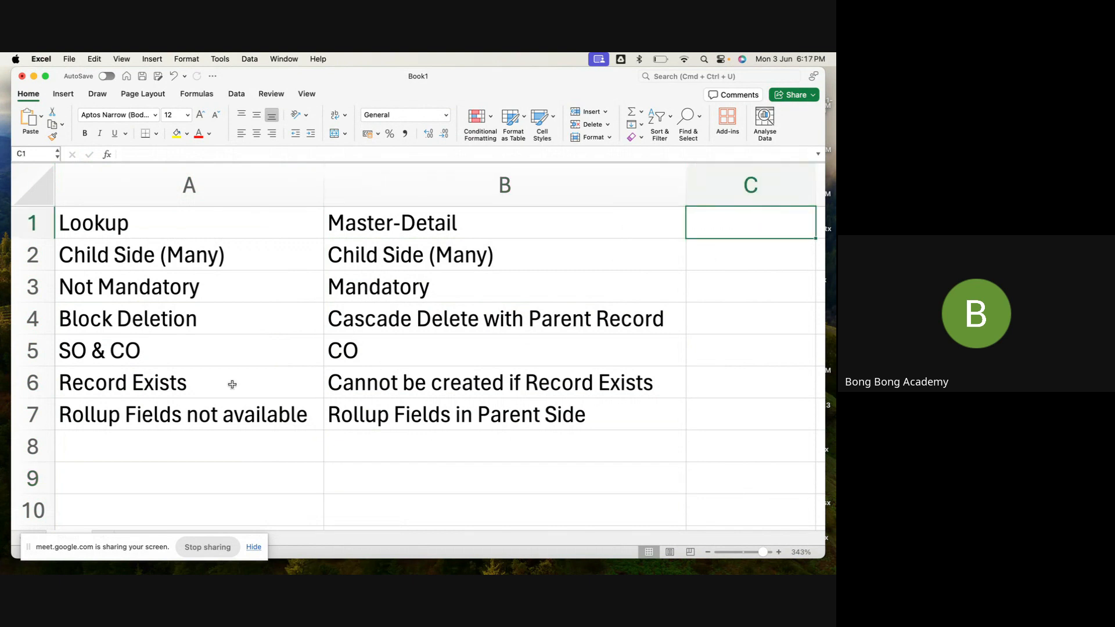
{"action": "left_click", "coordinate": [183, 445]}
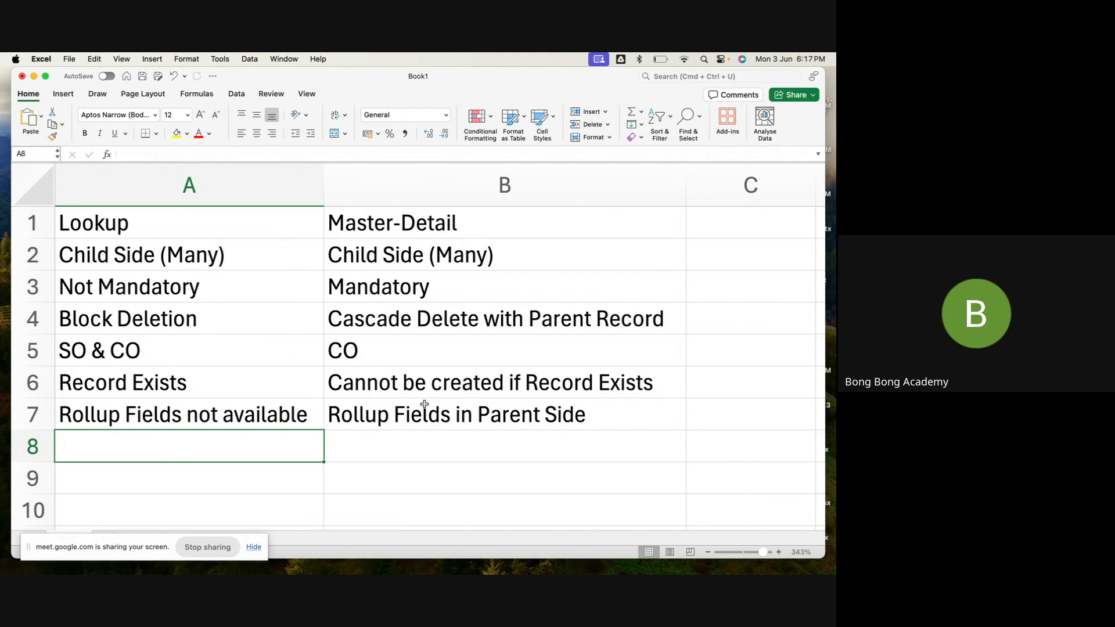
Switch to Chrome, move the screen-sharing bar out of the way, and open the Trailhead account's Hands-On Orgs page
{"action": "key", "text": "super+Tab"}
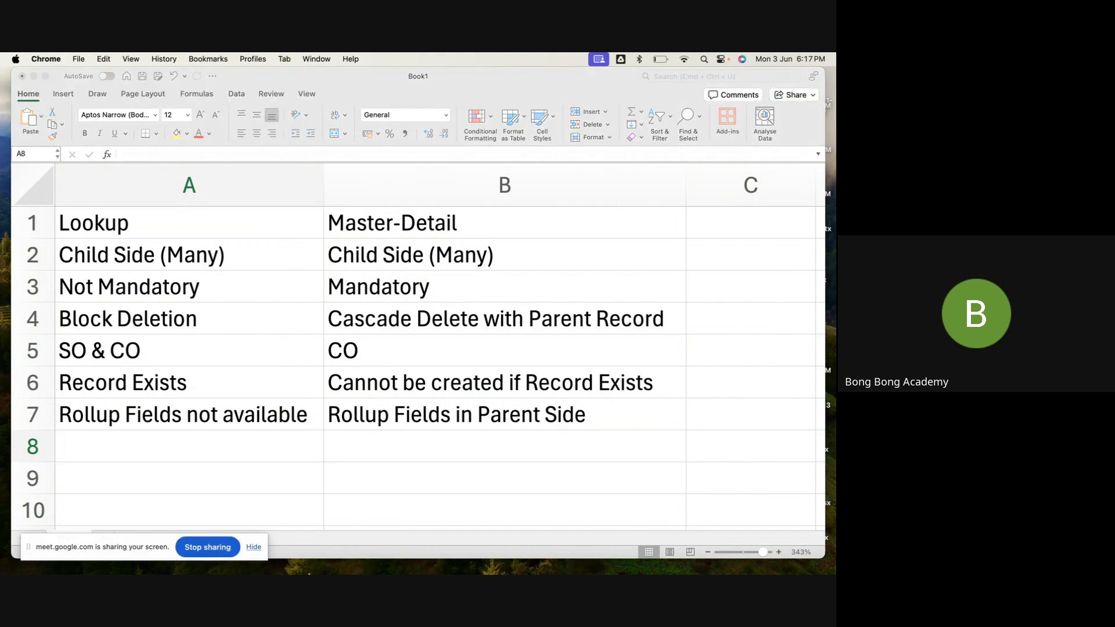
{"action": "left_click_drag", "start_coordinate": [142, 552], "coordinate": [605, 529]}
{"action": "left_click", "coordinate": [160, 552]}
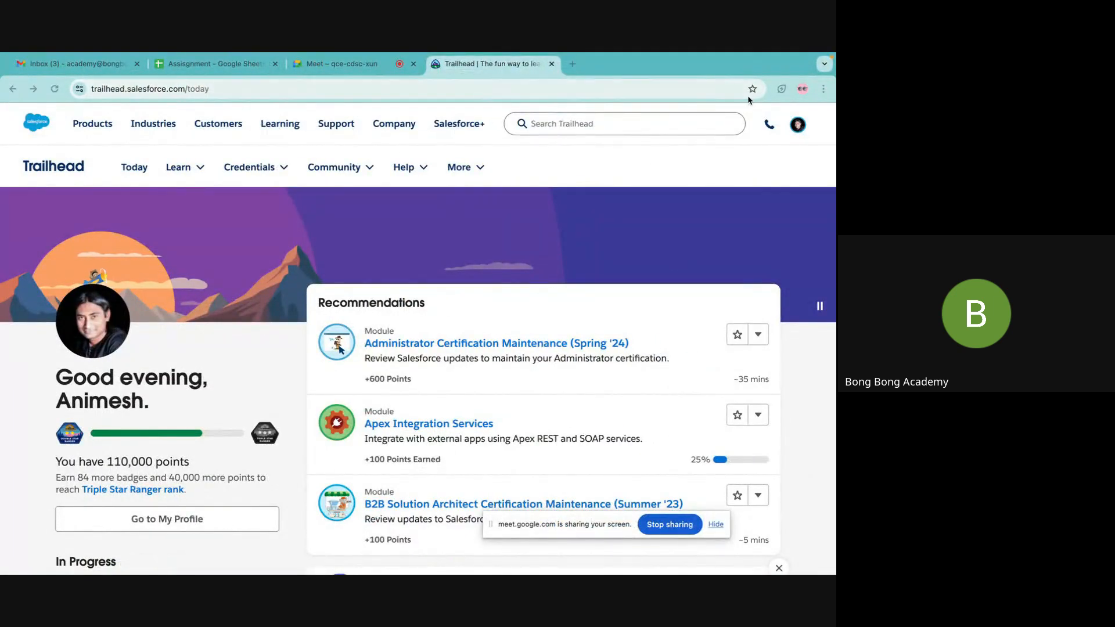
{"action": "left_click", "coordinate": [798, 130]}
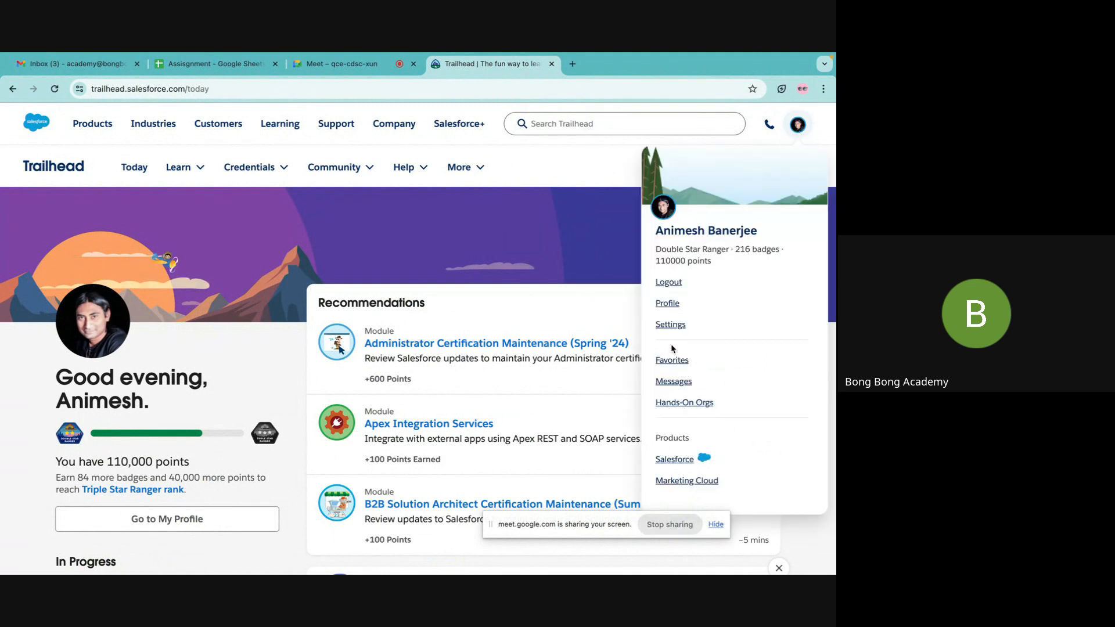
{"action": "left_click", "coordinate": [669, 404]}
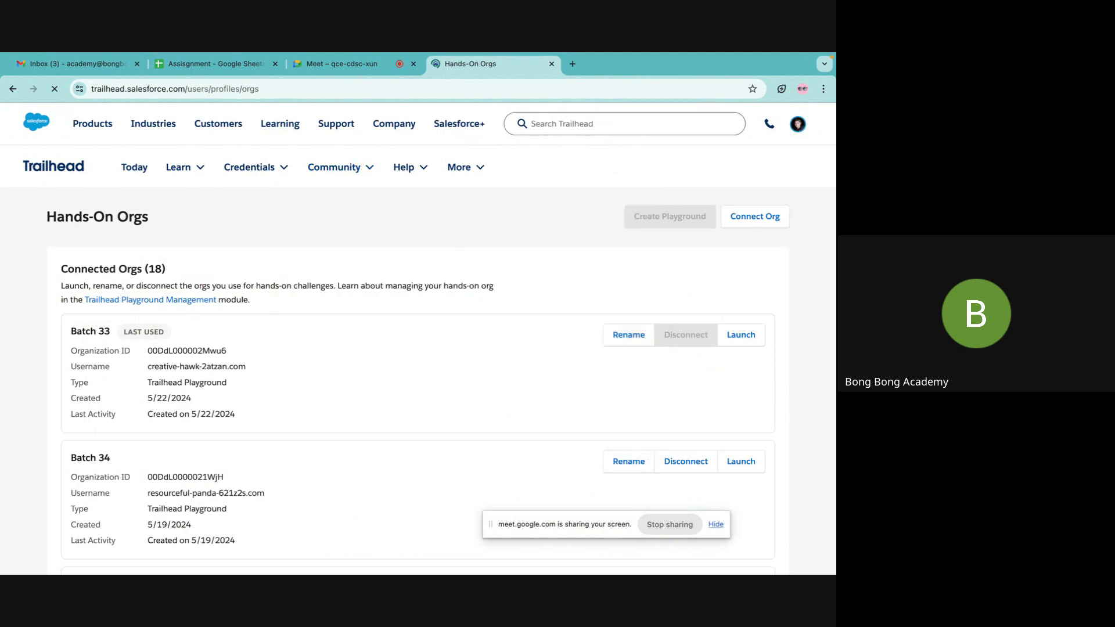
Switch back to Excel and enter "SFID" in cells A8 and B8 for both relationship types
{"action": "left_click", "coordinate": [695, 548]}
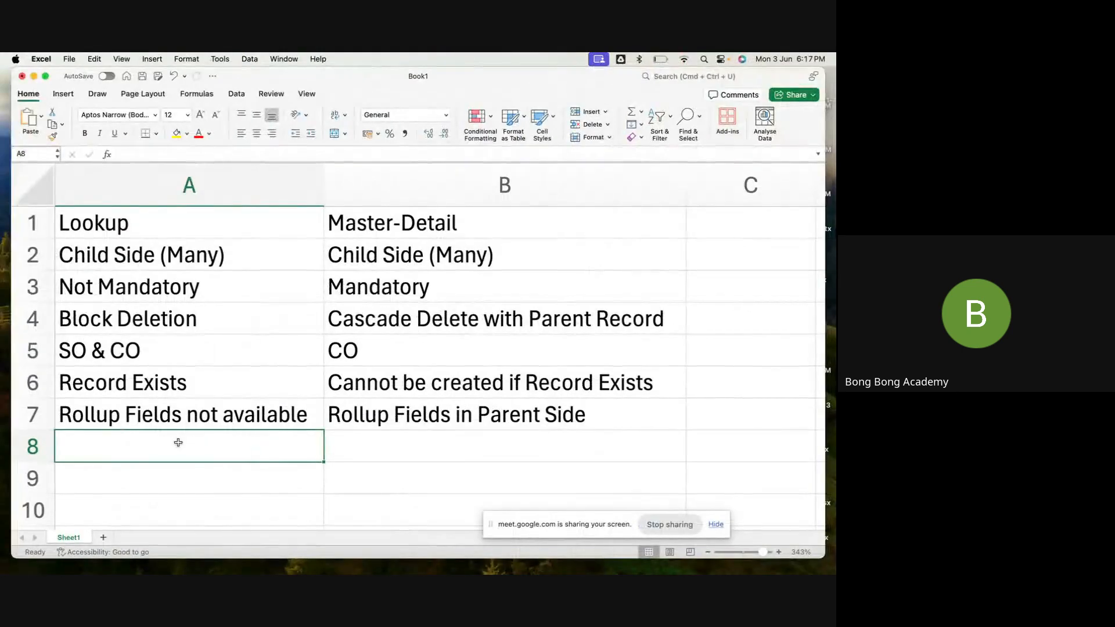
{"action": "type", "text": "SFID"}
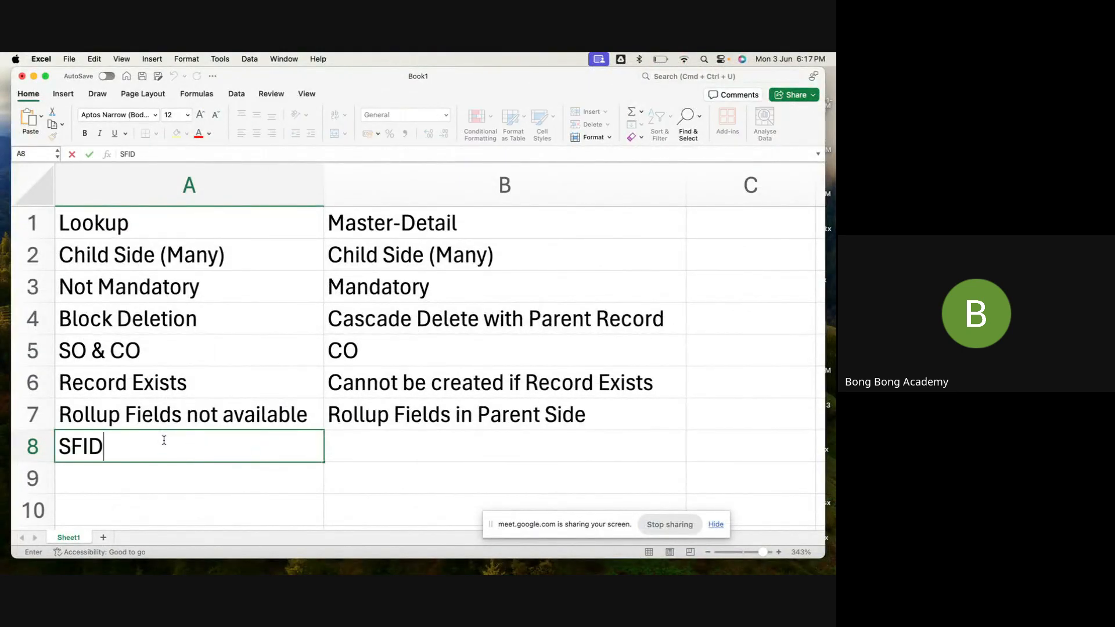
{"action": "key", "text": "Tab"}
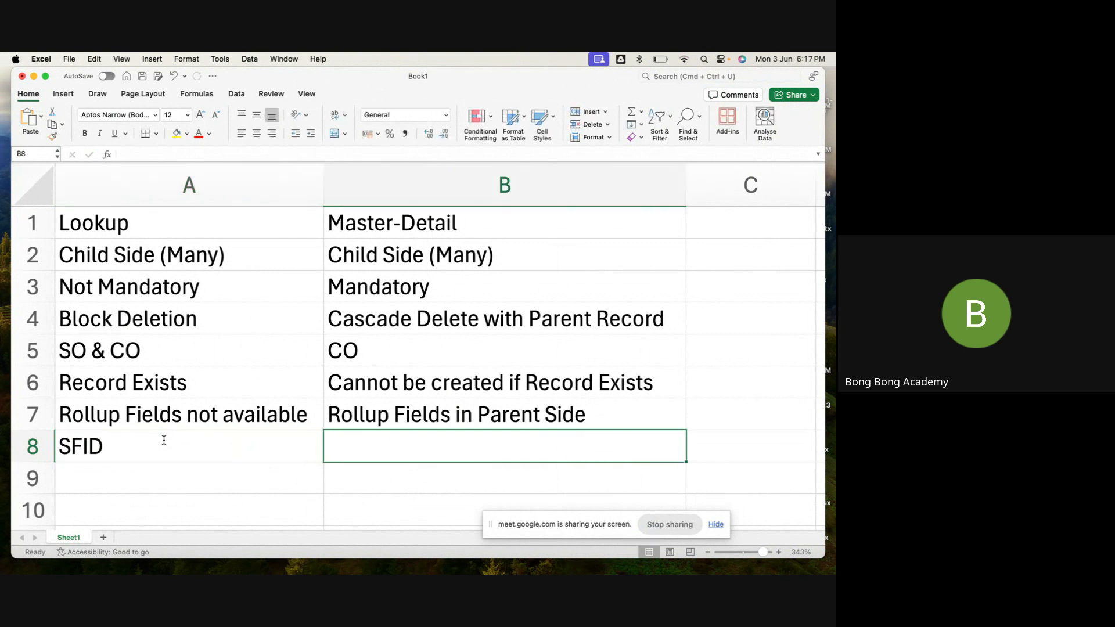
{"action": "type", "text": "SFID"}
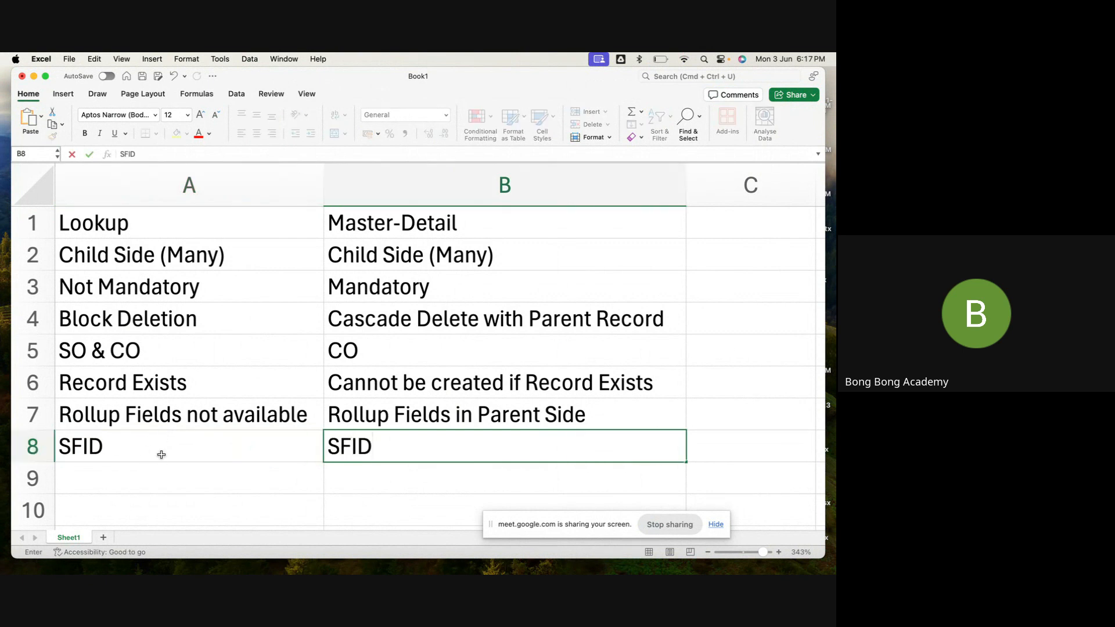
{"action": "key", "text": "Return"}
{"action": "left_click", "coordinate": [140, 451]}
{"action": "left_click", "coordinate": [390, 450]}
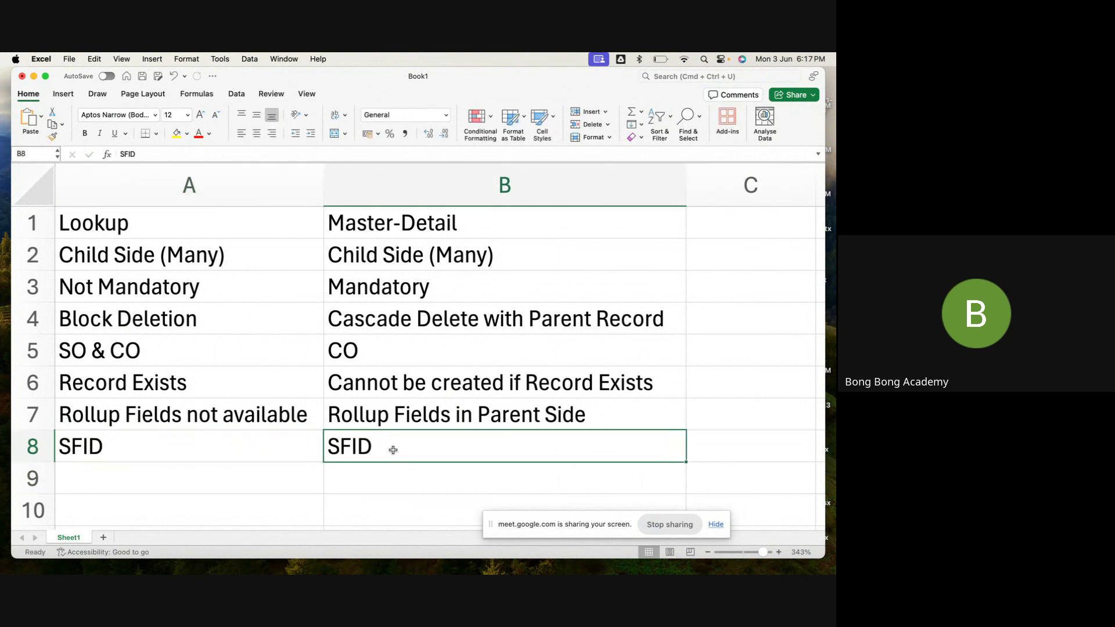
Extend the entries in cells A8 and B8 to read "SFID (ID)"
{"action": "double_click", "coordinate": [199, 457]}
{"action": "type", "text": "(ID"}
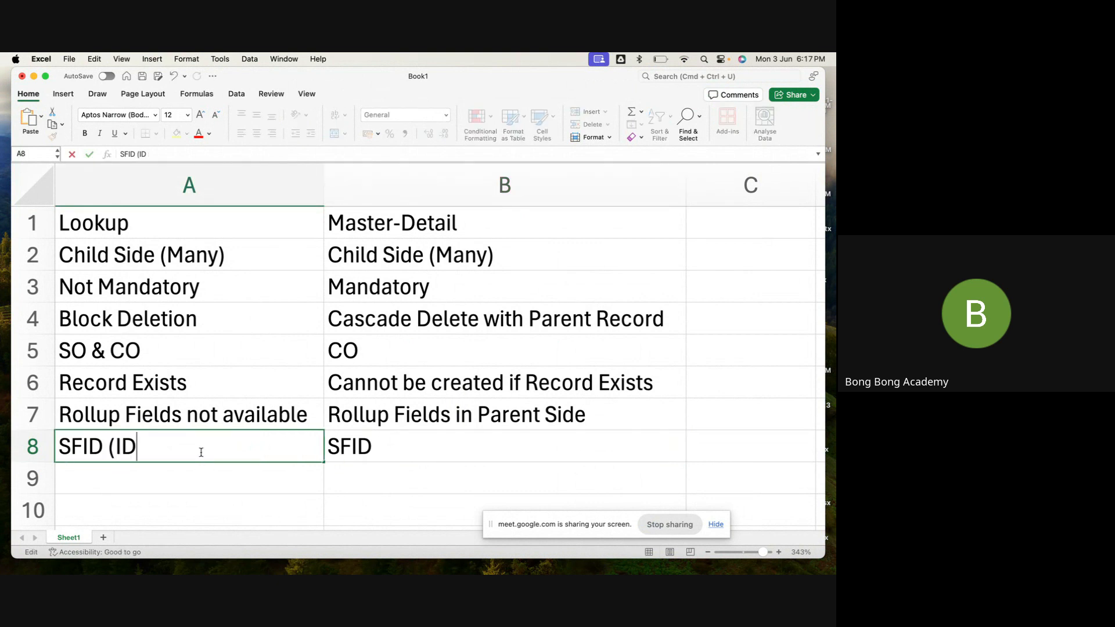
{"action": "type", "text": "("}
{"action": "key", "text": "BackSpace"}
{"action": "type", "text": ")"}
{"action": "left_click", "coordinate": [481, 447]}
{"action": "double_click", "coordinate": [481, 446]}
{"action": "type", "text": "("}
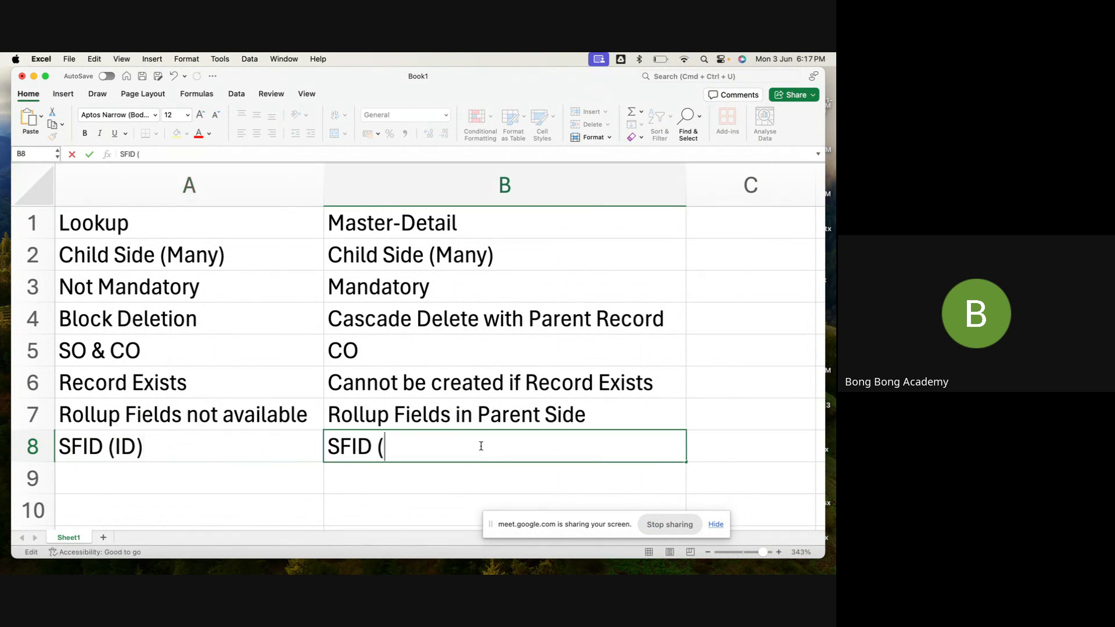
{"action": "type", "text": "ID)"}
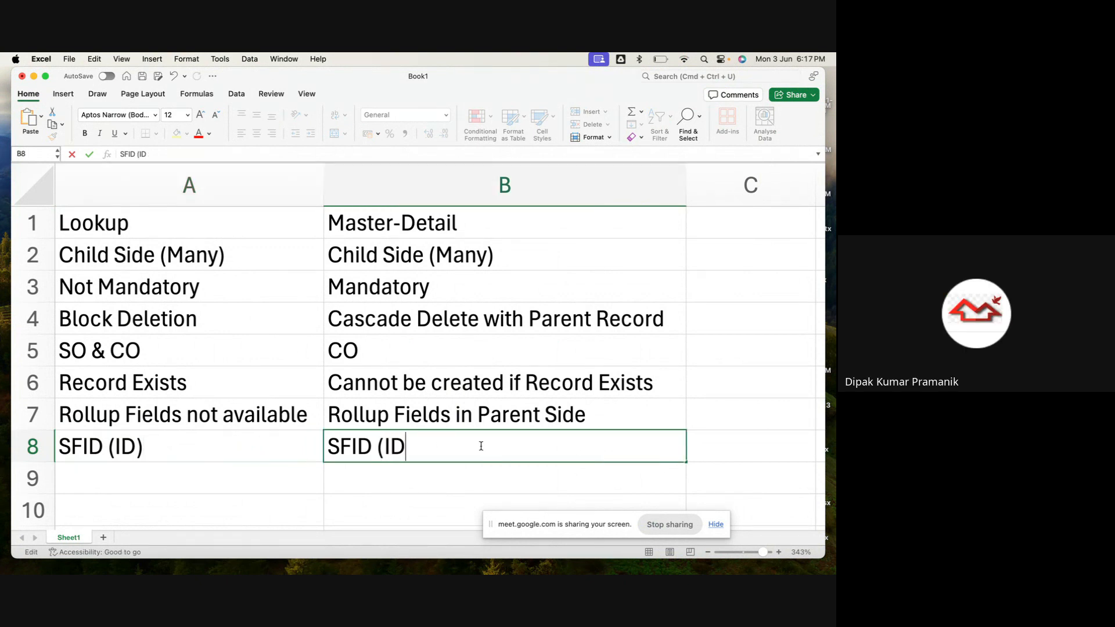
{"action": "left_click", "coordinate": [184, 448]}
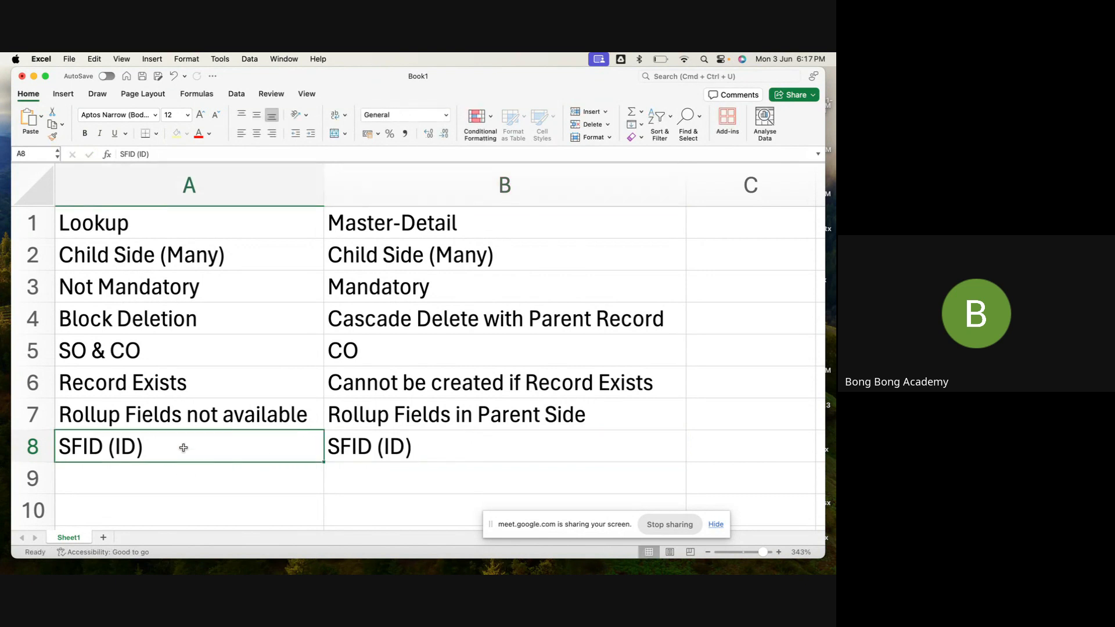
Extend the Lookup entry in cell A8 to read "SFID (ID) - Name Hyperlink"
{"action": "left_click", "coordinate": [420, 446]}
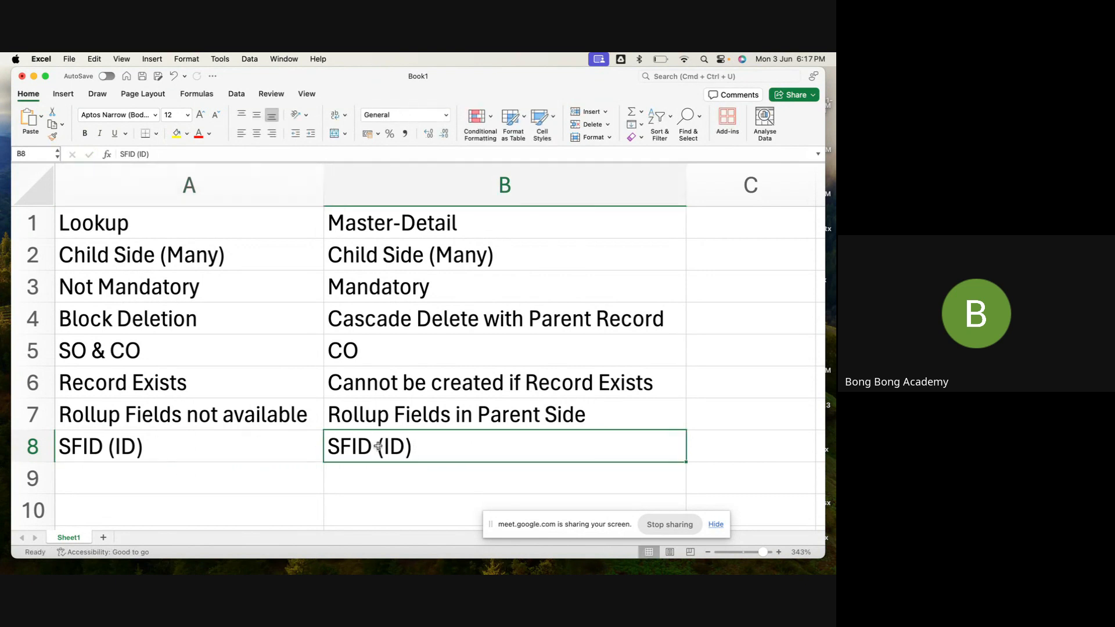
{"action": "double_click", "coordinate": [186, 444]}
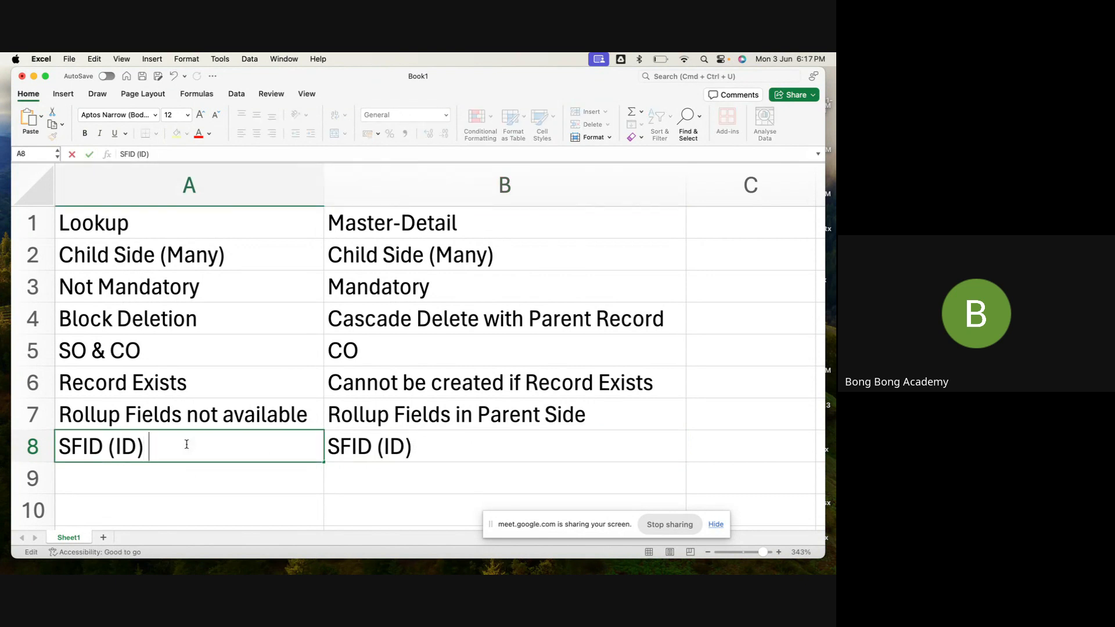
{"action": "type", "text": "- Name"}
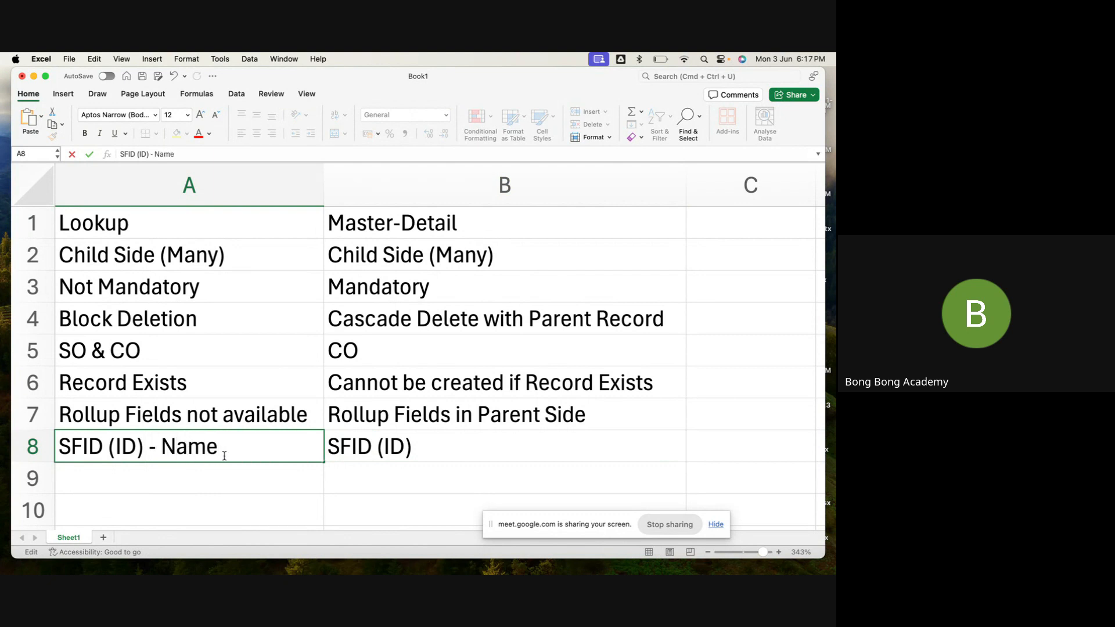
{"action": "type", "text": " Hyperlink"}
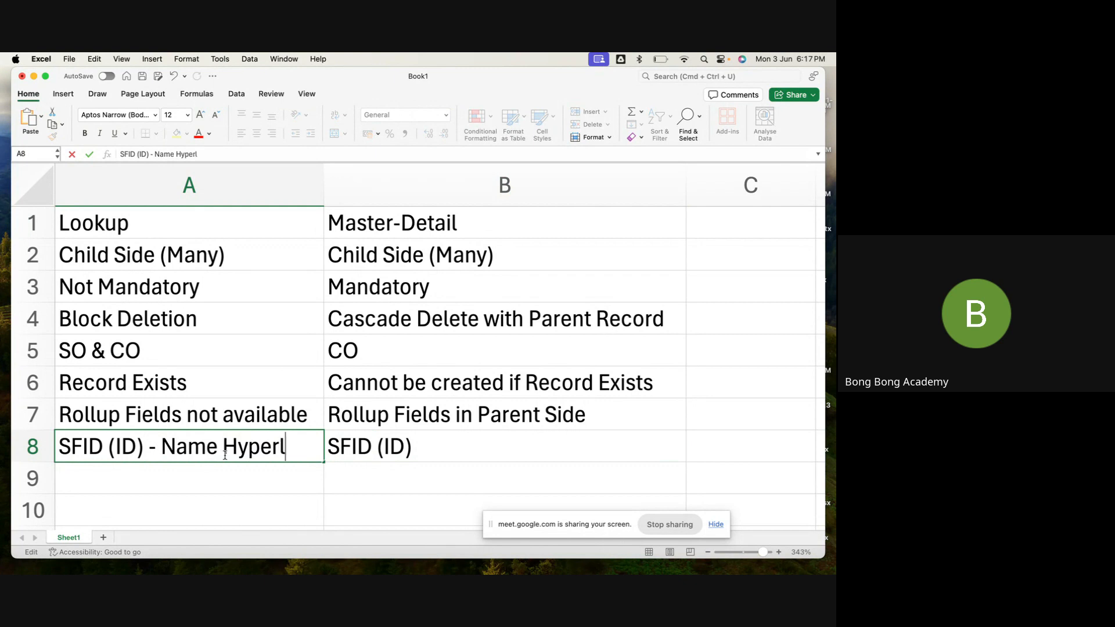
{"action": "left_click", "coordinate": [272, 478]}
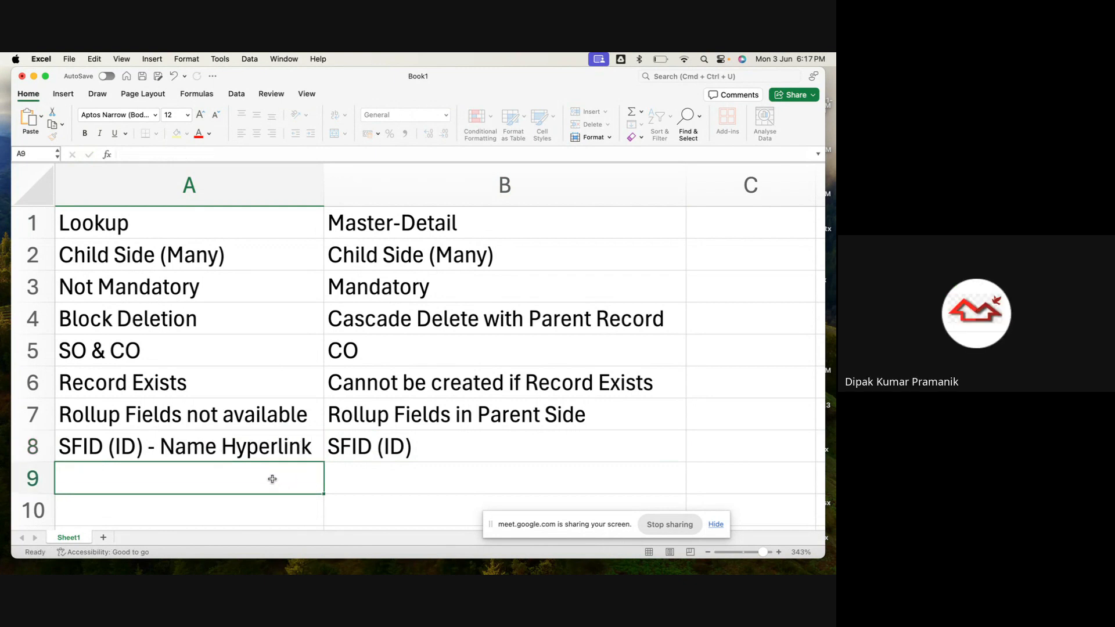
Copy "Name Hyperlink" from cell A8 and append it to B8 so the entry reads "SFID (ID) - Name Hyperlink"
{"action": "double_click", "coordinate": [163, 448]}
{"action": "left_click_drag", "start_coordinate": [161, 447], "coordinate": [373, 449]}
{"action": "key", "text": "super+c"}
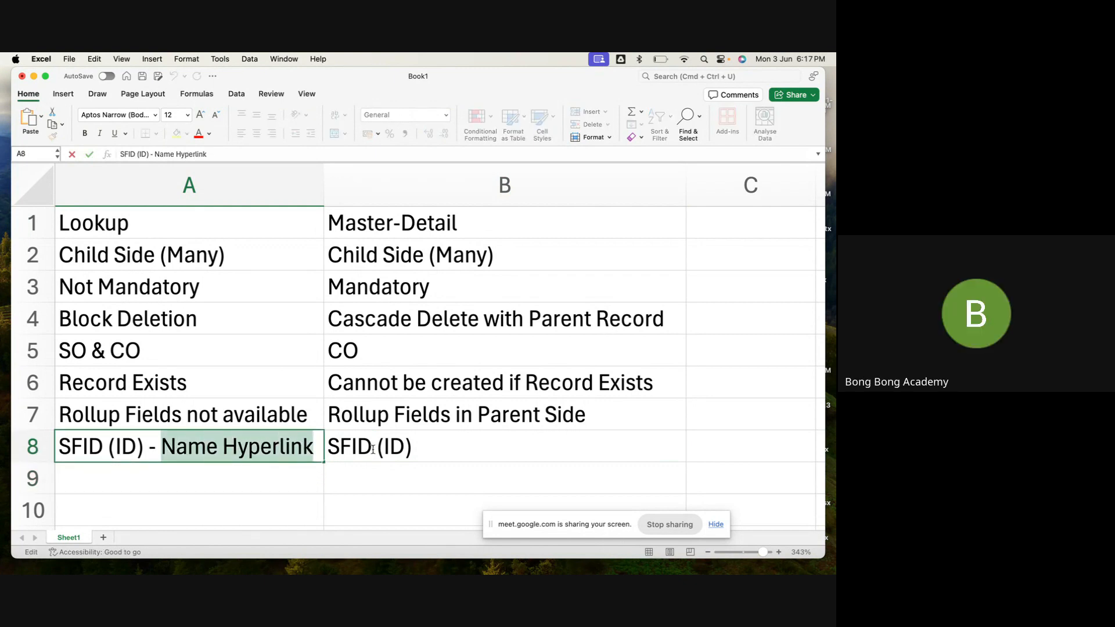
{"action": "double_click", "coordinate": [439, 450]}
{"action": "type", "text": "-"}
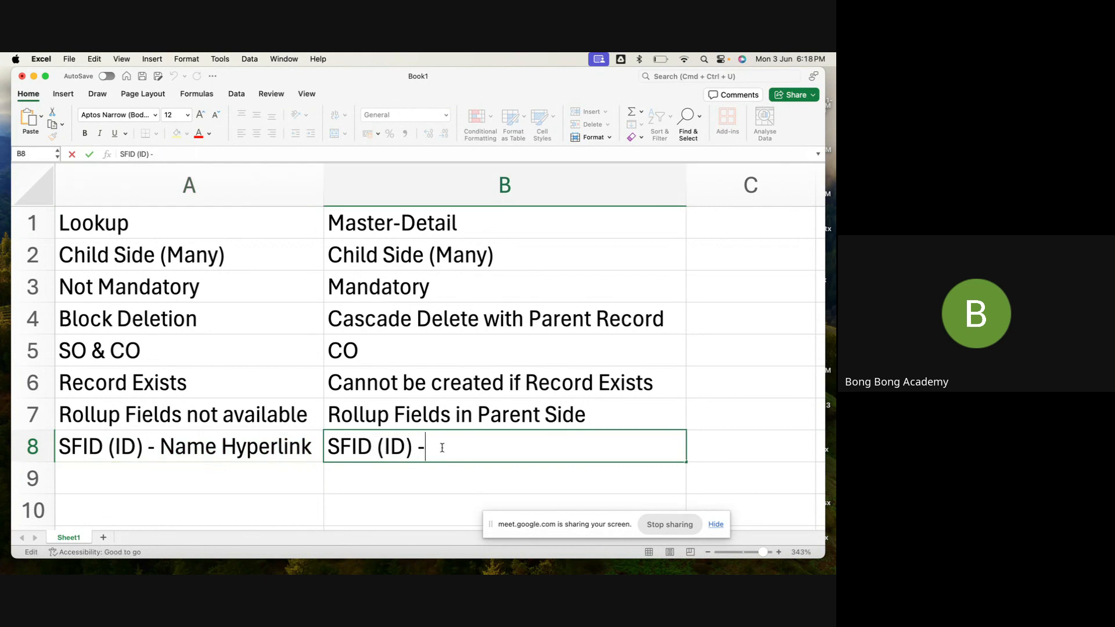
{"action": "key", "text": "super+v"}
{"action": "left_click", "coordinate": [413, 473]}
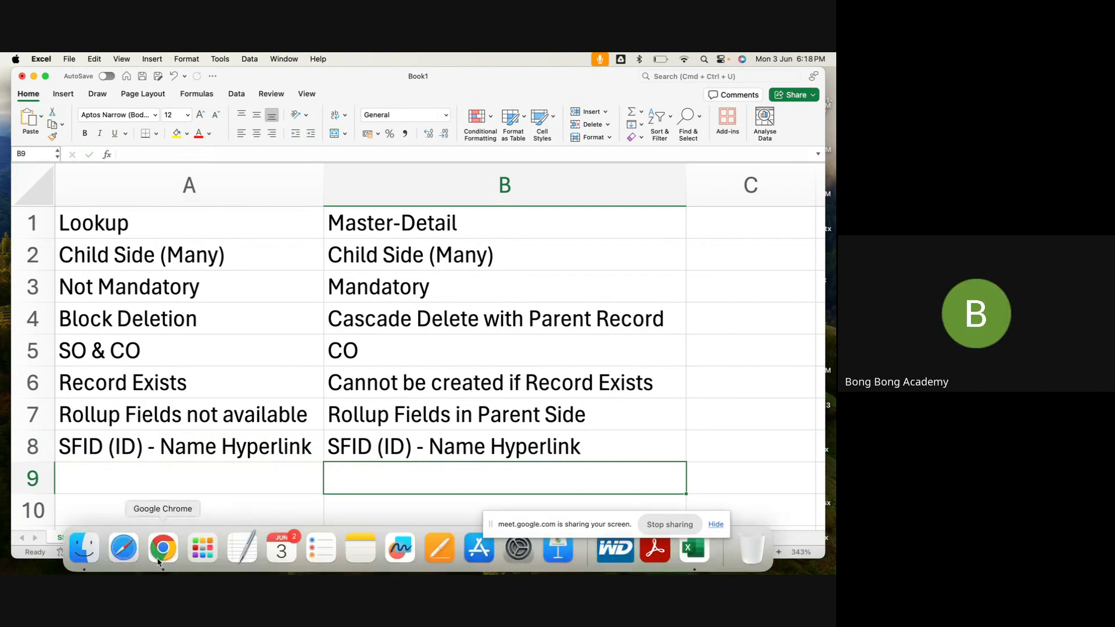
Switch to Chrome and launch the Batch 34 playground from the Hands-On Orgs page
{"action": "left_click", "coordinate": [160, 559]}
{"action": "left_click", "coordinate": [161, 561]}
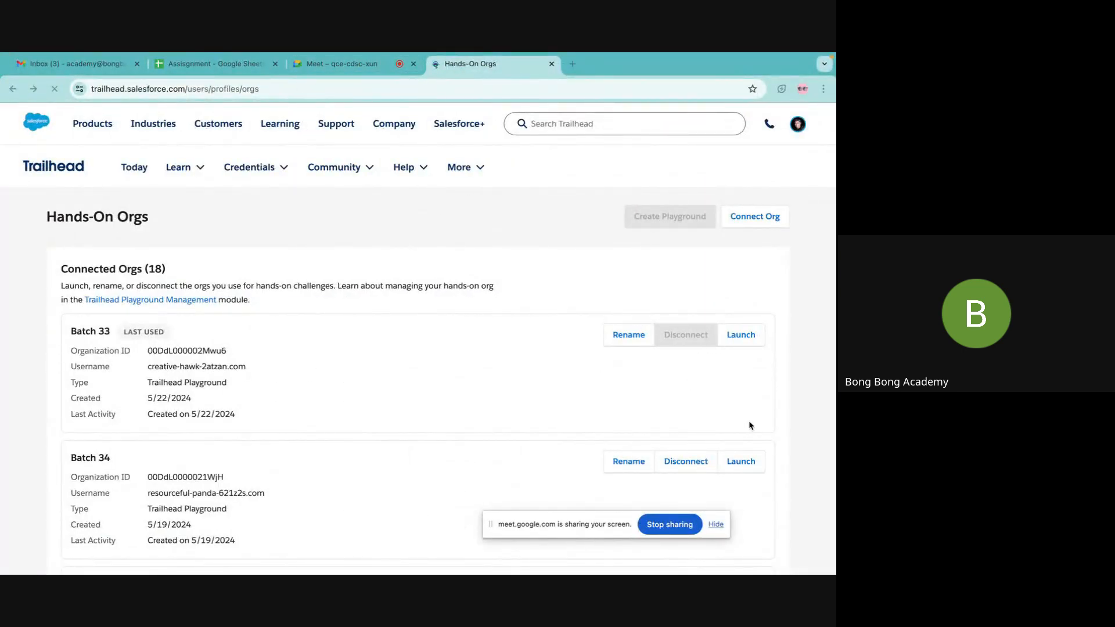
{"action": "left_click", "coordinate": [242, 65]}
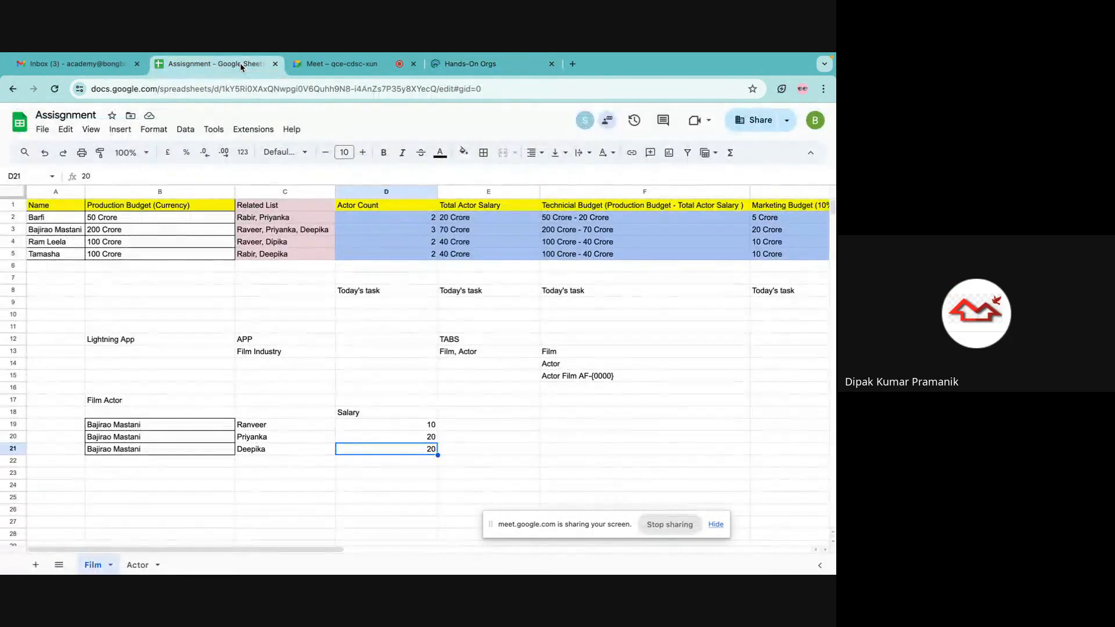
{"action": "left_click", "coordinate": [449, 66]}
{"action": "left_click", "coordinate": [741, 462]}
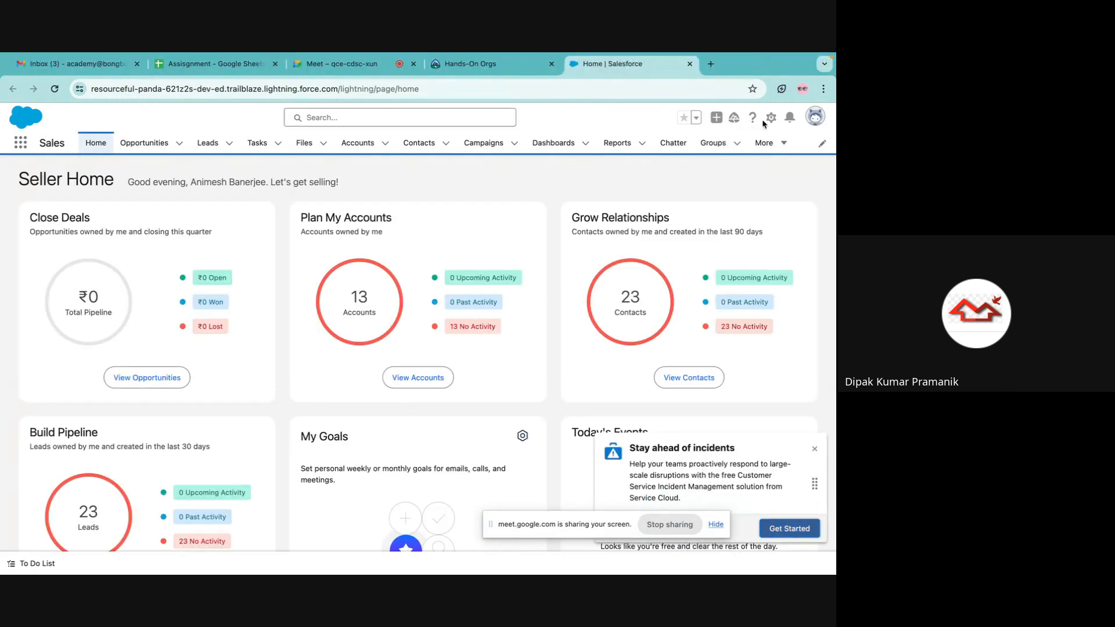
Open Salesforce Setup and go to the Fields & Relationships of the Application Detail object in Object Manager
{"action": "left_click", "coordinate": [771, 119]}
{"action": "left_click", "coordinate": [723, 149]}
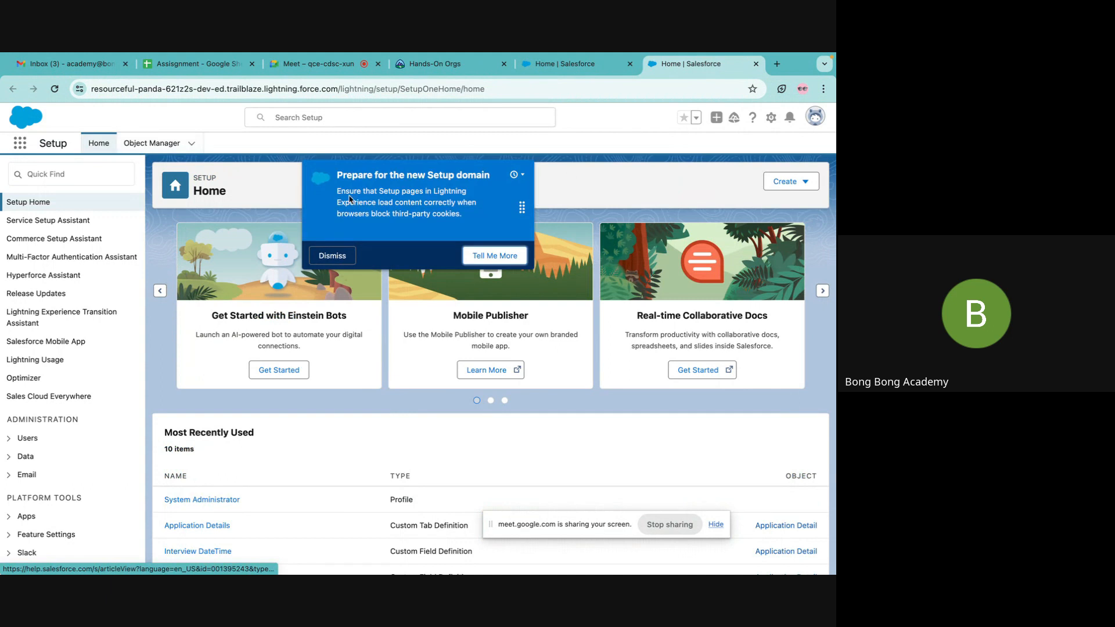
{"action": "left_click", "coordinate": [152, 143]}
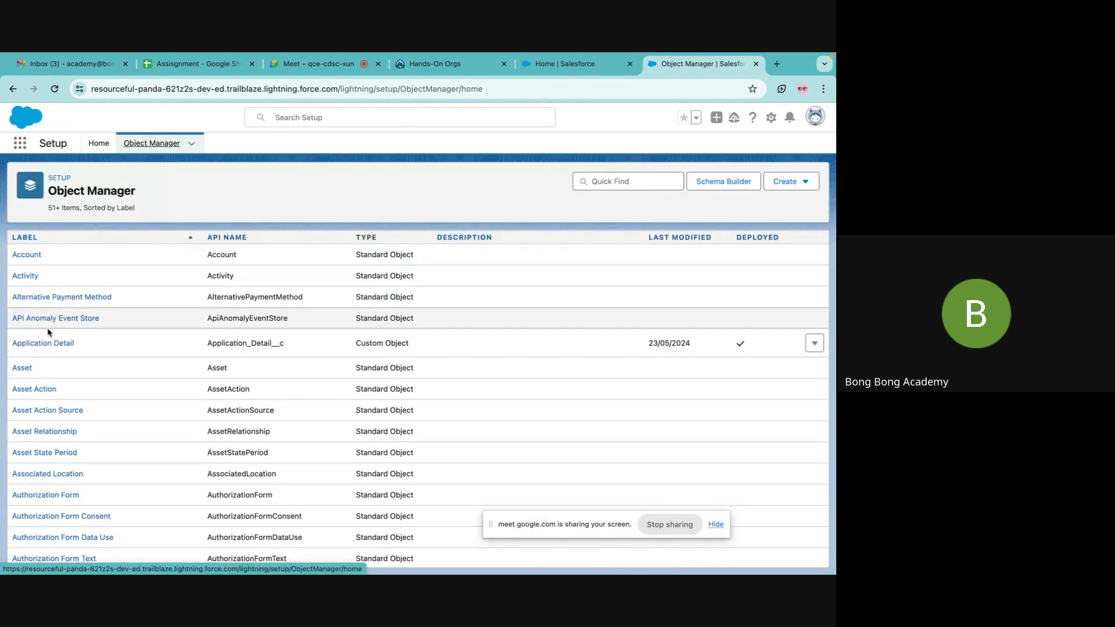
{"action": "scroll", "coordinate": [50, 459], "scroll_direction": "down", "scroll_amount": 5}
{"action": "scroll", "coordinate": [50, 459], "scroll_direction": "up", "scroll_amount": 5}
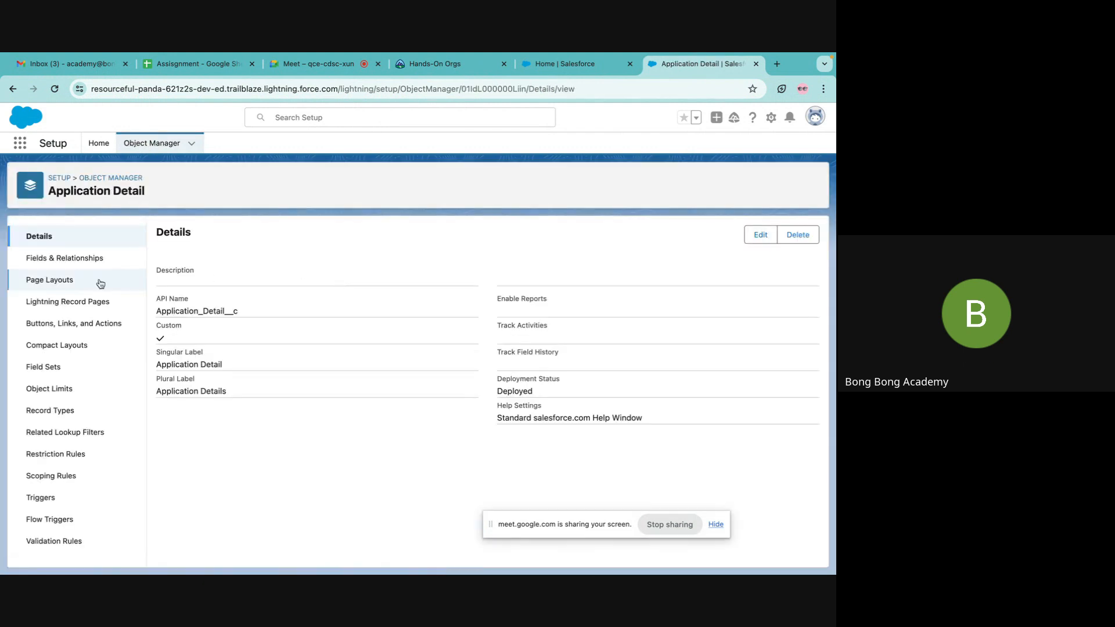
{"action": "left_click", "coordinate": [82, 259]}
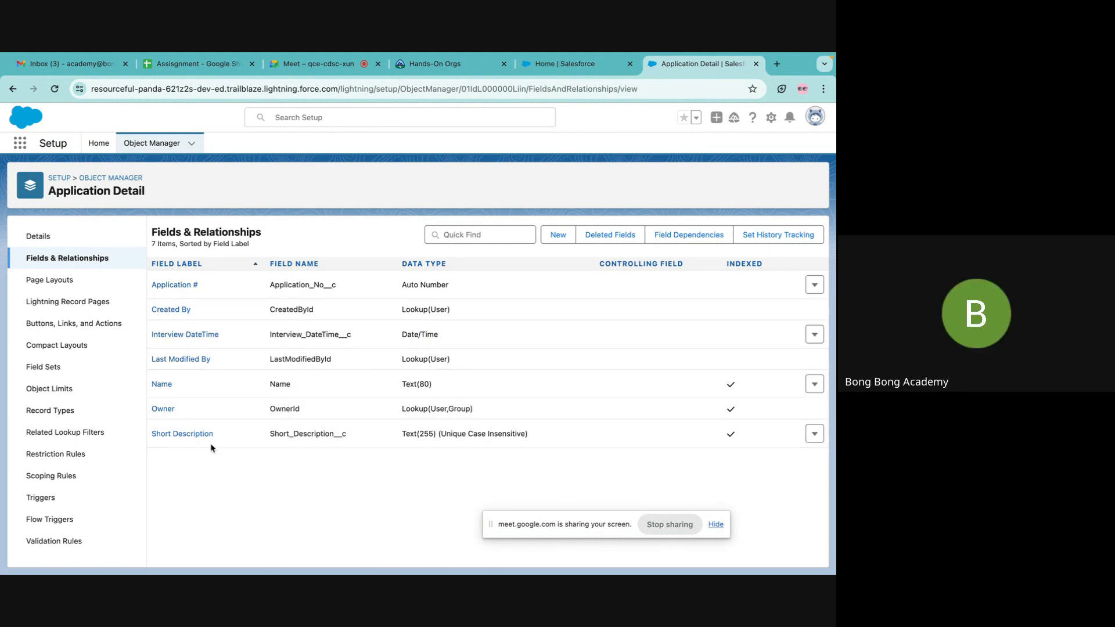
Start a new custom field on Application Detail with the Lookup Relationship data type and continue to the related object choice
{"action": "left_click", "coordinate": [567, 232]}
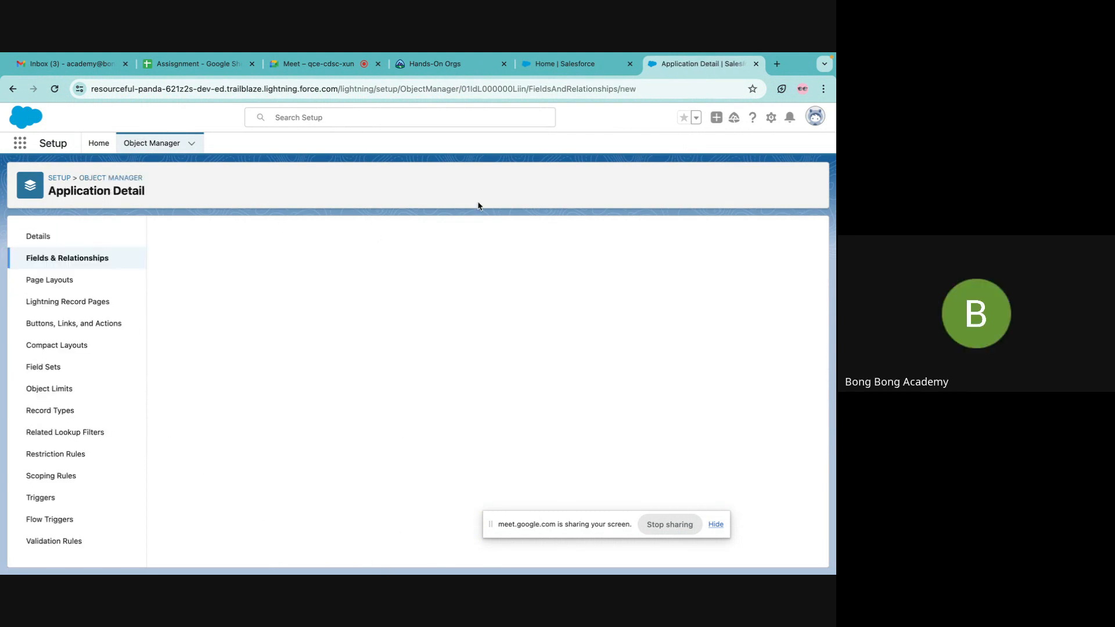
{"action": "scroll", "coordinate": [368, 299], "scroll_direction": "down", "scroll_amount": 3}
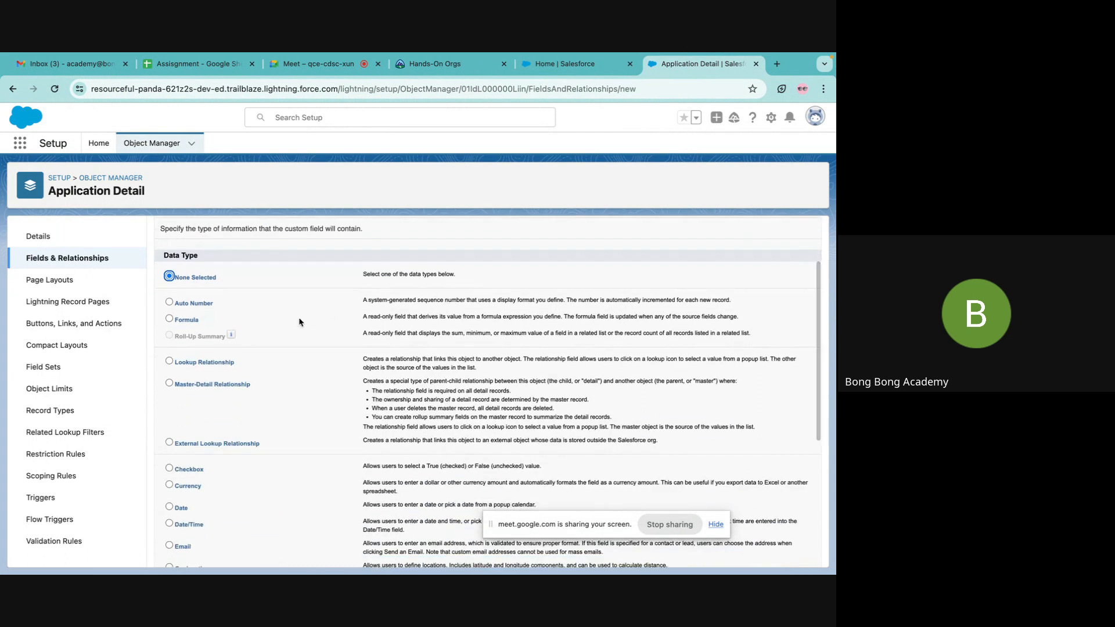
{"action": "left_click", "coordinate": [169, 361]}
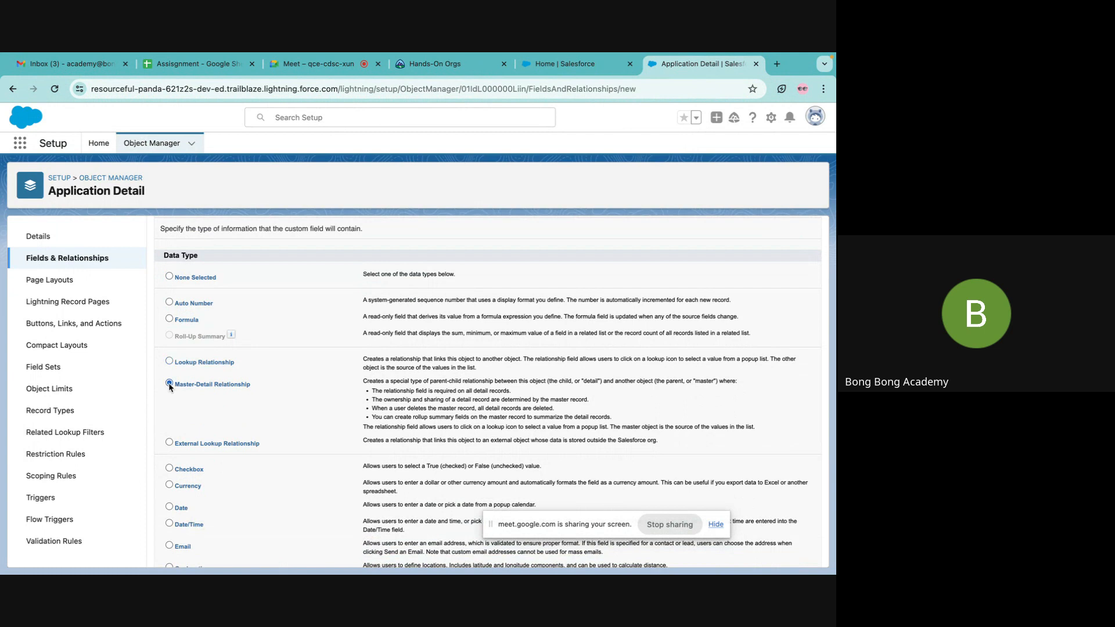
{"action": "left_click", "coordinate": [169, 361]}
{"action": "scroll", "coordinate": [271, 379], "scroll_direction": "down", "scroll_amount": 2}
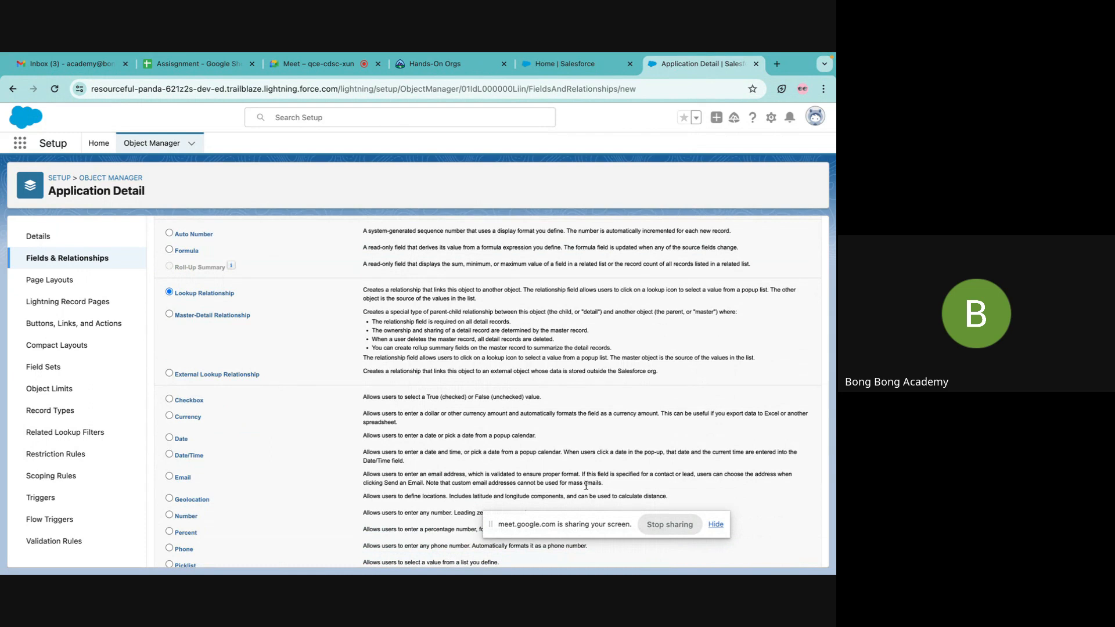
{"action": "left_click_drag", "start_coordinate": [561, 532], "coordinate": [503, 177]}
{"action": "scroll", "coordinate": [552, 423], "scroll_direction": "down", "scroll_amount": 3}
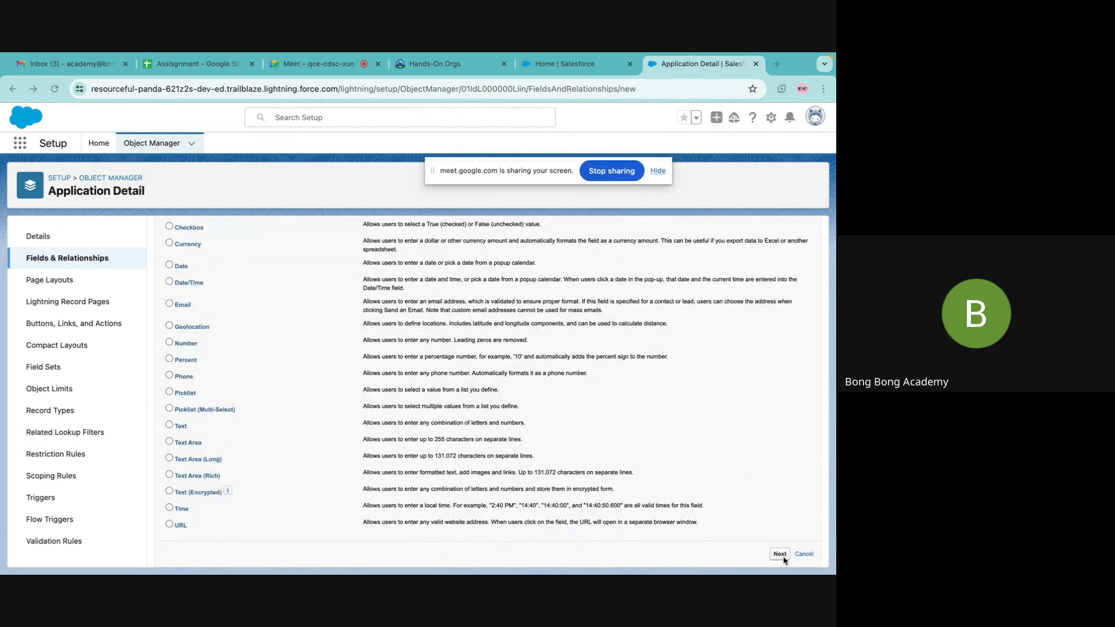
{"action": "left_click", "coordinate": [781, 555]}
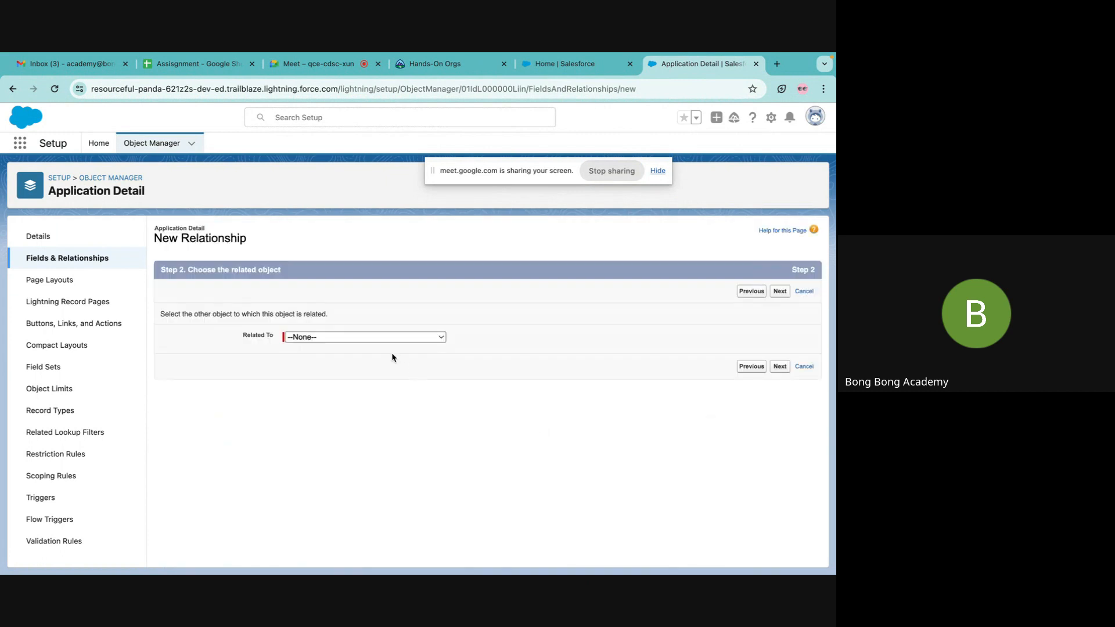
Relate the new lookup field to the Account object and continue to the label and name settings
{"action": "left_click", "coordinate": [372, 338]}
{"action": "scroll", "coordinate": [376, 450], "scroll_direction": "down", "scroll_amount": 3}
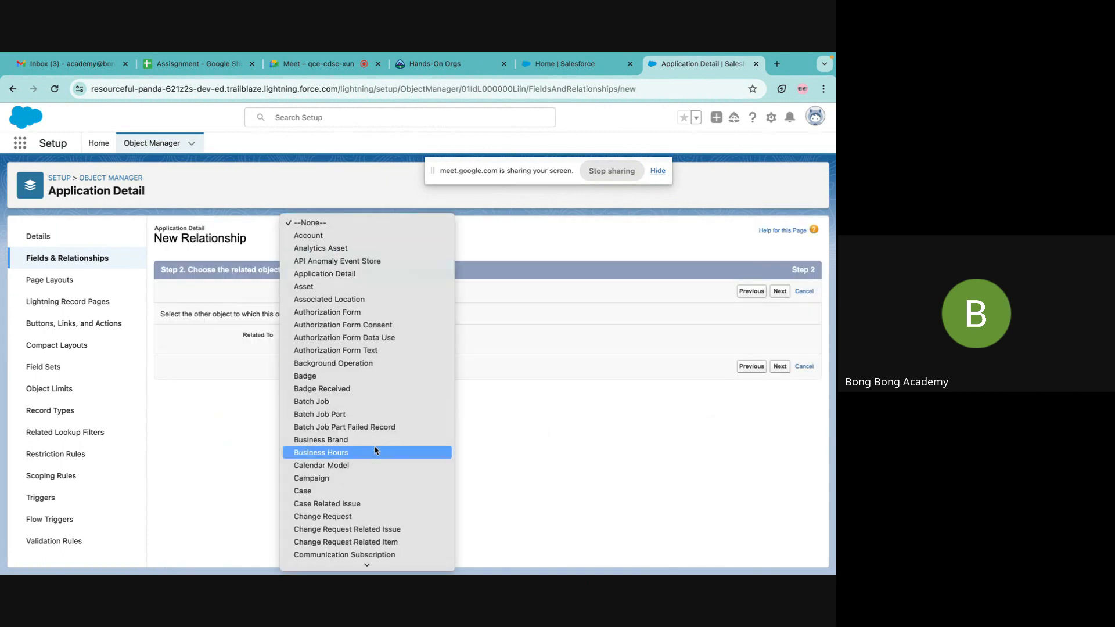
{"action": "scroll", "coordinate": [375, 450], "scroll_direction": "down", "scroll_amount": 4}
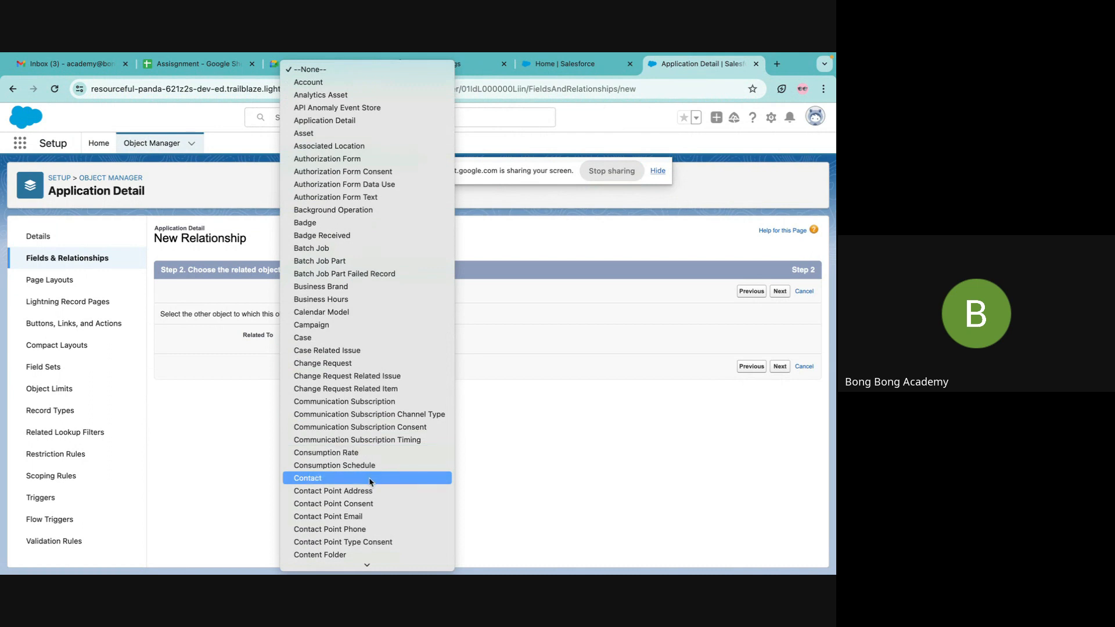
{"action": "left_click", "coordinate": [326, 83]}
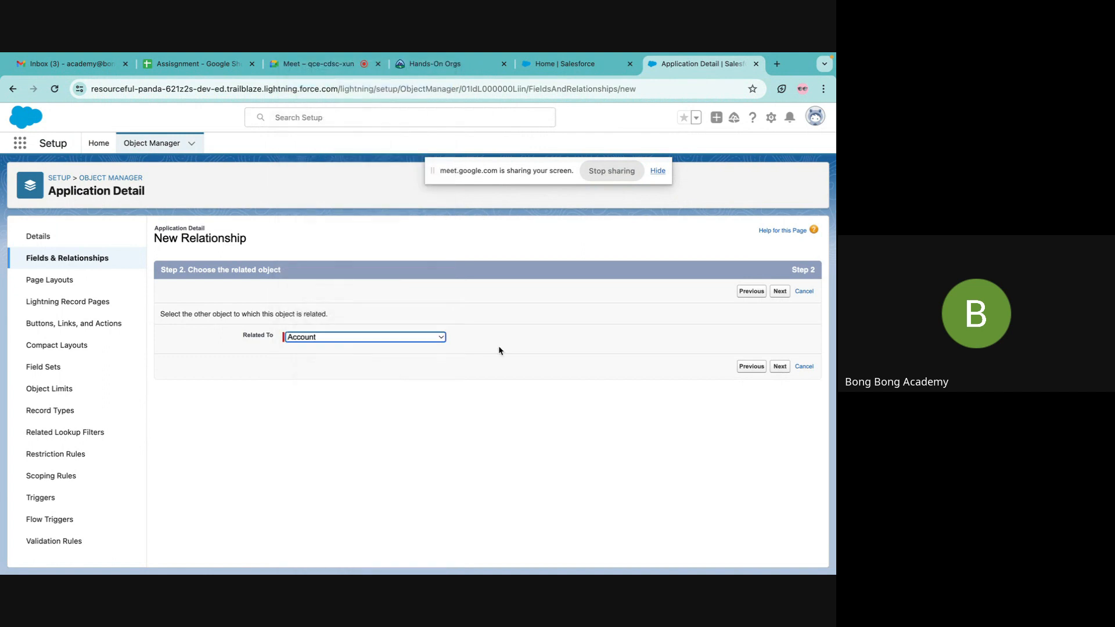
{"action": "left_click", "coordinate": [780, 367]}
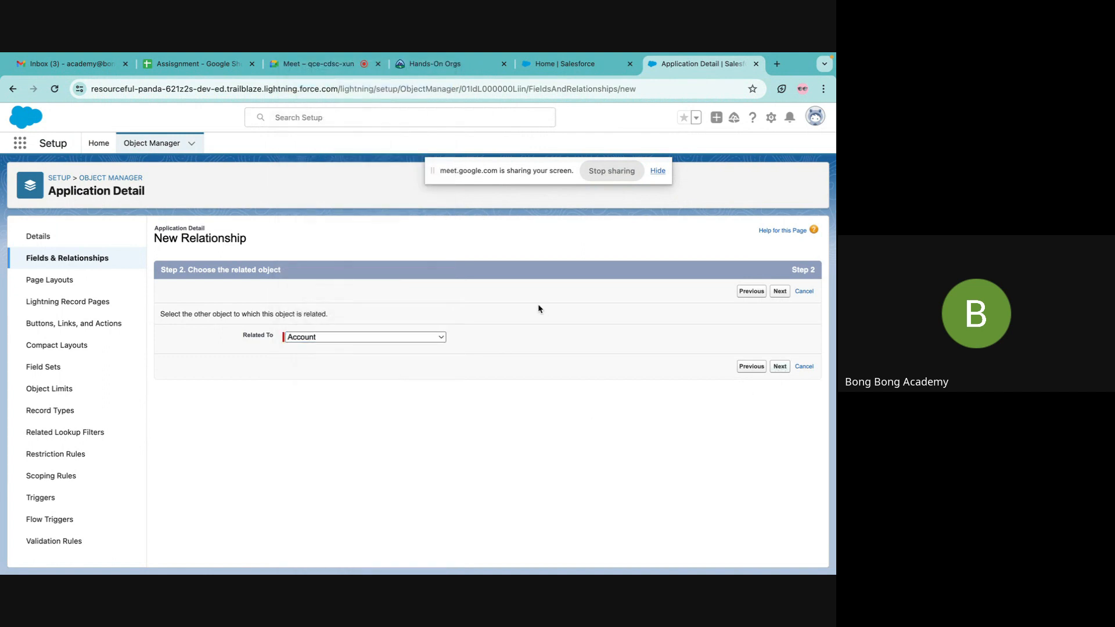
Make the Account lookup field always require a value and examine the option that disallows deletion of the lookup record
{"action": "left_click", "coordinate": [342, 343]}
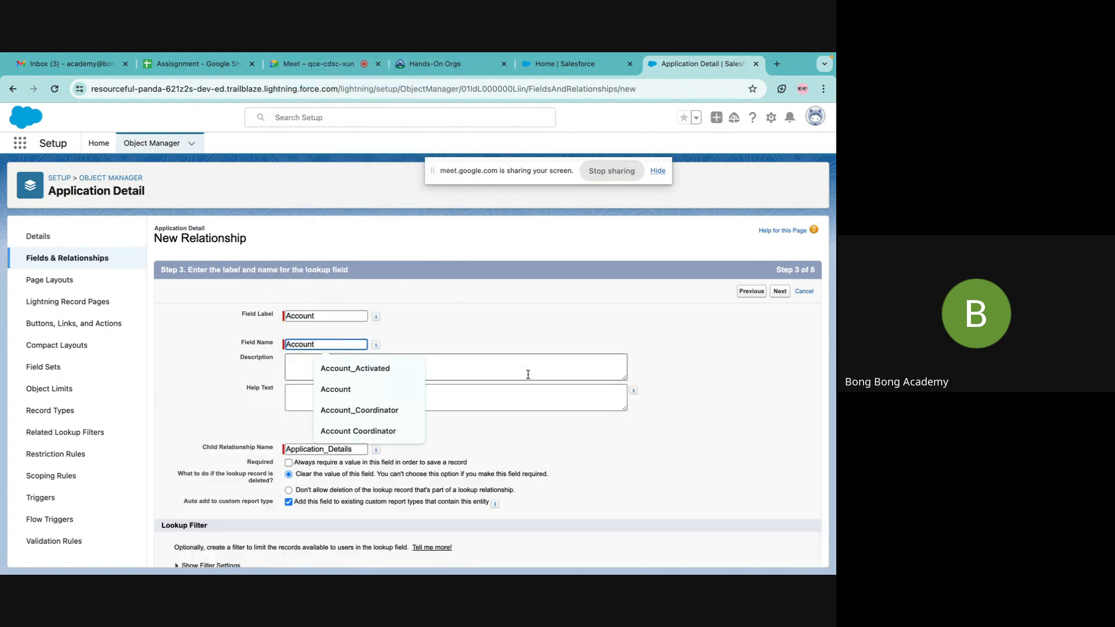
{"action": "left_click", "coordinate": [510, 332]}
{"action": "scroll", "coordinate": [515, 484], "scroll_direction": "down", "scroll_amount": 1}
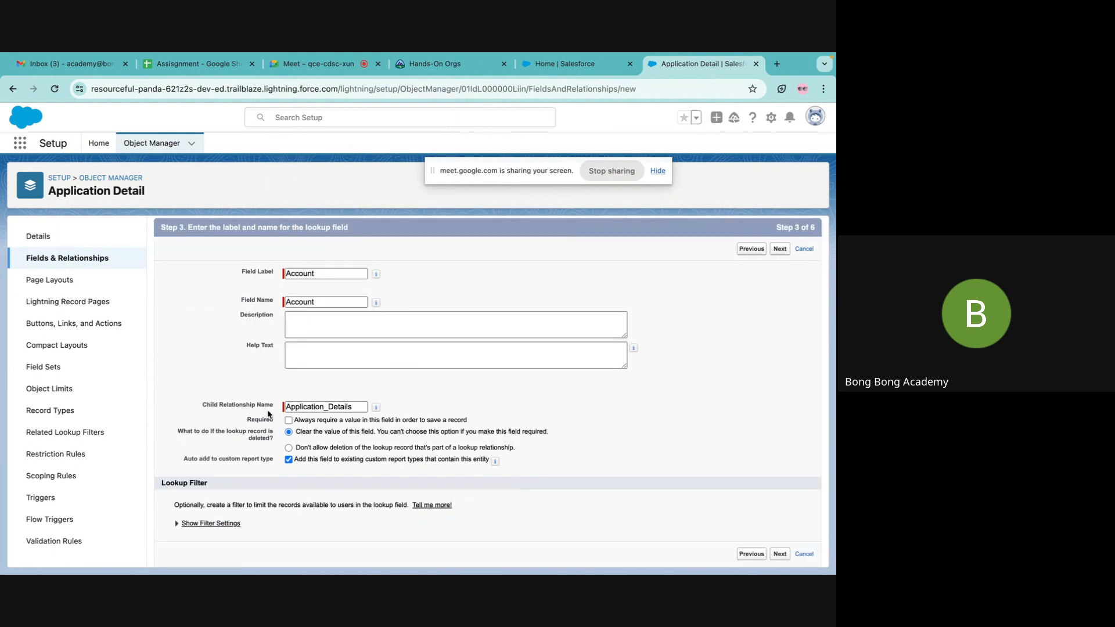
{"action": "left_click", "coordinate": [289, 421]}
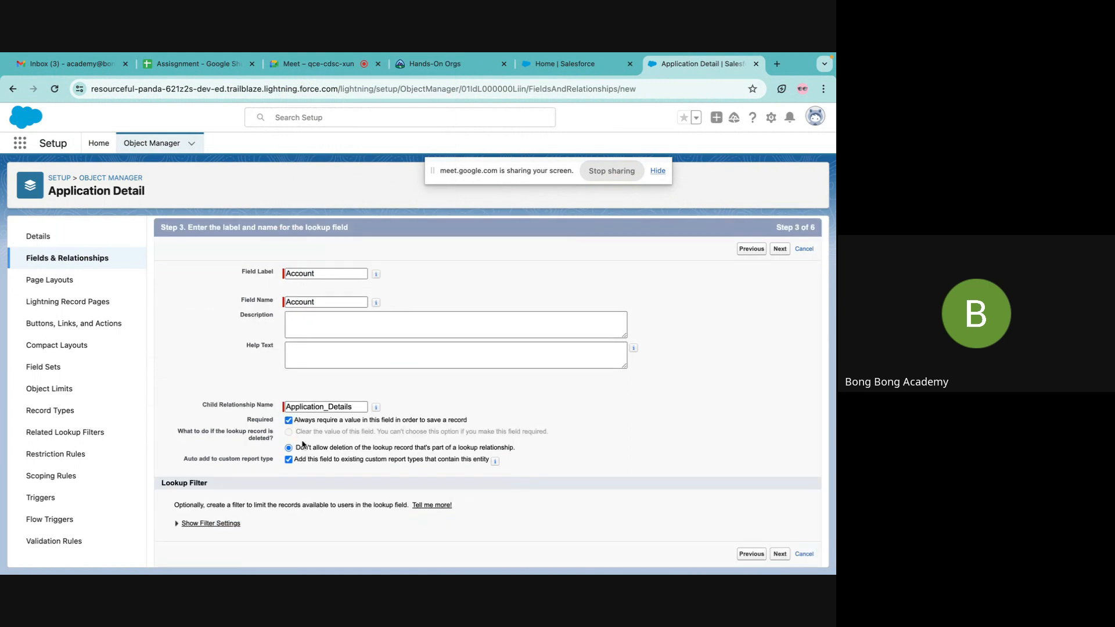
{"action": "left_click_drag", "start_coordinate": [295, 448], "coordinate": [528, 450]}
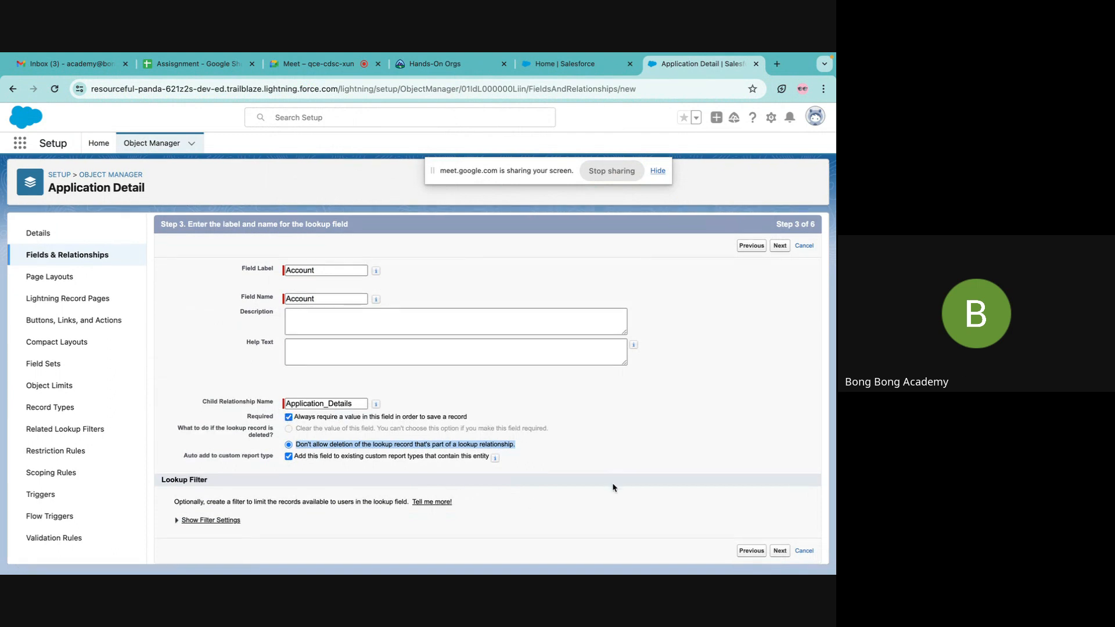
{"action": "left_click", "coordinate": [780, 554]}
{"action": "left_click", "coordinate": [705, 428]}
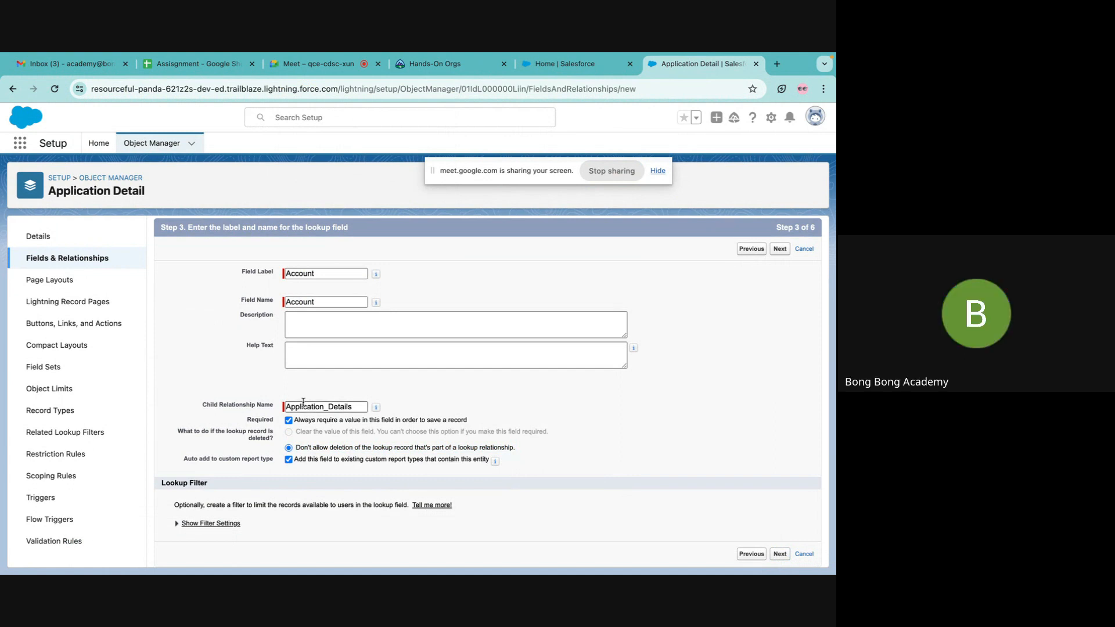
Review the Child Relationship Name and its help note, keep "Application_Details", and continue to field-level security
{"action": "double_click", "coordinate": [351, 408]}
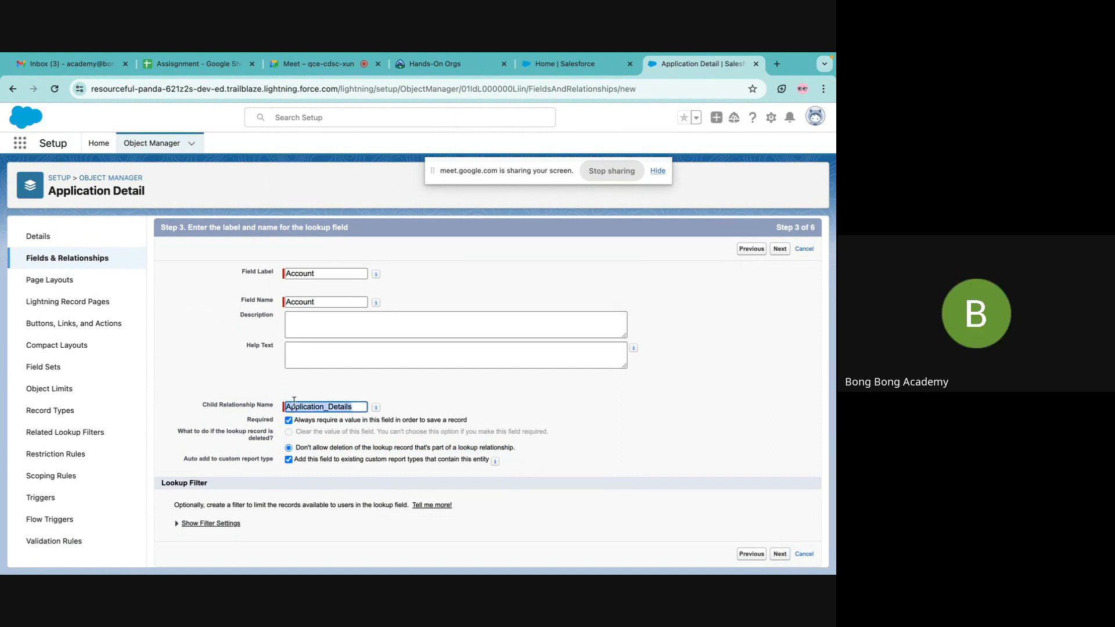
{"action": "left_click", "coordinate": [555, 390]}
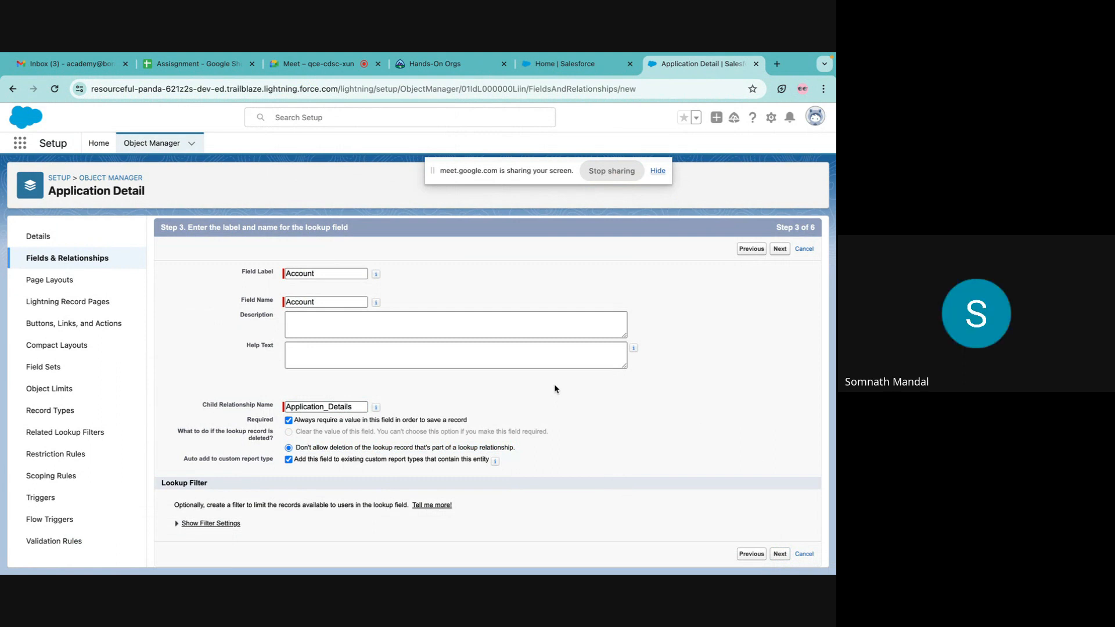
{"action": "mouse_move", "coordinate": [377, 407]}
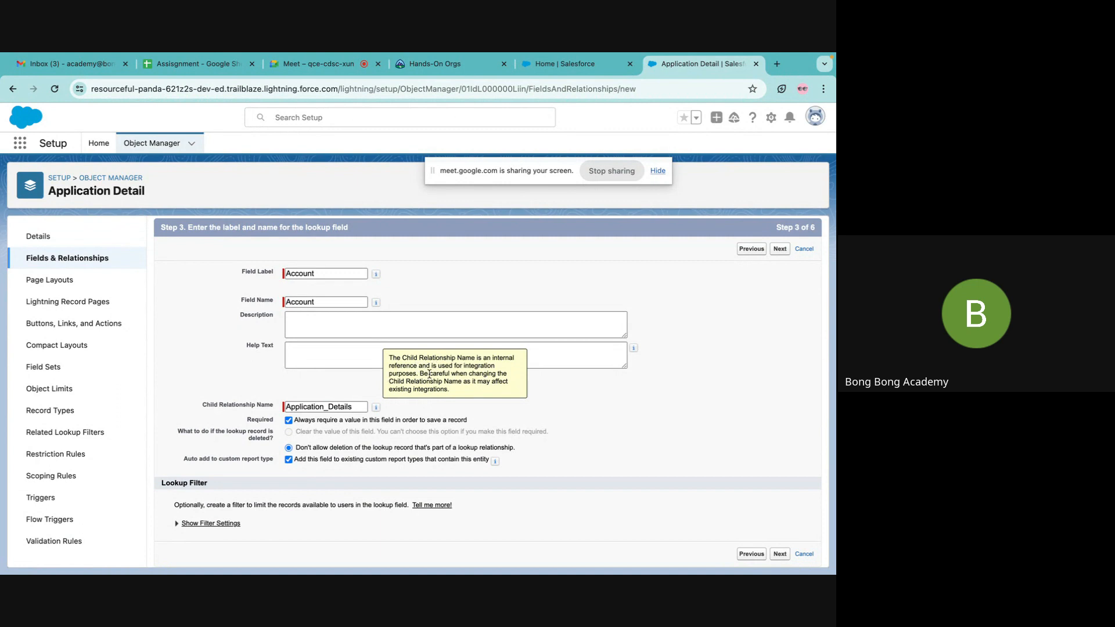
{"action": "left_click_drag", "start_coordinate": [421, 373], "coordinate": [455, 398]}
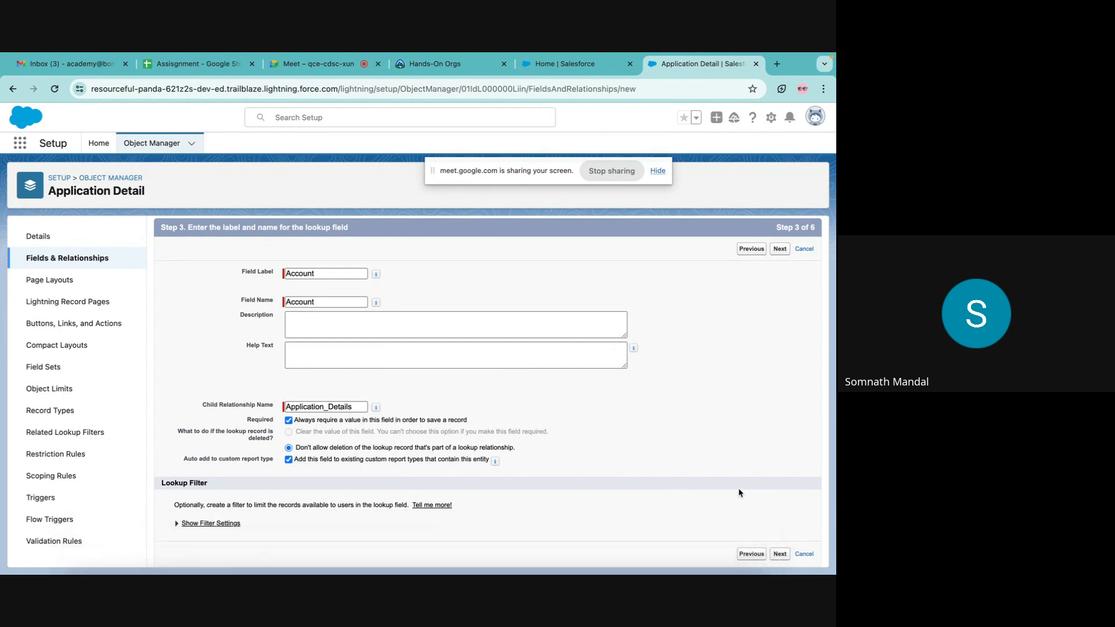
{"action": "left_click", "coordinate": [781, 554]}
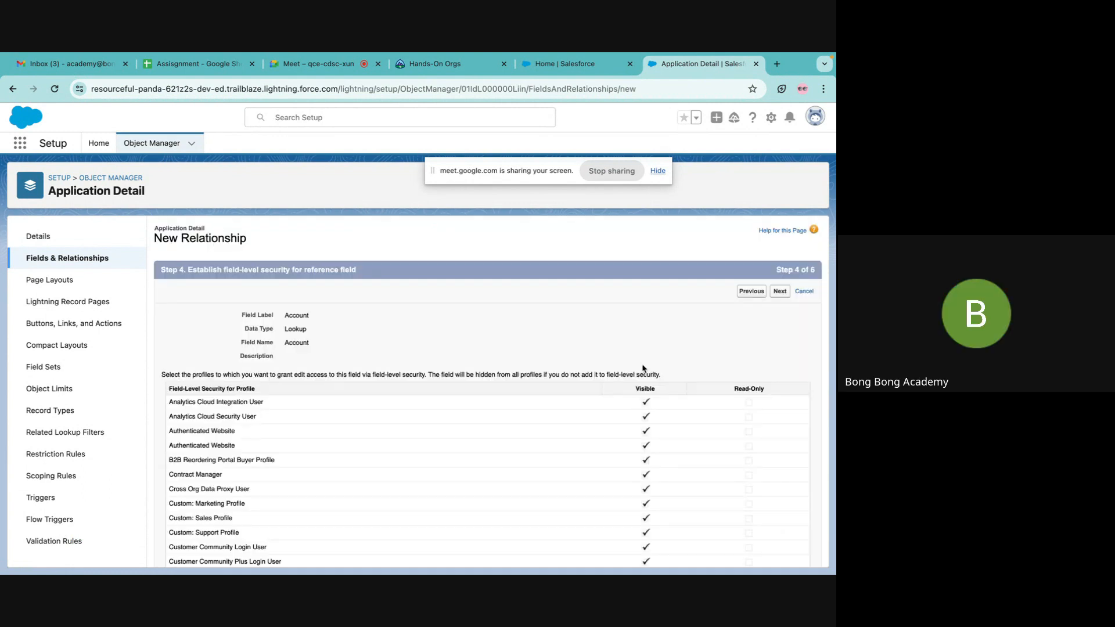
Keep the default field-level security, page layout and related-list settings for the Account lookup field and save it
{"action": "scroll", "coordinate": [643, 367], "scroll_direction": "down", "scroll_amount": 3}
{"action": "scroll", "coordinate": [734, 331], "scroll_direction": "up", "scroll_amount": 5}
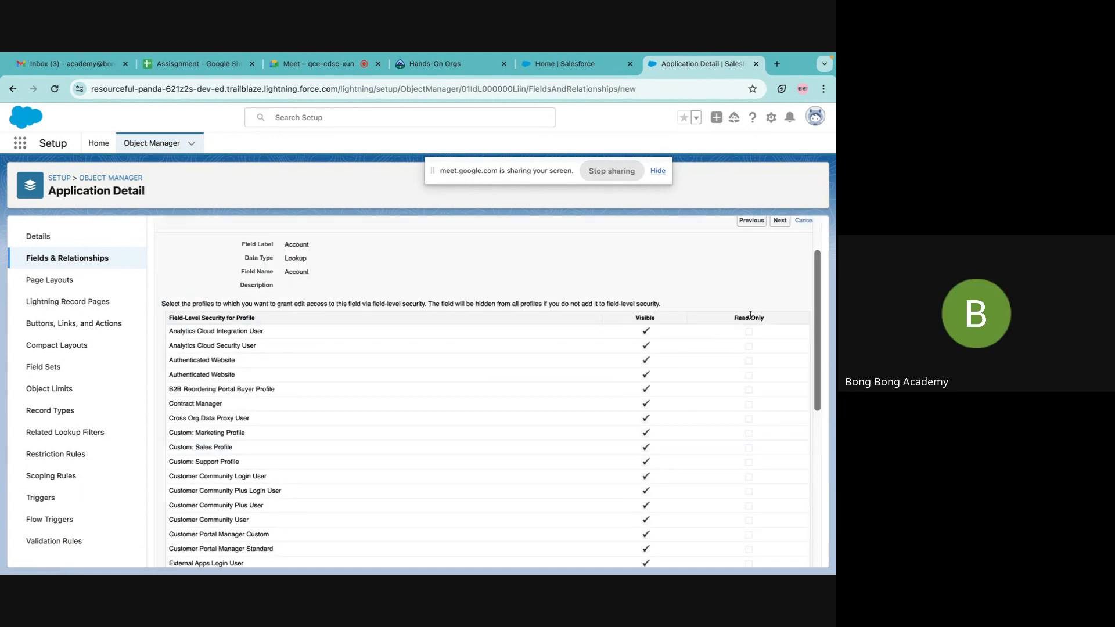
{"action": "left_click", "coordinate": [785, 220]}
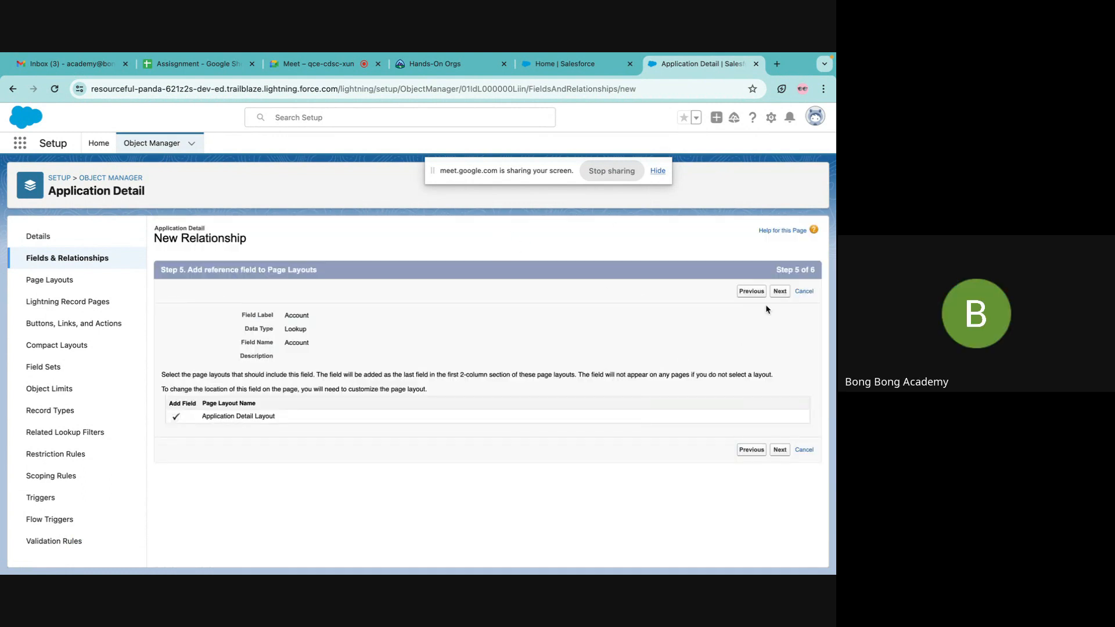
{"action": "left_click", "coordinate": [780, 291]}
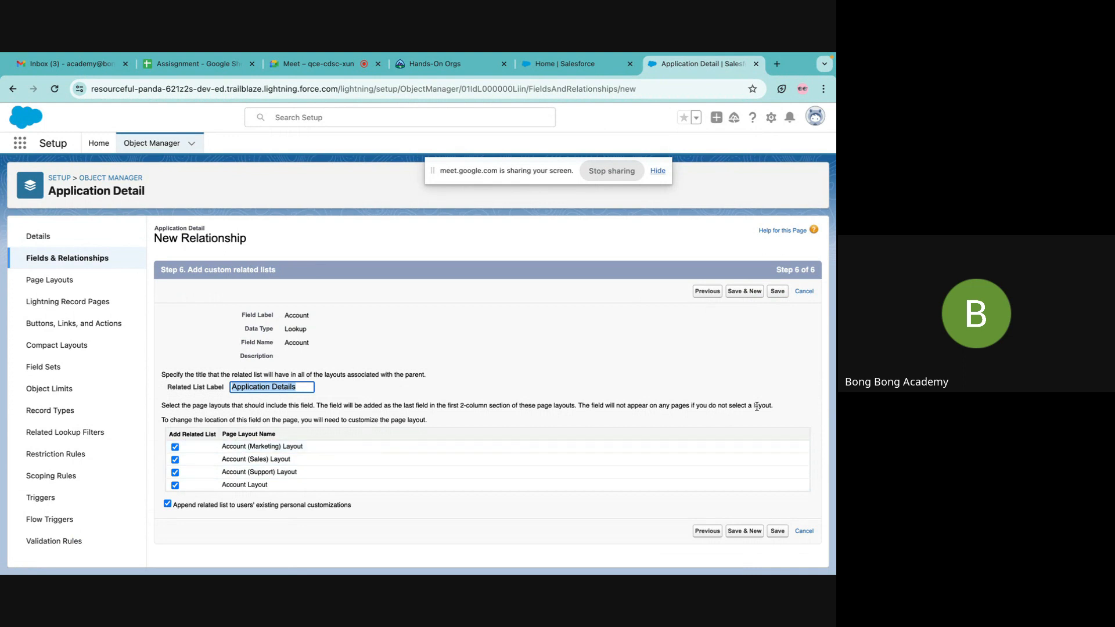
{"action": "left_click", "coordinate": [777, 292]}
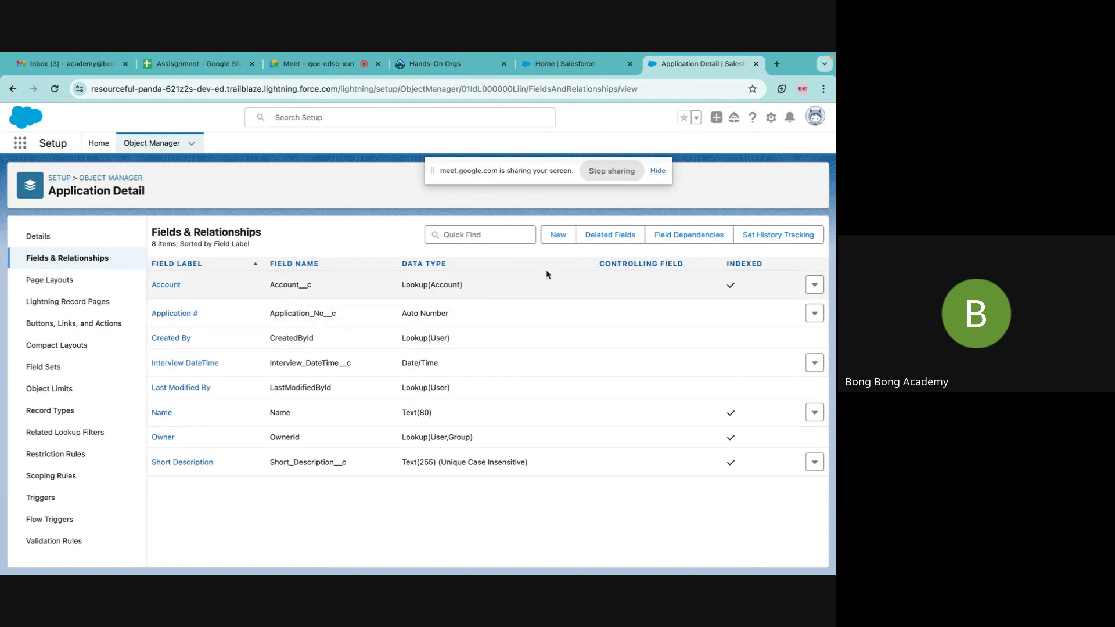
{"action": "left_click", "coordinate": [558, 235]}
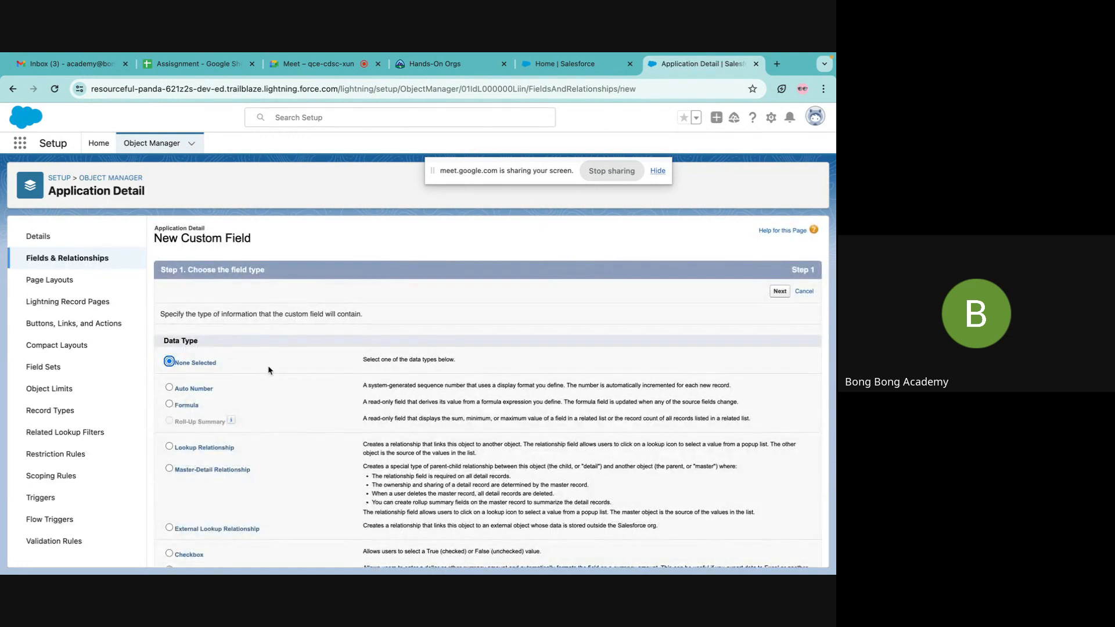
{"action": "scroll", "coordinate": [267, 365], "scroll_direction": "down", "scroll_amount": 2}
{"action": "left_click", "coordinate": [227, 333]}
{"action": "scroll", "coordinate": [354, 416], "scroll_direction": "down", "scroll_amount": 5}
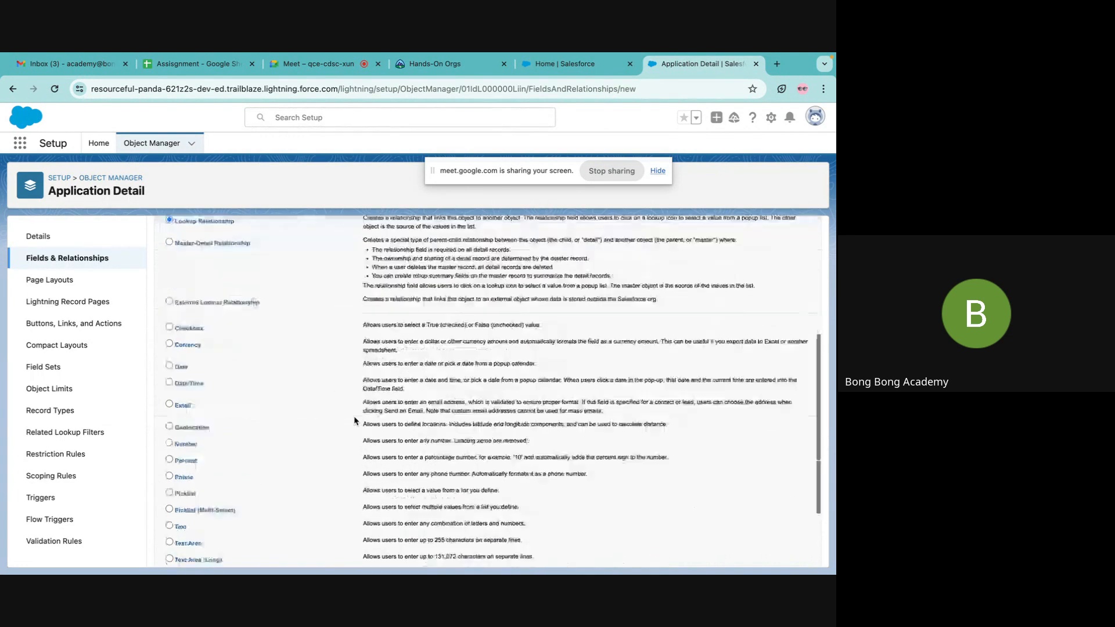
{"action": "scroll", "coordinate": [354, 416], "scroll_direction": "up", "scroll_amount": 5}
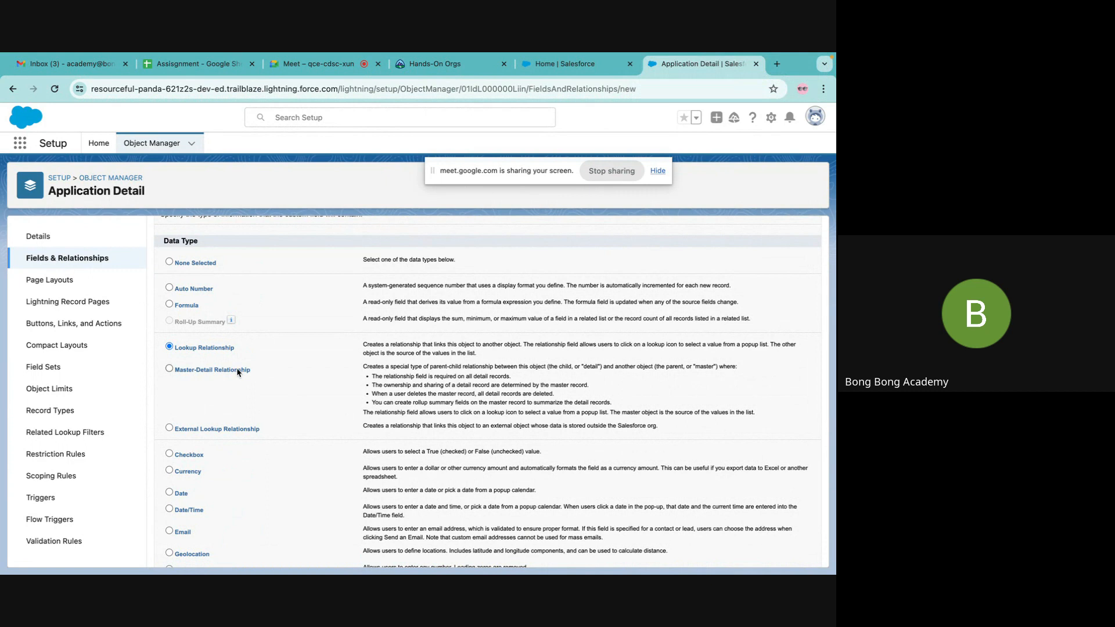
{"action": "left_click", "coordinate": [238, 369]}
{"action": "scroll", "coordinate": [465, 378], "scroll_direction": "down", "scroll_amount": 4}
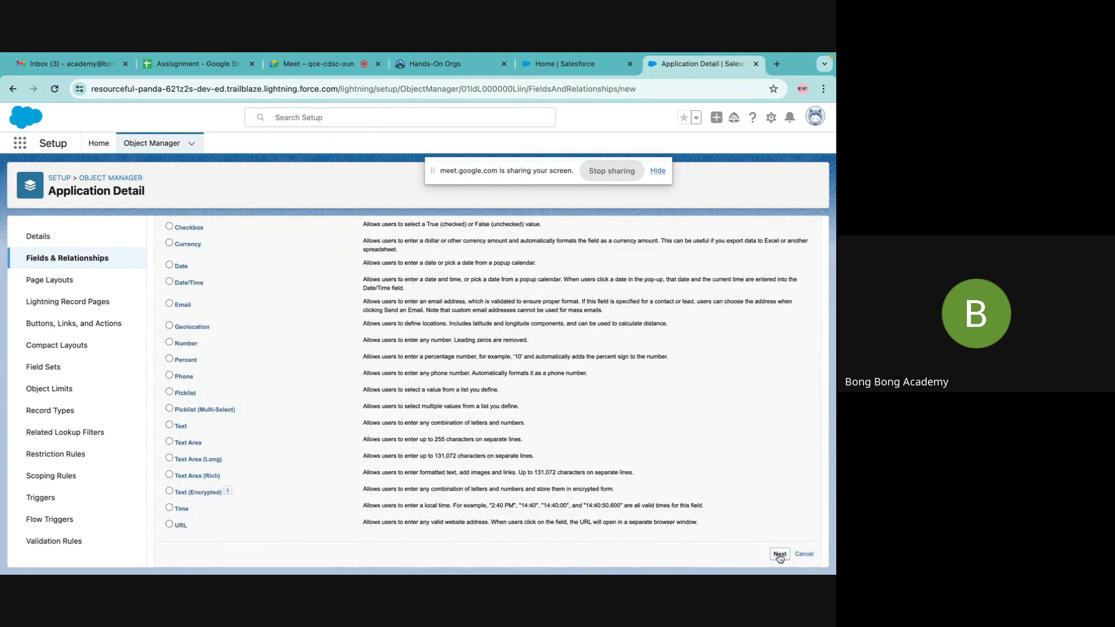
{"action": "scroll", "coordinate": [382, 293], "scroll_direction": "up", "scroll_amount": 4}
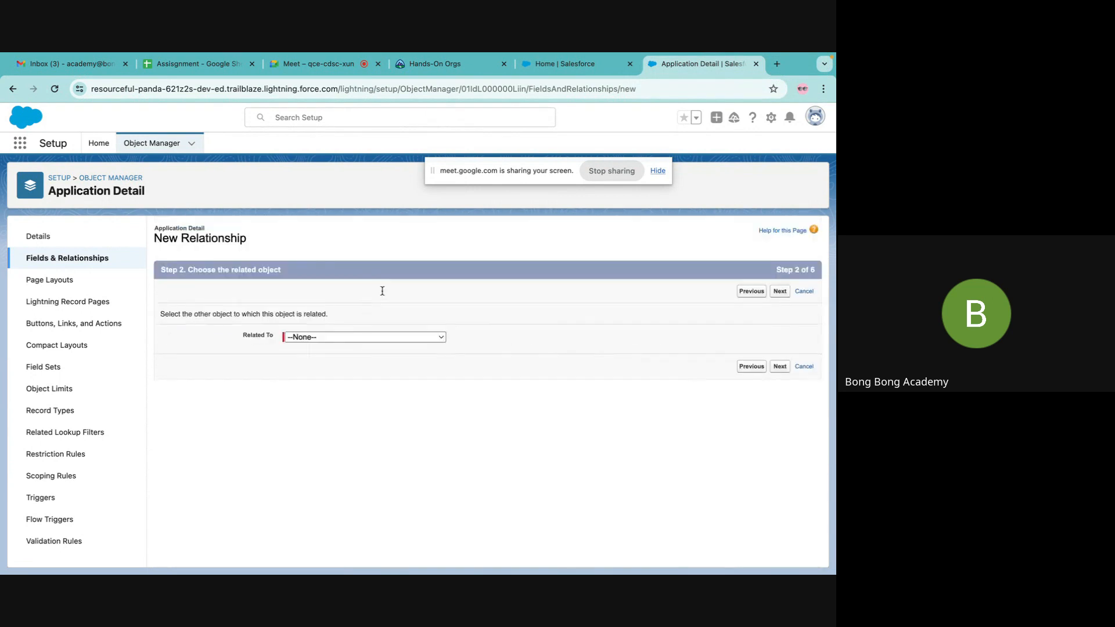
{"action": "left_click", "coordinate": [376, 338]}
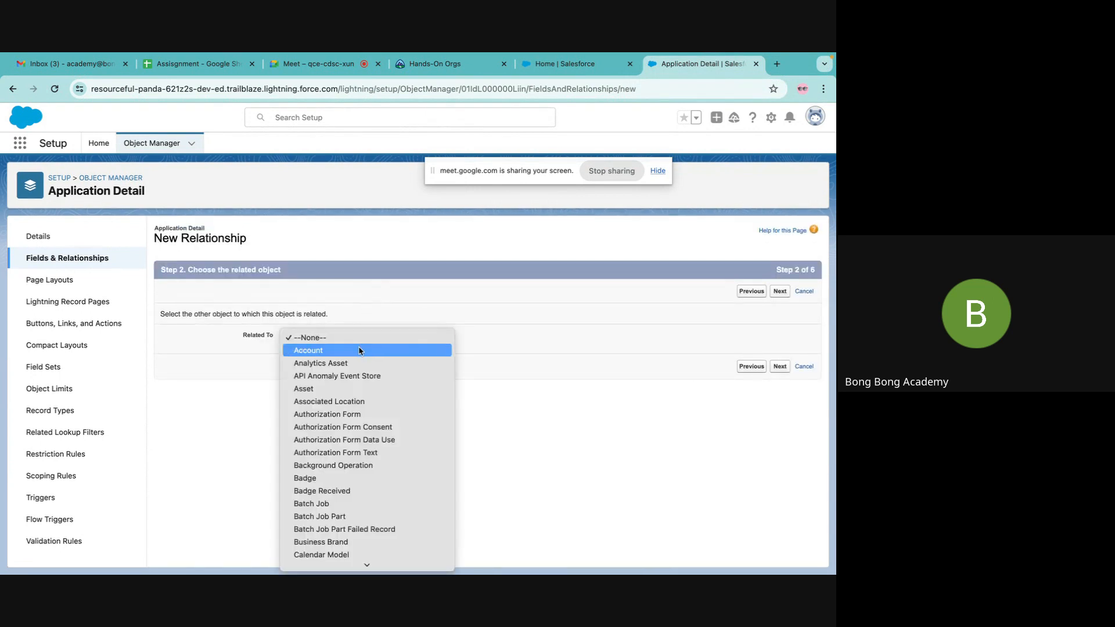
{"action": "scroll", "coordinate": [340, 407], "scroll_direction": "down", "scroll_amount": 5}
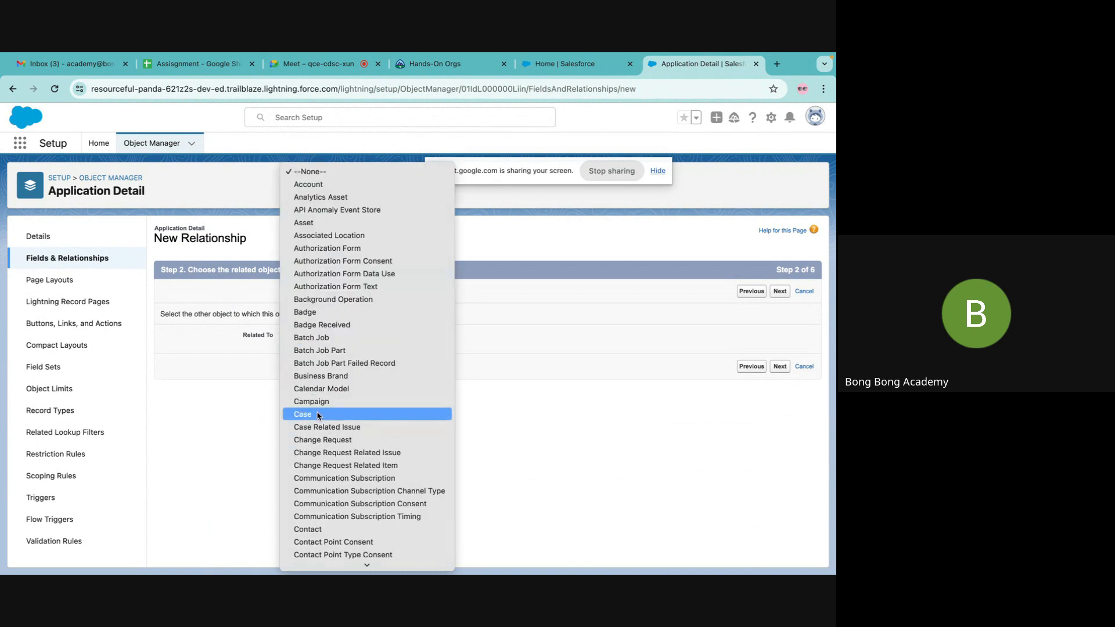
{"action": "left_click", "coordinate": [316, 529]}
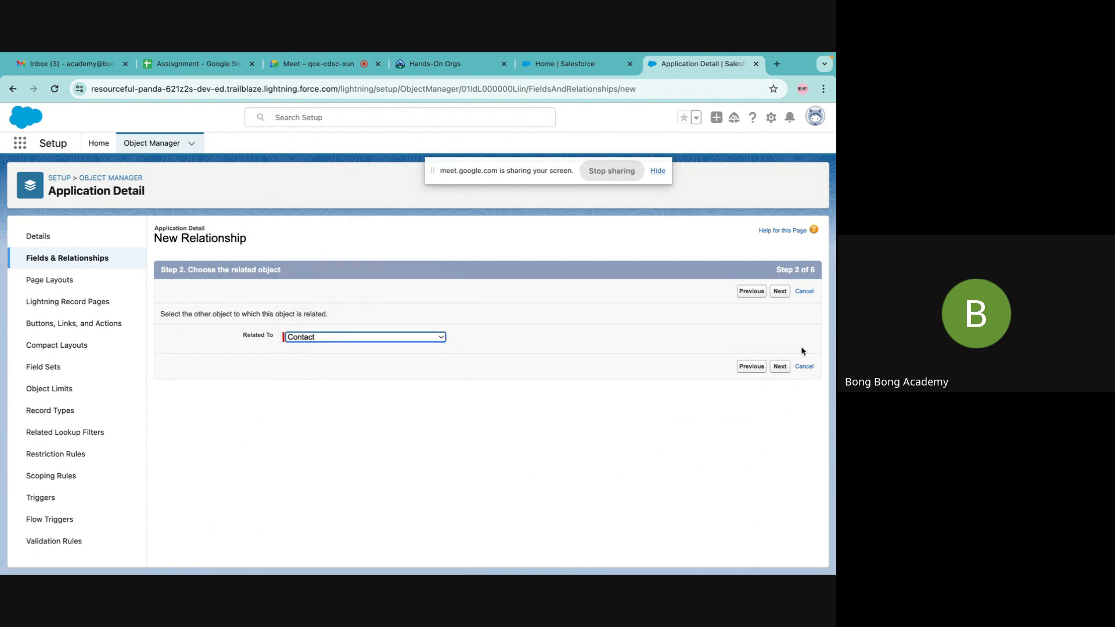
{"action": "left_click", "coordinate": [780, 366]}
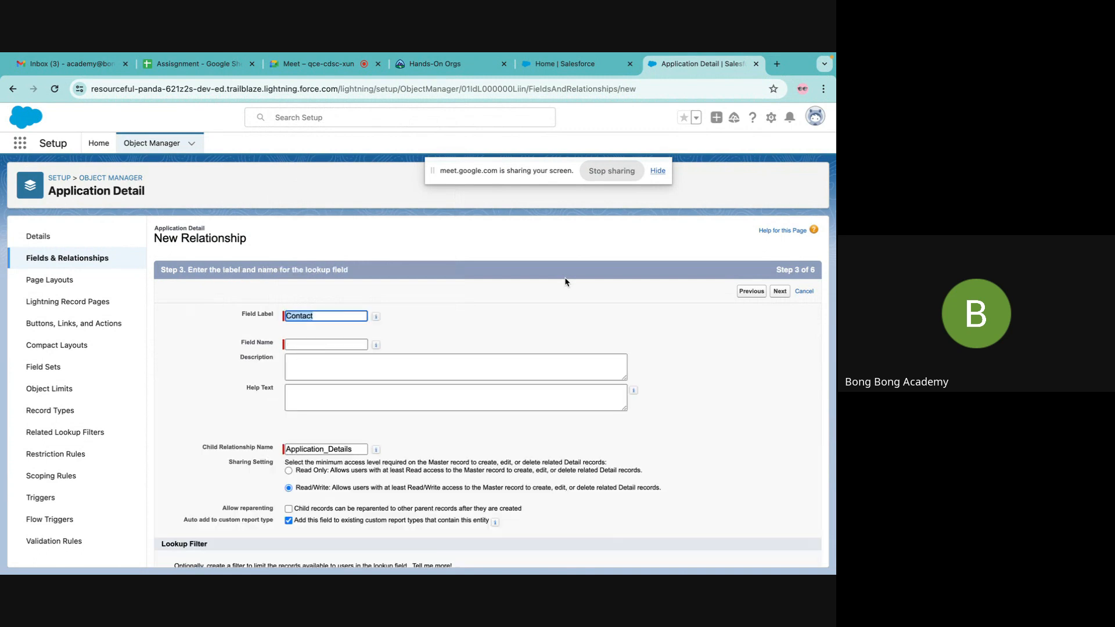
{"action": "key", "text": "Tab"}
{"action": "scroll", "coordinate": [639, 441], "scroll_direction": "down", "scroll_amount": 2}
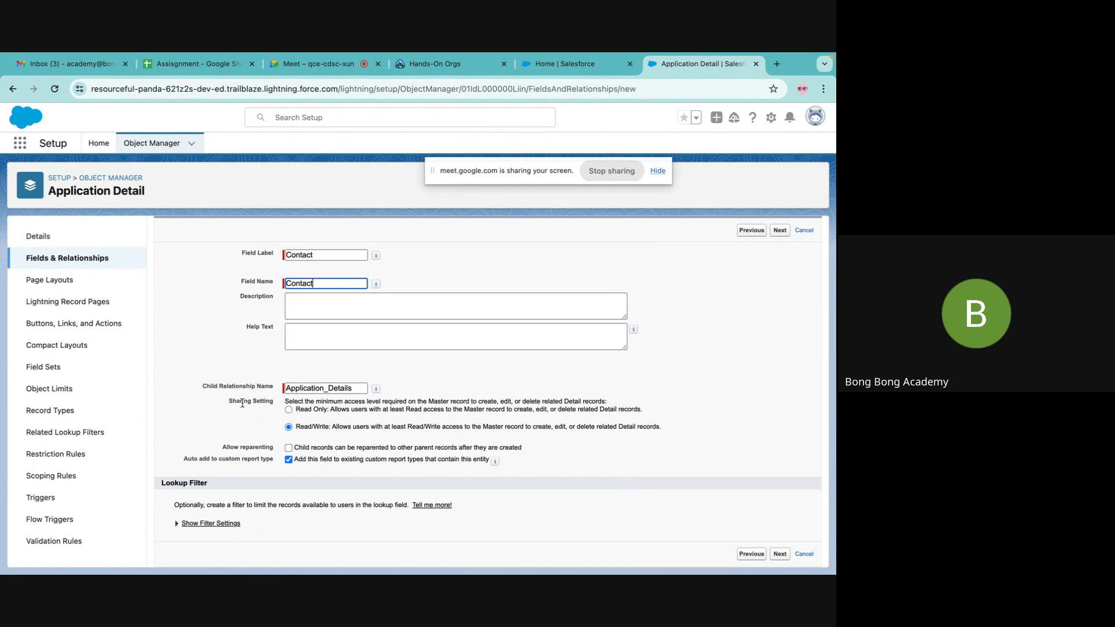
{"action": "left_click", "coordinate": [76, 258]}
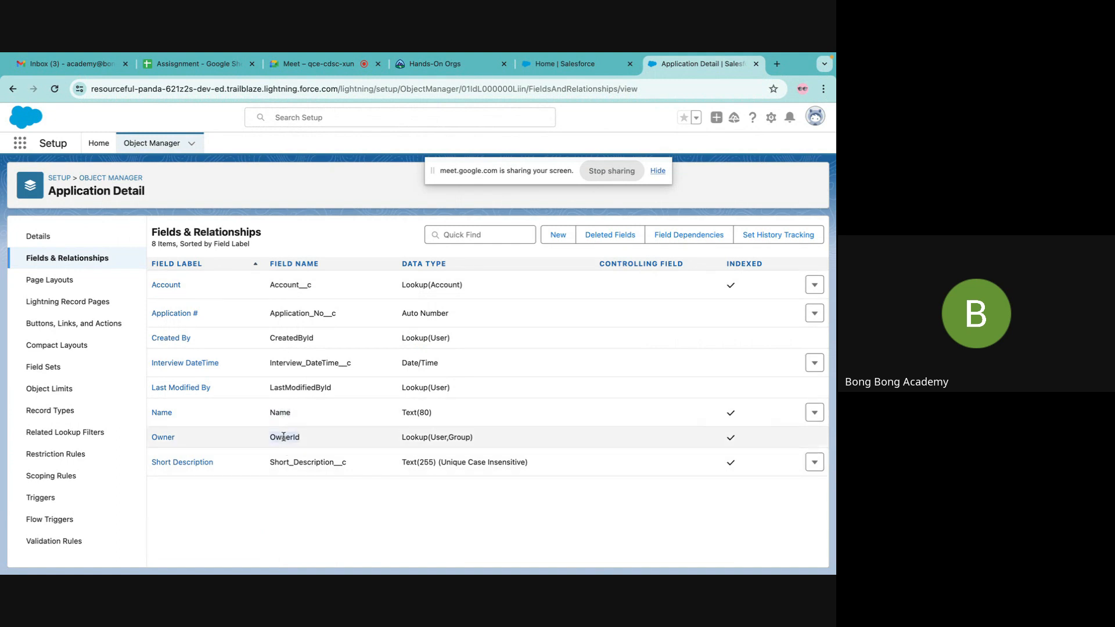
Examine the system field names OwnerId, LastModifiedById, CreatedById and Name in Application Detail's field list, and reload the list
{"action": "double_click", "coordinate": [281, 386]}
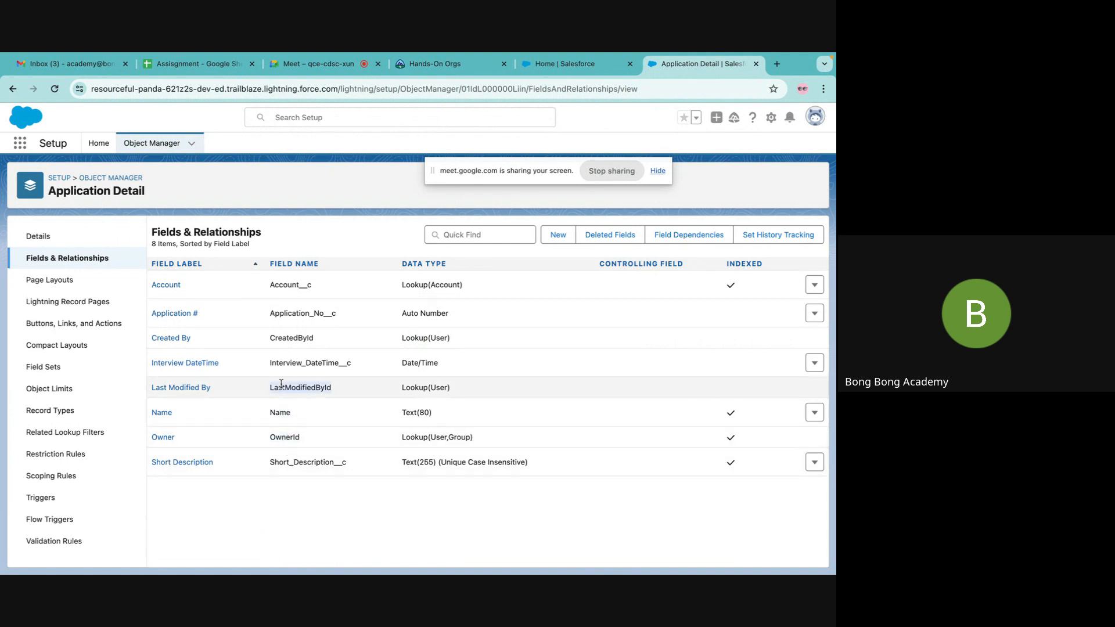
{"action": "double_click", "coordinate": [283, 337]}
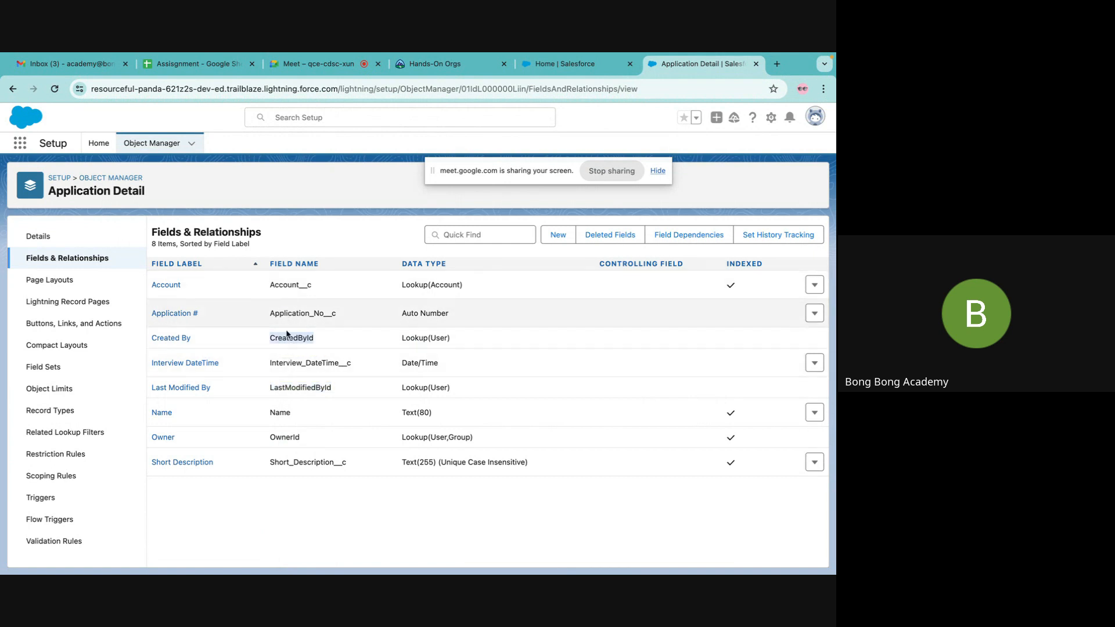
{"action": "double_click", "coordinate": [282, 387]}
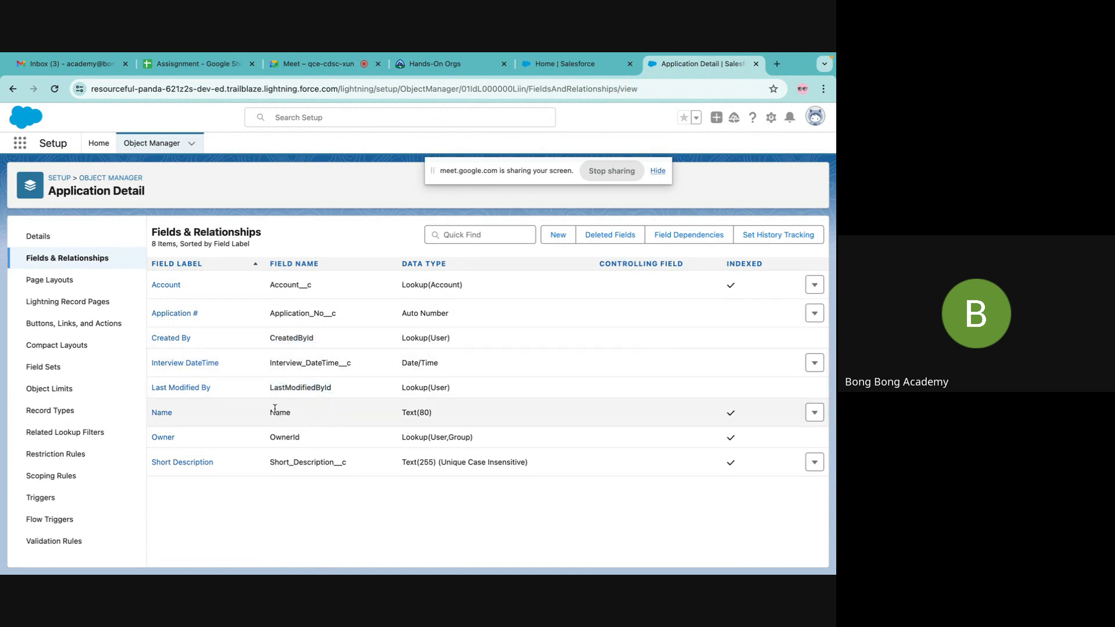
{"action": "double_click", "coordinate": [280, 413]}
{"action": "double_click", "coordinate": [281, 437]}
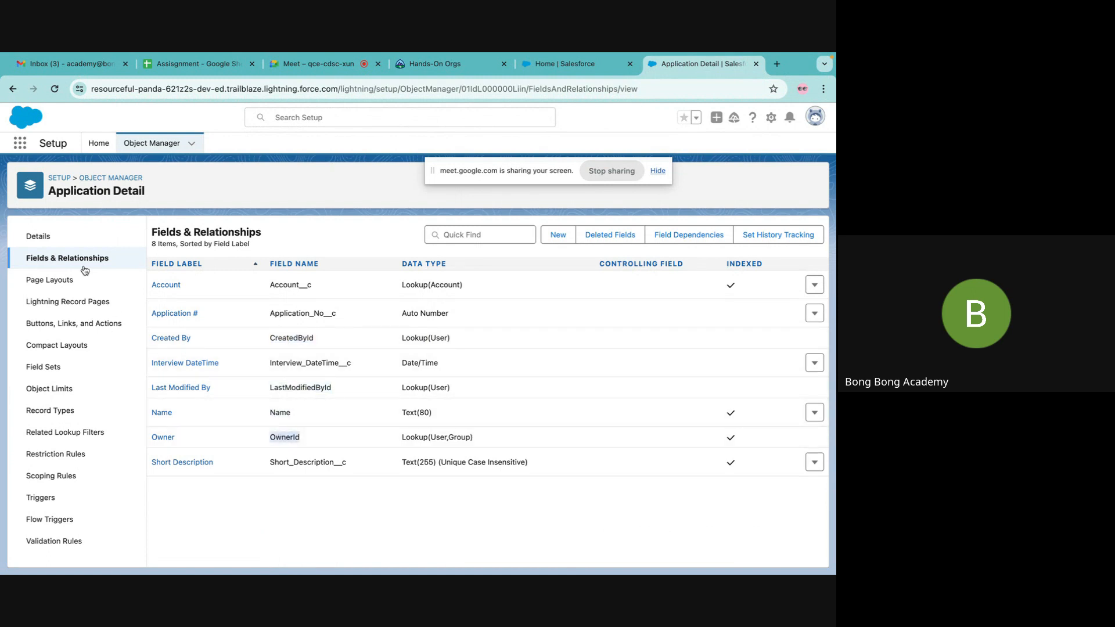
{"action": "left_click", "coordinate": [53, 258]}
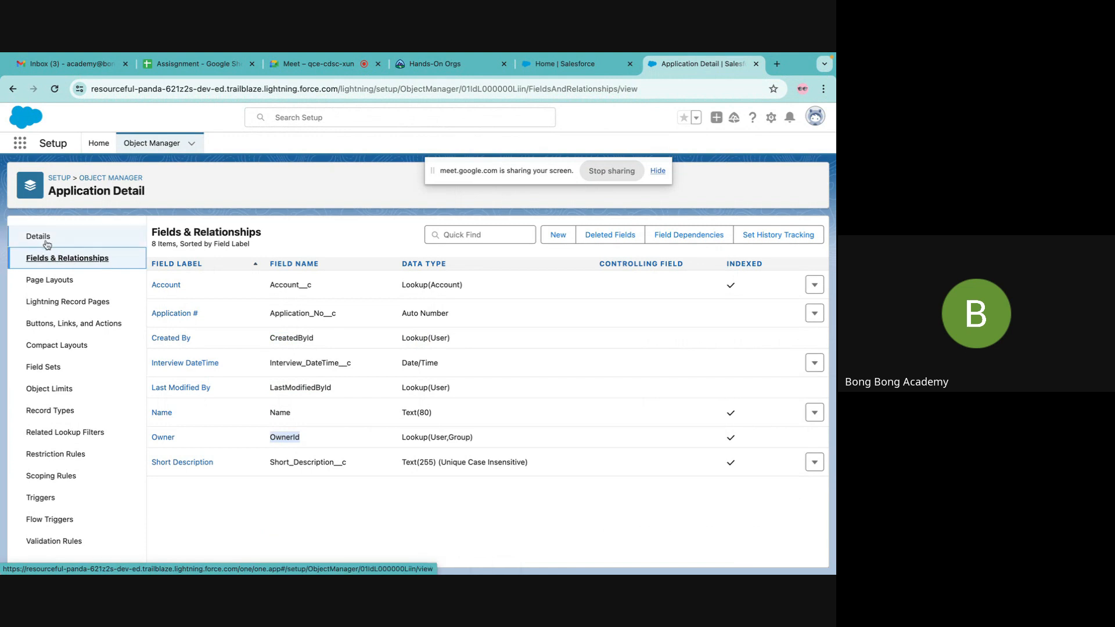
{"action": "left_click", "coordinate": [39, 237]}
{"action": "left_click", "coordinate": [58, 259]}
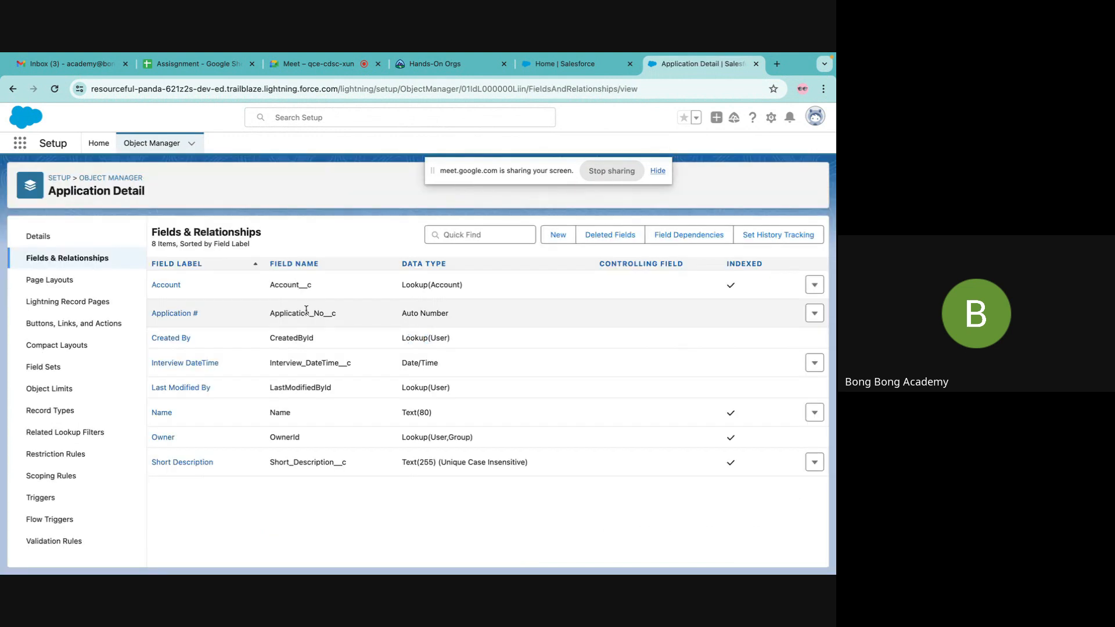
Start a new custom field on Application Detail with the Master-Detail Relationship data type and continue to the related object choice
{"action": "left_click", "coordinate": [558, 234]}
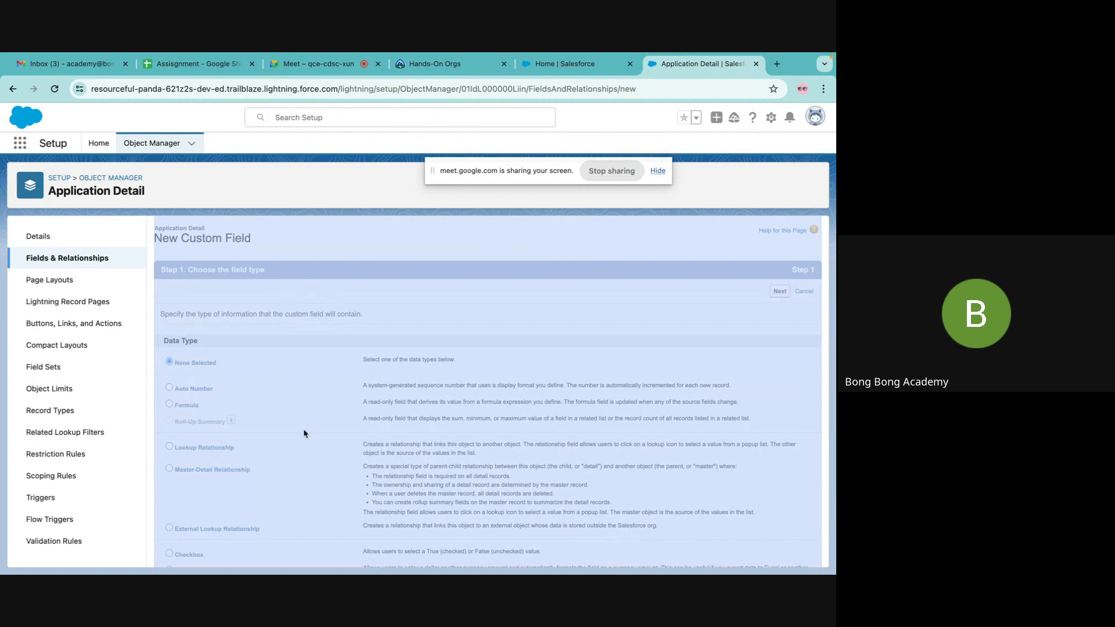
{"action": "scroll", "coordinate": [304, 434], "scroll_direction": "down", "scroll_amount": 5}
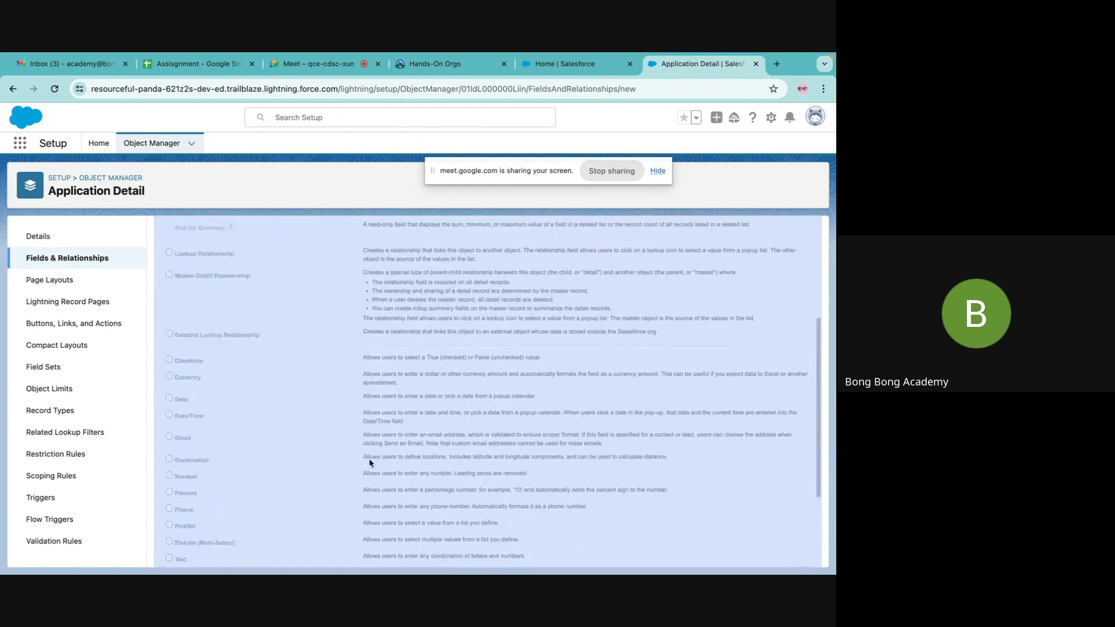
{"action": "scroll", "coordinate": [370, 462], "scroll_direction": "up", "scroll_amount": 1}
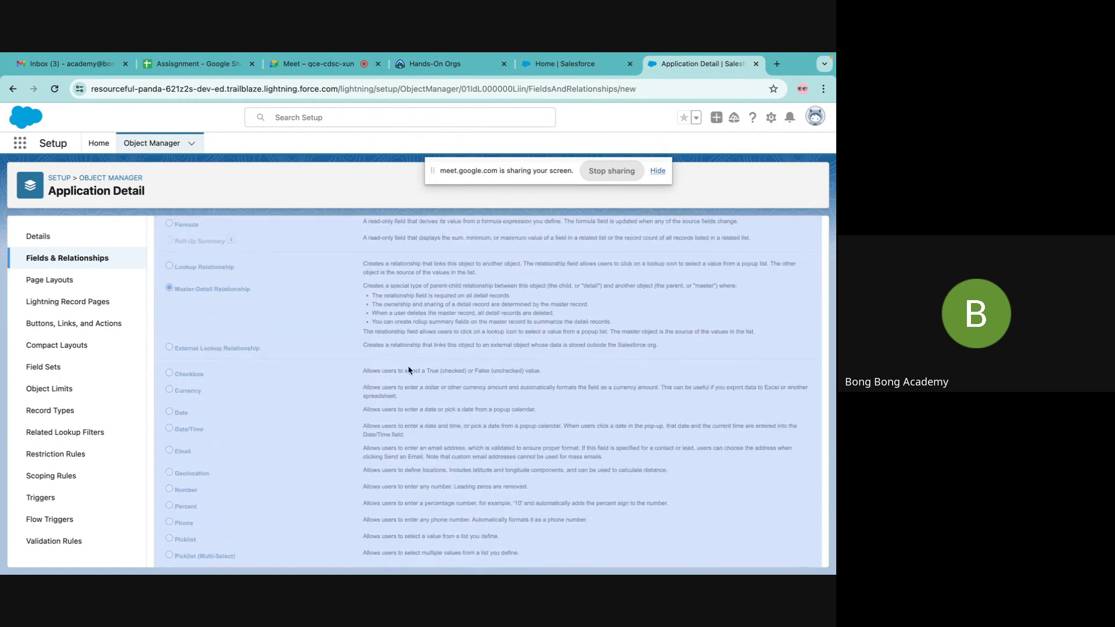
{"action": "scroll", "coordinate": [409, 371], "scroll_direction": "down", "scroll_amount": 4}
{"action": "scroll", "coordinate": [378, 437], "scroll_direction": "up", "scroll_amount": 6}
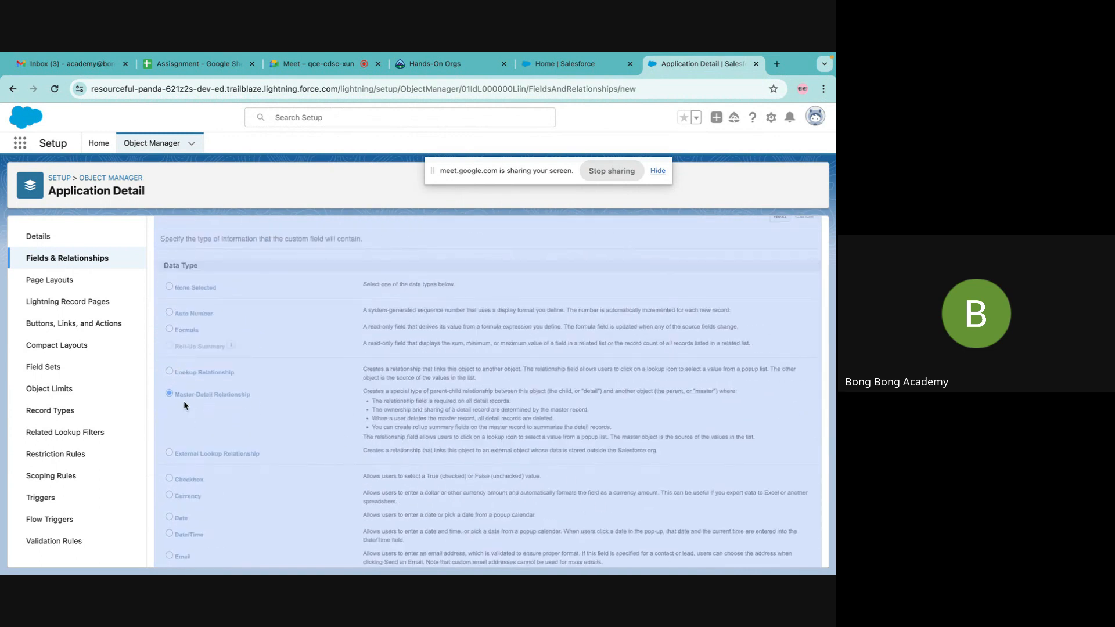
{"action": "scroll", "coordinate": [304, 407], "scroll_direction": "down", "scroll_amount": 6}
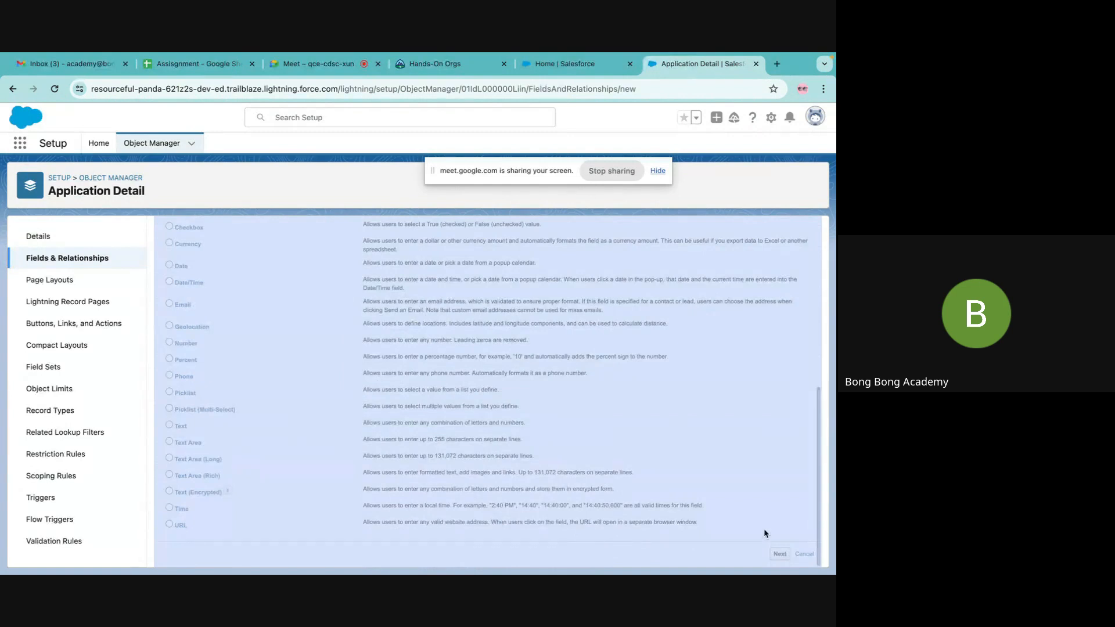
{"action": "left_click", "coordinate": [780, 555]}
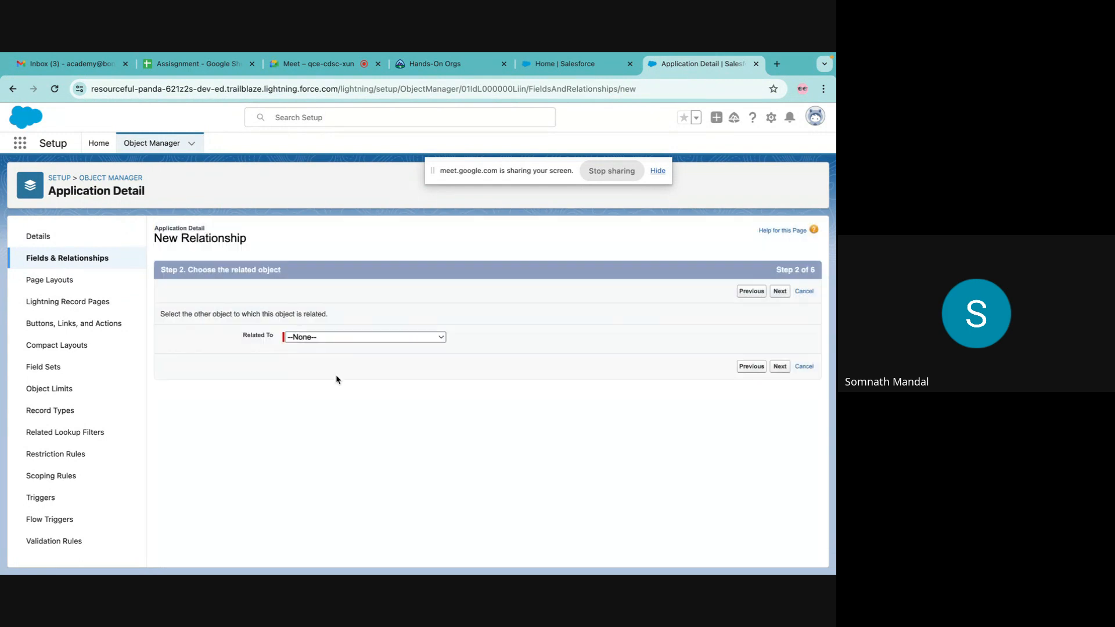
Relate the master-detail field to the Contact object, move the screen-sharing bar out of the way, and continue to the label and name settings
{"action": "left_click", "coordinate": [344, 337]}
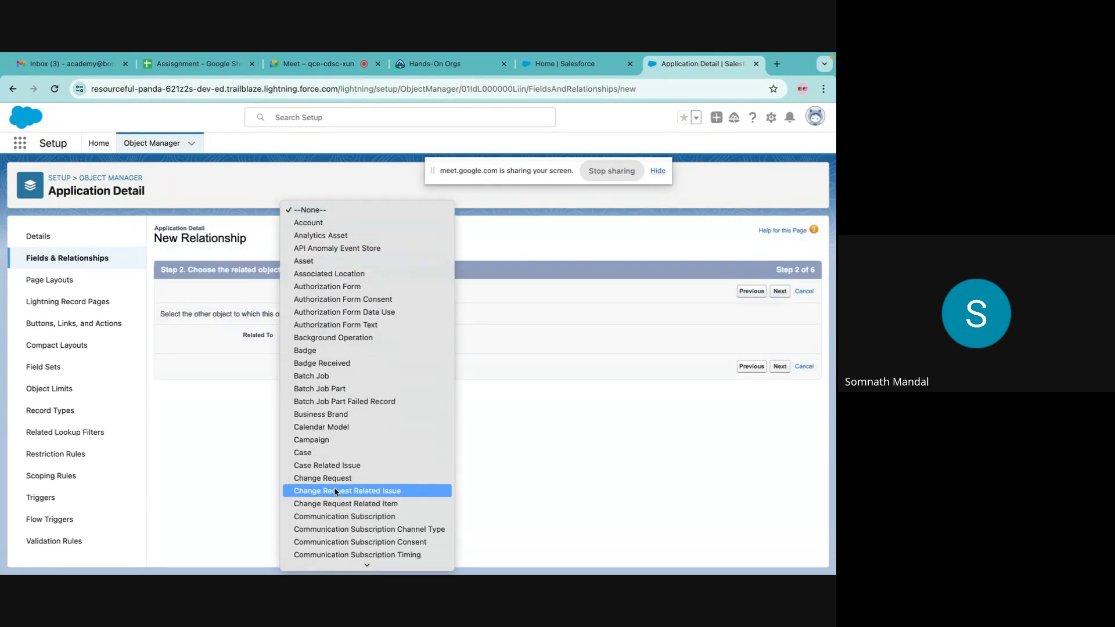
{"action": "scroll", "coordinate": [335, 492], "scroll_direction": "down", "scroll_amount": 5}
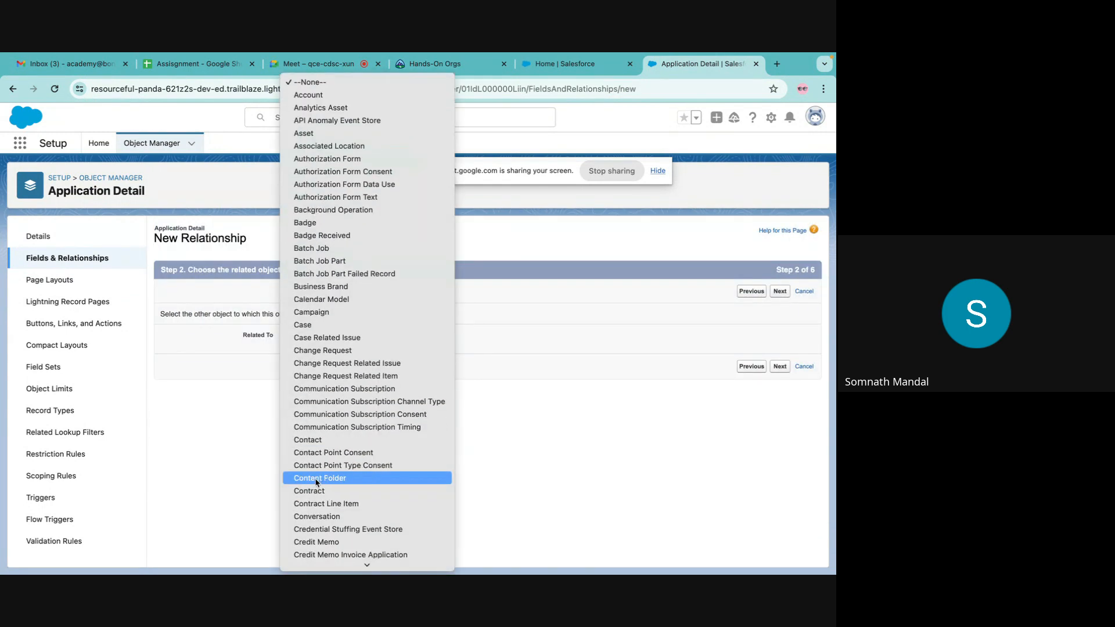
{"action": "left_click", "coordinate": [310, 444]}
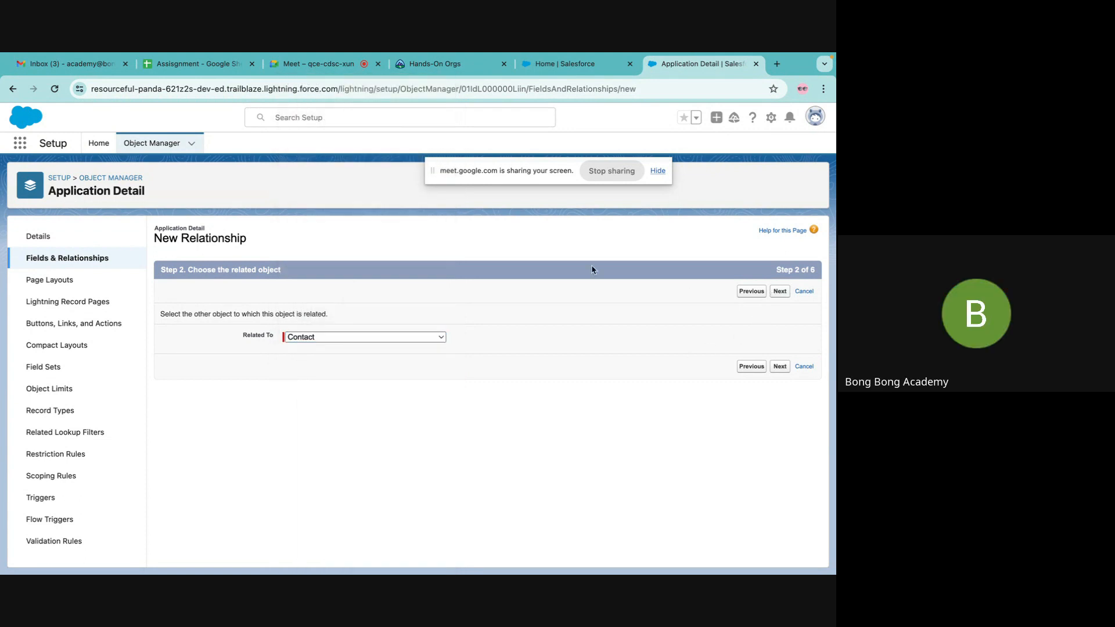
{"action": "left_click_drag", "start_coordinate": [496, 172], "coordinate": [58, 575]}
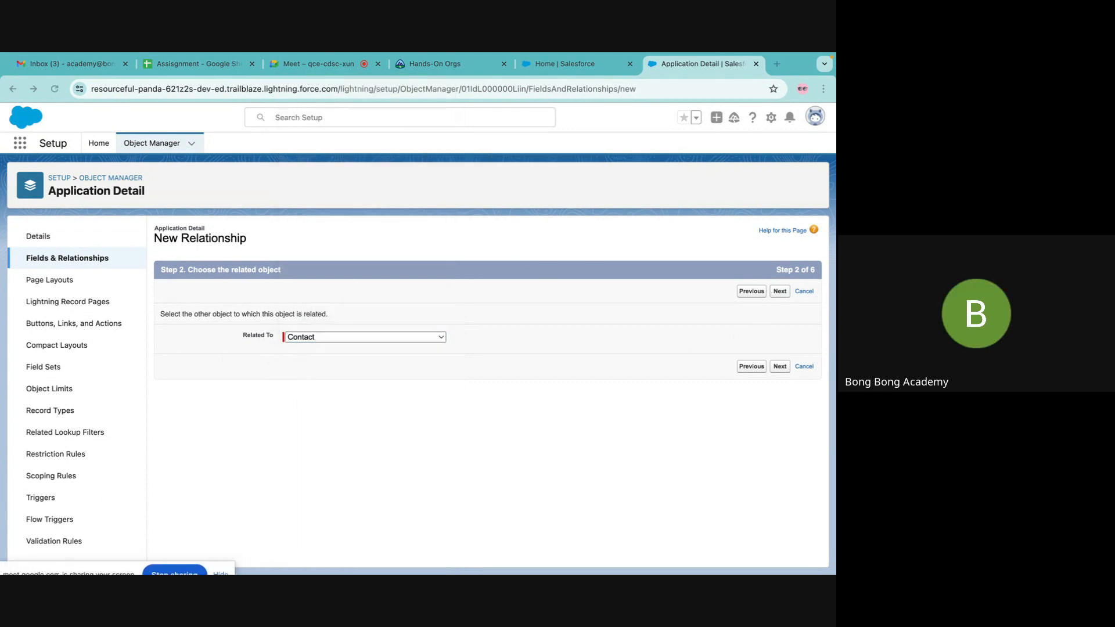
{"action": "left_click", "coordinate": [323, 341]}
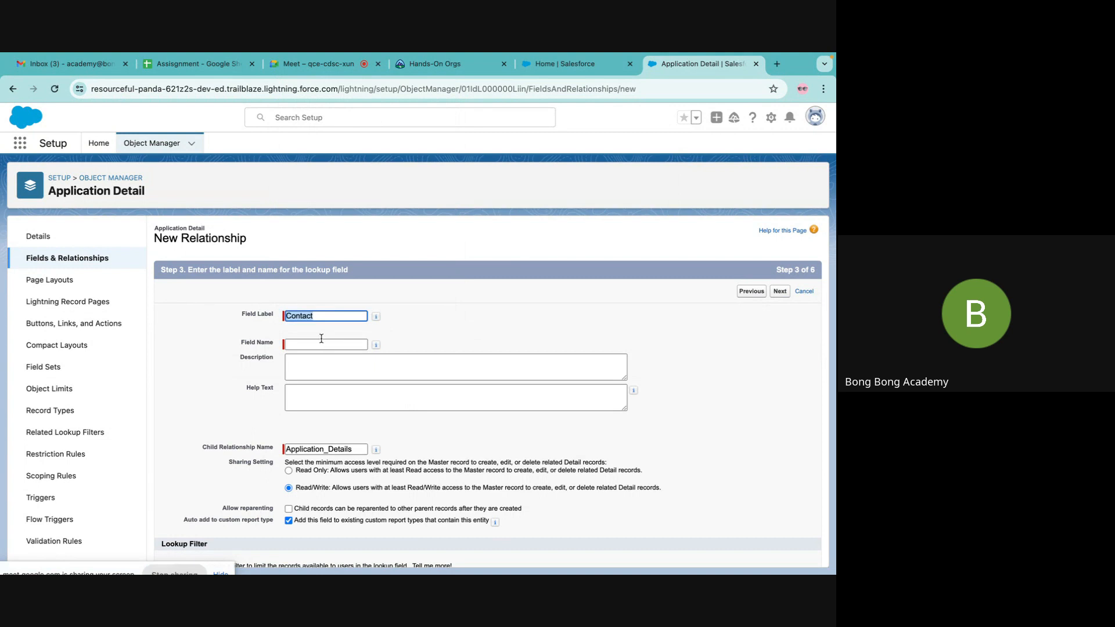
Use "Contact" as the field name, allow child records to be reparented, and continue to field-level security
{"action": "left_click", "coordinate": [321, 341]}
{"action": "scroll", "coordinate": [325, 378], "scroll_direction": "down", "scroll_amount": 1}
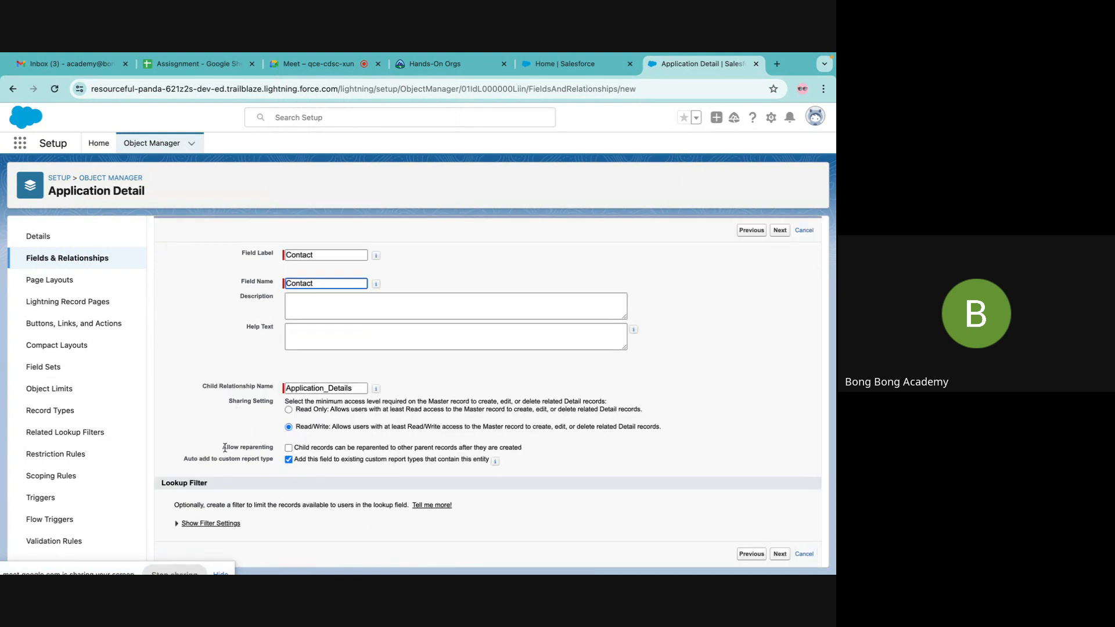
{"action": "left_click_drag", "start_coordinate": [222, 449], "coordinate": [276, 454]}
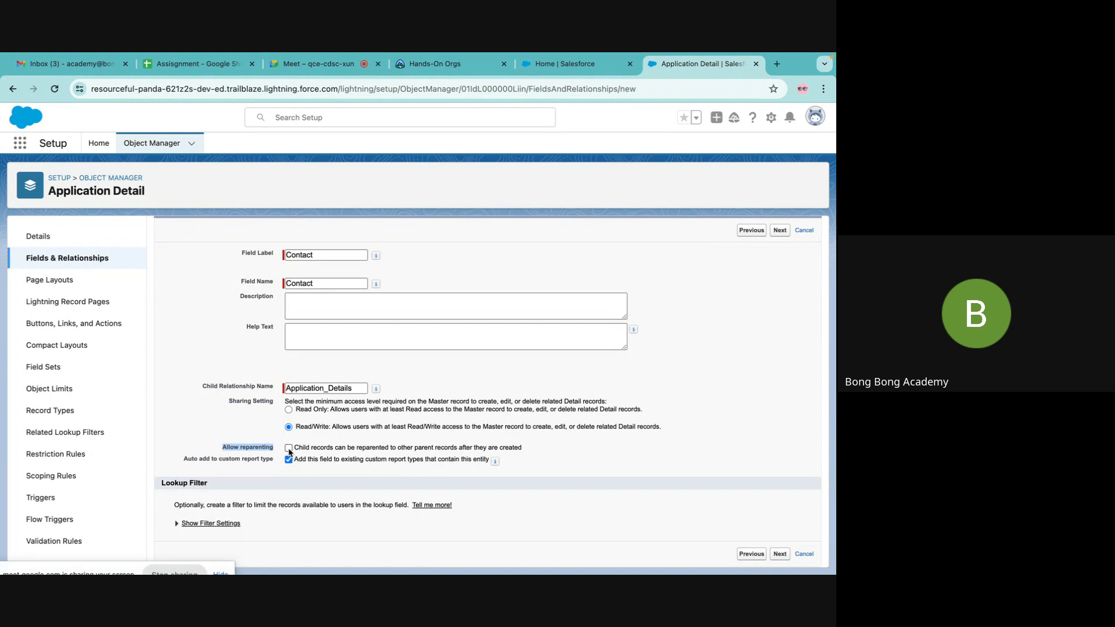
{"action": "left_click", "coordinate": [289, 448]}
{"action": "left_click", "coordinate": [779, 554]}
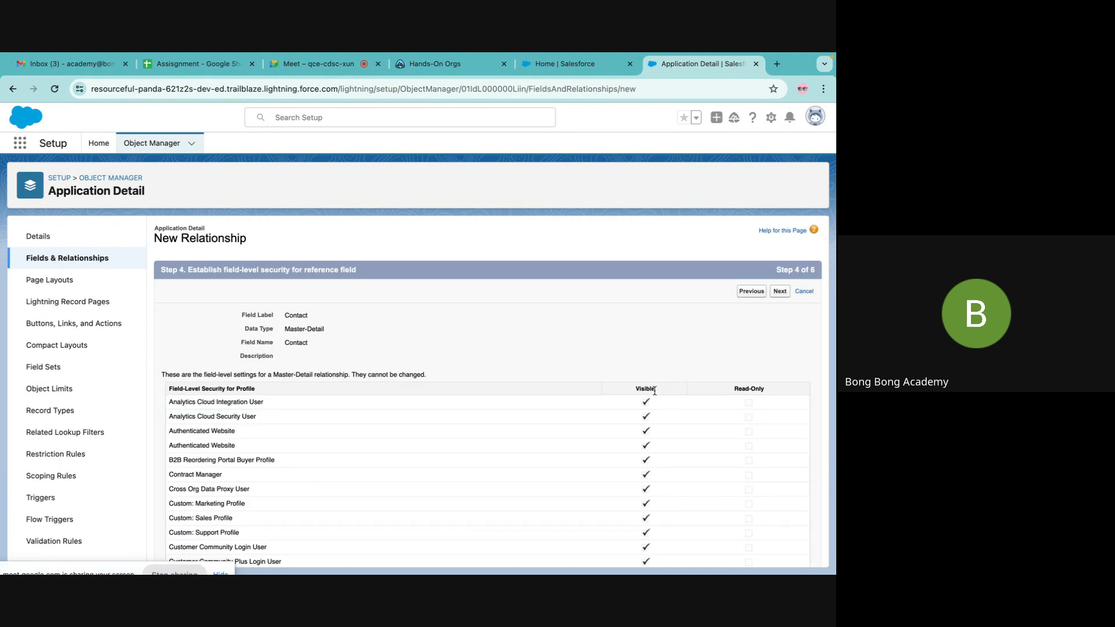
Accept the default security, page layout and related list settings and try to save the Contact master-detail field
{"action": "left_click", "coordinate": [780, 291]}
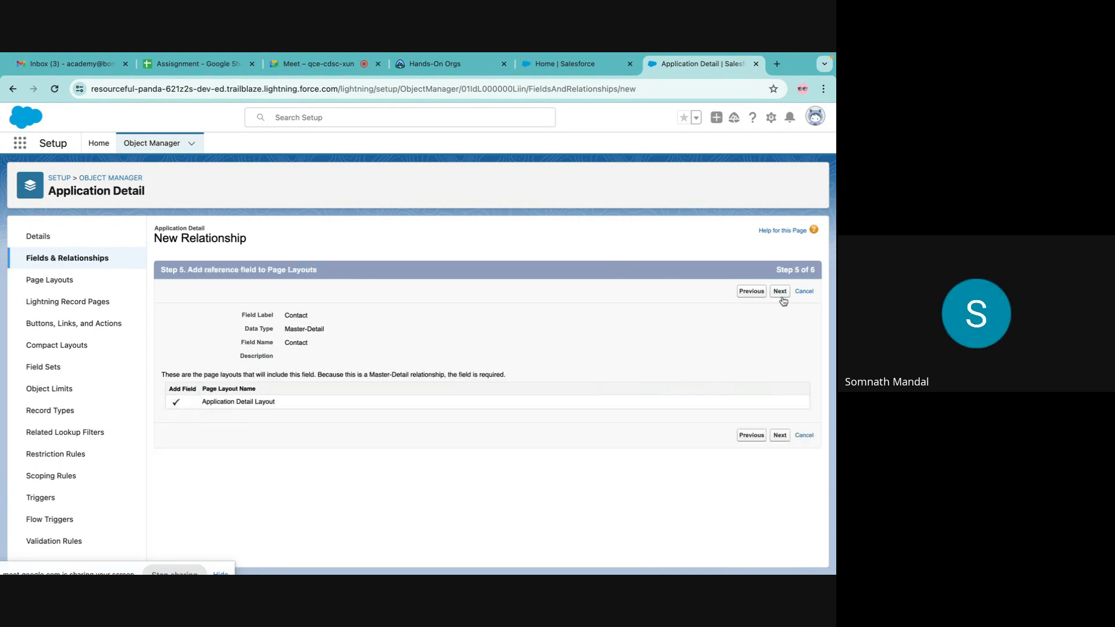
{"action": "left_click", "coordinate": [780, 291]}
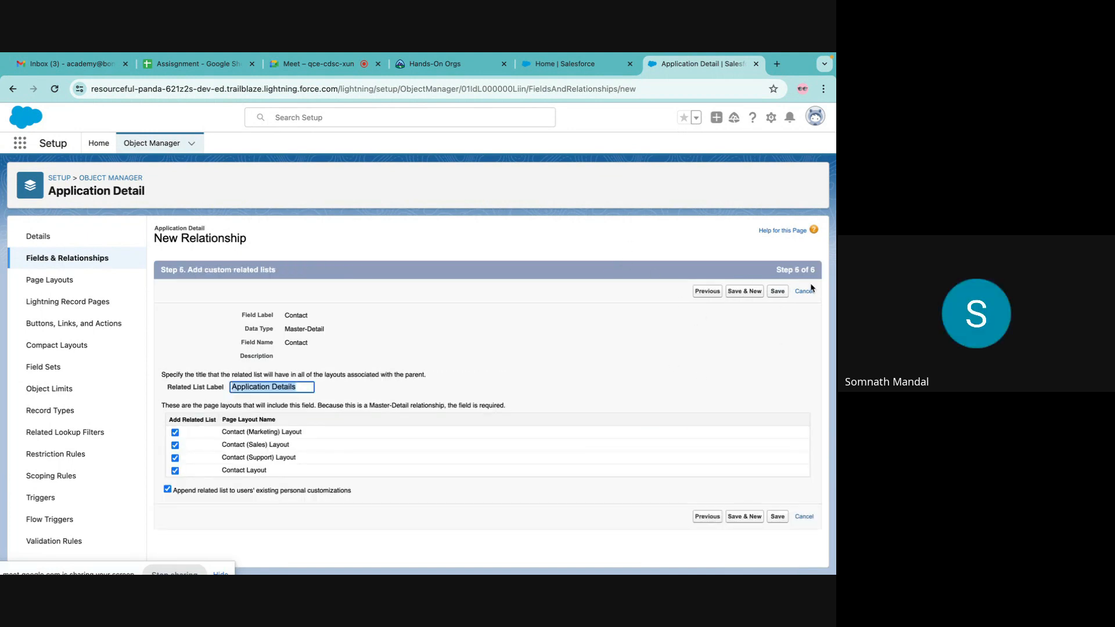
{"action": "left_click", "coordinate": [782, 292]}
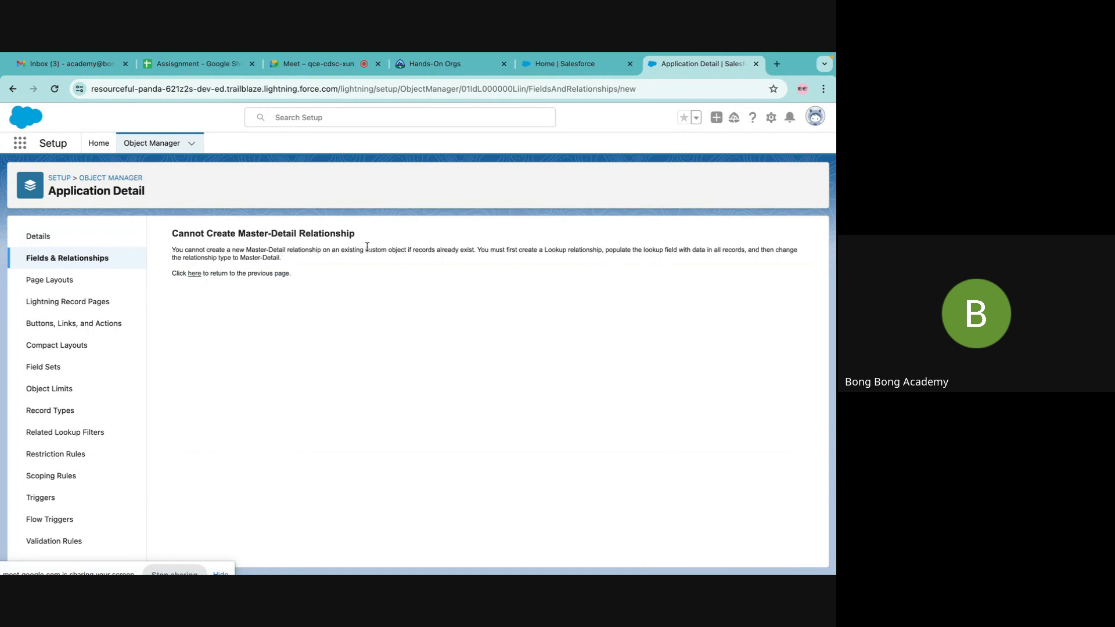
Read the page's explanation of the requirements for adding a master-detail relationship to an existing custom object
{"action": "left_click_drag", "start_coordinate": [368, 249], "coordinate": [757, 253]}
{"action": "left_click", "coordinate": [482, 270]}
{"action": "left_click", "coordinate": [607, 251]}
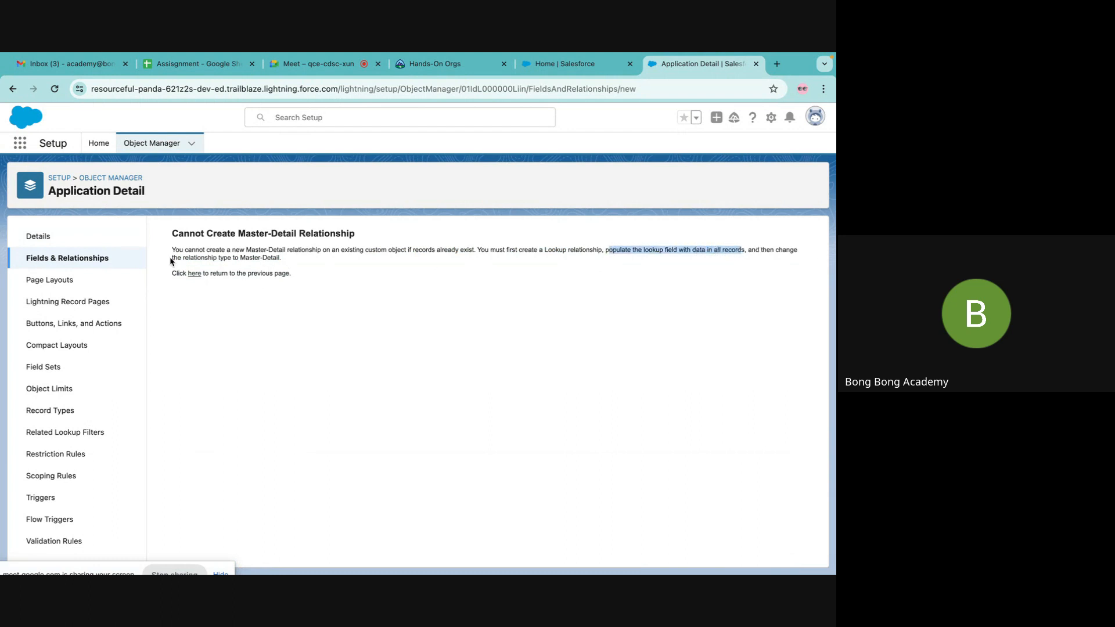
{"action": "left_click_drag", "start_coordinate": [169, 256], "coordinate": [313, 264]}
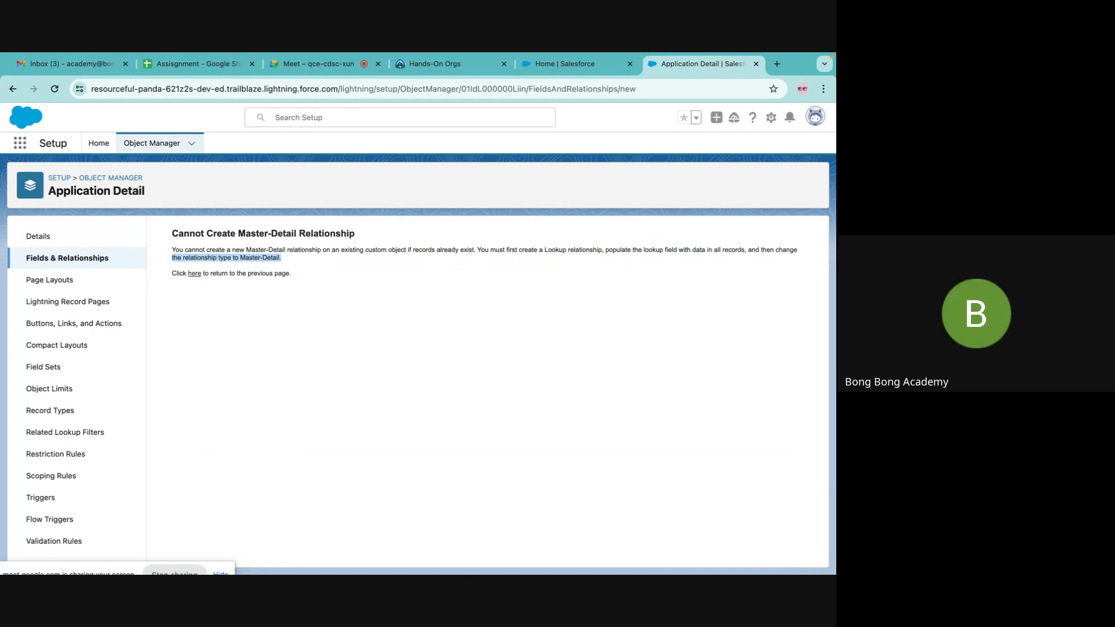
Switch to Excel, review the Lookup and Master-Detail comparison rows, and return to the Salesforce page in Chrome
{"action": "mouse_move", "coordinate": [720, 562]}
{"action": "left_click", "coordinate": [694, 548]}
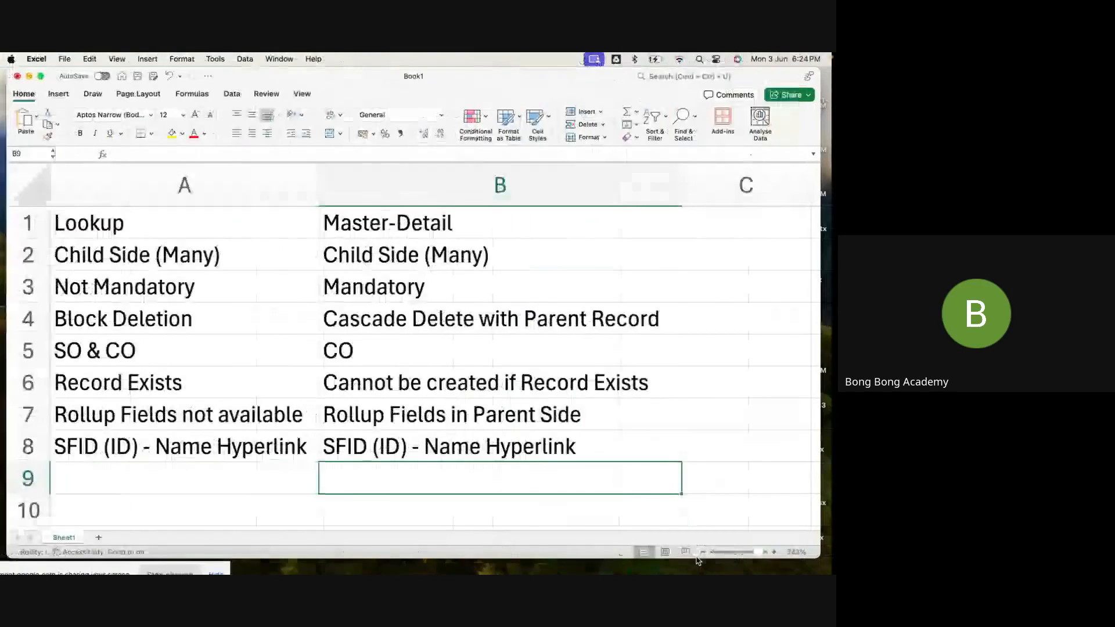
{"action": "left_click", "coordinate": [341, 233]}
{"action": "left_click", "coordinate": [144, 236]}
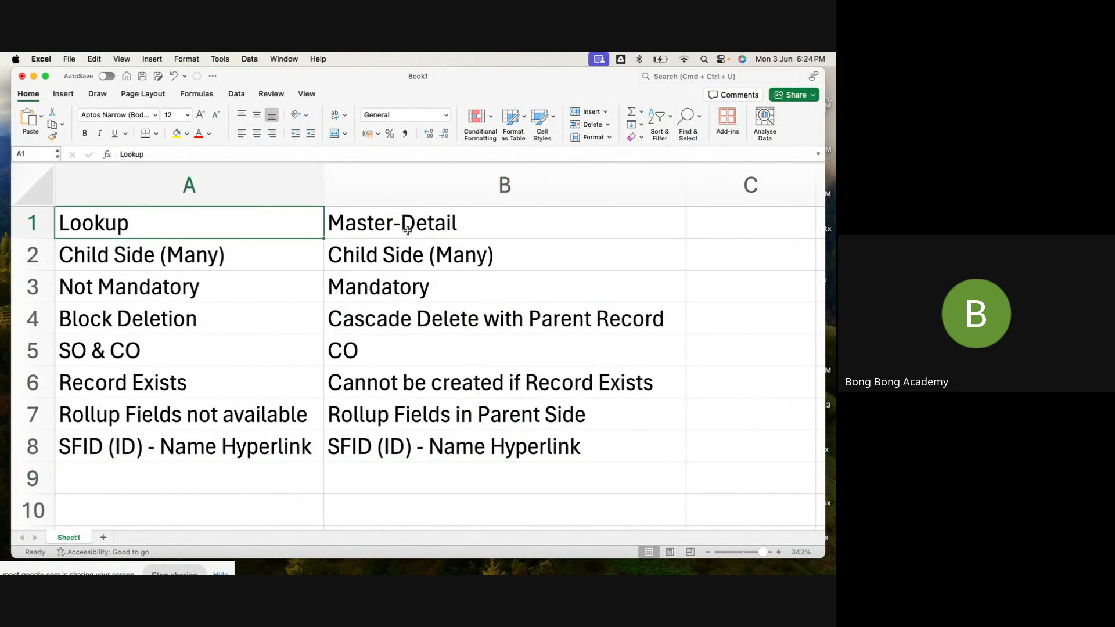
{"action": "left_click", "coordinate": [407, 230]}
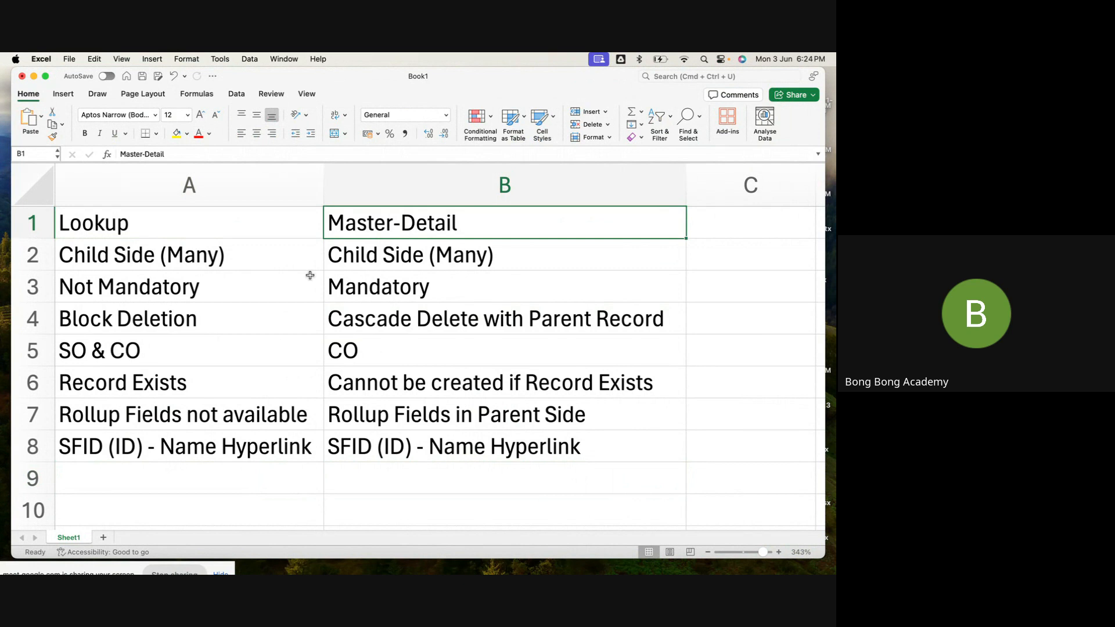
{"action": "left_click", "coordinate": [373, 295]}
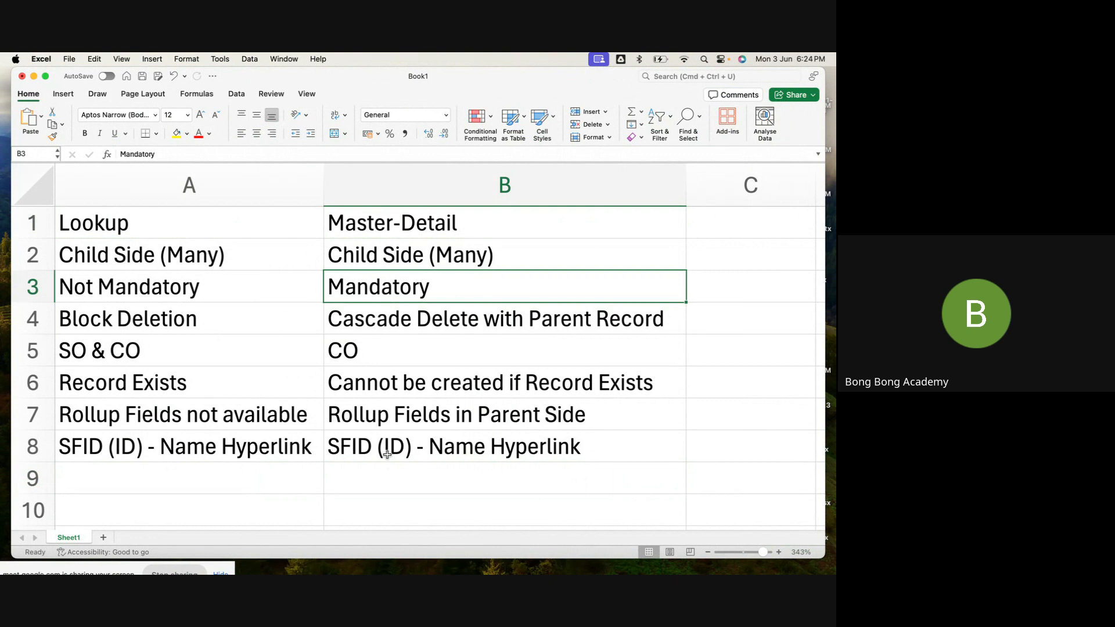
{"action": "mouse_move", "coordinate": [166, 570]}
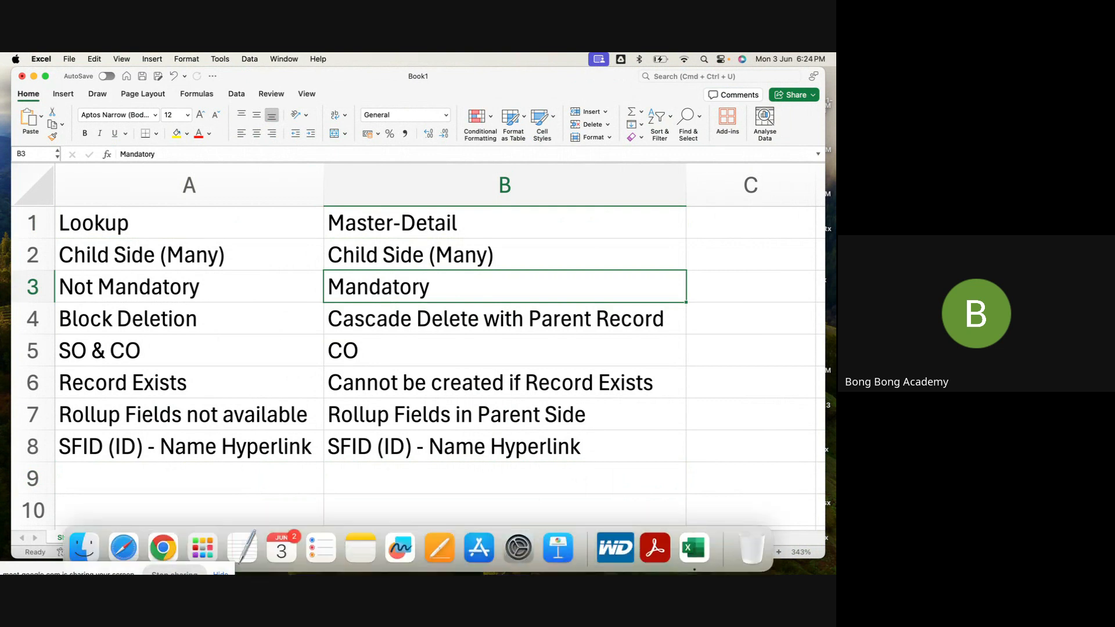
{"action": "left_click", "coordinate": [161, 550]}
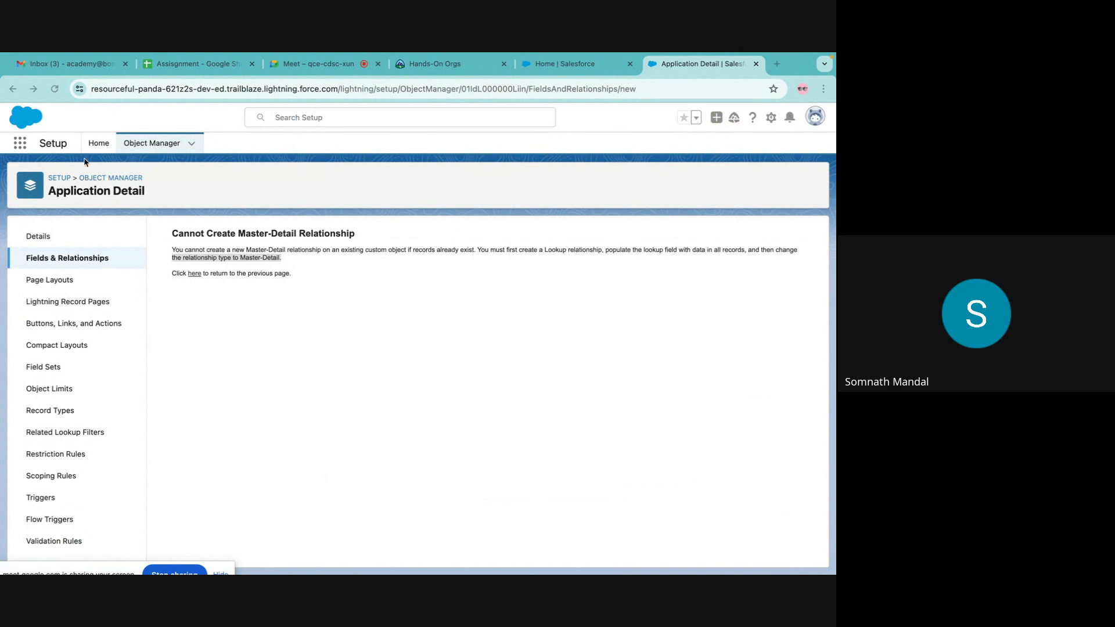
Search all apps and items for "appli" and open the Application Details records
{"action": "left_click", "coordinate": [21, 146]}
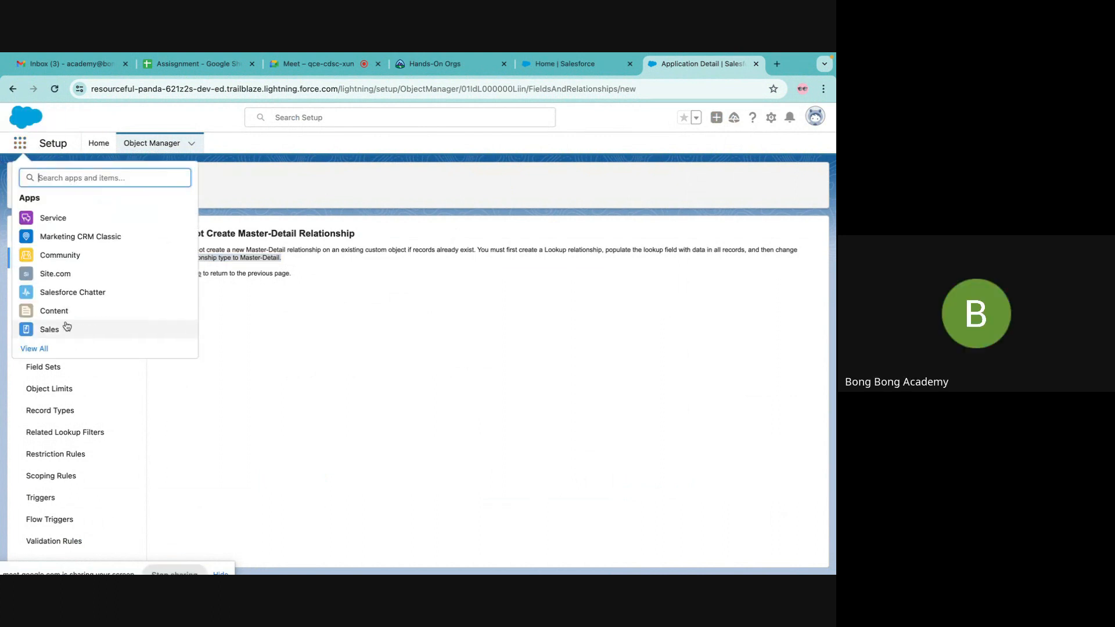
{"action": "left_click", "coordinate": [34, 348]}
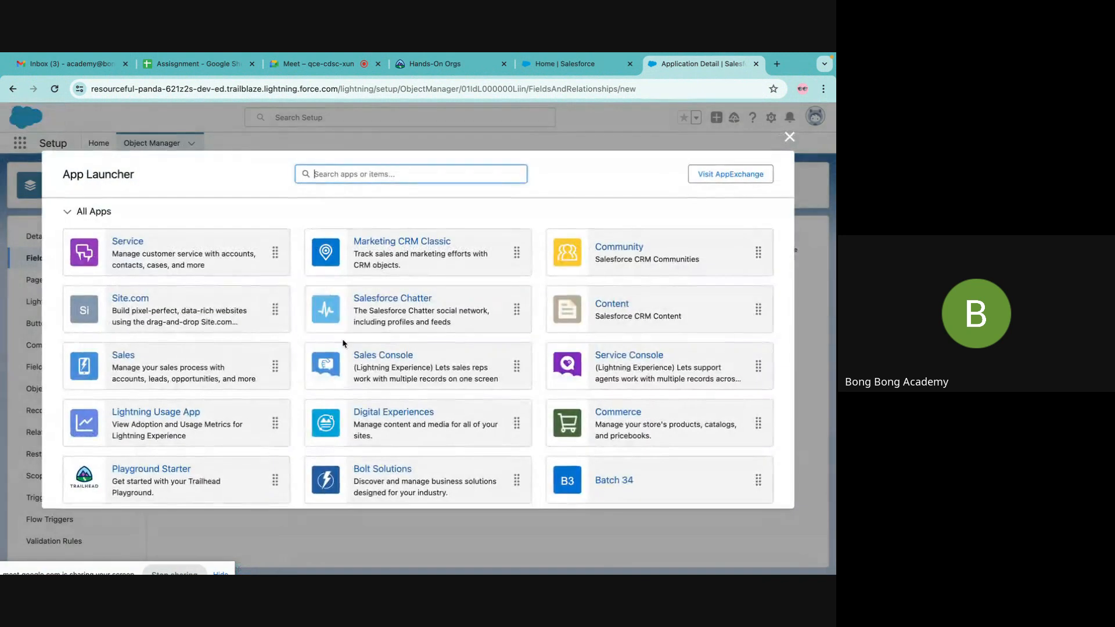
{"action": "scroll", "coordinate": [343, 340], "scroll_direction": "down", "scroll_amount": 4}
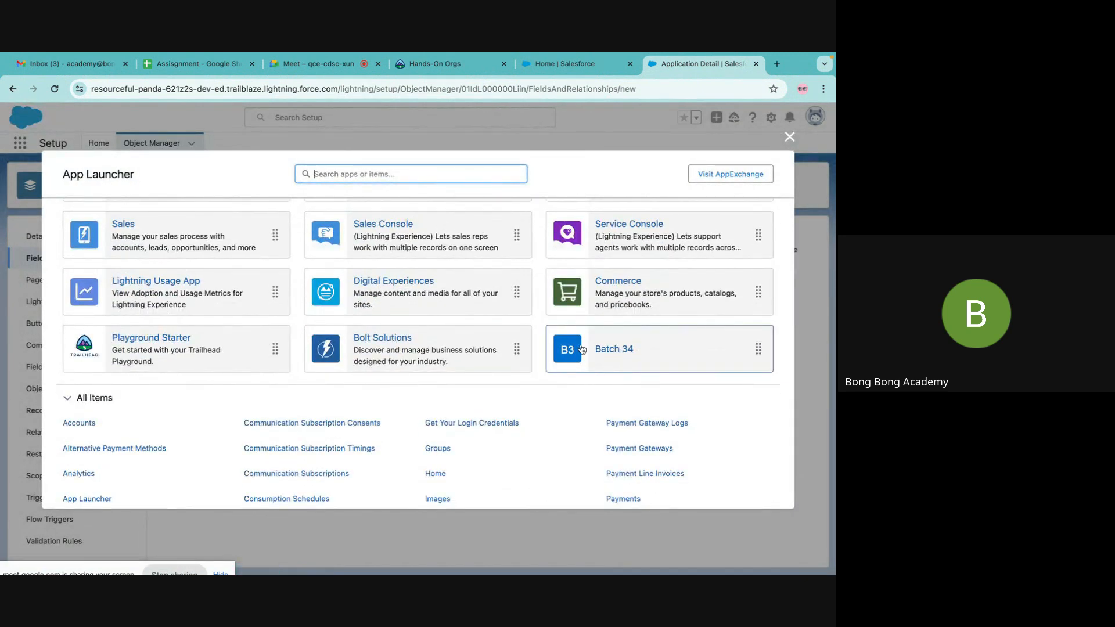
{"action": "scroll", "coordinate": [581, 349], "scroll_direction": "up", "scroll_amount": 2}
{"action": "type", "text": "ap"}
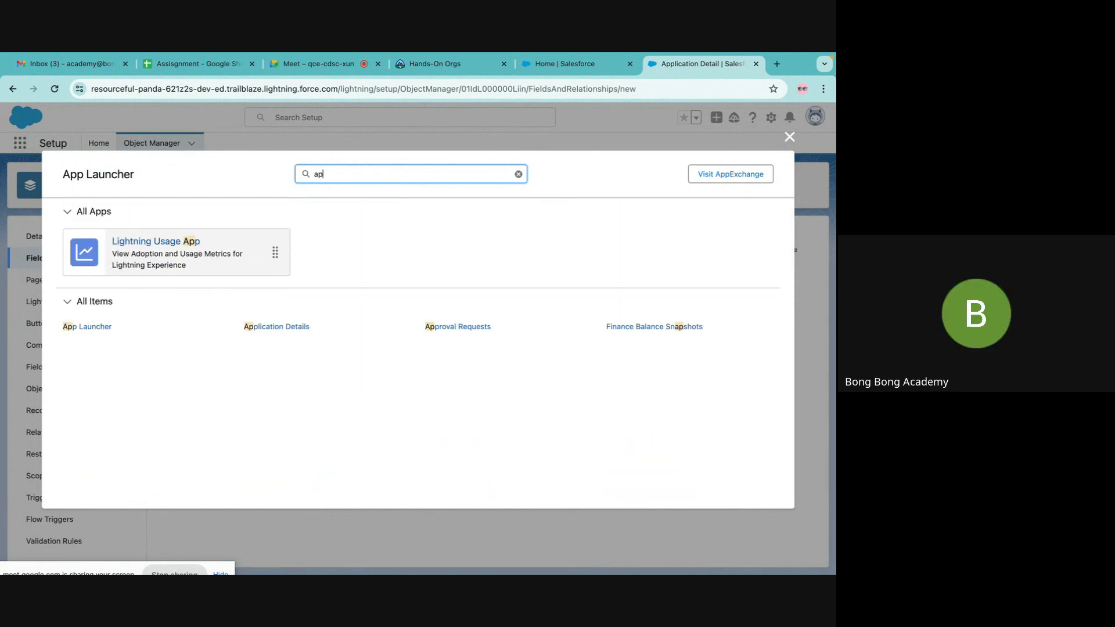
{"action": "type", "text": "pli"}
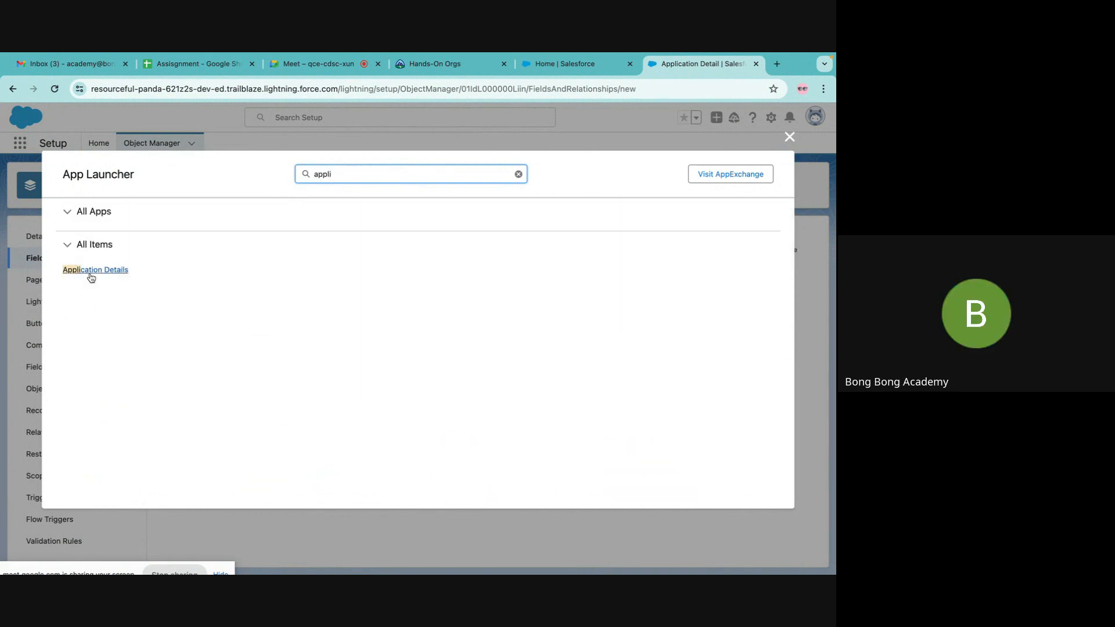
{"action": "left_click", "coordinate": [88, 274]}
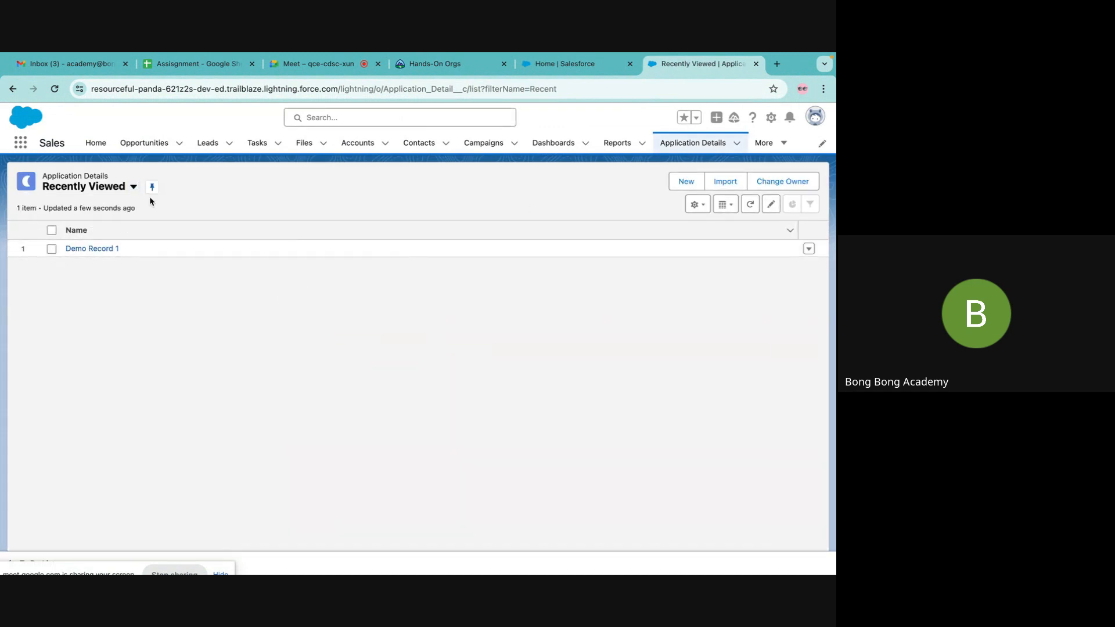
Switch Application Details to the All list view, pin that view, and delete the record Demo Record 1
{"action": "left_click", "coordinate": [133, 187]}
{"action": "left_click", "coordinate": [86, 229]}
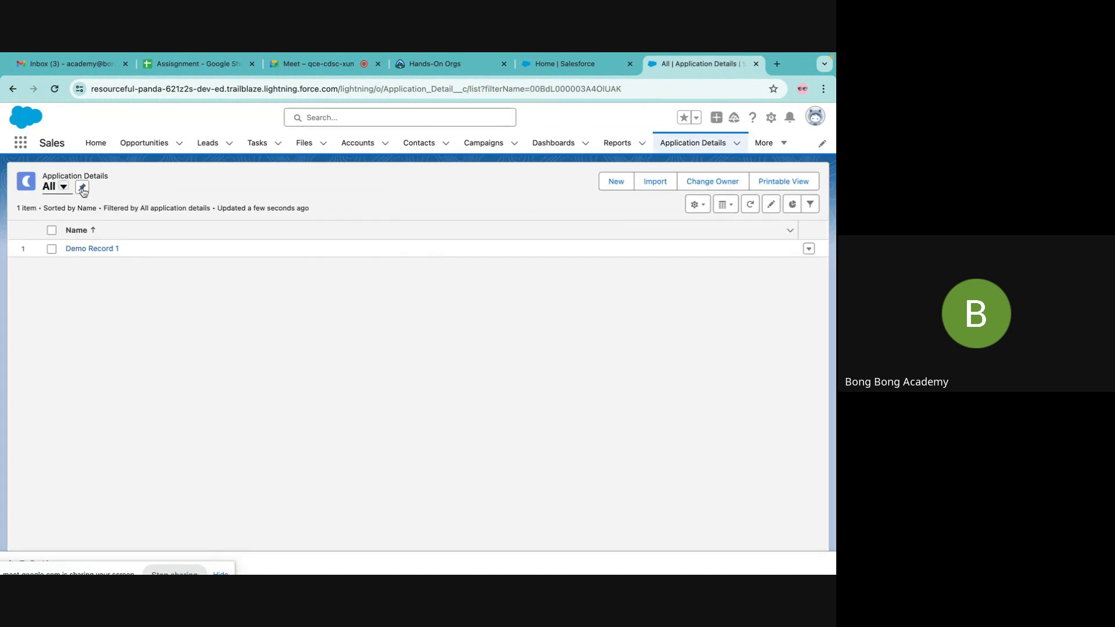
{"action": "left_click", "coordinate": [82, 186]}
{"action": "left_click", "coordinate": [809, 249]}
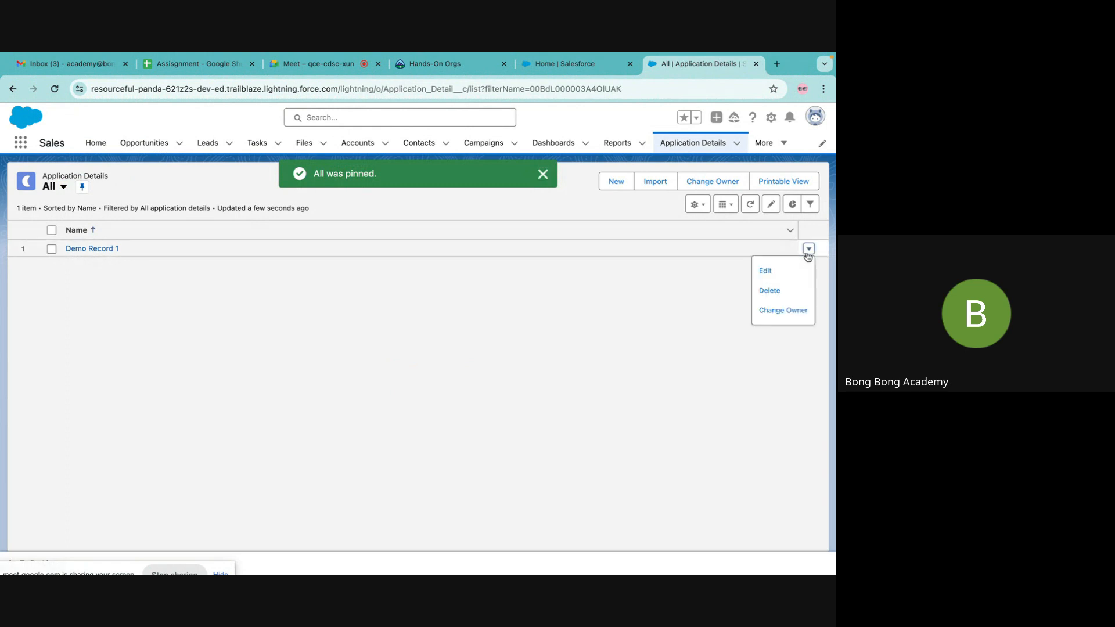
{"action": "left_click", "coordinate": [766, 287]}
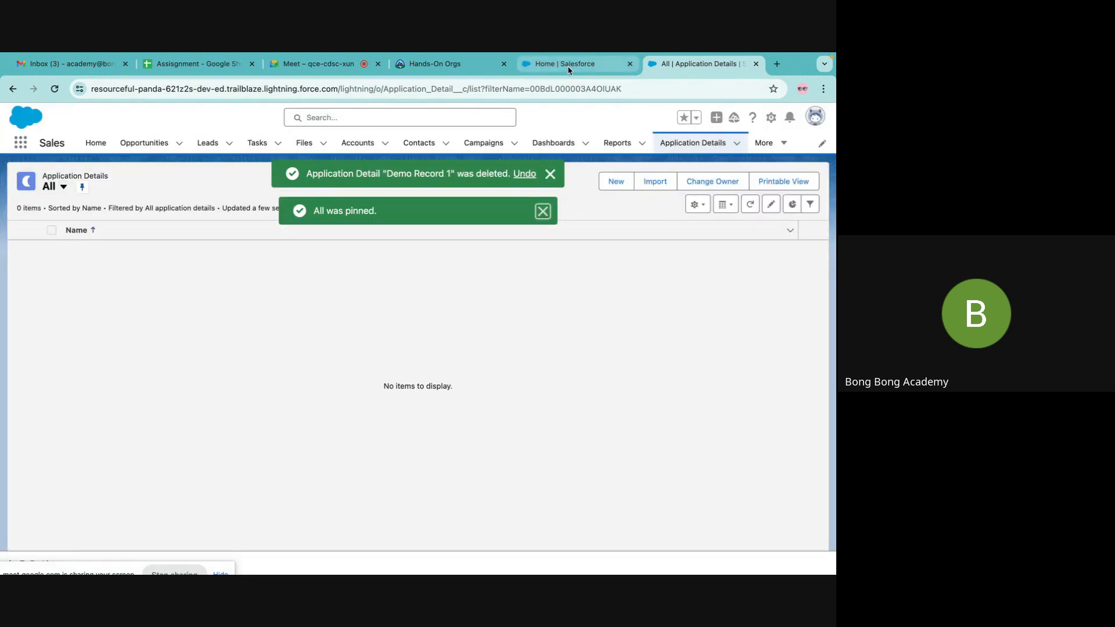
Open Setup from the Application Details list and go to the Application Detail object's fields and relationships
{"action": "left_click", "coordinate": [561, 65]}
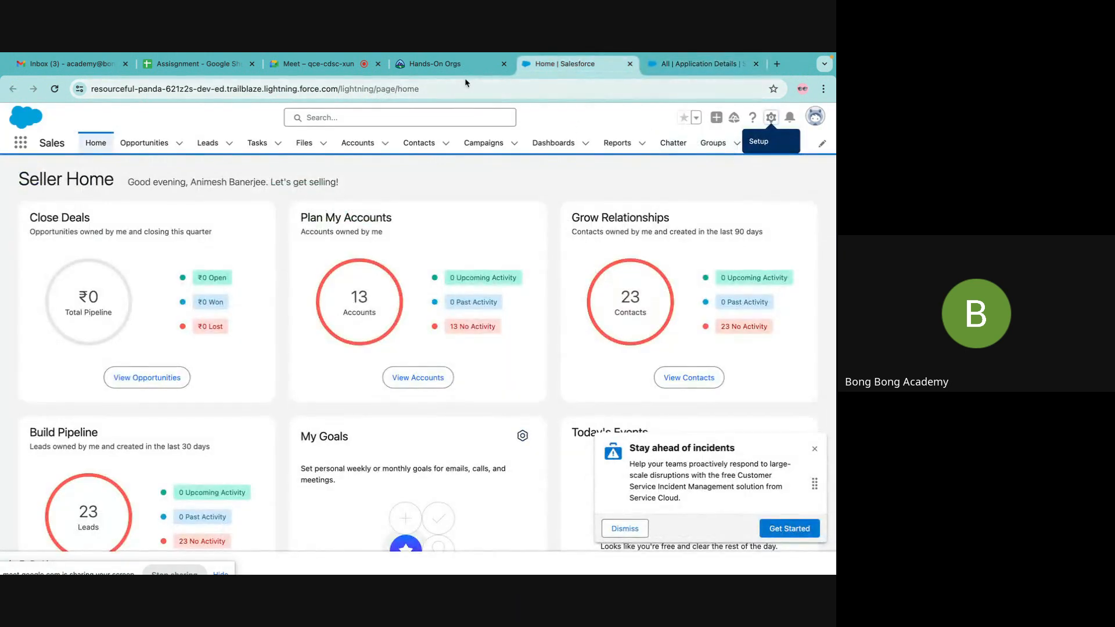
{"action": "left_click", "coordinate": [772, 118]}
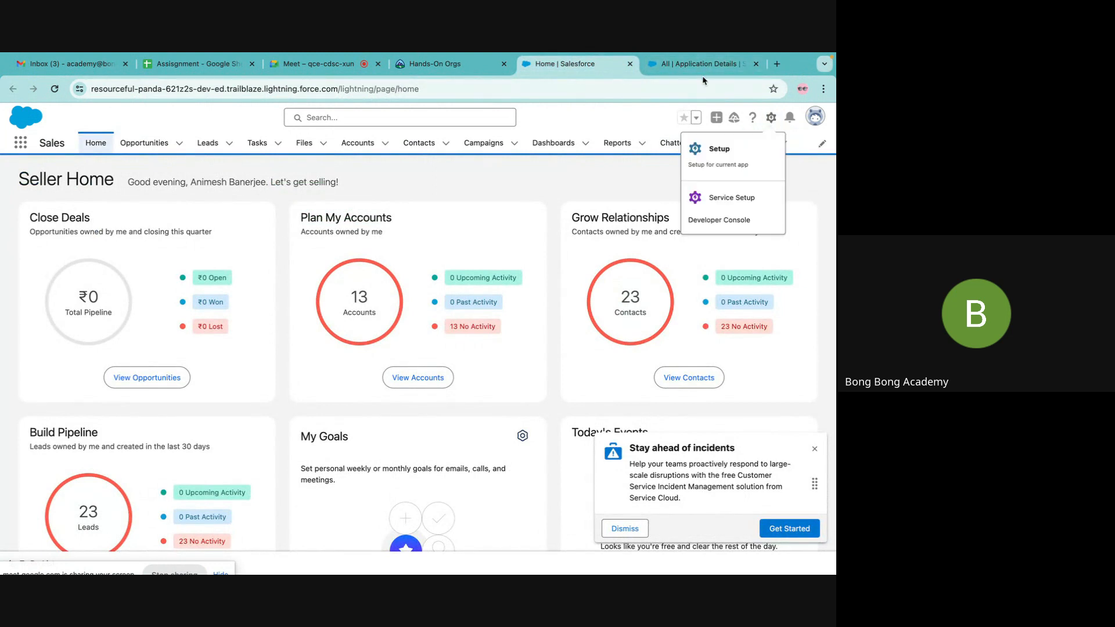
{"action": "left_click", "coordinate": [700, 64]}
{"action": "left_click", "coordinate": [771, 118]}
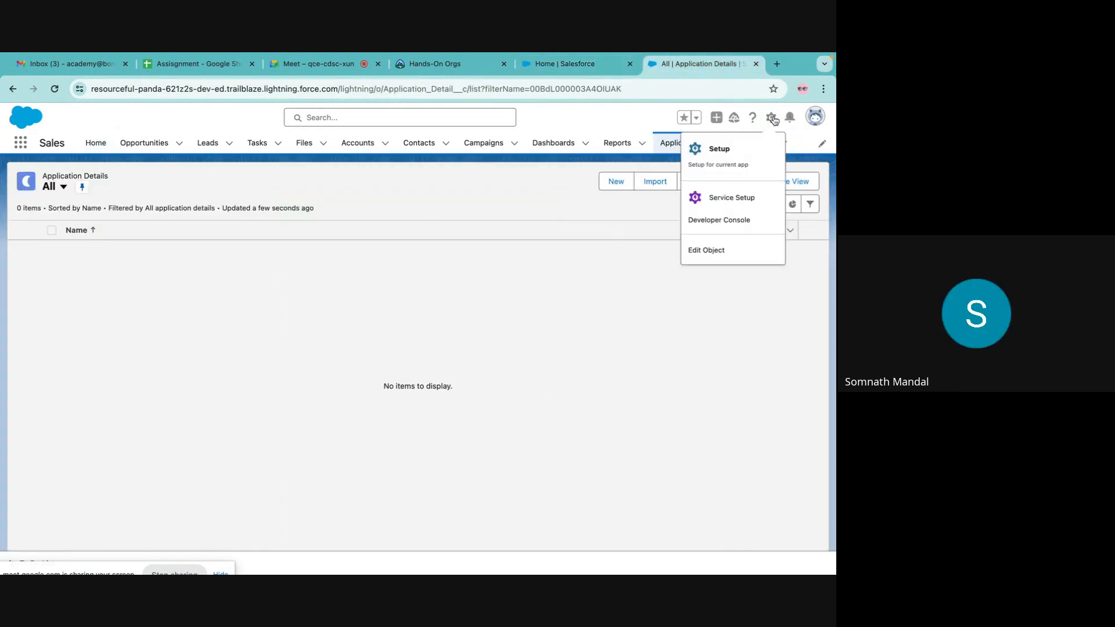
{"action": "left_click", "coordinate": [743, 150]}
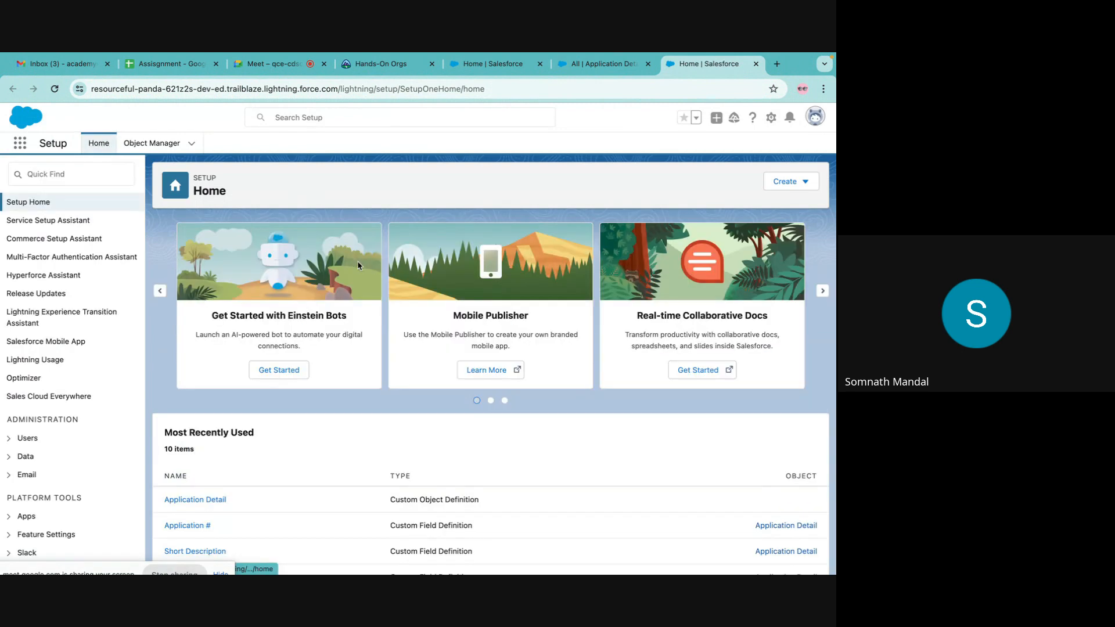
{"action": "left_click", "coordinate": [152, 143]}
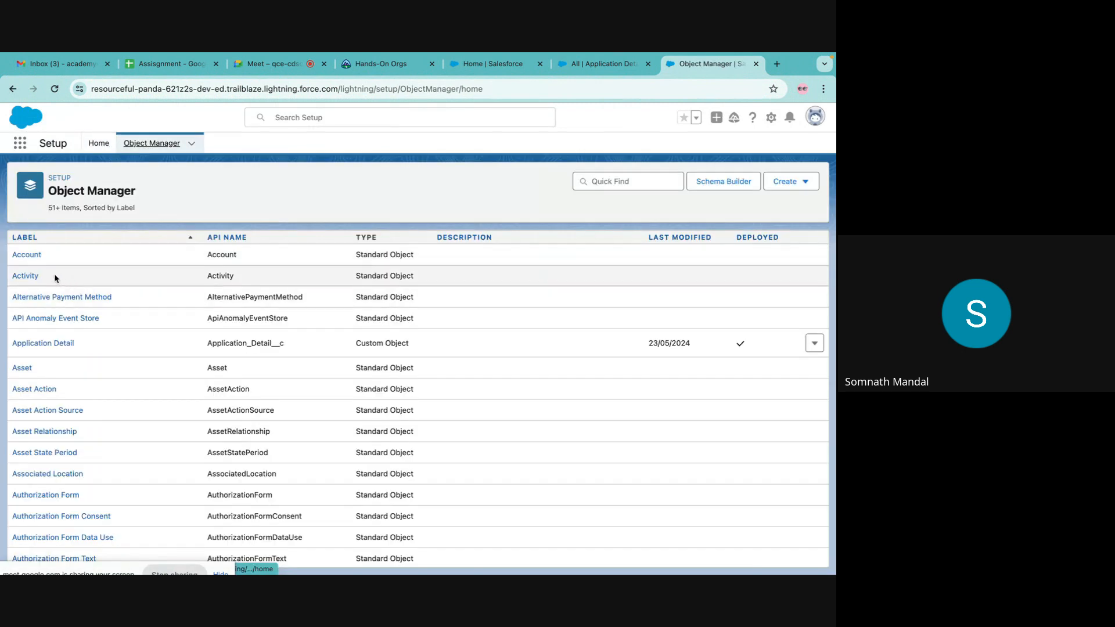
{"action": "left_click", "coordinate": [62, 343]}
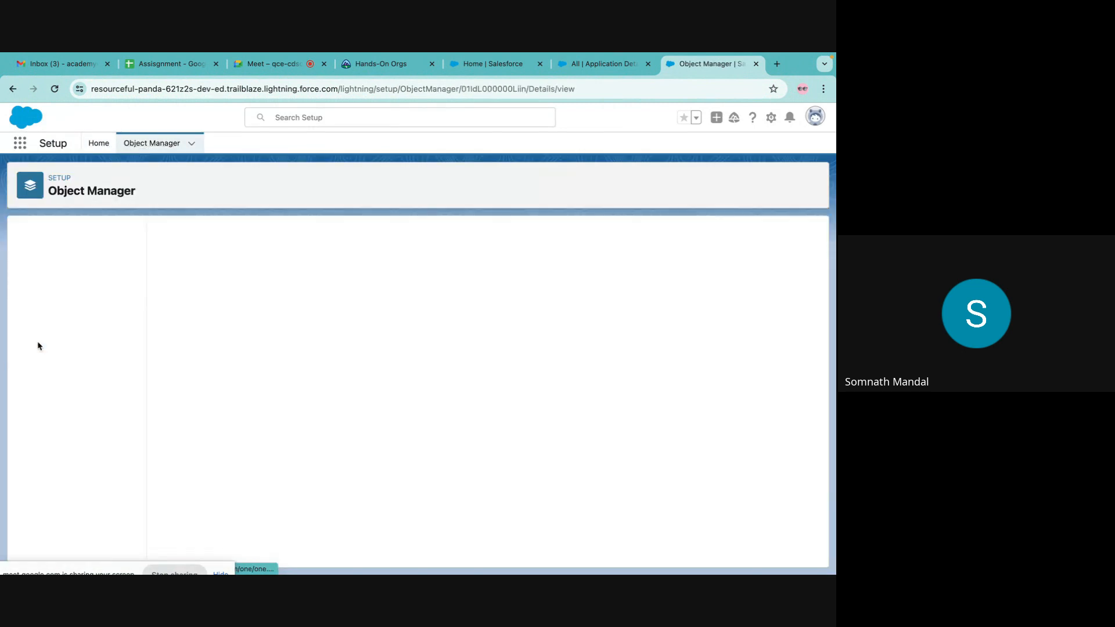
{"action": "left_click", "coordinate": [53, 259]}
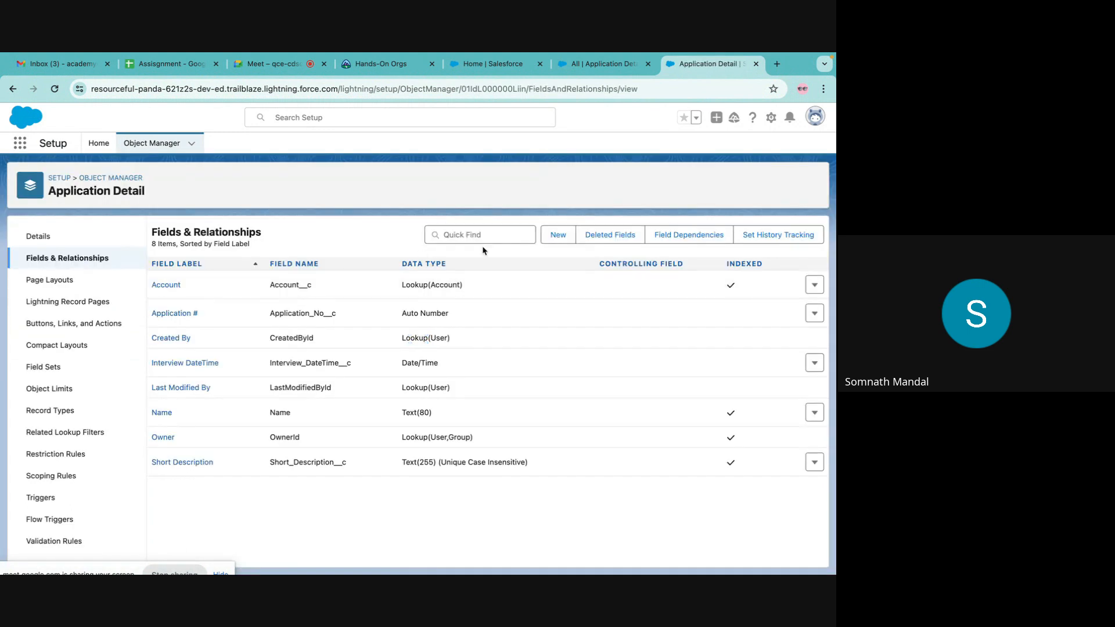
Start a new custom field on Application Detail, choose Master-Detail Relationship as its data type, and continue
{"action": "left_click", "coordinate": [553, 234]}
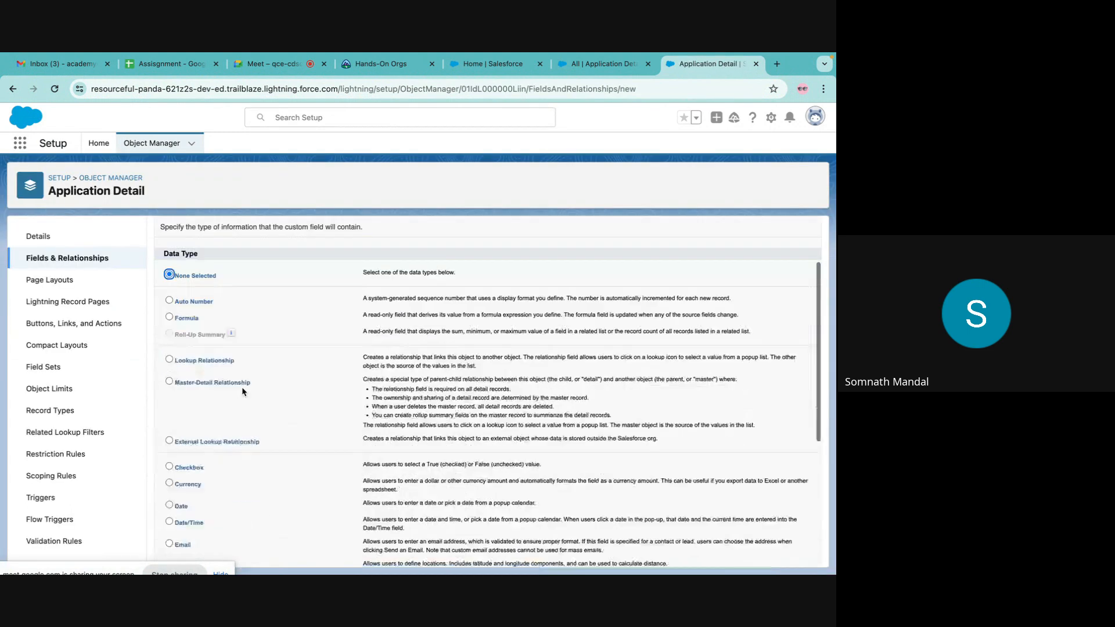
{"action": "scroll", "coordinate": [241, 386], "scroll_direction": "down", "scroll_amount": 3}
{"action": "scroll", "coordinate": [235, 404], "scroll_direction": "down", "scroll_amount": 5}
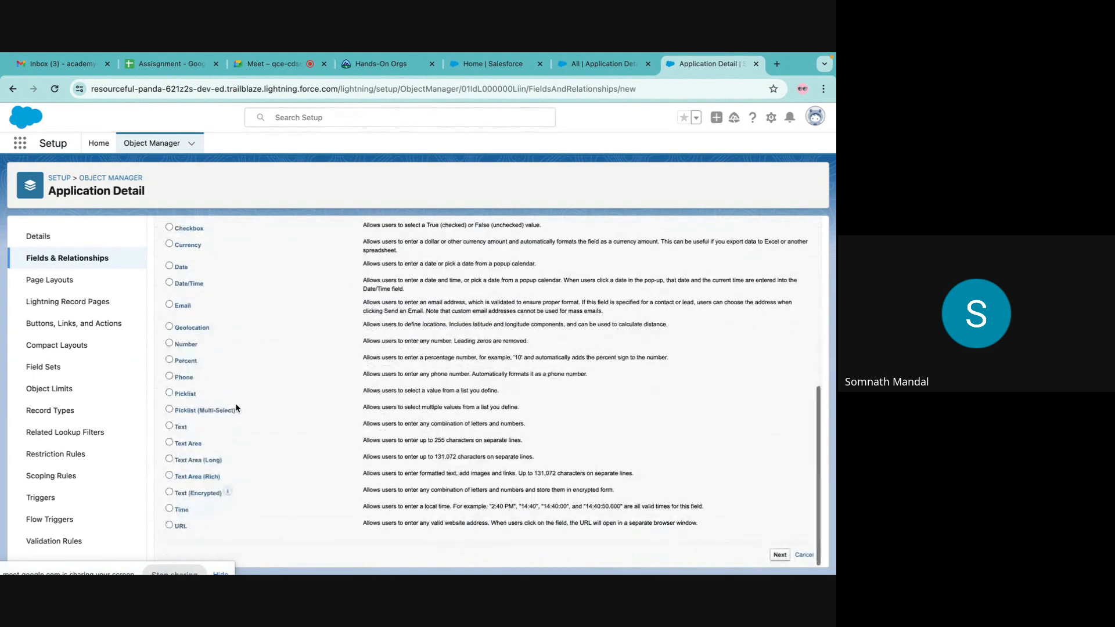
{"action": "scroll", "coordinate": [235, 403], "scroll_direction": "up", "scroll_amount": 10}
{"action": "scroll", "coordinate": [237, 408], "scroll_direction": "down", "scroll_amount": 2}
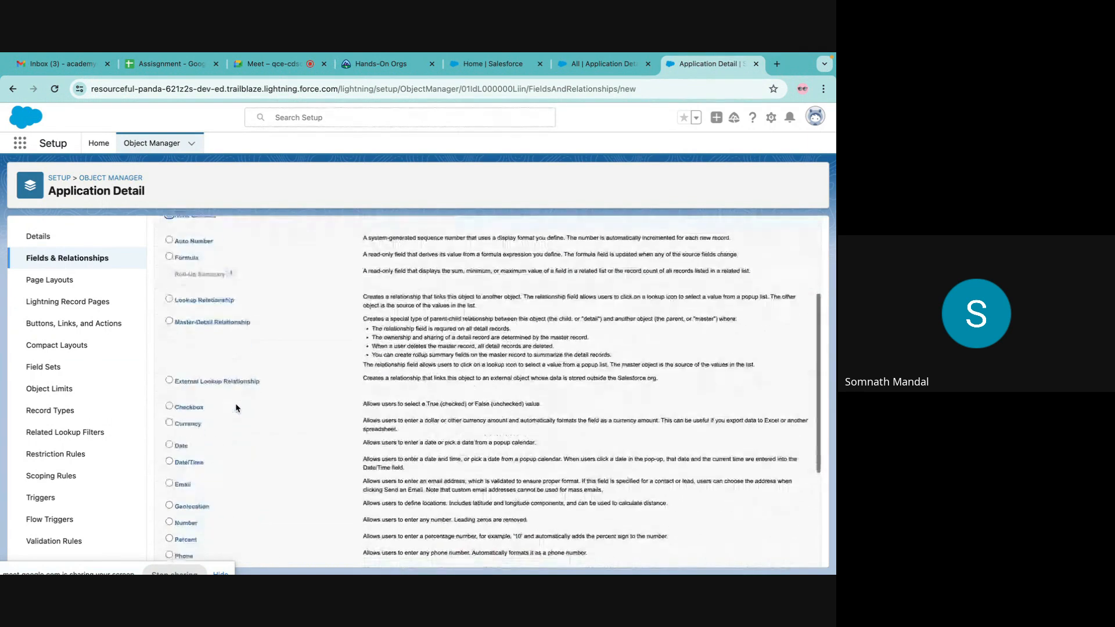
{"action": "left_click", "coordinate": [192, 322]}
{"action": "scroll", "coordinate": [479, 440], "scroll_direction": "down", "scroll_amount": 3}
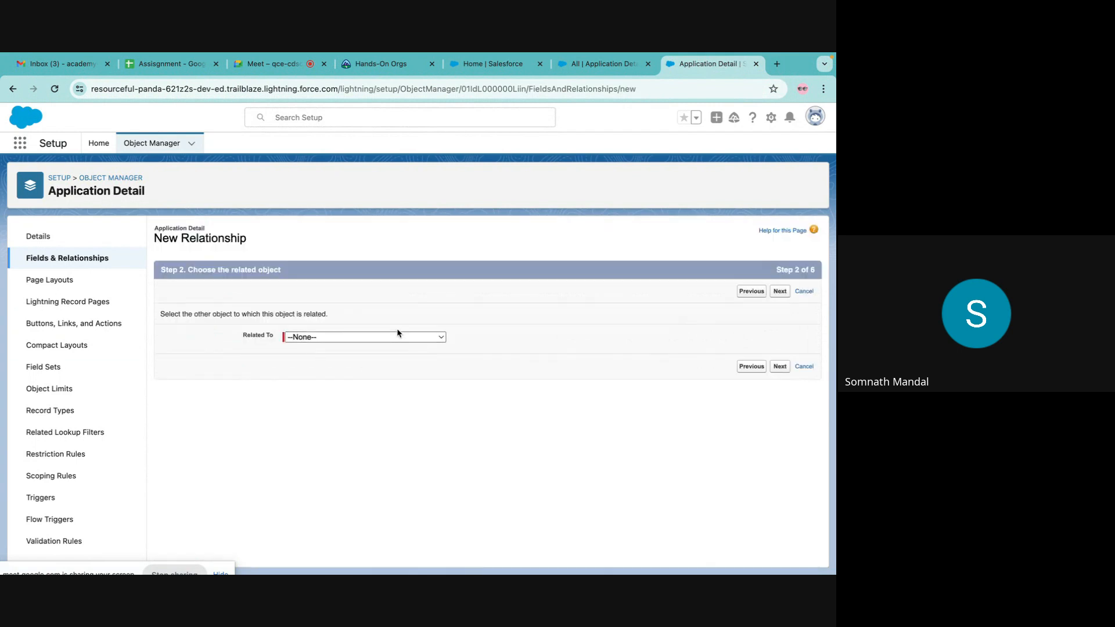
Choose Contact as the related object for the master-detail field and continue to its label and name settings
{"action": "left_click", "coordinate": [394, 336]}
{"action": "scroll", "coordinate": [372, 413], "scroll_direction": "down", "scroll_amount": 2}
{"action": "scroll", "coordinate": [370, 413], "scroll_direction": "down", "scroll_amount": 3}
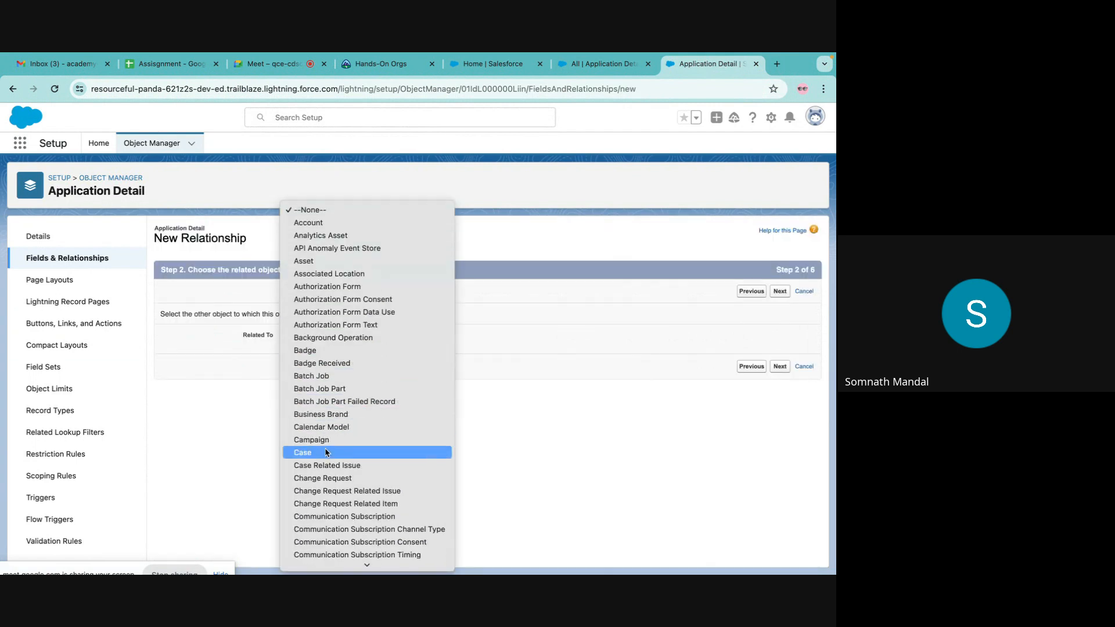
{"action": "left_click", "coordinate": [323, 504]}
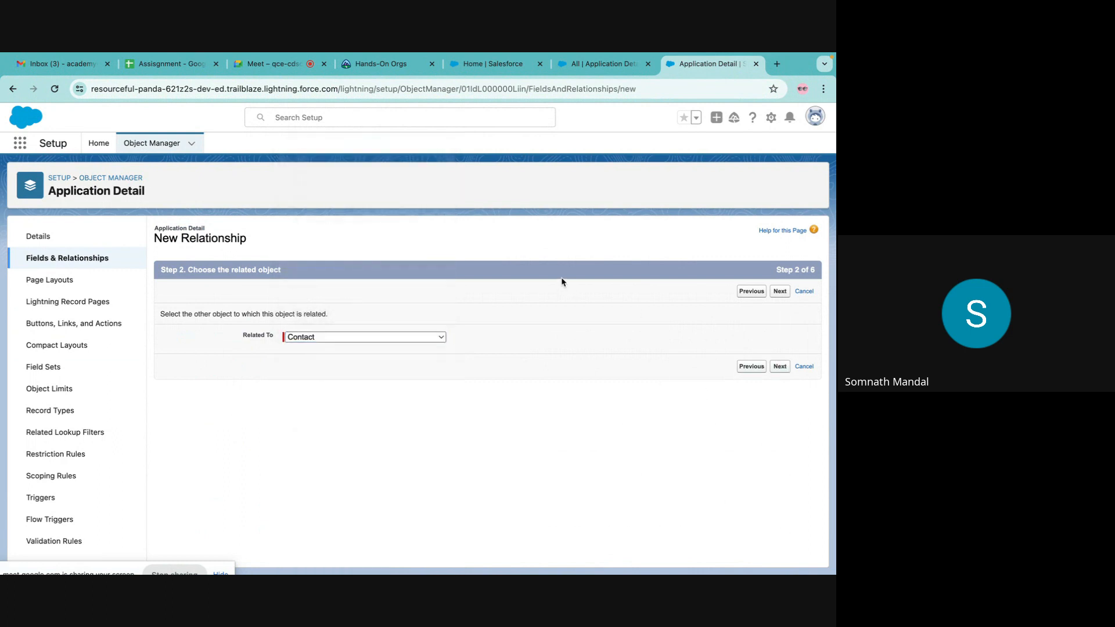
{"action": "key", "text": "Return"}
Fill in "Contact" as the field name and allow child records to be reparented to other parent records
{"action": "key", "text": "Tab"}
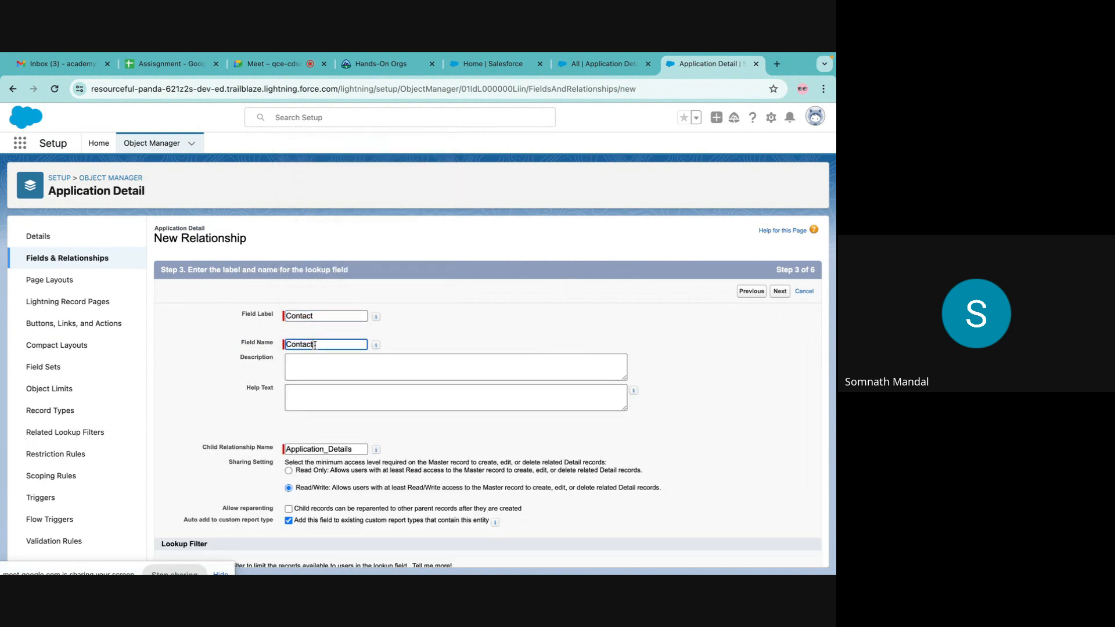
{"action": "scroll", "coordinate": [481, 422], "scroll_direction": "down", "scroll_amount": 1}
{"action": "left_click", "coordinate": [289, 448]}
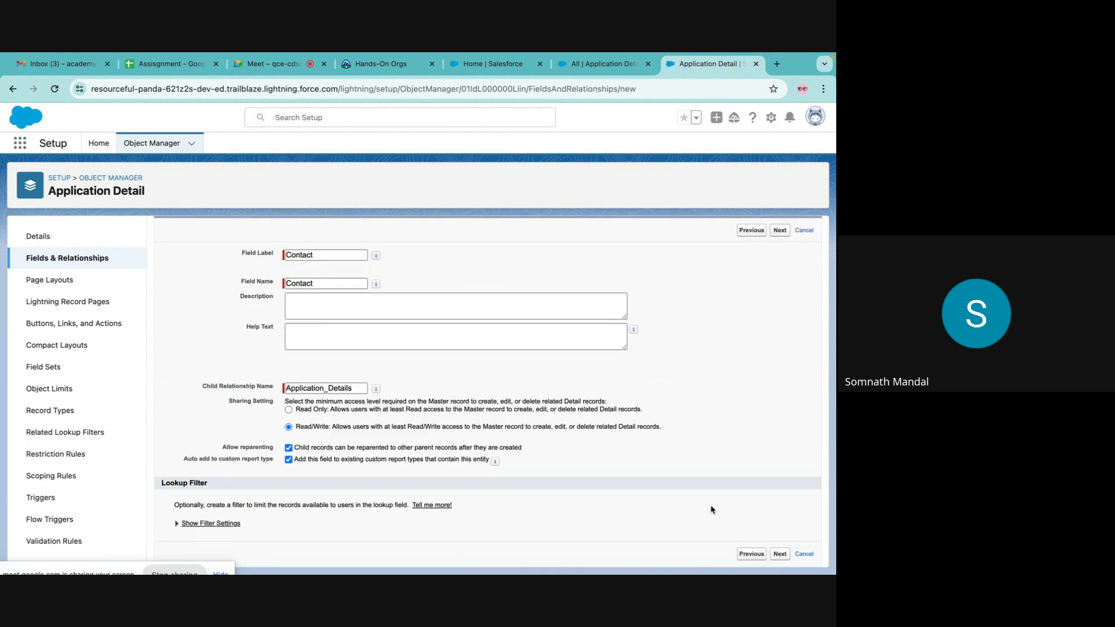
Accept the default field-level security, page layout and related list settings for the Contact master-detail field and save it
{"action": "left_click", "coordinate": [780, 554]}
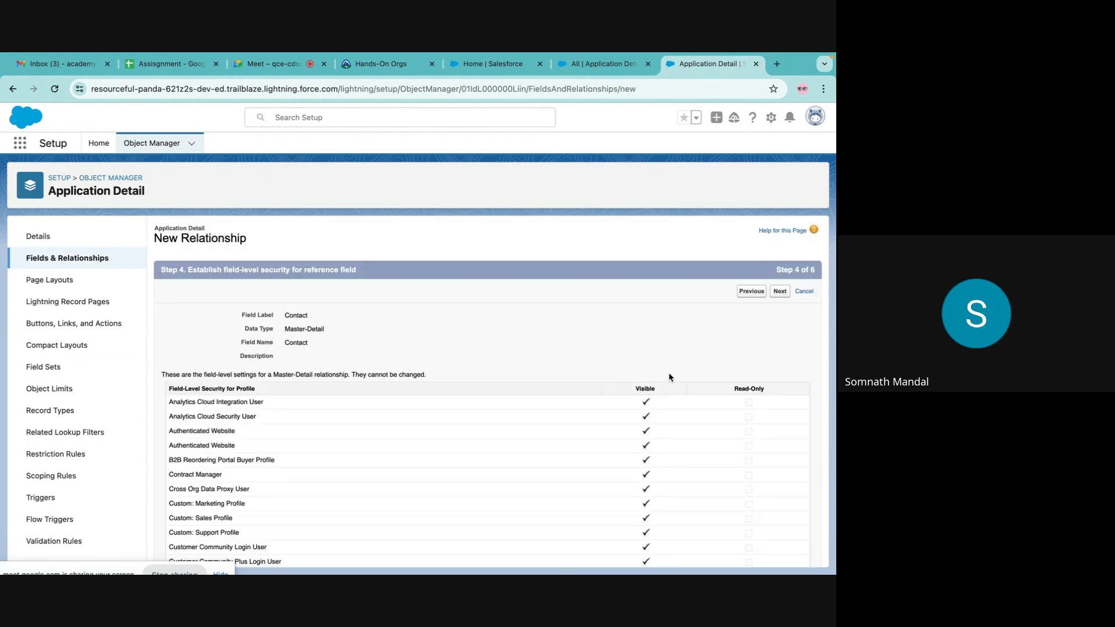
{"action": "left_click", "coordinate": [779, 291]}
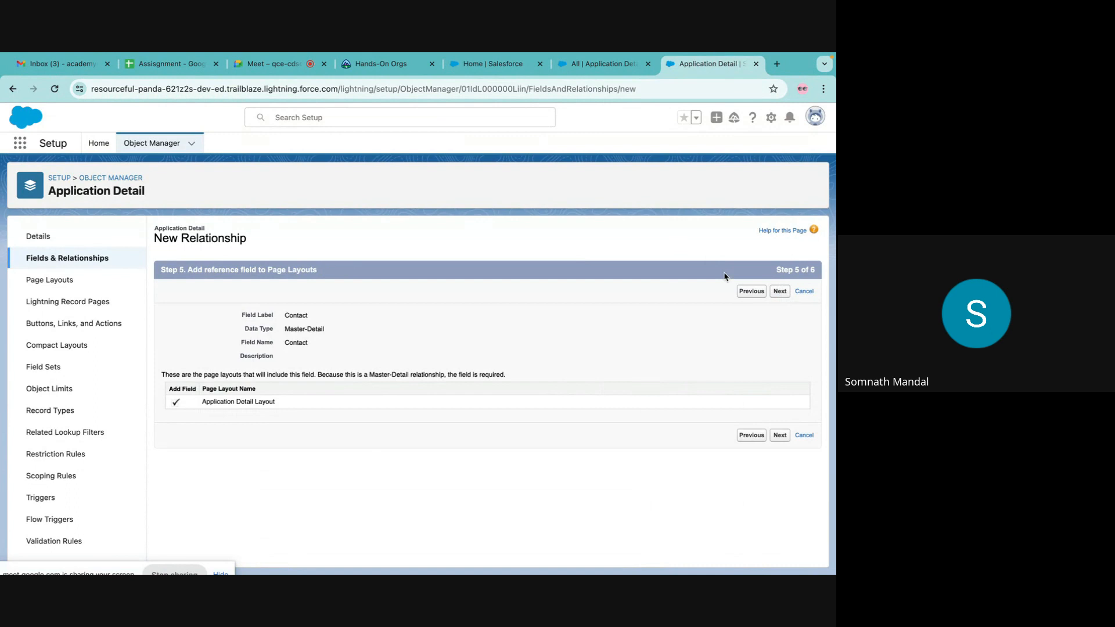
{"action": "left_click", "coordinate": [780, 291]}
{"action": "left_click", "coordinate": [778, 292]}
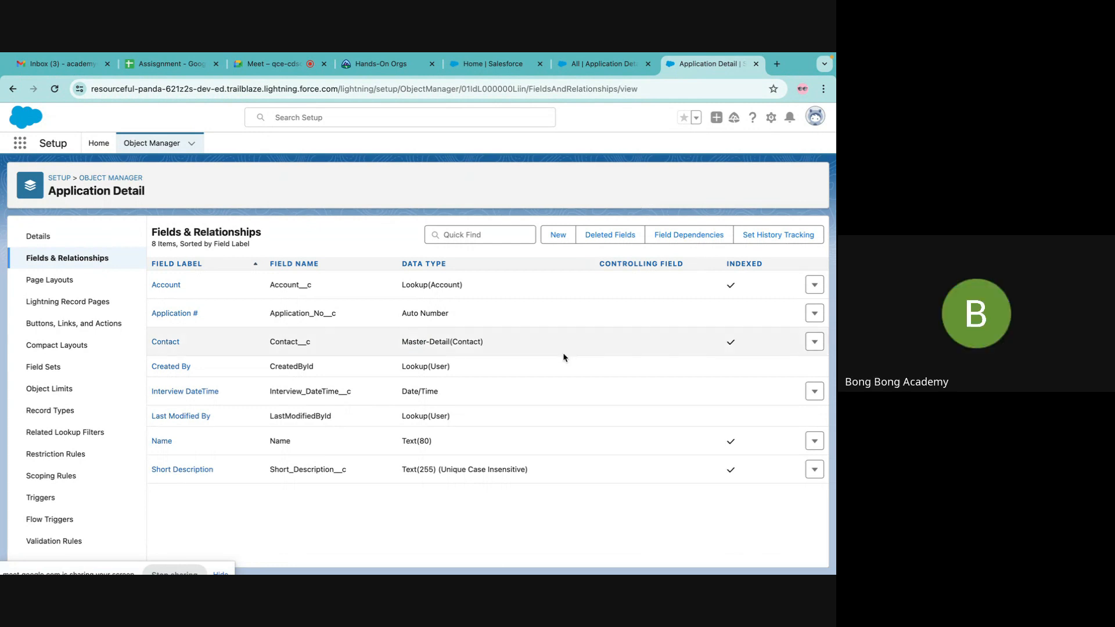
Compare the data types of the Account and Contact fields in Application Detail's field list
{"action": "triple_click", "coordinate": [406, 285]}
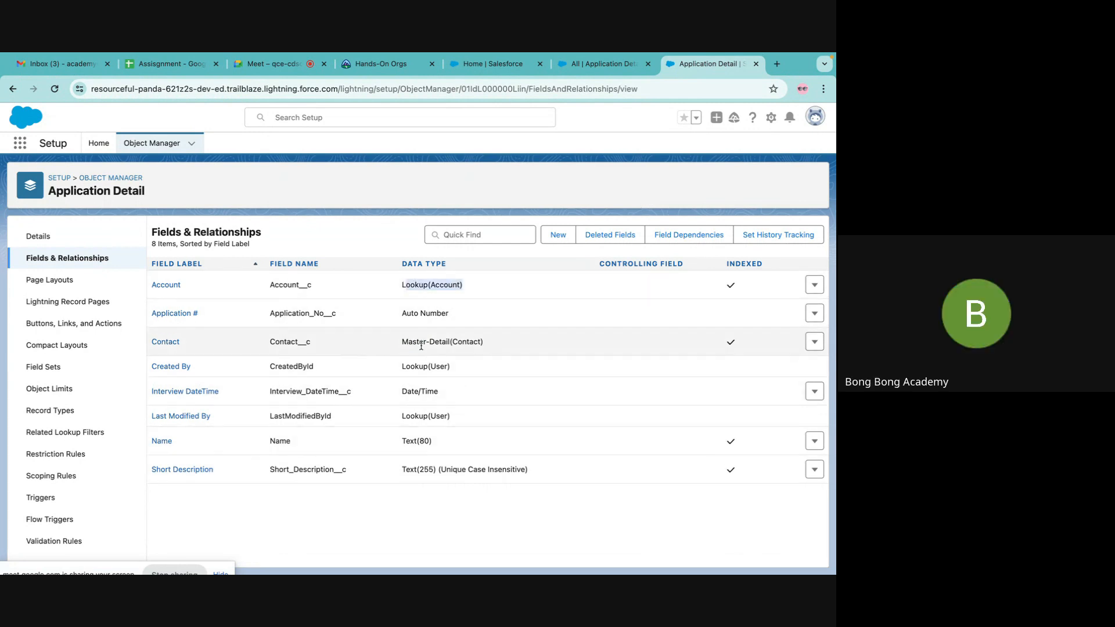
{"action": "left_click_drag", "start_coordinate": [400, 343], "coordinate": [560, 343]}
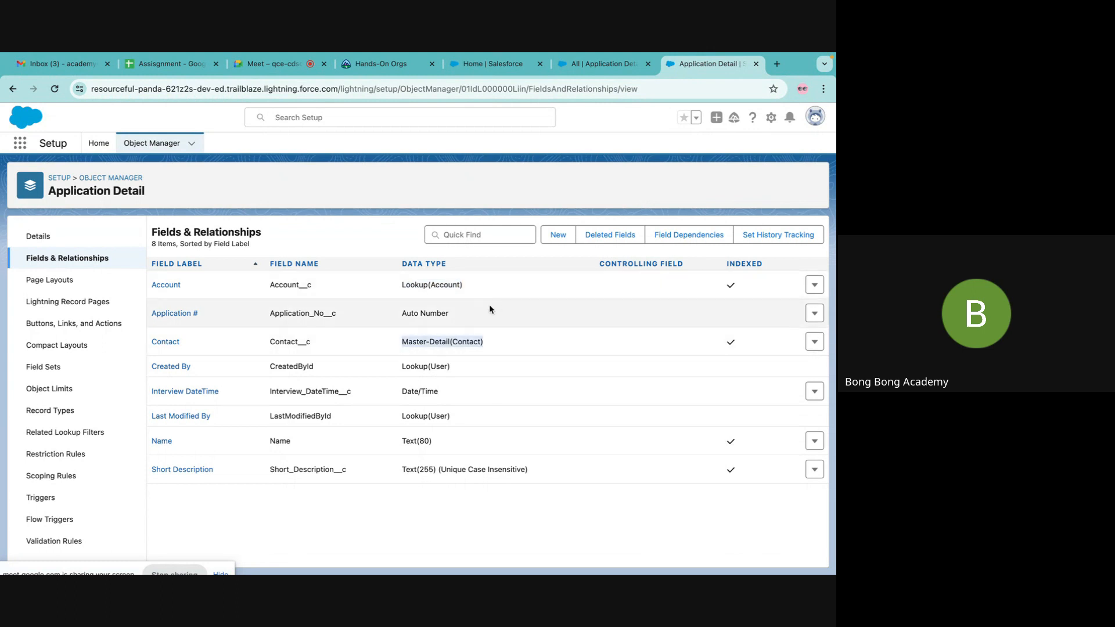
{"action": "left_click", "coordinate": [413, 524]}
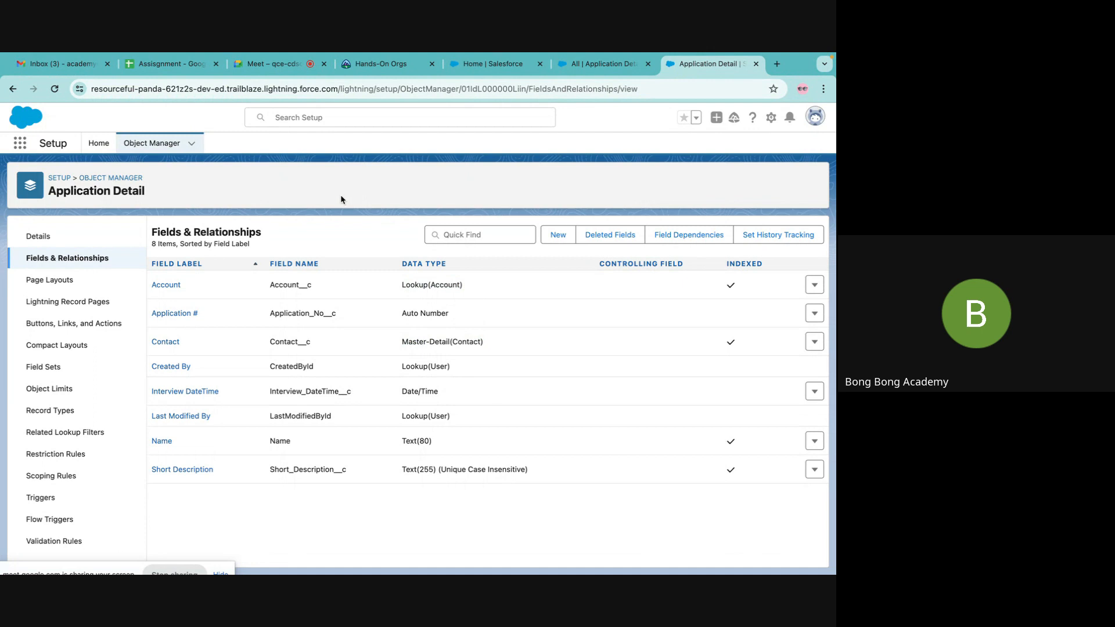
Open the Burlington Textiles Corp of America account in the Sales app and find its Application Details related list
{"action": "left_click", "coordinate": [582, 66]}
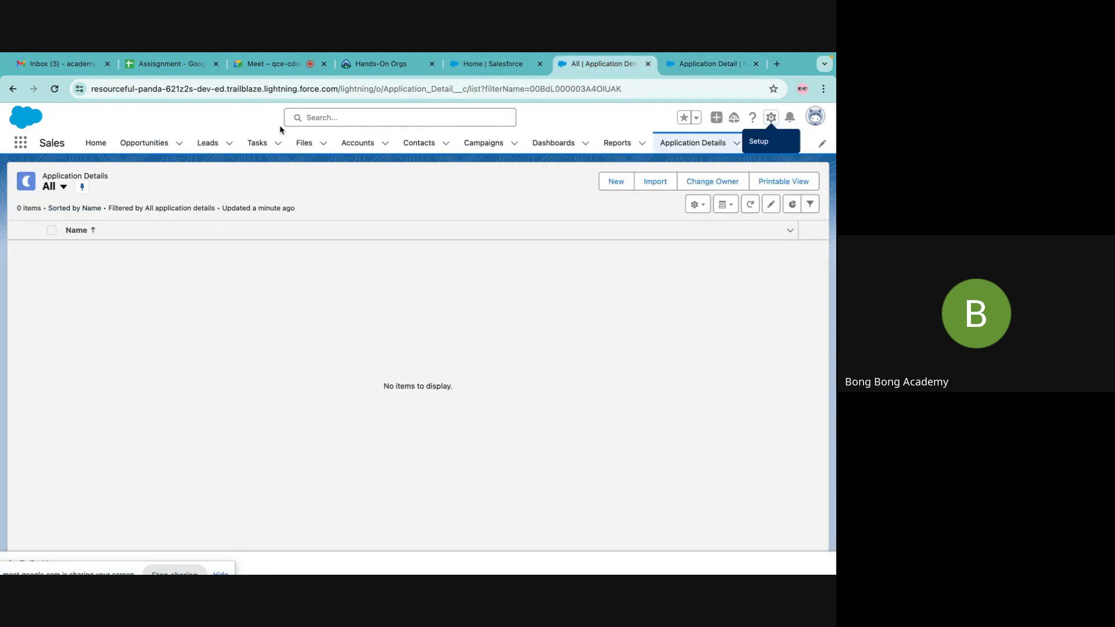
{"action": "left_click", "coordinate": [357, 145]}
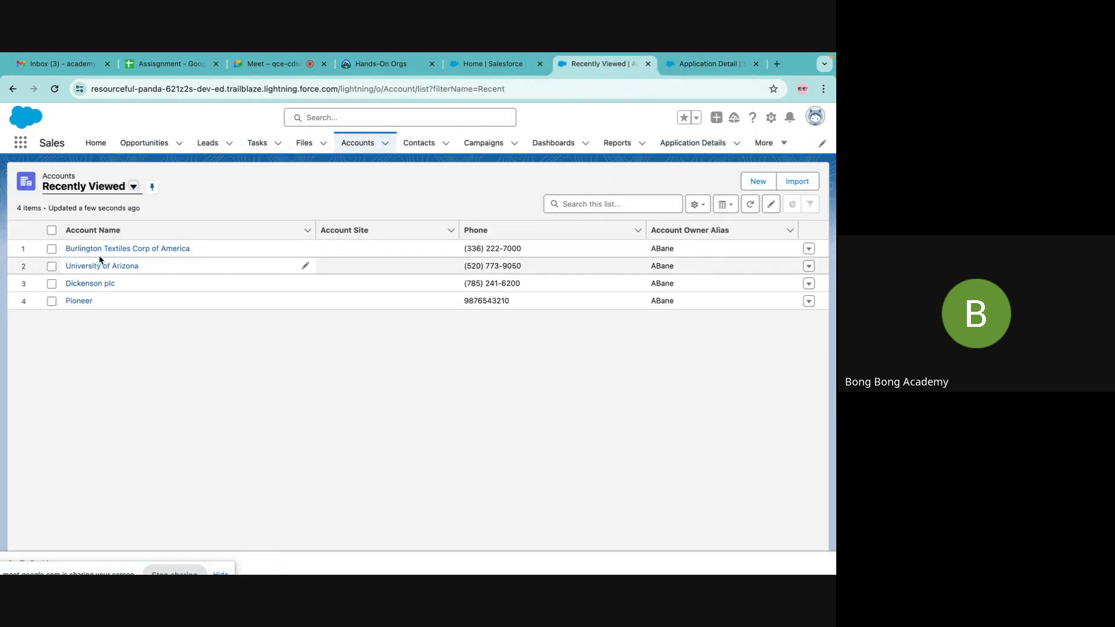
{"action": "left_click", "coordinate": [100, 252]}
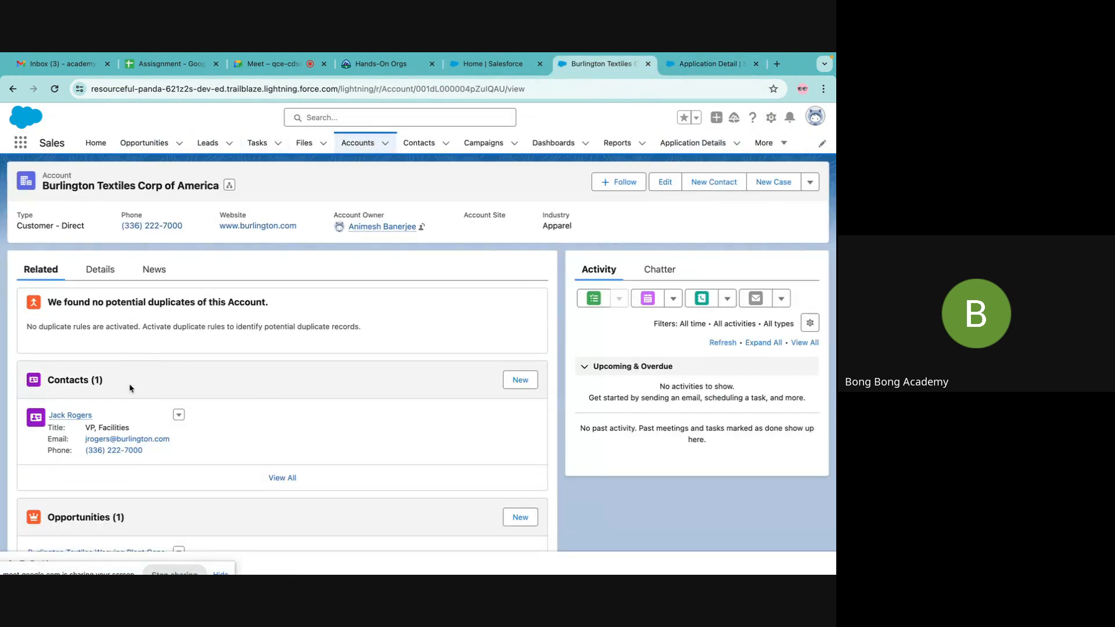
{"action": "scroll", "coordinate": [131, 388], "scroll_direction": "down", "scroll_amount": 4}
{"action": "scroll", "coordinate": [130, 388], "scroll_direction": "down", "scroll_amount": 5}
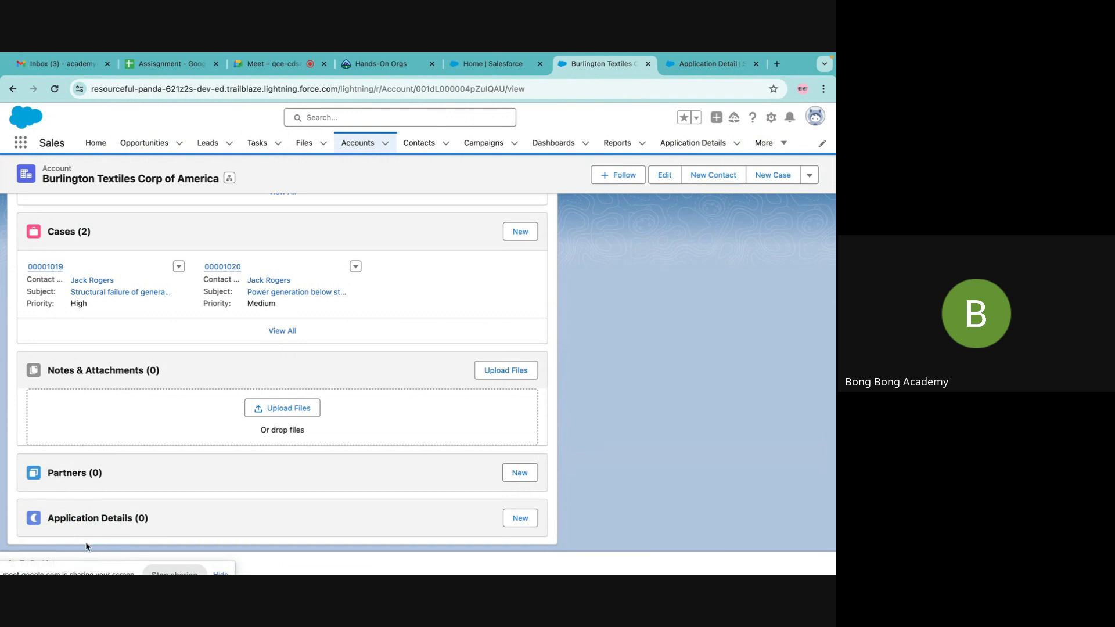
Open the first recently viewed contact and check its related lists for Application Details
{"action": "left_click", "coordinate": [414, 143]}
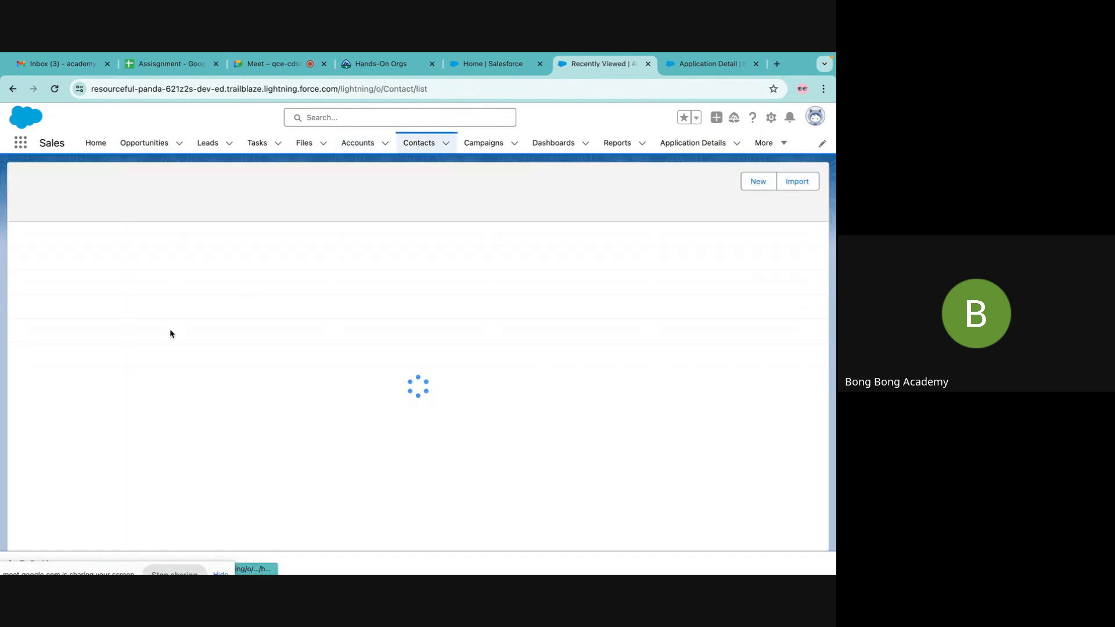
{"action": "left_click", "coordinate": [96, 249]}
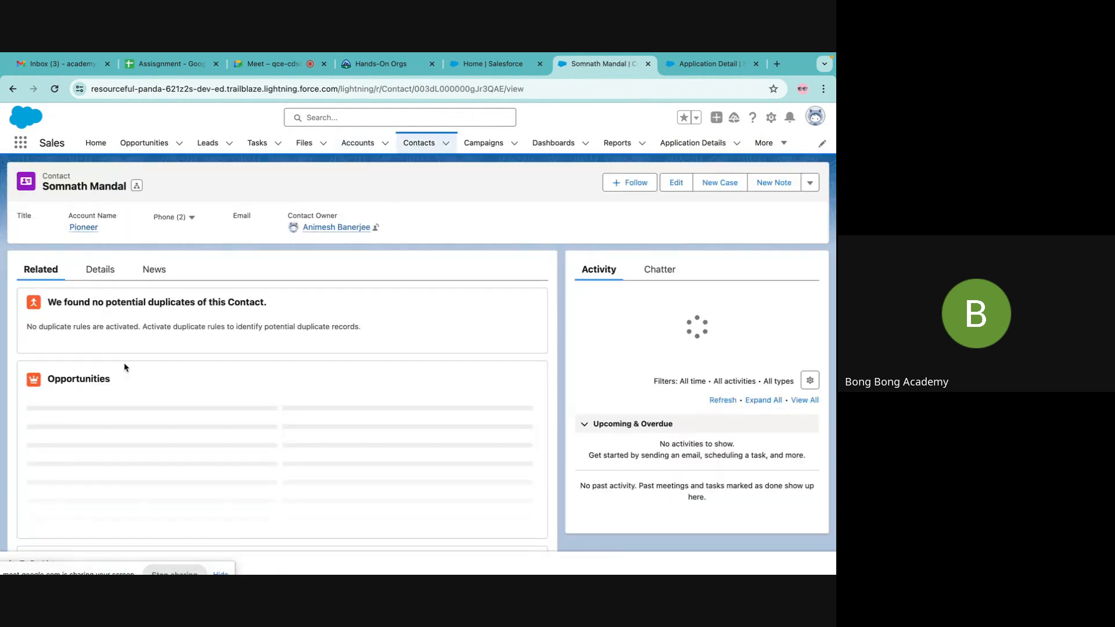
{"action": "scroll", "coordinate": [123, 430], "scroll_direction": "down", "scroll_amount": 3}
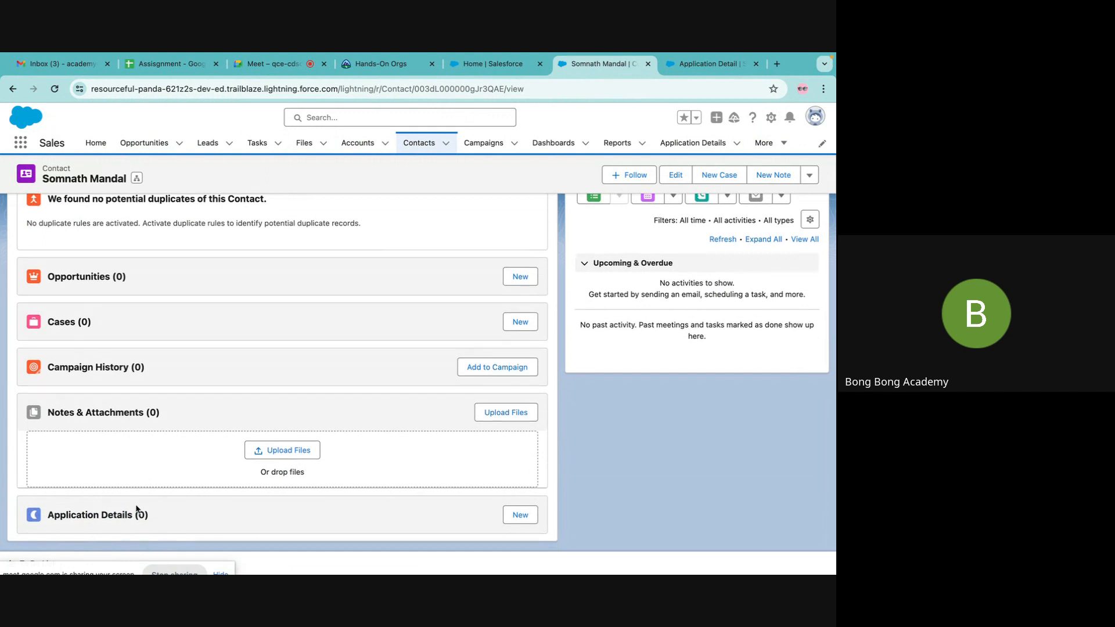
{"action": "scroll", "coordinate": [139, 494], "scroll_direction": "up", "scroll_amount": 3}
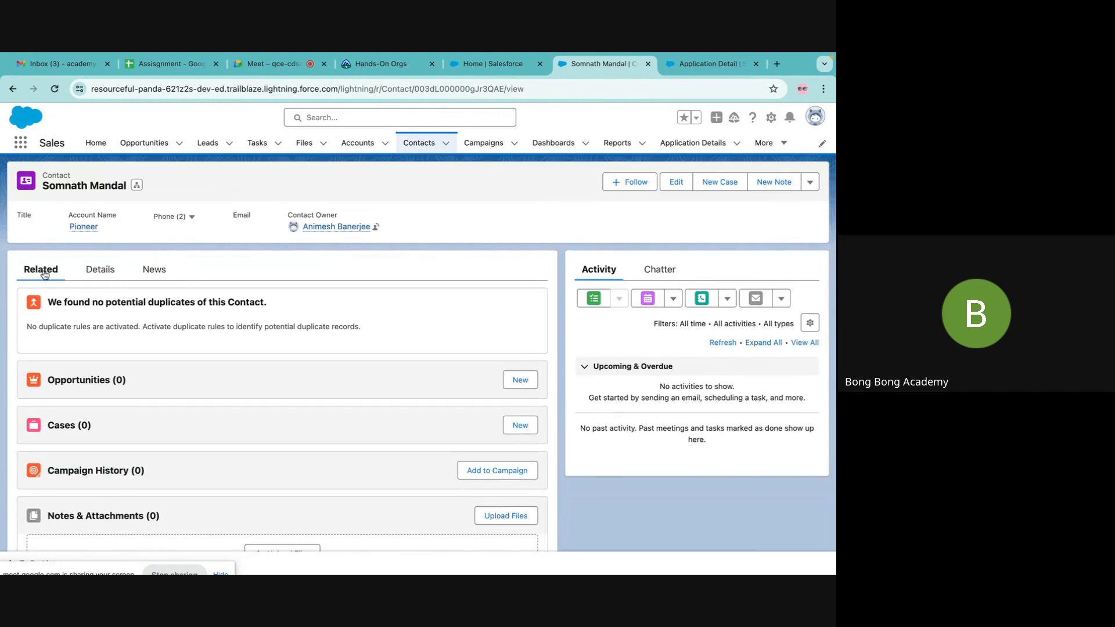
{"action": "scroll", "coordinate": [96, 403], "scroll_direction": "down", "scroll_amount": 3}
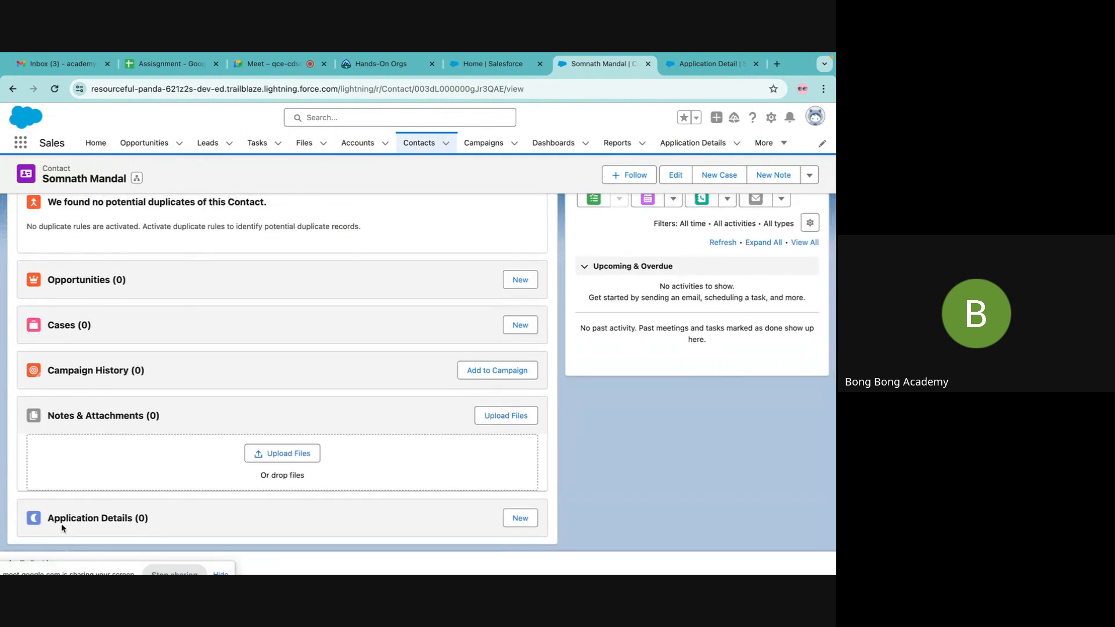
{"action": "scroll", "coordinate": [75, 418], "scroll_direction": "up", "scroll_amount": 3}
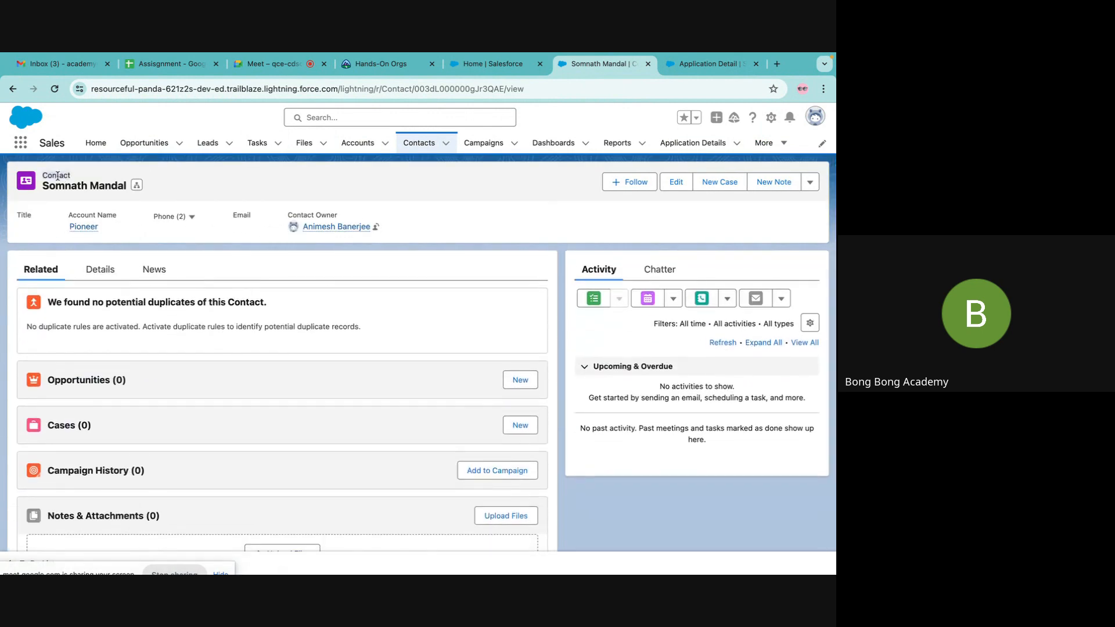
{"action": "scroll", "coordinate": [89, 378], "scroll_direction": "down", "scroll_amount": 3}
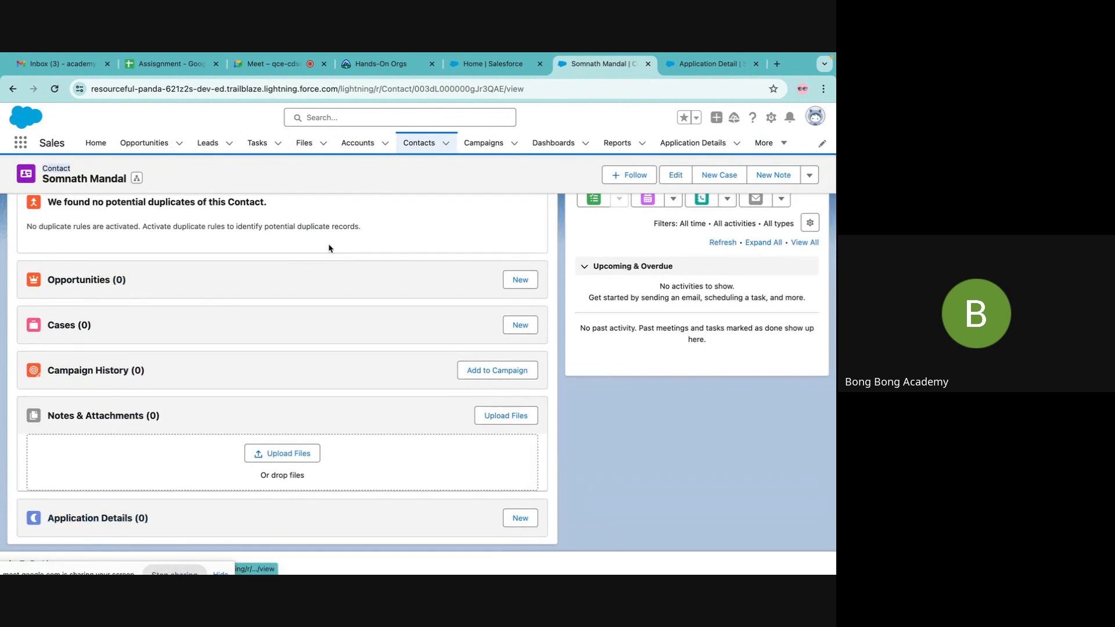
Reopen the Burlington Textiles Corp of America account and review its related lists, including Opportunities, Cases and Application Details
{"action": "left_click", "coordinate": [365, 148]}
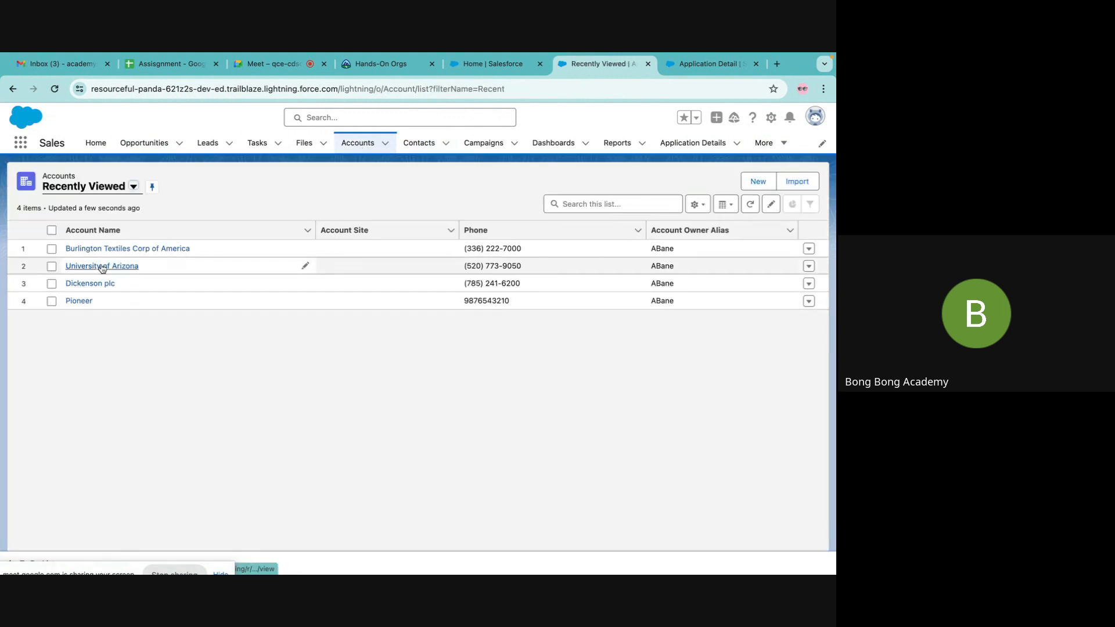
{"action": "left_click", "coordinate": [93, 253]}
{"action": "scroll", "coordinate": [139, 454], "scroll_direction": "down", "scroll_amount": 10}
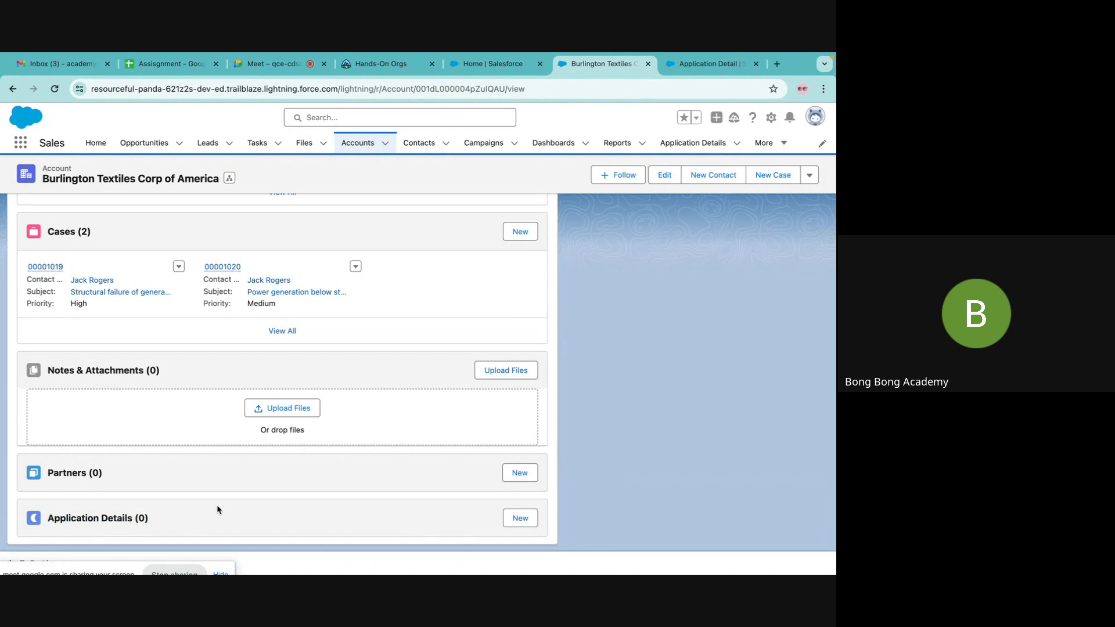
{"action": "scroll", "coordinate": [218, 510], "scroll_direction": "up", "scroll_amount": 10}
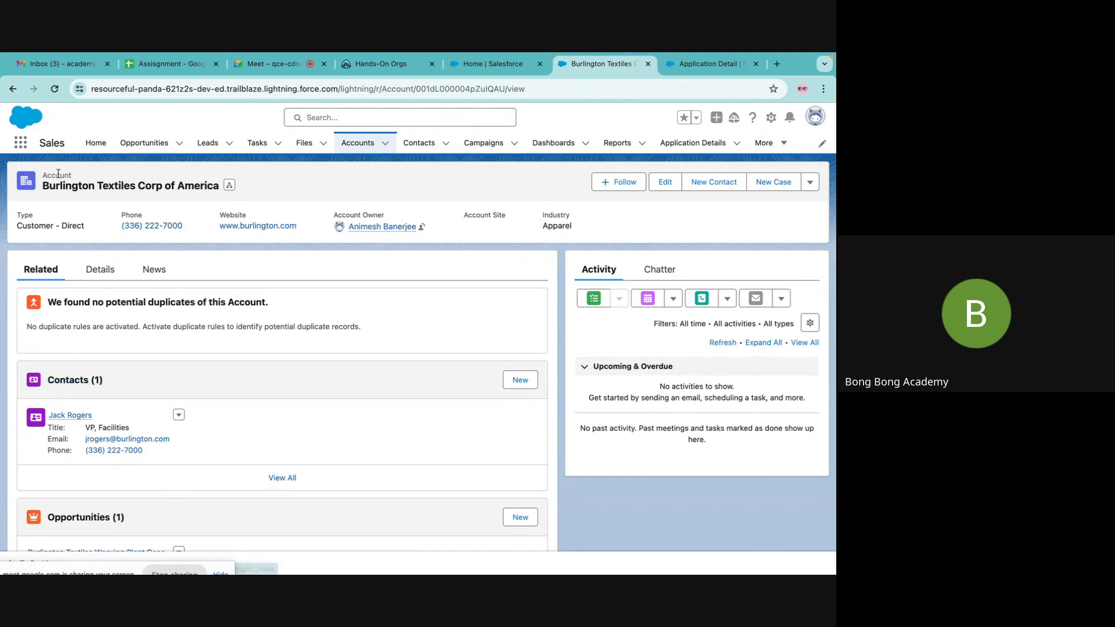
{"action": "scroll", "coordinate": [83, 435], "scroll_direction": "down", "scroll_amount": 3}
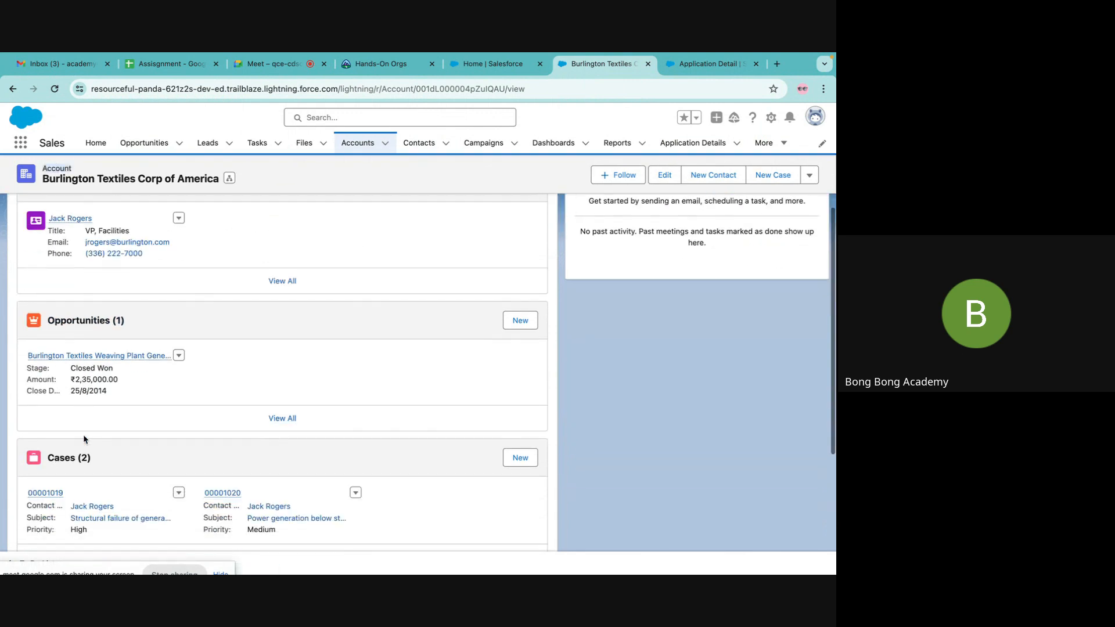
{"action": "left_click", "coordinate": [70, 319]}
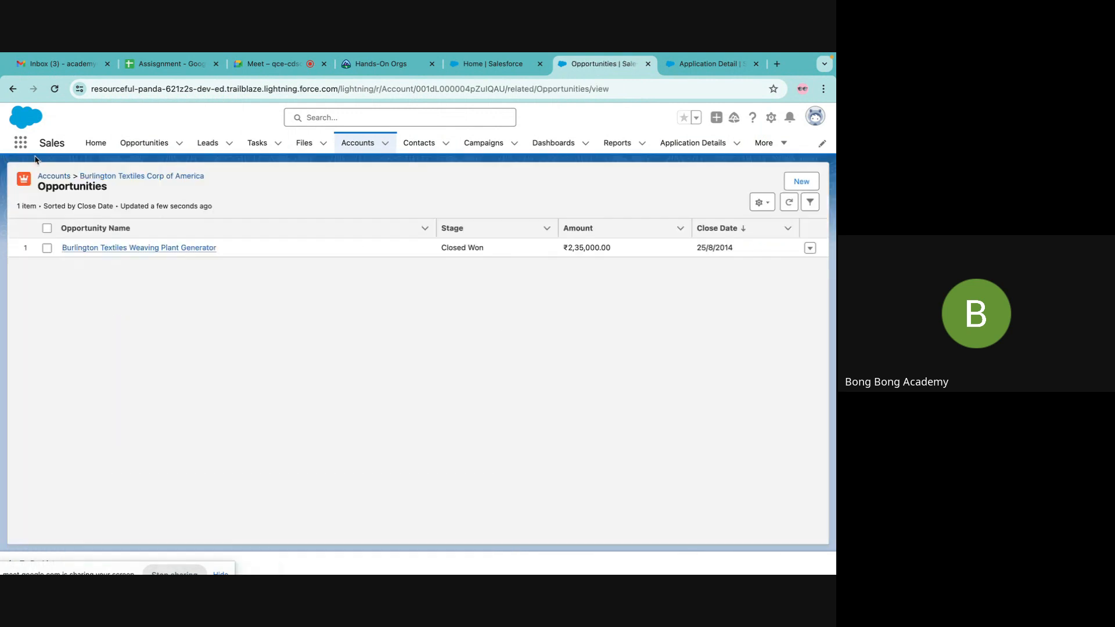
{"action": "left_click", "coordinate": [13, 89]}
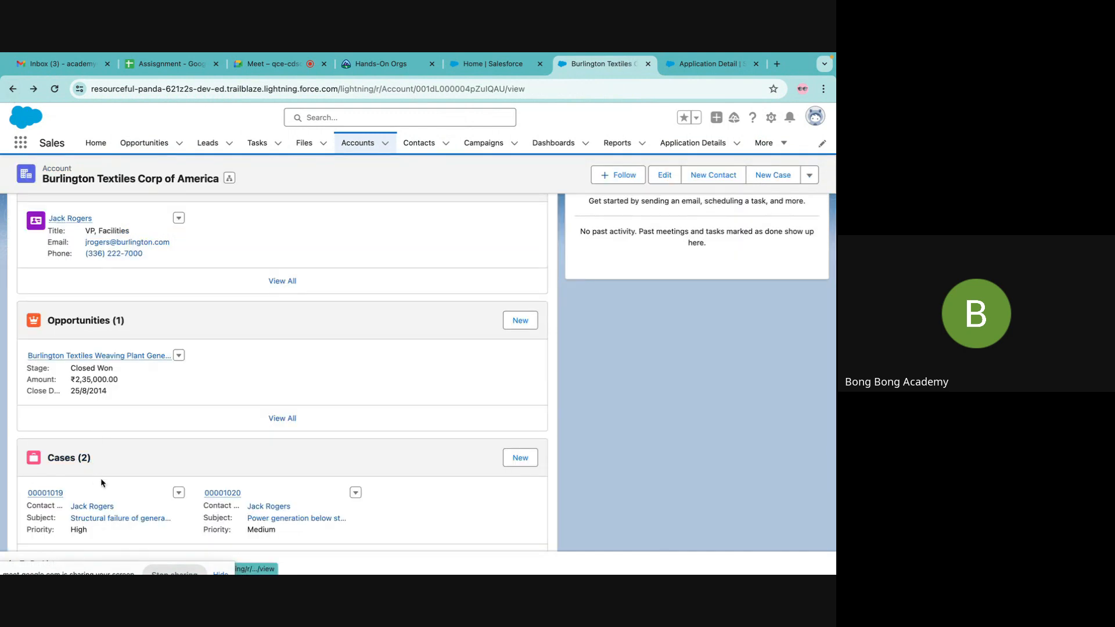
{"action": "scroll", "coordinate": [100, 479], "scroll_direction": "down", "scroll_amount": 3}
{"action": "scroll", "coordinate": [114, 530], "scroll_direction": "down", "scroll_amount": 2}
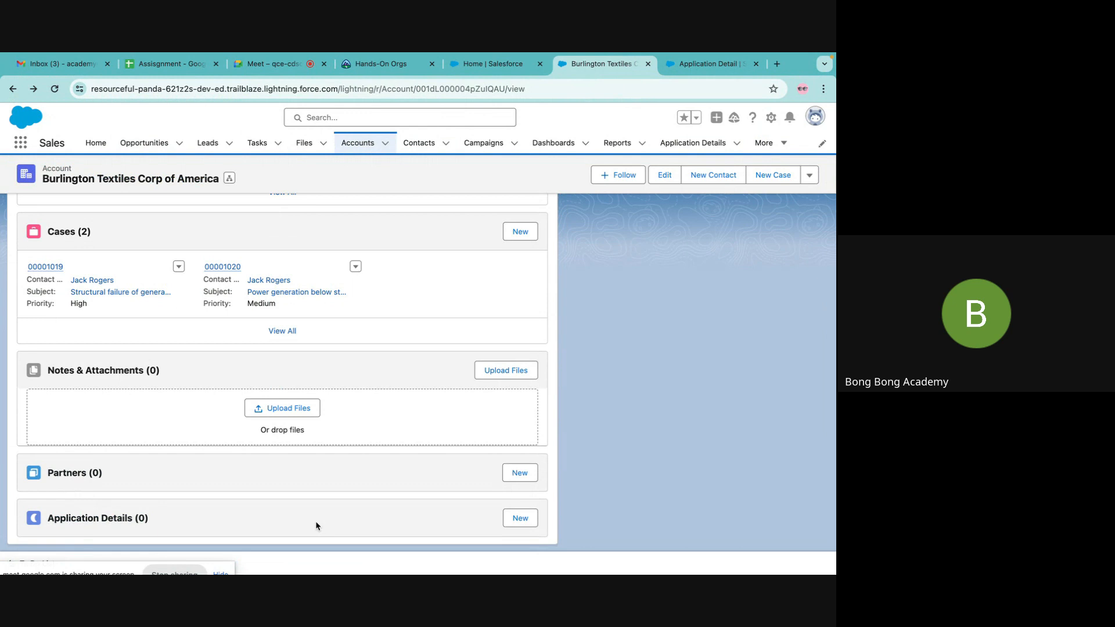
Return to the first recently viewed contact and review its related lists from Opportunities down to Application Details
{"action": "left_click", "coordinate": [416, 144]}
{"action": "left_click", "coordinate": [91, 250]}
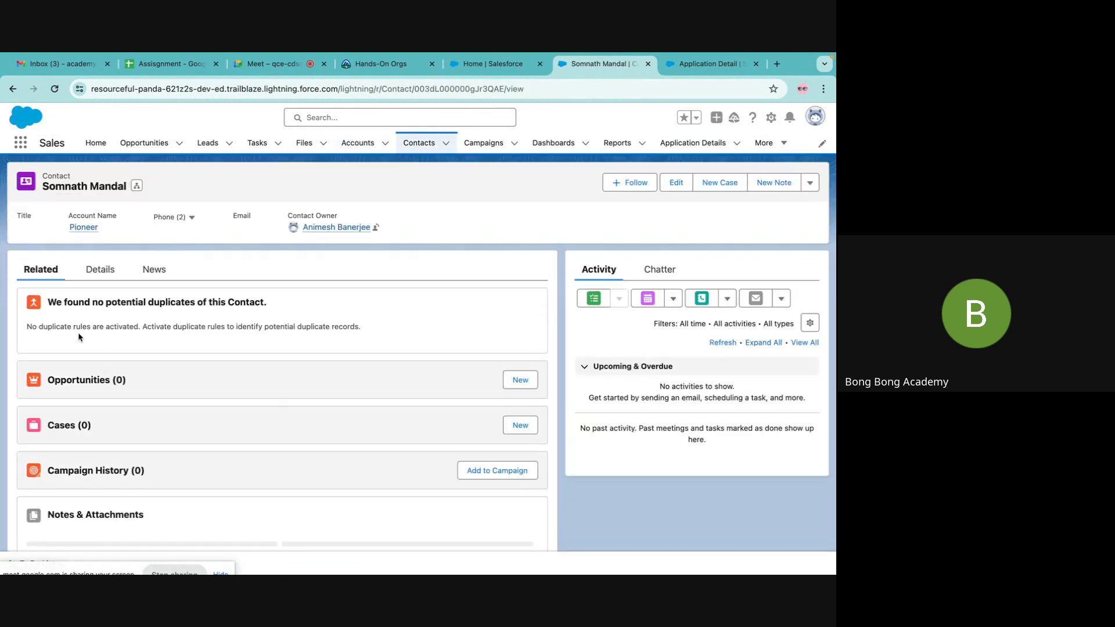
{"action": "scroll", "coordinate": [84, 374], "scroll_direction": "down", "scroll_amount": 3}
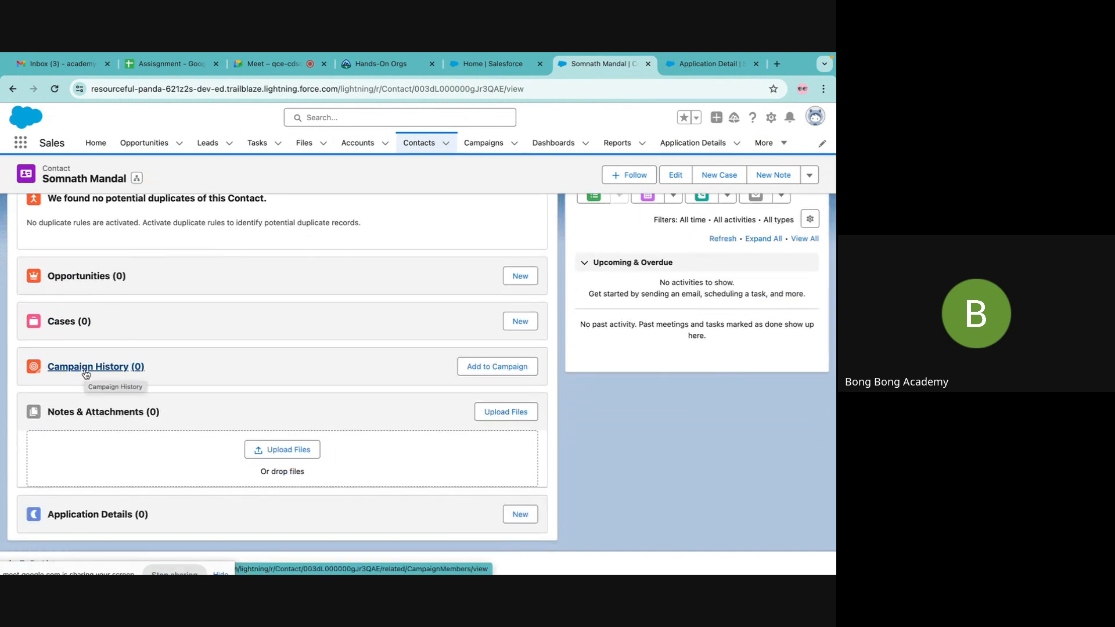
{"action": "scroll", "coordinate": [91, 397], "scroll_direction": "up", "scroll_amount": 1}
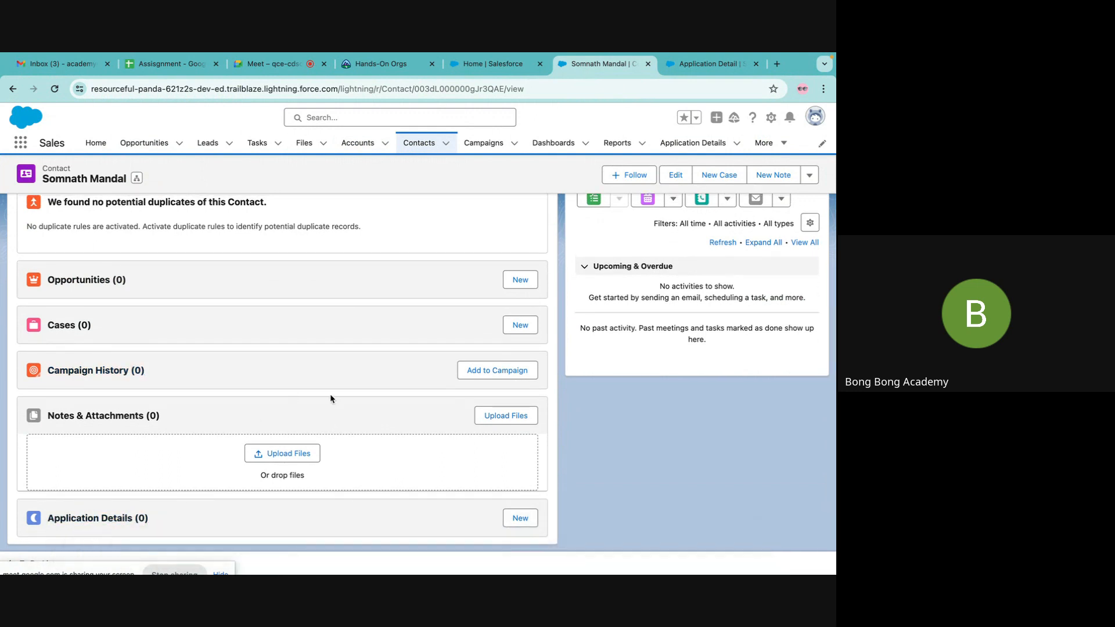
{"action": "scroll", "coordinate": [330, 393], "scroll_direction": "up", "scroll_amount": 3}
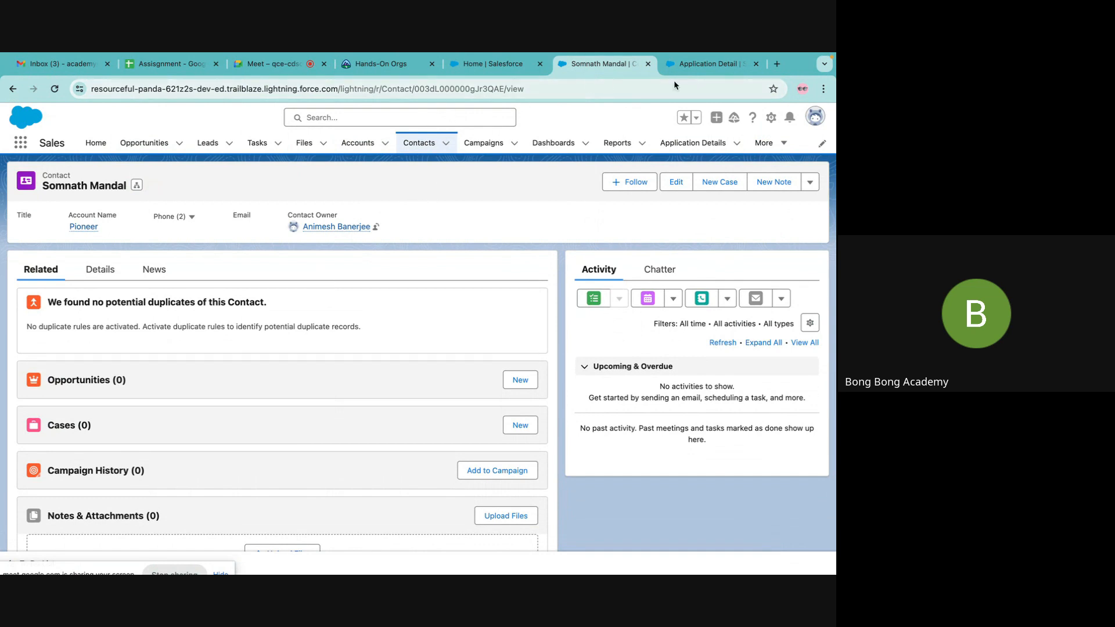
Go back to Application Detail's fields in Setup and review the Contact master-detail and Account lookup relationships
{"action": "left_click", "coordinate": [692, 66]}
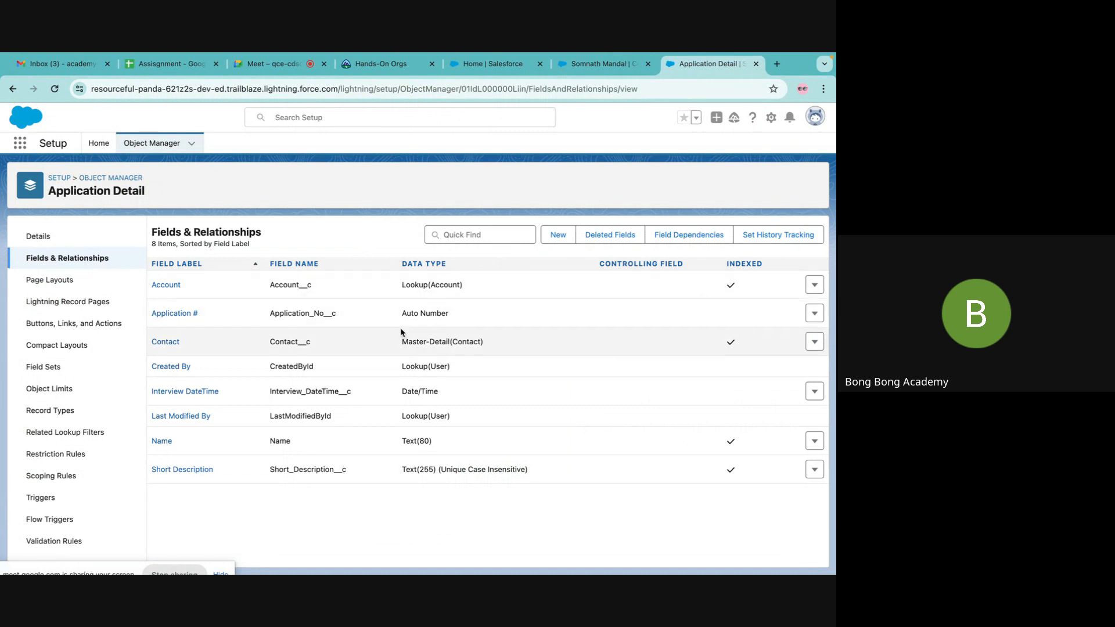
{"action": "left_click_drag", "start_coordinate": [401, 347], "coordinate": [615, 340]}
{"action": "left_click_drag", "start_coordinate": [395, 291], "coordinate": [669, 284]}
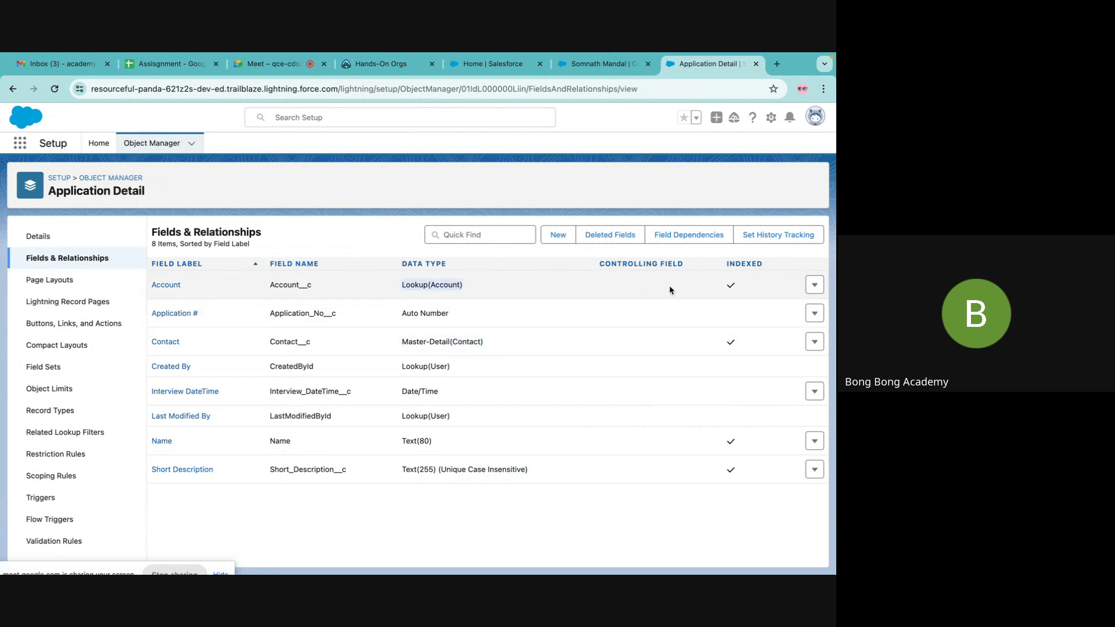
{"action": "left_click", "coordinate": [503, 175]}
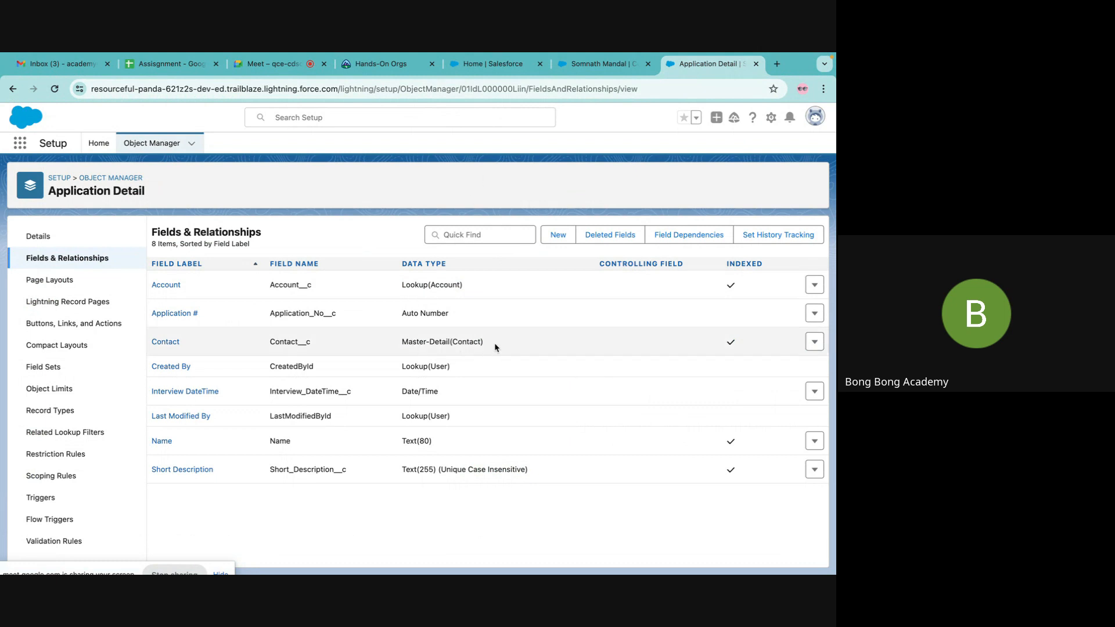
{"action": "left_click_drag", "start_coordinate": [498, 348], "coordinate": [173, 343]}
{"action": "left_click", "coordinate": [214, 334]}
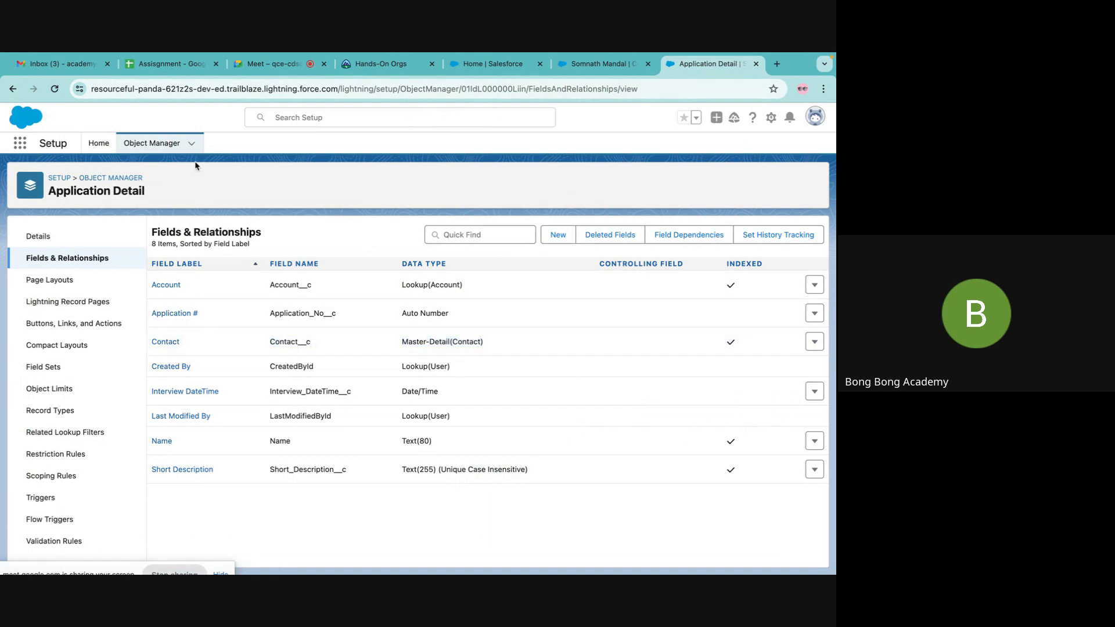
Look through the Object Manager's list of objects and return to Application Detail's fields and relationships
{"action": "left_click", "coordinate": [123, 179]}
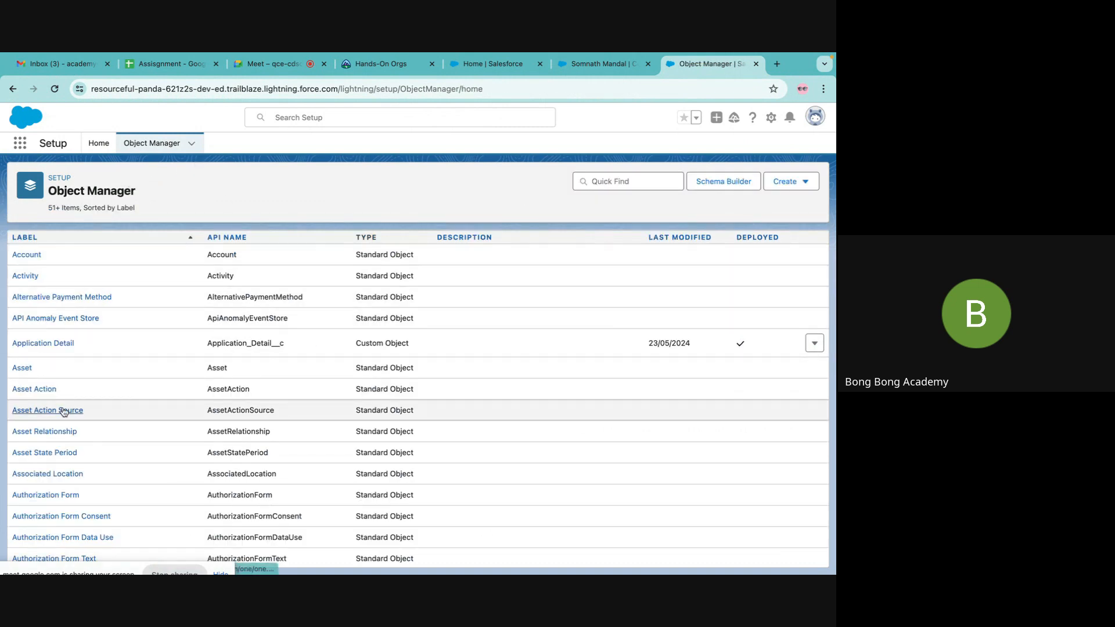
{"action": "scroll", "coordinate": [63, 409], "scroll_direction": "down", "scroll_amount": 3}
{"action": "scroll", "coordinate": [63, 412], "scroll_direction": "up", "scroll_amount": 5}
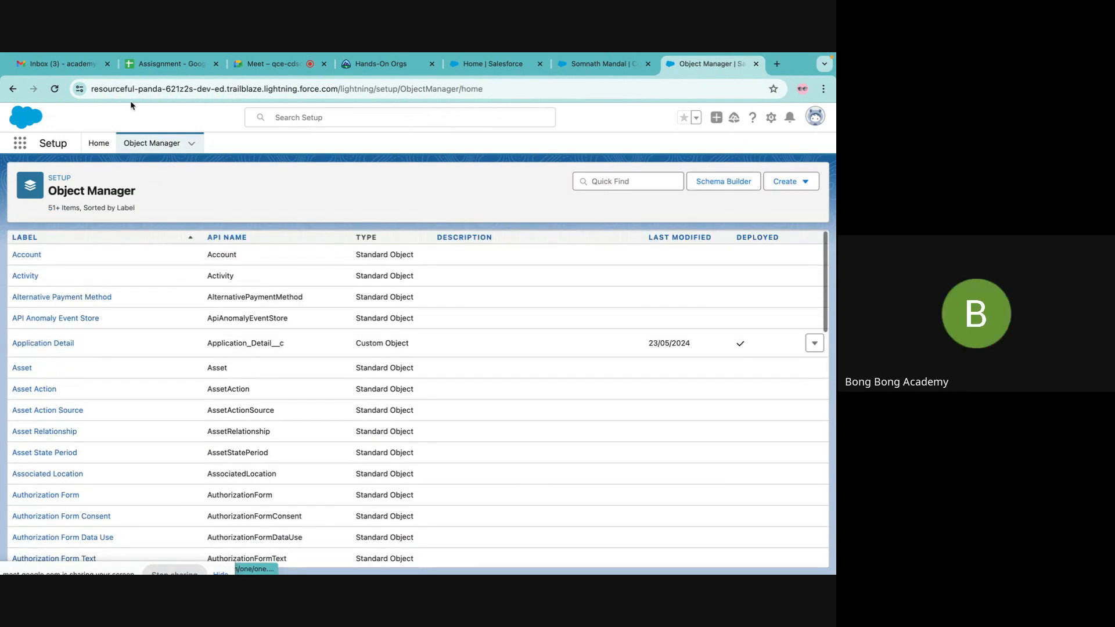
{"action": "left_click", "coordinate": [11, 90]}
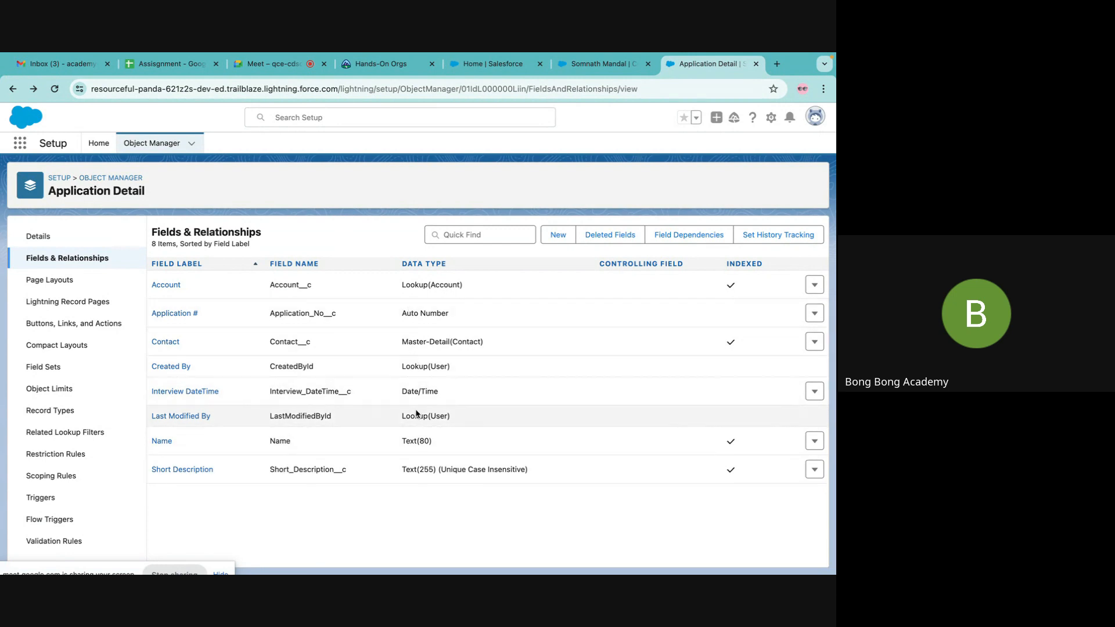
Start a new custom field on Application Detail and review the available data types, comparing the Currency and Number descriptions
{"action": "left_click", "coordinate": [555, 232]}
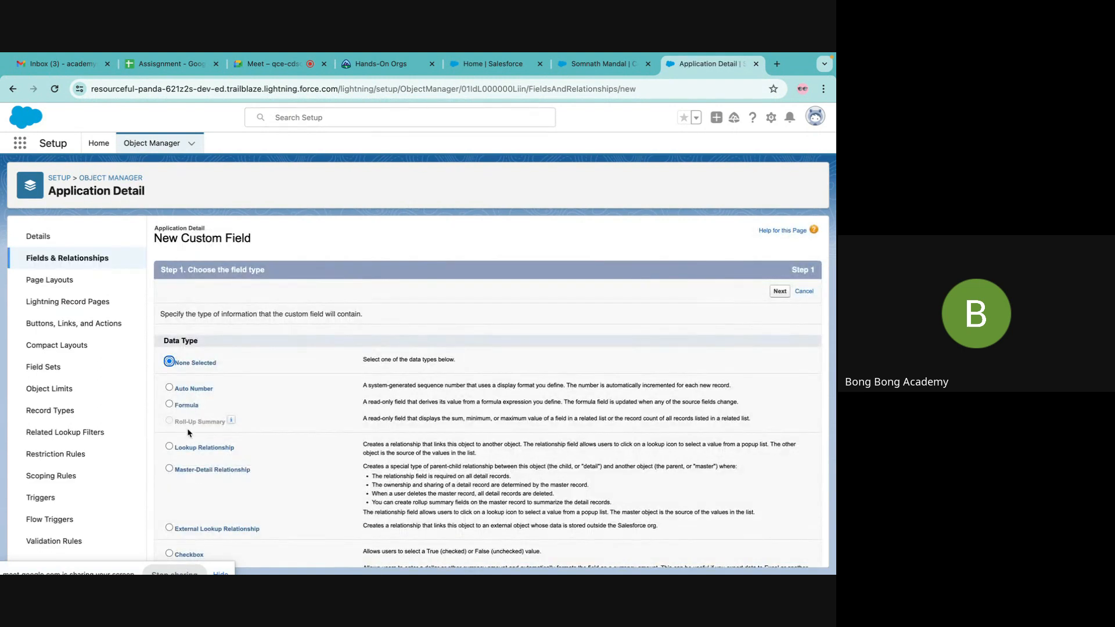
{"action": "scroll", "coordinate": [187, 427], "scroll_direction": "down", "scroll_amount": 3}
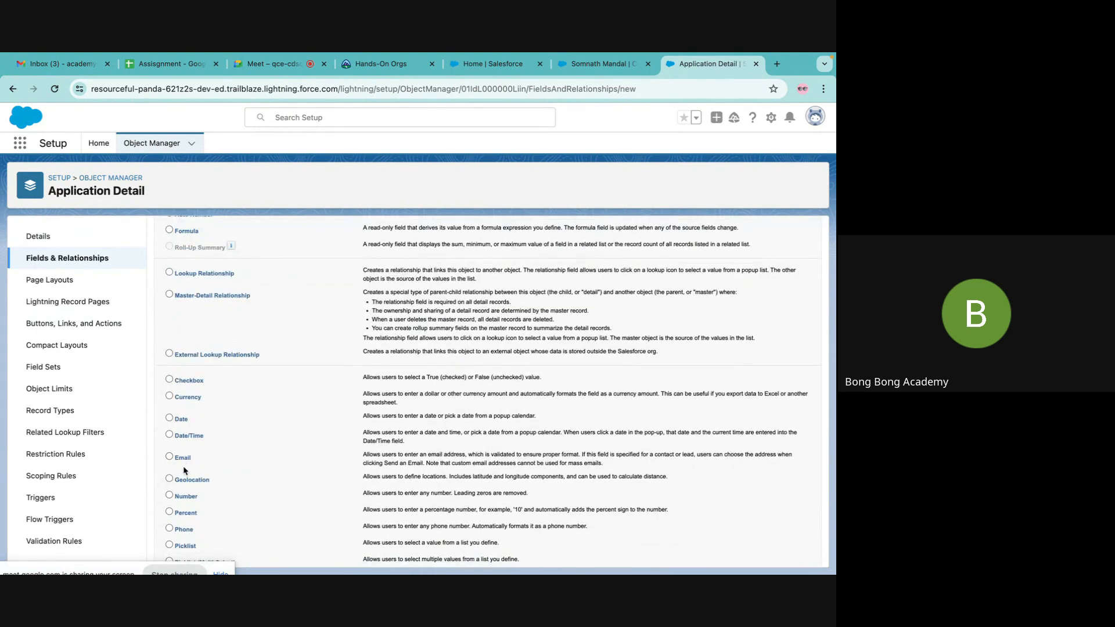
{"action": "scroll", "coordinate": [183, 466], "scroll_direction": "down", "scroll_amount": 2}
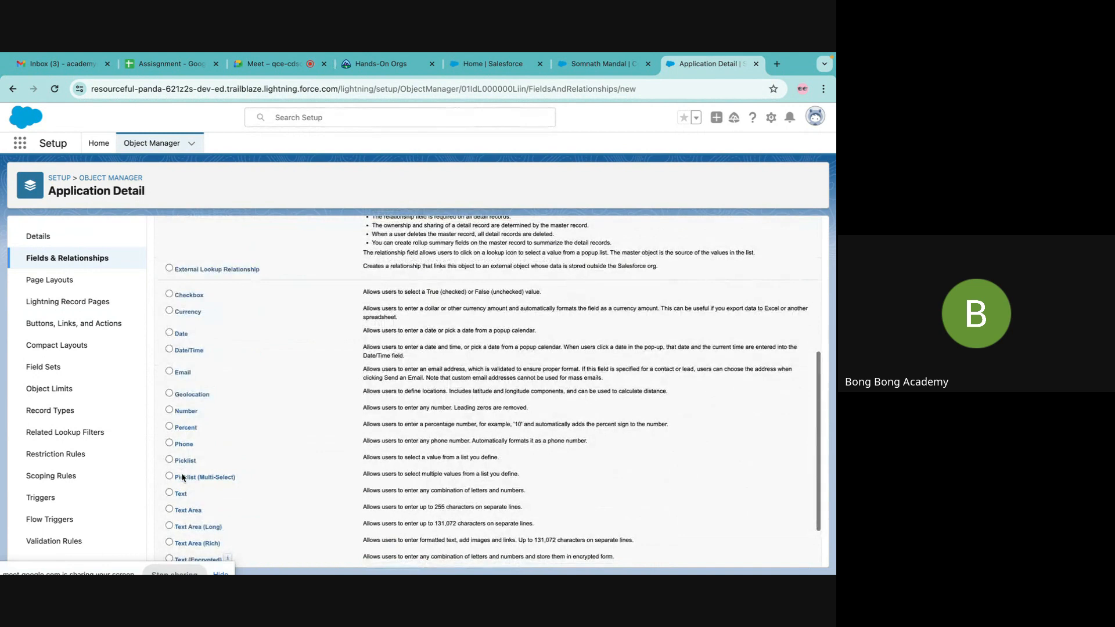
{"action": "left_click", "coordinate": [168, 310]}
{"action": "scroll", "coordinate": [183, 382], "scroll_direction": "down", "scroll_amount": 1}
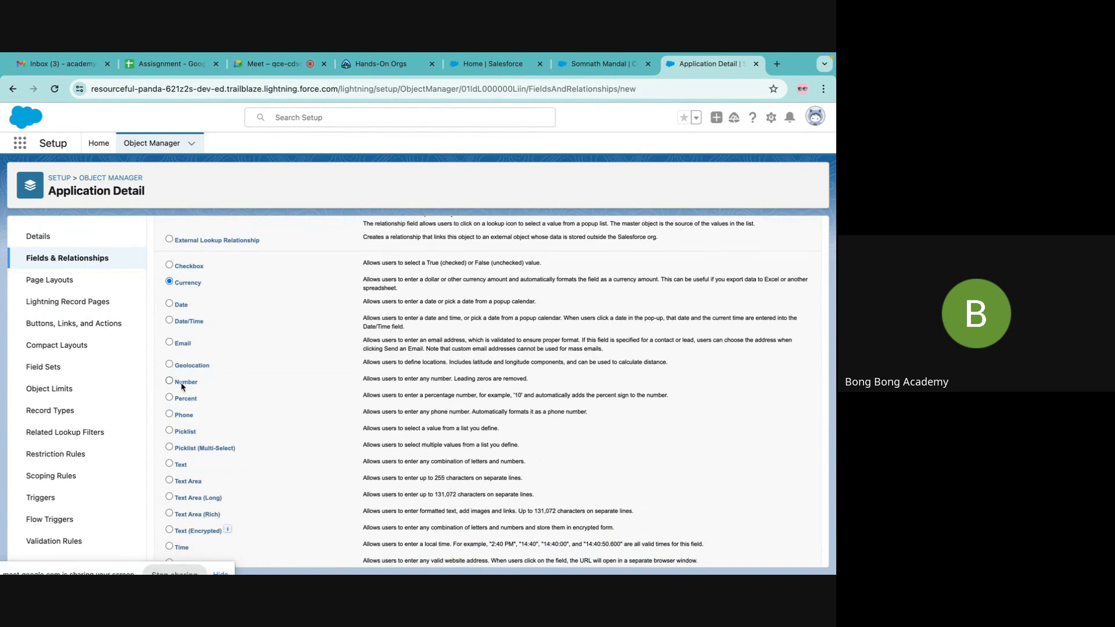
{"action": "left_click_drag", "start_coordinate": [362, 382], "coordinate": [572, 385]}
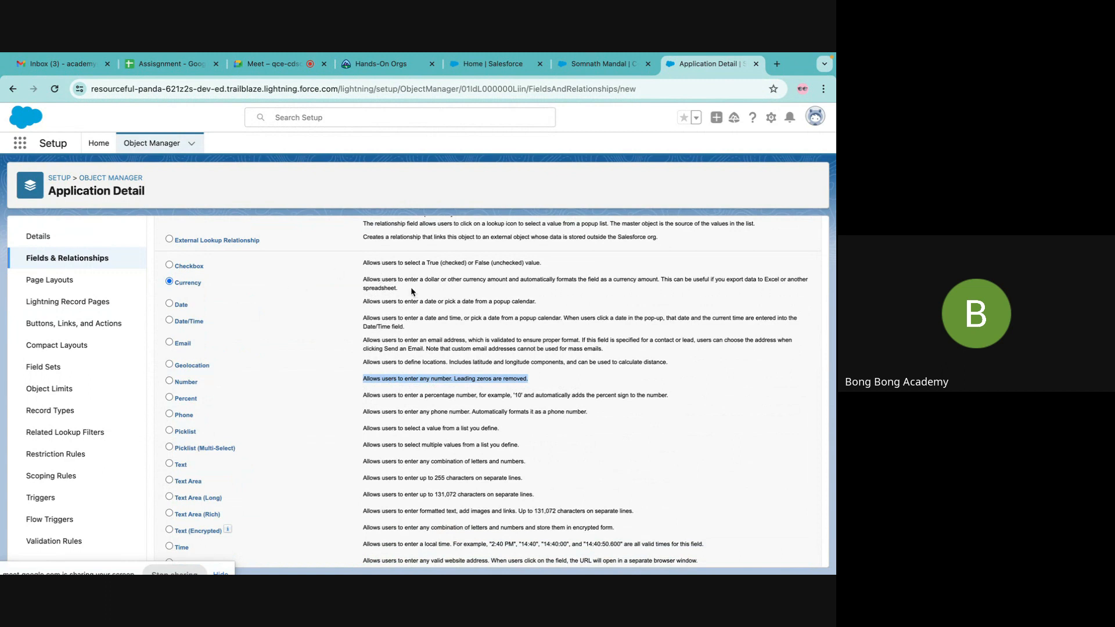
{"action": "left_click_drag", "start_coordinate": [395, 286], "coordinate": [360, 282]}
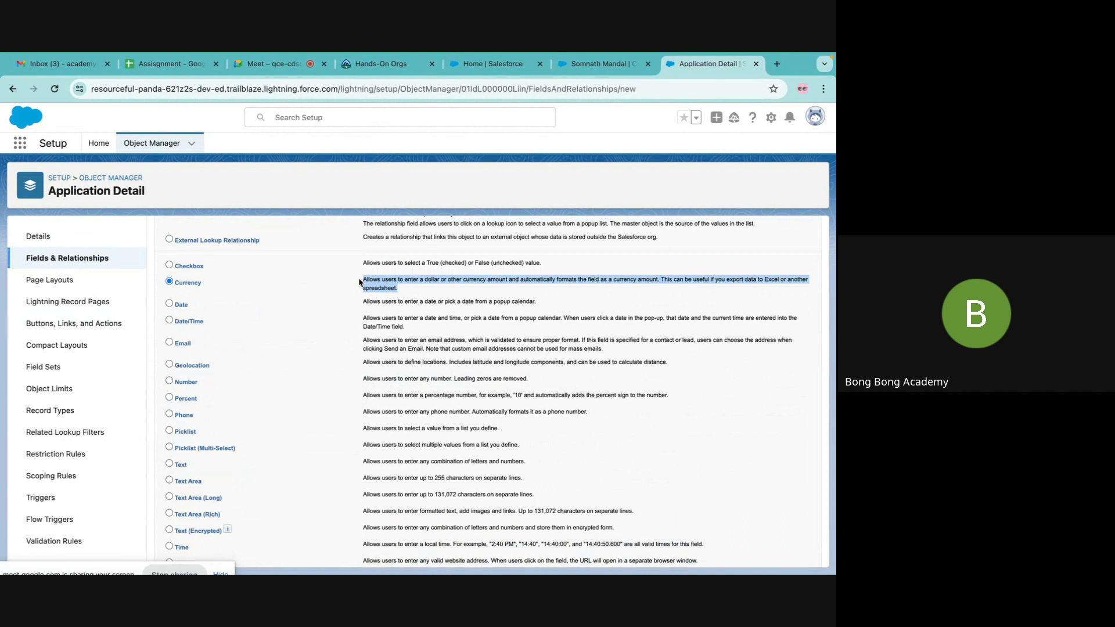
{"action": "scroll", "coordinate": [360, 283], "scroll_direction": "down", "scroll_amount": 1}
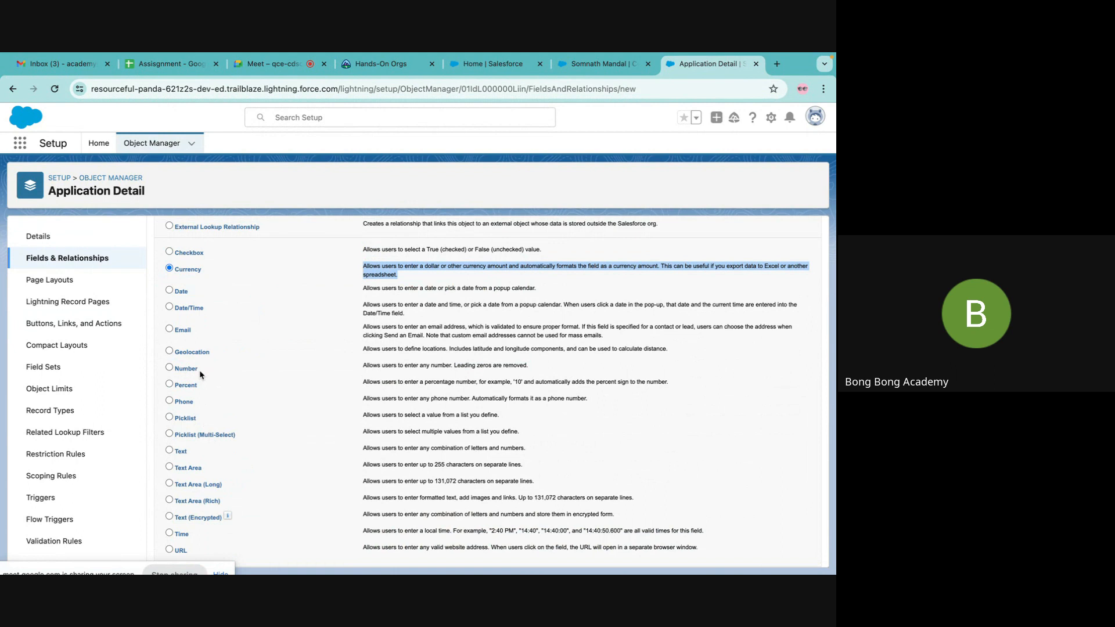
{"action": "scroll", "coordinate": [275, 487], "scroll_direction": "down", "scroll_amount": 2}
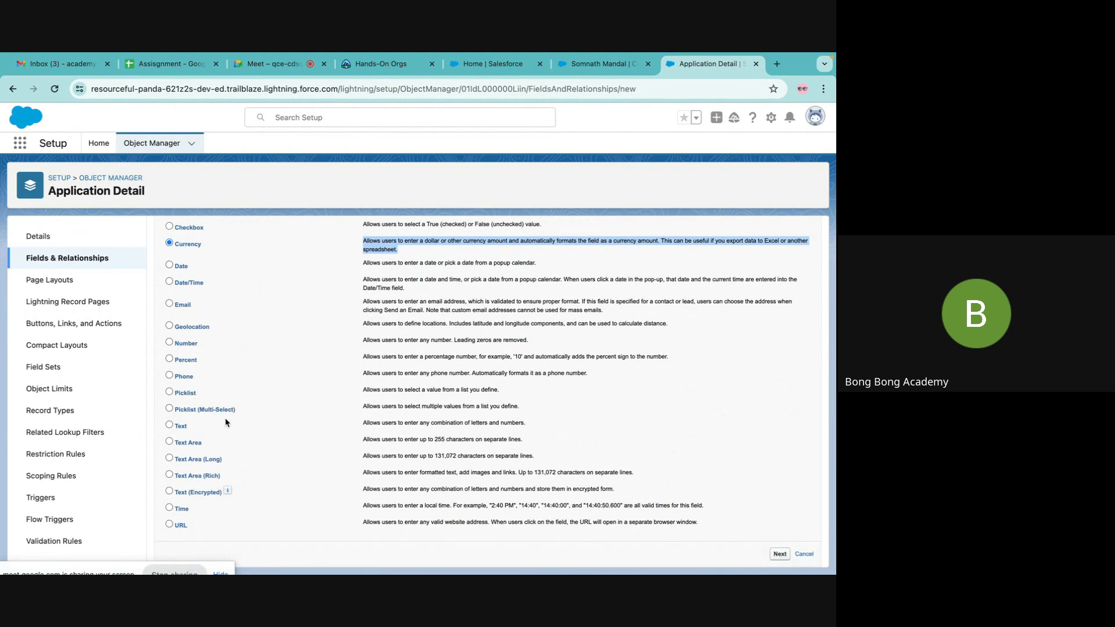
{"action": "scroll", "coordinate": [323, 404], "scroll_direction": "up", "scroll_amount": 5}
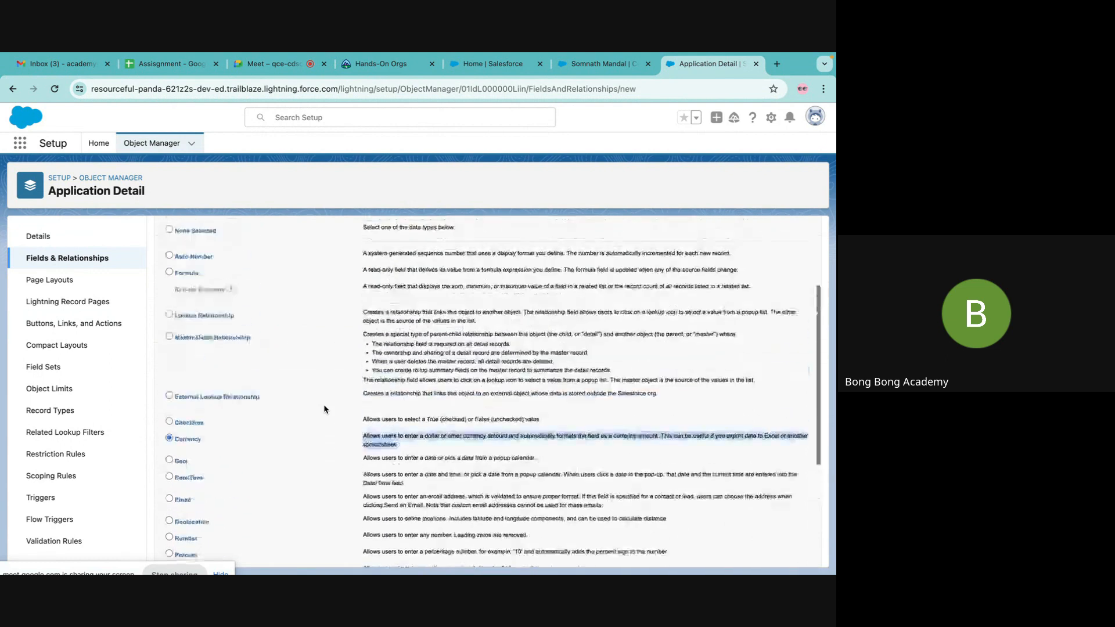
Make the new field a Picklist, check the available global picklist value sets, and choose to enter values separated by a new line
{"action": "scroll", "coordinate": [324, 410], "scroll_direction": "down", "scroll_amount": 5}
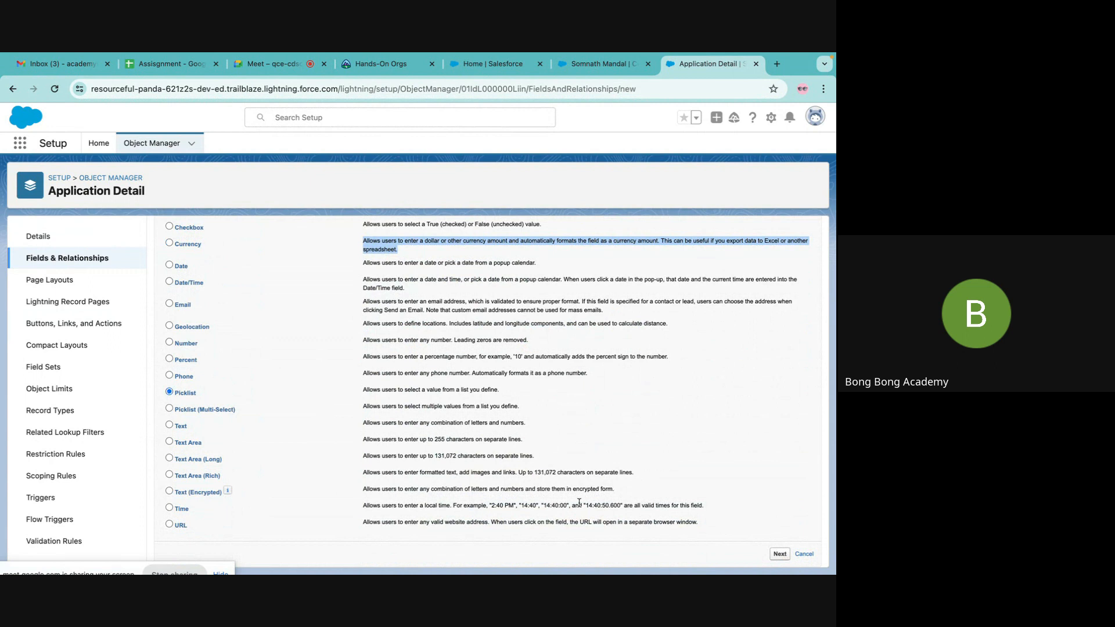
{"action": "left_click", "coordinate": [777, 553]}
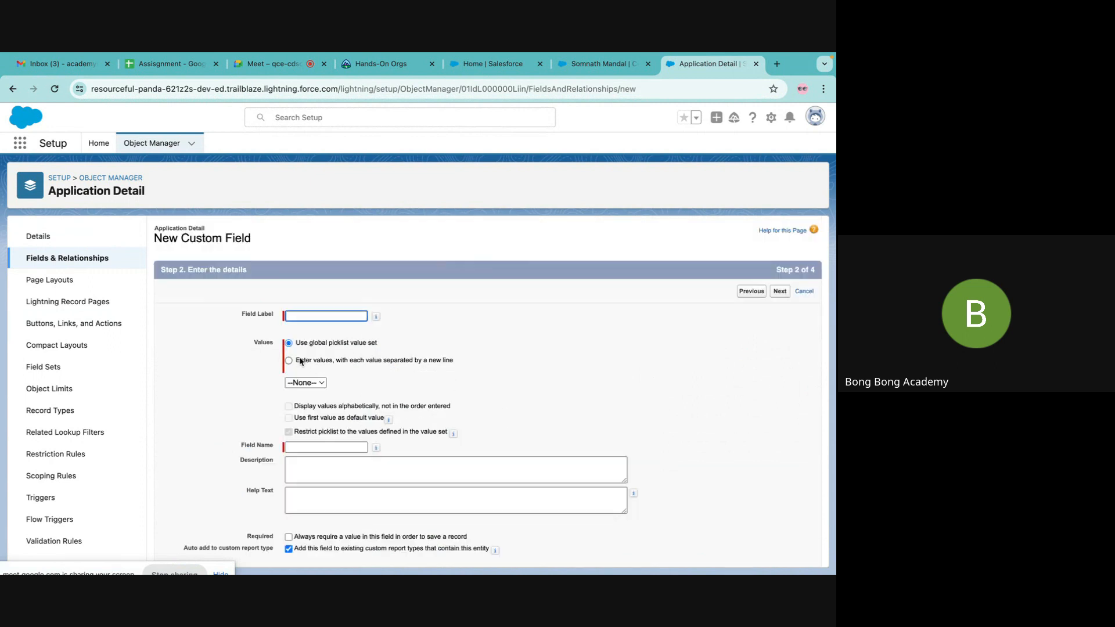
{"action": "left_click_drag", "start_coordinate": [295, 343], "coordinate": [411, 346]}
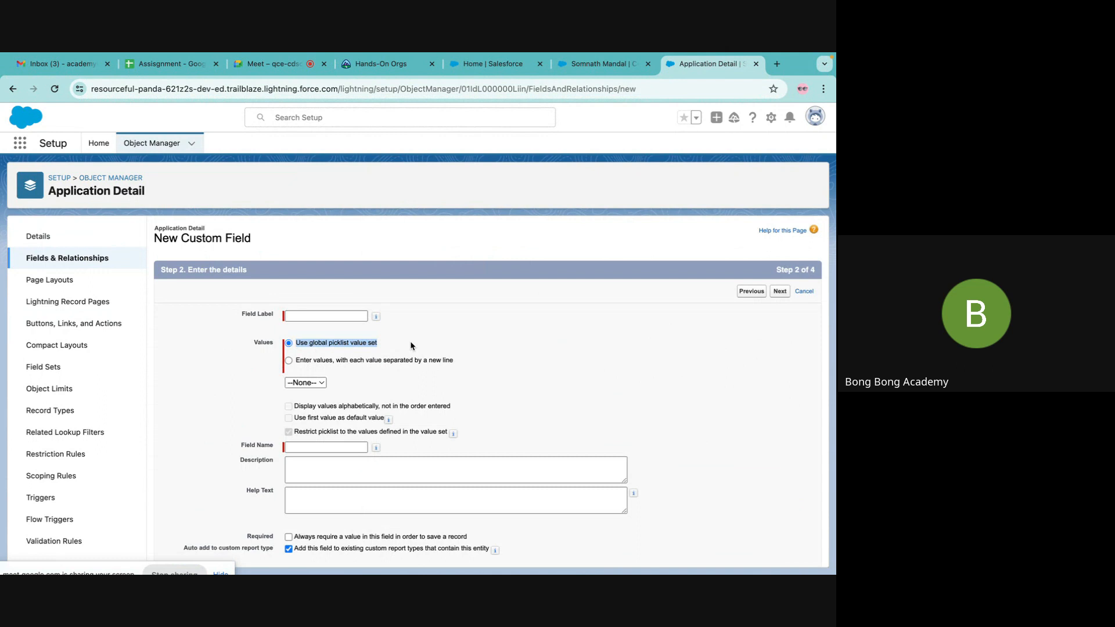
{"action": "left_click", "coordinate": [319, 384]}
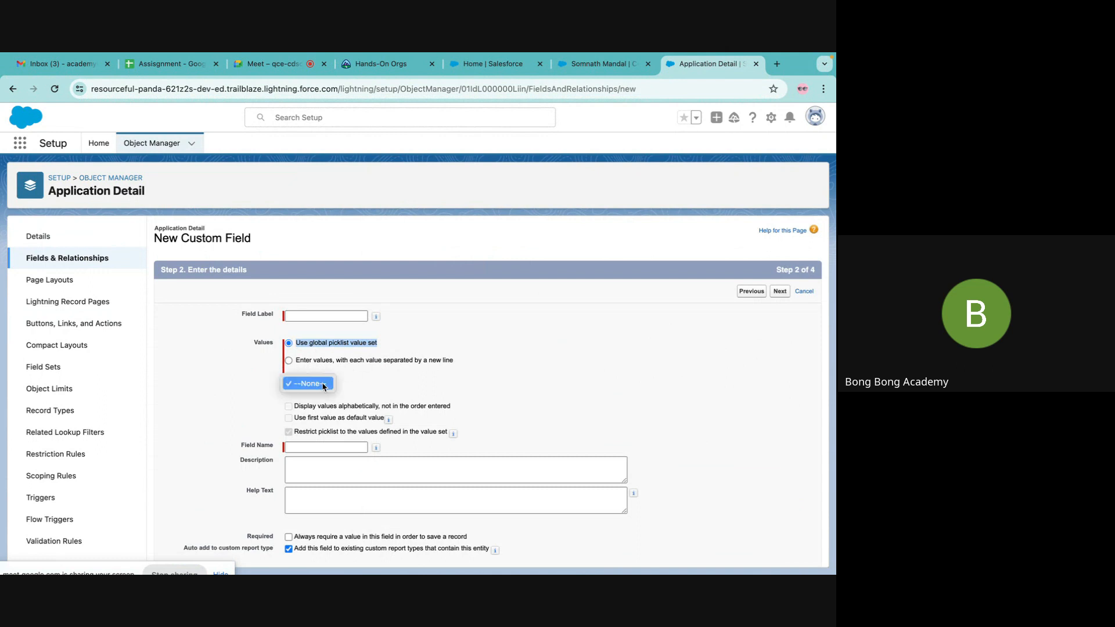
{"action": "left_click", "coordinate": [358, 370]}
{"action": "left_click", "coordinate": [289, 361]}
{"action": "left_click", "coordinate": [301, 408]}
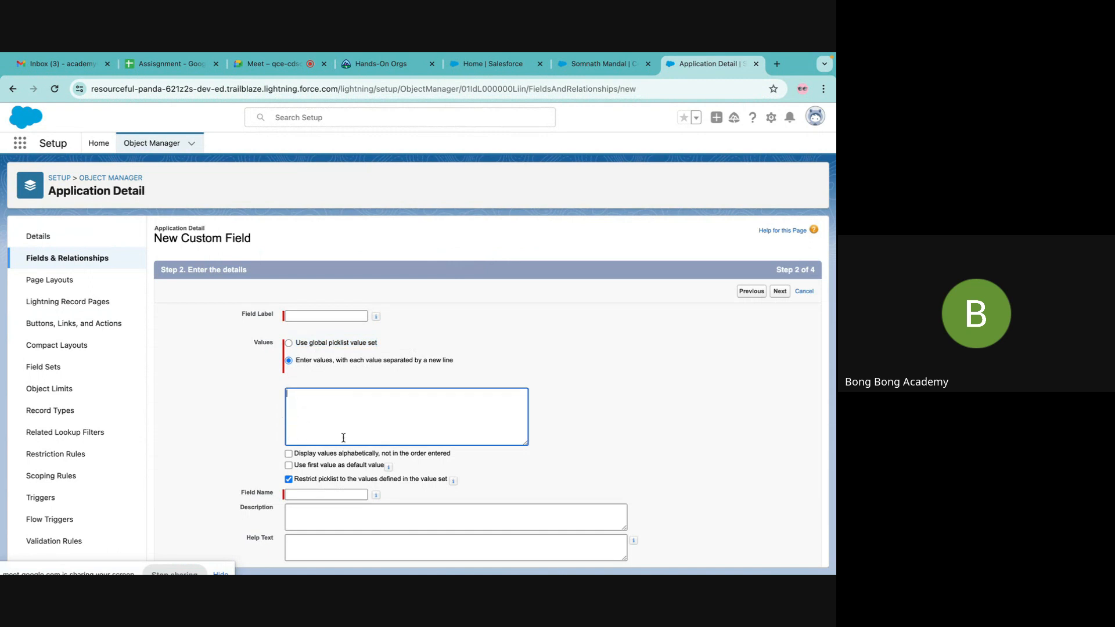
{"action": "scroll", "coordinate": [344, 438], "scroll_direction": "down", "scroll_amount": 3}
{"action": "left_click", "coordinate": [751, 555]}
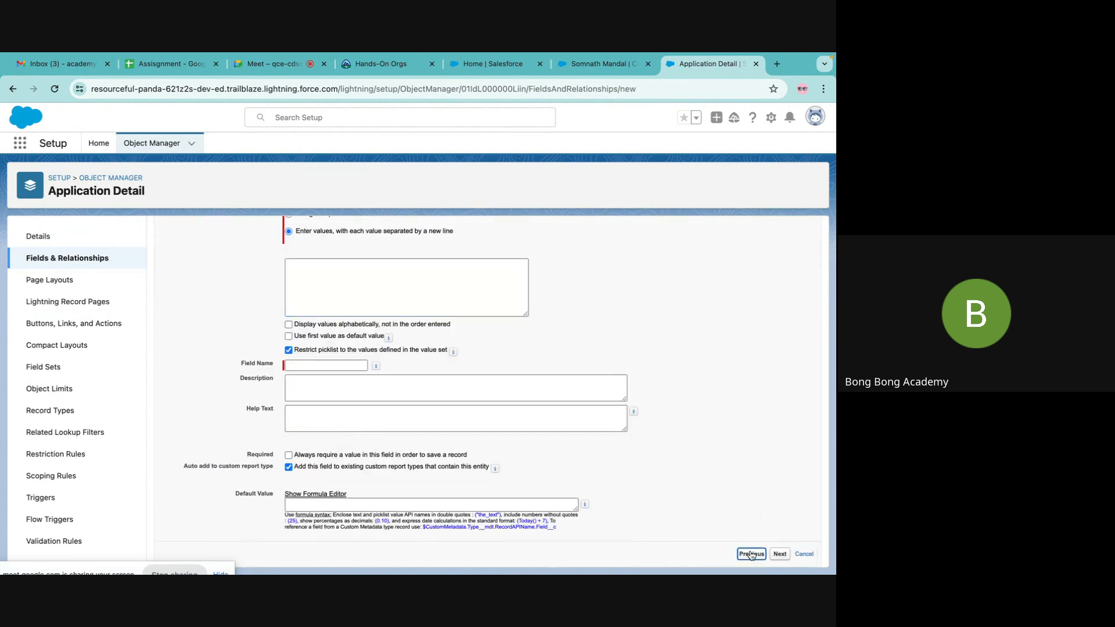
{"action": "scroll", "coordinate": [336, 402], "scroll_direction": "down", "scroll_amount": 5}
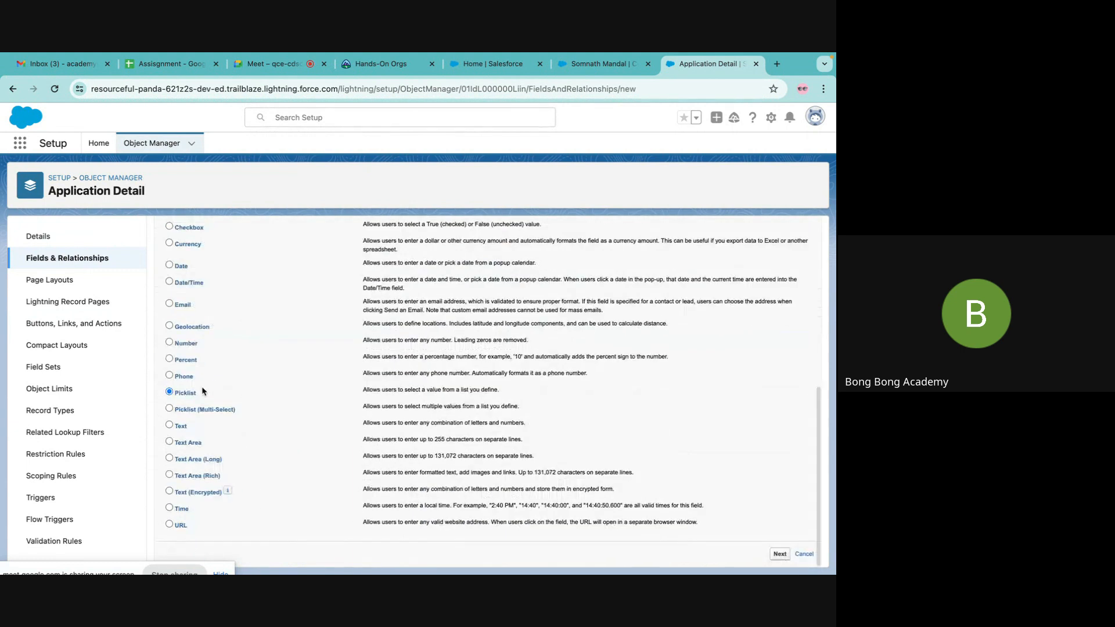
{"action": "left_click", "coordinate": [780, 554]}
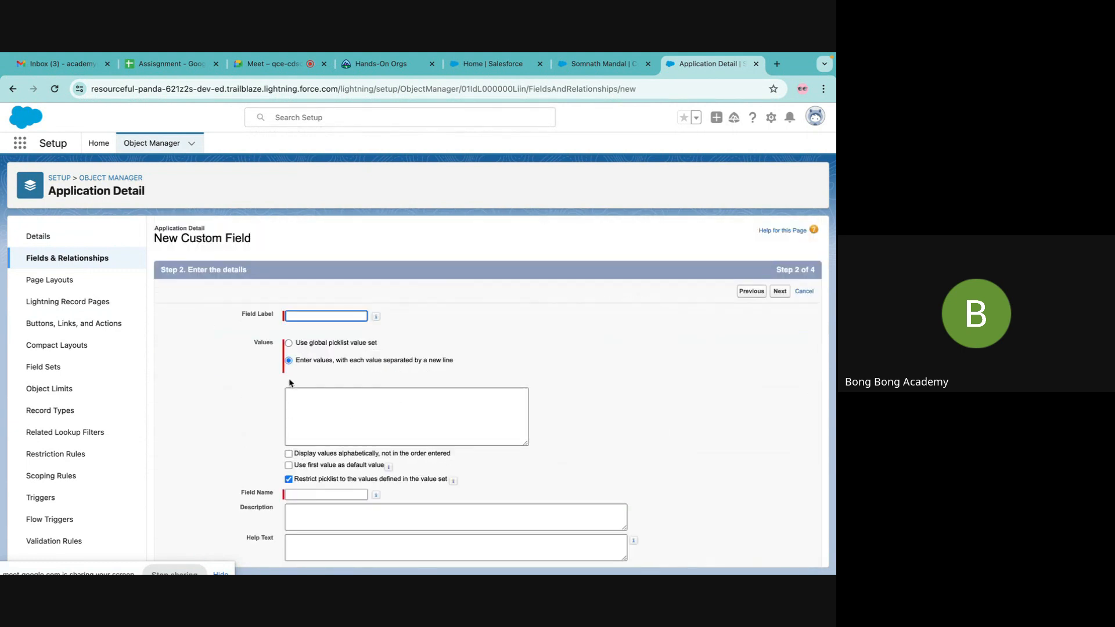
{"action": "left_click", "coordinate": [288, 480]}
{"action": "scroll", "coordinate": [181, 416], "scroll_direction": "down", "scroll_amount": 3}
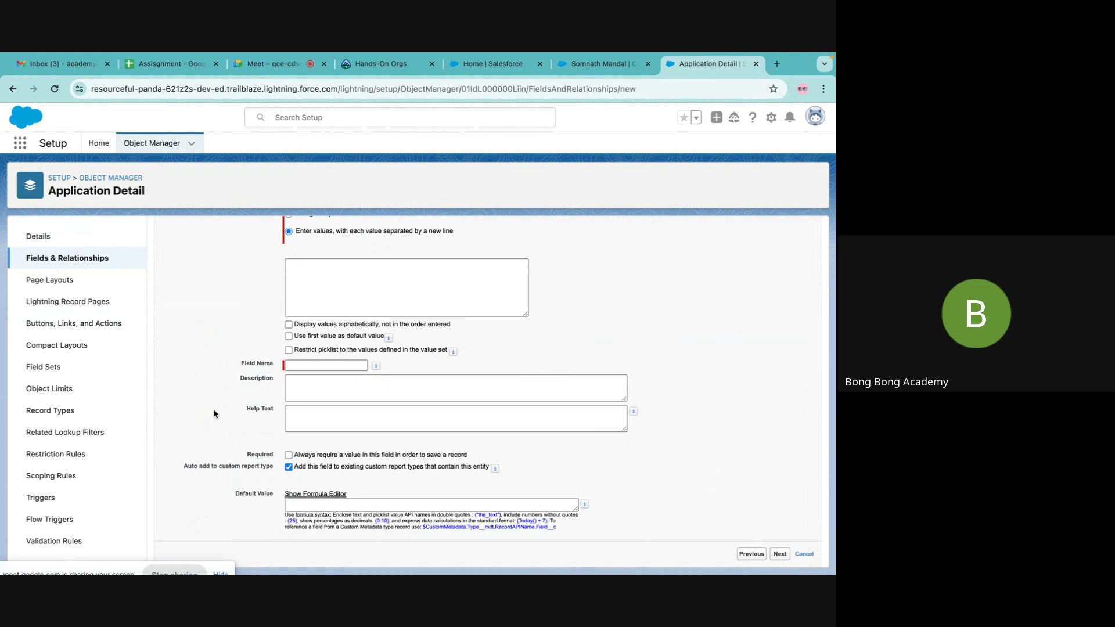
{"action": "scroll", "coordinate": [214, 414], "scroll_direction": "up", "scroll_amount": 3}
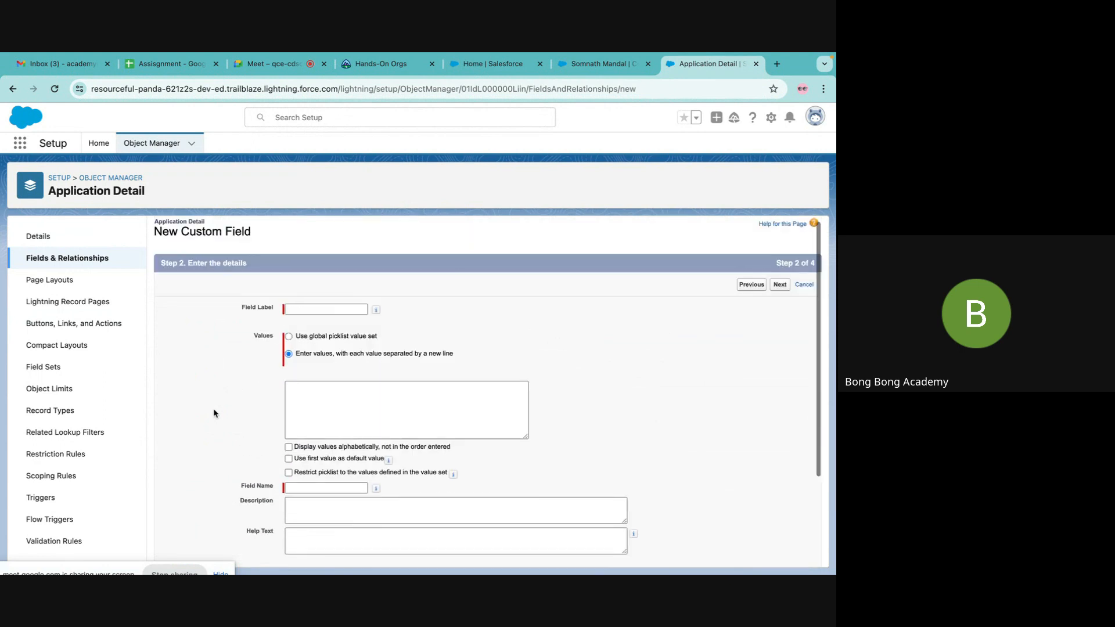
{"action": "left_click", "coordinate": [62, 263]}
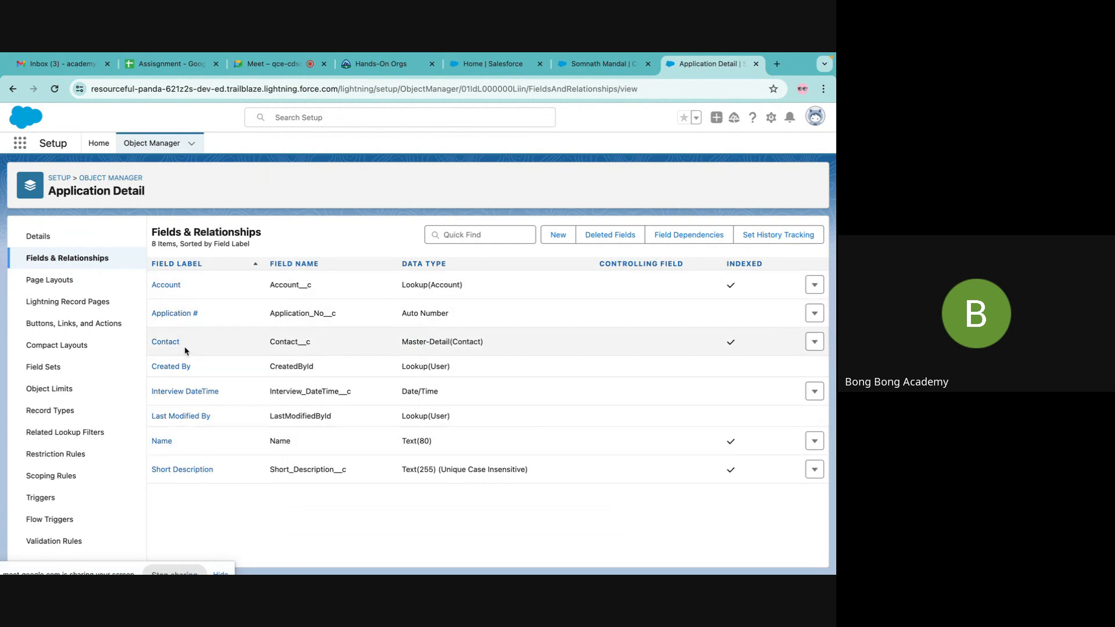
Open a new custom field form for Application Detail and examine the Text Area, Long, Rich and Encrypted text types
{"action": "left_click", "coordinate": [556, 236]}
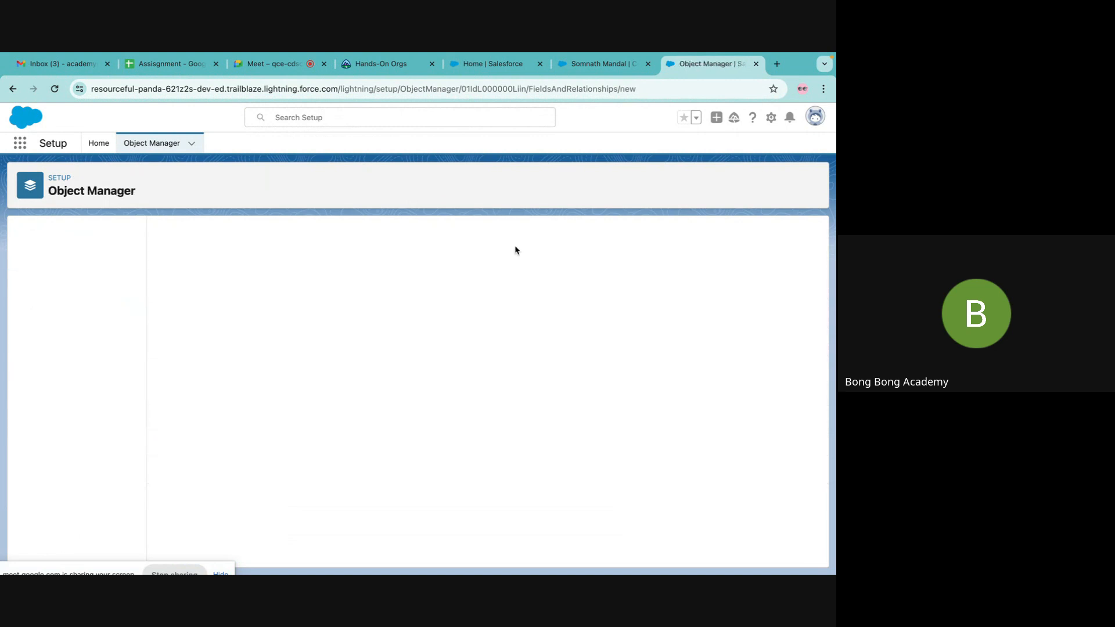
{"action": "scroll", "coordinate": [333, 401], "scroll_direction": "down", "scroll_amount": 6}
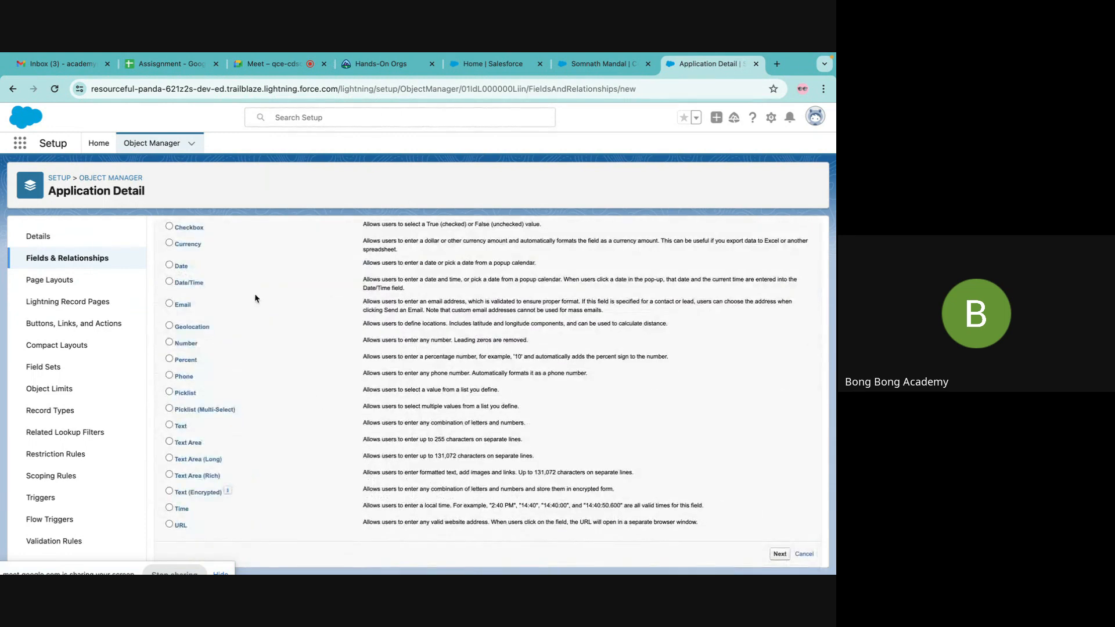
{"action": "scroll", "coordinate": [254, 293], "scroll_direction": "up", "scroll_amount": 1}
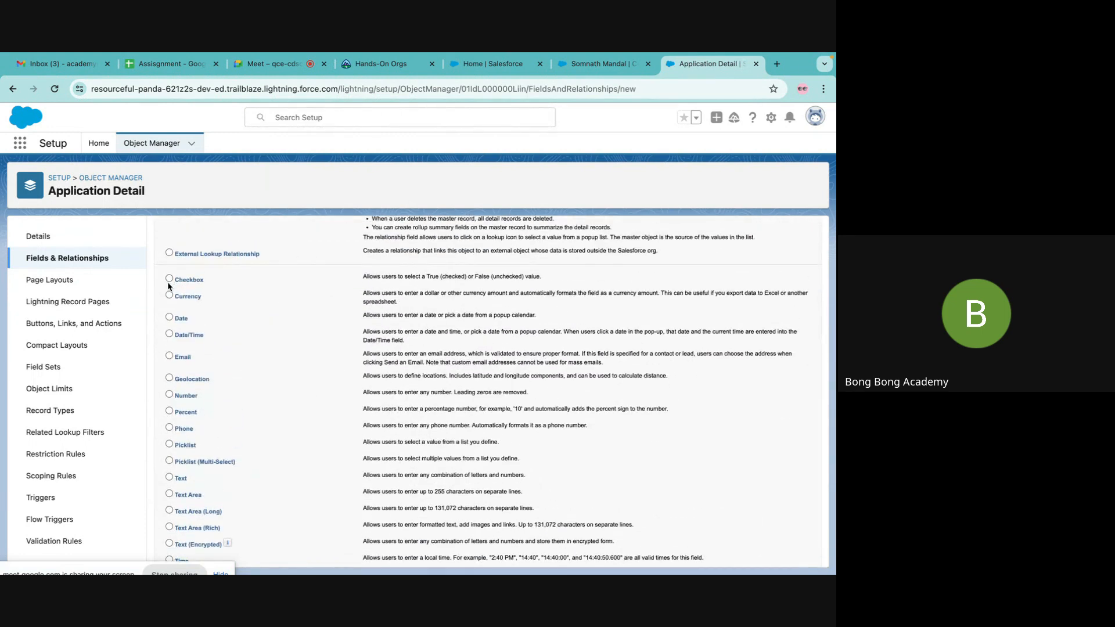
{"action": "scroll", "coordinate": [170, 378], "scroll_direction": "down", "scroll_amount": 1}
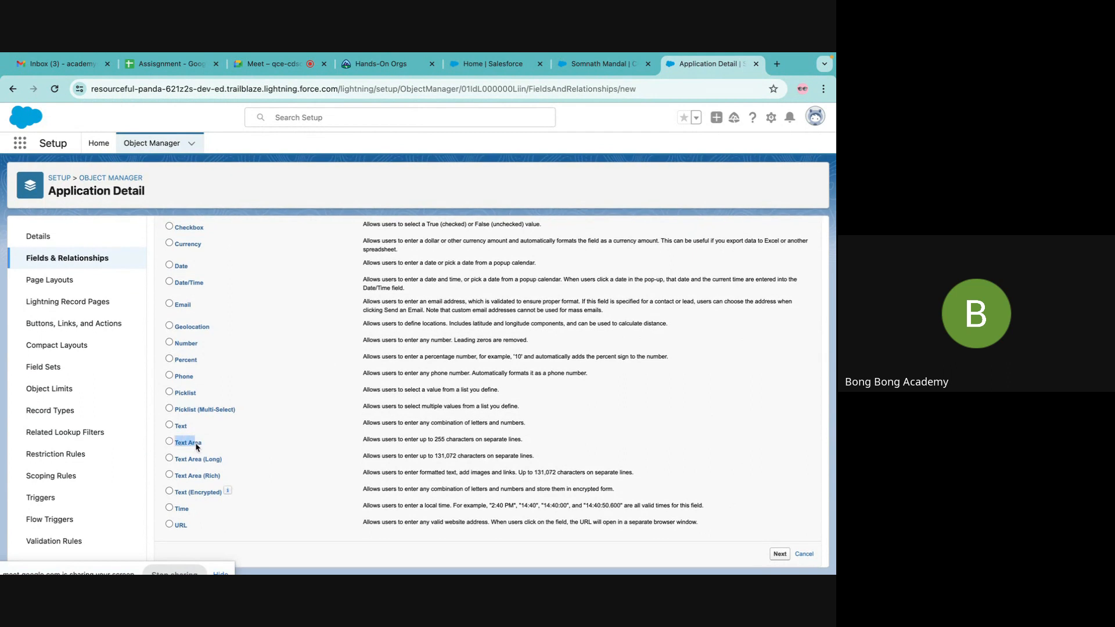
{"action": "left_click_drag", "start_coordinate": [175, 443], "coordinate": [203, 445]}
{"action": "left_click_drag", "start_coordinate": [176, 459], "coordinate": [227, 463]}
{"action": "left_click_drag", "start_coordinate": [175, 475], "coordinate": [221, 480]}
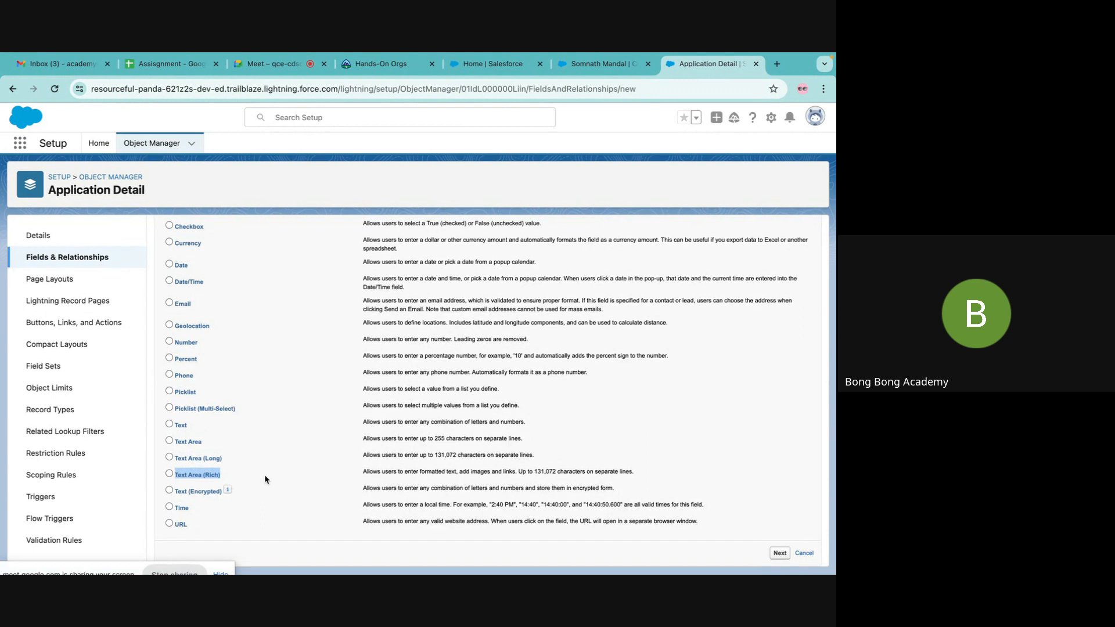
{"action": "left_click", "coordinate": [175, 492]}
{"action": "left_click_drag", "start_coordinate": [174, 492], "coordinate": [222, 495]}
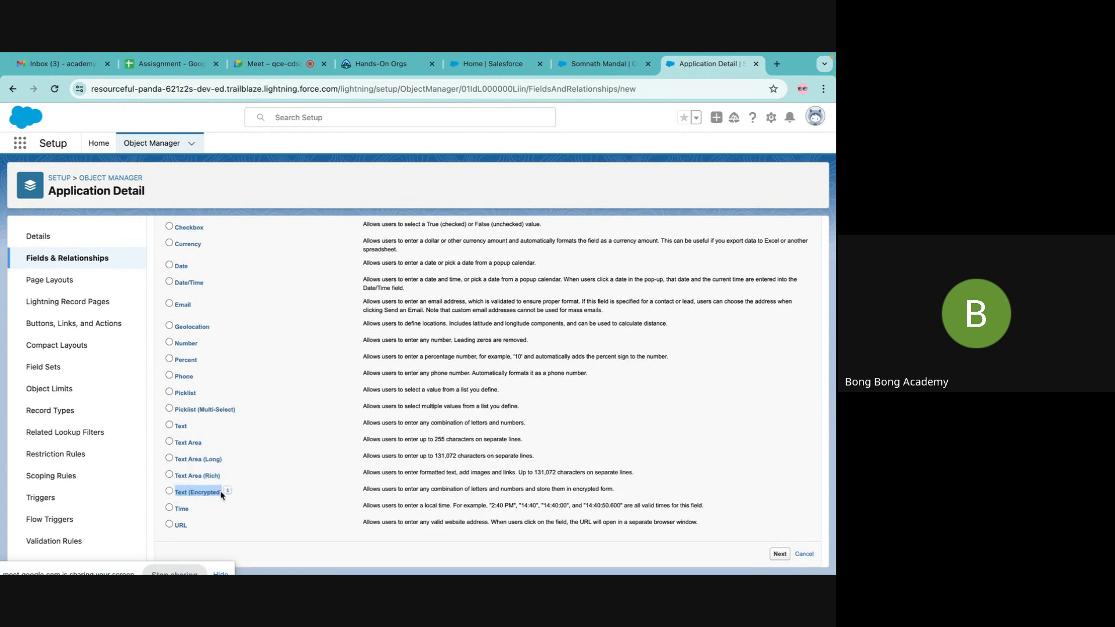
{"action": "mouse_move", "coordinate": [229, 493]}
{"action": "left_click", "coordinate": [210, 541]}
Review the full range of custom field data types, from Auto Number and the relationship types down to URL
{"action": "scroll", "coordinate": [188, 526], "scroll_direction": "up", "scroll_amount": 2}
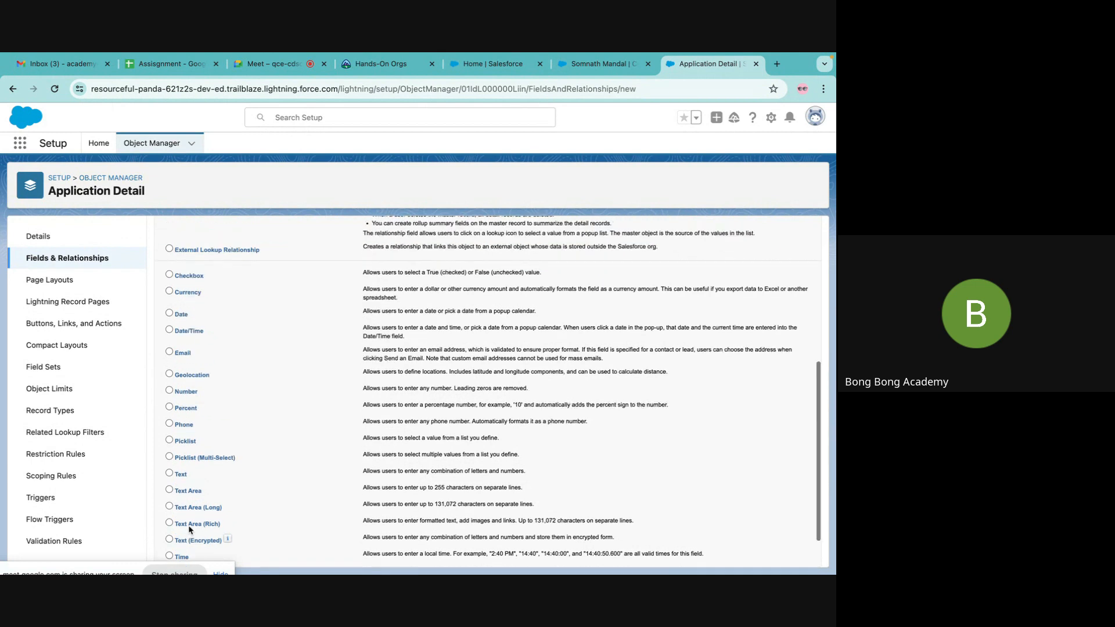
{"action": "scroll", "coordinate": [188, 526], "scroll_direction": "down", "scroll_amount": 2}
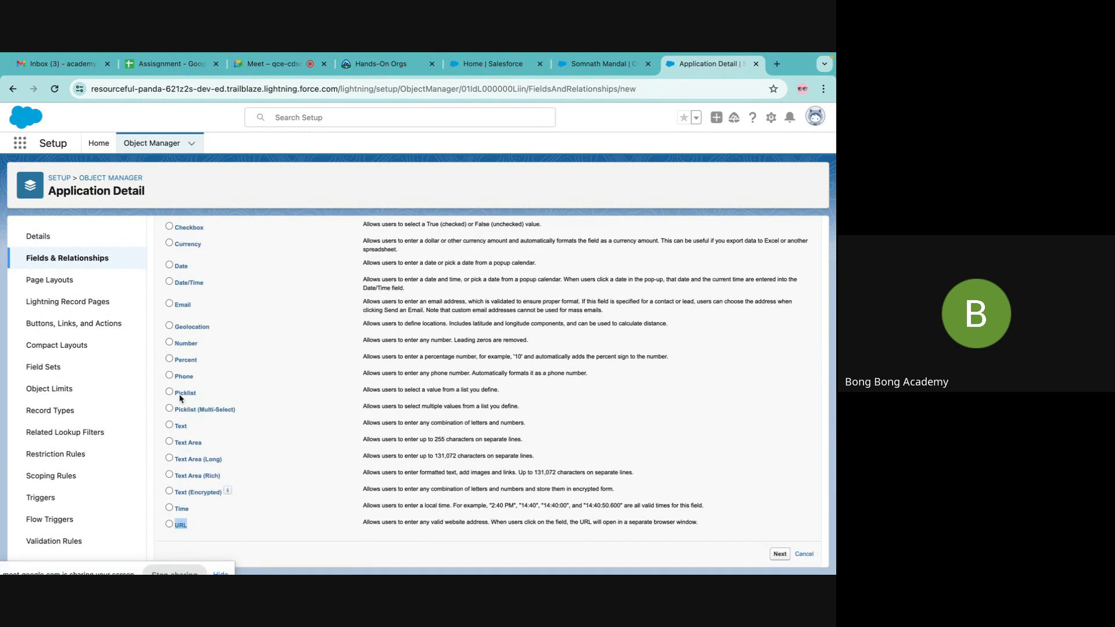
{"action": "left_click", "coordinate": [240, 531]}
{"action": "scroll", "coordinate": [181, 237], "scroll_direction": "up", "scroll_amount": 5}
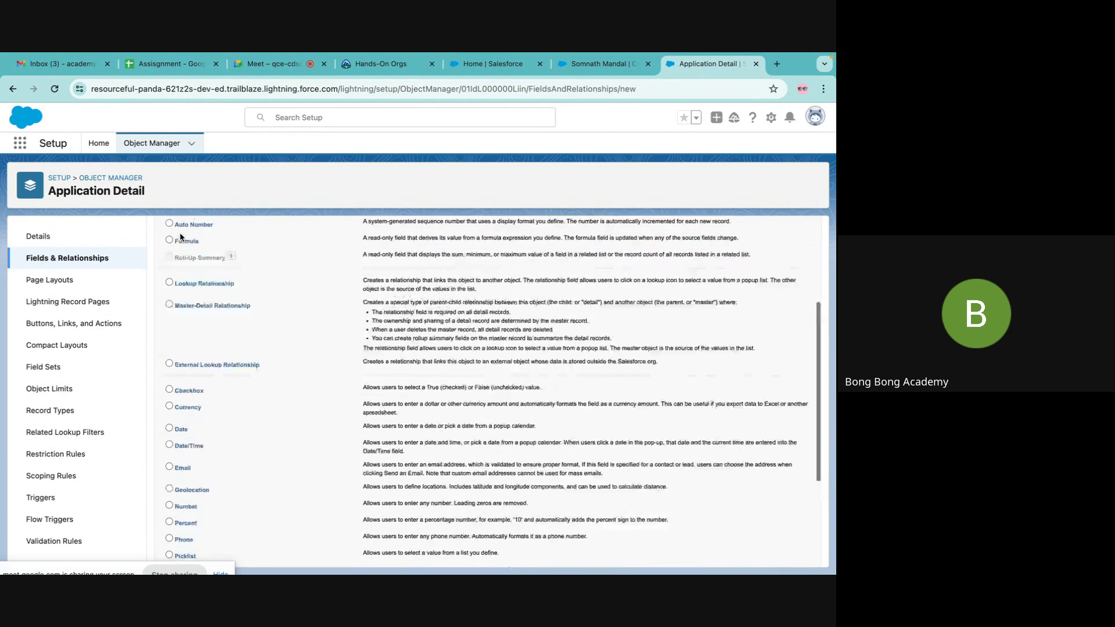
{"action": "scroll", "coordinate": [181, 237], "scroll_direction": "down", "scroll_amount": 2}
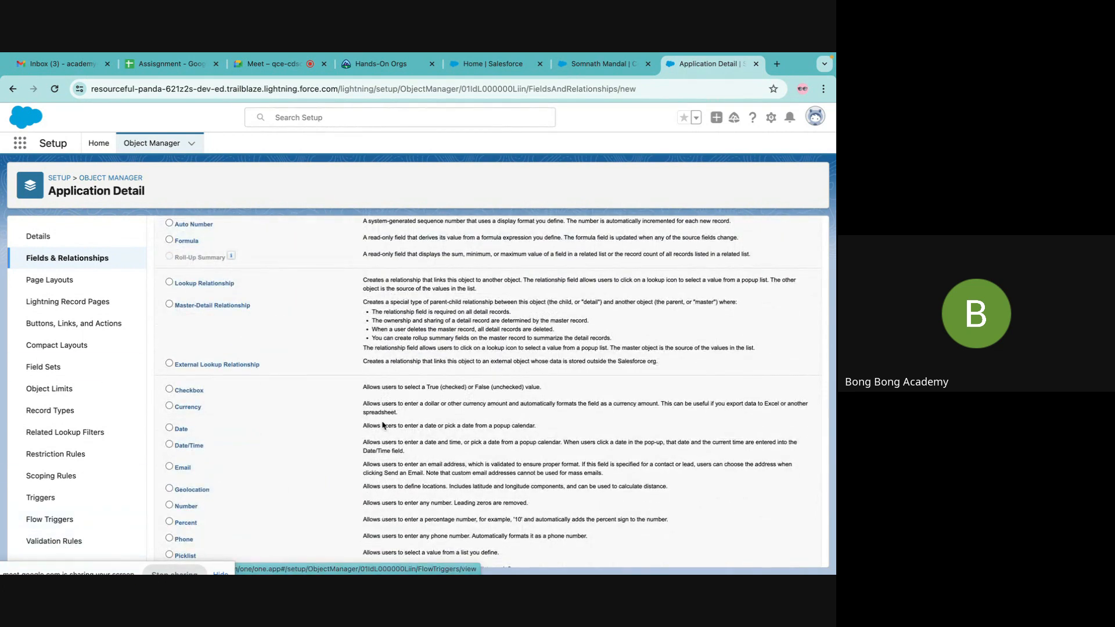
{"action": "scroll", "coordinate": [385, 427], "scroll_direction": "down", "scroll_amount": 3}
{"action": "scroll", "coordinate": [367, 371], "scroll_direction": "up", "scroll_amount": 5}
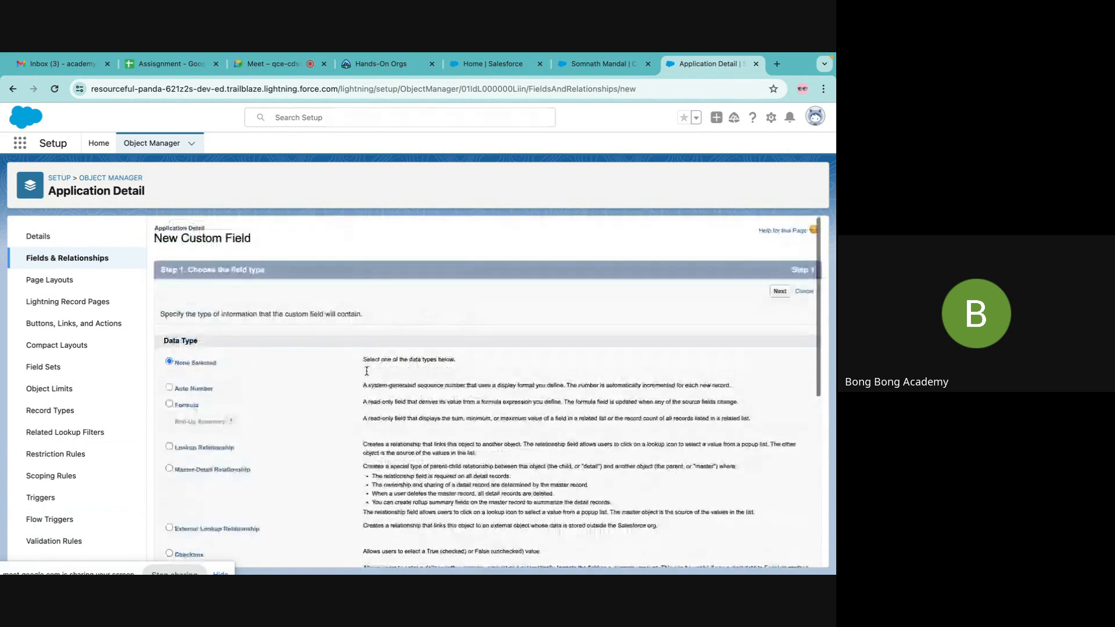
Leave the new field form for the Object Manager list and reopen Application Detail's Fields & Relationships
{"action": "left_click", "coordinate": [116, 179]}
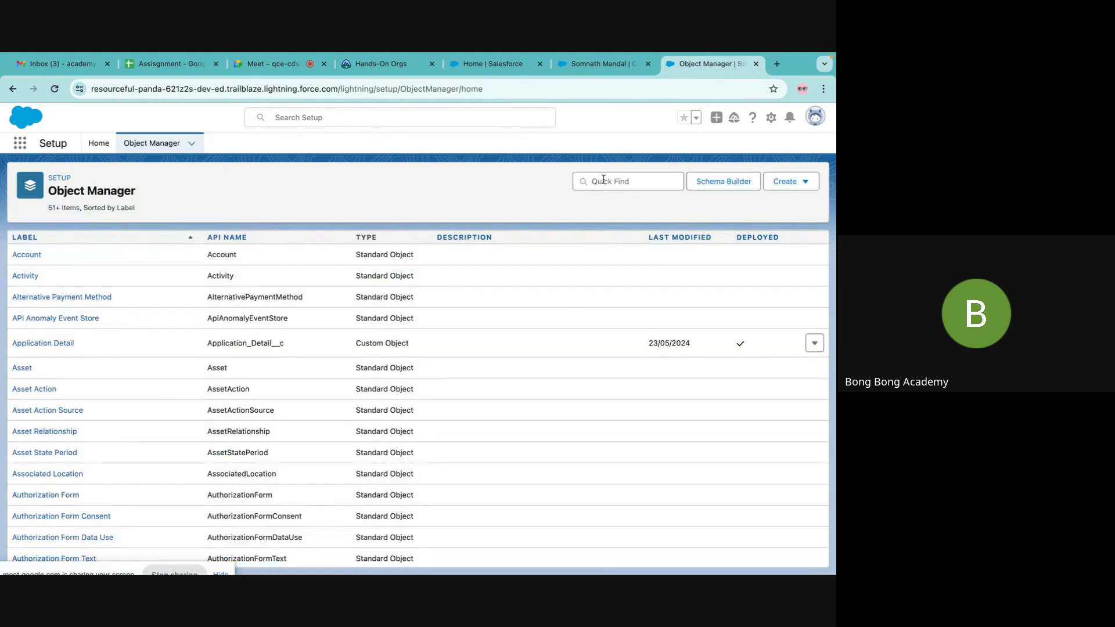
{"action": "scroll", "coordinate": [58, 366], "scroll_direction": "down", "scroll_amount": 3}
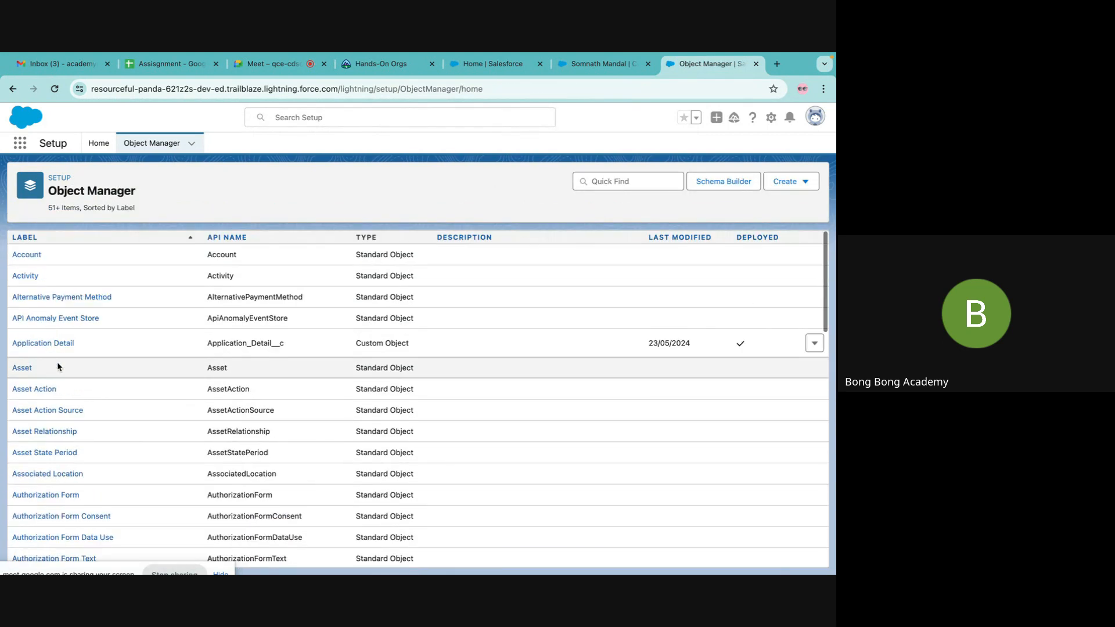
{"action": "scroll", "coordinate": [54, 366], "scroll_direction": "up", "scroll_amount": 3}
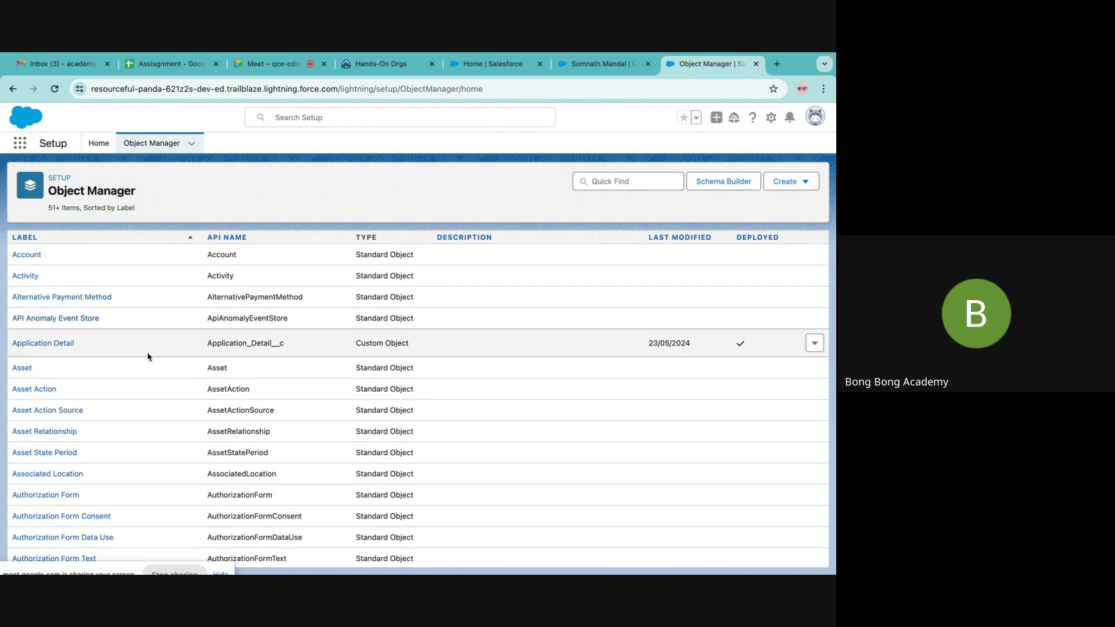
{"action": "left_click", "coordinate": [71, 341]}
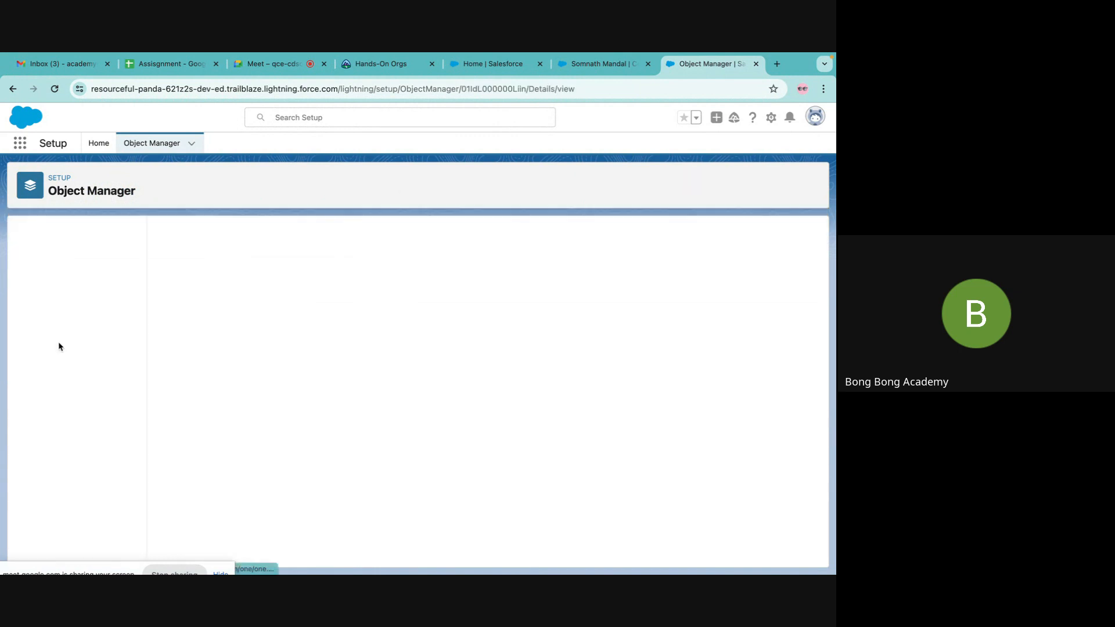
{"action": "left_click", "coordinate": [42, 258]}
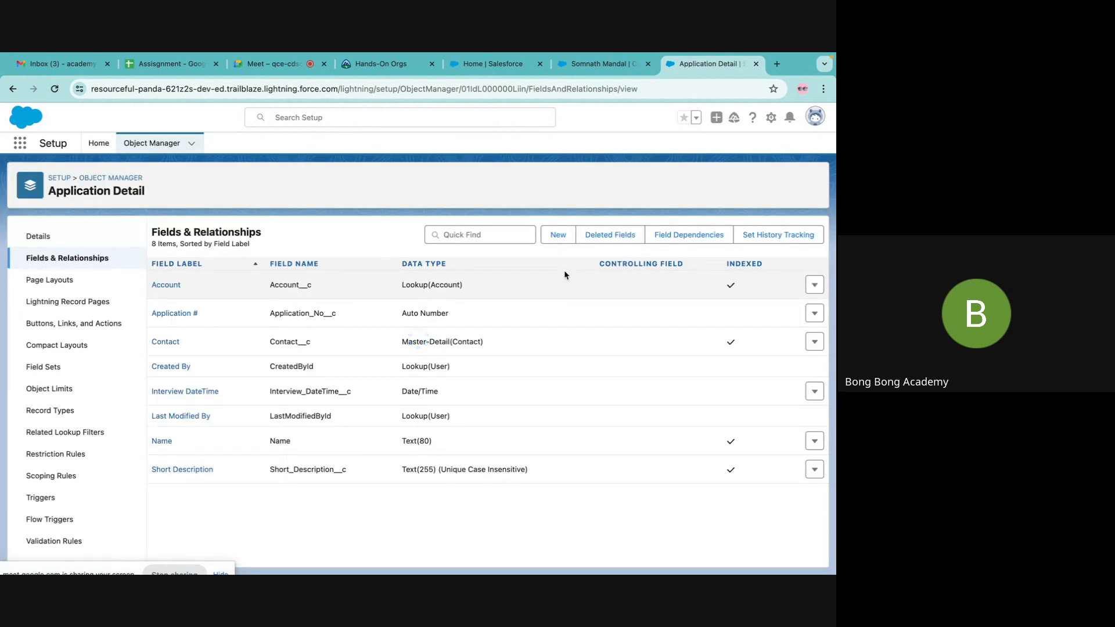
Start a new custom field on Application Detail with the Currency data type and continue to its details
{"action": "left_click", "coordinate": [557, 233]}
{"action": "scroll", "coordinate": [222, 447], "scroll_direction": "down", "scroll_amount": 4}
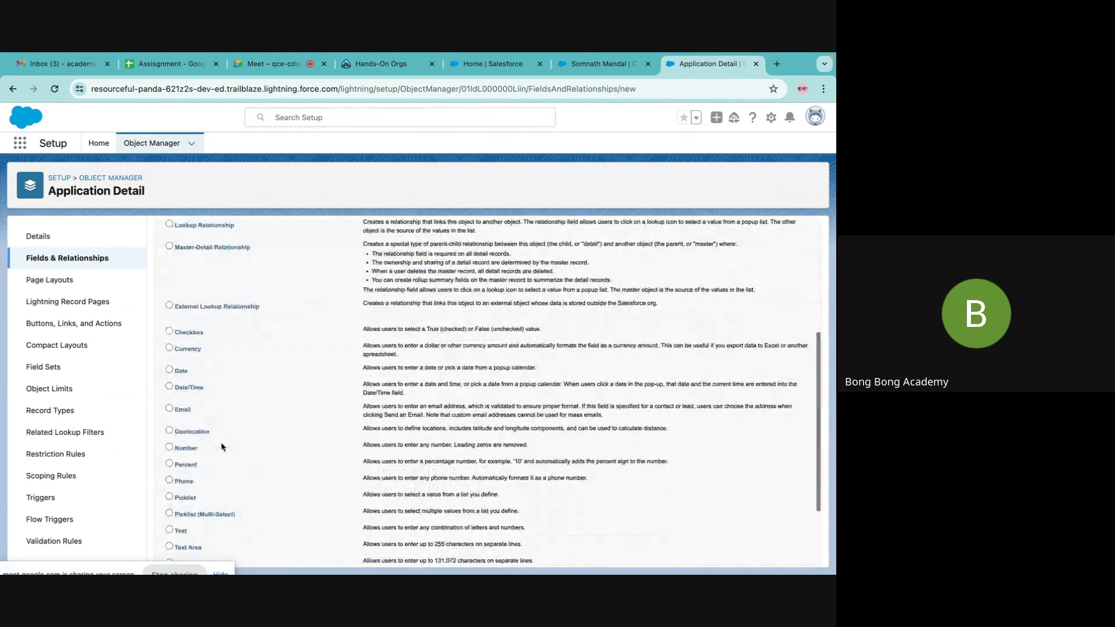
{"action": "left_click", "coordinate": [169, 347]}
{"action": "scroll", "coordinate": [390, 457], "scroll_direction": "down", "scroll_amount": 3}
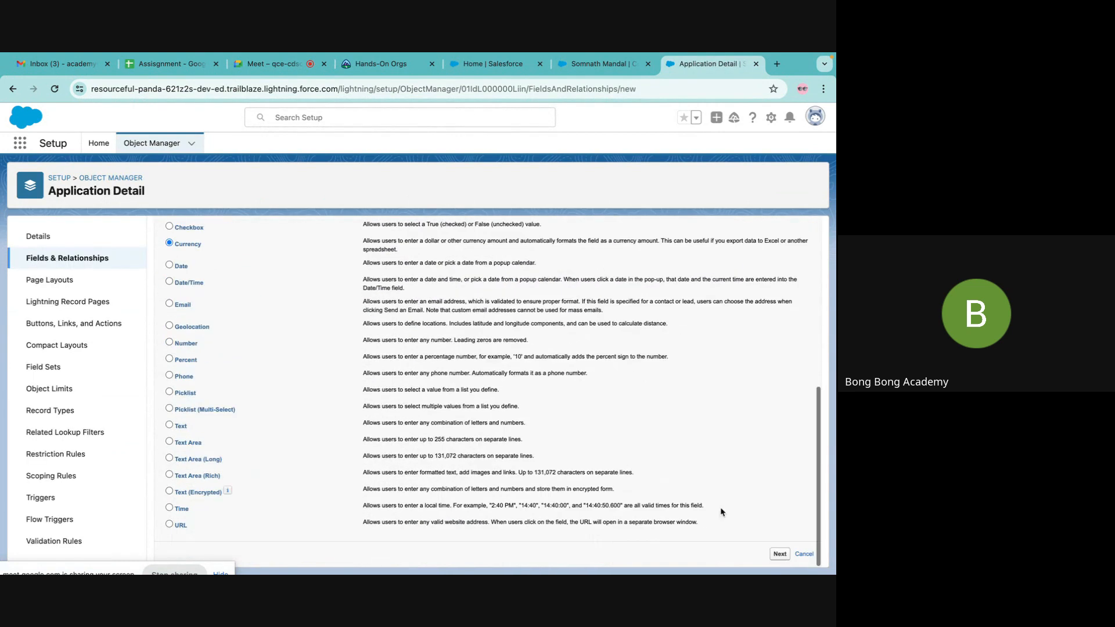
{"action": "left_click", "coordinate": [778, 552]}
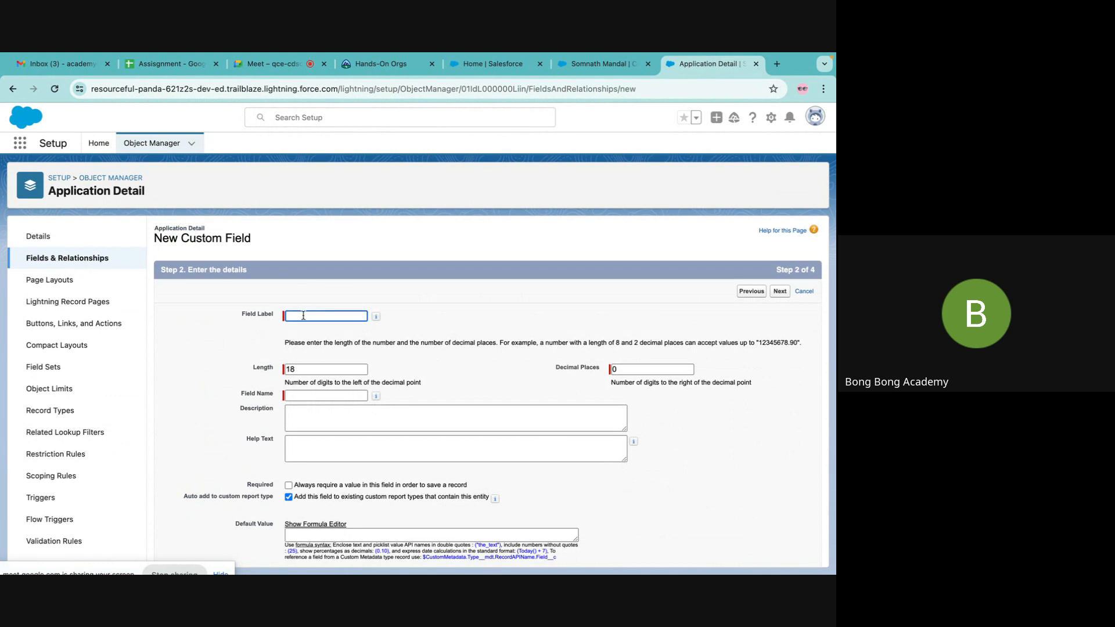
Label the currency field Fees and set its length to 16 and its decimal places to 2
{"action": "left_click", "coordinate": [303, 315]}
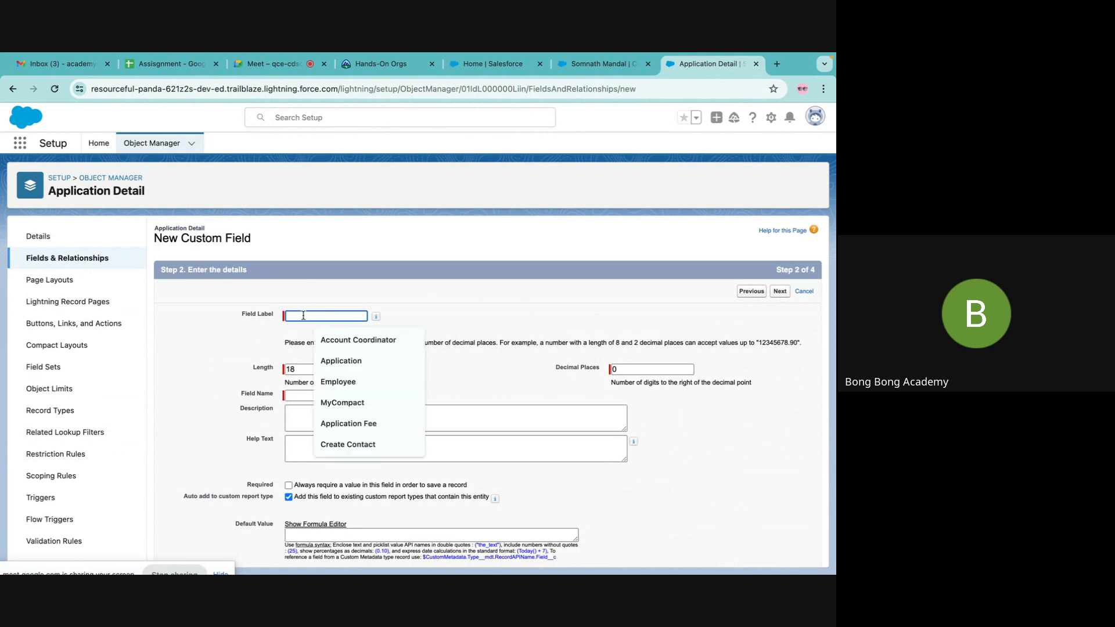
{"action": "type", "text": "Fees"}
{"action": "left_click", "coordinate": [361, 360]}
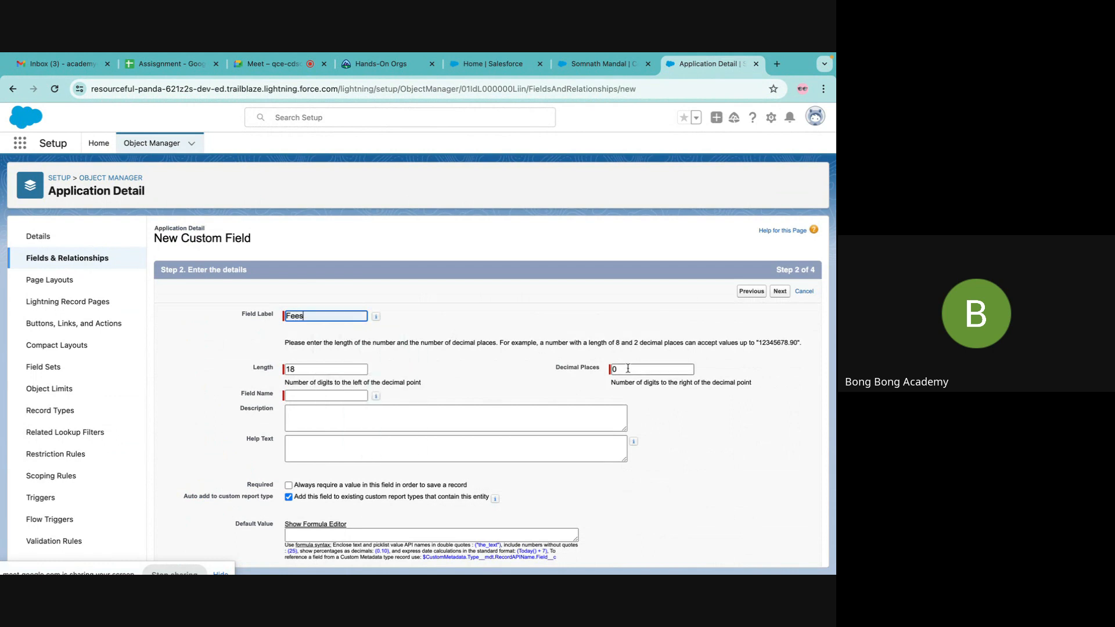
{"action": "scroll", "coordinate": [578, 438], "scroll_direction": "down", "scroll_amount": 1}
{"action": "left_click", "coordinate": [641, 339]}
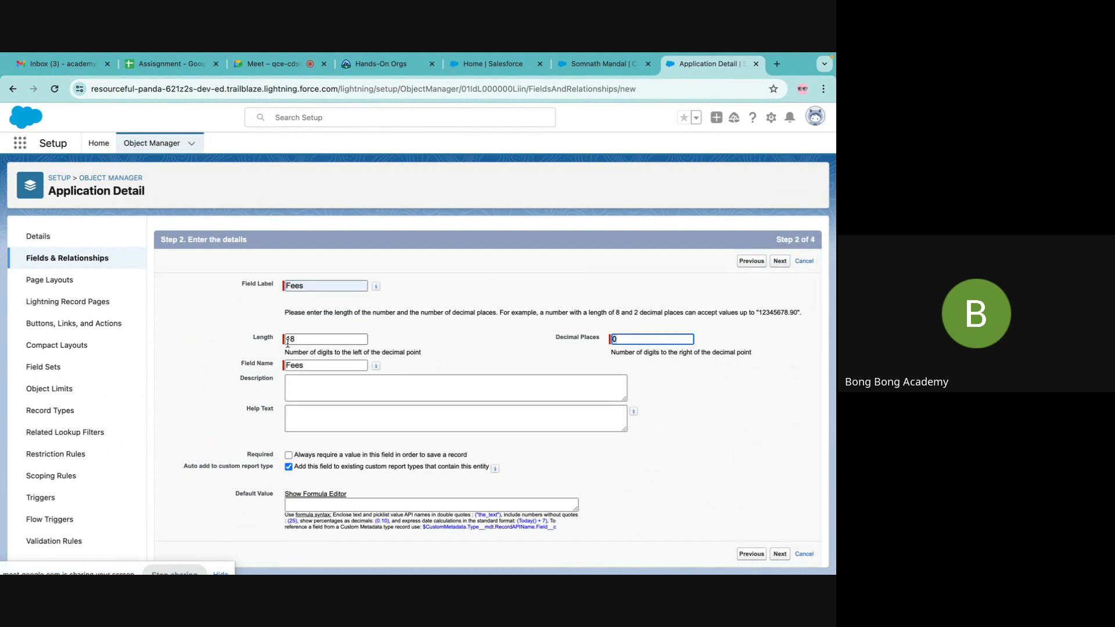
{"action": "left_click", "coordinate": [305, 337]}
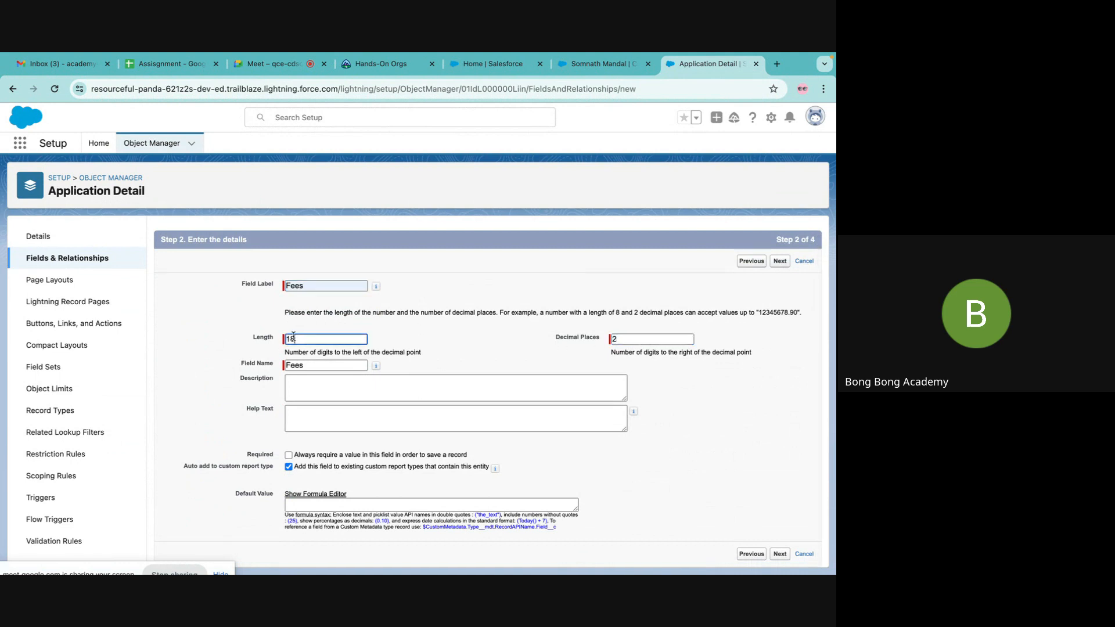
{"action": "left_click", "coordinate": [480, 348]}
Keep the default field-level security and Application Detail Layout assignment, save the Fees field and check its data type
{"action": "left_click", "coordinate": [780, 553]}
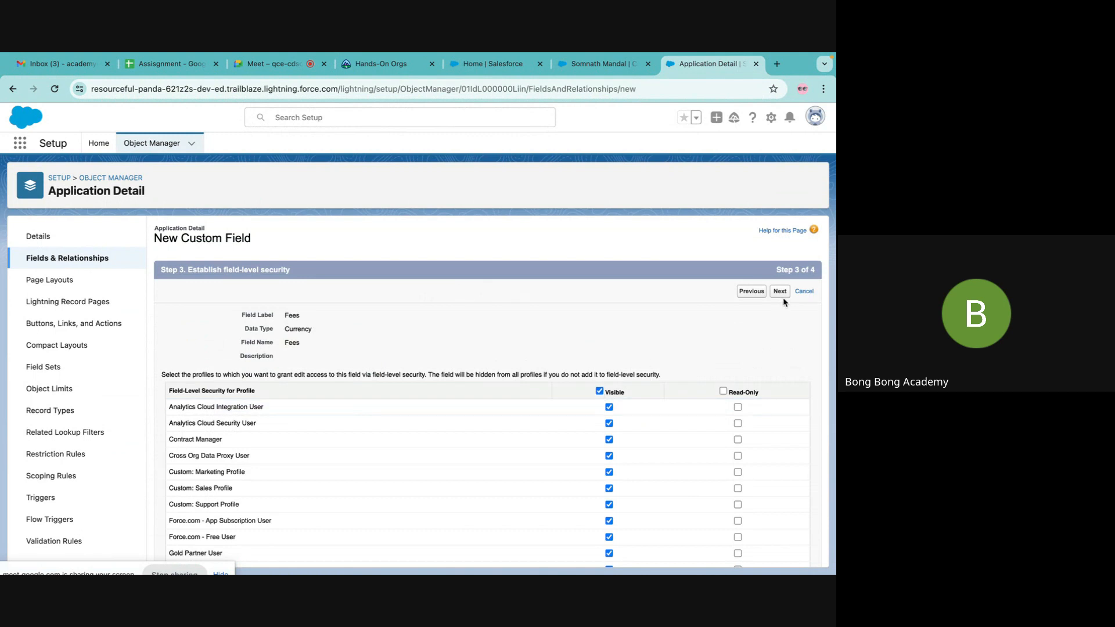
{"action": "left_click", "coordinate": [782, 293]}
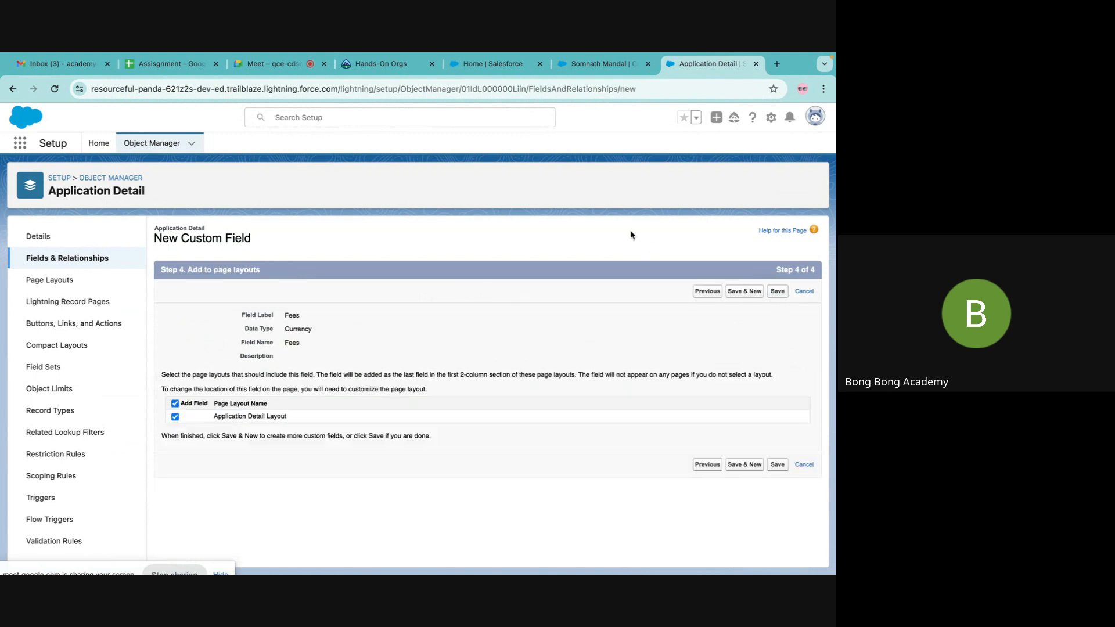
{"action": "left_click", "coordinate": [778, 292]}
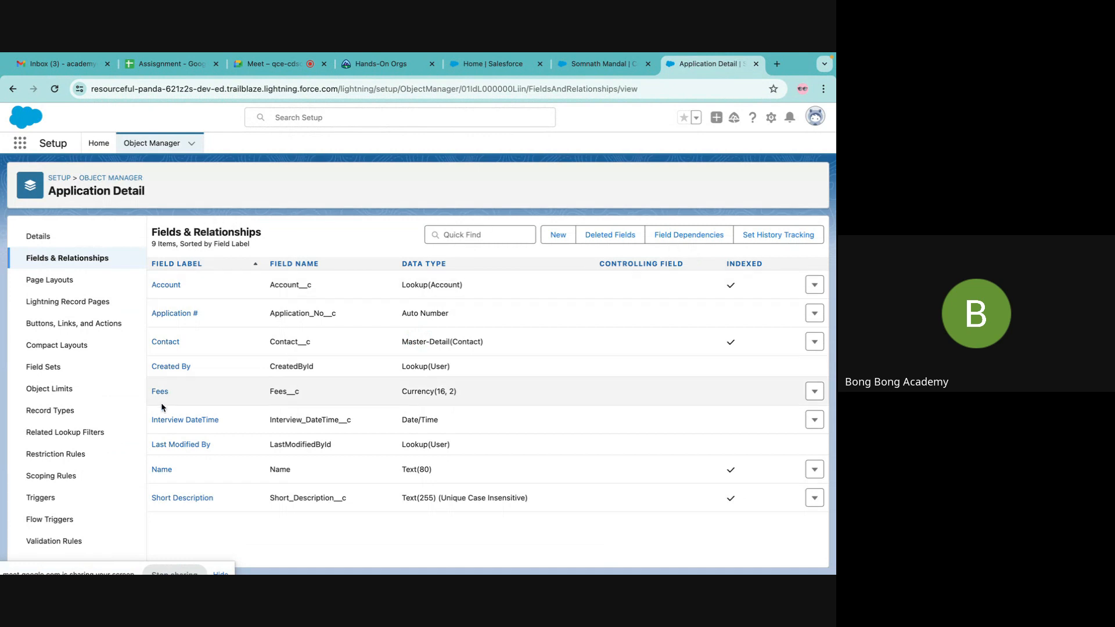
{"action": "left_click_drag", "start_coordinate": [463, 393], "coordinate": [372, 394]}
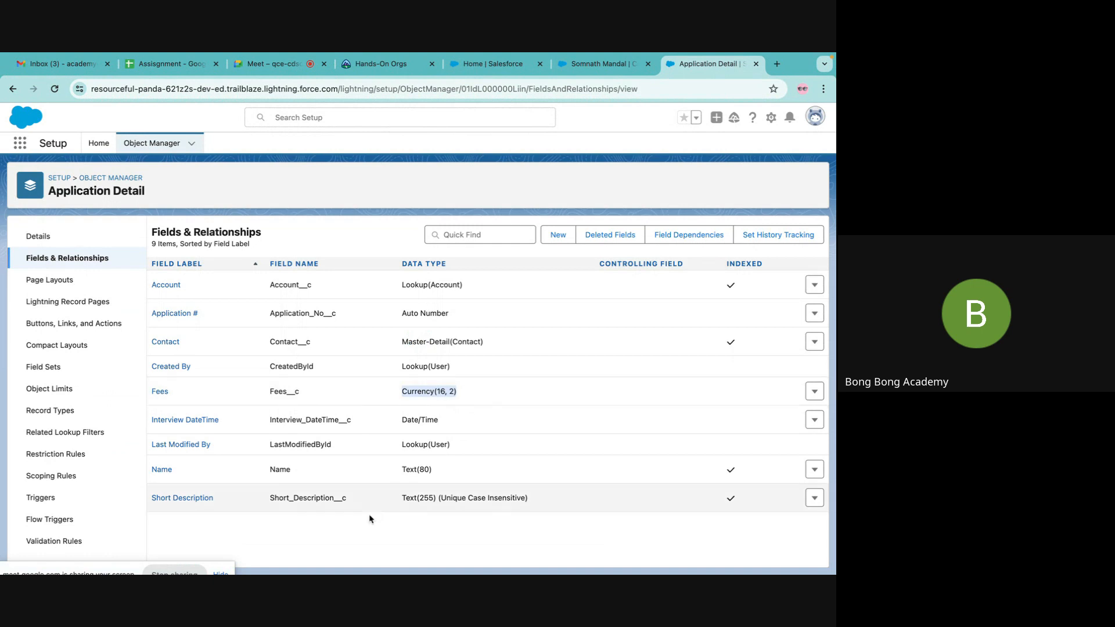
Switch to the open Sales app and display the Application Details list
{"action": "left_click", "coordinate": [607, 65]}
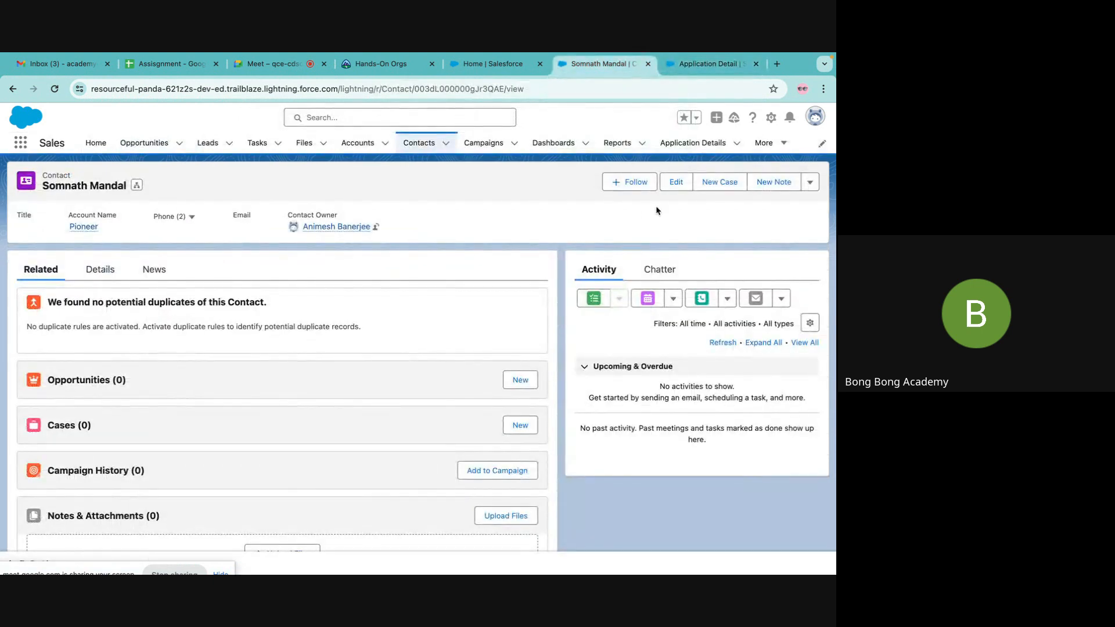
{"action": "left_click", "coordinate": [704, 150]}
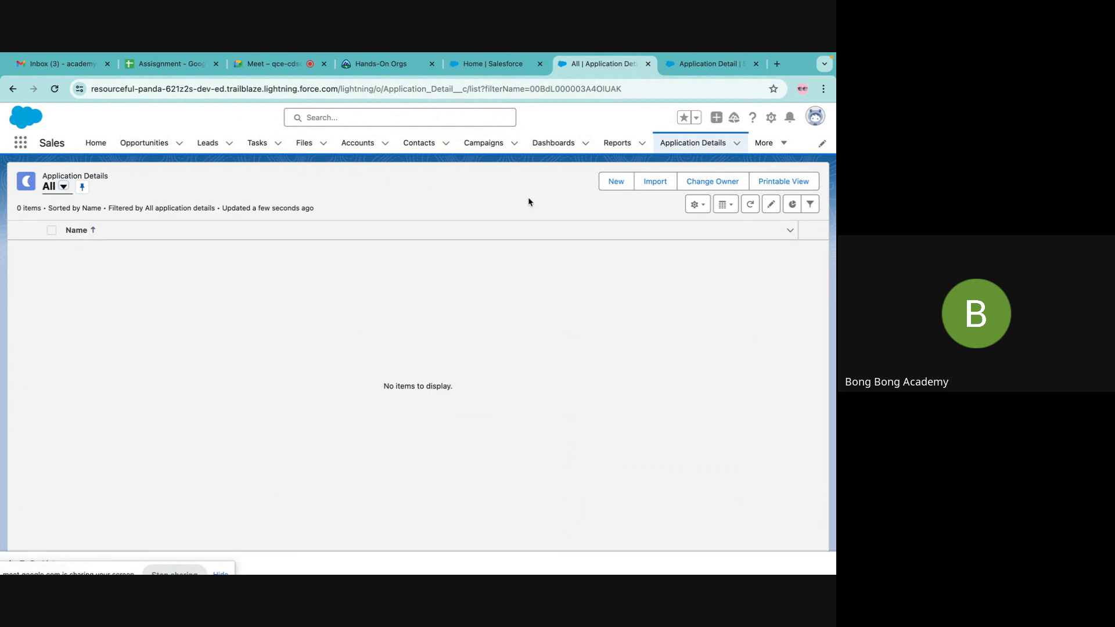
Open the Burlington Textiles Corp of America account, start a new Application Detail from its related list, and check the required Account and Contact fields
{"action": "left_click", "coordinate": [356, 146]}
{"action": "left_click", "coordinate": [175, 249]}
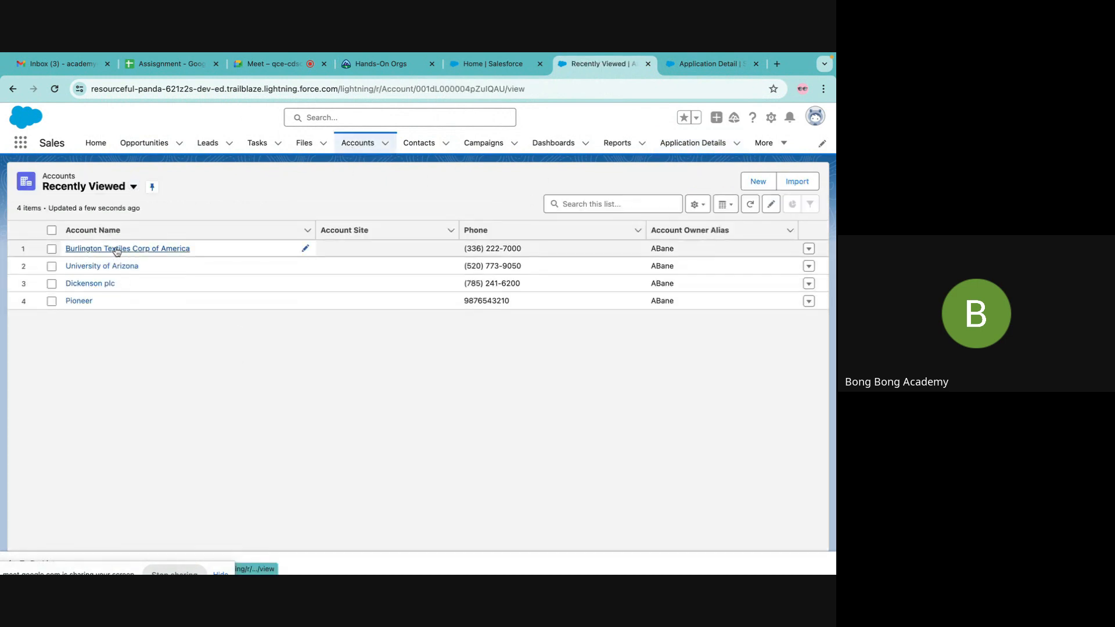
{"action": "scroll", "coordinate": [276, 424], "scroll_direction": "down", "scroll_amount": 10}
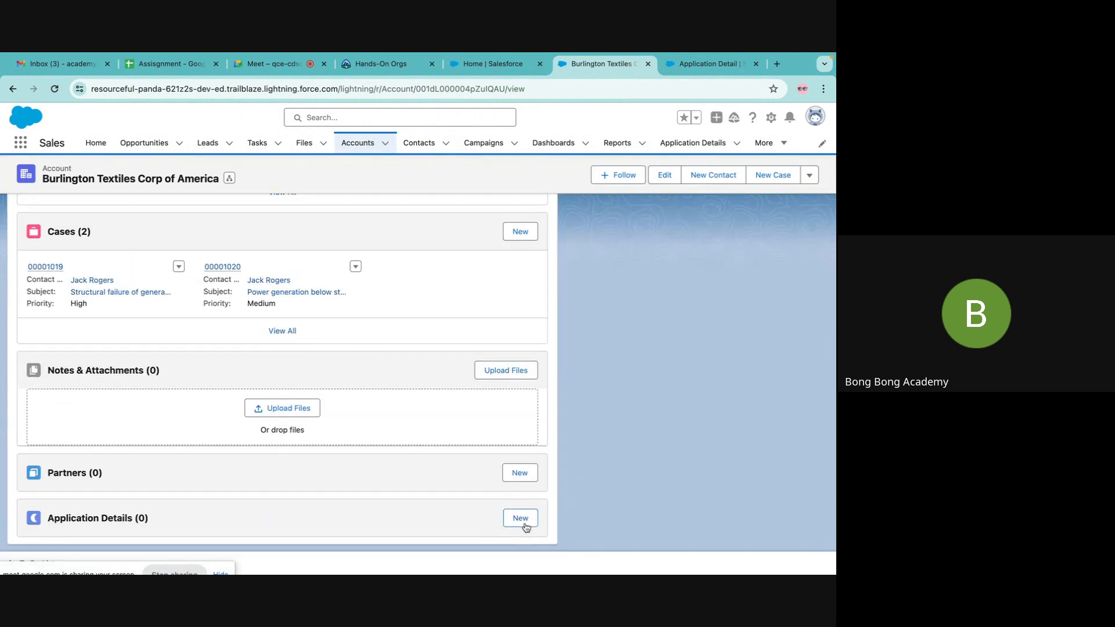
{"action": "left_click", "coordinate": [522, 519]}
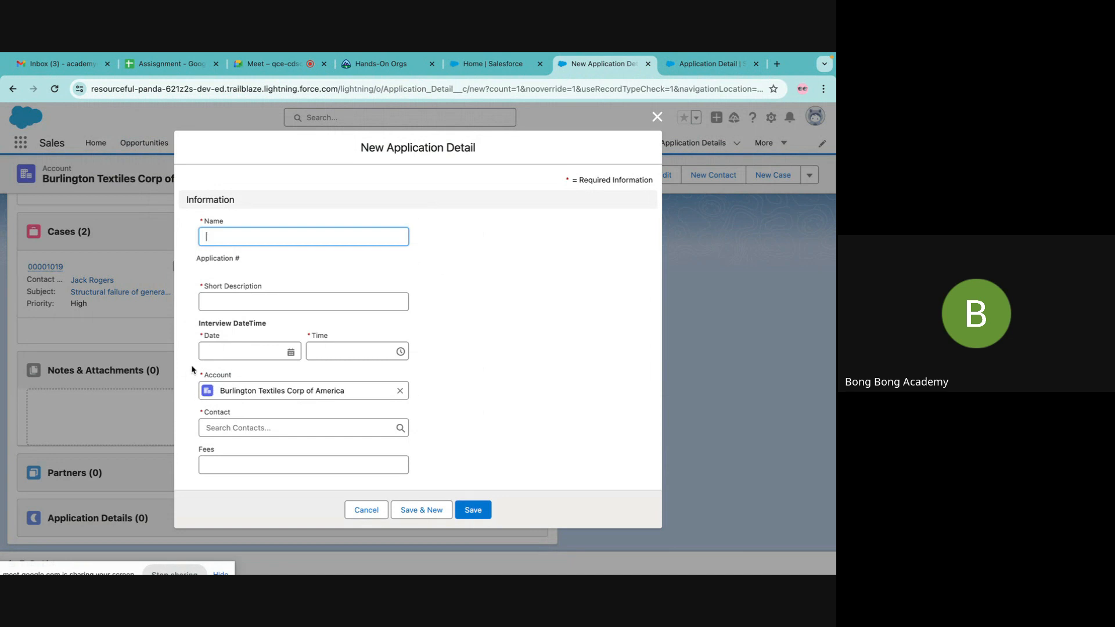
{"action": "mouse_move", "coordinate": [205, 375]}
{"action": "left_mouse_down"}
{"action": "mouse_move", "coordinate": [233, 377]}
{"action": "mouse_move", "coordinate": [203, 388]}
{"action": "left_mouse_up"}
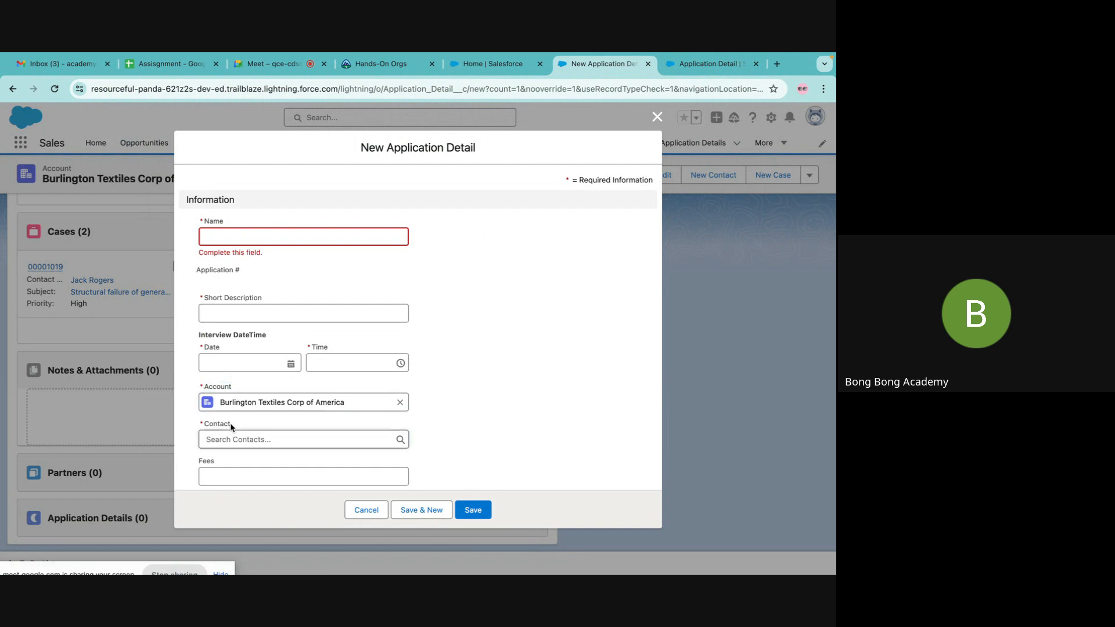
{"action": "left_click_drag", "start_coordinate": [234, 427], "coordinate": [201, 424]}
{"action": "left_click", "coordinate": [206, 424]}
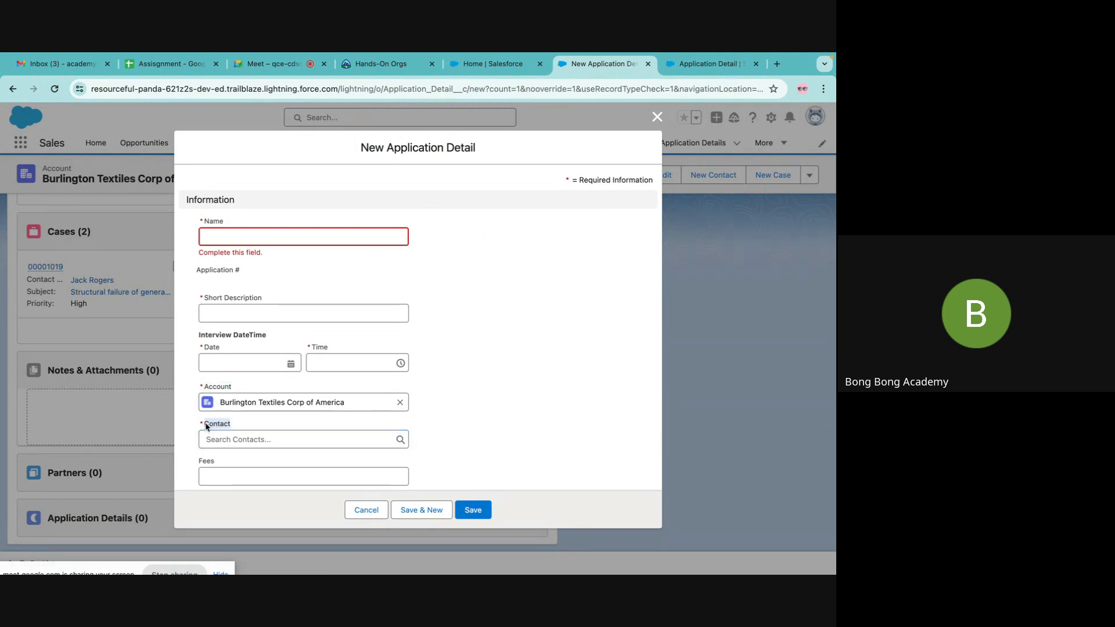
Name the new application detail Test and link it to an existing contact
{"action": "left_click", "coordinate": [211, 236]}
{"action": "type", "text": "Test"}
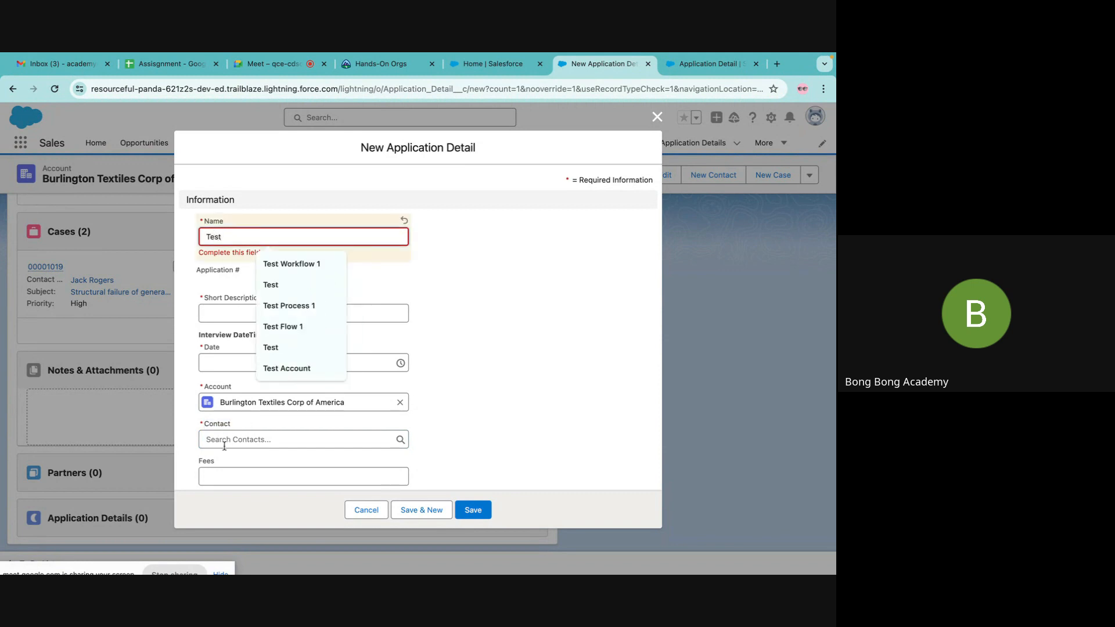
{"action": "left_click", "coordinate": [224, 445]}
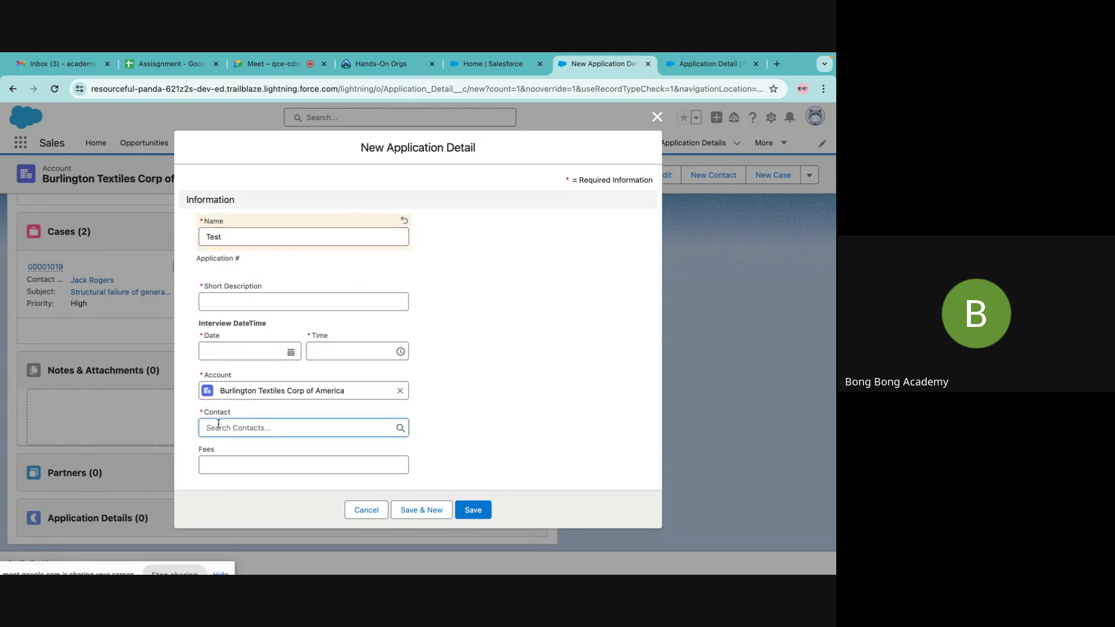
{"action": "left_click", "coordinate": [248, 469]}
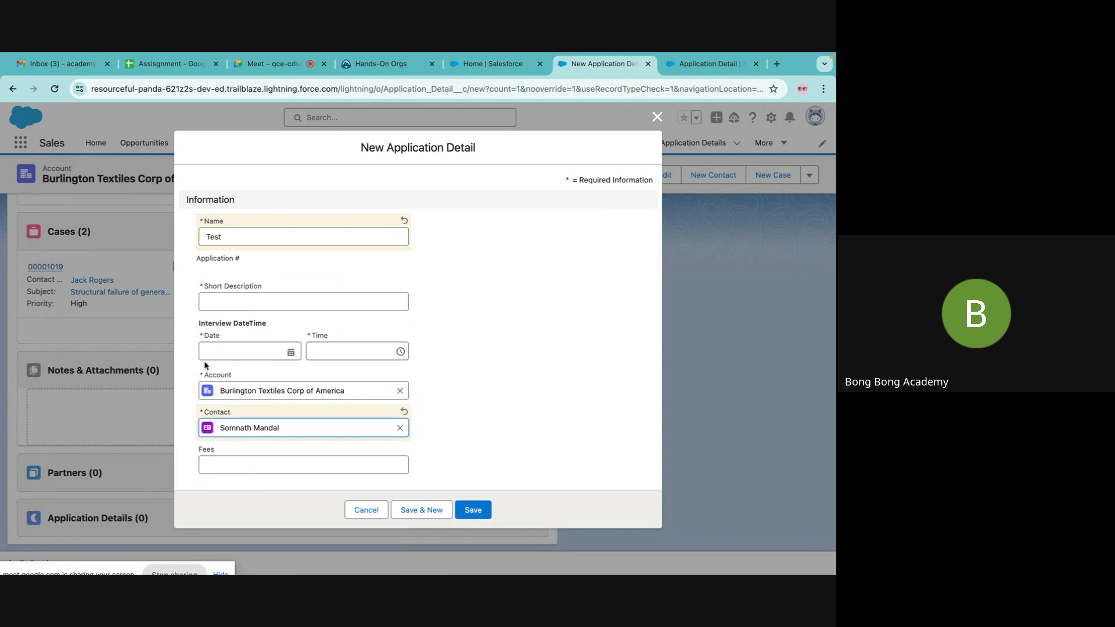
Set the application detail's Interview DateTime to 10/06/2024 at 12:15 pm
{"action": "left_click", "coordinate": [207, 352]}
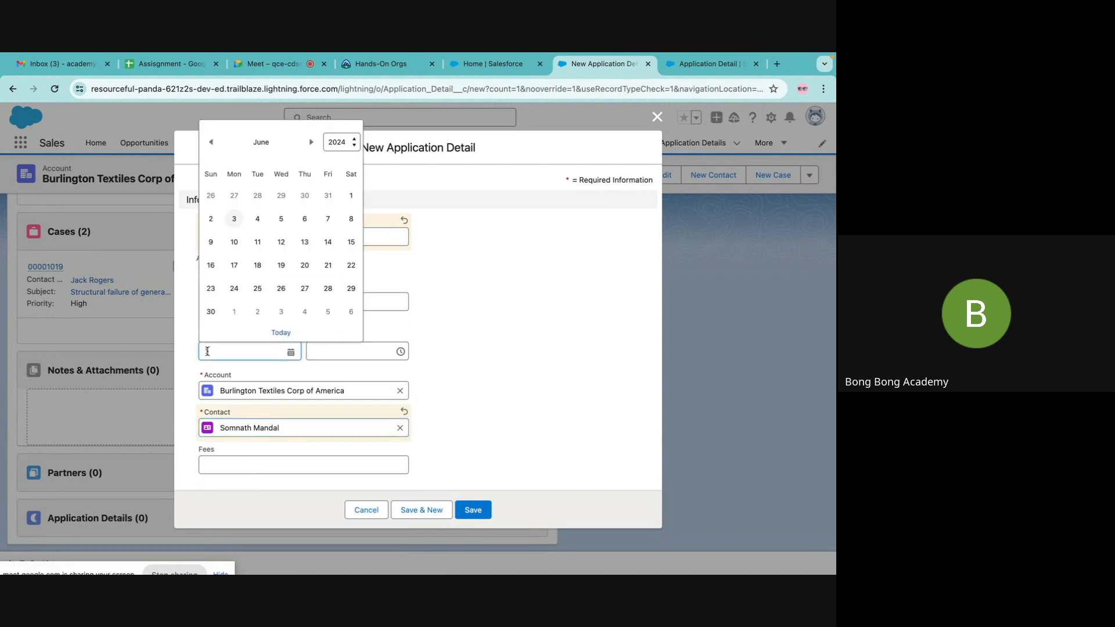
{"action": "left_click", "coordinate": [235, 241]}
{"action": "left_click", "coordinate": [316, 352]}
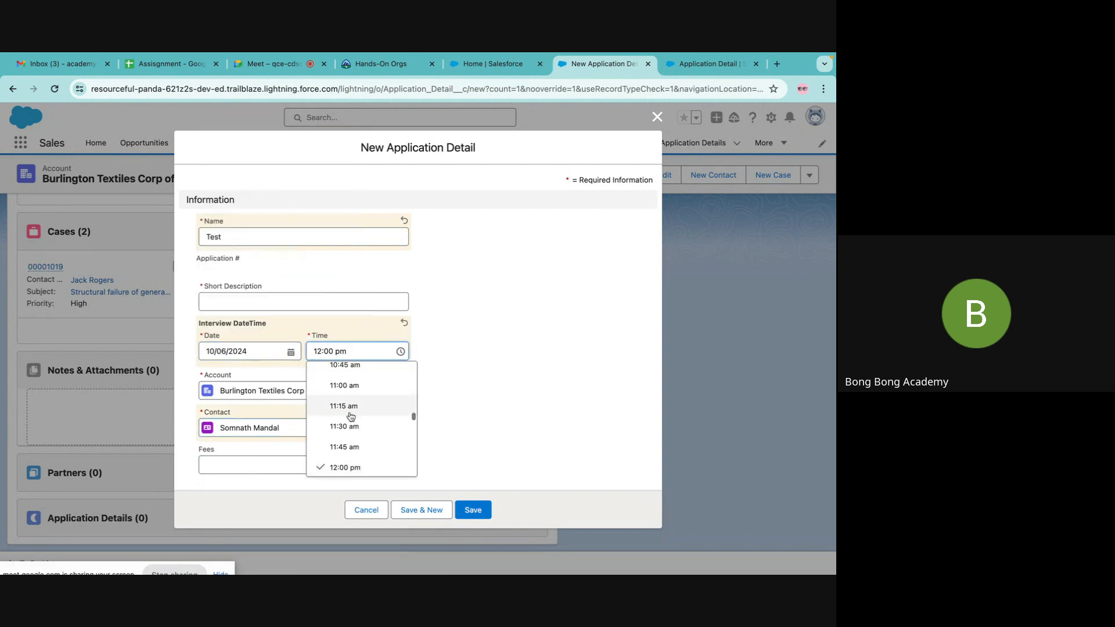
{"action": "left_click", "coordinate": [345, 440]}
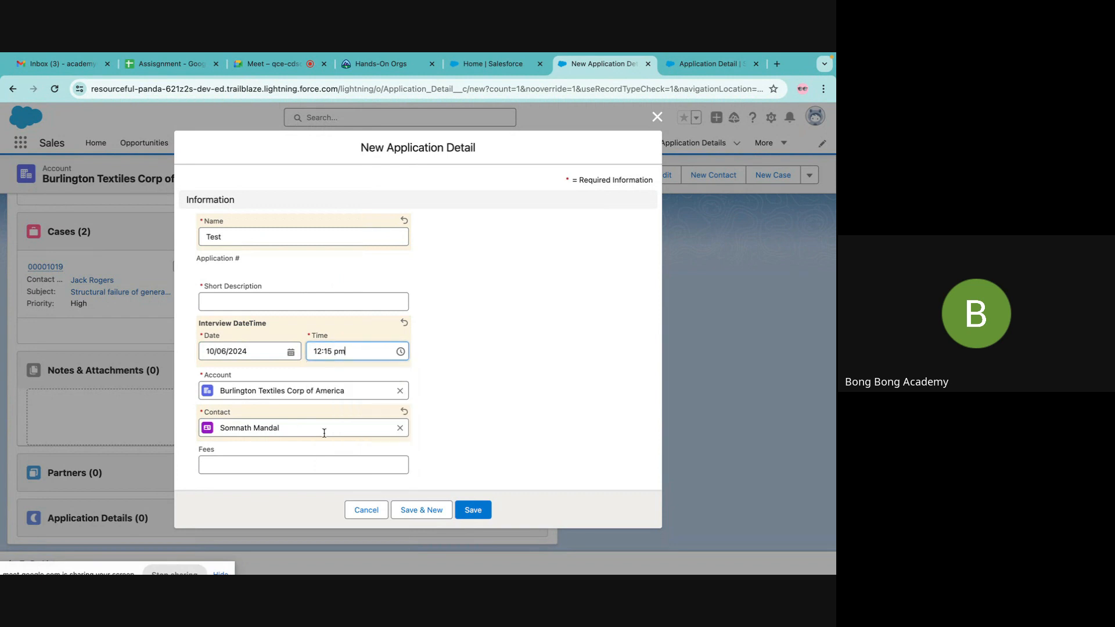
Enter asdkjfhasdkfhds as the short description and 100 as the fees, and save the application detail
{"action": "left_click", "coordinate": [213, 297]}
{"action": "type", "text": "asdkjfhasdkfhds"}
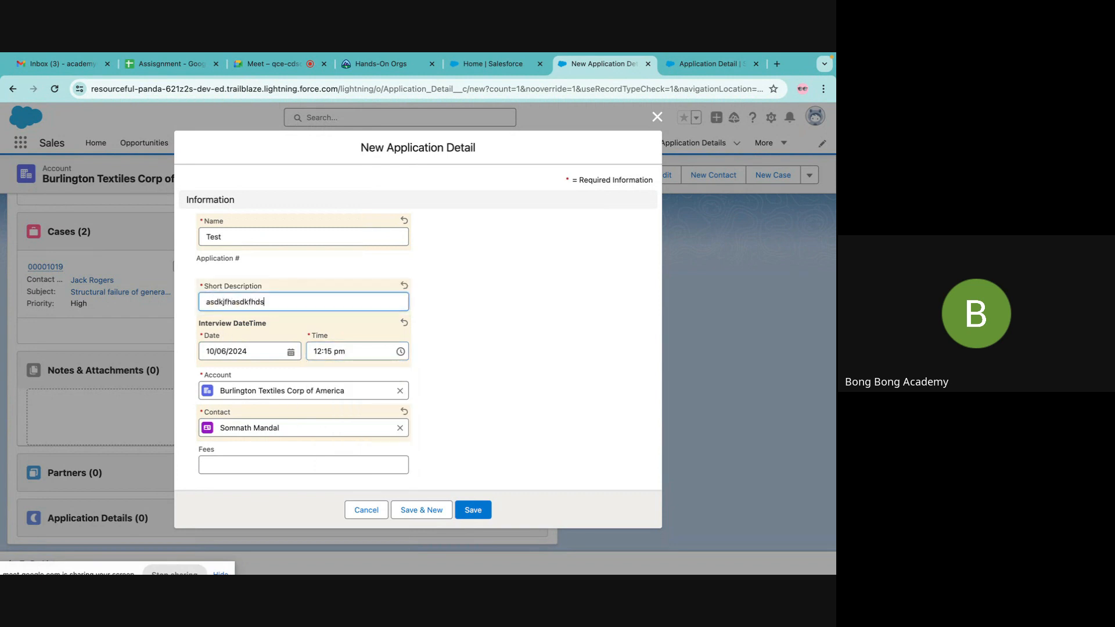
{"action": "left_click", "coordinate": [232, 467]}
{"action": "type", "text": "100"}
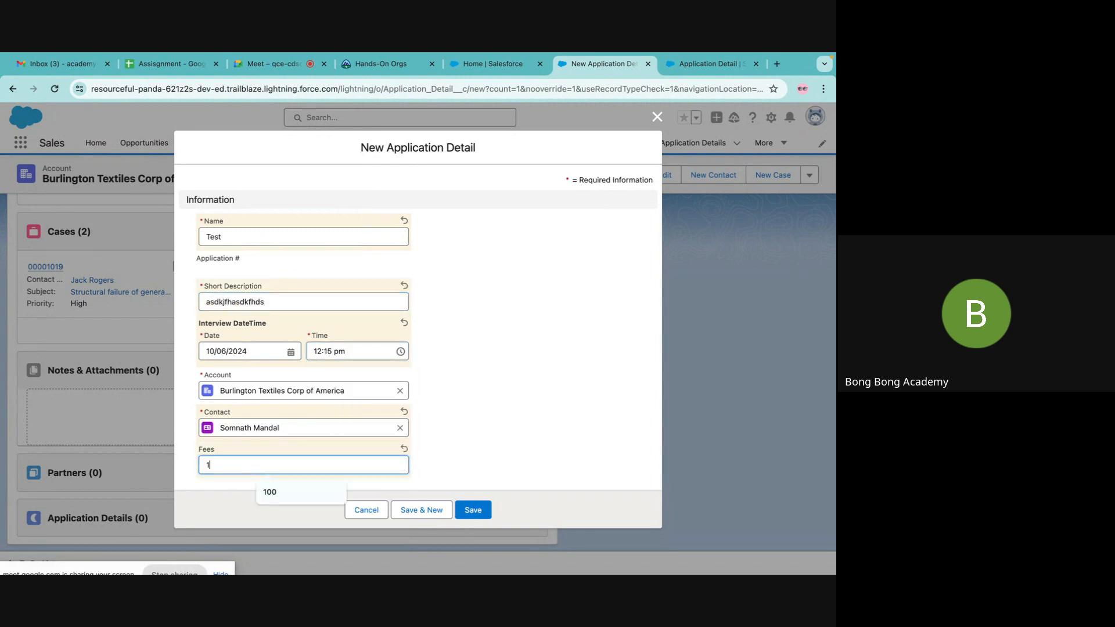
{"action": "left_click", "coordinate": [576, 429]}
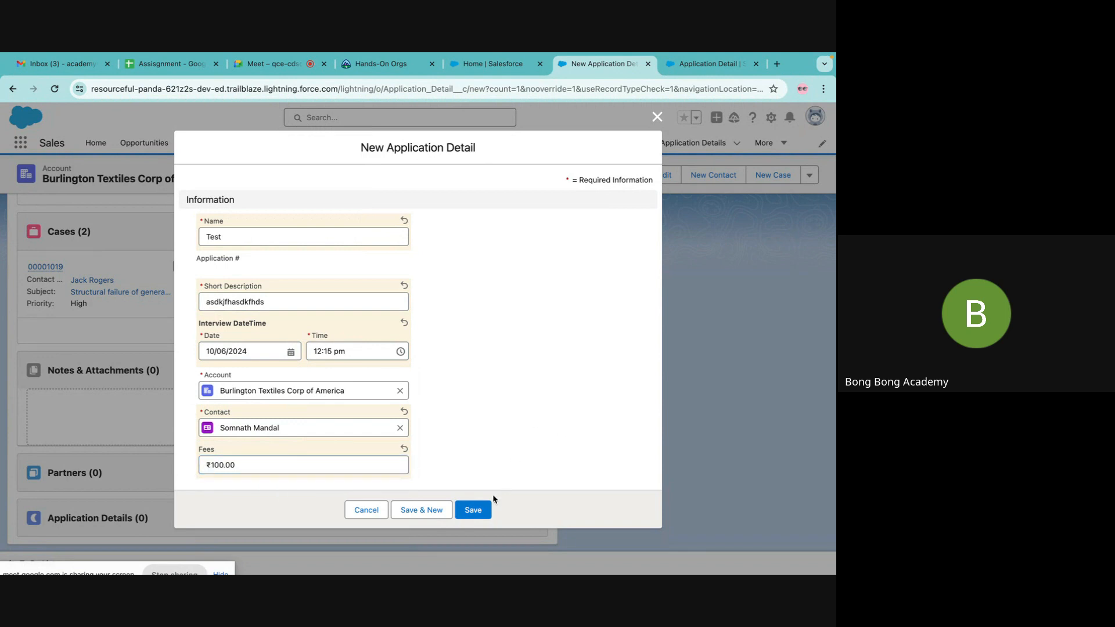
{"action": "left_click", "coordinate": [473, 510]}
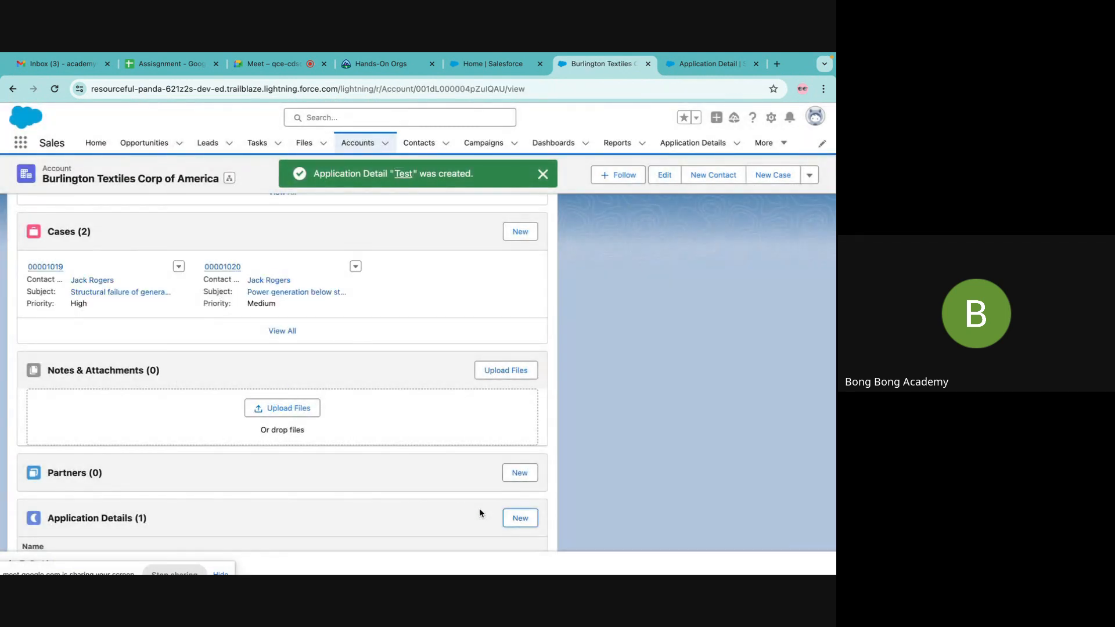
Open the Test record from the account's Application Details related list and preview its linked account
{"action": "scroll", "coordinate": [480, 509], "scroll_direction": "down", "scroll_amount": 2}
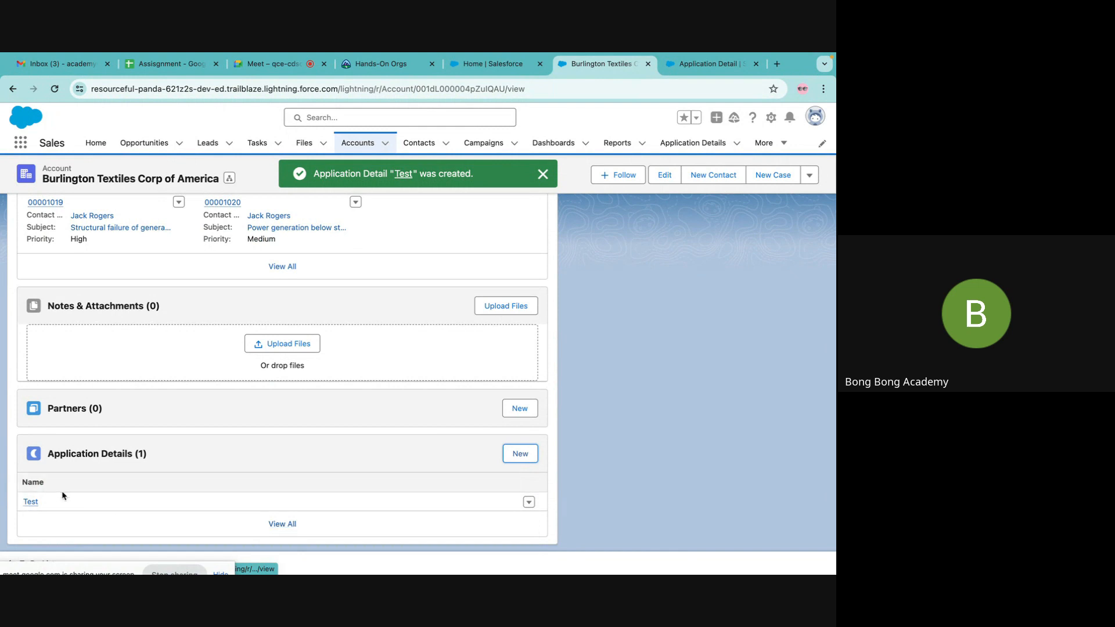
{"action": "left_click", "coordinate": [30, 502]}
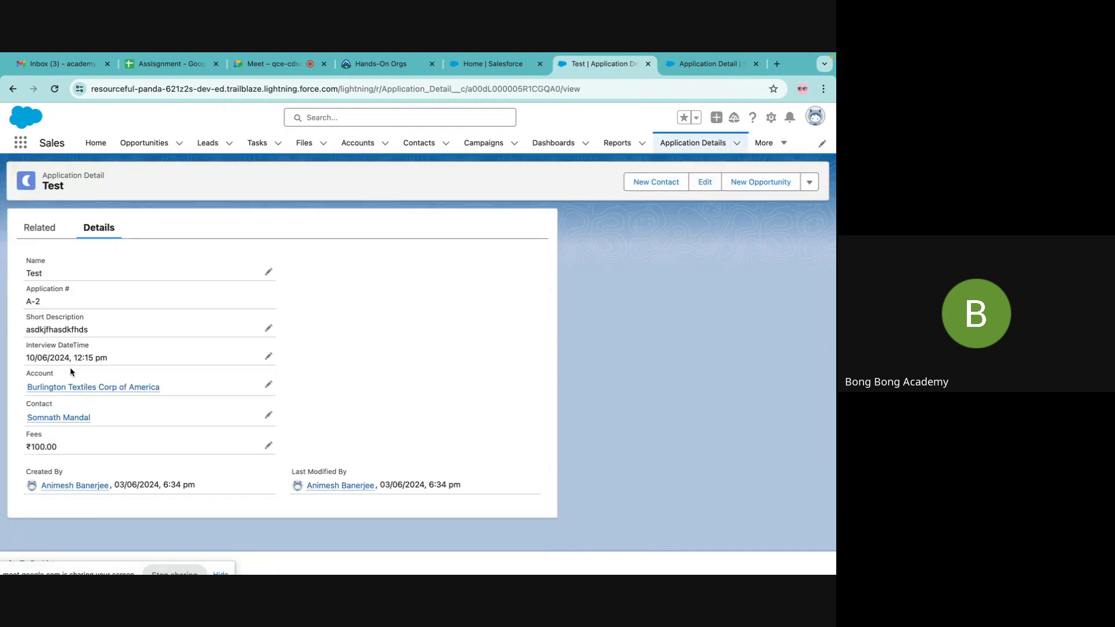
{"action": "mouse_move", "coordinate": [80, 393]}
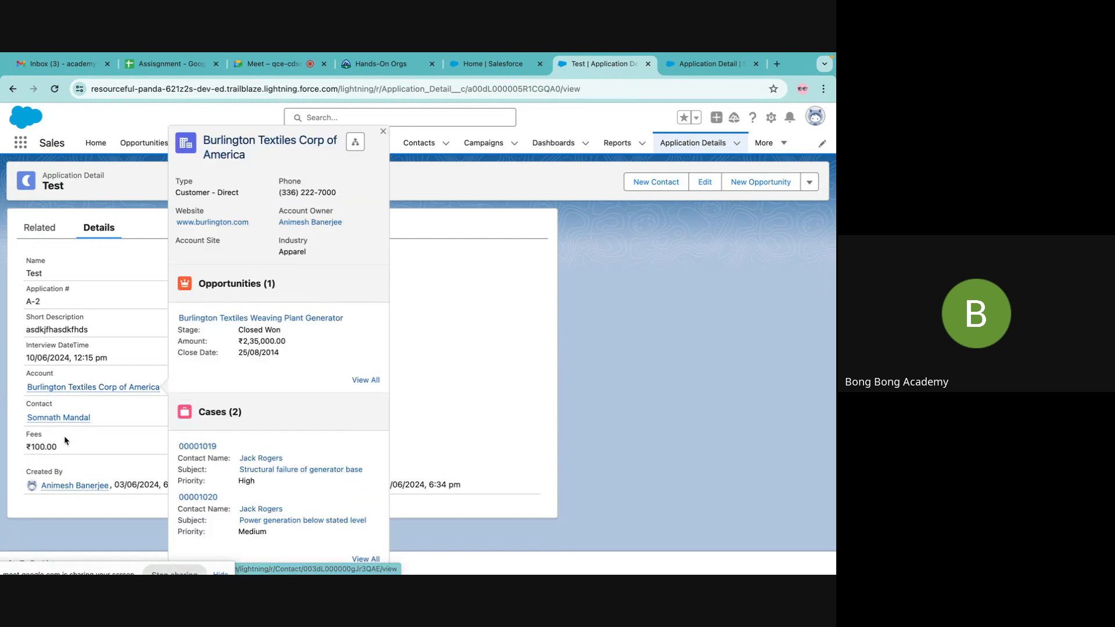
{"action": "mouse_move", "coordinate": [73, 425]}
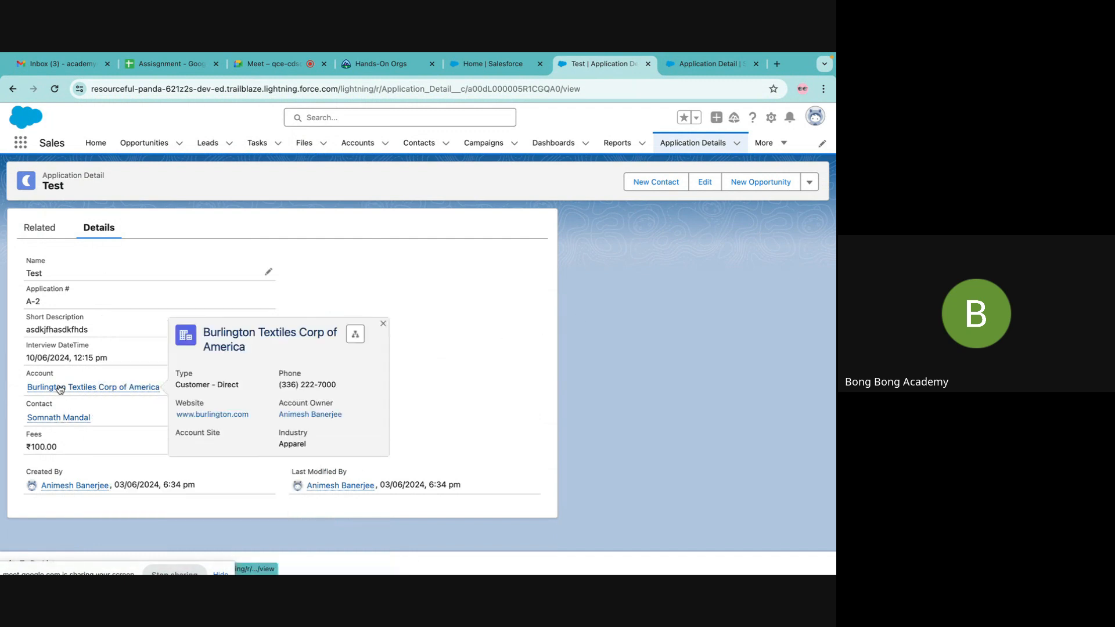
Open the contact linked to the Test record and find that record in the contact's Application Details related list
{"action": "left_click", "coordinate": [58, 417]}
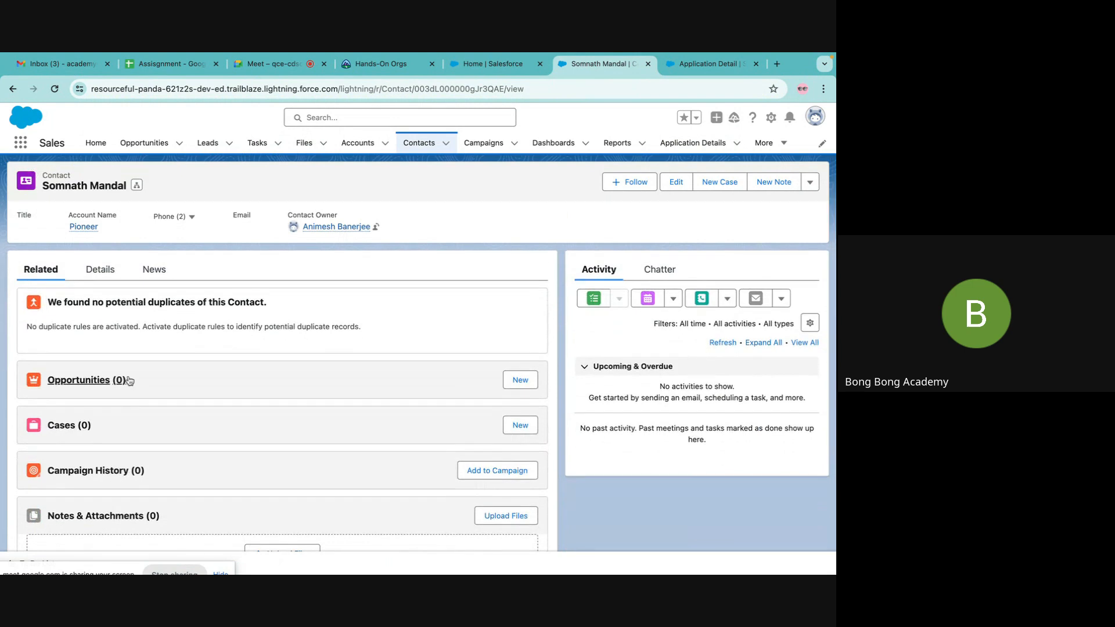
{"action": "scroll", "coordinate": [129, 381], "scroll_direction": "down", "scroll_amount": 3}
{"action": "mouse_move", "coordinate": [32, 508]}
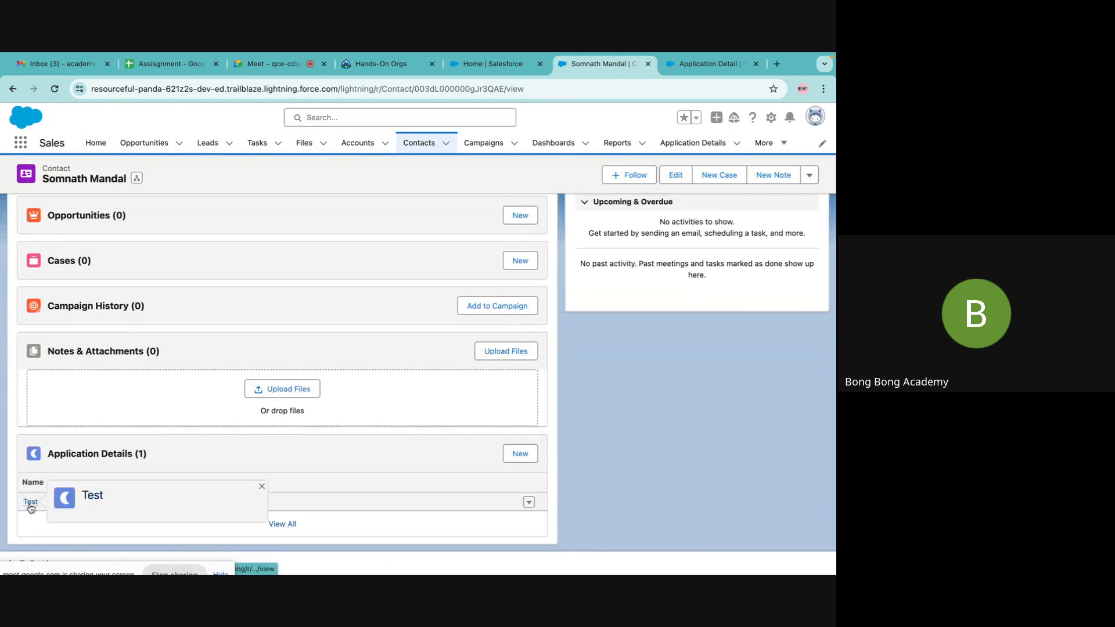
Edit the displayed fields of the All Application Details list view, adding Record ID and moving it above Name
{"action": "left_click", "coordinate": [692, 143]}
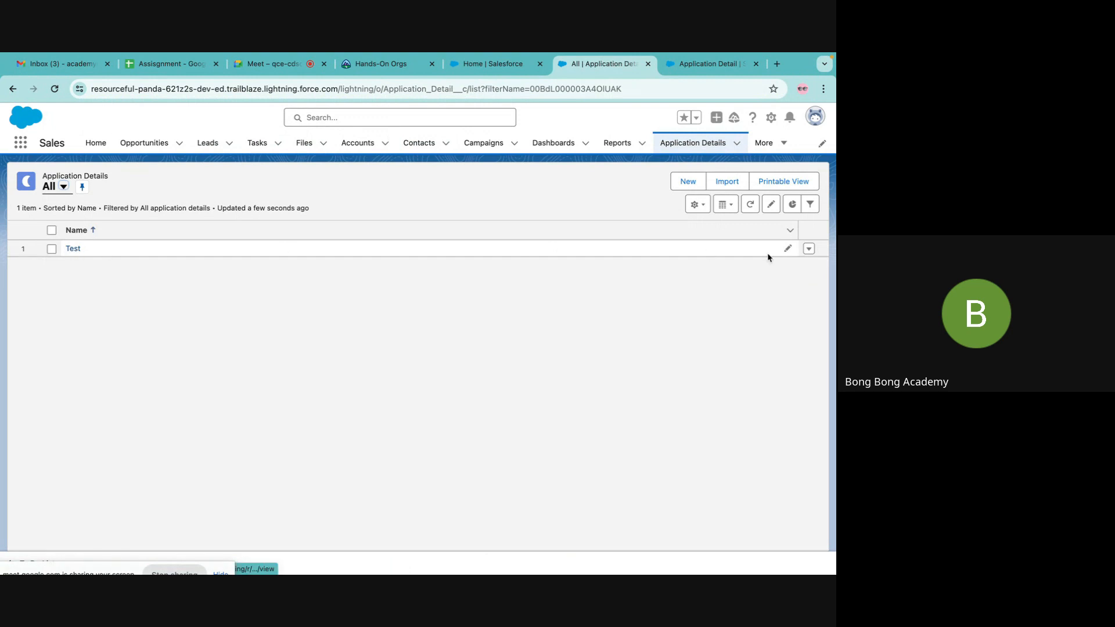
{"action": "left_click", "coordinate": [697, 205]}
{"action": "left_click", "coordinate": [637, 351]}
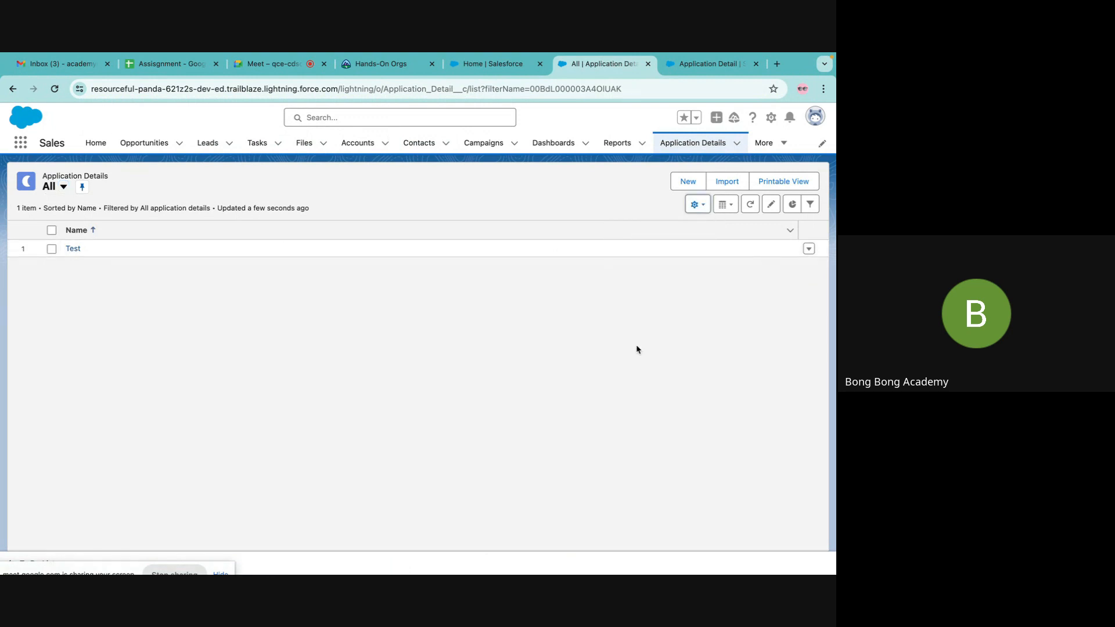
{"action": "scroll", "coordinate": [308, 344], "scroll_direction": "down", "scroll_amount": 5}
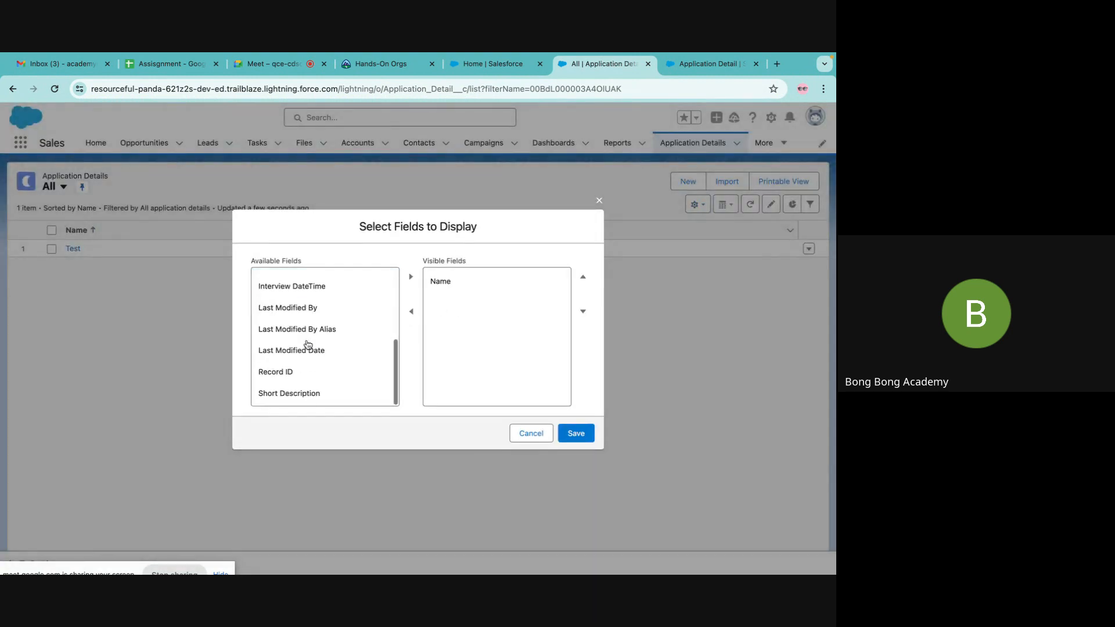
{"action": "scroll", "coordinate": [304, 342], "scroll_direction": "up", "scroll_amount": 3}
{"action": "scroll", "coordinate": [305, 348], "scroll_direction": "down", "scroll_amount": 3}
{"action": "left_click", "coordinate": [284, 377]}
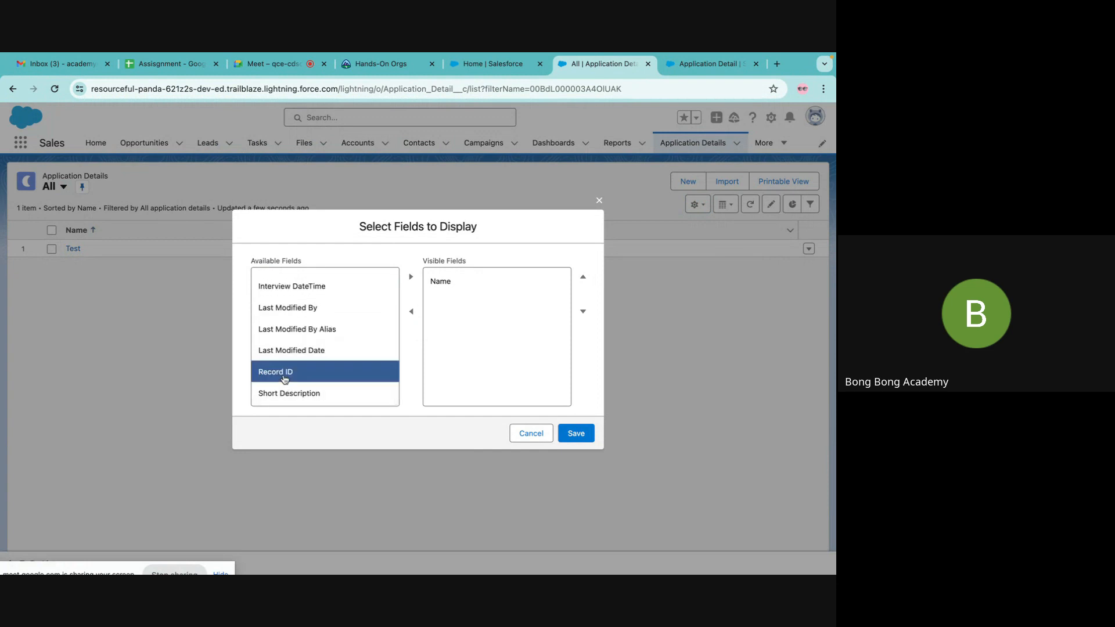
{"action": "left_click", "coordinate": [410, 278]}
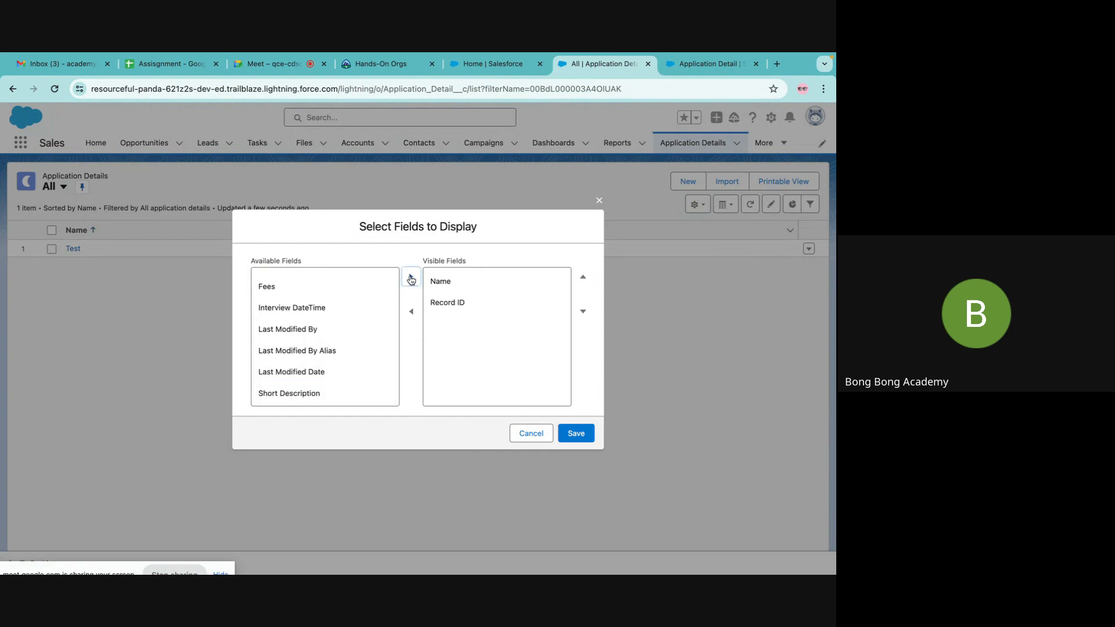
{"action": "left_click", "coordinate": [583, 277]}
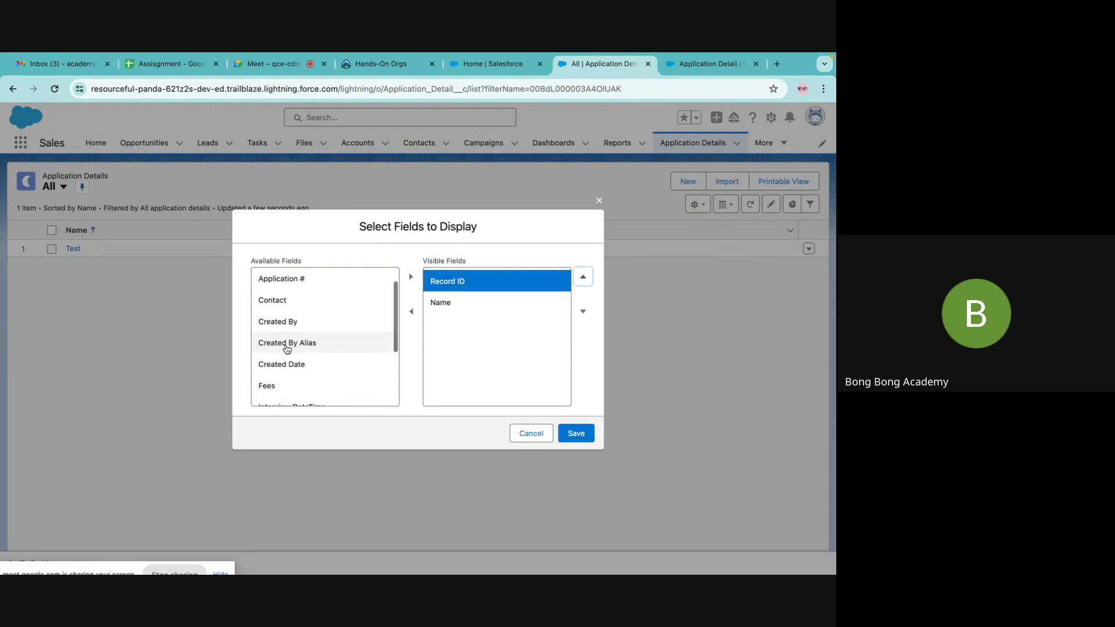
Add Account, Contact and Fees to the list view's visible fields and save the column selection
{"action": "scroll", "coordinate": [286, 346], "scroll_direction": "up", "scroll_amount": 2}
{"action": "left_click", "coordinate": [279, 282]}
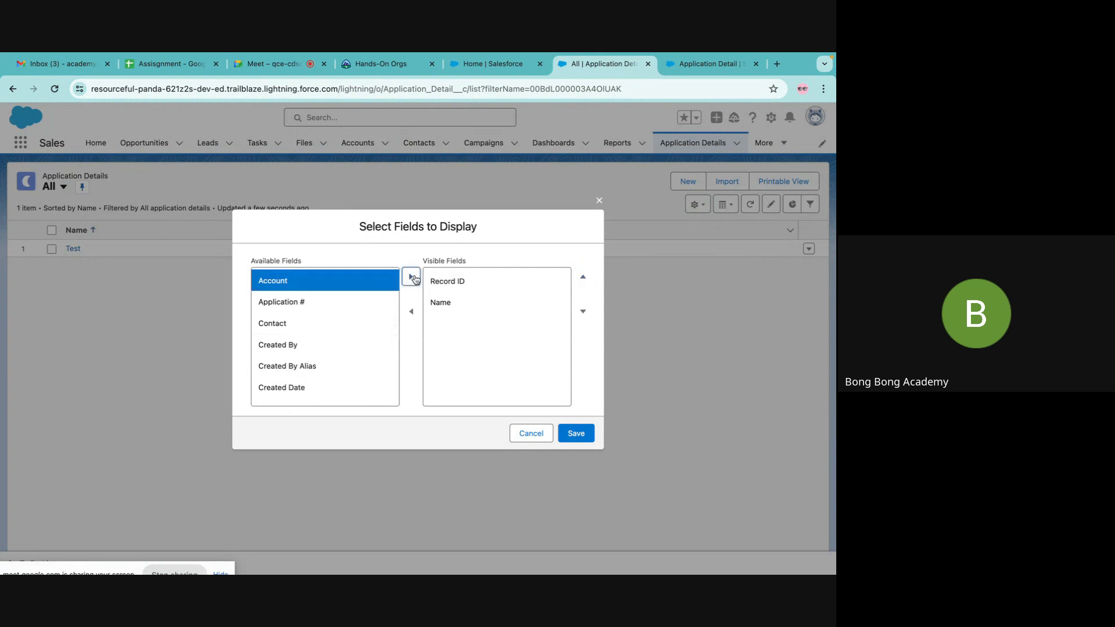
{"action": "left_click", "coordinate": [411, 277]}
{"action": "left_click", "coordinate": [301, 302]}
{"action": "left_click", "coordinate": [410, 278]}
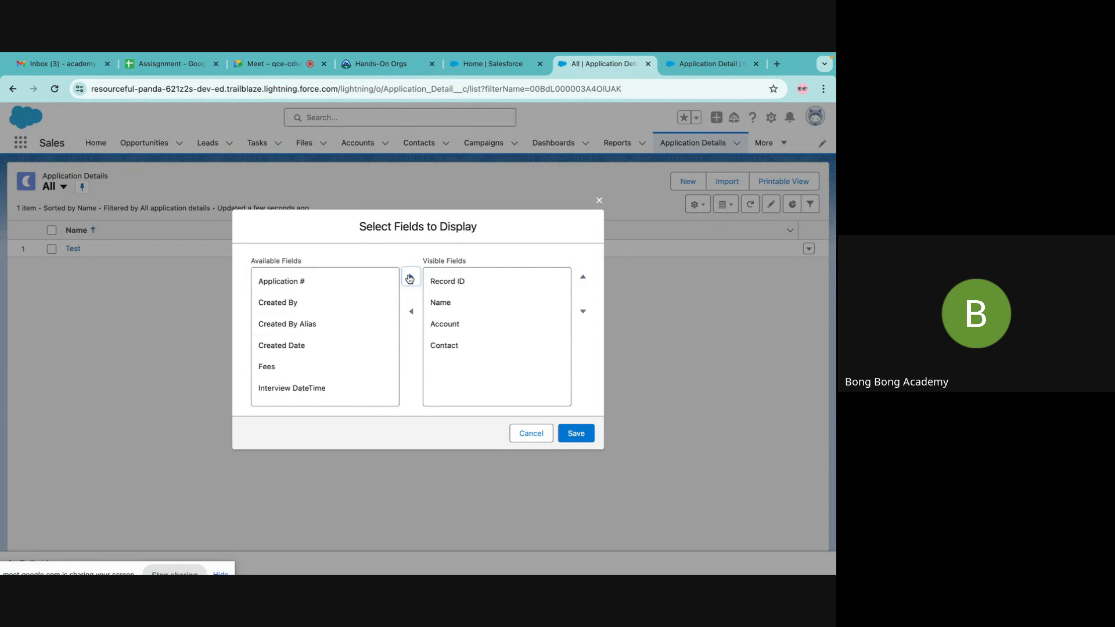
{"action": "left_click", "coordinate": [308, 367]}
{"action": "left_click", "coordinate": [411, 278]}
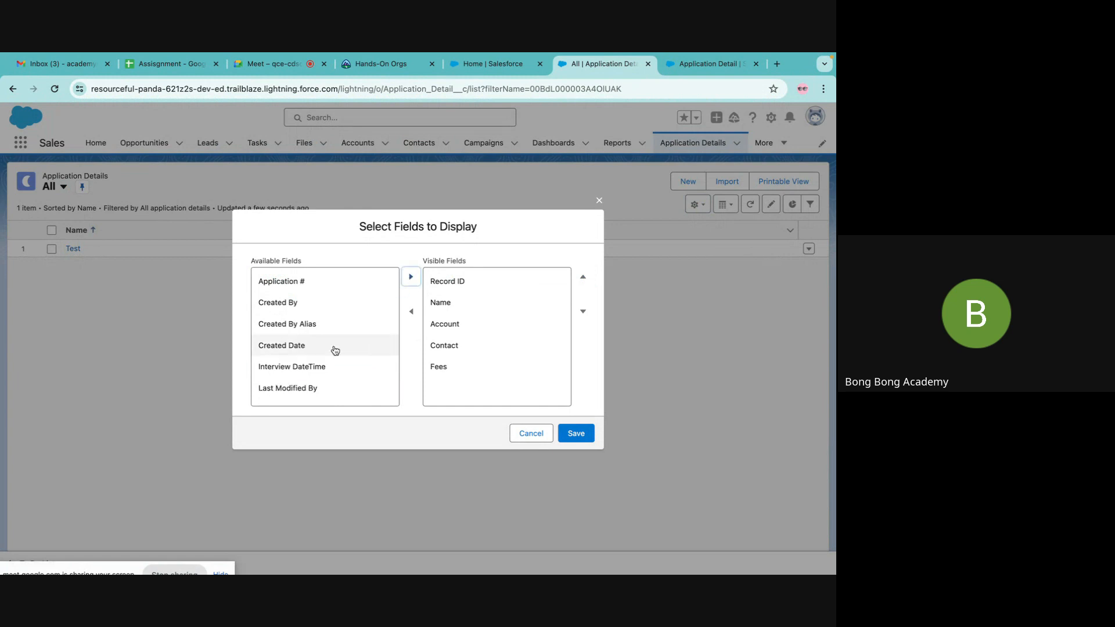
{"action": "scroll", "coordinate": [331, 345], "scroll_direction": "down", "scroll_amount": 2}
{"action": "left_click", "coordinate": [575, 444]}
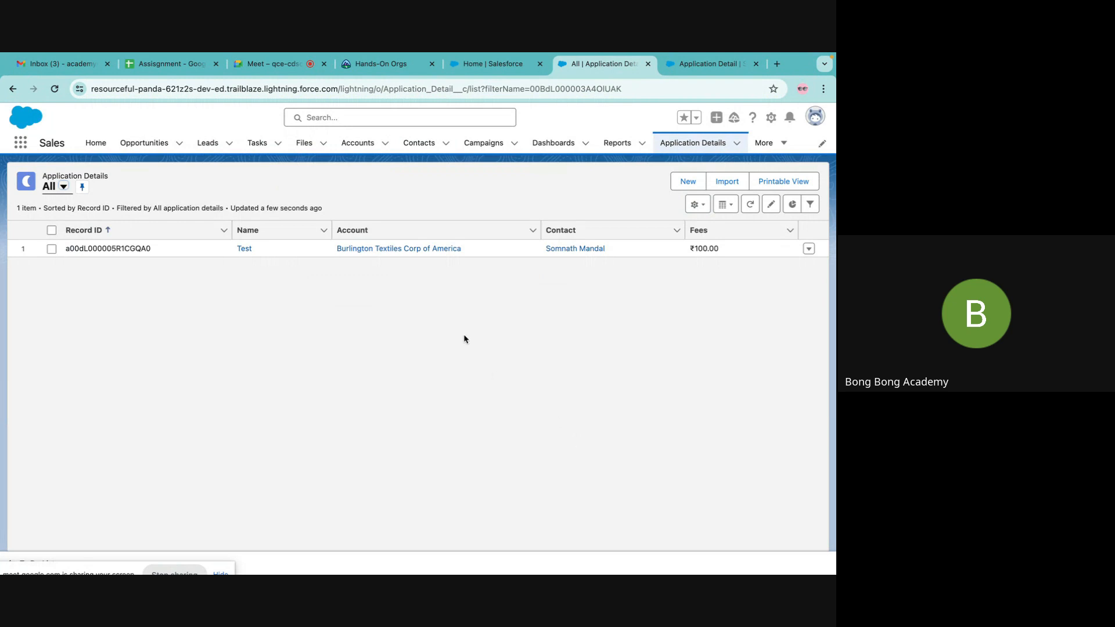
Highlight the Test record's ID in the list, open the record, and highlight the matching ID in its page address
{"action": "double_click", "coordinate": [108, 249]}
{"action": "left_click", "coordinate": [136, 289]}
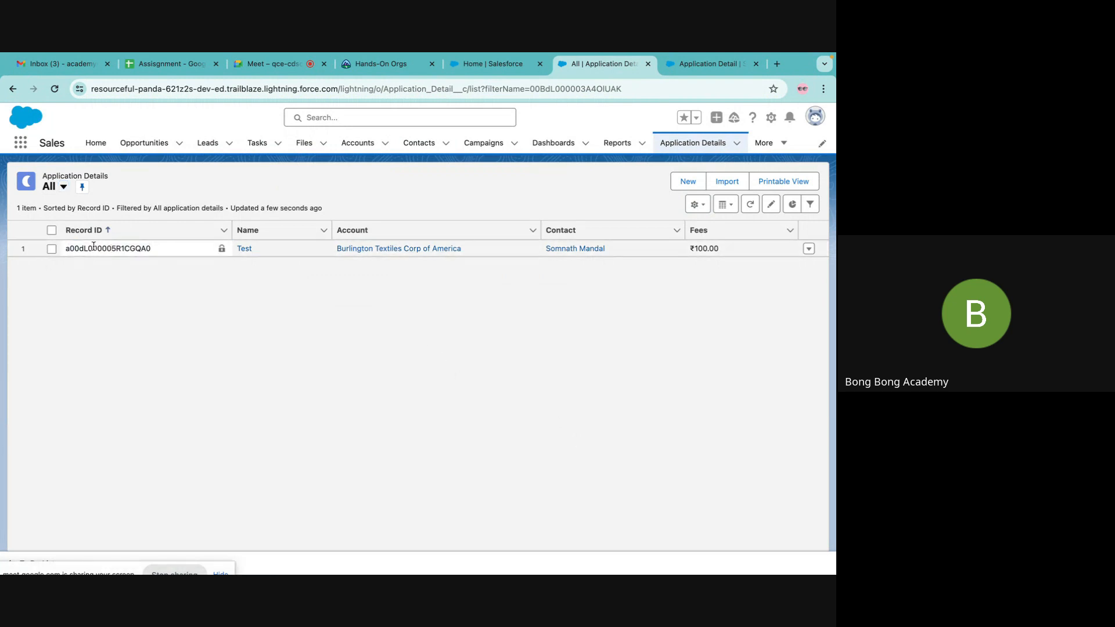
{"action": "double_click", "coordinate": [108, 249]}
{"action": "left_click", "coordinate": [145, 312]}
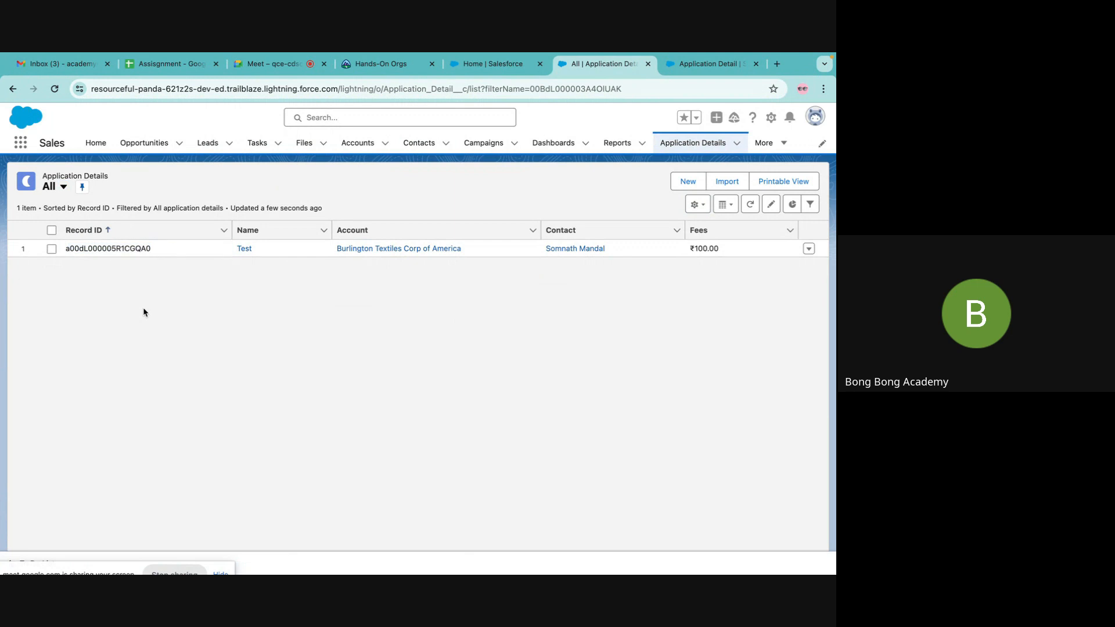
{"action": "left_click", "coordinate": [245, 248]}
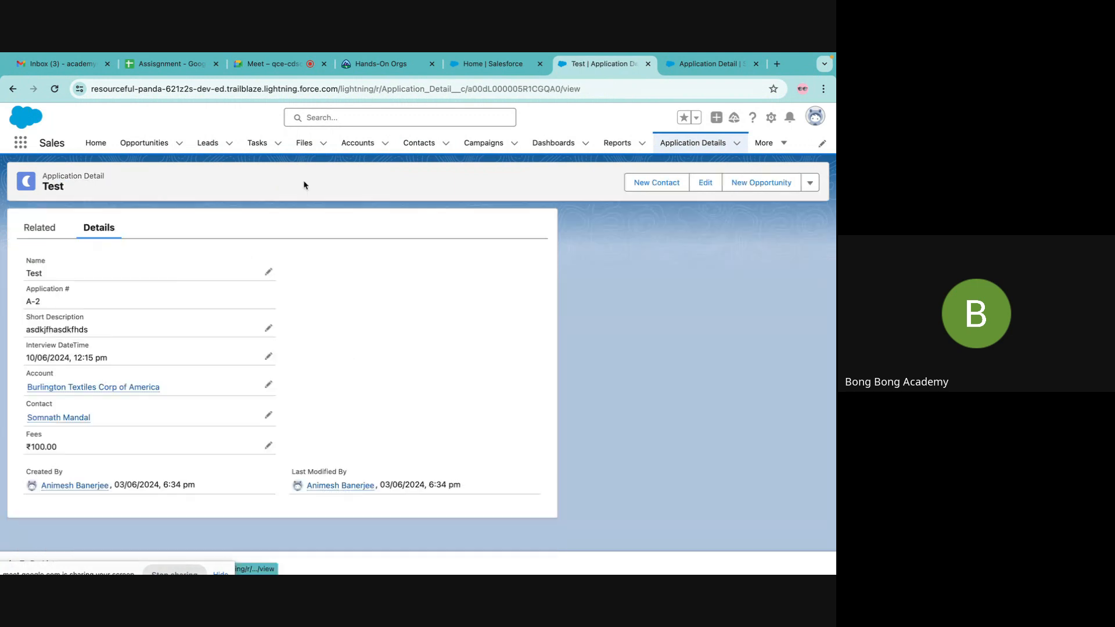
{"action": "double_click", "coordinate": [505, 88]}
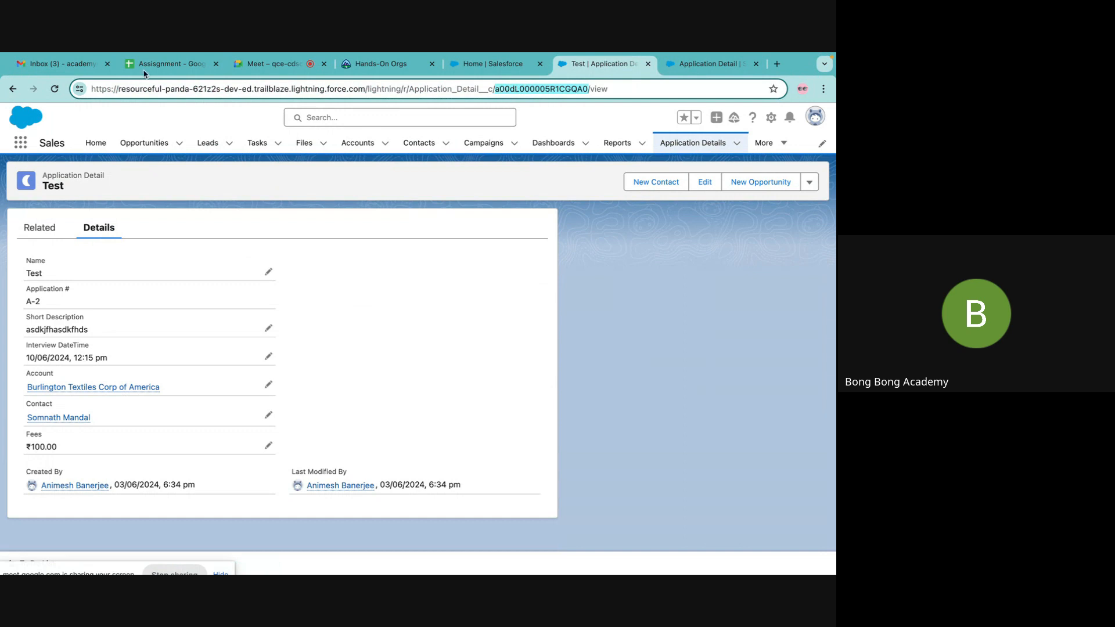
Return to the All Application Details list, set the Test record's Fees to 90 directly in the list, and save the change
{"action": "left_click", "coordinate": [13, 89]}
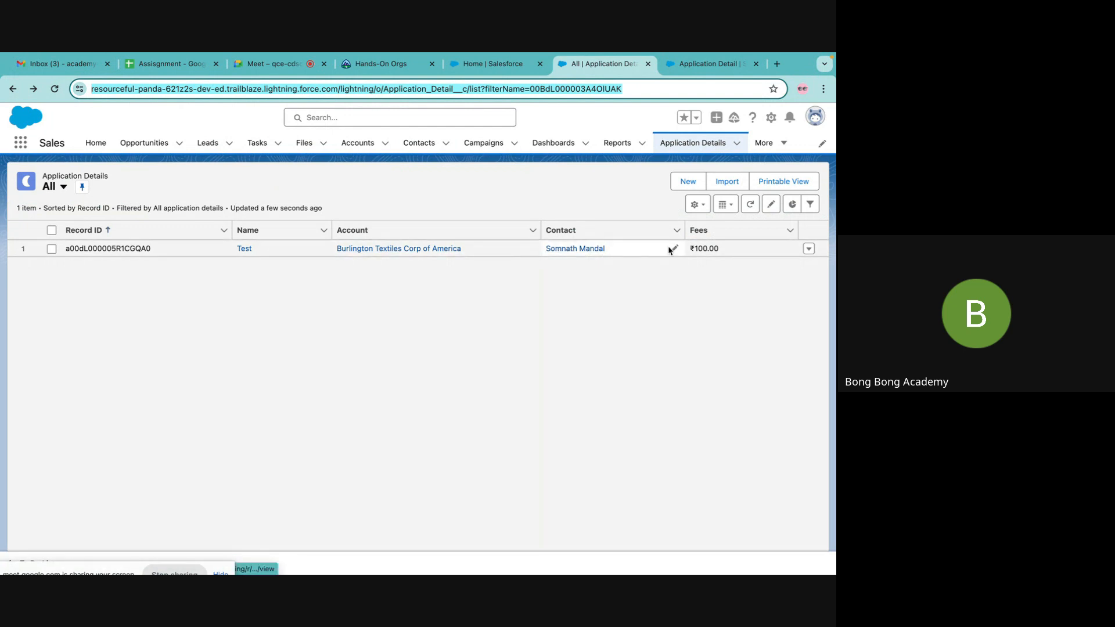
{"action": "left_click", "coordinate": [791, 249]}
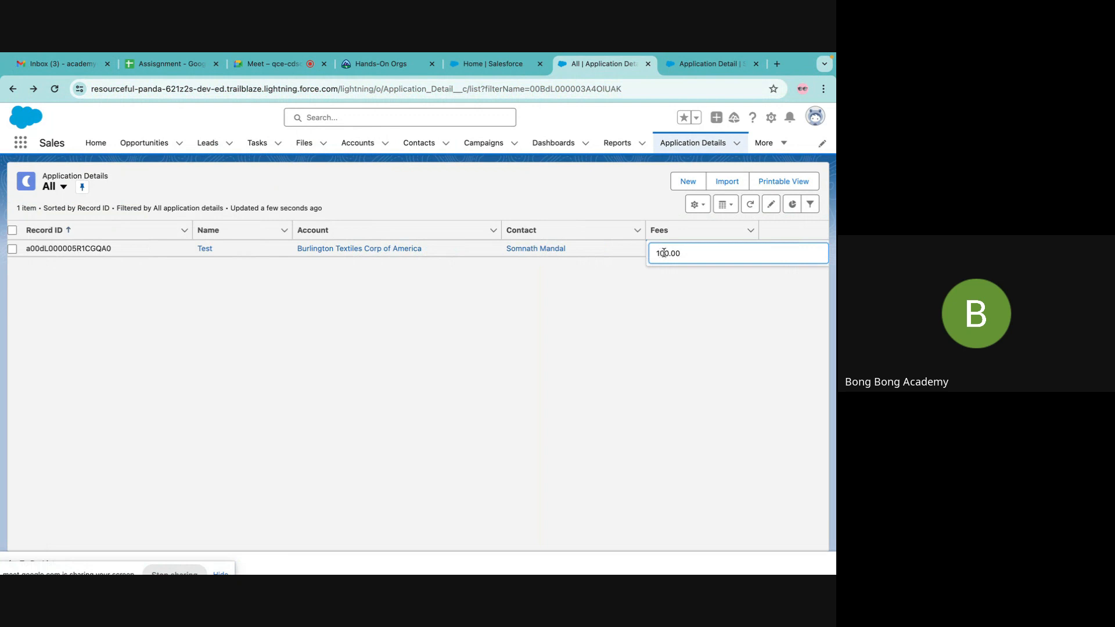
{"action": "left_click", "coordinate": [568, 258]}
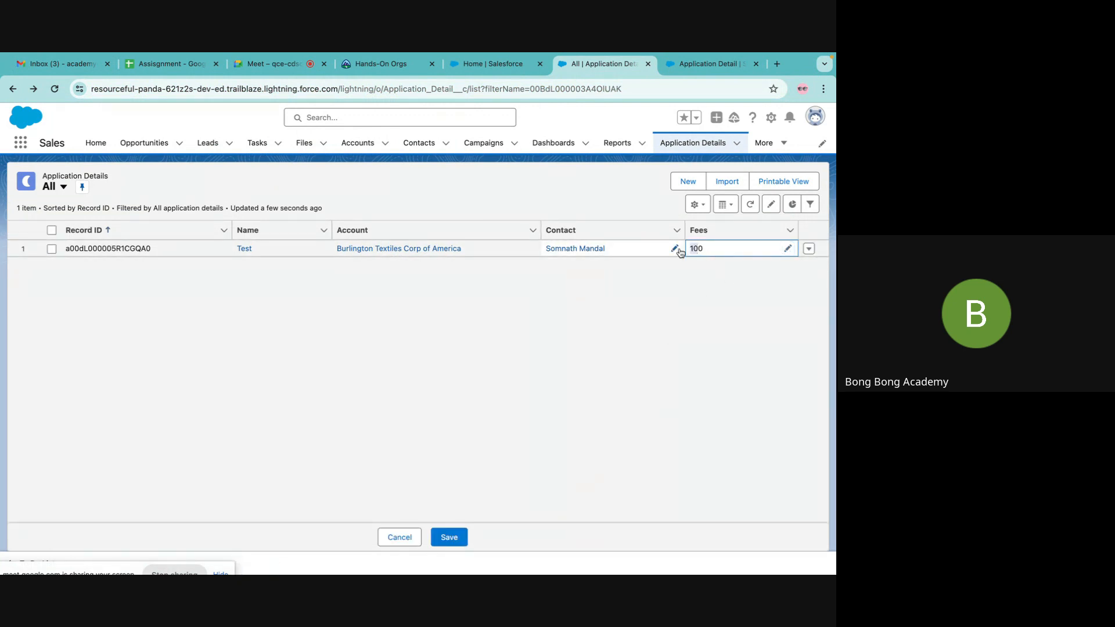
{"action": "left_click", "coordinate": [788, 249]}
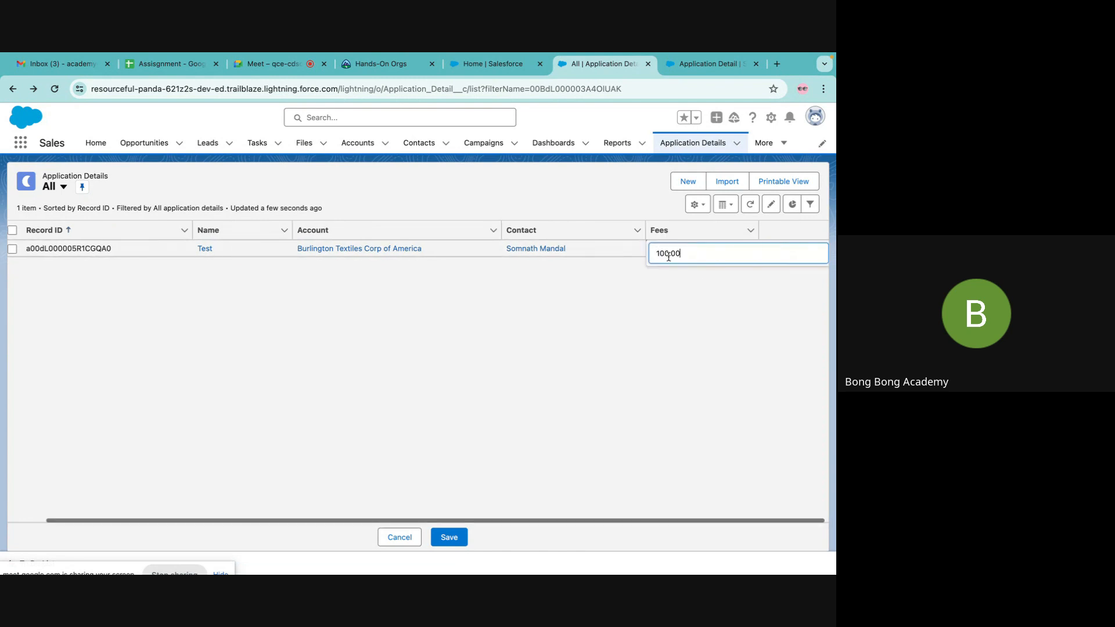
{"action": "left_click", "coordinate": [593, 254]}
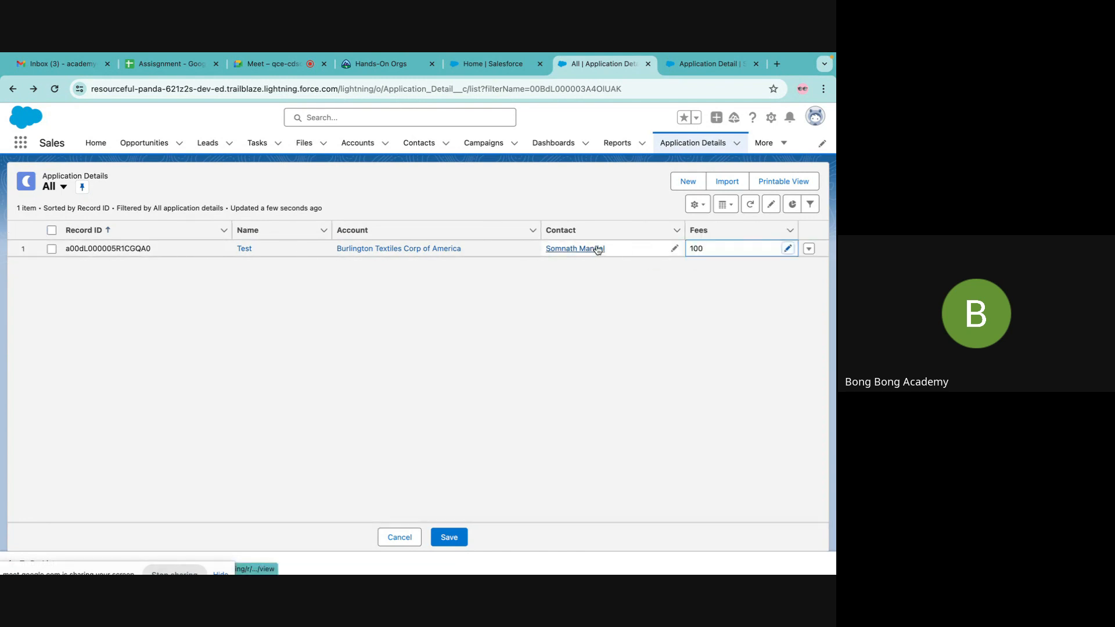
{"action": "left_click", "coordinate": [787, 248]}
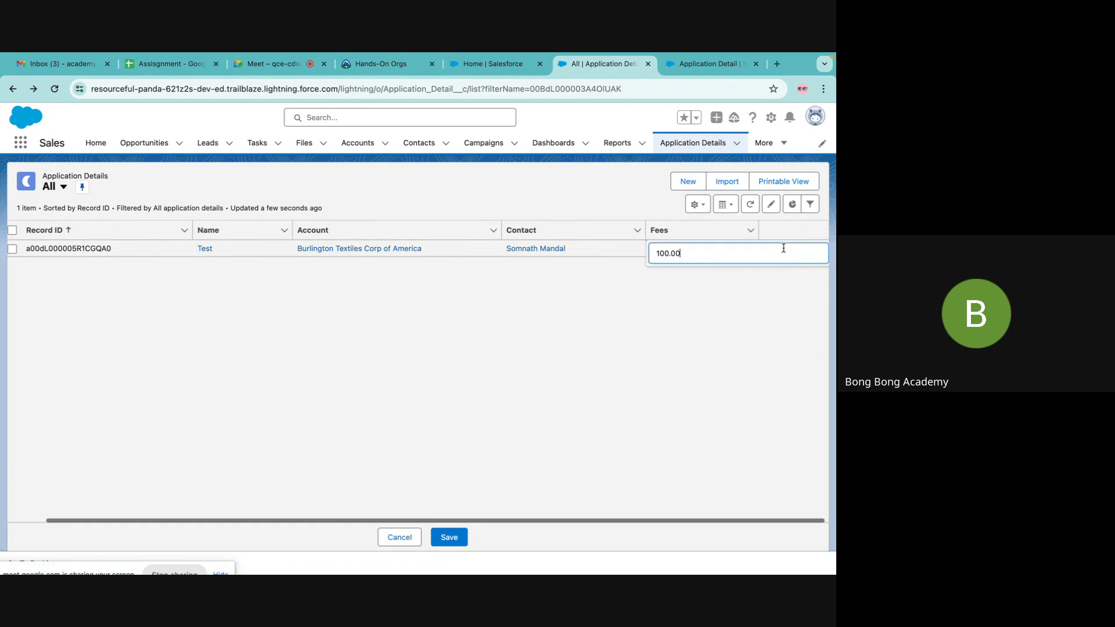
{"action": "key", "text": "BackSpace"}
{"action": "key", "text": "BackSpace"}
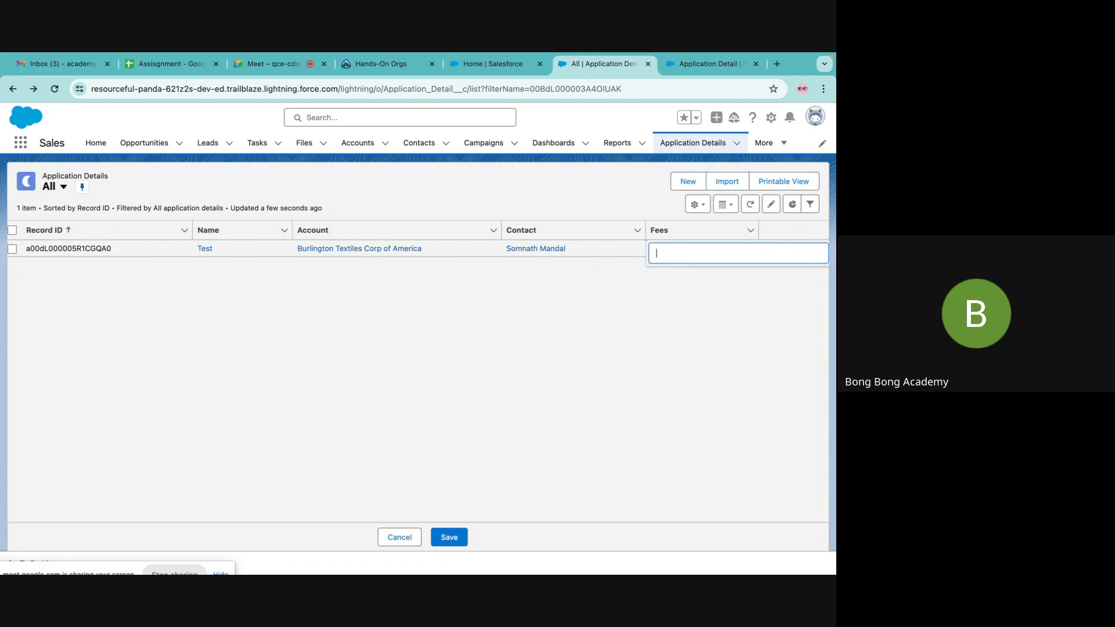
{"action": "type", "text": "90"}
{"action": "left_click", "coordinate": [450, 536]}
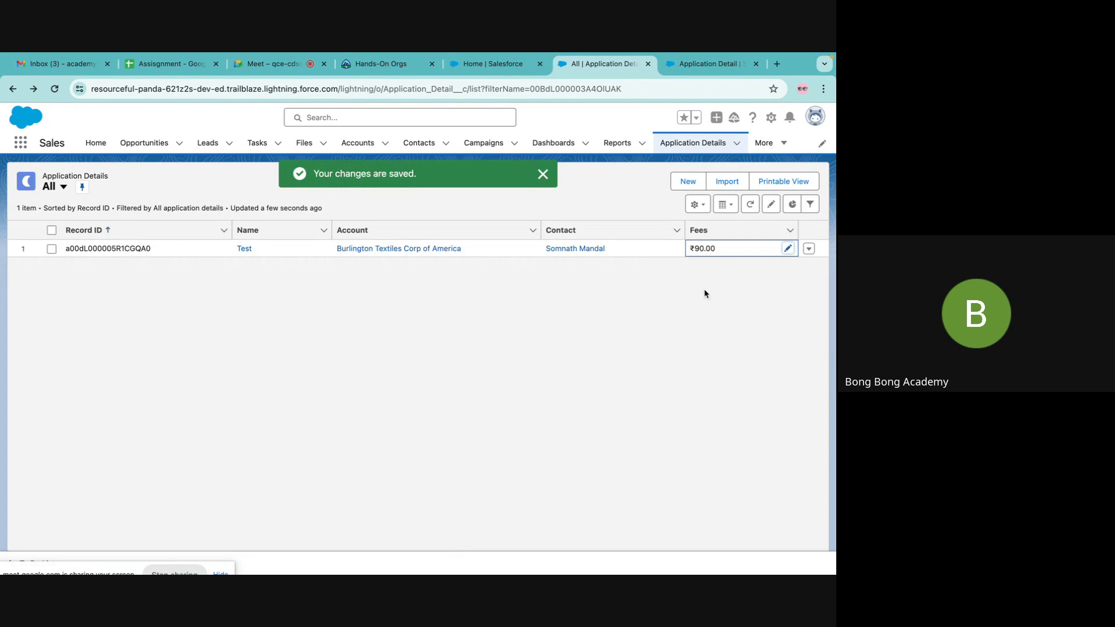
Start a new Application Detail record linked to the University of Arizona account and the suggested contact
{"action": "left_click", "coordinate": [687, 181]}
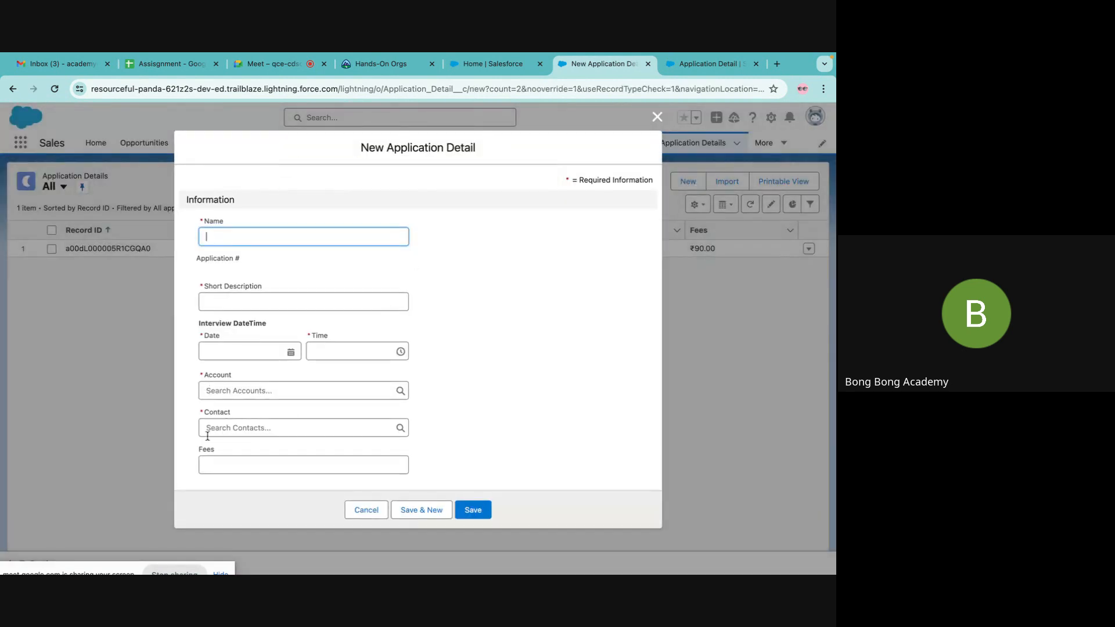
{"action": "left_click", "coordinate": [212, 391]}
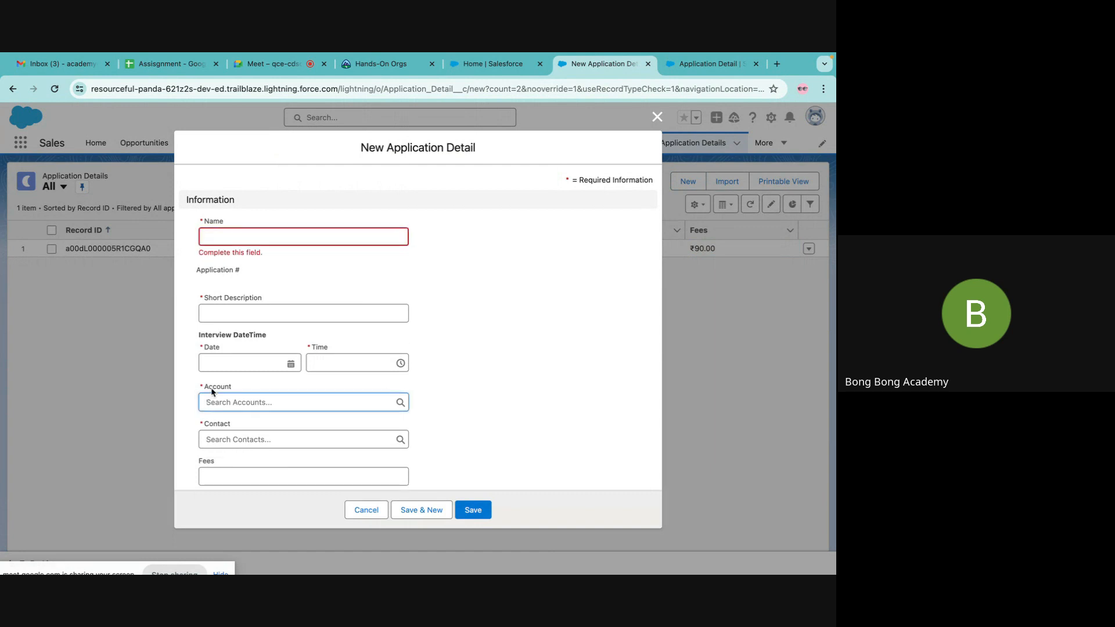
{"action": "left_click", "coordinate": [235, 462]}
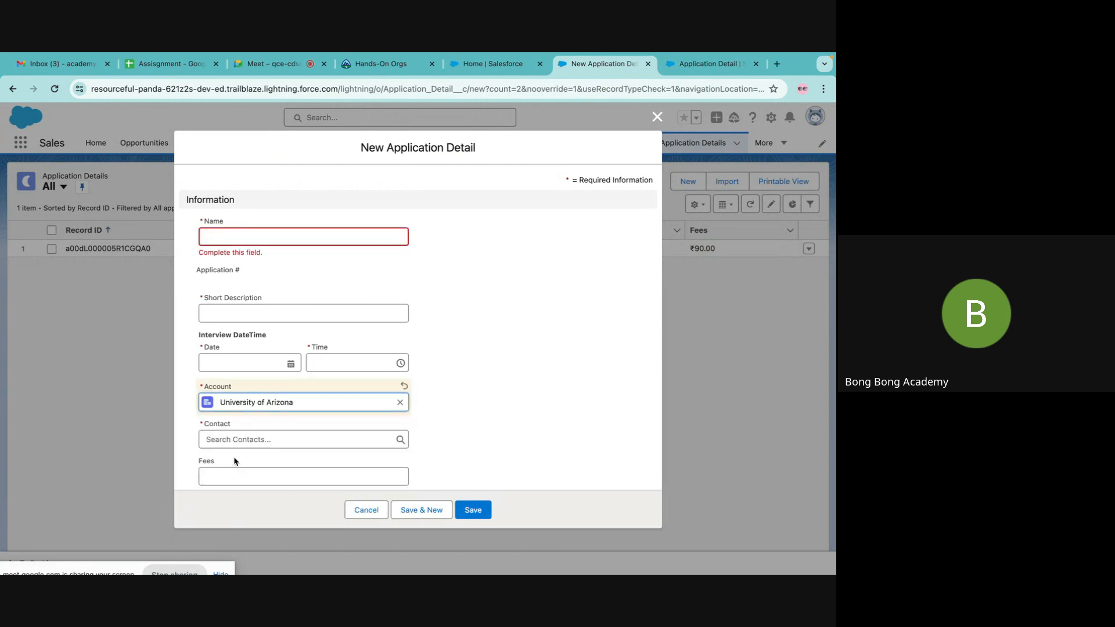
{"action": "left_click", "coordinate": [222, 439]}
{"action": "left_click", "coordinate": [244, 505]}
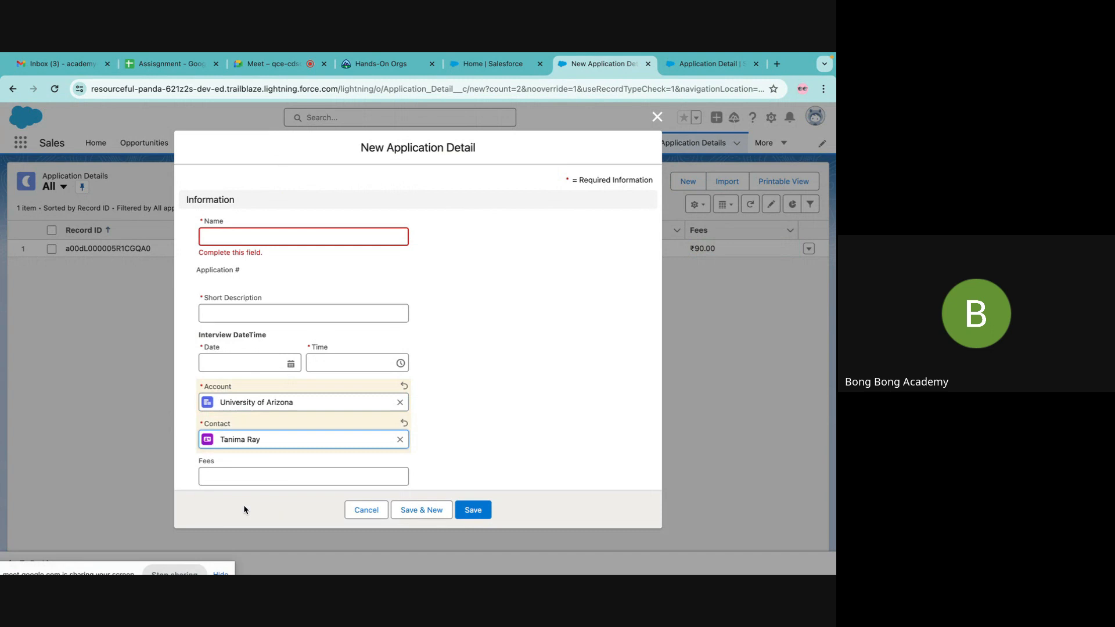
Name the new record Test2 and enter efeqwrtqe as its short description
{"action": "left_click", "coordinate": [230, 236]}
{"action": "type", "text": "Test"}
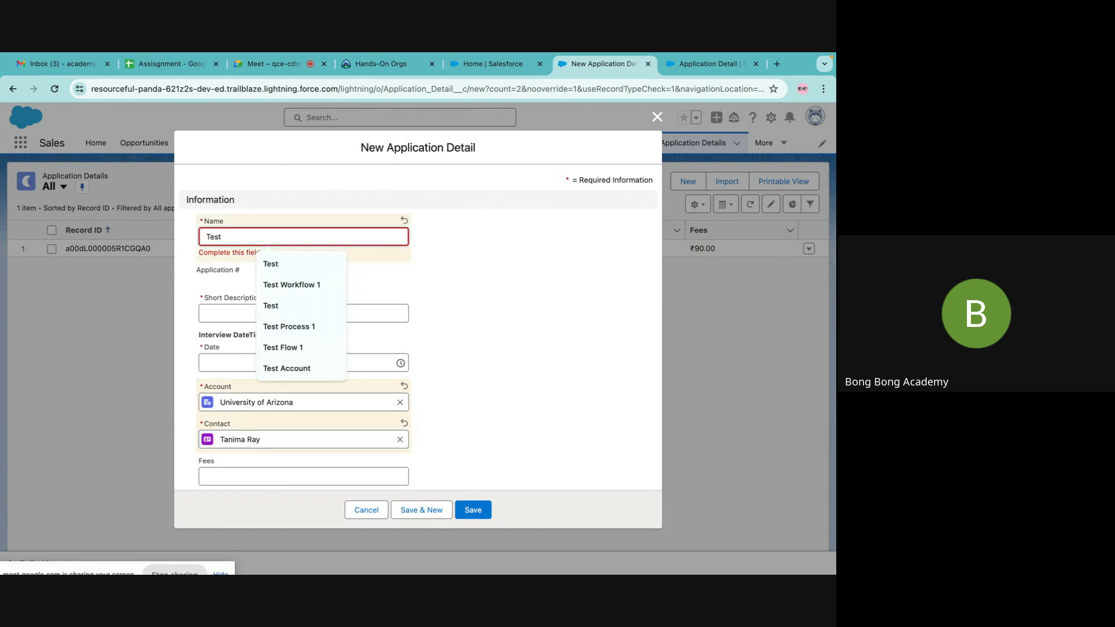
{"action": "type", "text": "2"}
{"action": "left_click", "coordinate": [210, 316]}
{"action": "type", "text": "dfgwertae"}
Set the interview date to 03/07/2024 and Fees to 100, and save the Test2 record
{"action": "left_click", "coordinate": [227, 354]}
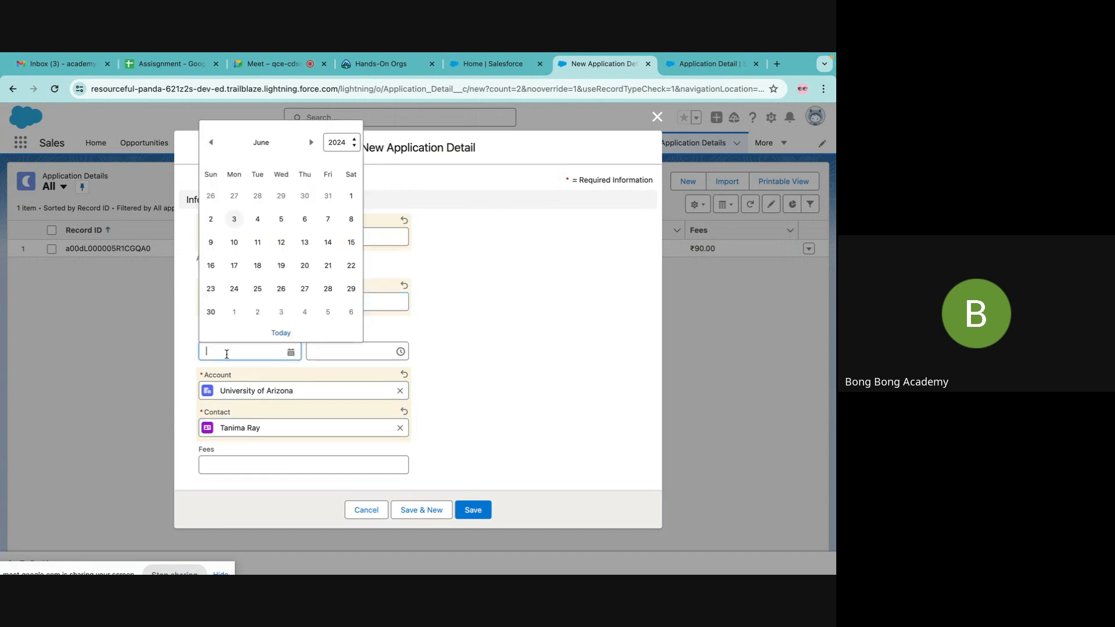
{"action": "left_click", "coordinate": [281, 312]}
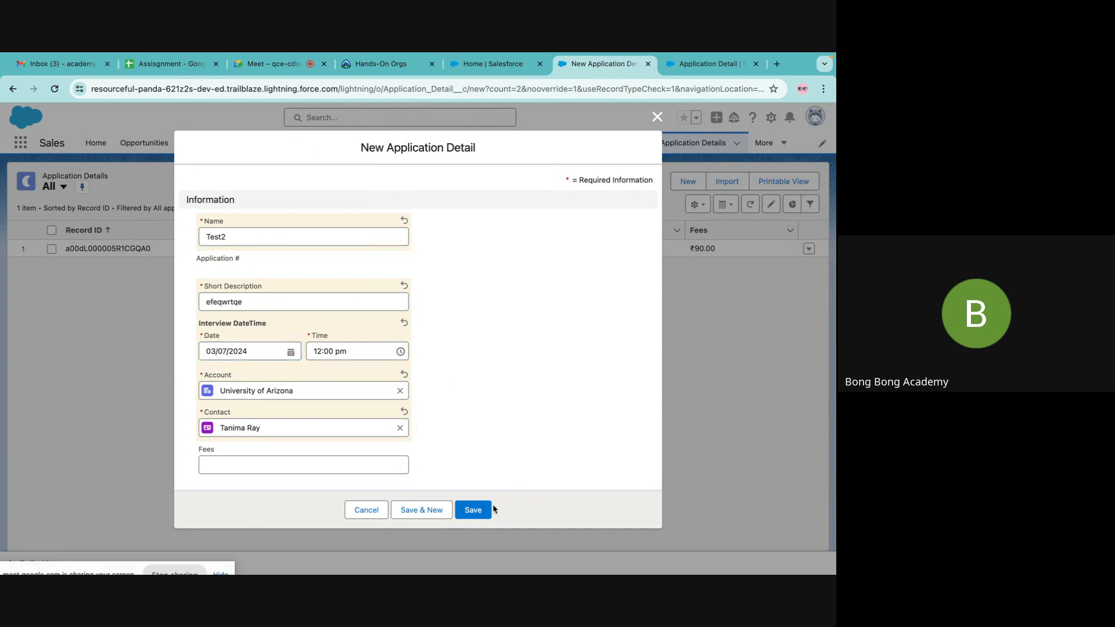
{"action": "left_click", "coordinate": [263, 457]}
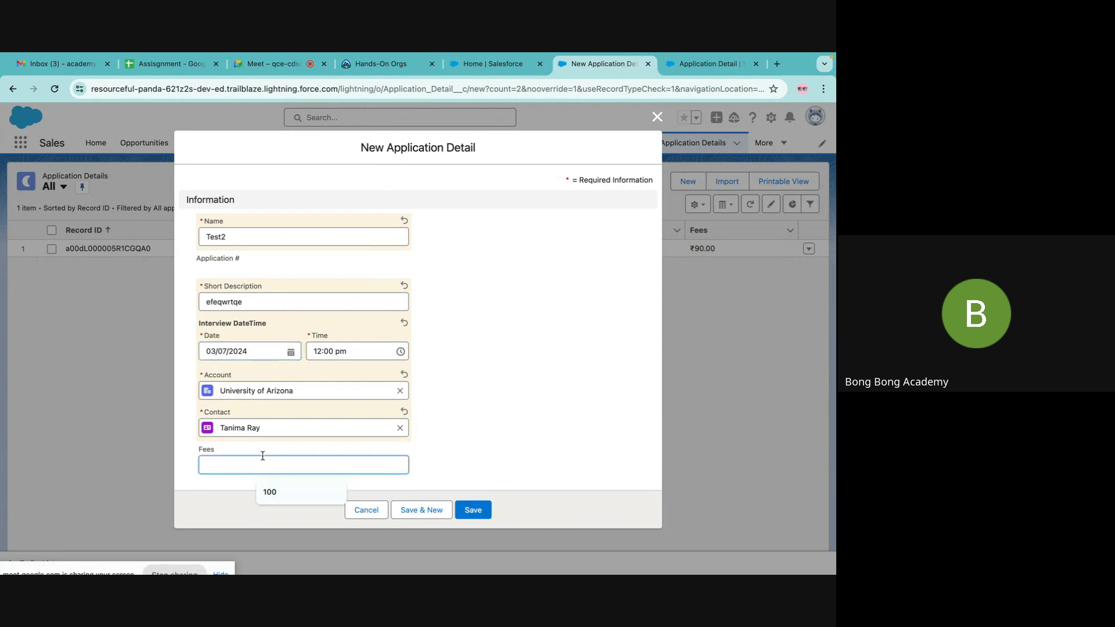
{"action": "type", "text": "100"}
{"action": "left_click", "coordinate": [475, 512]}
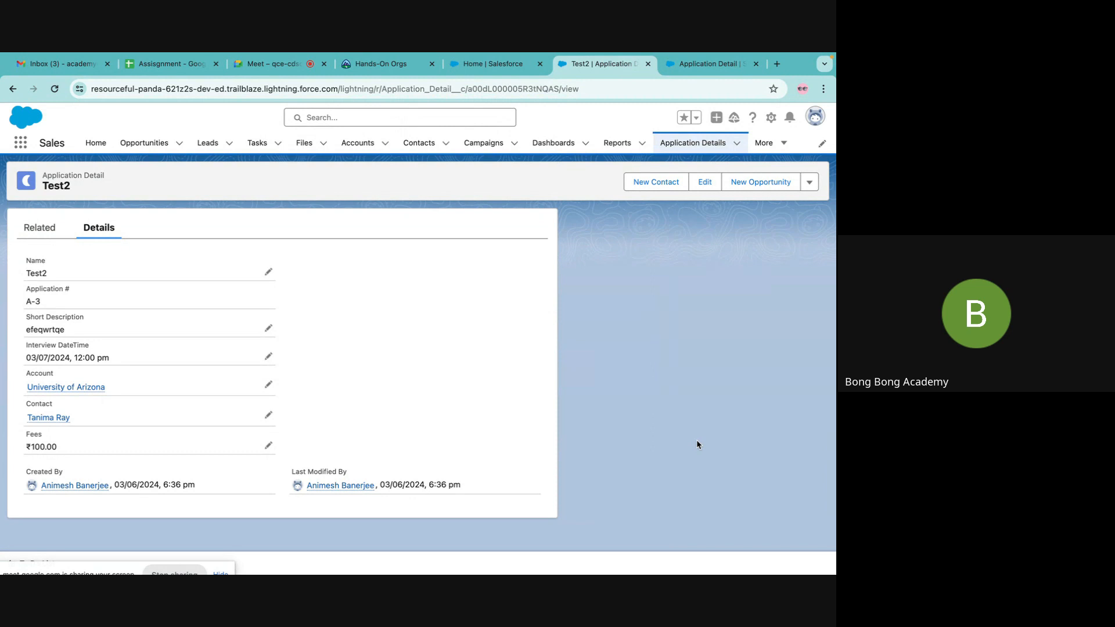
Open the University of Arizona account linked to Test2 and try to delete it
{"action": "left_click", "coordinate": [69, 388]}
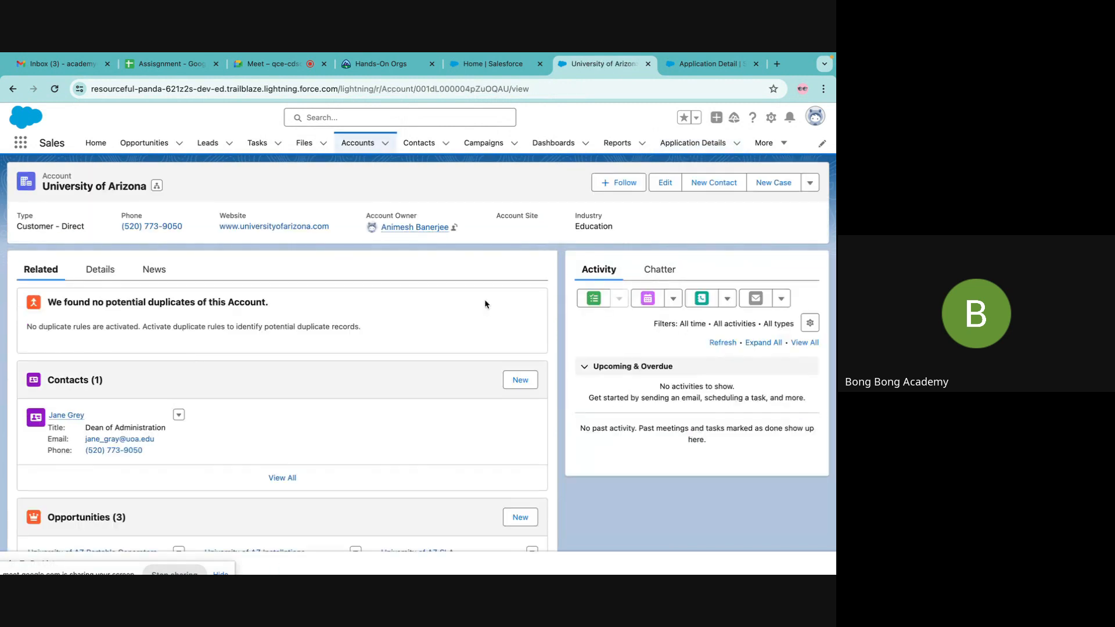
{"action": "left_click", "coordinate": [810, 182]}
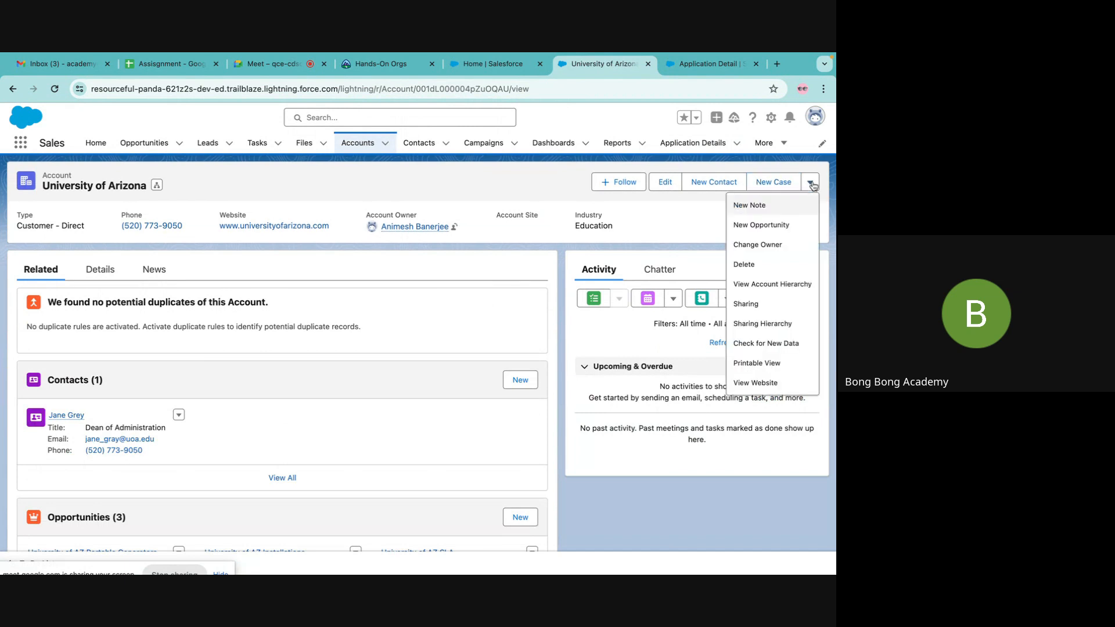
{"action": "left_click", "coordinate": [746, 265]}
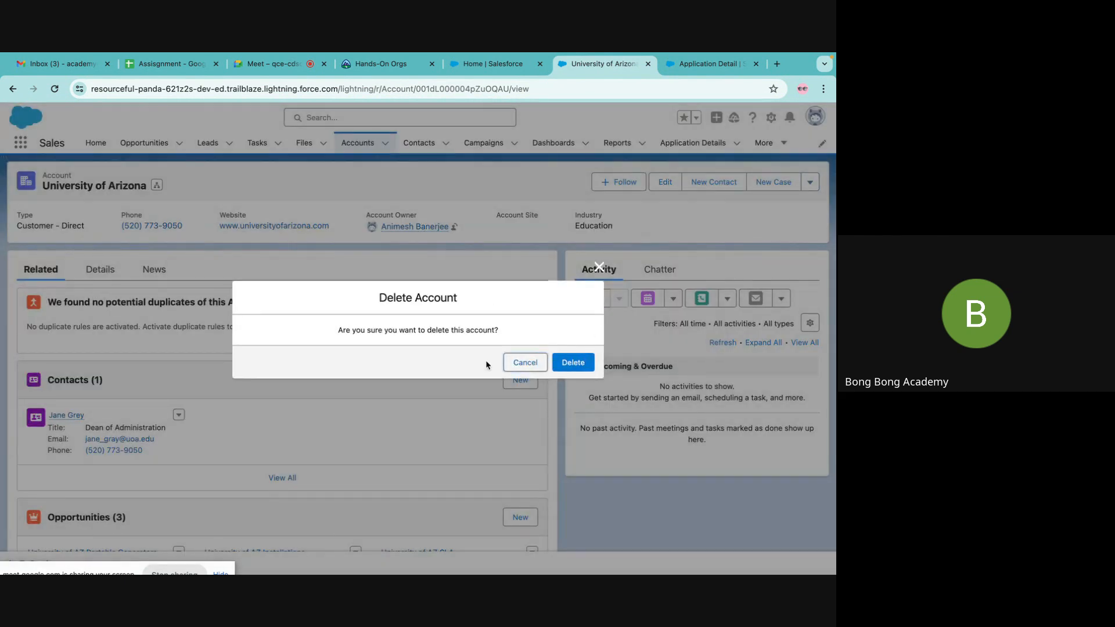
{"action": "left_click", "coordinate": [572, 362]}
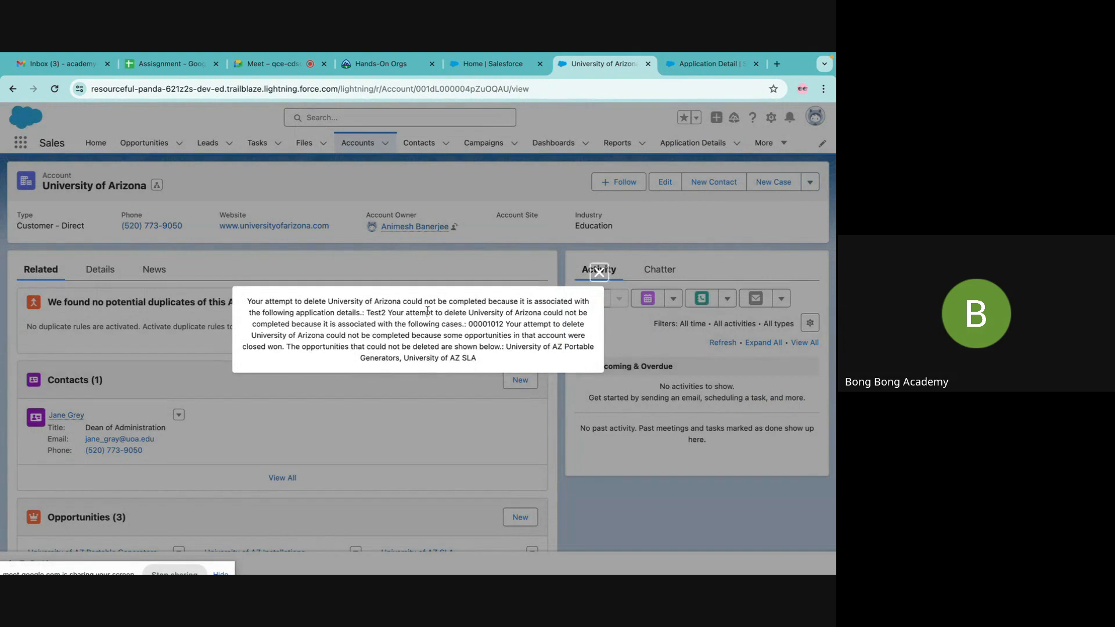
{"action": "left_click", "coordinate": [599, 272]}
Open the Accounts list, switch it to the All Accounts view and pin that view
{"action": "left_click", "coordinate": [360, 148]}
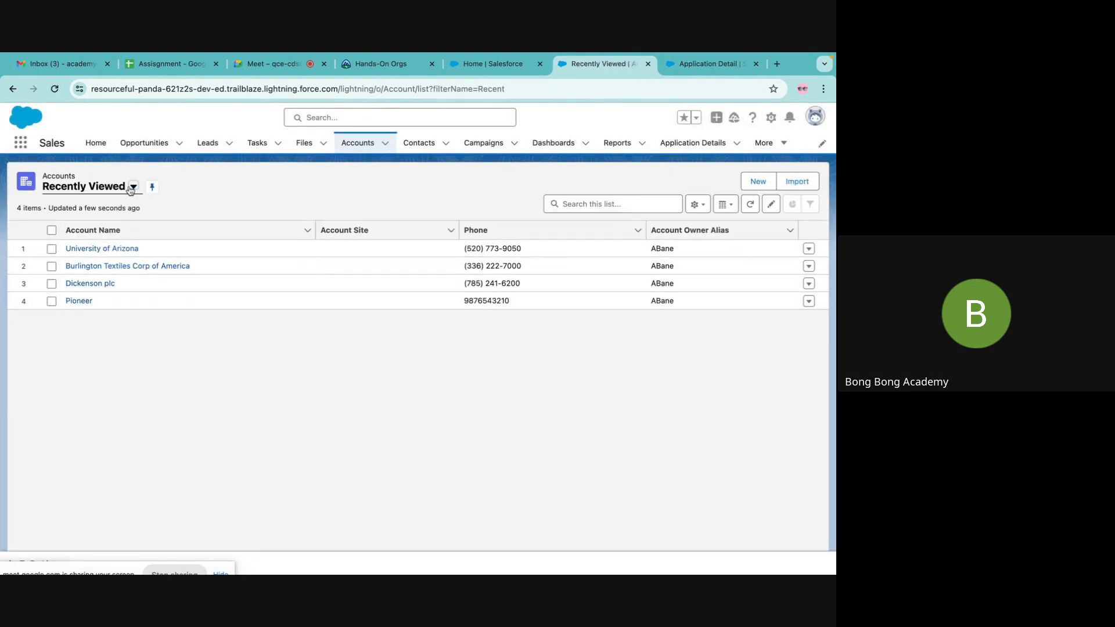
{"action": "left_click", "coordinate": [132, 188]}
{"action": "left_click", "coordinate": [99, 226]}
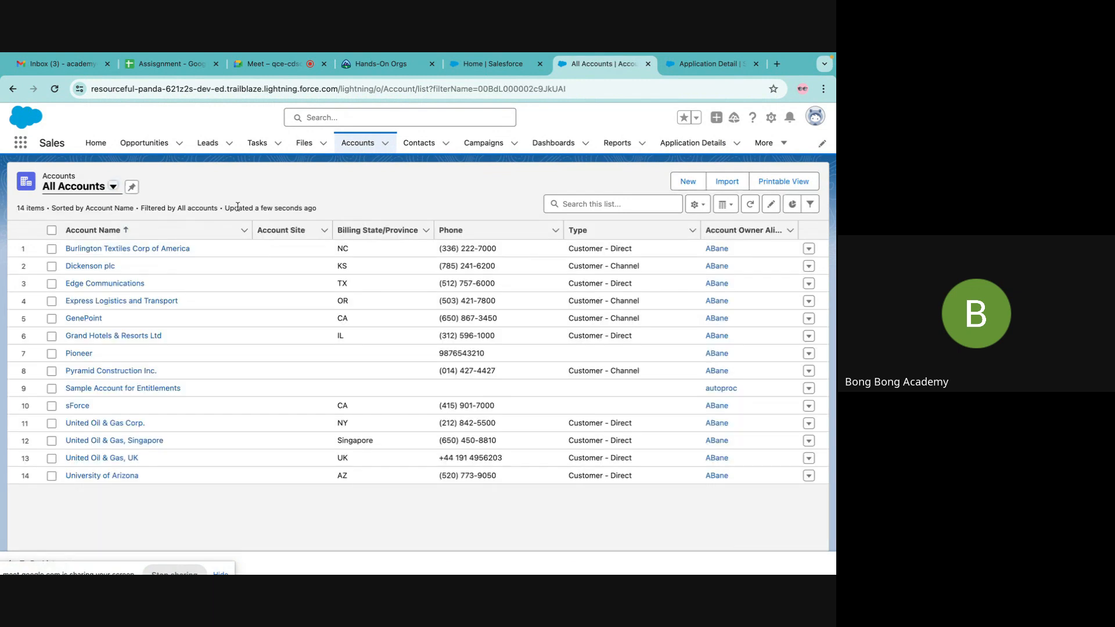
{"action": "left_click", "coordinate": [132, 188]}
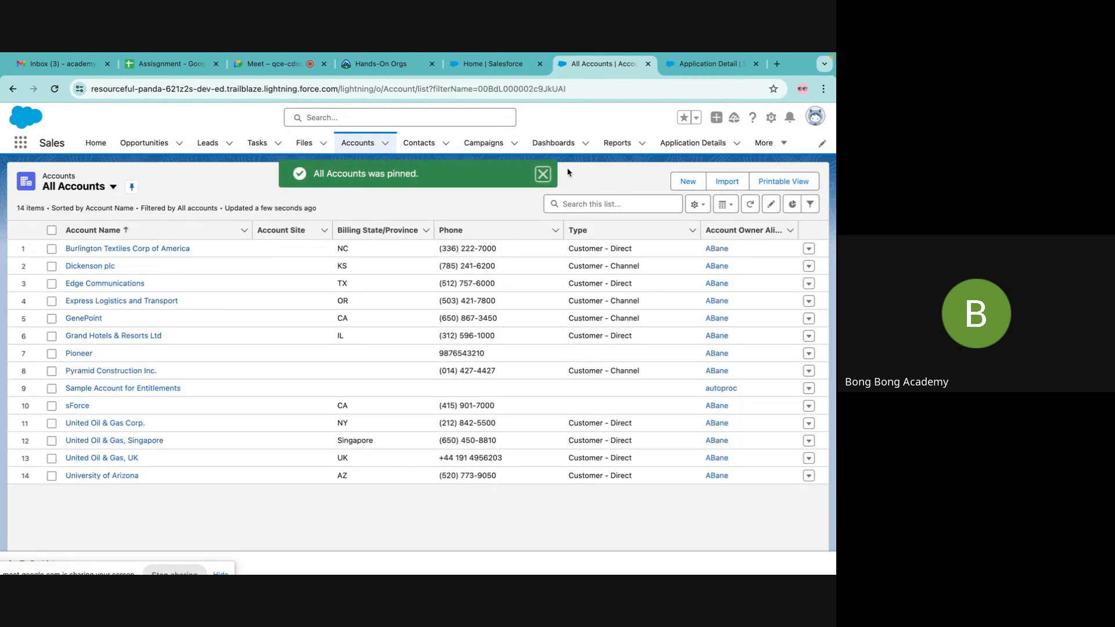
Create and save a new account named Bong Bong Academy
{"action": "left_click", "coordinate": [688, 181]}
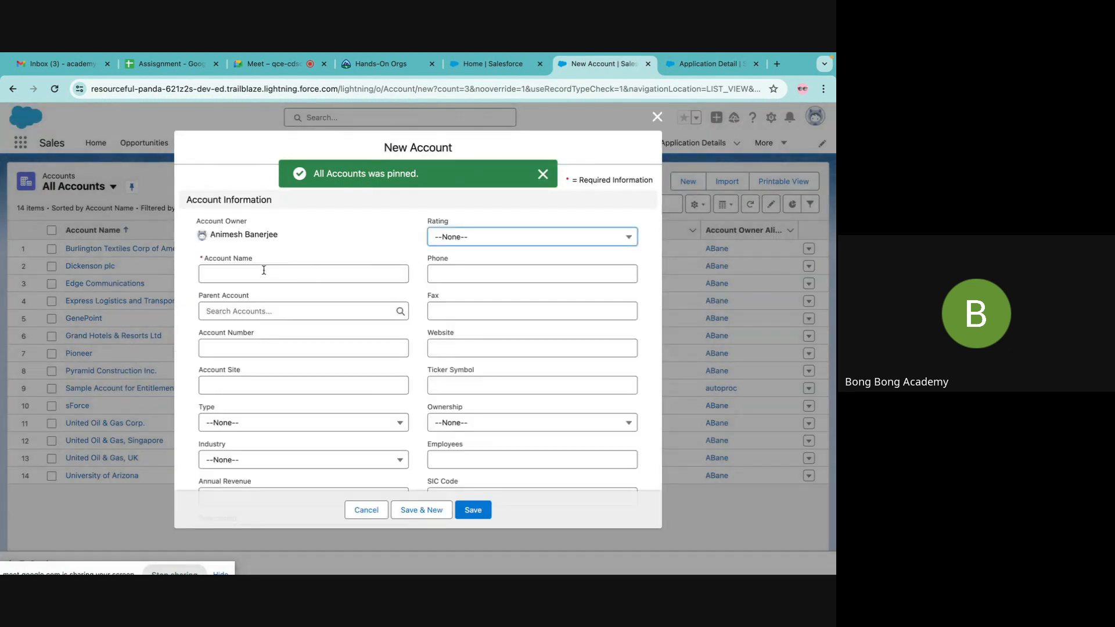
{"action": "left_click", "coordinate": [264, 270]}
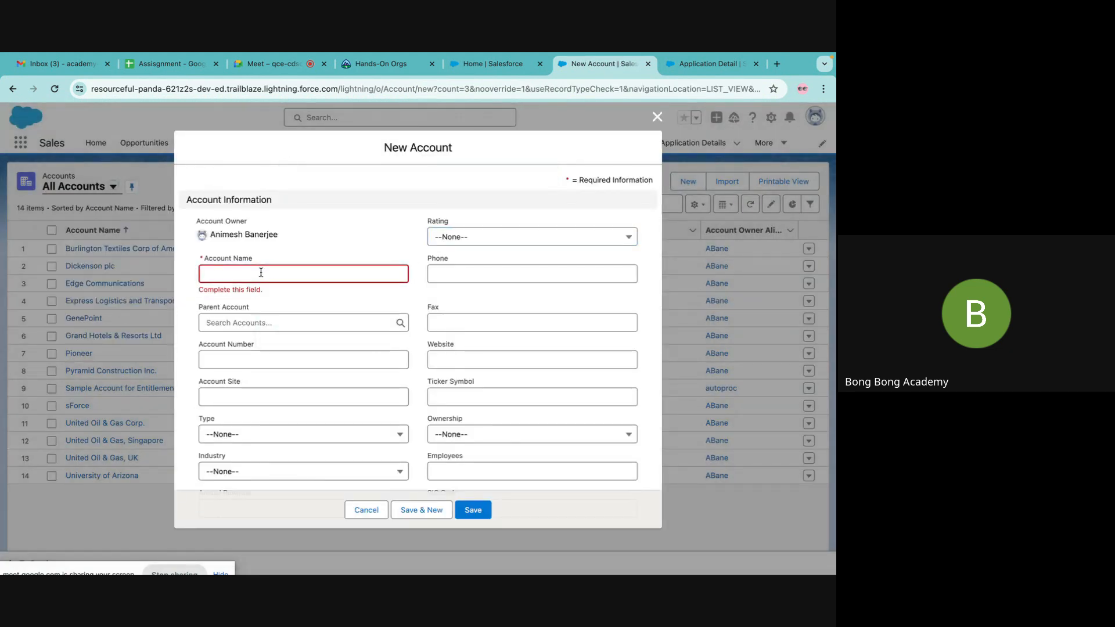
{"action": "left_click", "coordinate": [244, 275]}
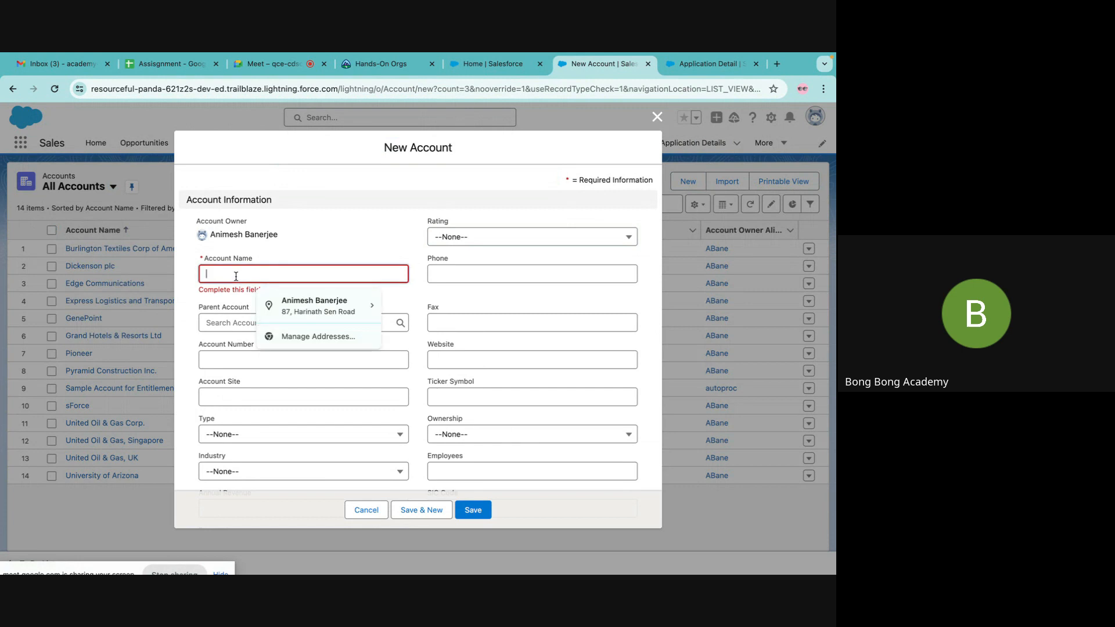
{"action": "type", "text": "Bong"}
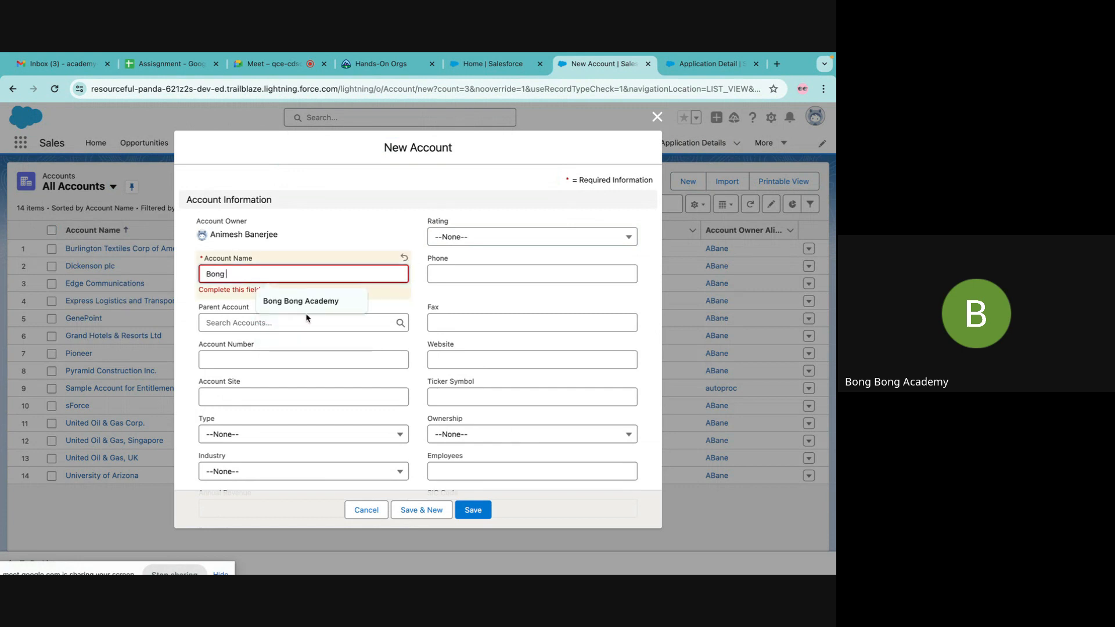
{"action": "left_click", "coordinate": [316, 311]}
{"action": "left_click", "coordinate": [472, 514]}
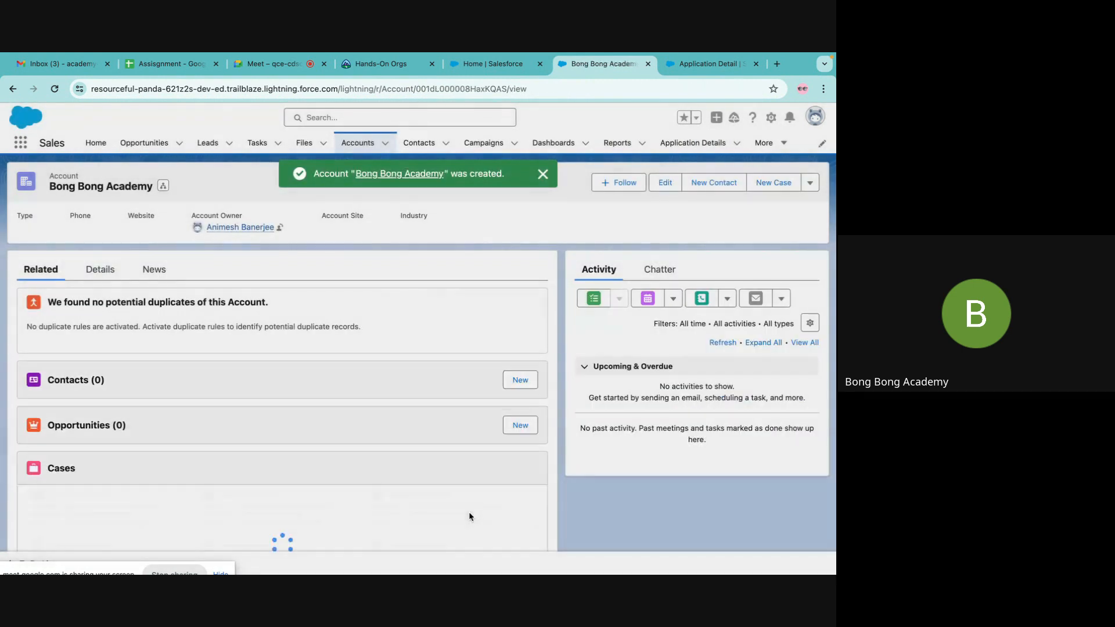
Start a new Application Detail from the Bong Bong Academy account's related list and pick a recent contact for it
{"action": "scroll", "coordinate": [131, 414], "scroll_direction": "down", "scroll_amount": 5}
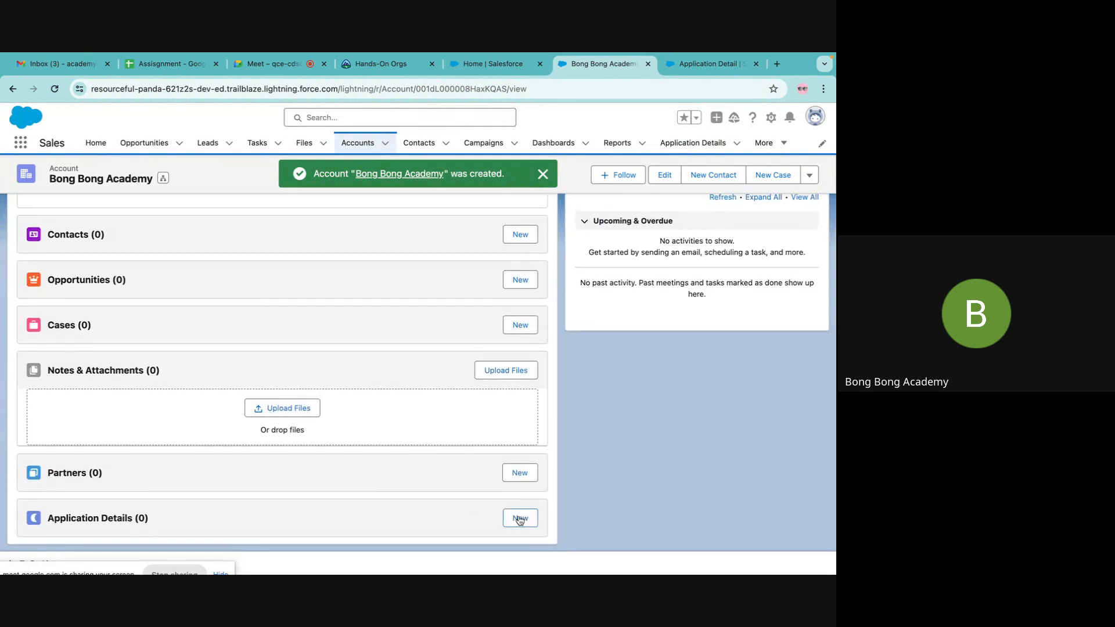
{"action": "left_click", "coordinate": [519, 518]}
{"action": "left_click", "coordinate": [248, 427]}
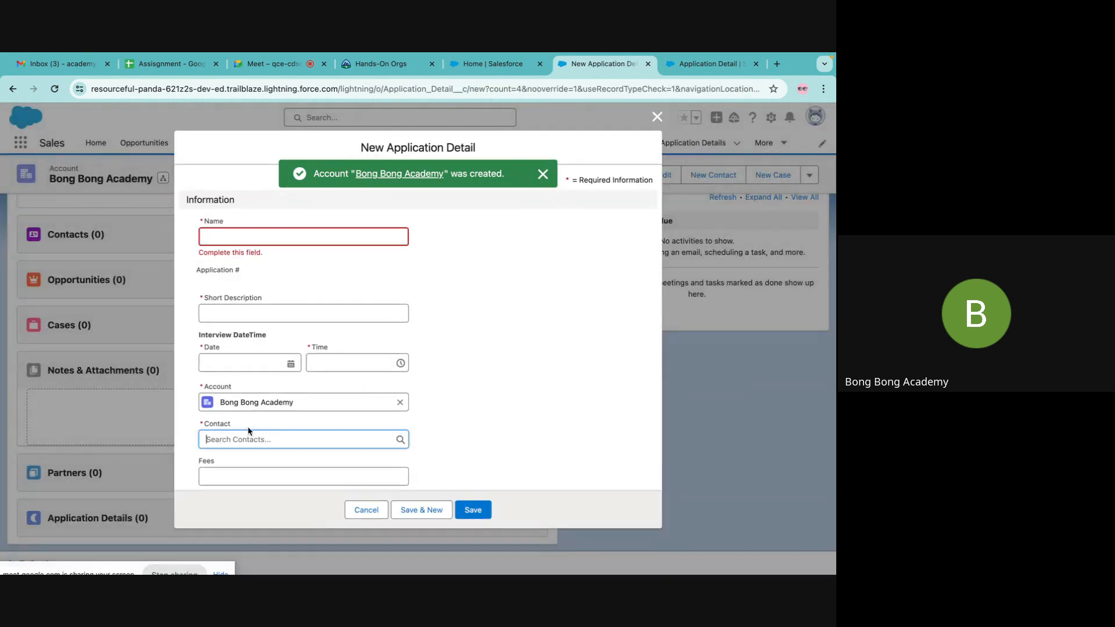
{"action": "left_click", "coordinate": [247, 483]}
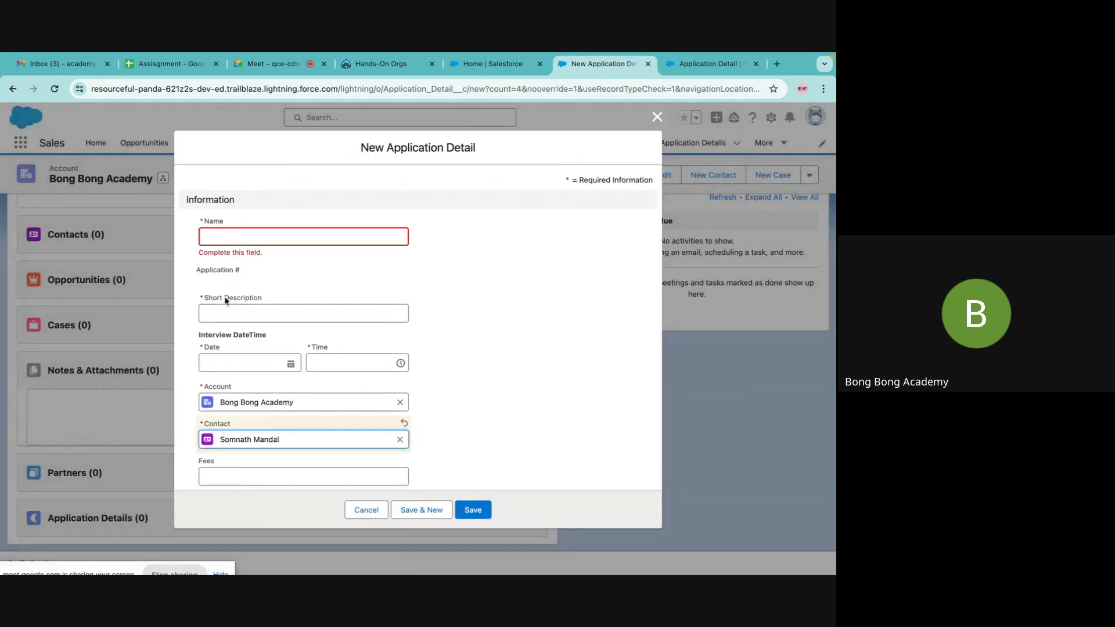
Enter efeqwrtqe as the short description, set the interview date to 02/07/2024, and name the record Deno1
{"action": "left_click", "coordinate": [224, 309]}
{"action": "left_click", "coordinate": [270, 340]}
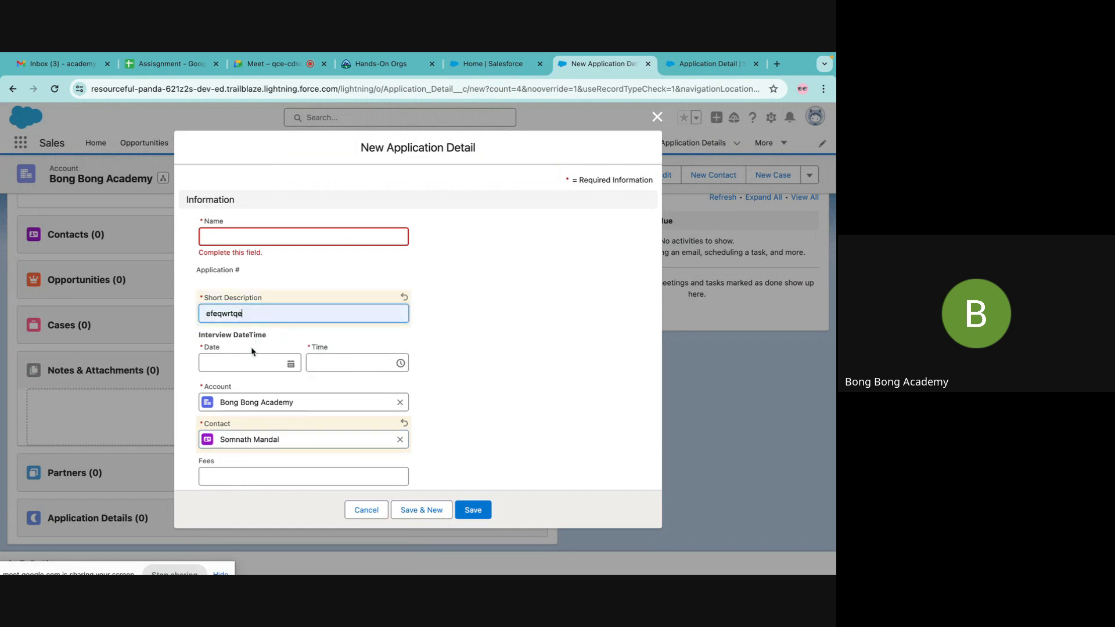
{"action": "left_click", "coordinate": [265, 361]}
{"action": "left_click", "coordinate": [257, 323]}
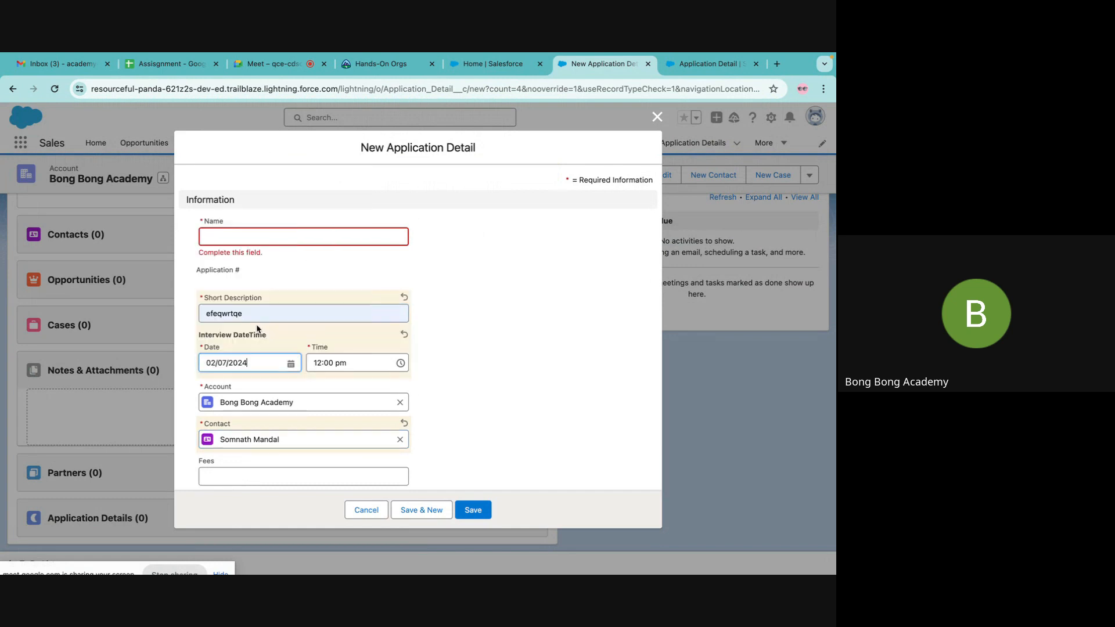
{"action": "left_click", "coordinate": [225, 238]}
{"action": "type", "text": "Deno1"}
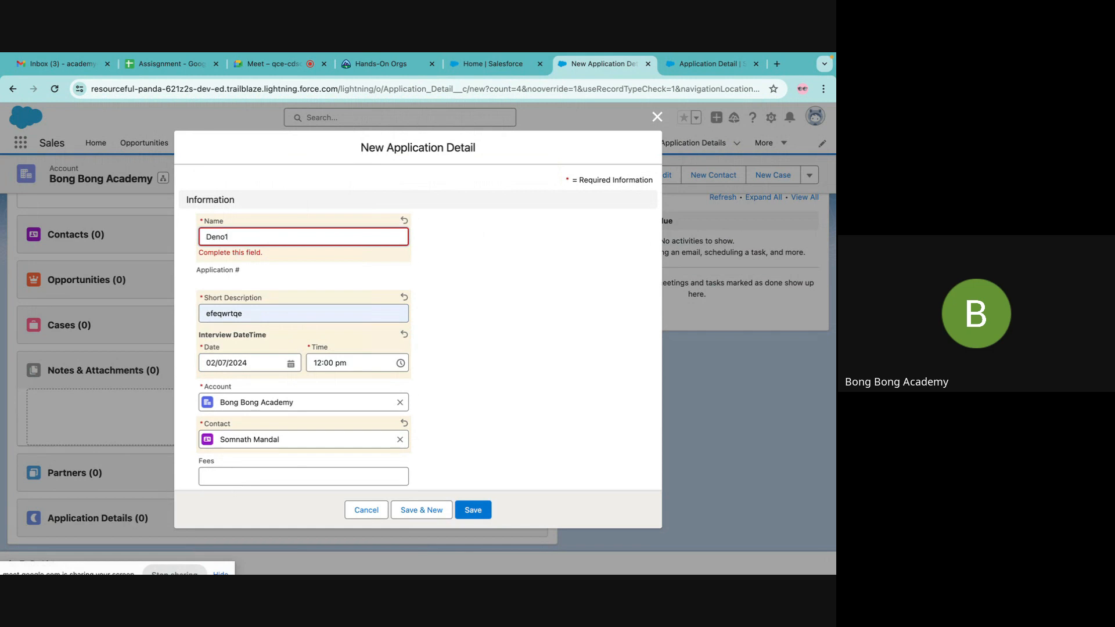
Correct the record name to Demo 1, set the fees to 100, and try to save the Application Detail
{"action": "key", "text": "BackSpace"}
{"action": "key", "text": "BackSpace"}
{"action": "key", "text": "BackSpace"}
{"action": "type", "text": "me"}
{"action": "left_click", "coordinate": [265, 479]}
{"action": "type", "text": "100"}
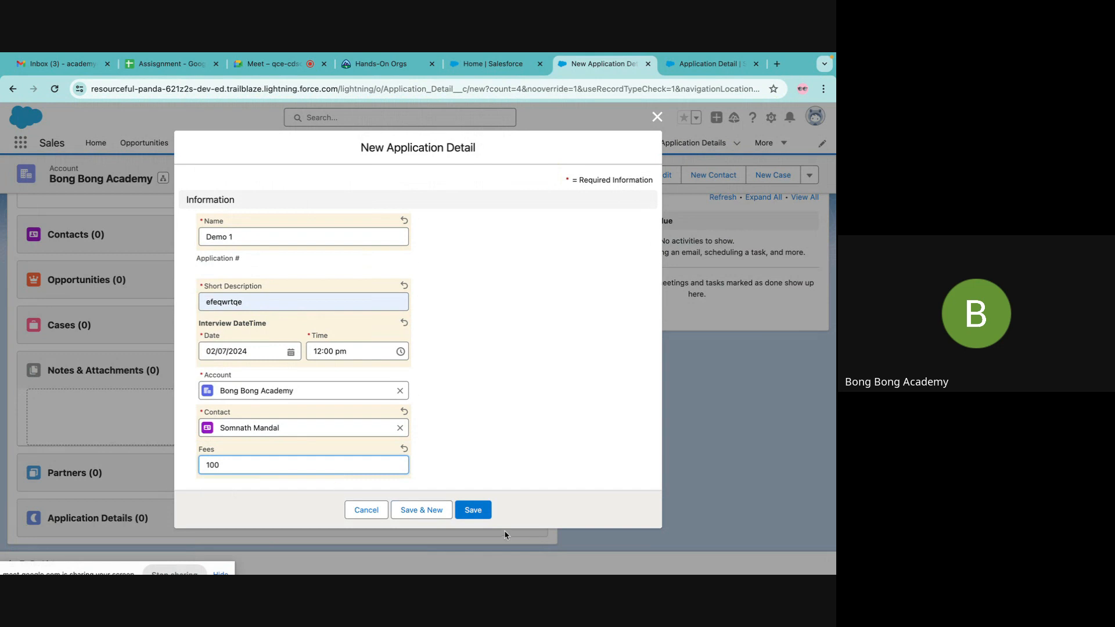
{"action": "left_click", "coordinate": [473, 510]}
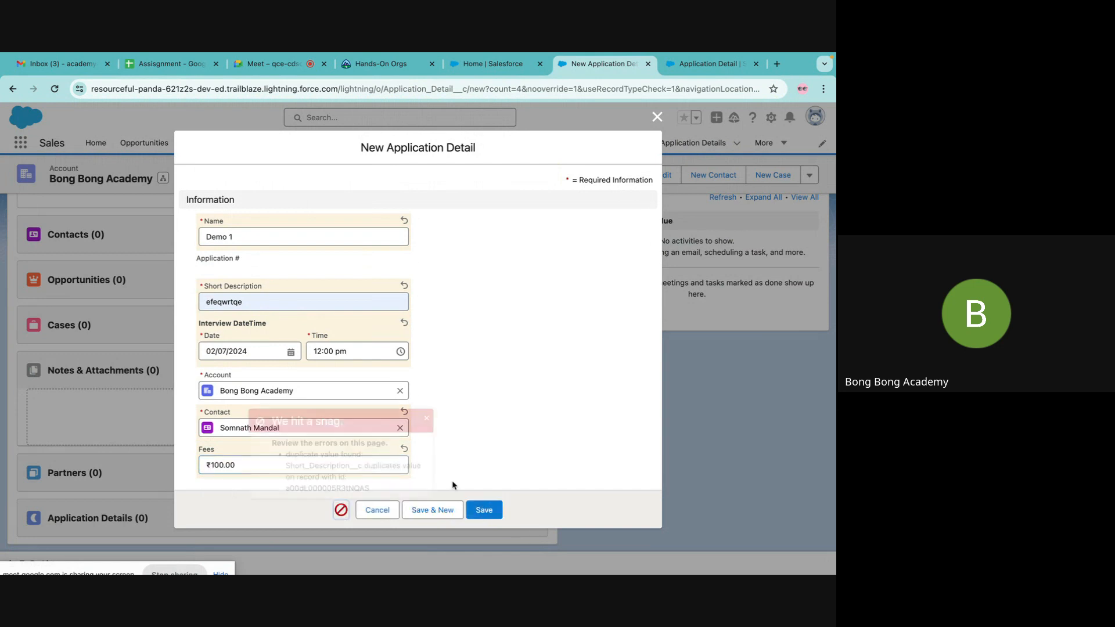
Change the short description to efeqwrtqeasdfasd and save the Demo 1 record
{"action": "left_click", "coordinate": [254, 304]}
{"action": "type", "text": "asdfasd"}
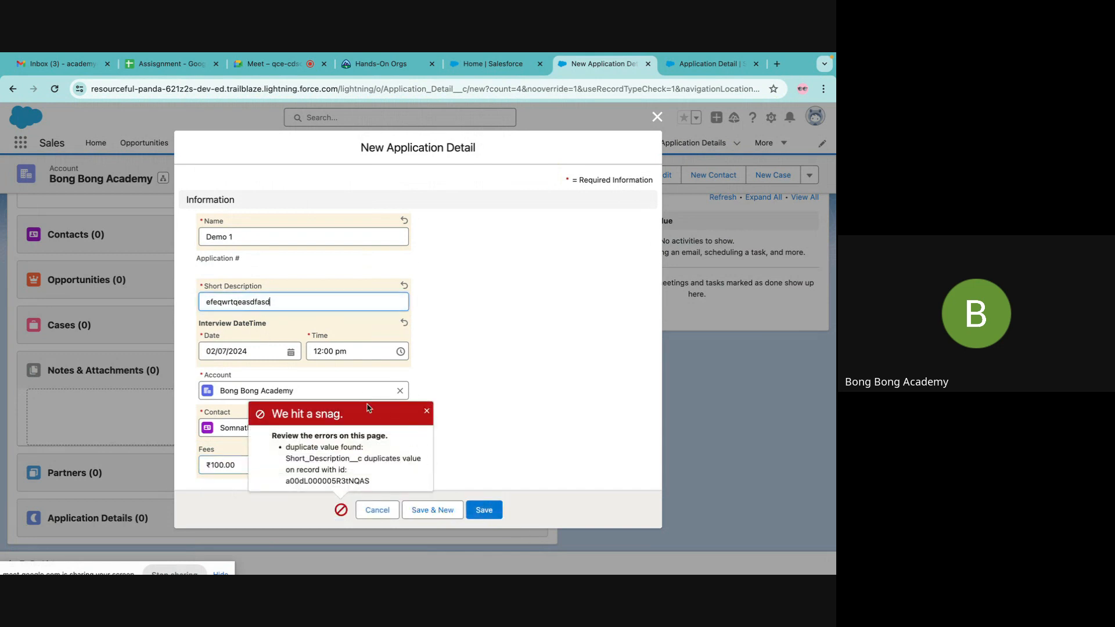
{"action": "left_click", "coordinate": [482, 510]}
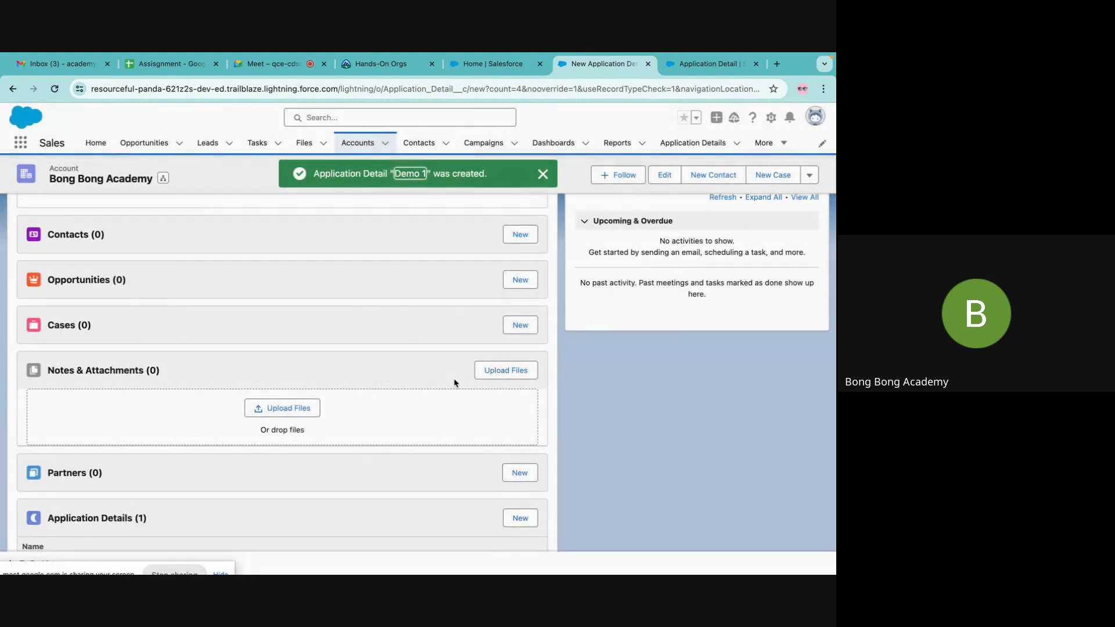
Start another Application Detail for Bong Bong Academy named Demo 2, with short description asdfasdgadfgadg and interview date 04/07/2024
{"action": "scroll", "coordinate": [206, 464], "scroll_direction": "down", "scroll_amount": 2}
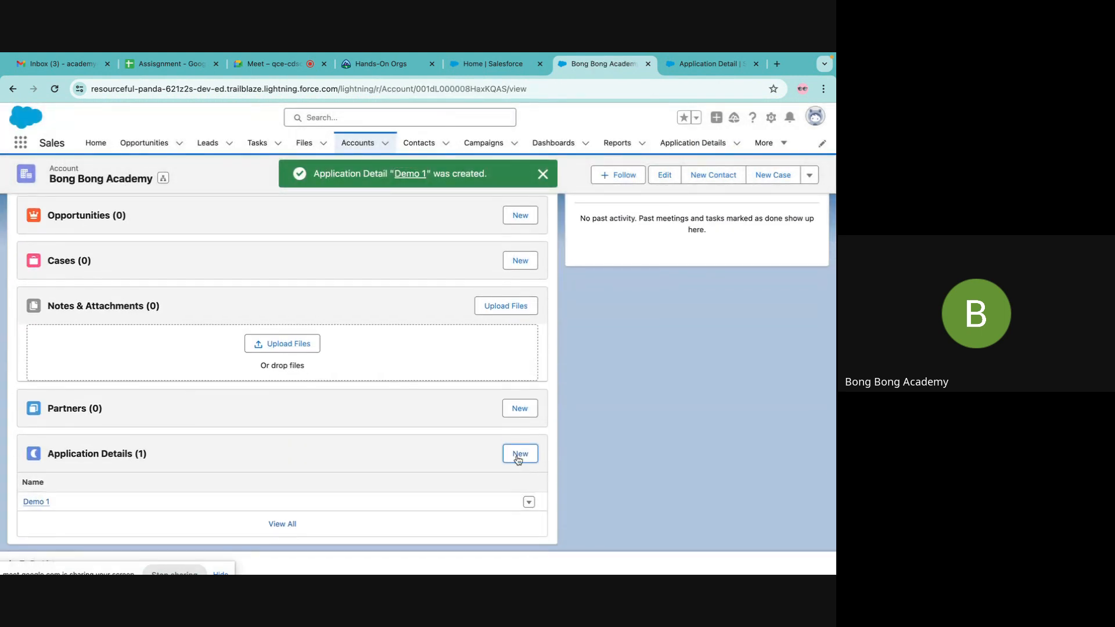
{"action": "left_click", "coordinate": [521, 448]}
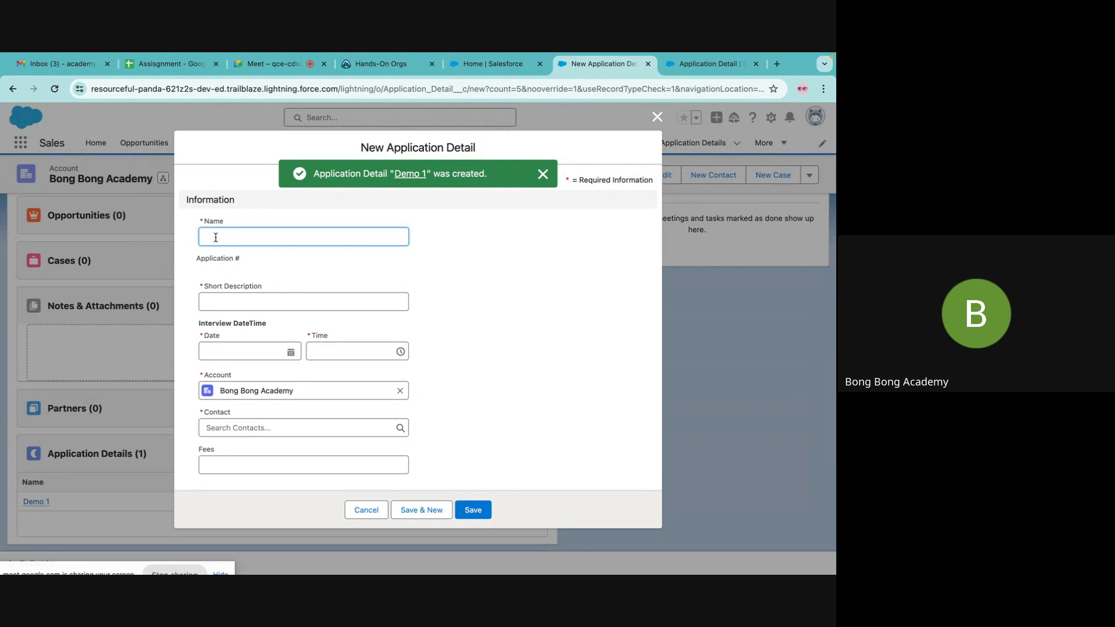
{"action": "type", "text": "De"}
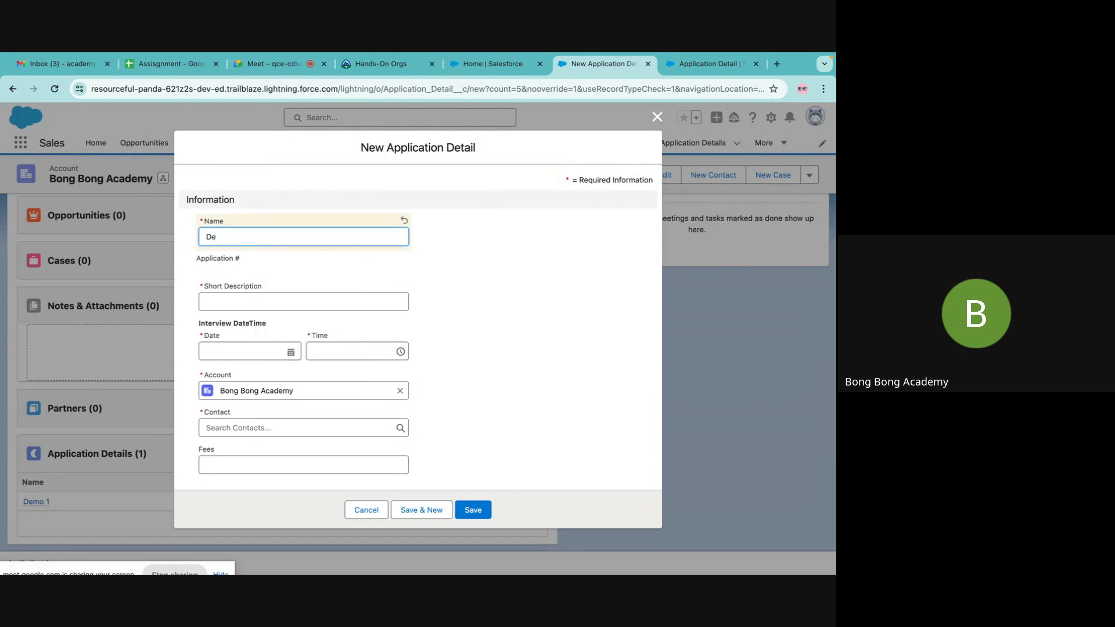
{"action": "type", "text": "nomeo 2"}
{"action": "key", "text": "Tab"}
{"action": "type", "text": "asdfasdgadfgadg"}
{"action": "left_click", "coordinate": [275, 351]}
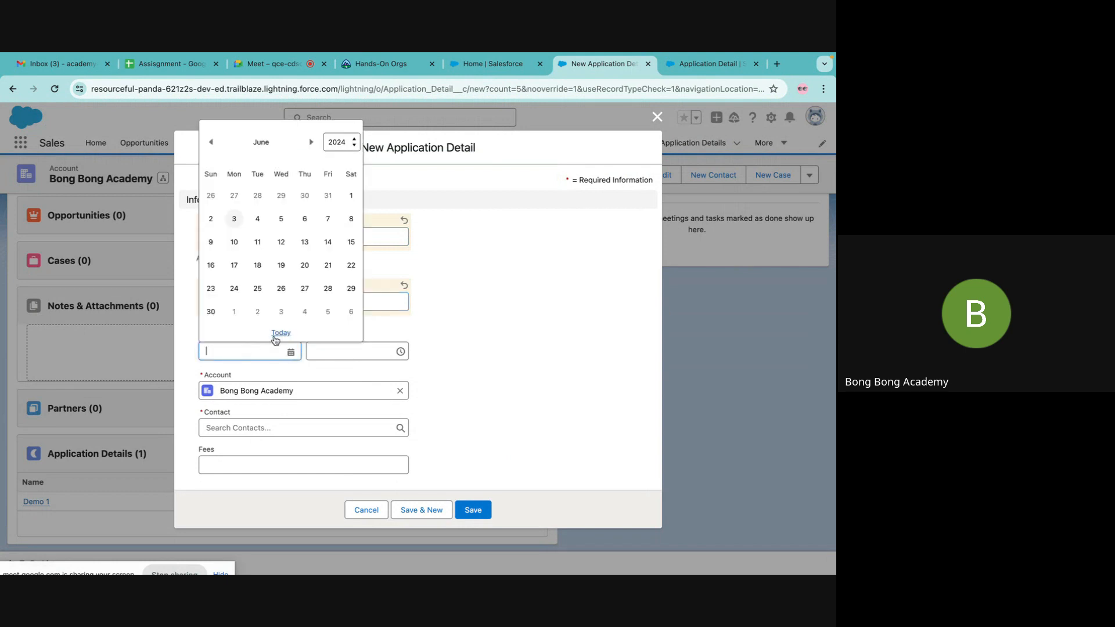
{"action": "left_click", "coordinate": [302, 314]}
Choose the second recent contact for Demo 2, set its fees to 200, and save the record
{"action": "left_click", "coordinate": [283, 428]}
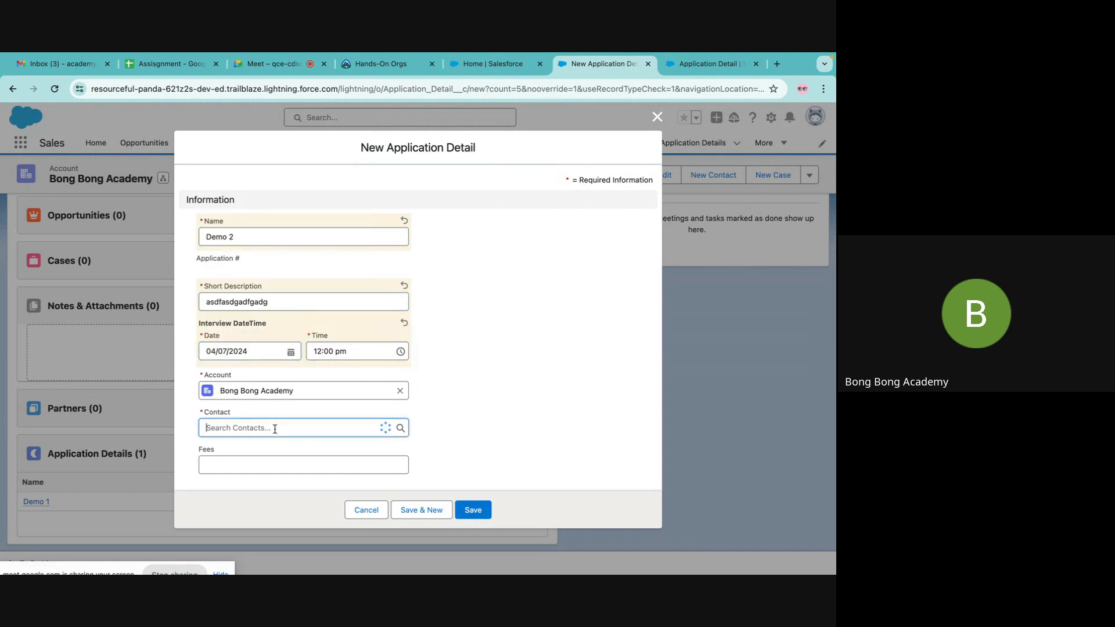
{"action": "left_click", "coordinate": [260, 499]}
{"action": "left_click", "coordinate": [237, 469]}
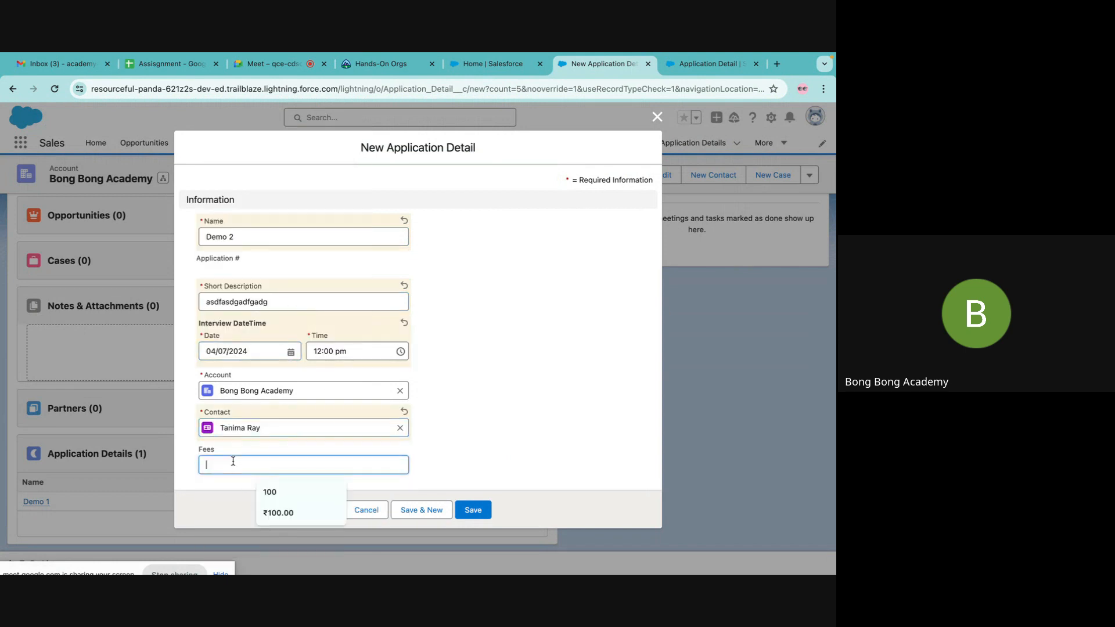
{"action": "type", "text": "200"}
{"action": "left_click", "coordinate": [473, 511]}
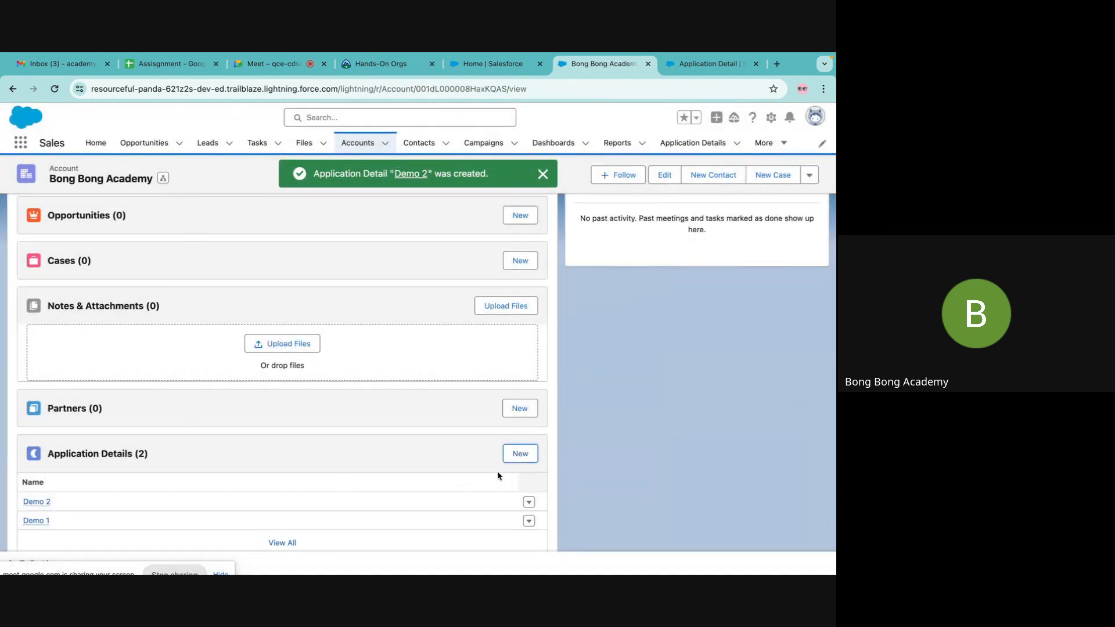
Start a third Application Detail for Bong Bong Academy with the third recent contact and fees of 300
{"action": "left_click", "coordinate": [515, 456]}
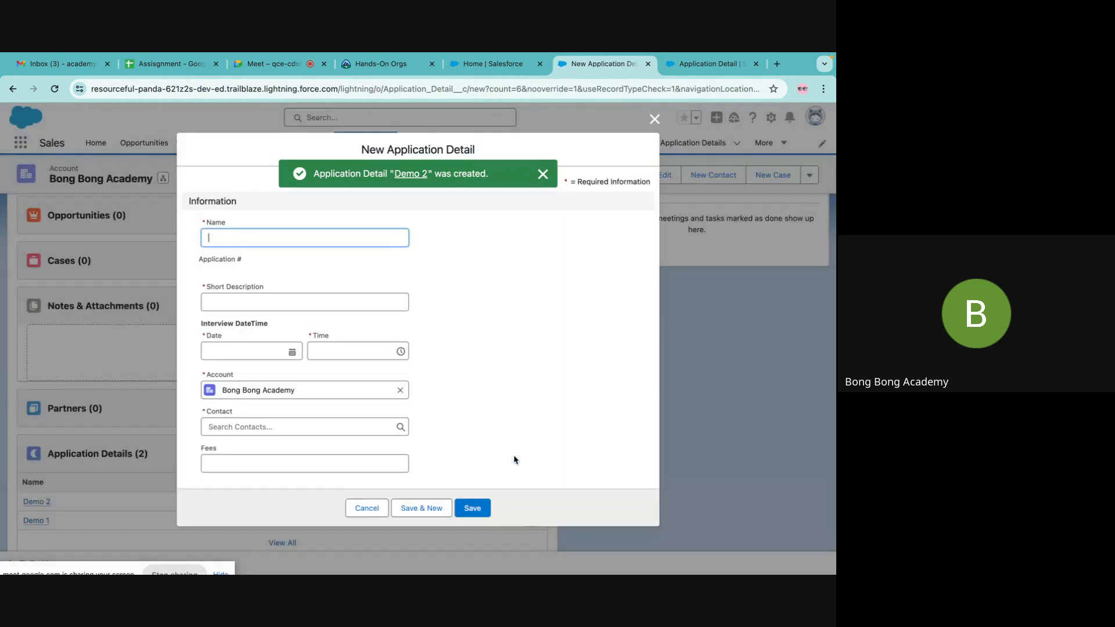
{"action": "left_click", "coordinate": [220, 437]}
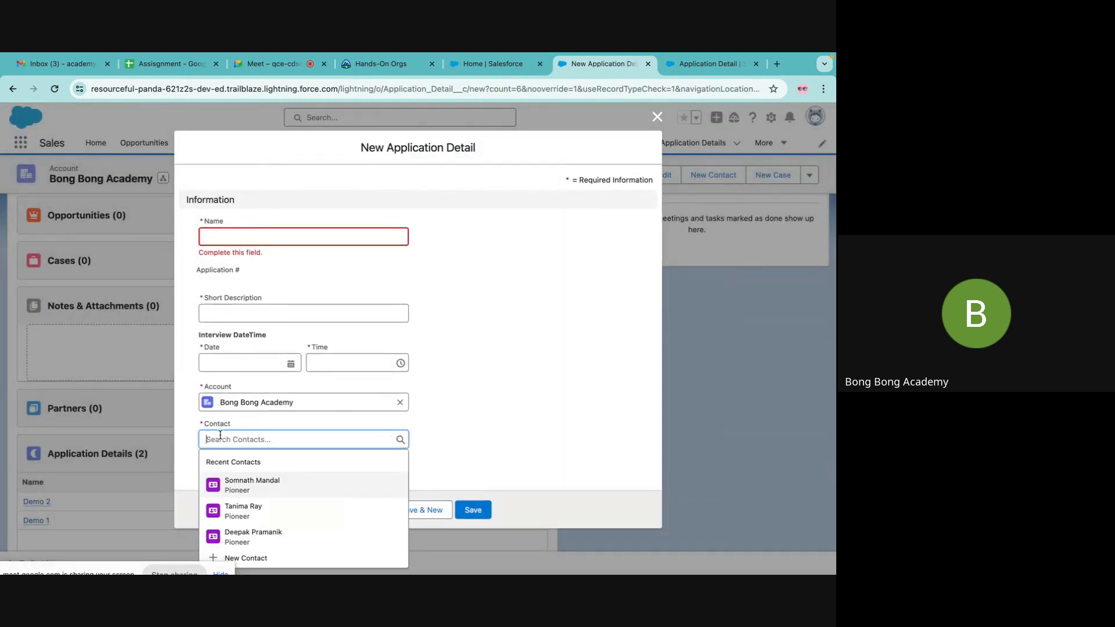
{"action": "left_click", "coordinate": [239, 532]}
{"action": "left_click", "coordinate": [239, 478]}
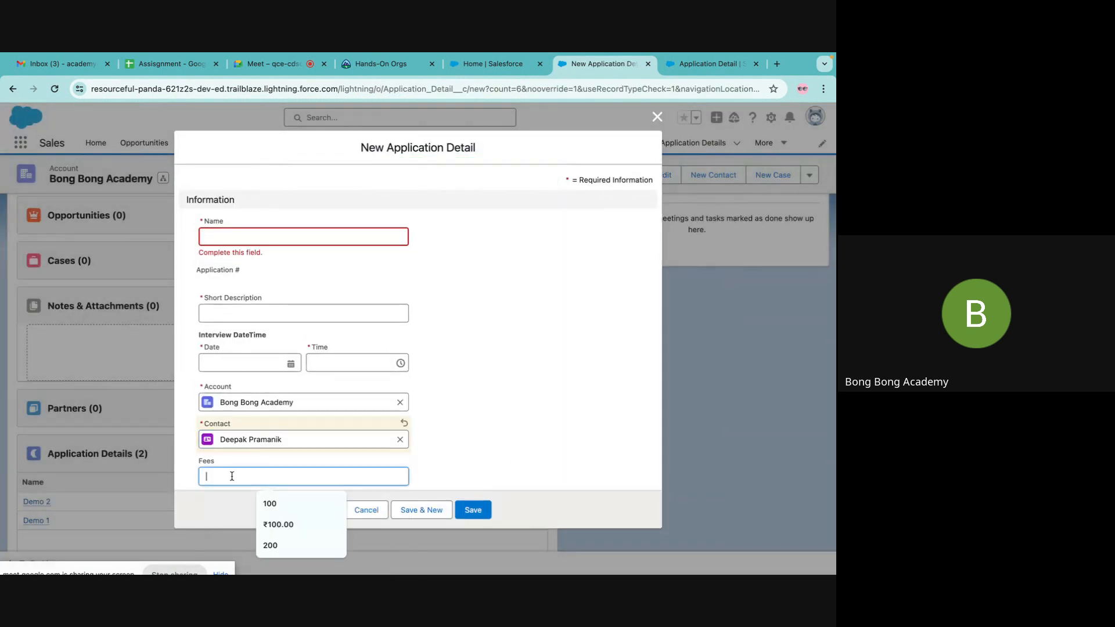
{"action": "type", "text": "300"}
Set the interview date to 04/07/2024, the short description to asdfasdggfhf and the name to Demo 3, and save the record
{"action": "left_click", "coordinate": [250, 363]}
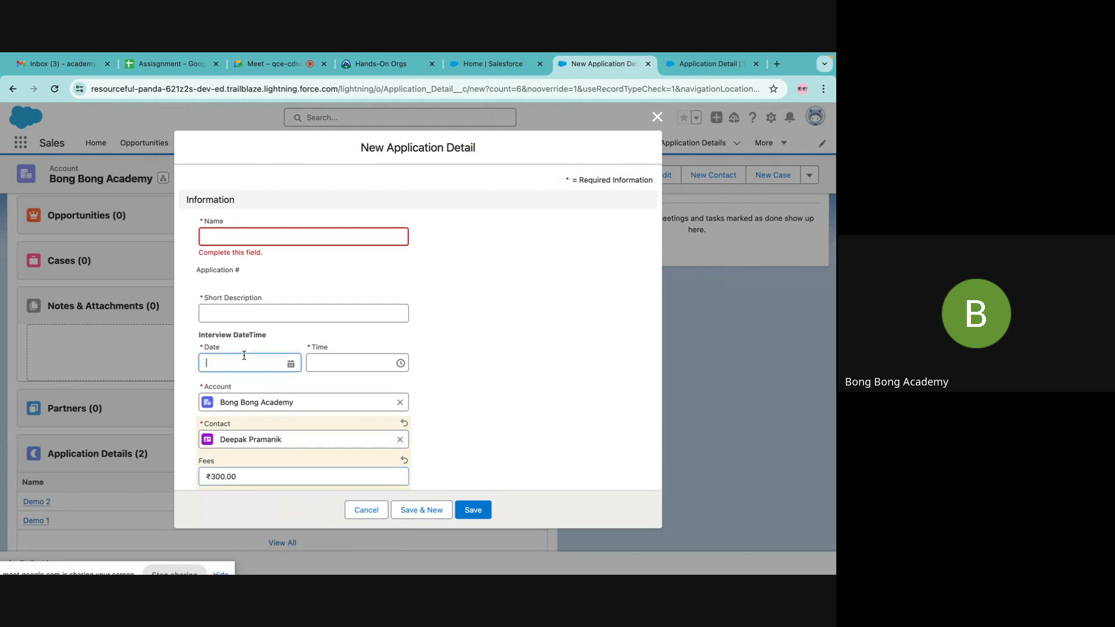
{"action": "left_click", "coordinate": [304, 323]}
{"action": "left_click", "coordinate": [290, 318]}
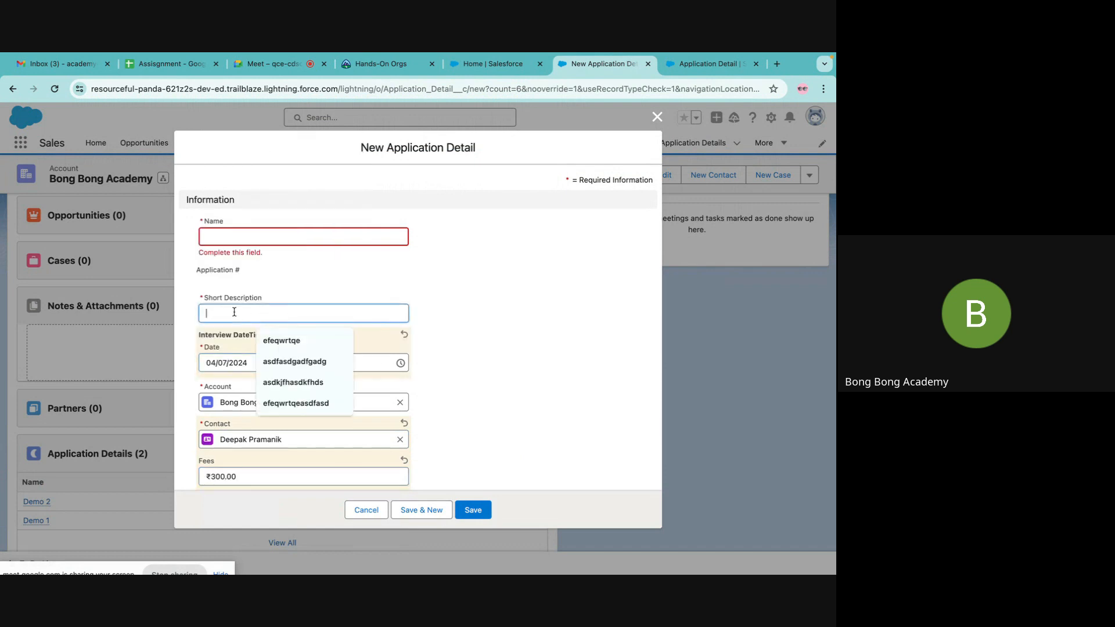
{"action": "type", "text": "asdfasdggfhf"}
{"action": "left_click", "coordinate": [226, 241]}
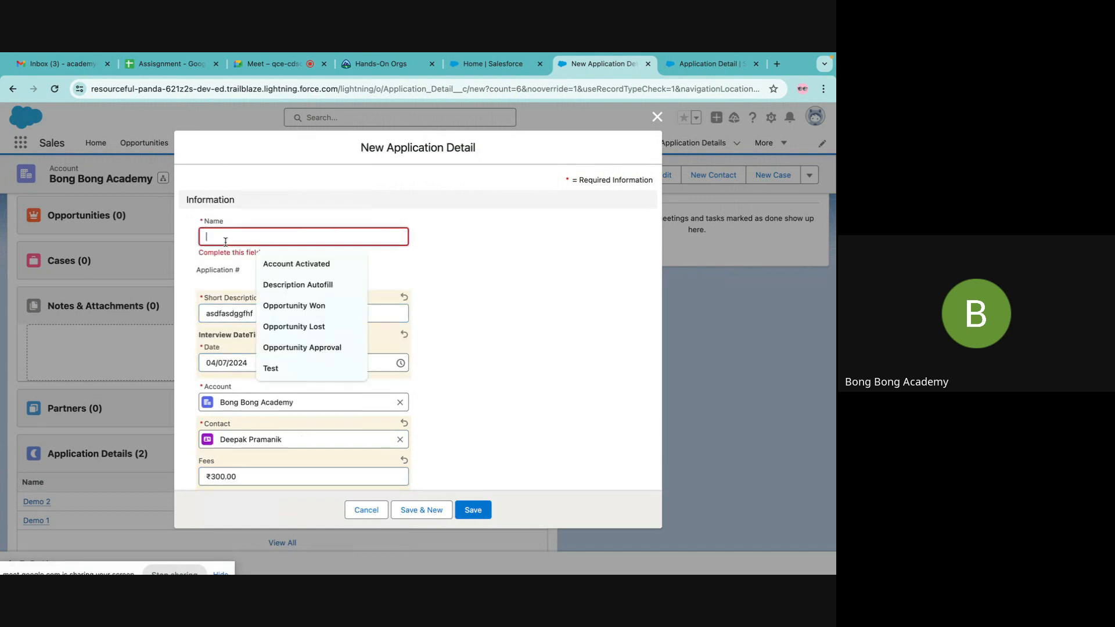
{"action": "type", "text": "Demo3"}
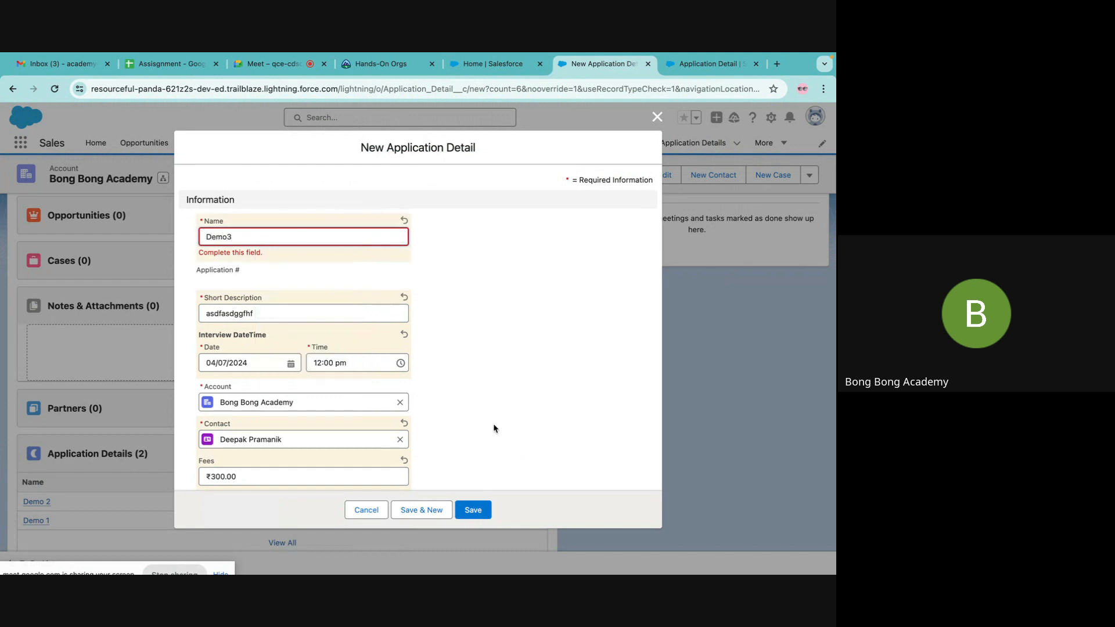
{"action": "left_click", "coordinate": [228, 236]}
{"action": "left_click", "coordinate": [470, 509]}
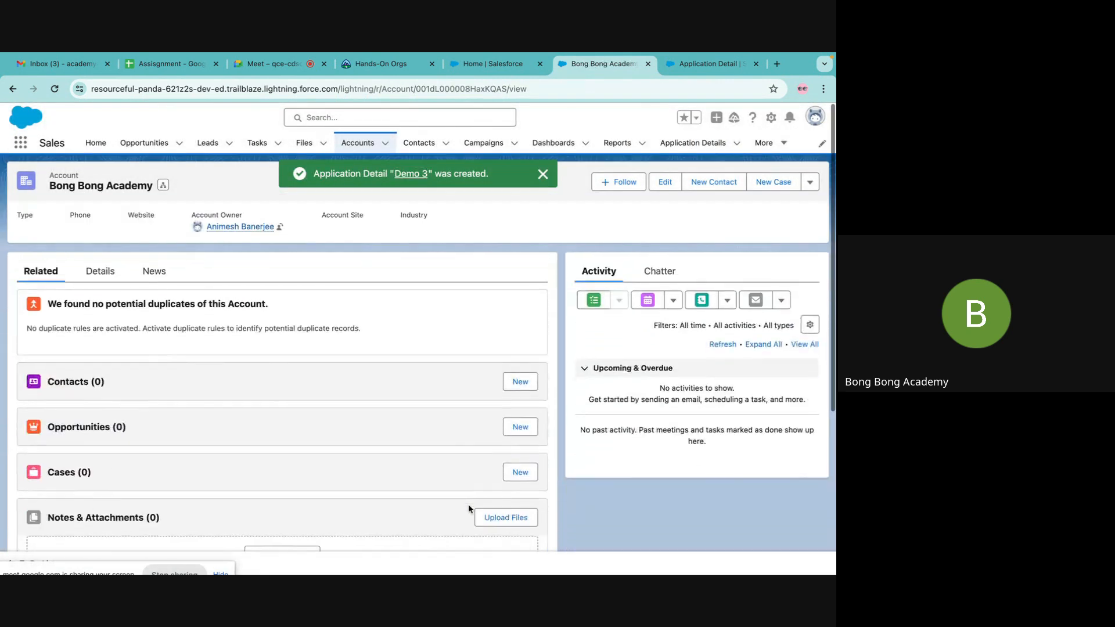
Try to delete the Bong Bong Academy account that has linked Application Details
{"action": "left_click", "coordinate": [811, 182]}
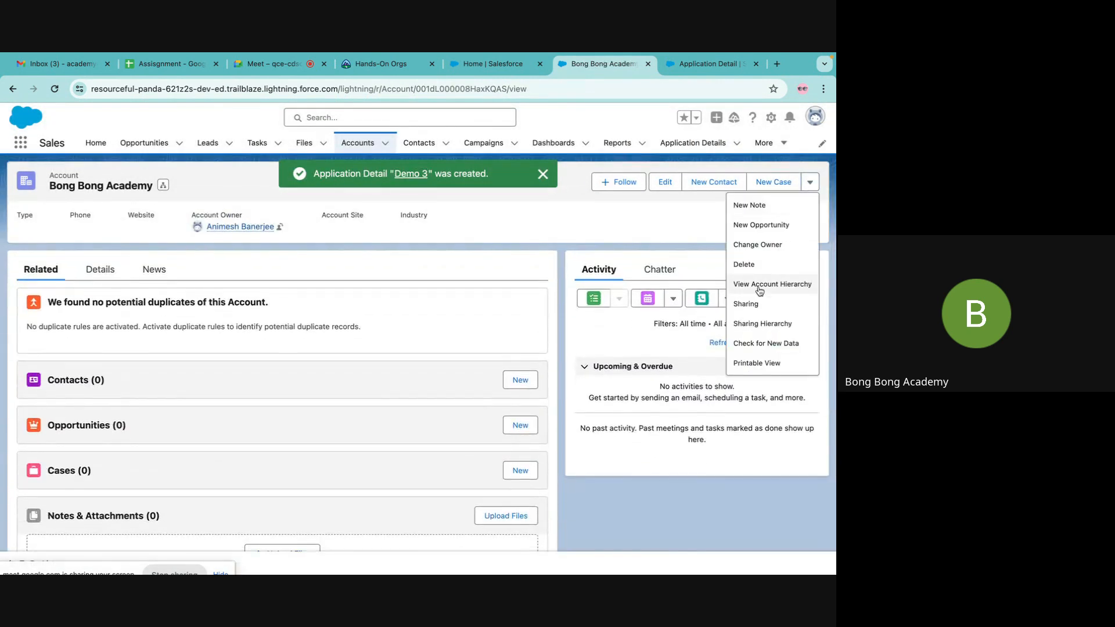
{"action": "left_click", "coordinate": [747, 266]}
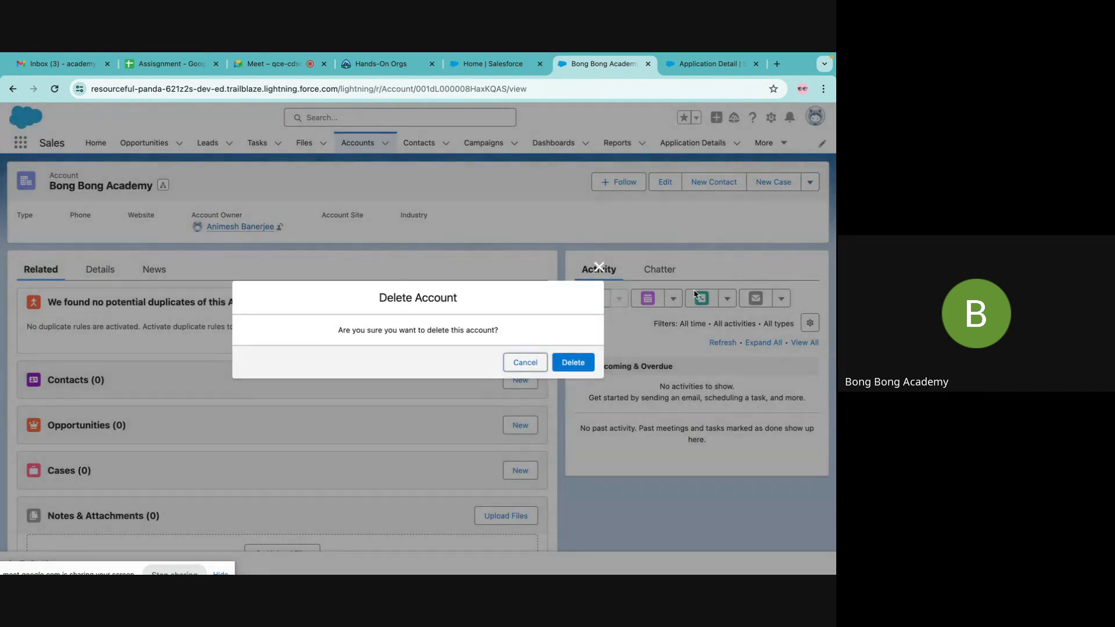
{"action": "left_click", "coordinate": [570, 364]}
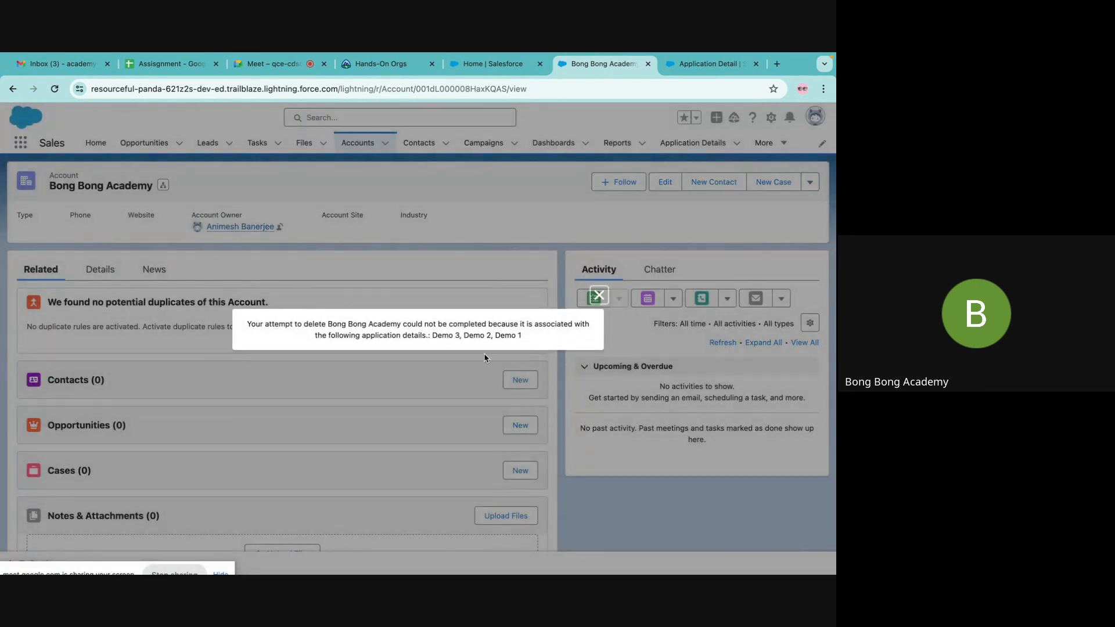
{"action": "left_click_drag", "start_coordinate": [435, 337], "coordinate": [533, 344]}
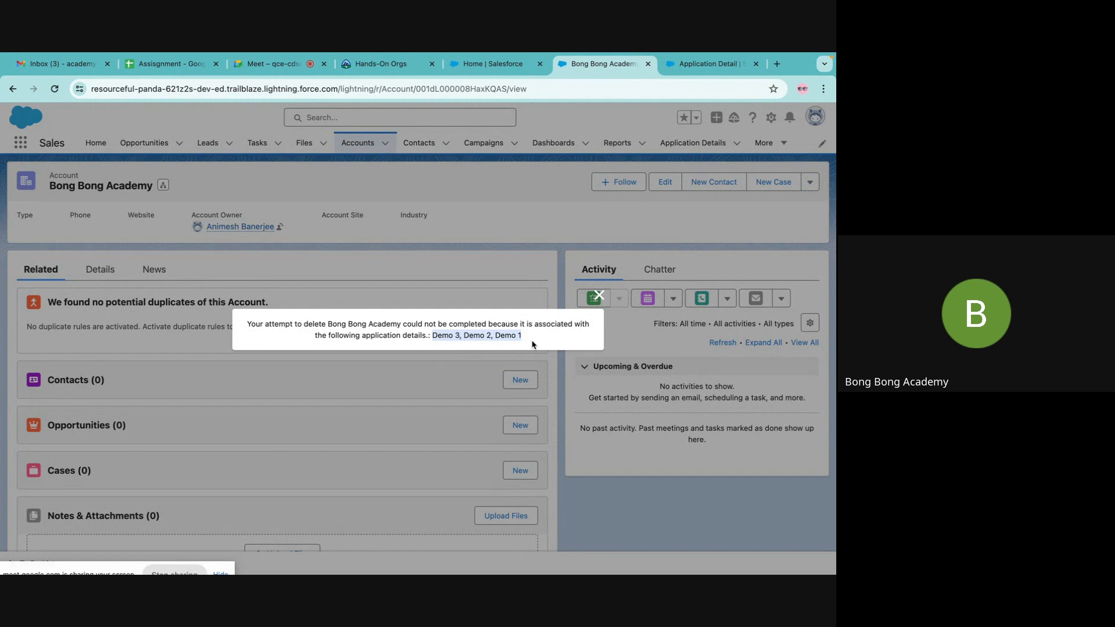
{"action": "left_click", "coordinate": [520, 193]}
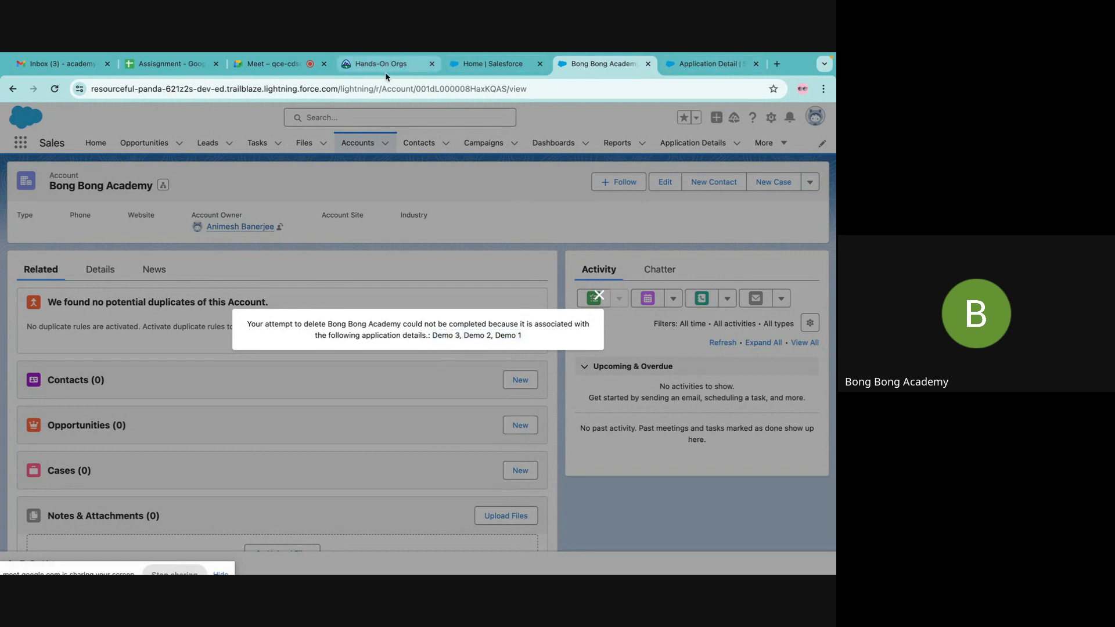
Edit Application Detail's Account lookup field in Setup: make it optional, clear its value when the lookup record is deleted, and save
{"action": "left_click", "coordinate": [710, 64]}
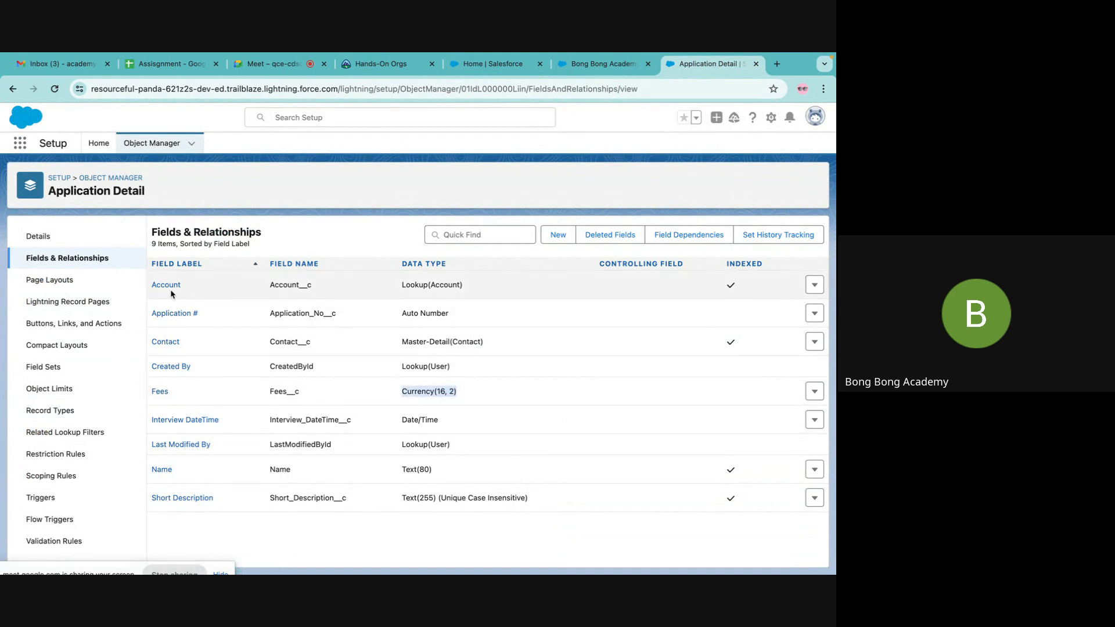
{"action": "left_click", "coordinate": [815, 285]}
{"action": "left_click", "coordinate": [780, 313]}
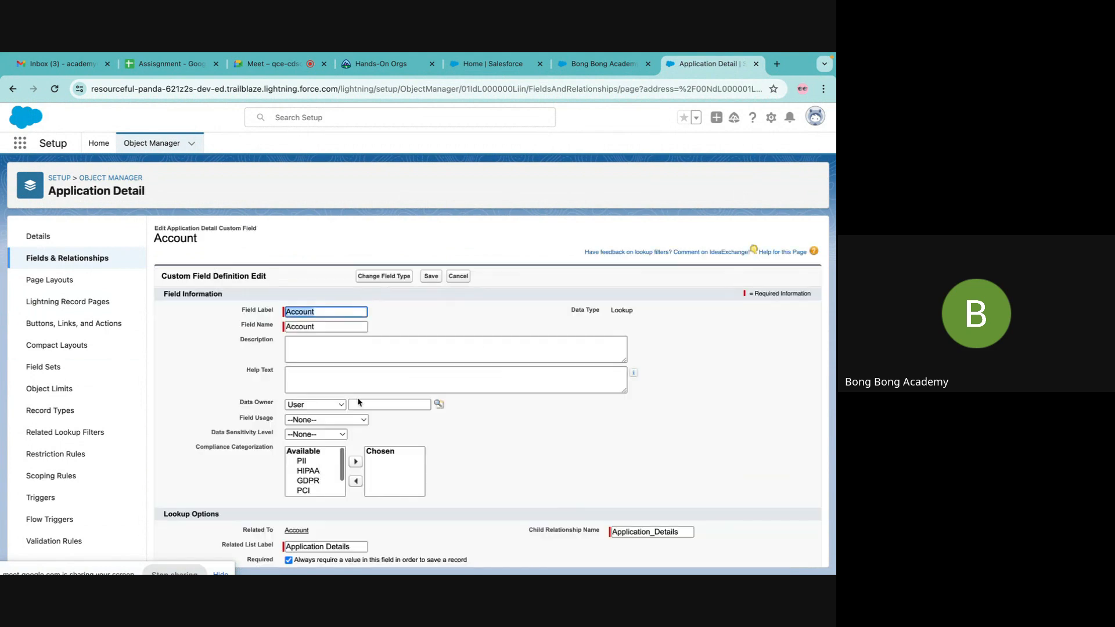
{"action": "scroll", "coordinate": [358, 401], "scroll_direction": "down", "scroll_amount": 3}
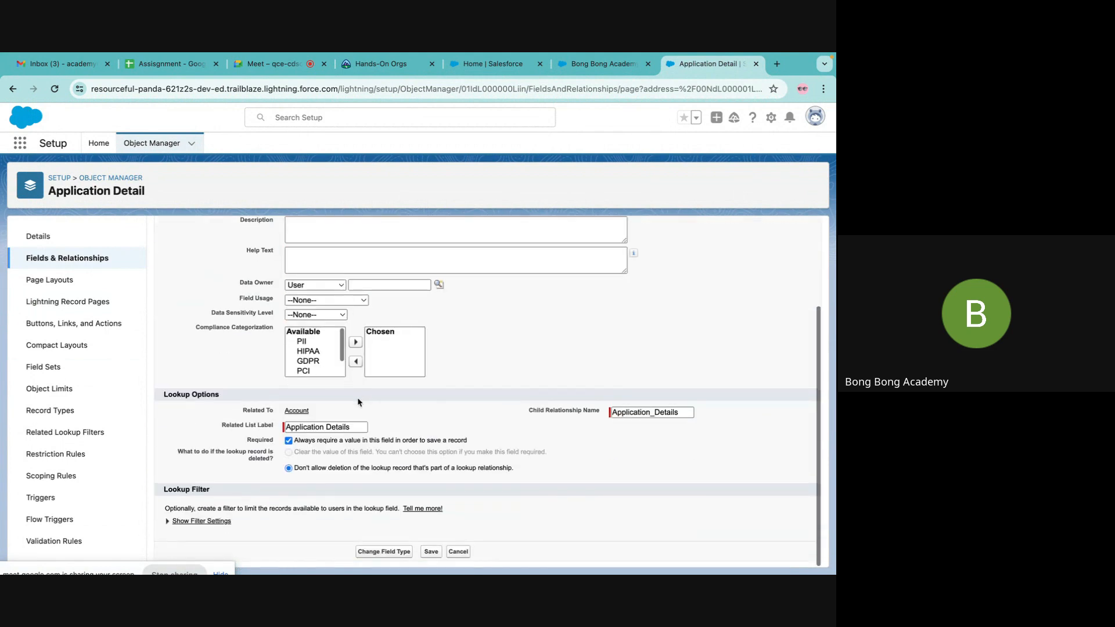
{"action": "left_click", "coordinate": [289, 441]}
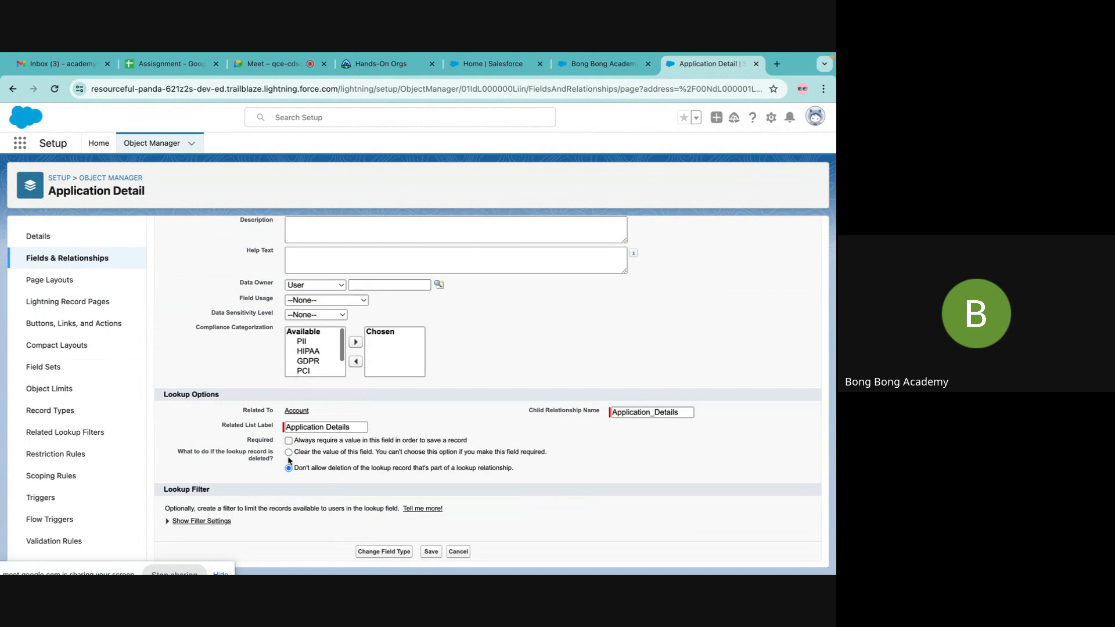
{"action": "left_click_drag", "start_coordinate": [295, 469], "coordinate": [542, 485]}
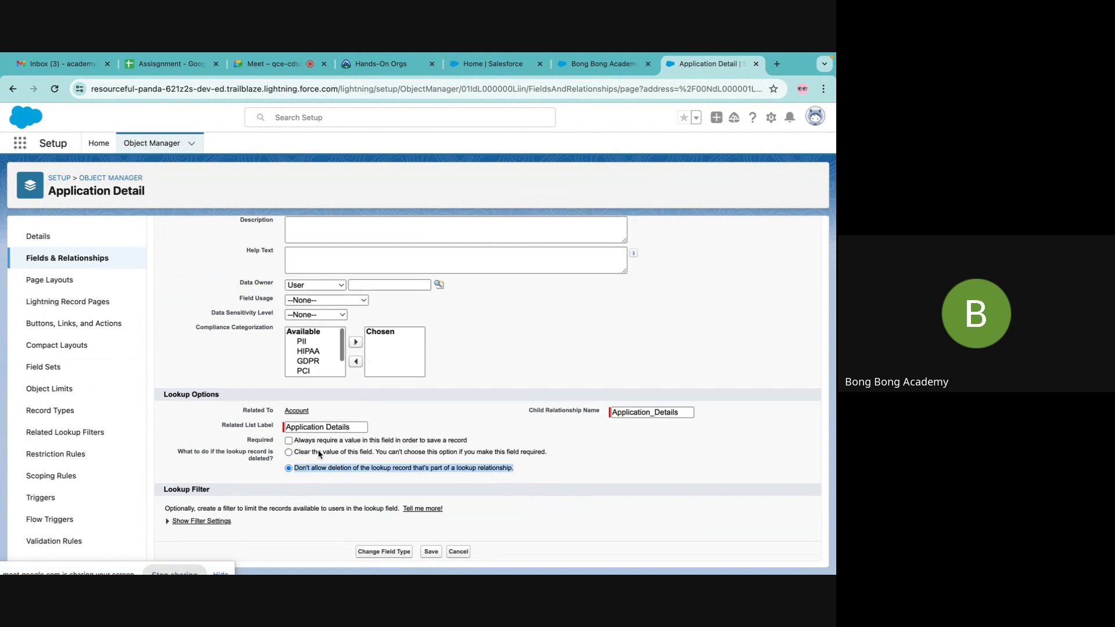
{"action": "left_click", "coordinate": [289, 453]}
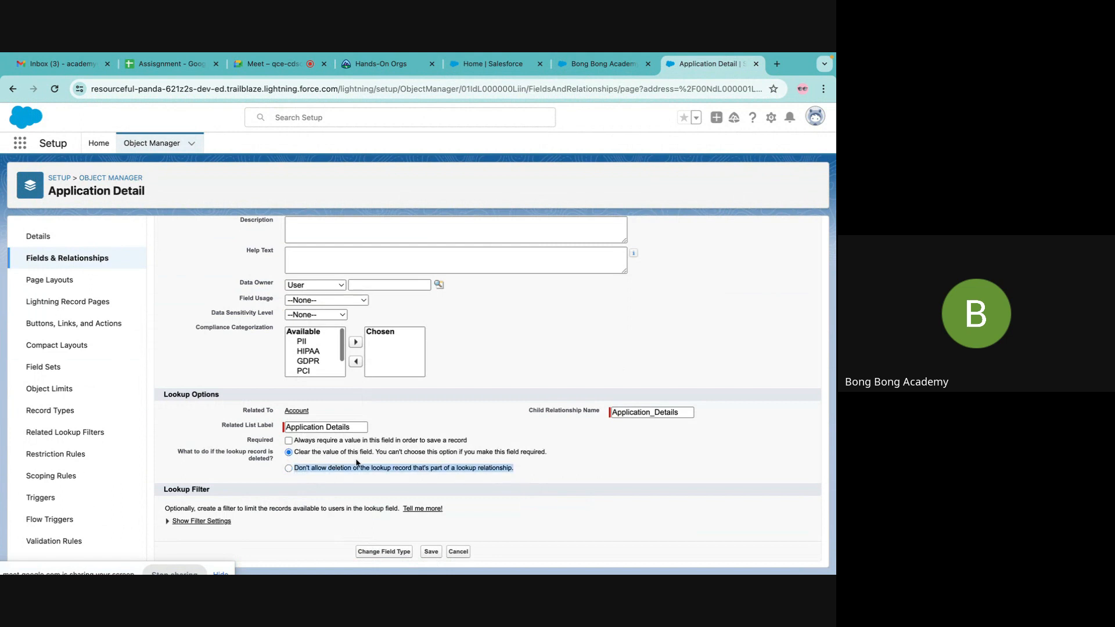
{"action": "left_click", "coordinate": [562, 455]}
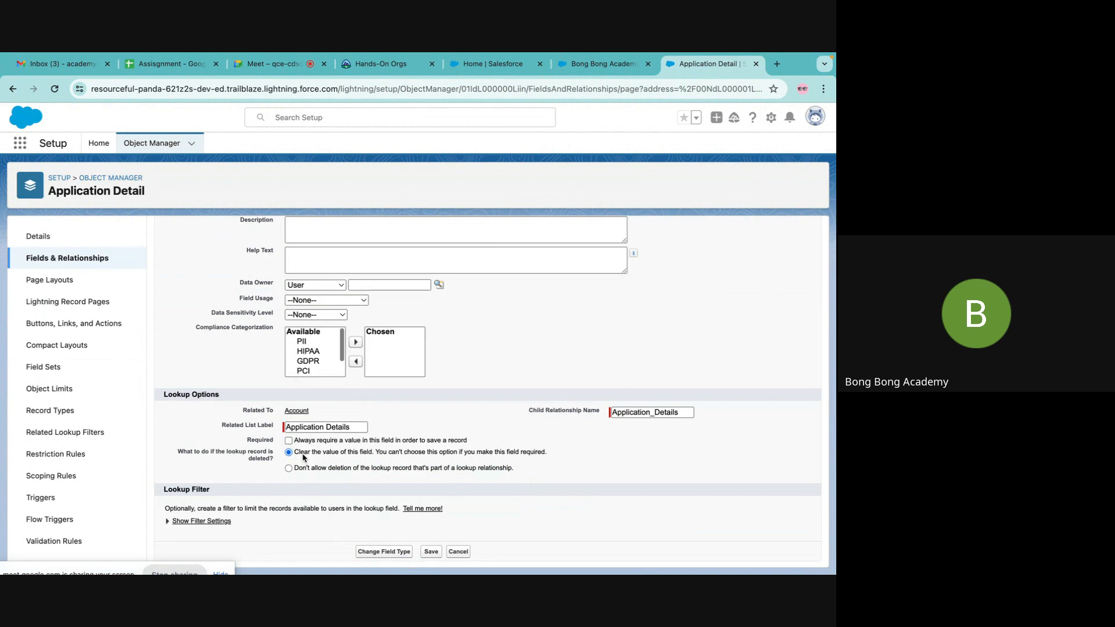
{"action": "left_click", "coordinate": [429, 553]}
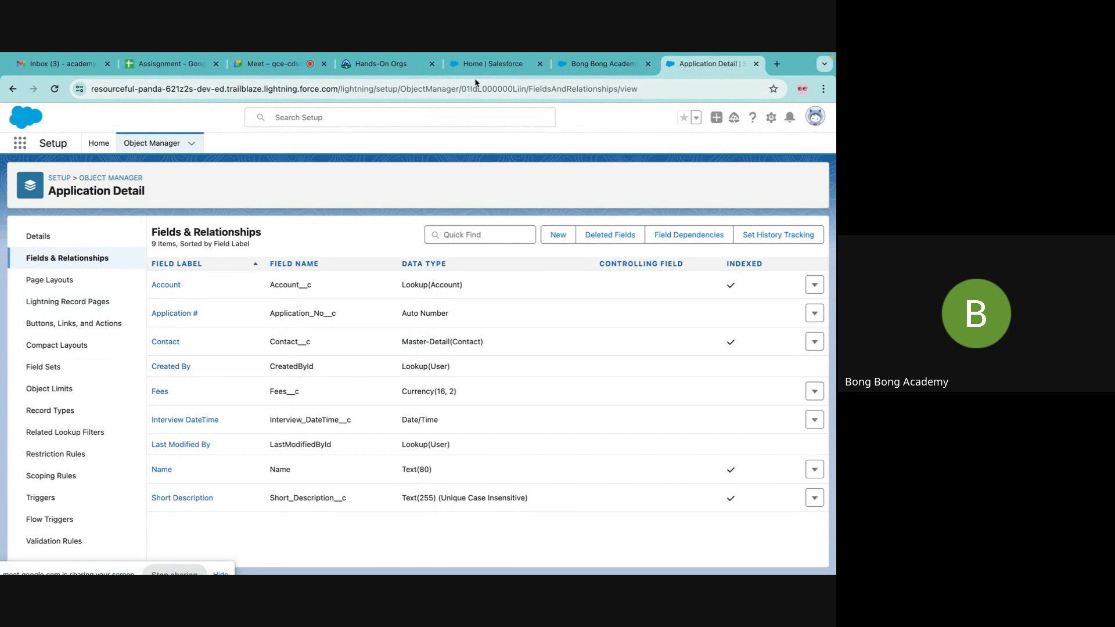
Return to the Bong Bong Academy account page and dismiss the deletion message
{"action": "left_click", "coordinate": [464, 66]}
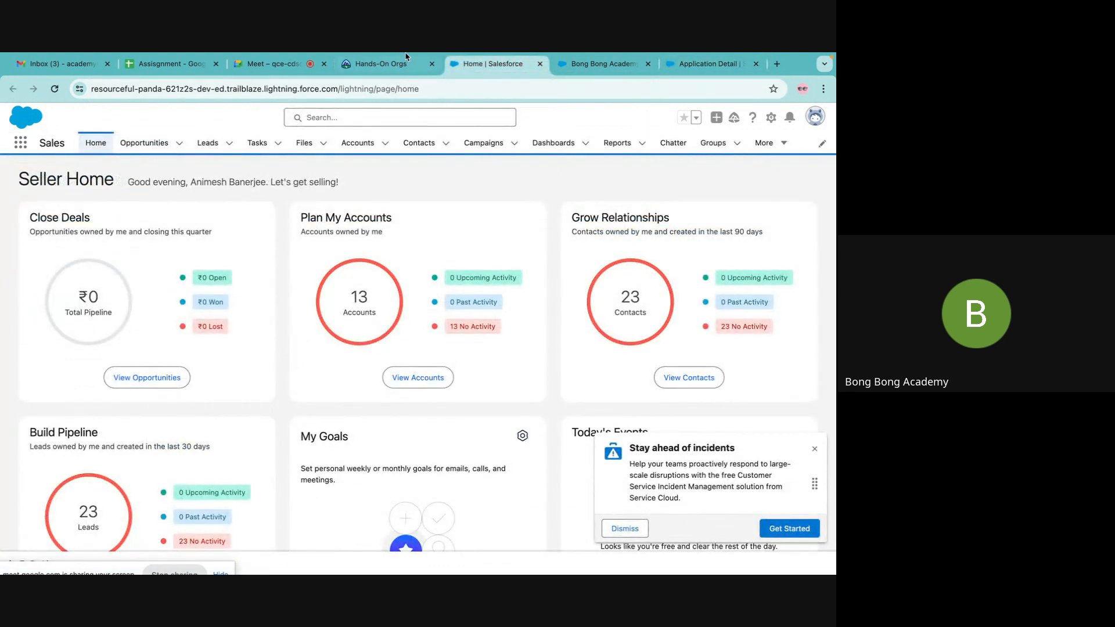
{"action": "left_click", "coordinate": [585, 66]}
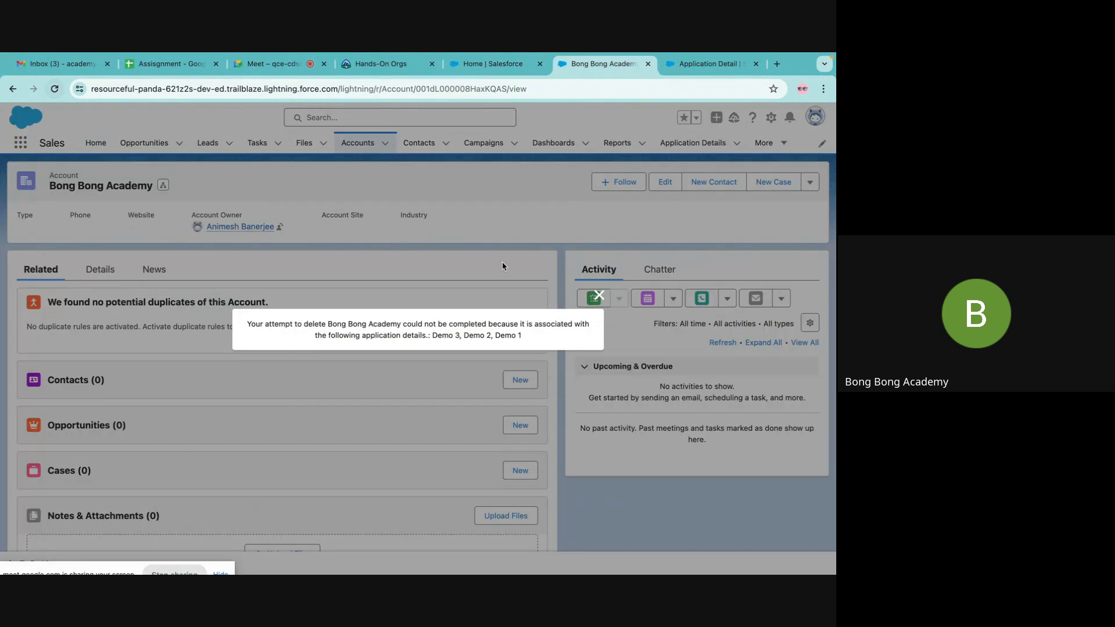
{"action": "left_click", "coordinate": [599, 295]}
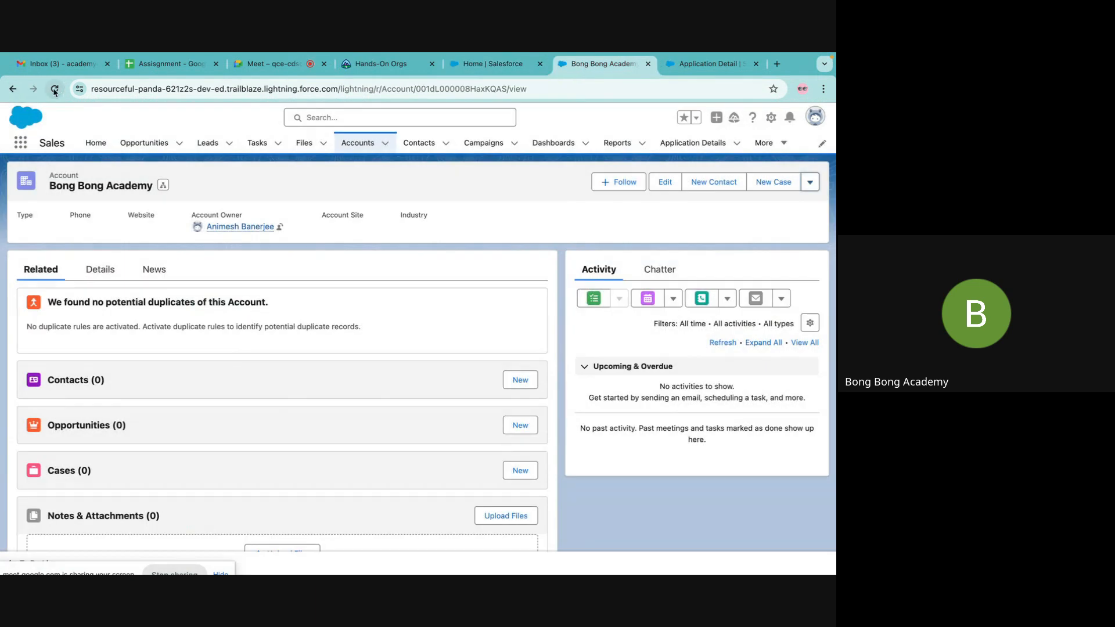
Reload the Bong Bong Academy account page, check its related Application Details, and delete the account
{"action": "left_click", "coordinate": [55, 90]}
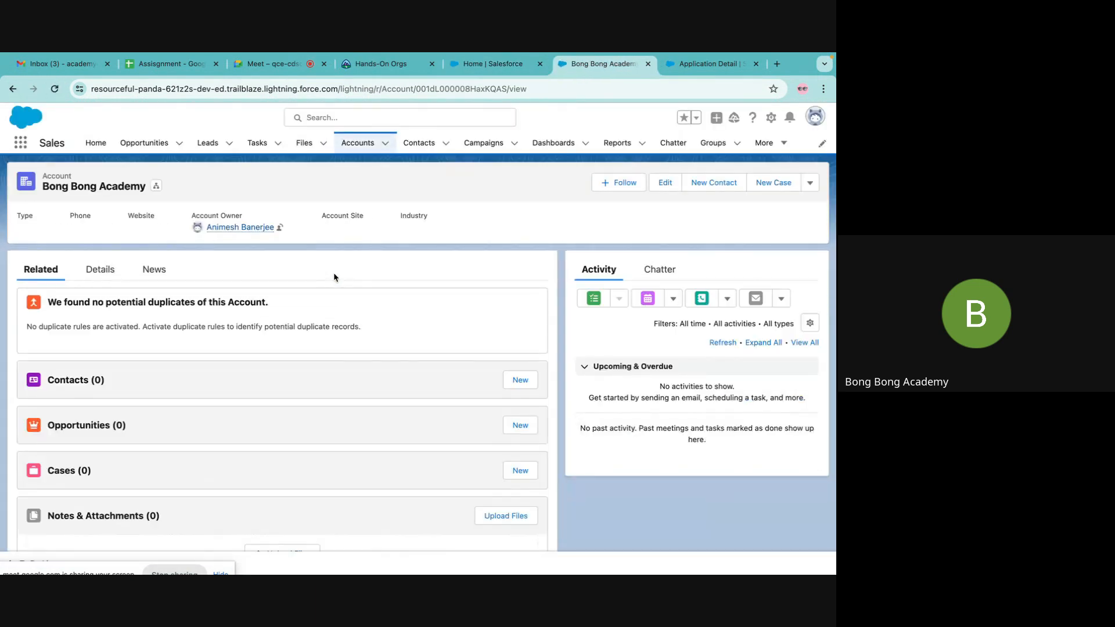
{"action": "scroll", "coordinate": [397, 370], "scroll_direction": "down", "scroll_amount": 5}
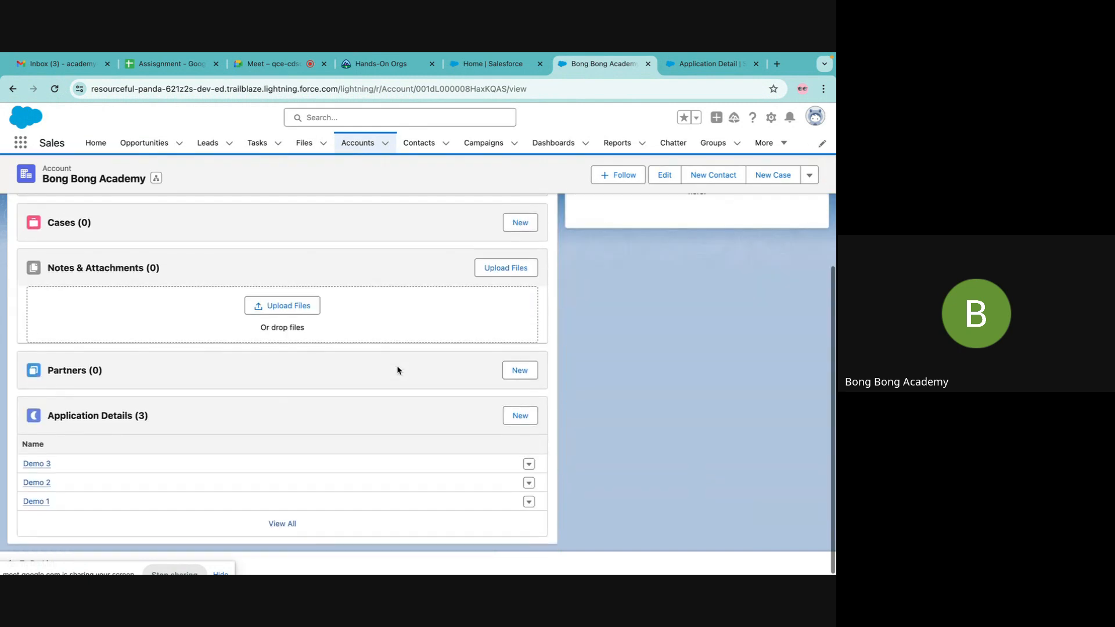
{"action": "left_click", "coordinate": [813, 183]}
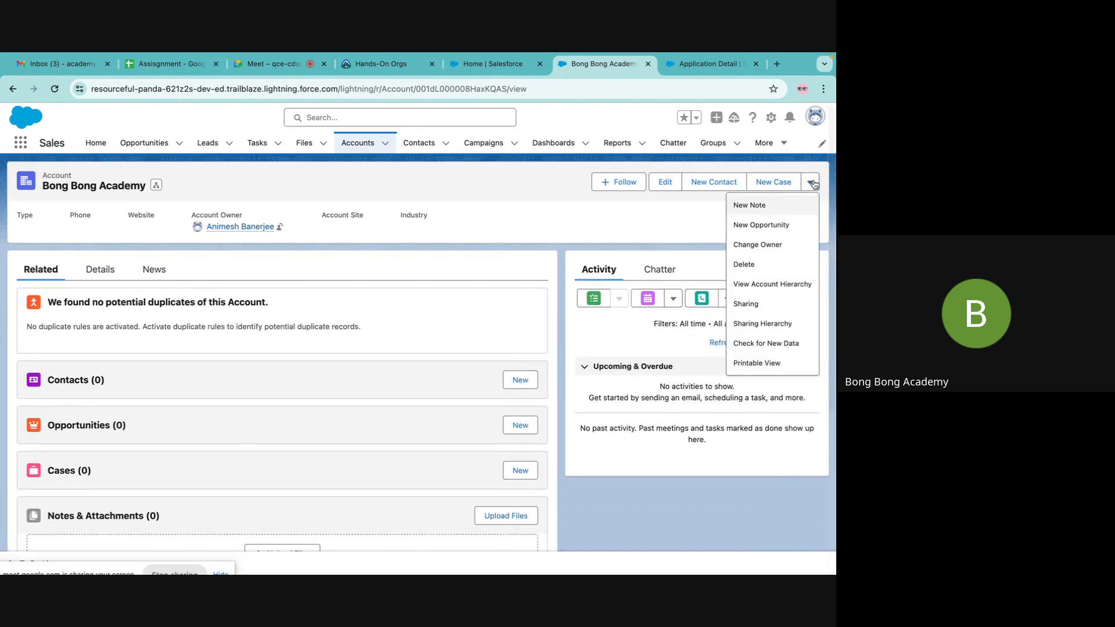
{"action": "left_click", "coordinate": [751, 264]}
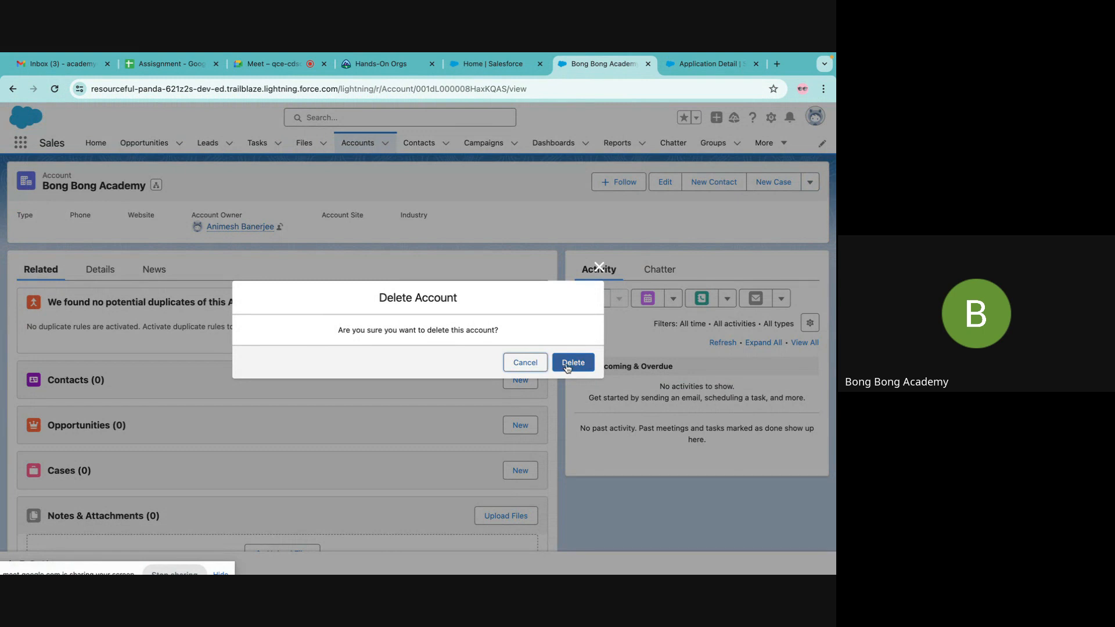
{"action": "left_click", "coordinate": [573, 362]}
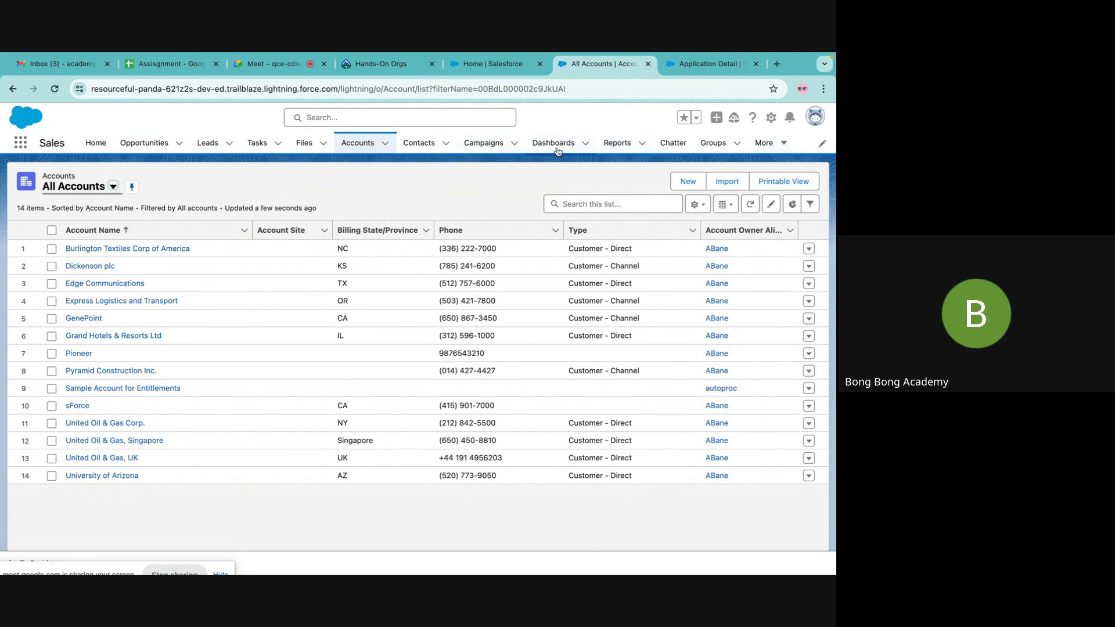
Open the Application Details list to check the Account values of the Demo records
{"action": "left_click", "coordinate": [20, 144]}
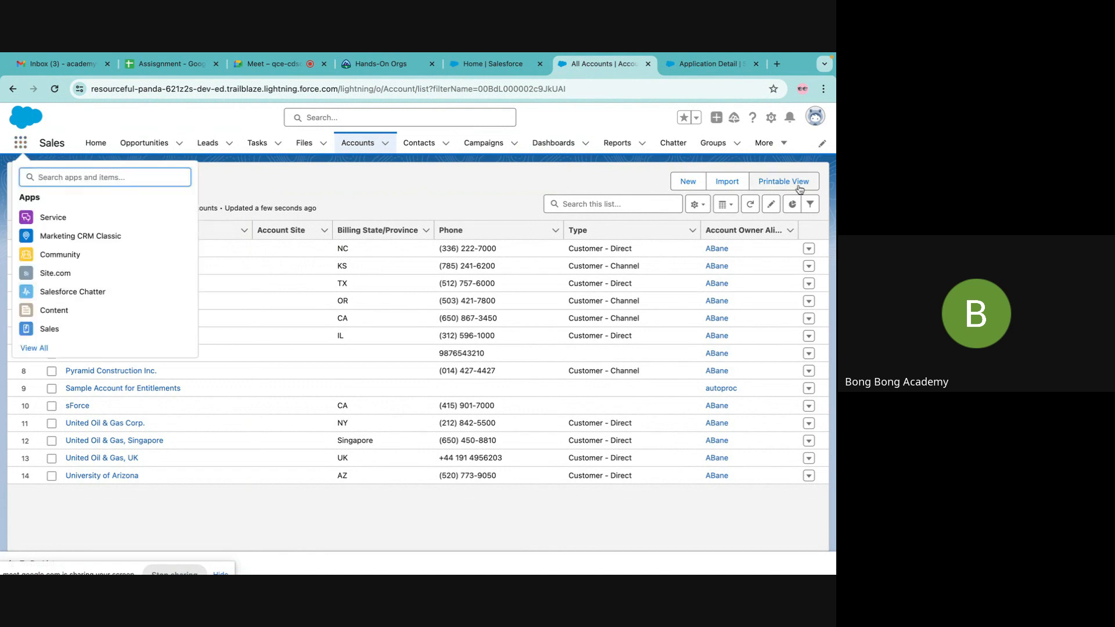
{"action": "left_click", "coordinate": [785, 142]}
{"action": "left_click", "coordinate": [784, 142]}
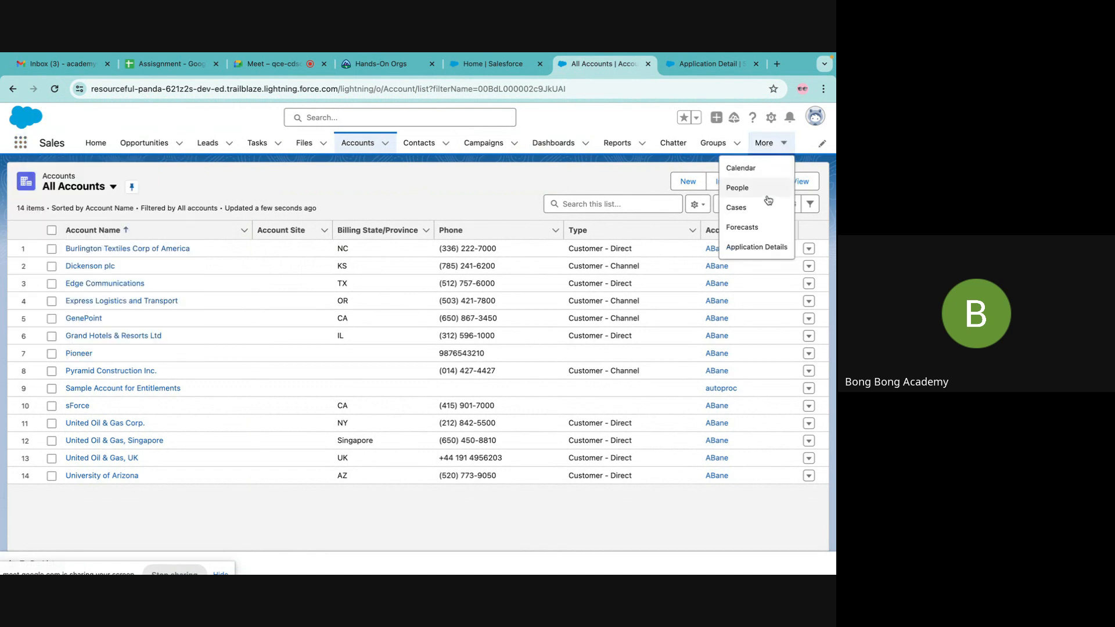
{"action": "left_click", "coordinate": [754, 244]}
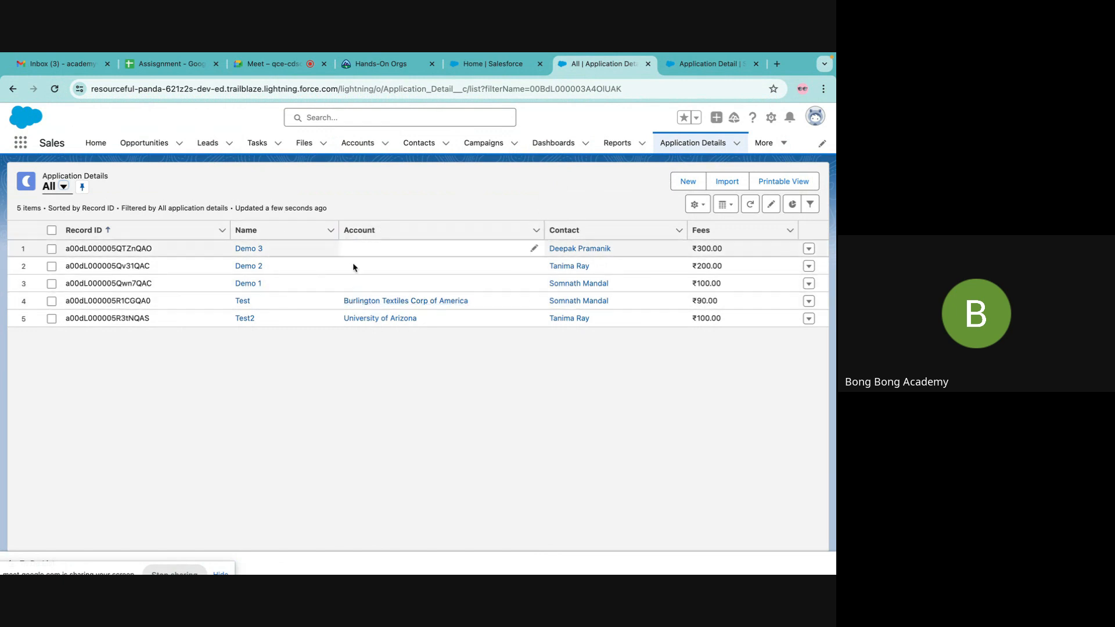
Examine the contact linked to Demo 3 and its account, as well as the account and contact lists
{"action": "left_click", "coordinate": [580, 249]}
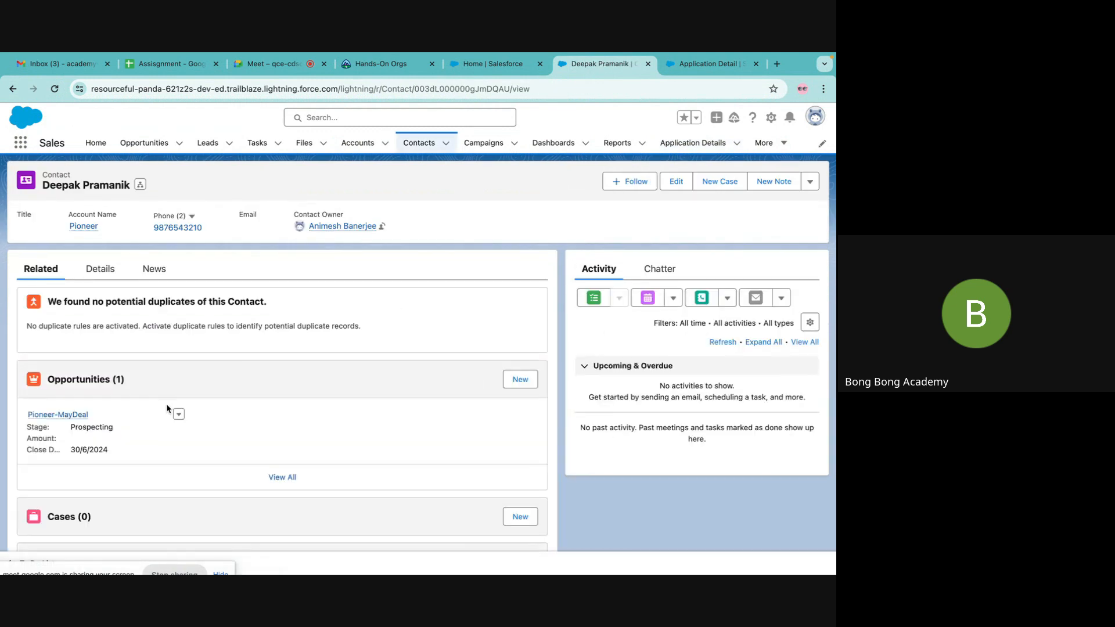
{"action": "left_click", "coordinate": [83, 226]}
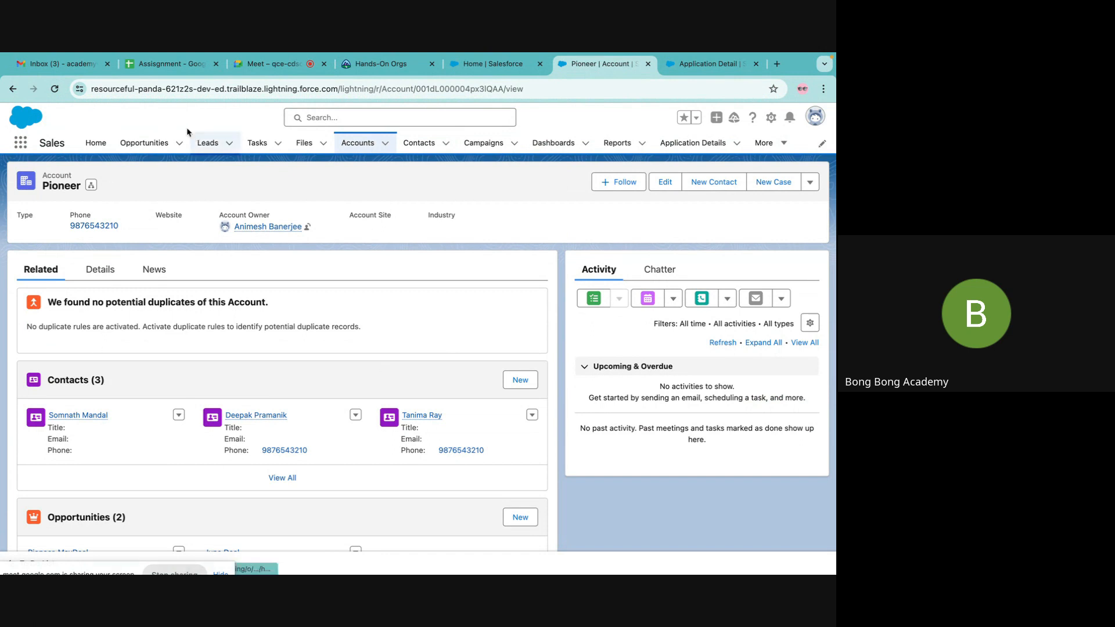
{"action": "left_click", "coordinate": [11, 90]}
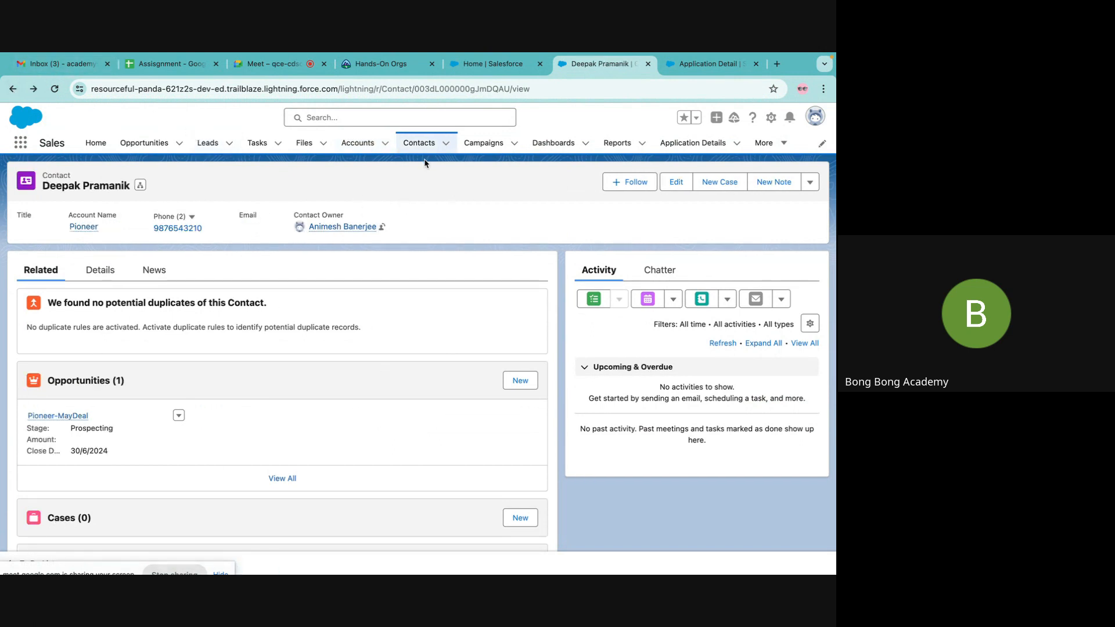
{"action": "left_click", "coordinate": [362, 144]}
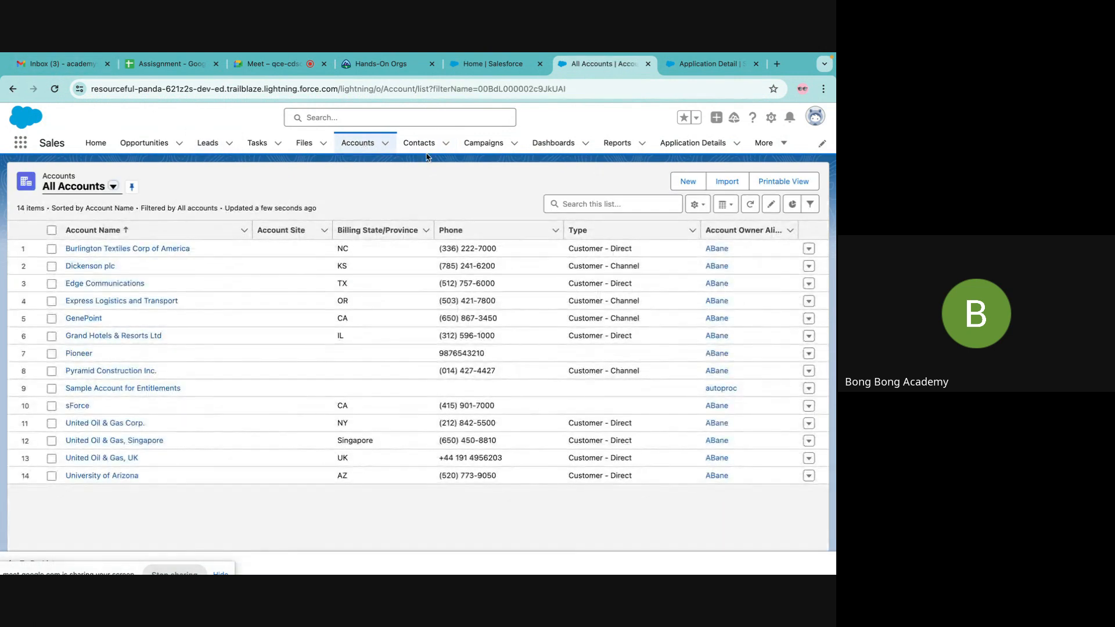
{"action": "left_click", "coordinate": [419, 143]}
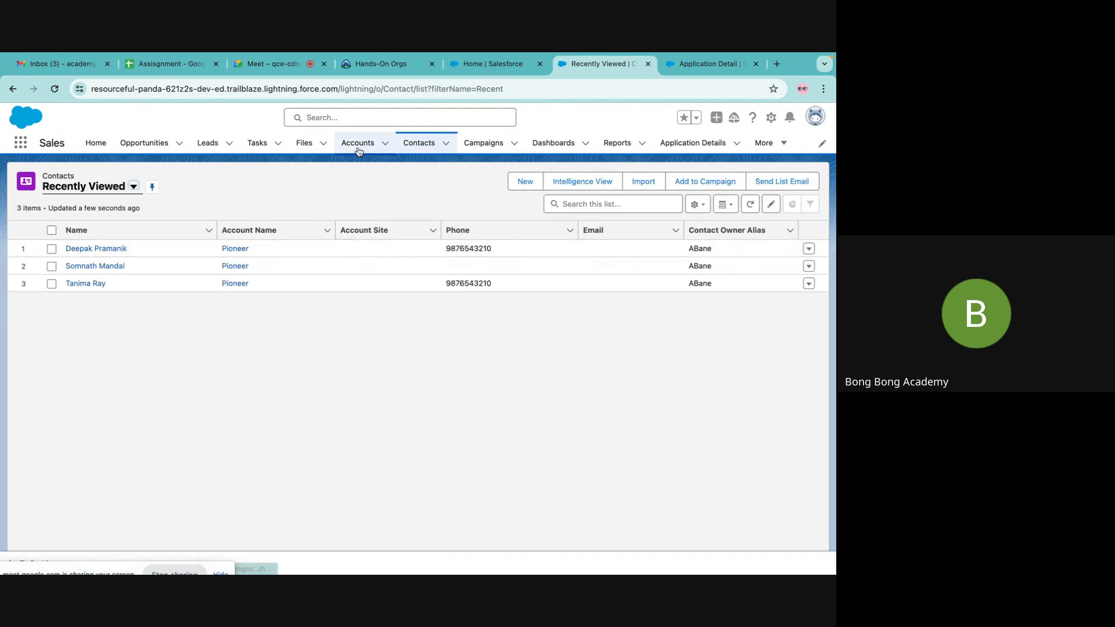
In the Application Details list, set the Account of Demo 3, Demo 2 and Demo 1 to Pioneer and save
{"action": "left_click", "coordinate": [693, 143]}
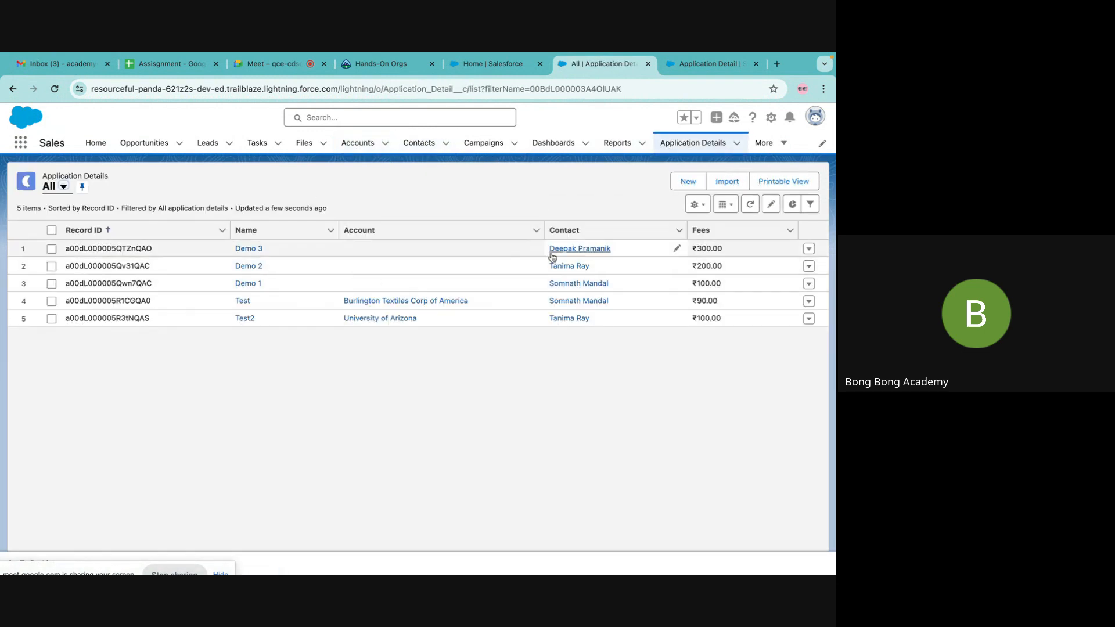
{"action": "left_click", "coordinate": [533, 249]}
{"action": "left_click", "coordinate": [405, 282]}
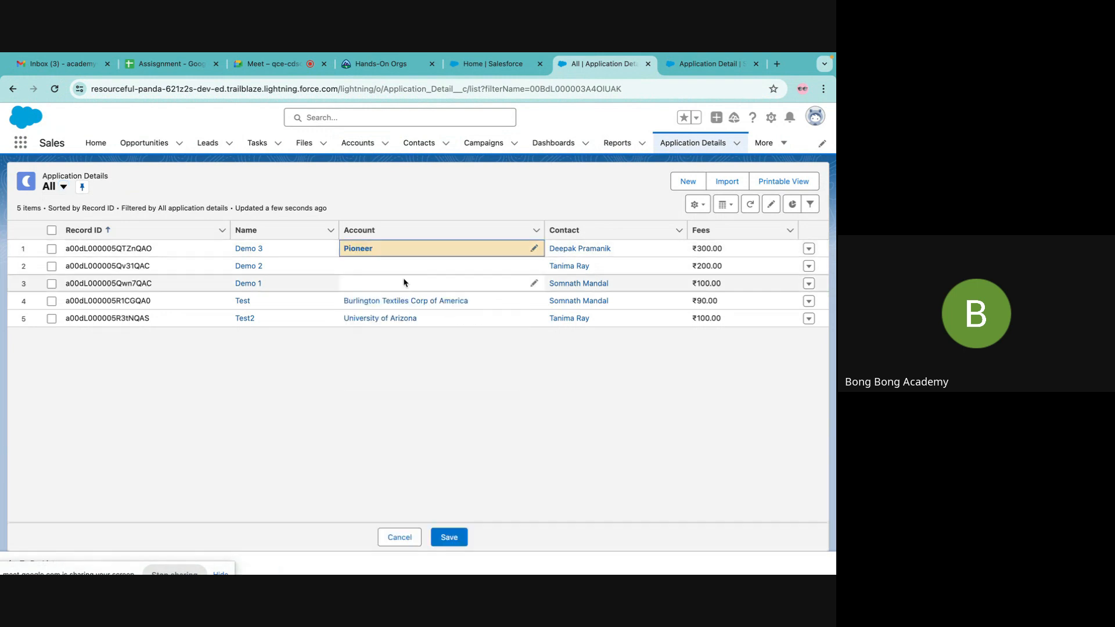
{"action": "left_click", "coordinate": [534, 266]}
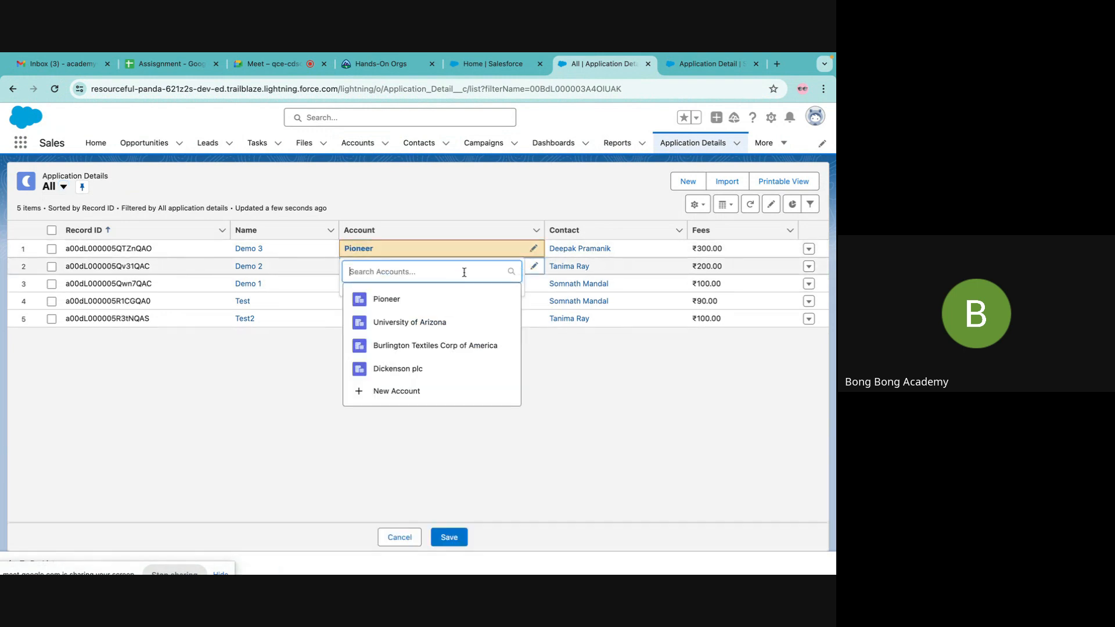
{"action": "left_click", "coordinate": [400, 304]}
{"action": "left_click", "coordinate": [534, 284]}
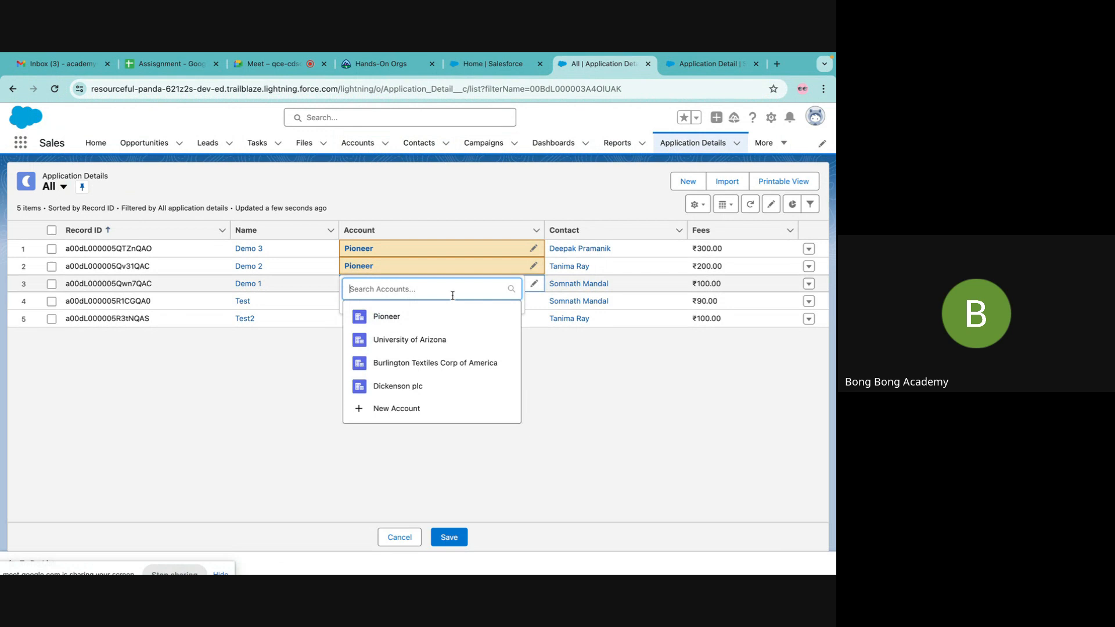
{"action": "left_click", "coordinate": [402, 319]}
{"action": "left_click", "coordinate": [449, 538]}
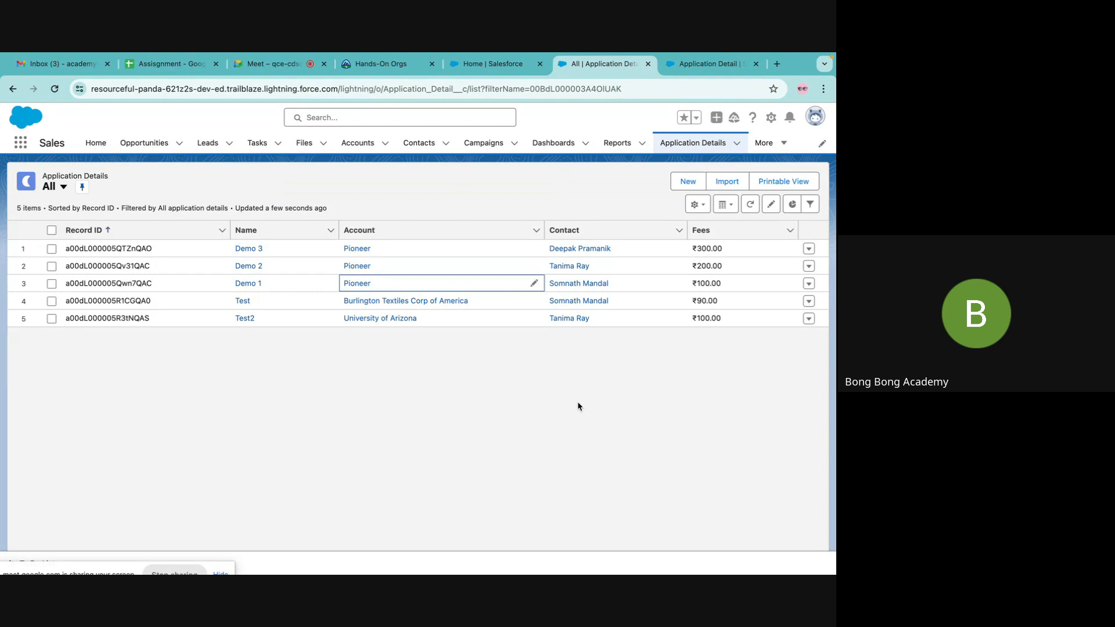
{"action": "left_click", "coordinate": [247, 282]}
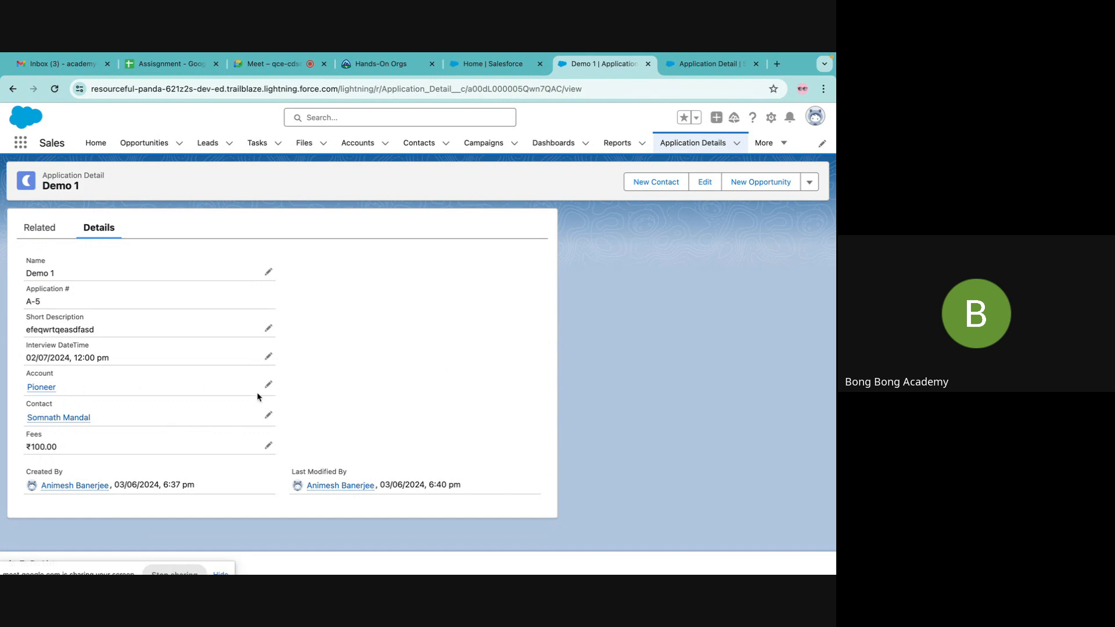
{"action": "left_click", "coordinate": [699, 191]}
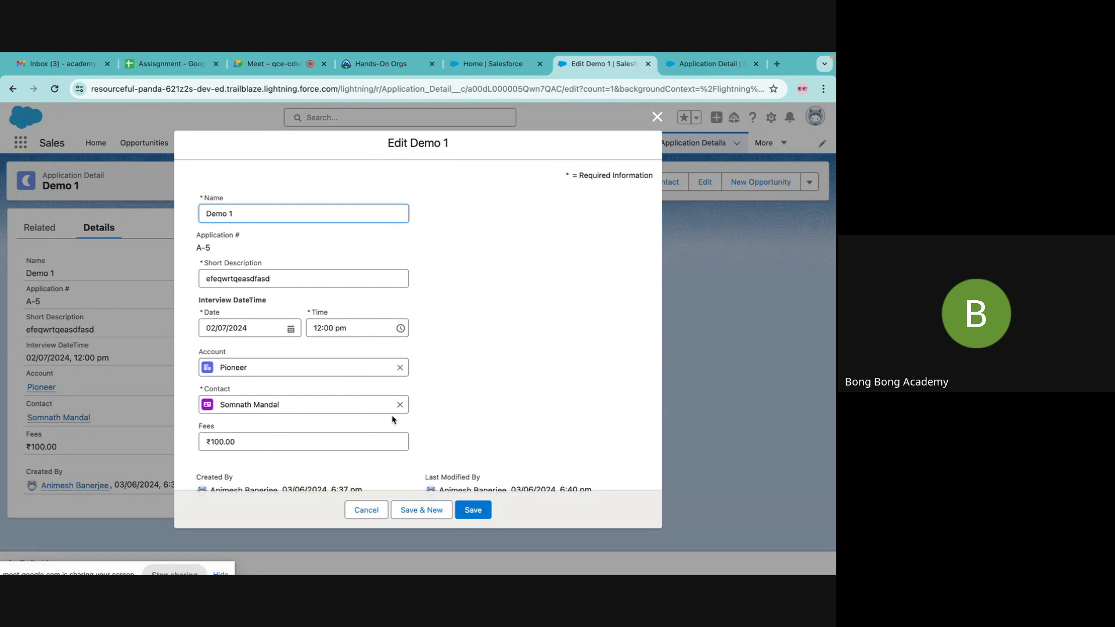
{"action": "left_click", "coordinate": [400, 405]}
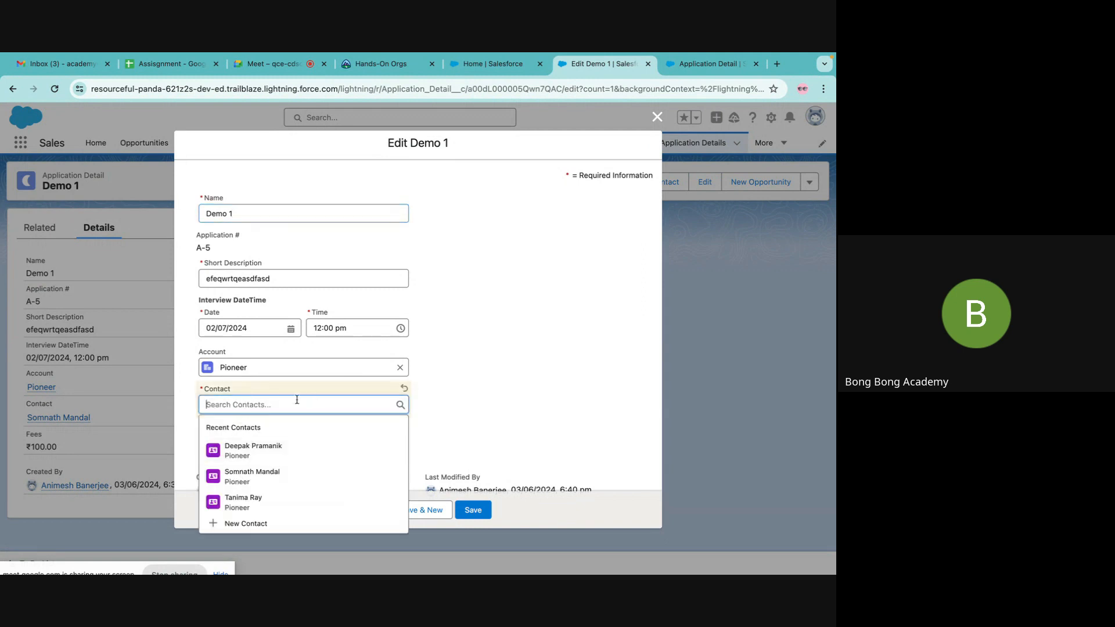
{"action": "left_click", "coordinate": [657, 119]}
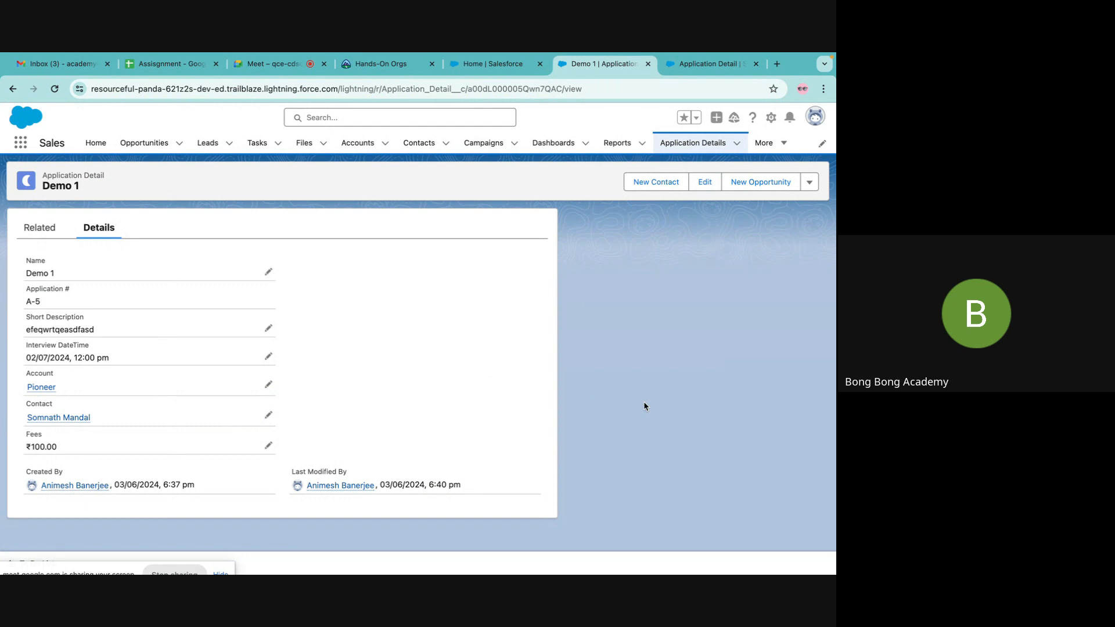
Find the Contact object in Setup's Object Manager and open its Fields & Relationships
{"action": "left_click", "coordinate": [680, 67]}
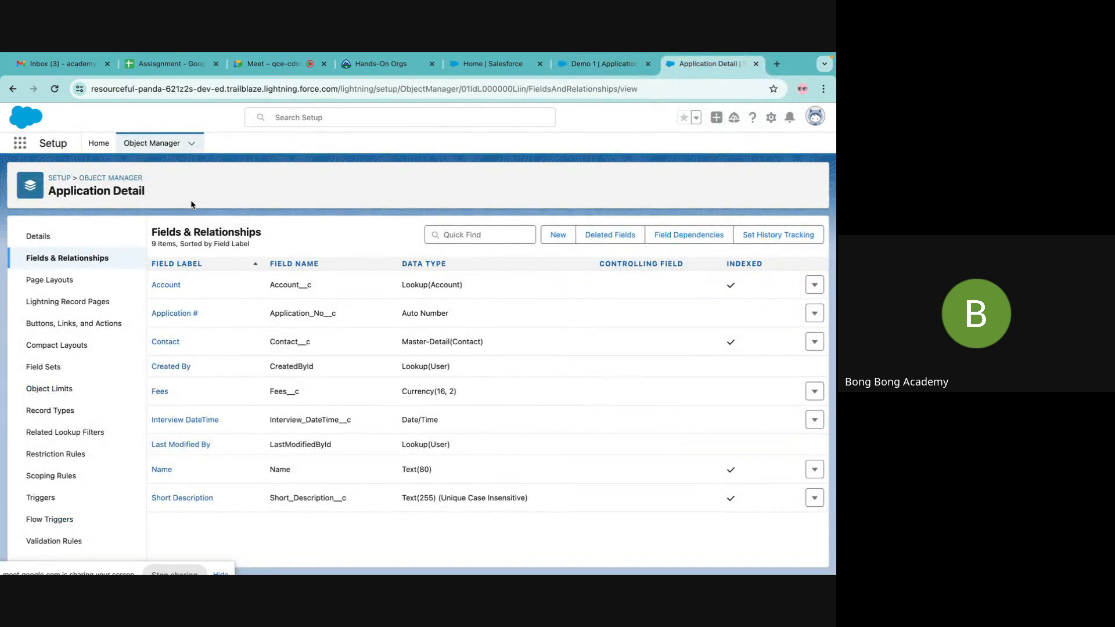
{"action": "left_click", "coordinate": [153, 145]}
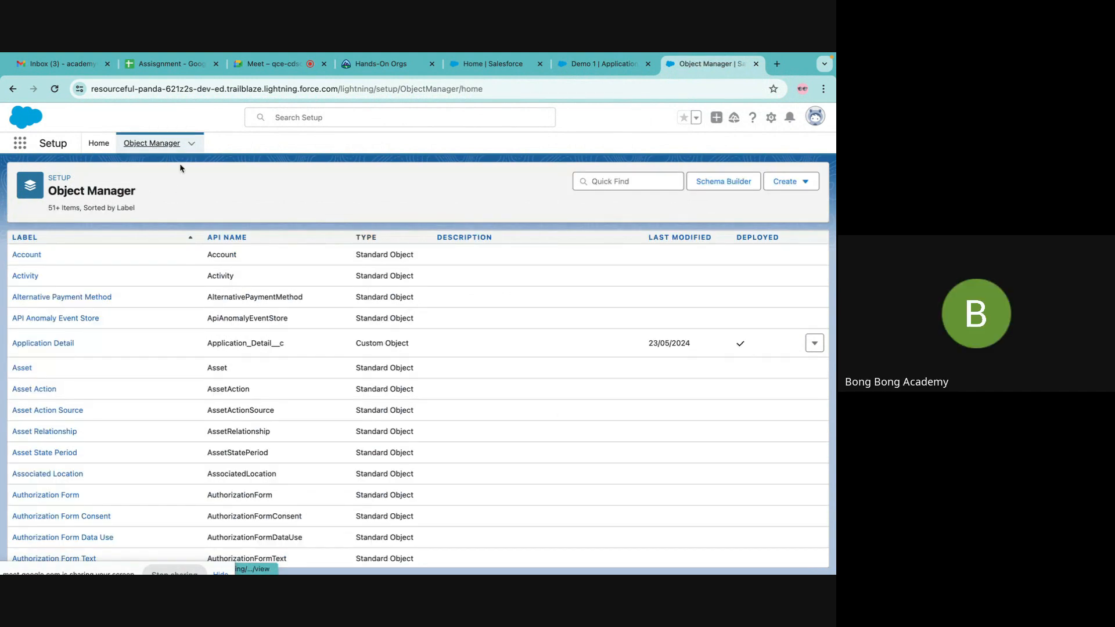
{"action": "left_click", "coordinate": [599, 185]}
{"action": "type", "text": "con"}
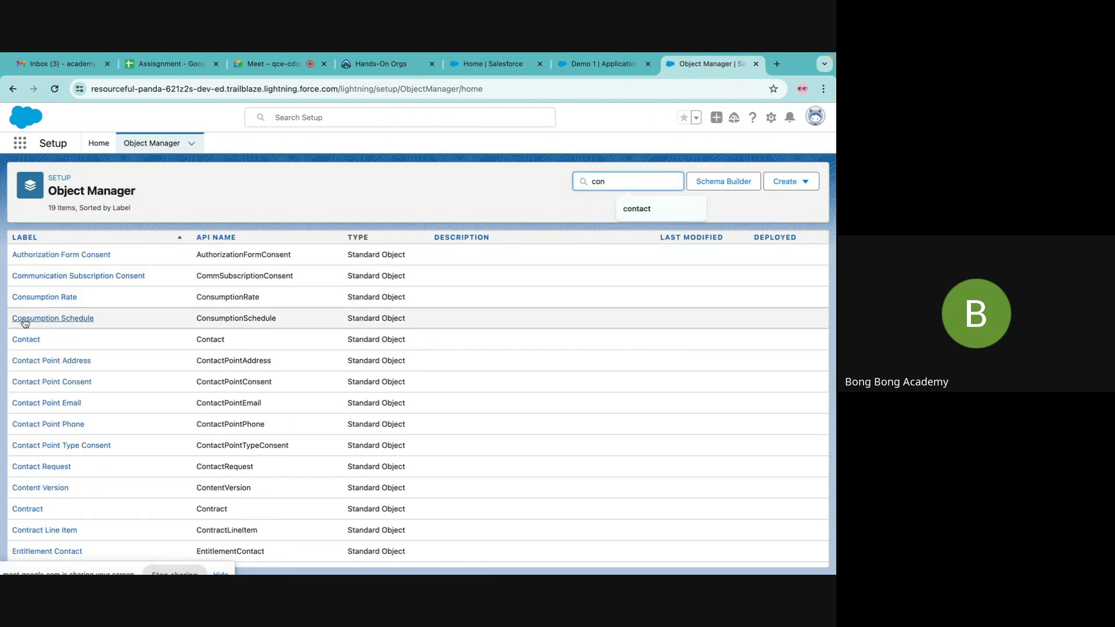
{"action": "left_click", "coordinate": [26, 339]}
{"action": "left_click", "coordinate": [92, 258]}
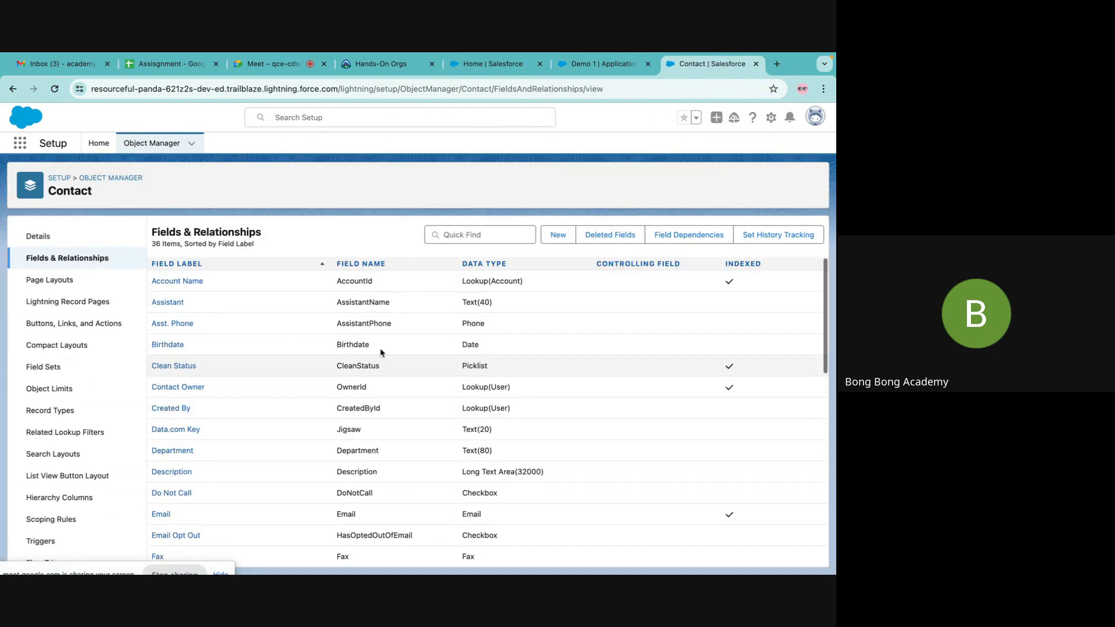
Start a new custom field on Contact with the Roll-Up Summary data type and proceed to its details
{"action": "left_click", "coordinate": [559, 234]}
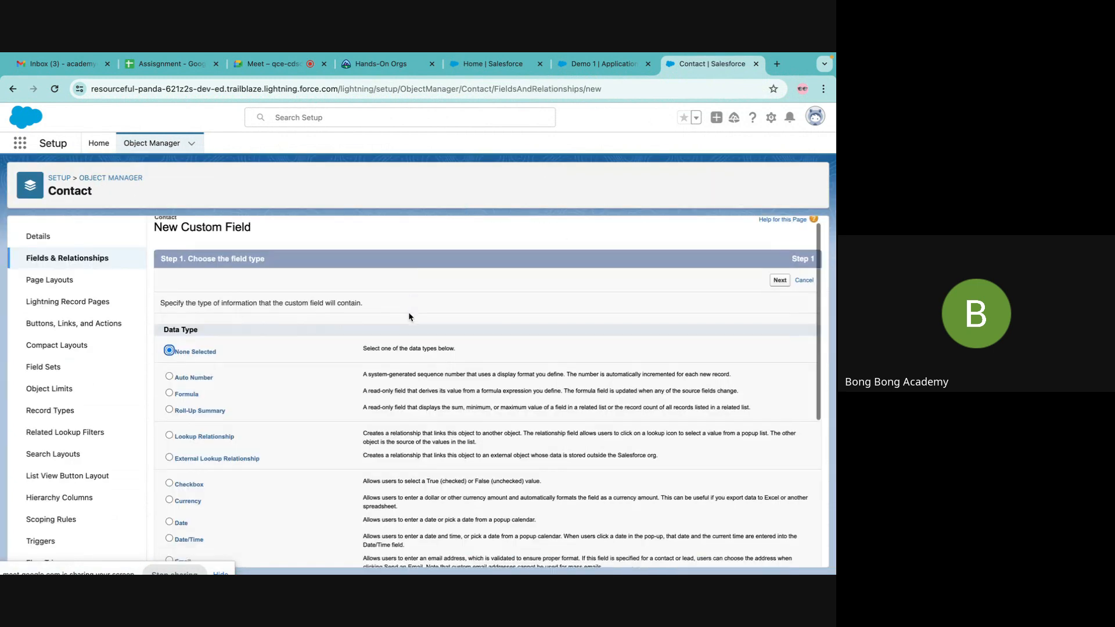
{"action": "scroll", "coordinate": [409, 312], "scroll_direction": "down", "scroll_amount": 1}
{"action": "left_click", "coordinate": [206, 345]}
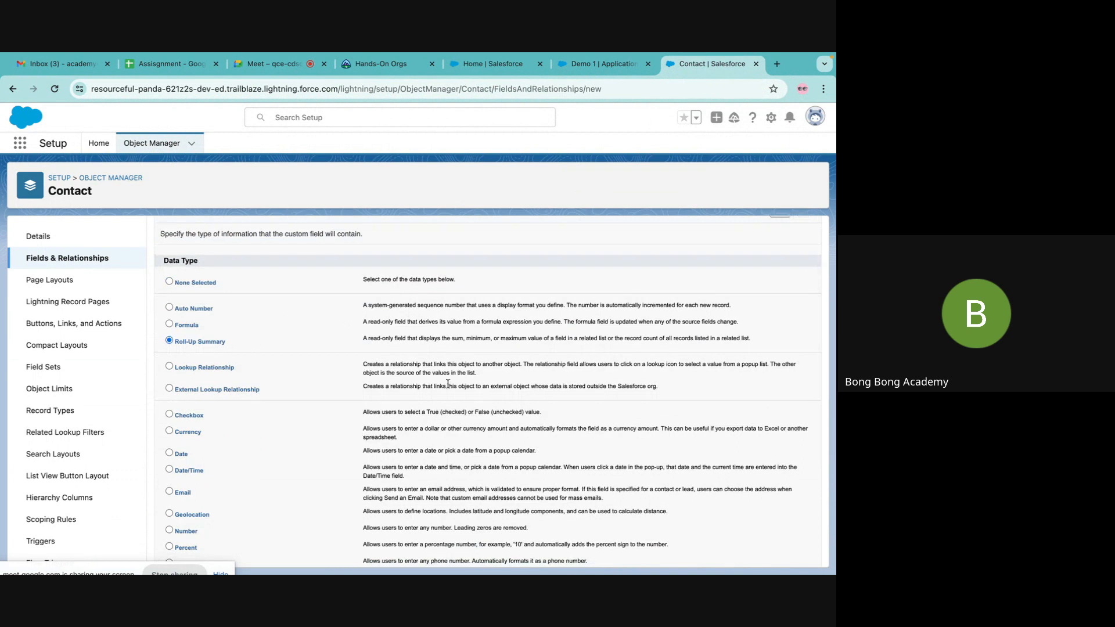
{"action": "scroll", "coordinate": [448, 384], "scroll_direction": "down", "scroll_amount": 10}
{"action": "left_click", "coordinate": [779, 557]}
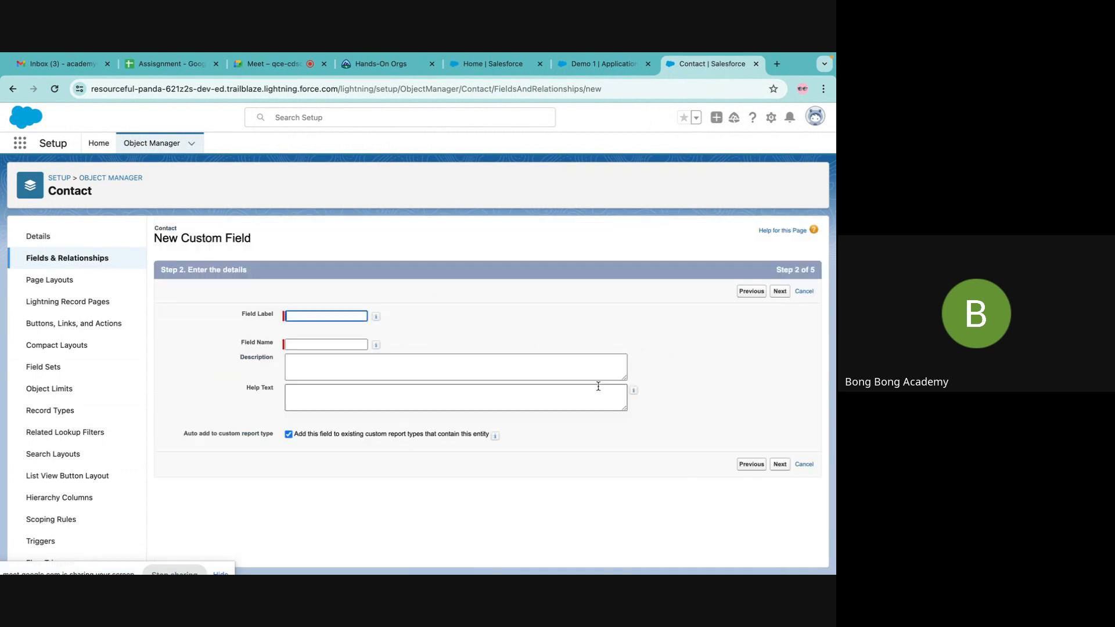
Label the new field Rollup and continue to the summary calculation
{"action": "left_click", "coordinate": [297, 314]}
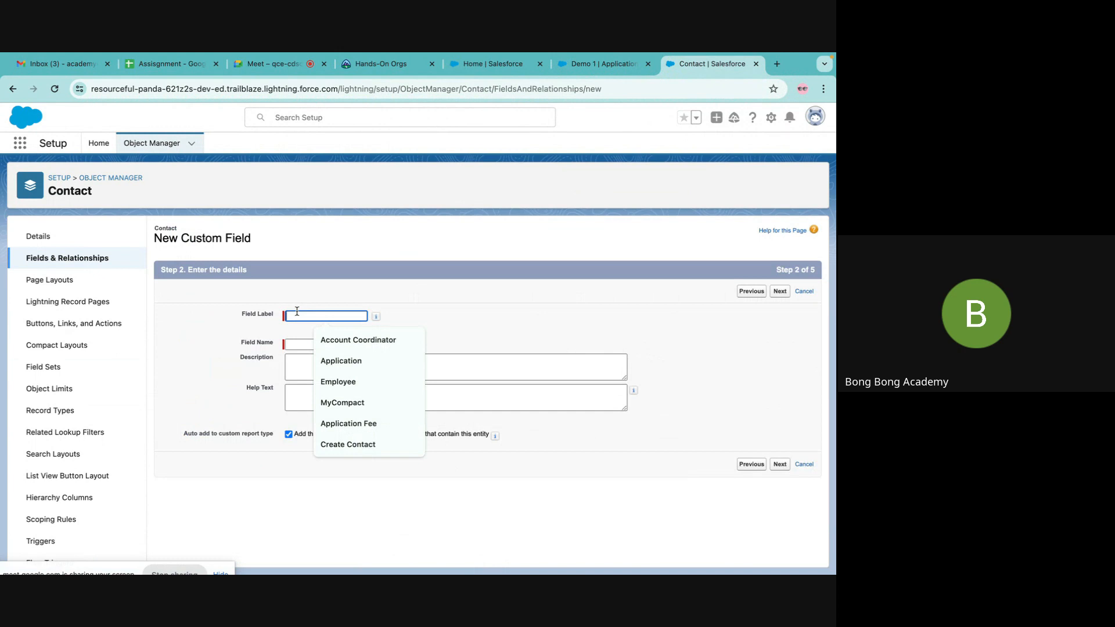
{"action": "type", "text": "Rollup"}
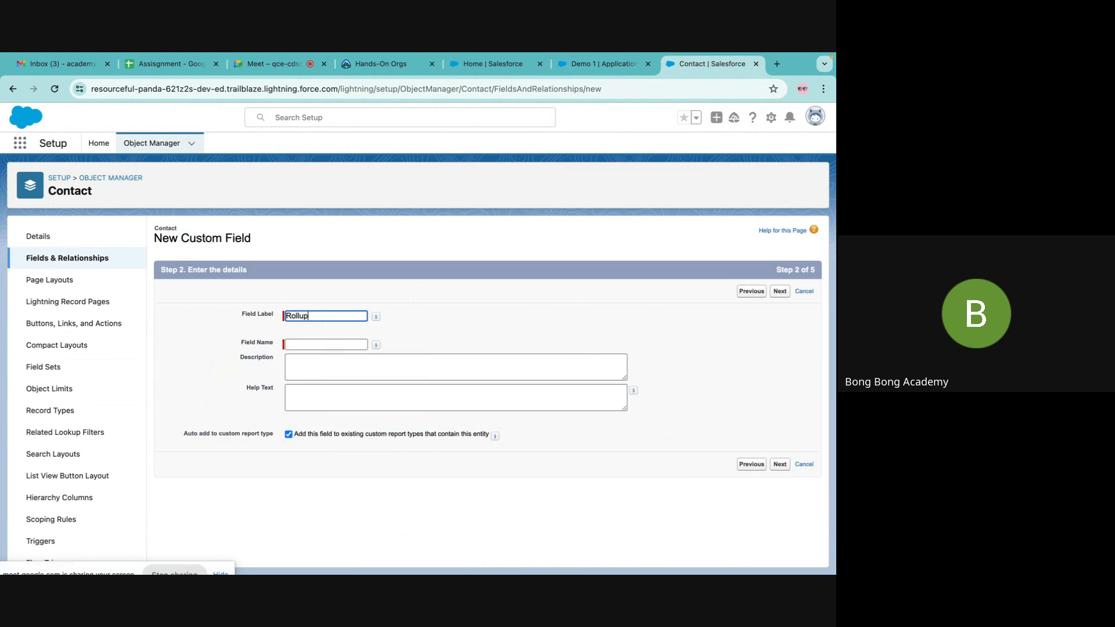
{"action": "left_click", "coordinate": [339, 343]}
{"action": "left_click", "coordinate": [486, 337]}
{"action": "left_click", "coordinate": [779, 291]}
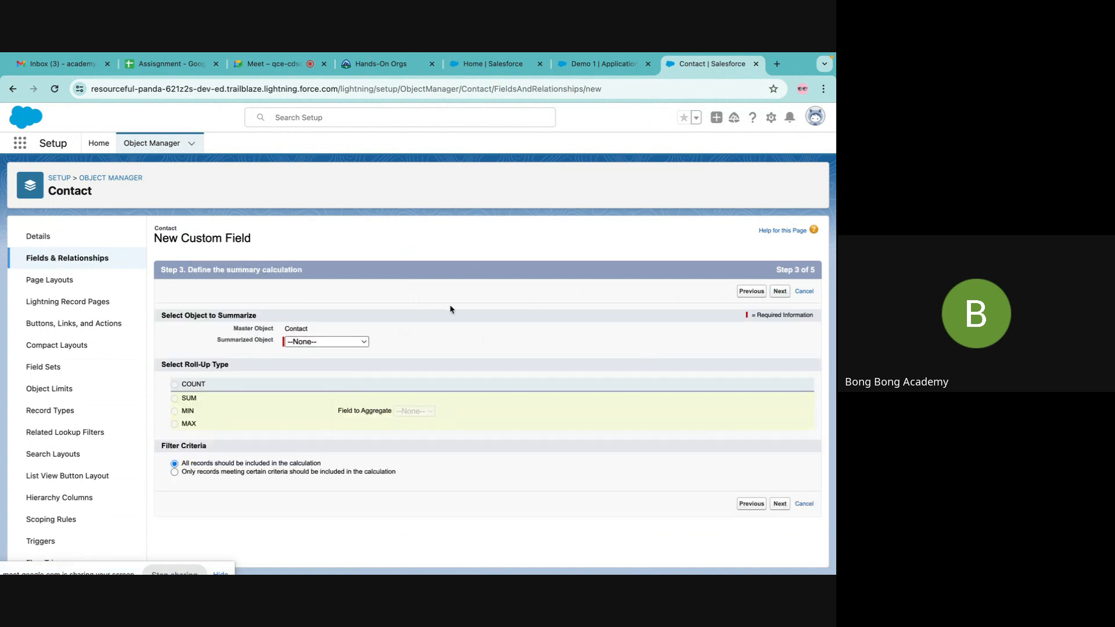
Set the summarized object of the roll-up to Application Details
{"action": "left_click_drag", "start_coordinate": [284, 330], "coordinate": [334, 332]}
{"action": "left_click", "coordinate": [332, 340]}
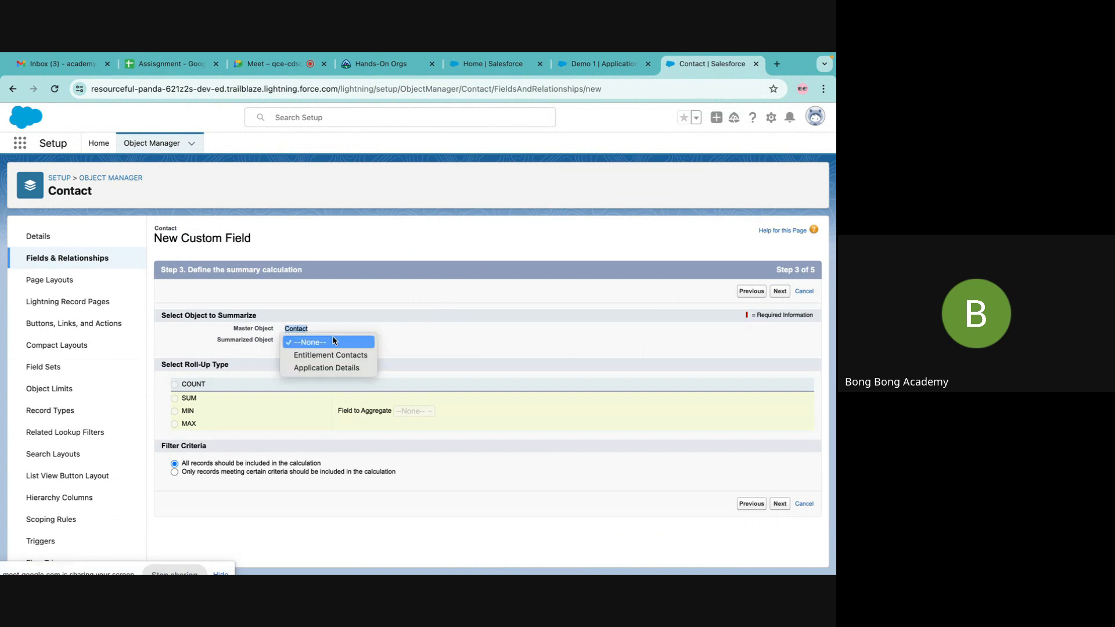
{"action": "left_click", "coordinate": [320, 368]}
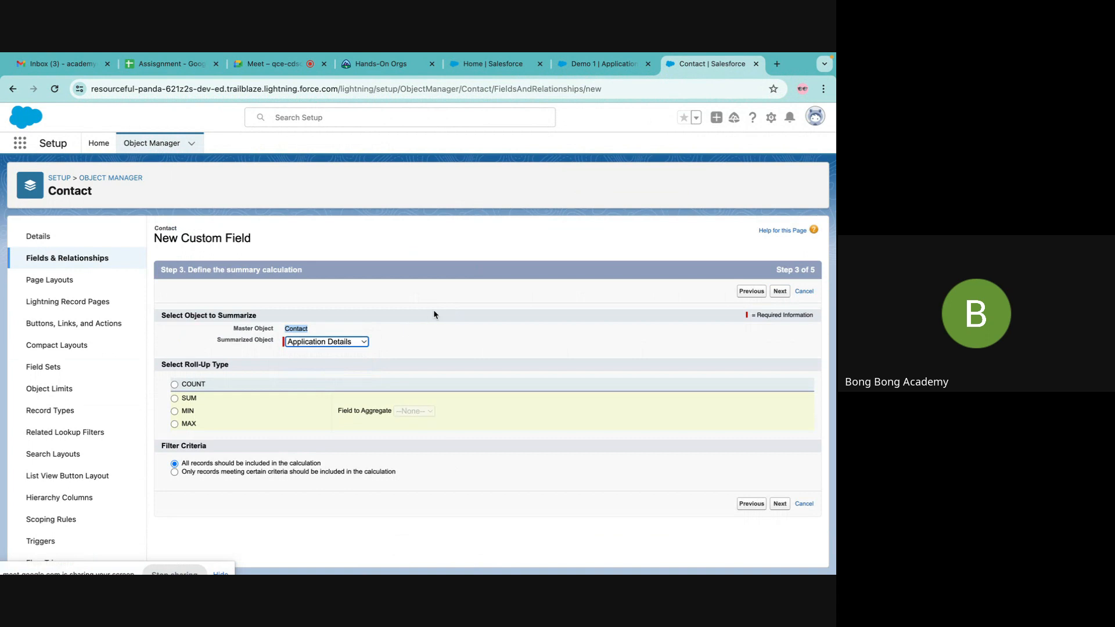
{"action": "left_click", "coordinate": [407, 297]}
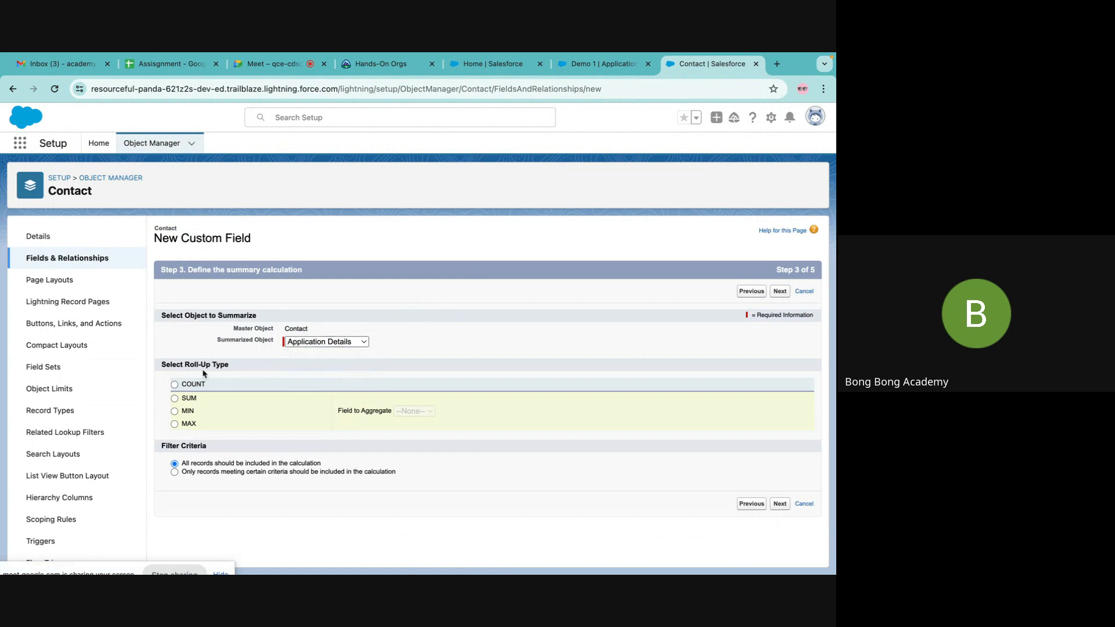
Try the MAX roll-up type with Fees as the field to aggregate on Application Details
{"action": "left_click", "coordinate": [175, 399]}
{"action": "left_click", "coordinate": [412, 412]}
{"action": "left_click", "coordinate": [174, 411]}
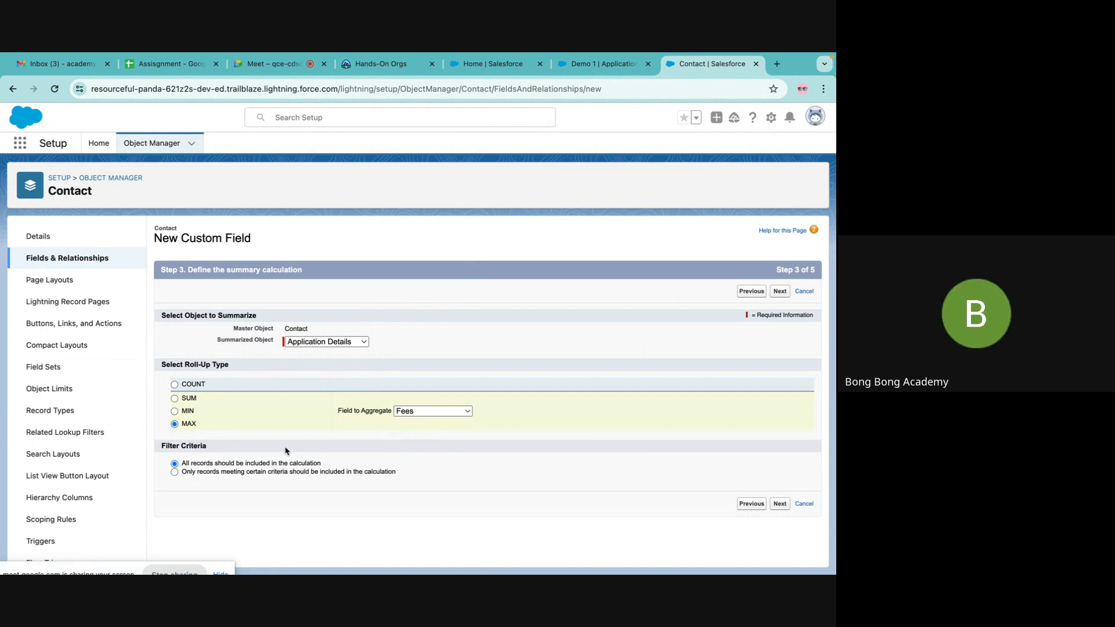
{"action": "left_click", "coordinate": [331, 344]}
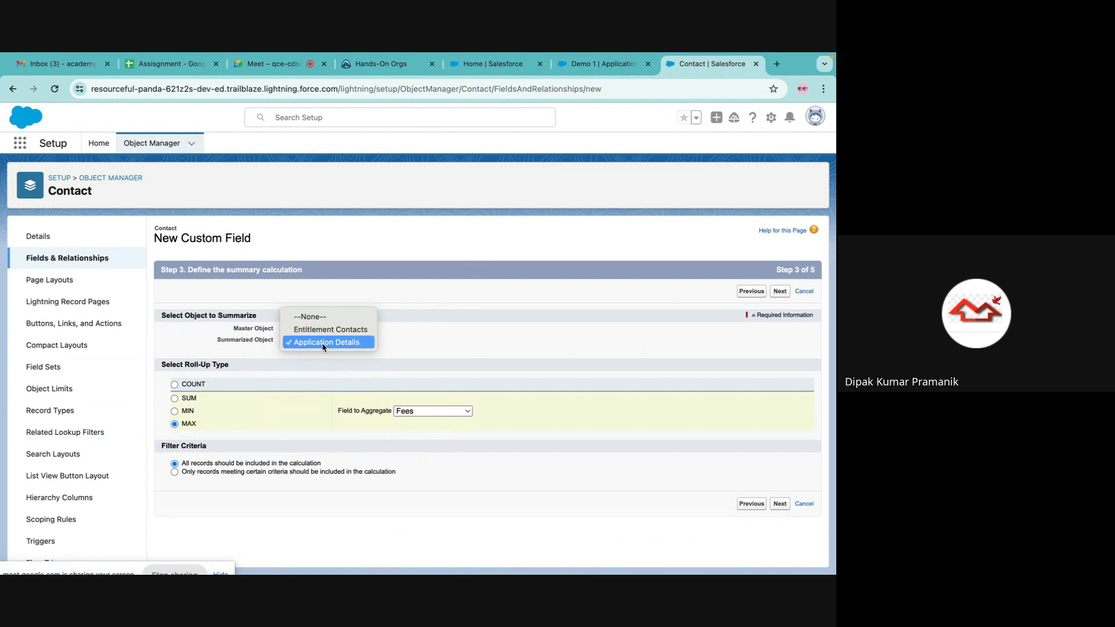
{"action": "left_click", "coordinate": [323, 344]}
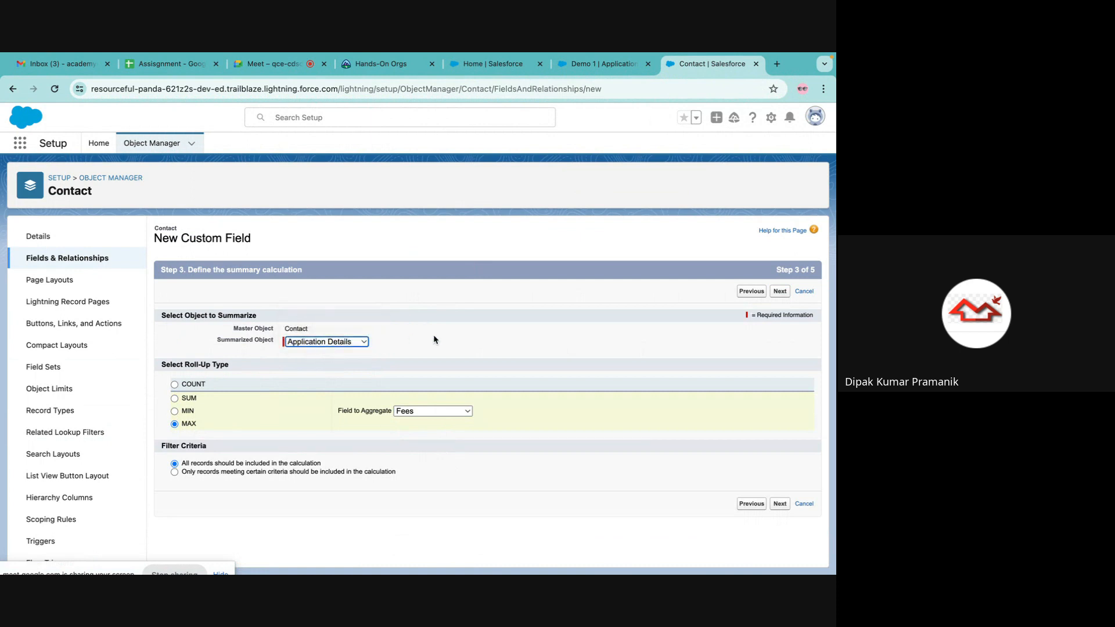
Set the roll-up type to COUNT, make the field visible to all profiles and save it
{"action": "left_click", "coordinate": [198, 384]}
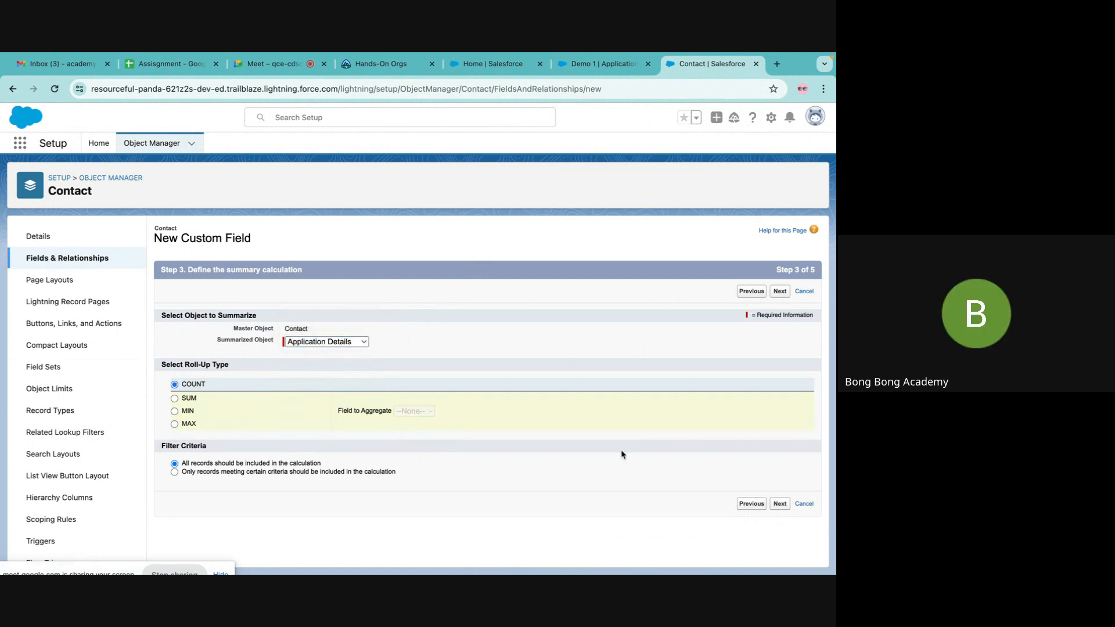
{"action": "left_click", "coordinate": [782, 505]}
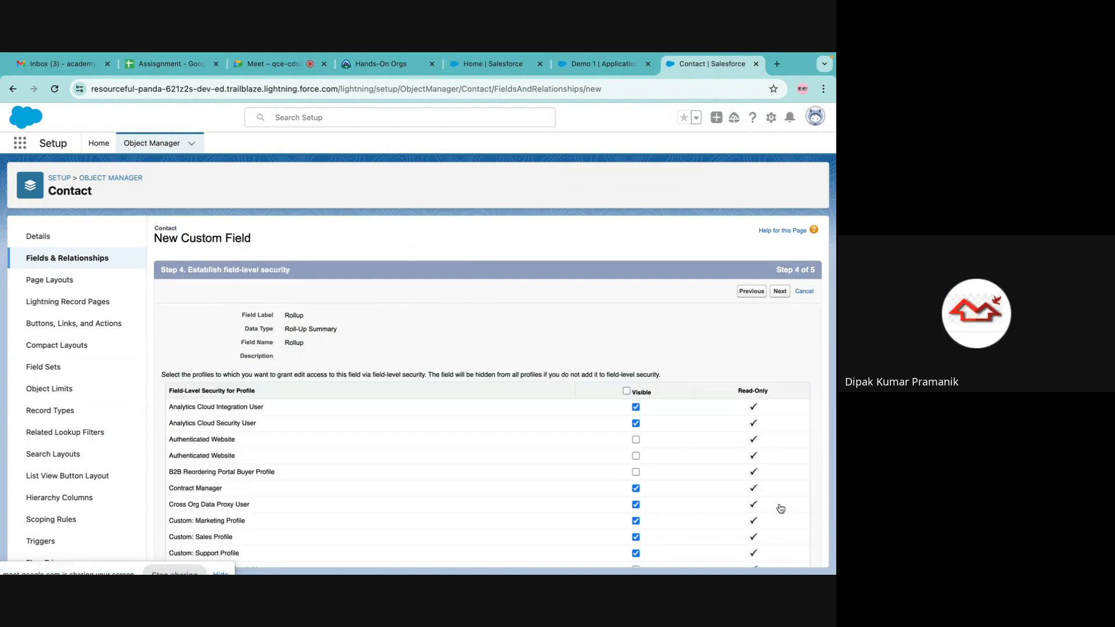
{"action": "left_click", "coordinate": [626, 392]}
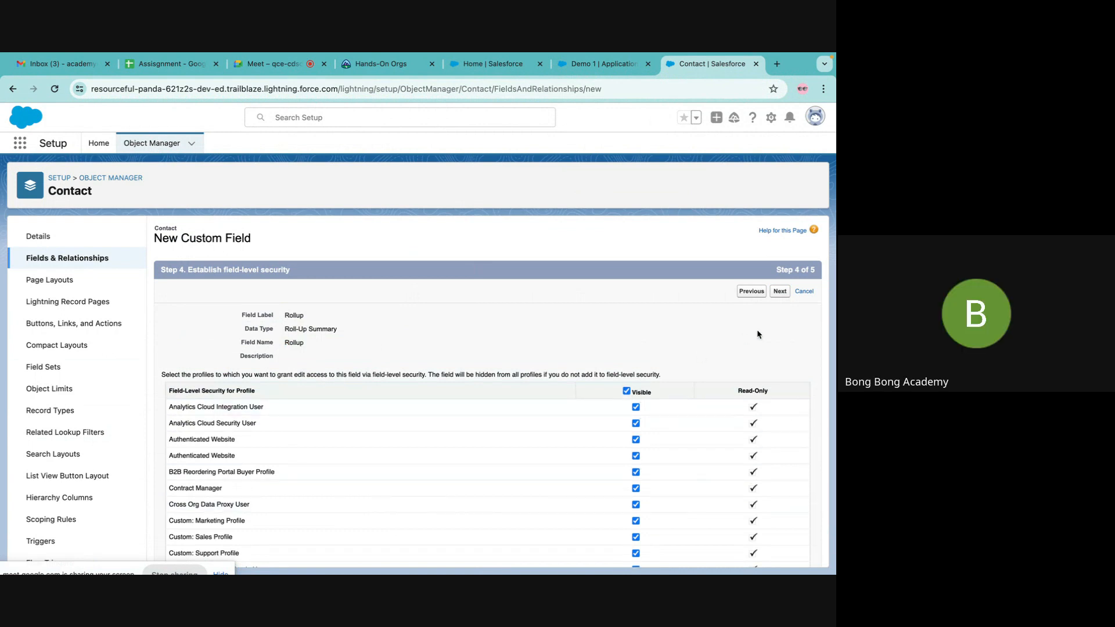
{"action": "left_click", "coordinate": [782, 294]}
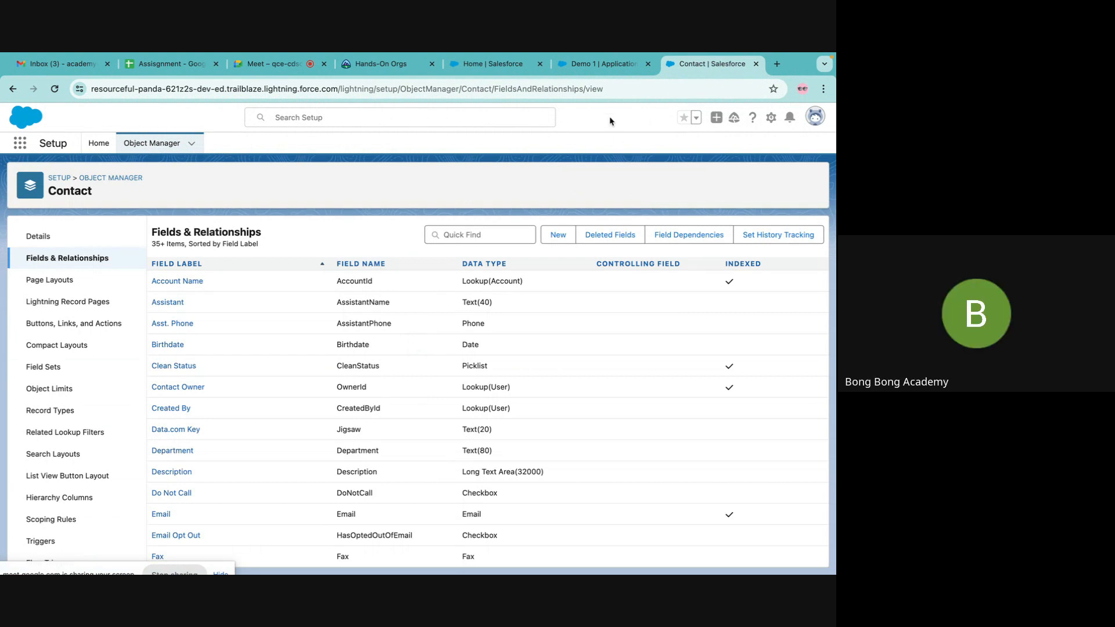
Open the first recently viewed contact in the Sales app and compare its Rollup field with its Application Details related list
{"action": "left_click", "coordinate": [490, 67]}
{"action": "left_click", "coordinate": [566, 67]}
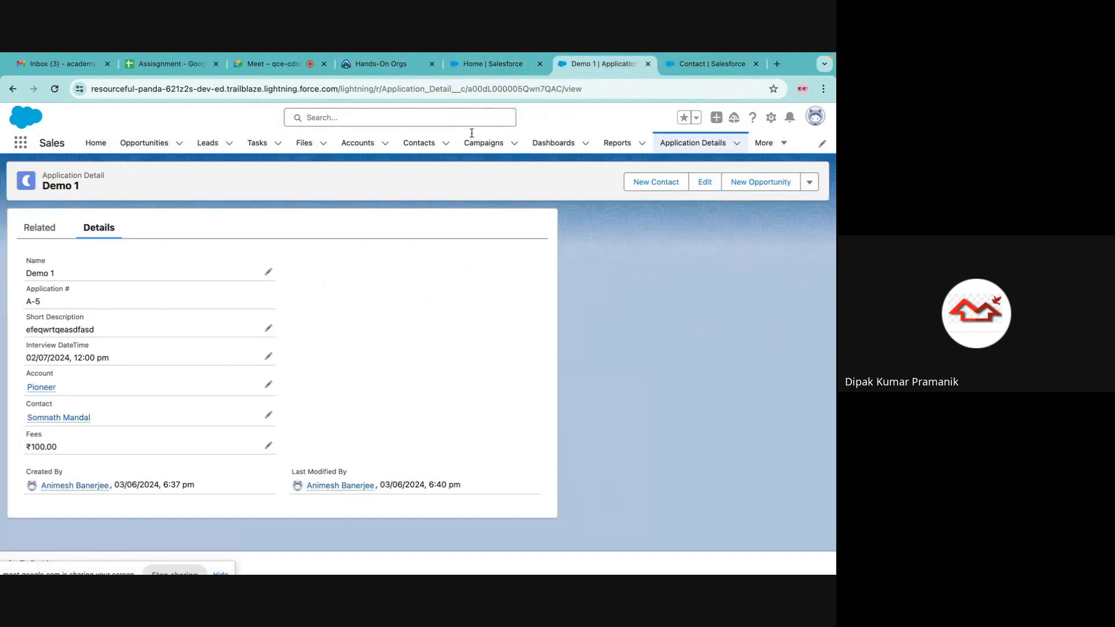
{"action": "left_click", "coordinate": [419, 143]}
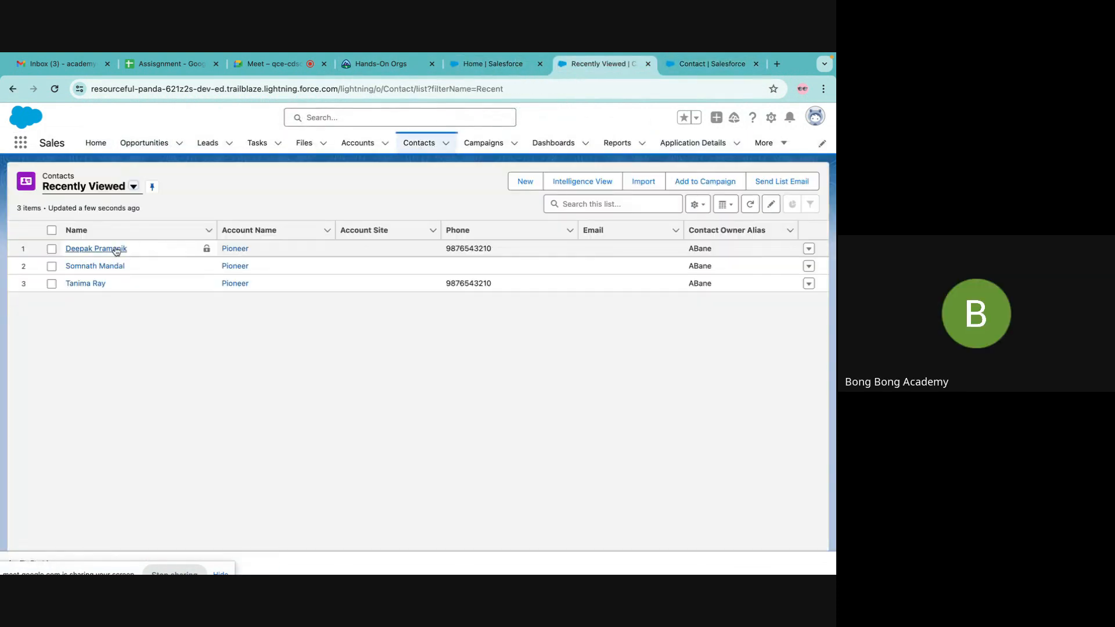
{"action": "left_click", "coordinate": [111, 250]}
{"action": "left_click", "coordinate": [100, 271]}
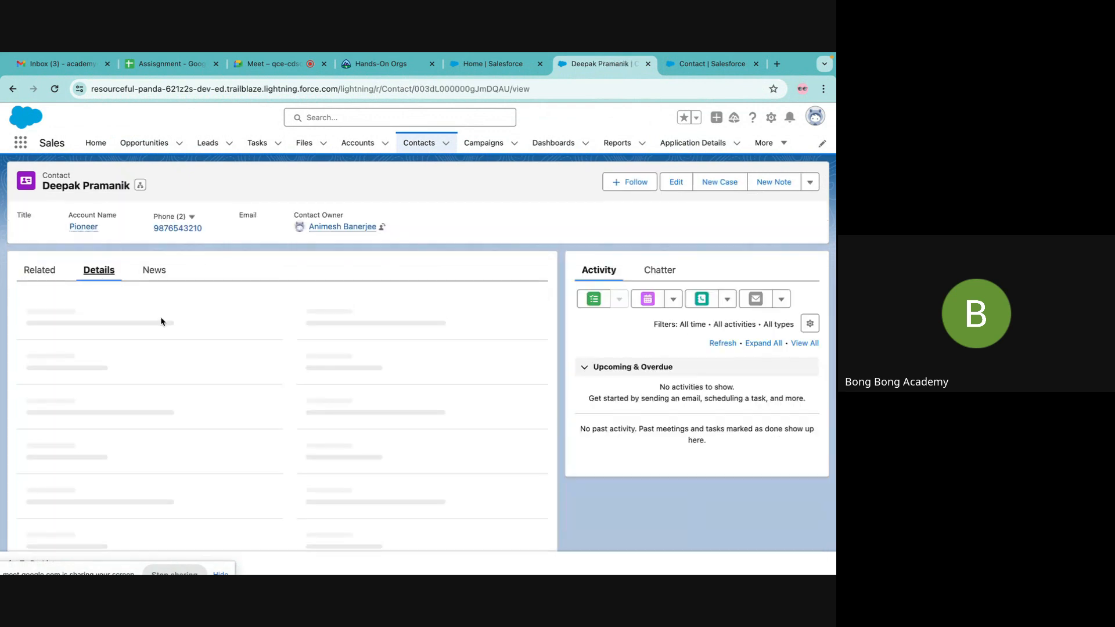
{"action": "scroll", "coordinate": [172, 347], "scroll_direction": "down", "scroll_amount": 2}
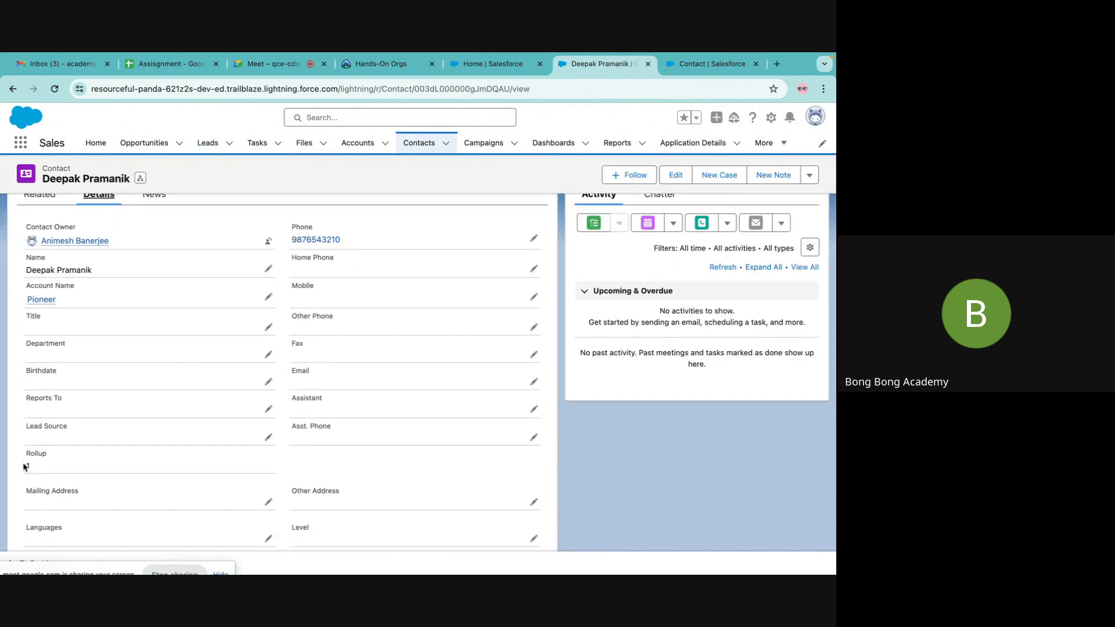
{"action": "scroll", "coordinate": [29, 461], "scroll_direction": "down", "scroll_amount": 2}
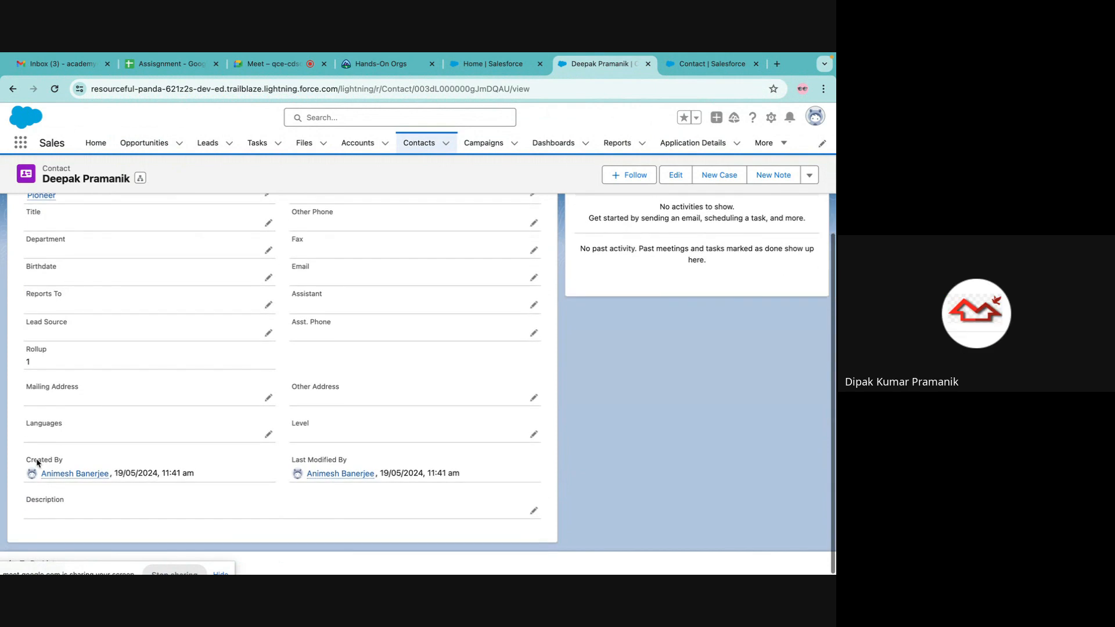
{"action": "scroll", "coordinate": [26, 398], "scroll_direction": "up", "scroll_amount": 5}
{"action": "left_click", "coordinate": [39, 275]}
{"action": "scroll", "coordinate": [105, 473], "scroll_direction": "down", "scroll_amount": 5}
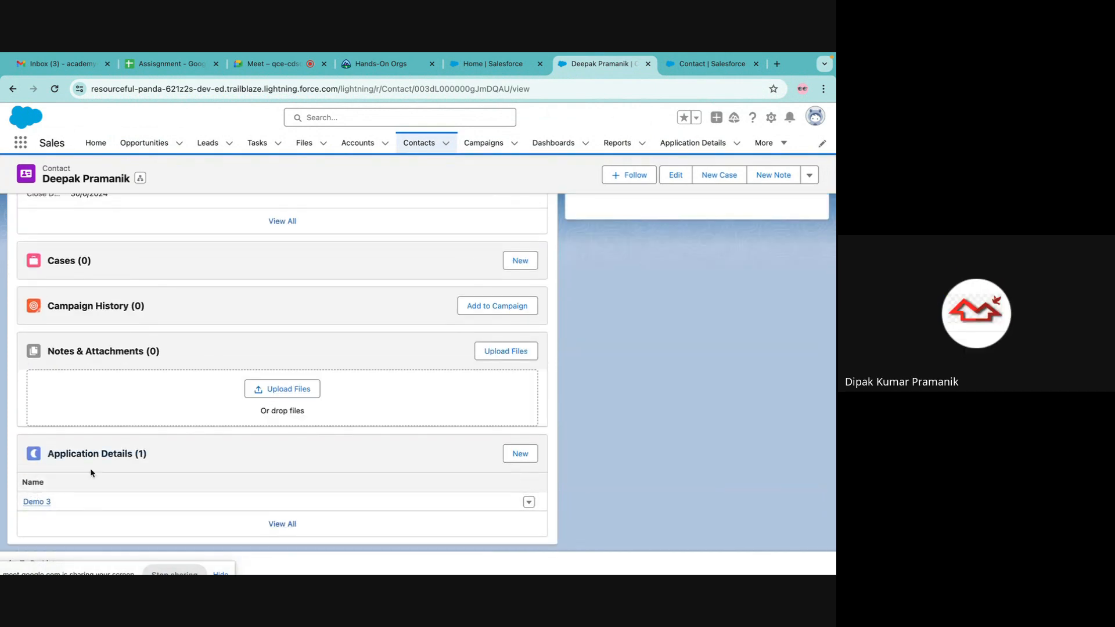
Return Setup from the Contact object to the Object Manager's list of objects
{"action": "left_click", "coordinate": [357, 143]}
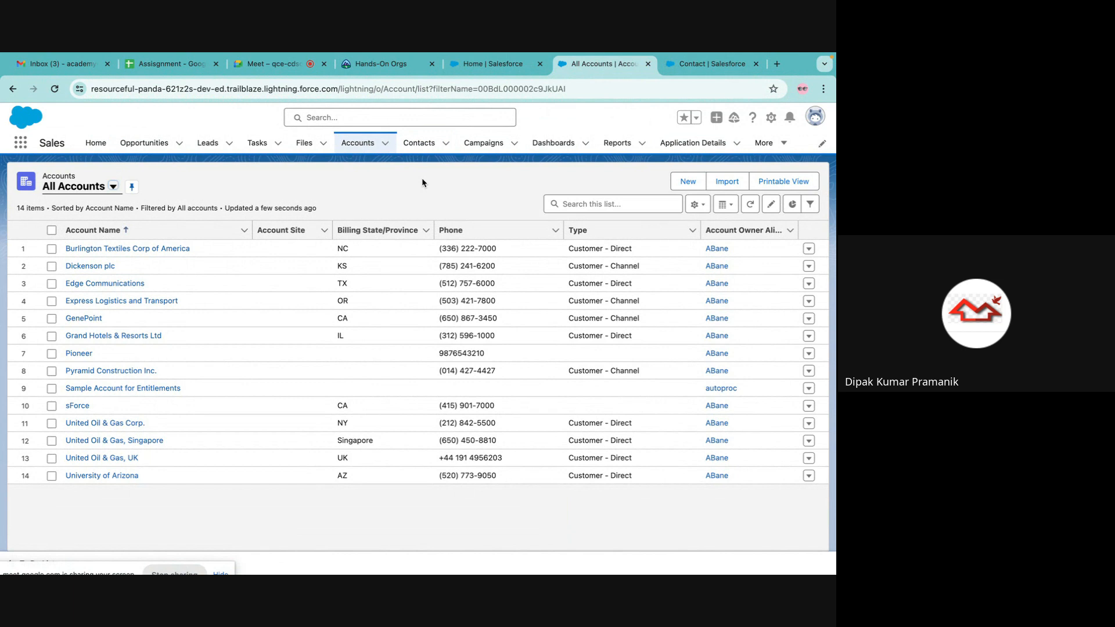
{"action": "left_click", "coordinate": [692, 64]}
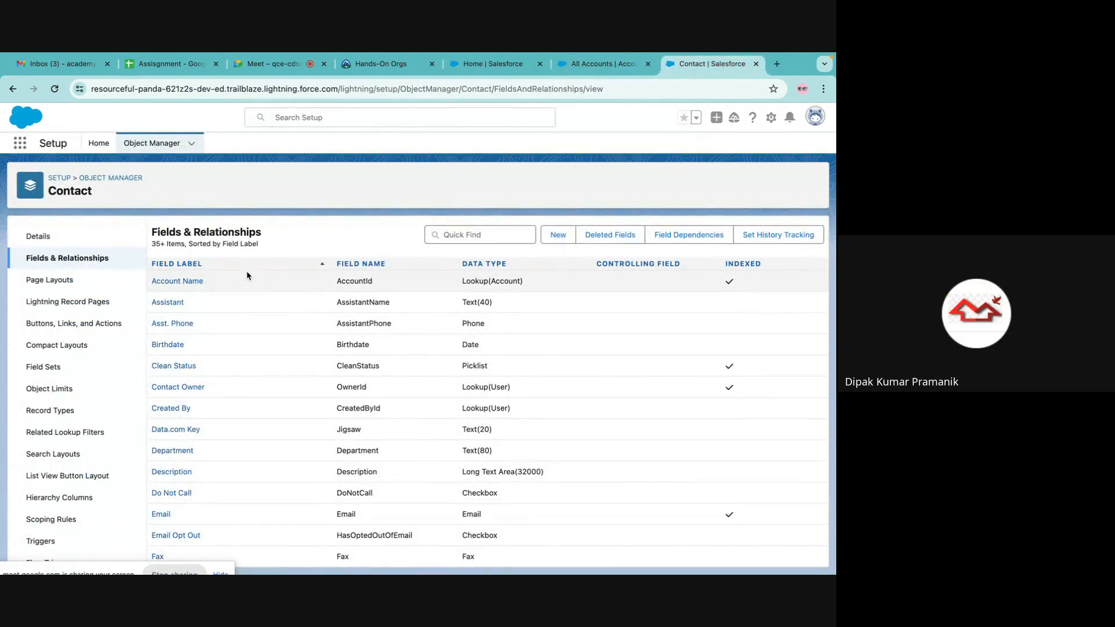
{"action": "left_click", "coordinate": [113, 179]}
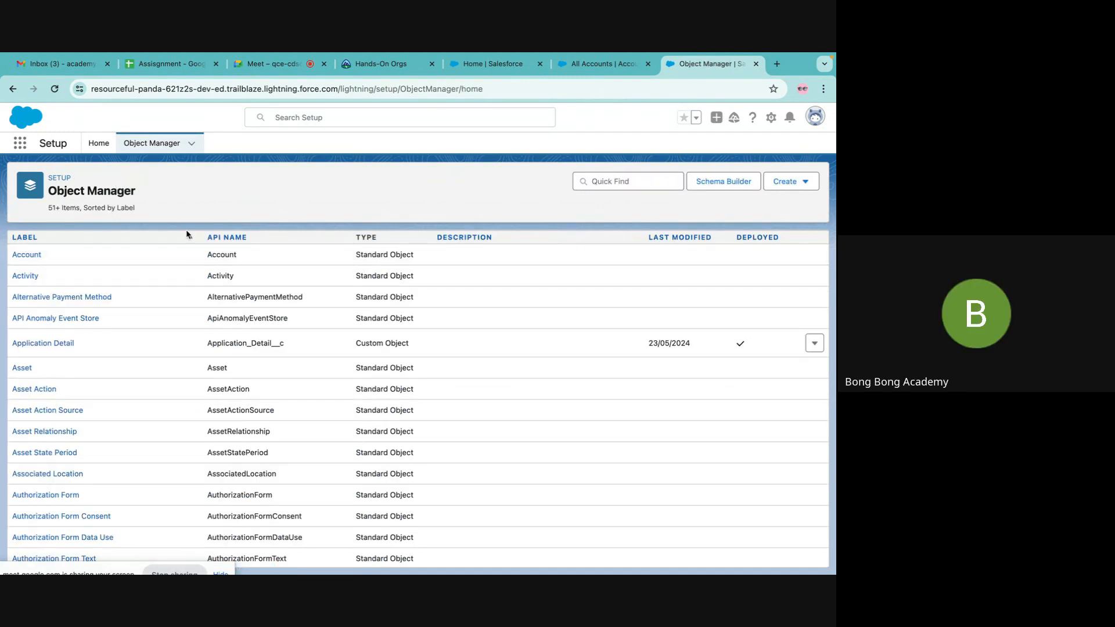
Start a new Application Detail in the Sales app named Demo 4 with the short description sdgadfhgsdgh
{"action": "left_click", "coordinate": [595, 65]}
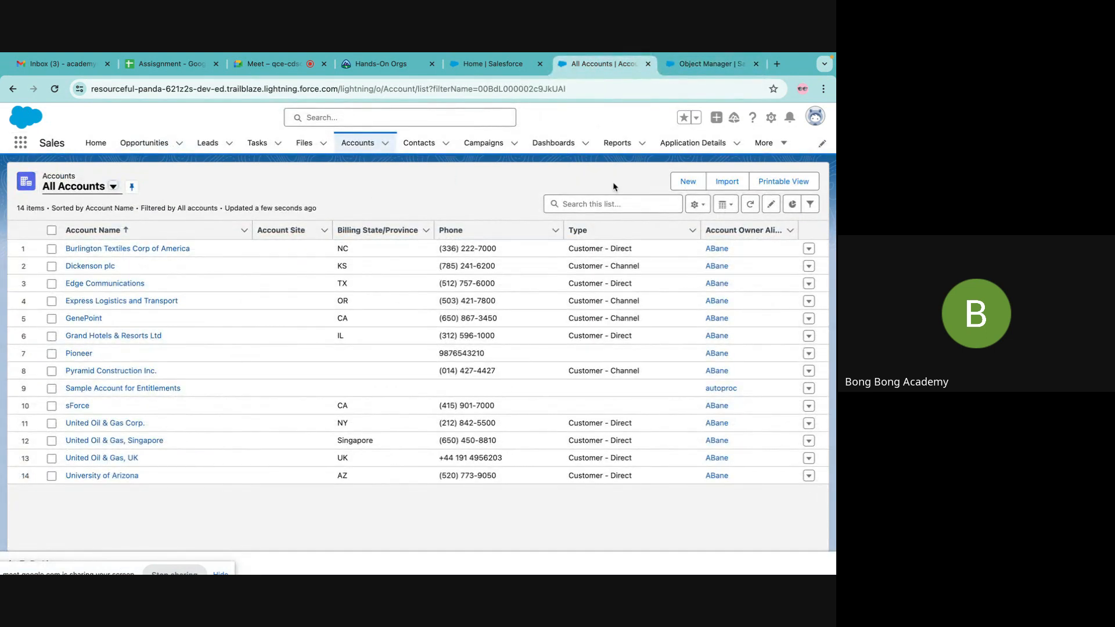
{"action": "left_click", "coordinate": [693, 143]}
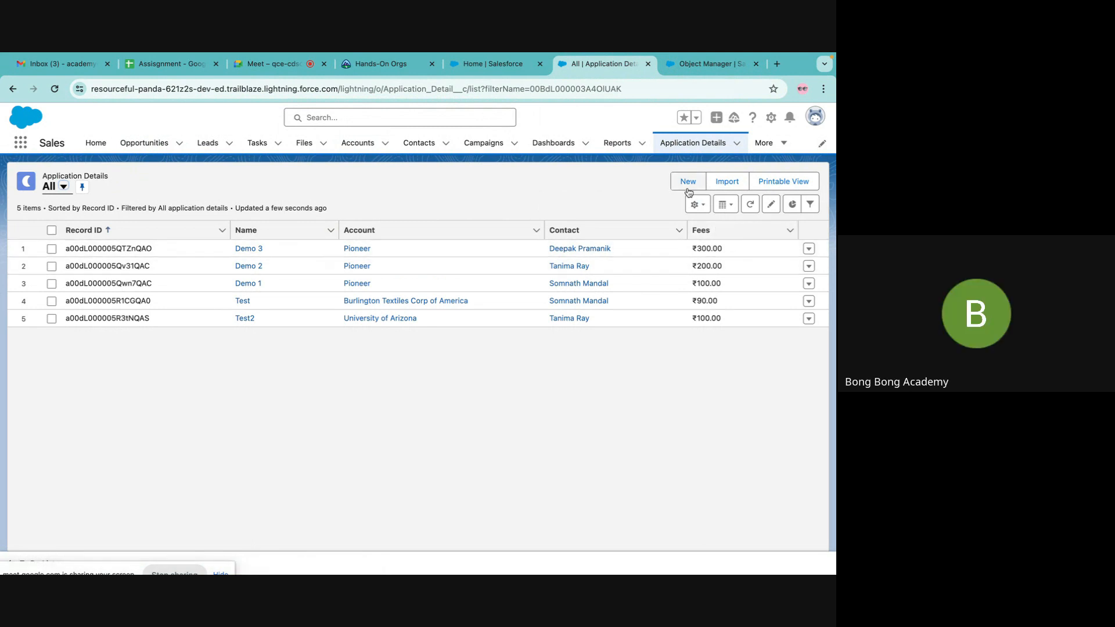
{"action": "left_click", "coordinate": [688, 186]}
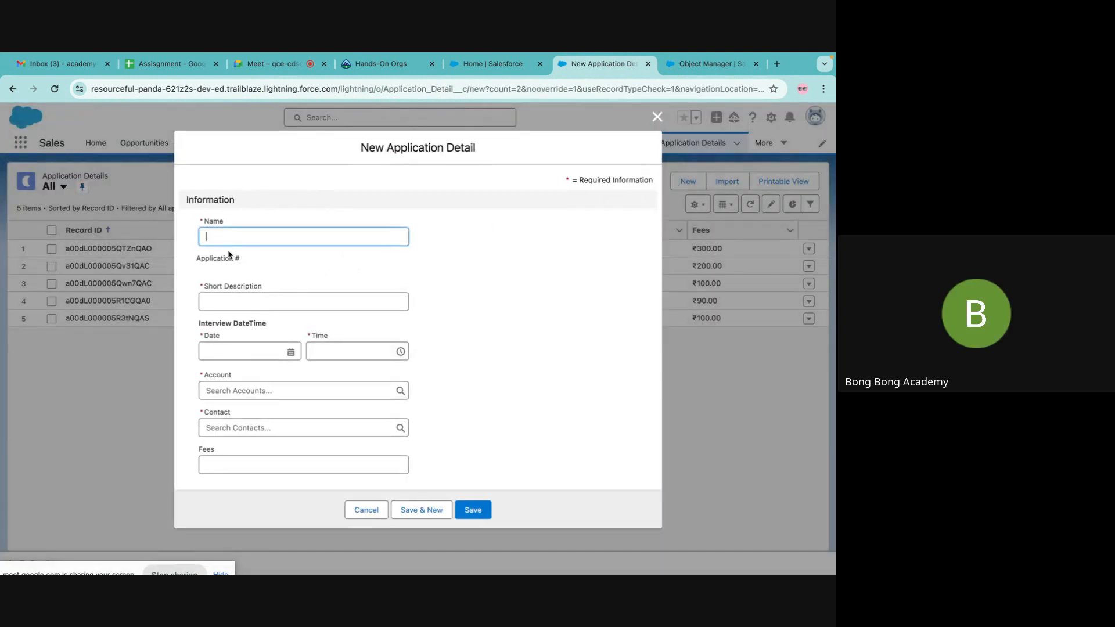
{"action": "left_click", "coordinate": [232, 237]}
{"action": "type", "text": "Den"}
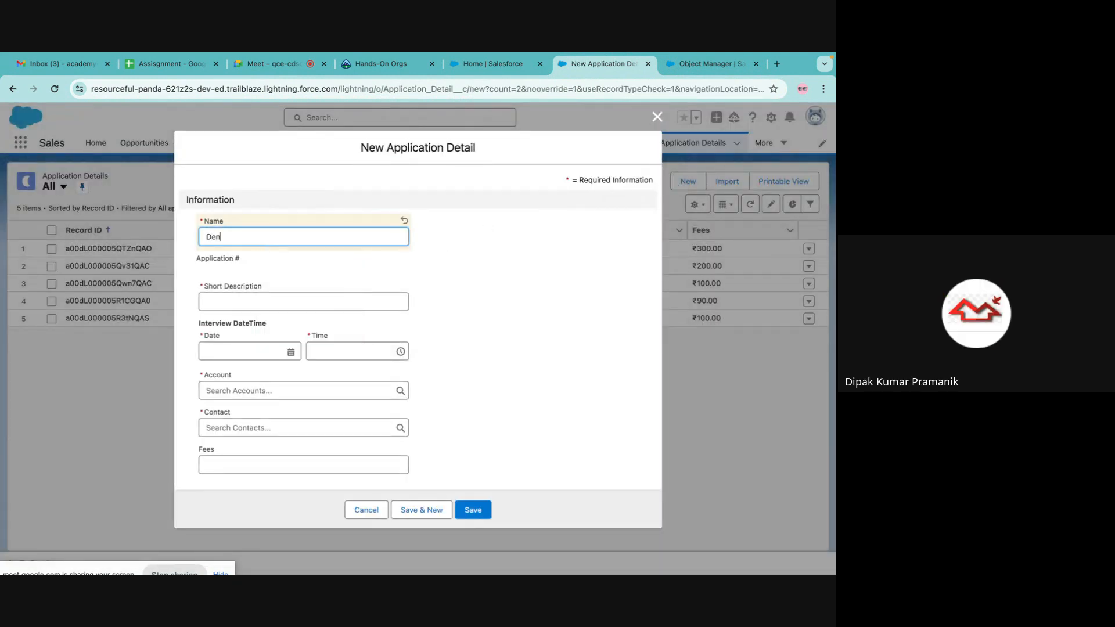
{"action": "key", "text": "BackSpace"}
{"action": "type", "text": "mo 4"}
{"action": "left_click", "coordinate": [207, 300]}
{"action": "type", "text": "sdgadfhgsdgh"}
Complete and save Demo 4 with interview date 05/07/2024, account University of Arizona, the same contact as Demo 3 and fees of 200
{"action": "left_click", "coordinate": [246, 354]}
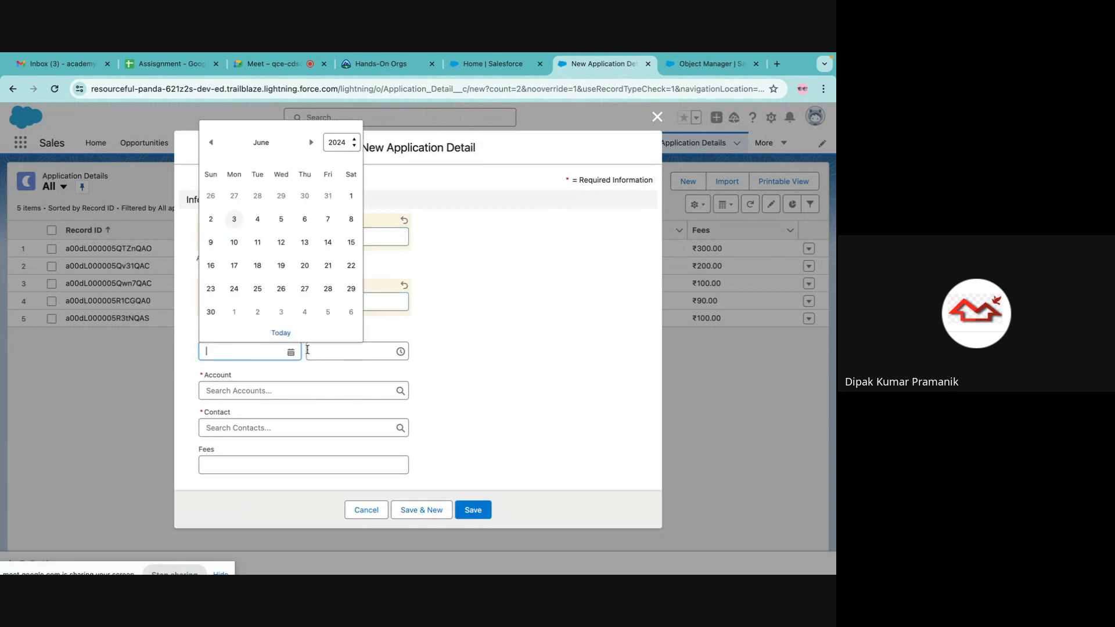
{"action": "left_click", "coordinate": [319, 308]}
{"action": "left_click", "coordinate": [257, 390]}
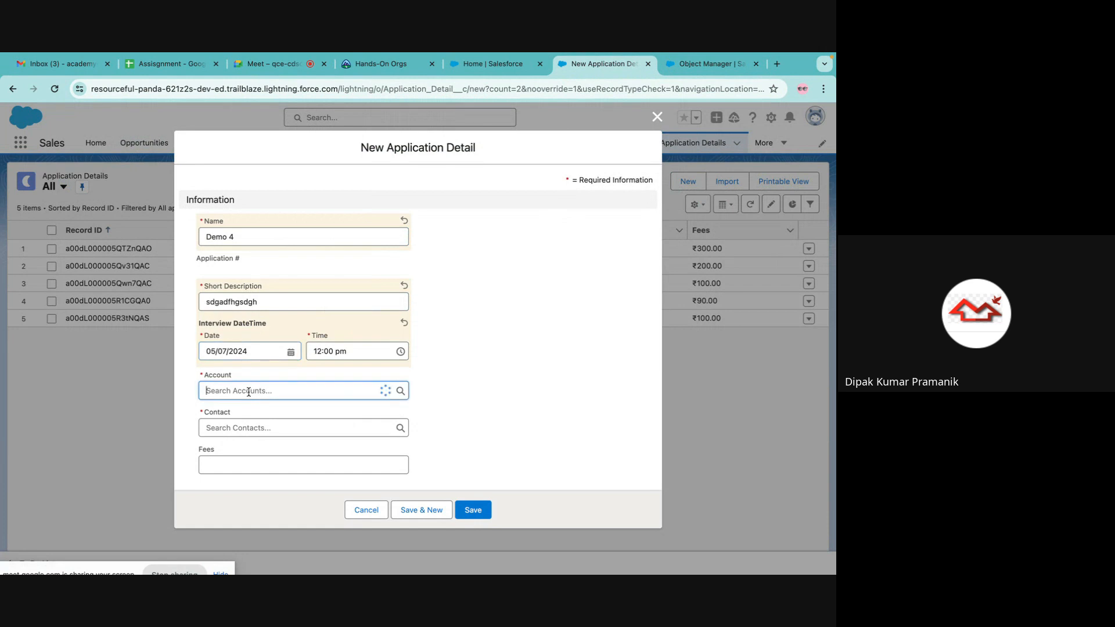
{"action": "left_click", "coordinate": [254, 447]}
{"action": "left_click", "coordinate": [247, 428]}
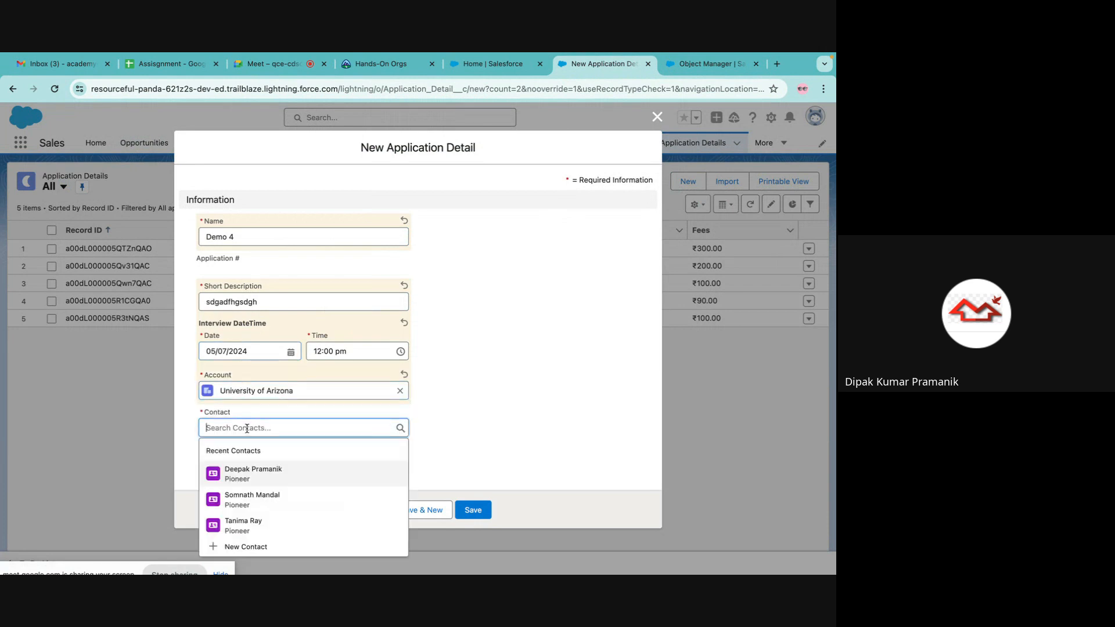
{"action": "left_click", "coordinate": [253, 476]}
{"action": "left_click", "coordinate": [247, 463]}
{"action": "type", "text": "200"}
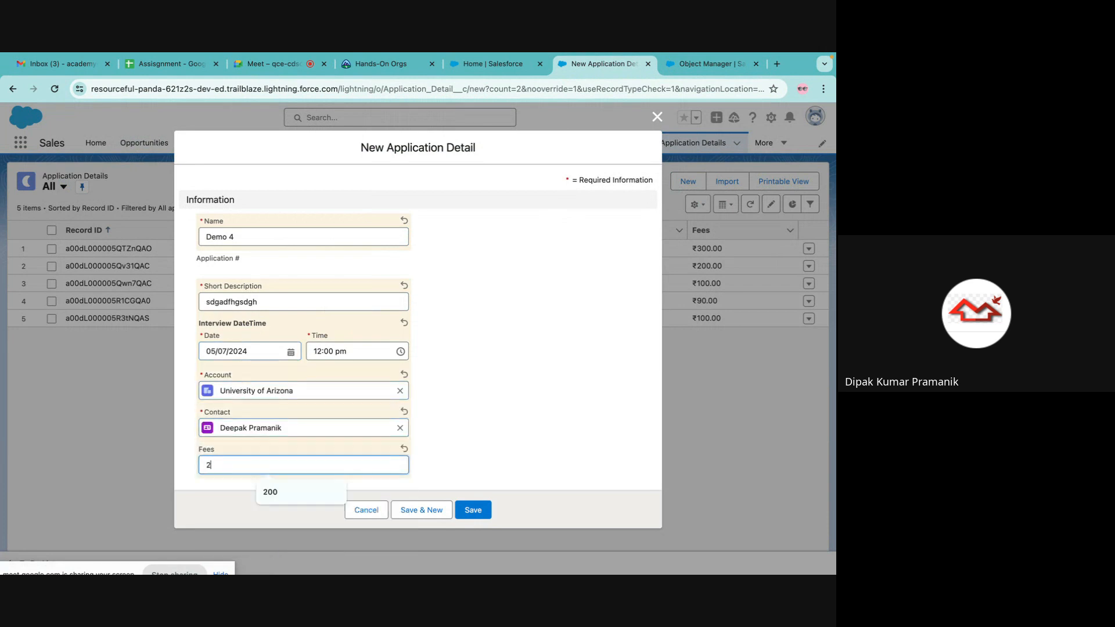
{"action": "left_click", "coordinate": [472, 511]}
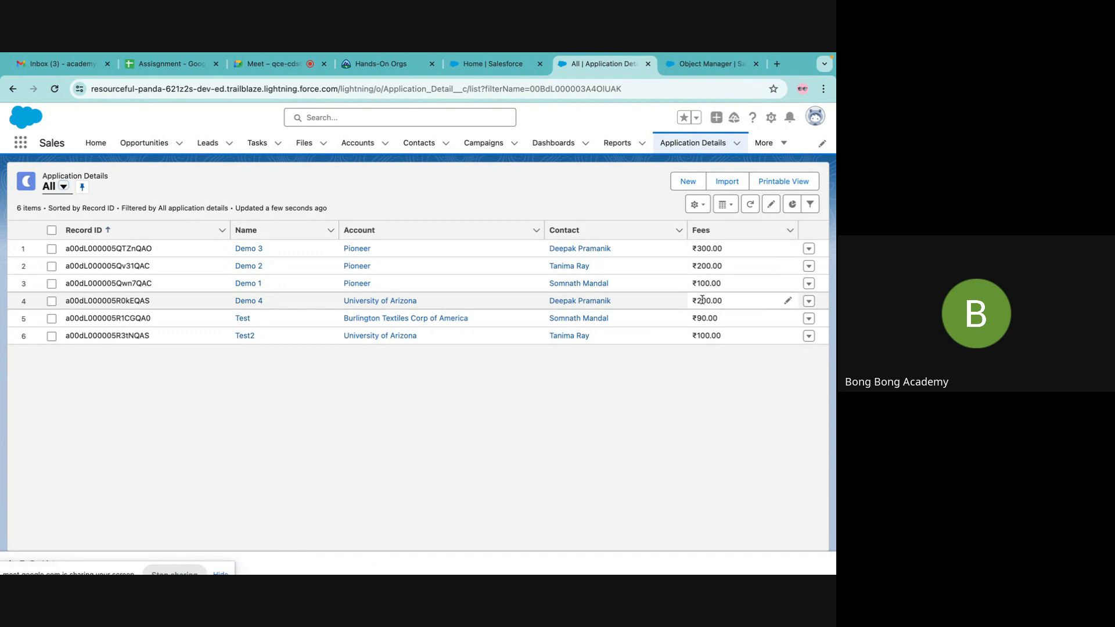
Open the contact linked to Demo 3 and Demo 4 and check its Rollup field against its related Application Details
{"action": "left_click", "coordinate": [572, 250]}
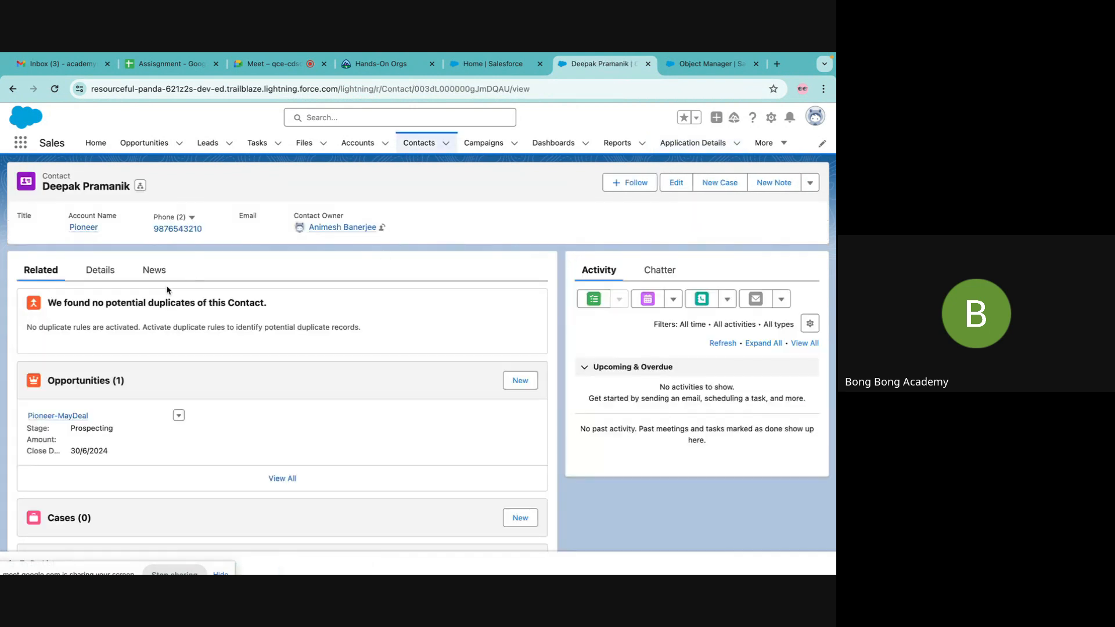
{"action": "left_click", "coordinate": [103, 277]}
{"action": "scroll", "coordinate": [116, 444], "scroll_direction": "down", "scroll_amount": 2}
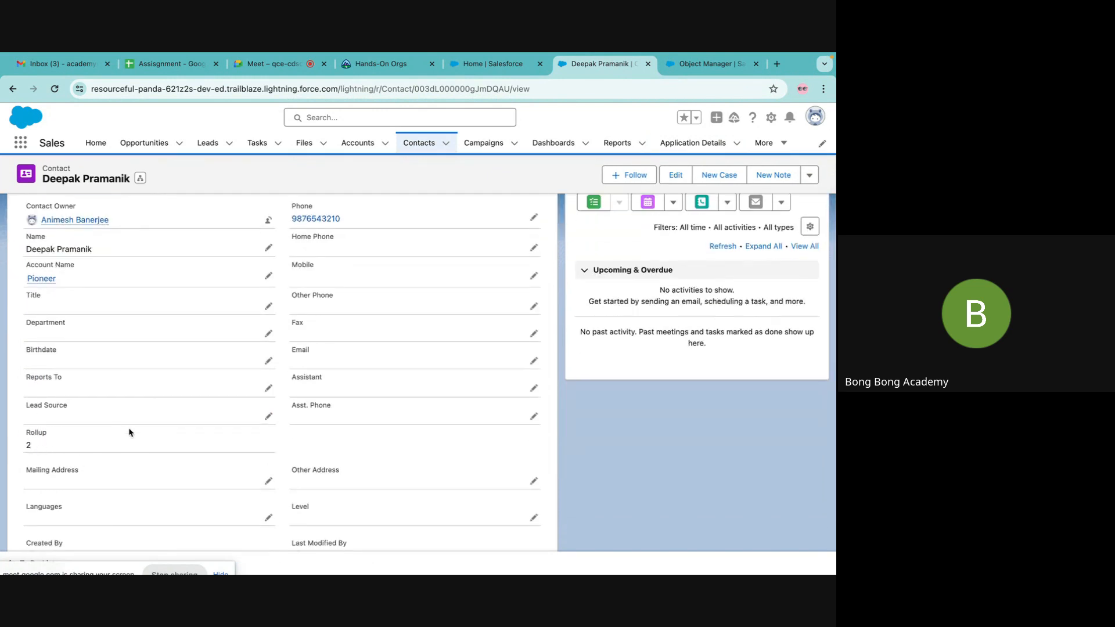
{"action": "scroll", "coordinate": [129, 432], "scroll_direction": "down", "scroll_amount": 3}
{"action": "scroll", "coordinate": [129, 430], "scroll_direction": "up", "scroll_amount": 5}
{"action": "left_click", "coordinate": [41, 277]}
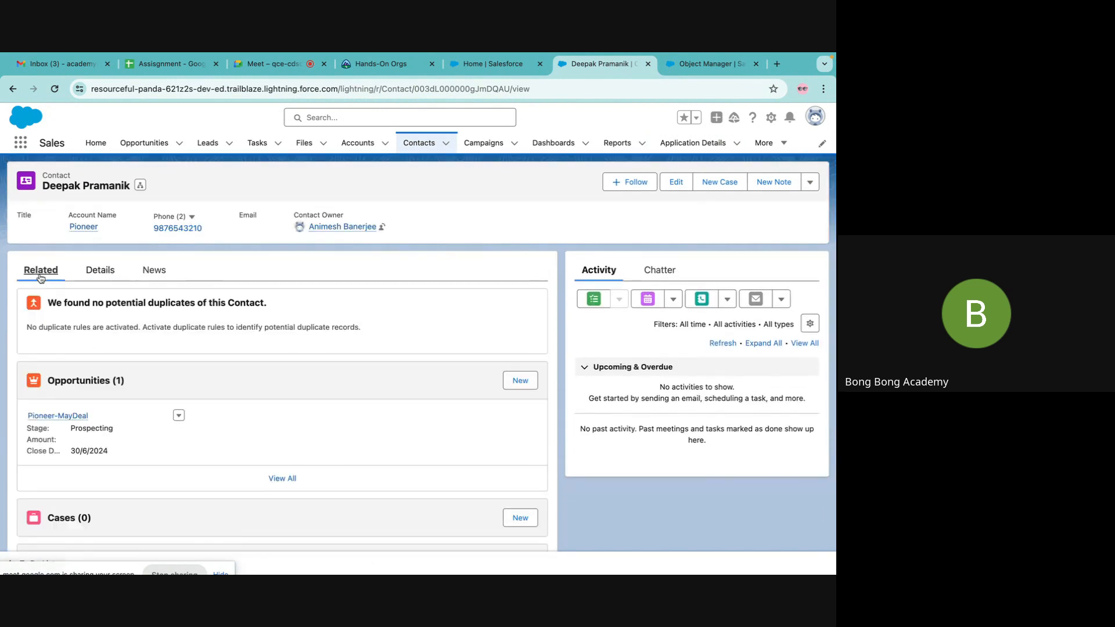
{"action": "scroll", "coordinate": [123, 463], "scroll_direction": "down", "scroll_amount": 5}
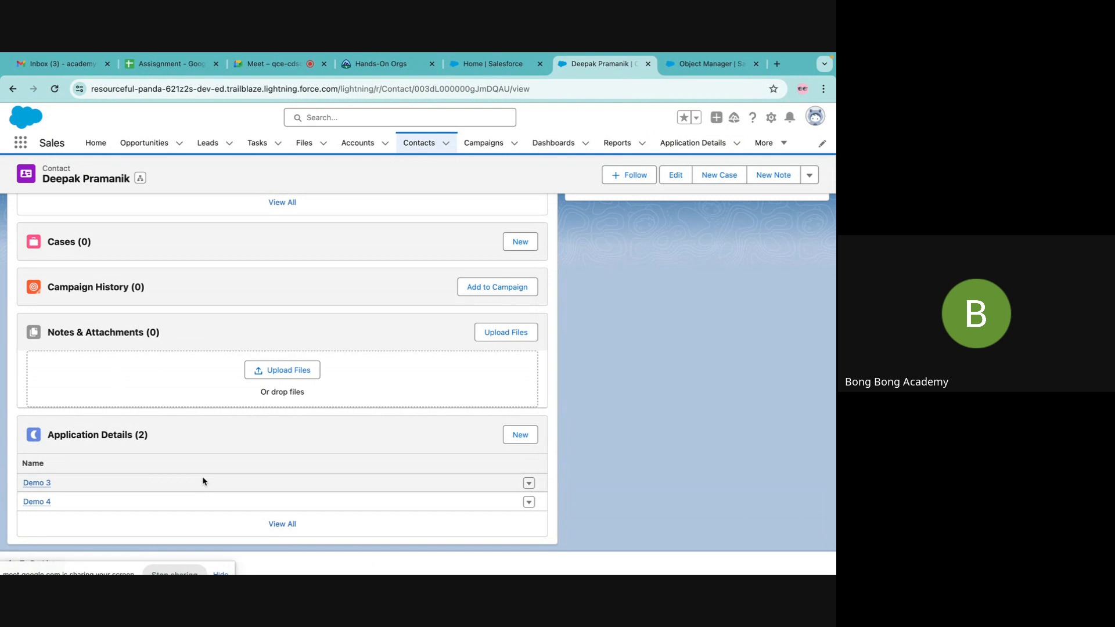
Search Setup's Object Manager for contact and open the Contact object's Fields & Relationships
{"action": "left_click", "coordinate": [682, 70]}
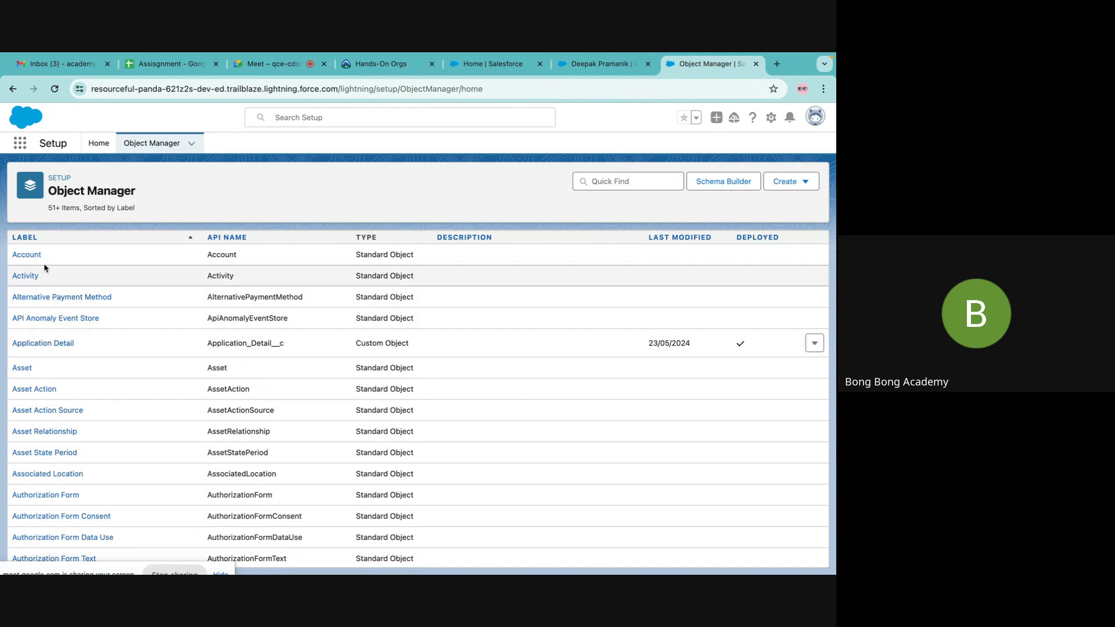
{"action": "left_click", "coordinate": [615, 181]}
{"action": "type", "text": "contact"}
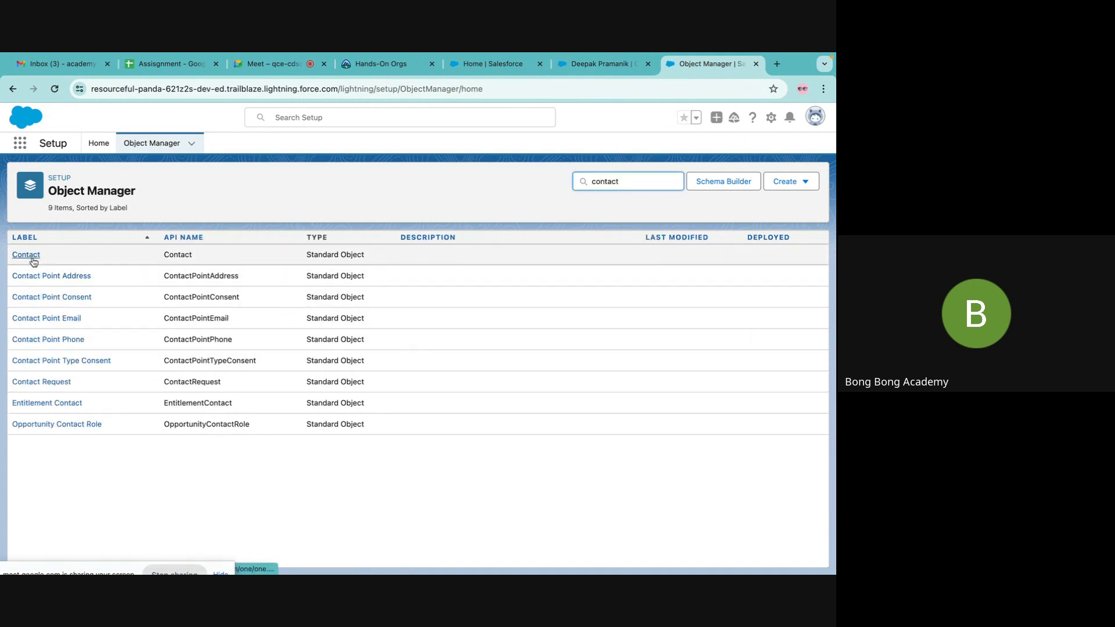
{"action": "left_click", "coordinate": [30, 254]}
{"action": "left_click", "coordinate": [115, 261]}
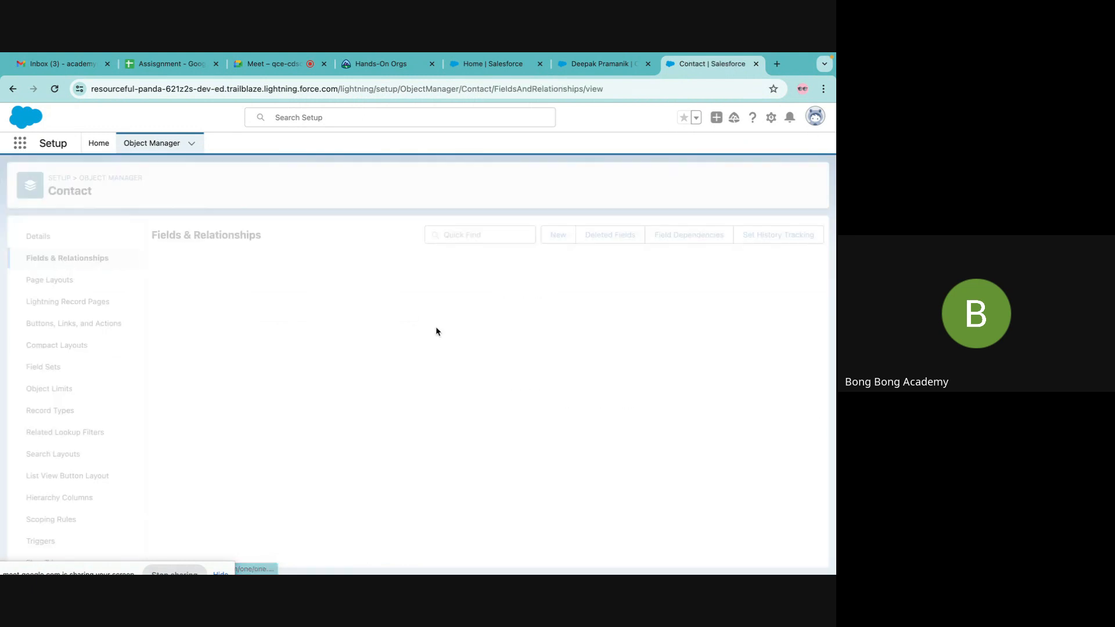
Filter the Contact object's fields by roll and open the Rollup field's definition
{"action": "scroll", "coordinate": [275, 324], "scroll_direction": "down", "scroll_amount": 2}
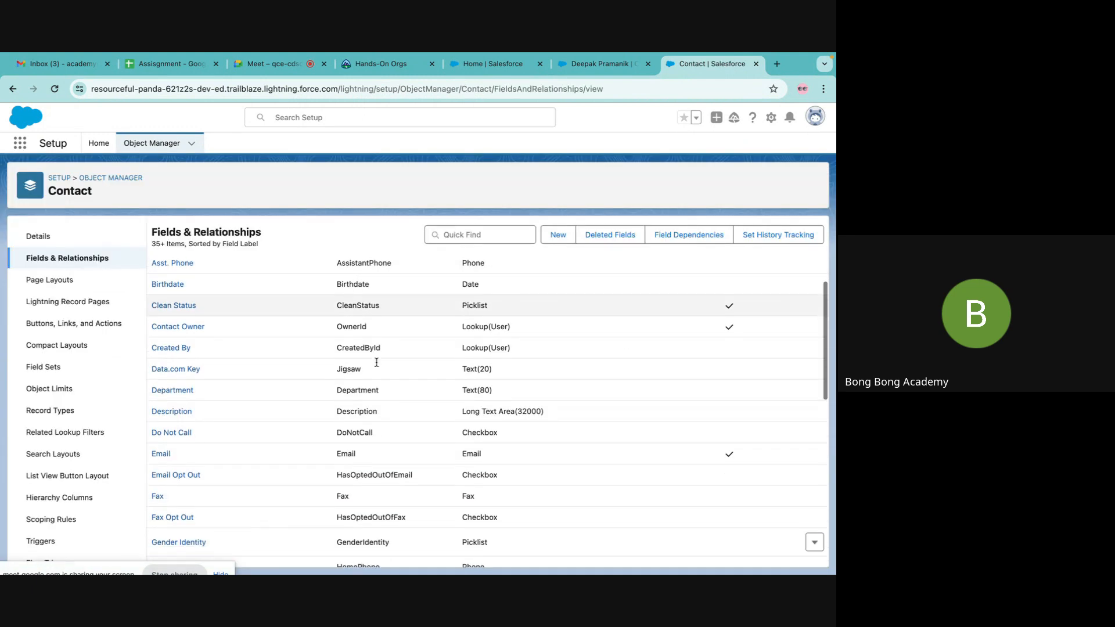
{"action": "scroll", "coordinate": [275, 324], "scroll_direction": "up", "scroll_amount": 2}
{"action": "left_click", "coordinate": [480, 234]}
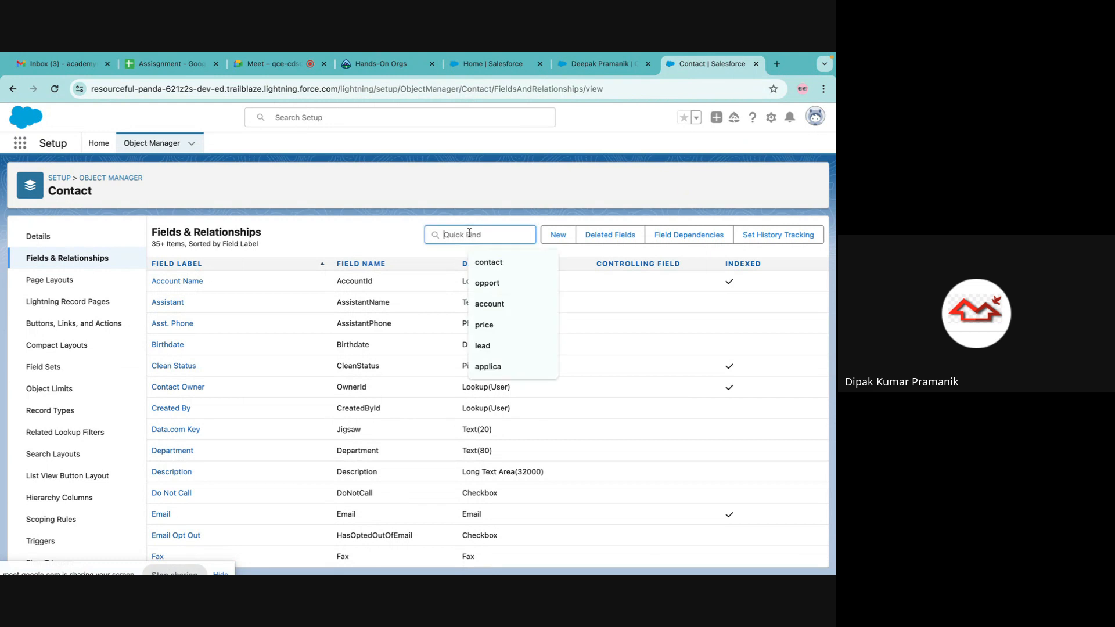
{"action": "type", "text": "roll"}
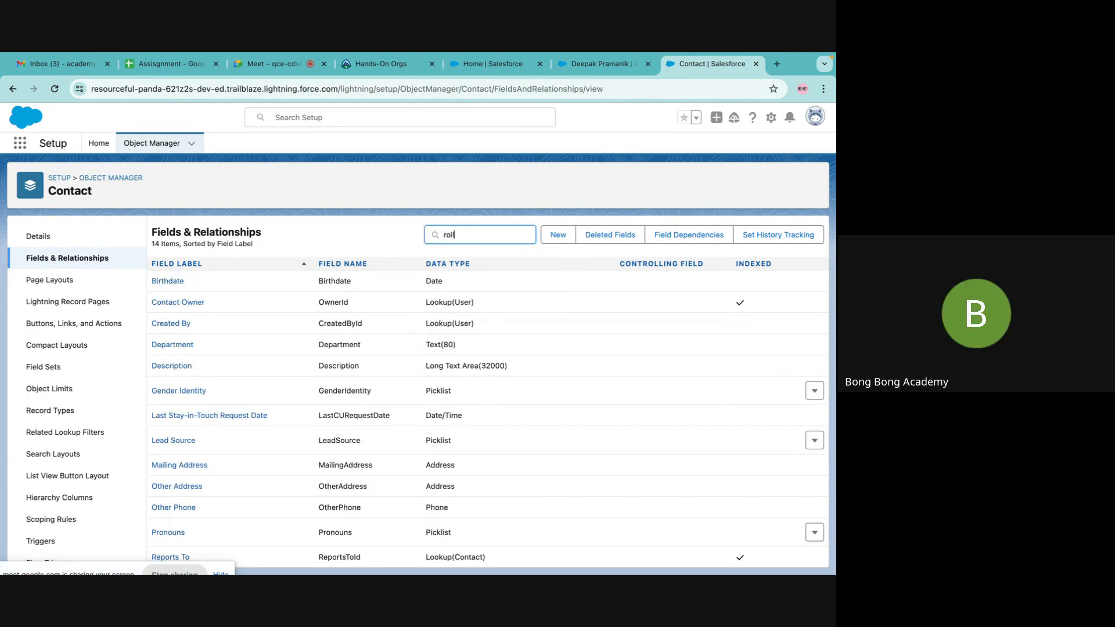
{"action": "left_click", "coordinate": [163, 285]}
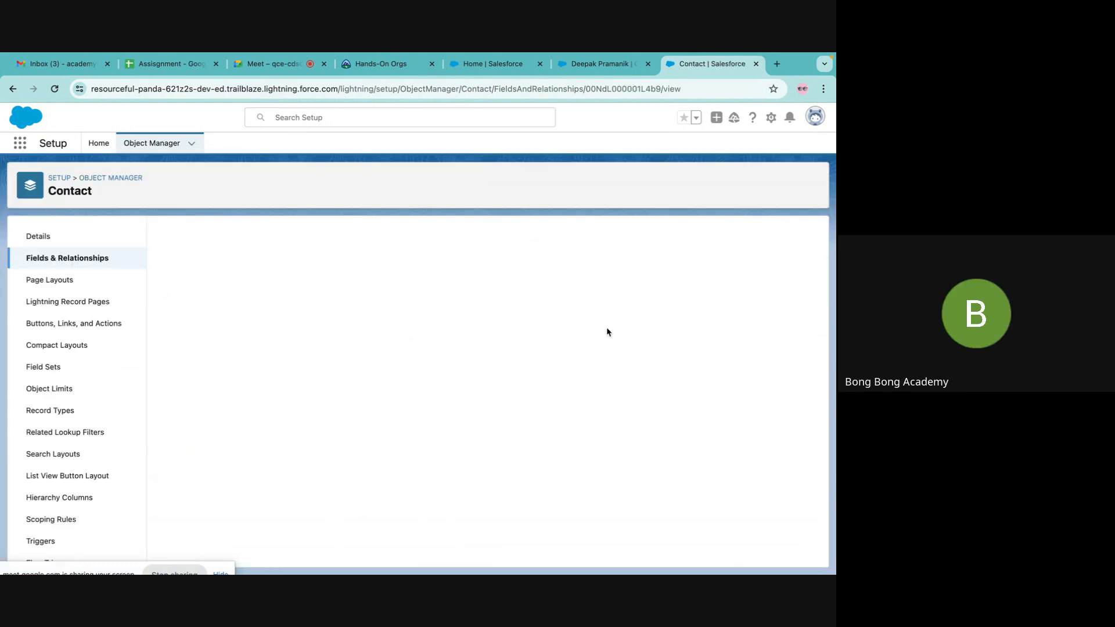
Change the Rollup field's roll-up type to SUM with Fees as the field to aggregate, and save it
{"action": "left_click", "coordinate": [372, 285]}
{"action": "scroll", "coordinate": [393, 386], "scroll_direction": "down", "scroll_amount": 4}
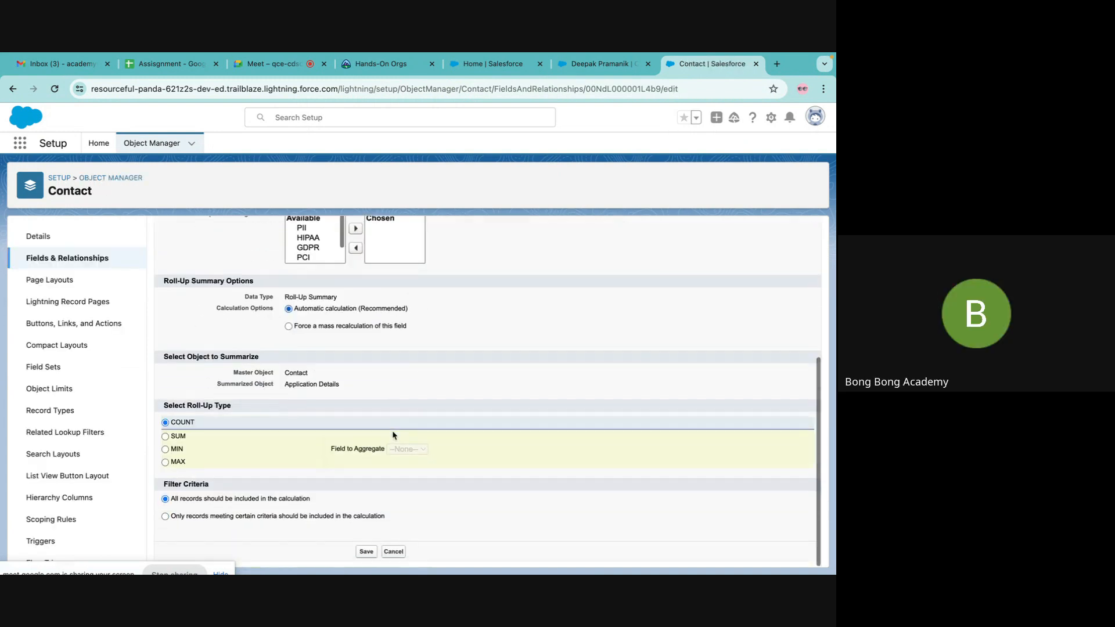
{"action": "left_click", "coordinate": [165, 437]}
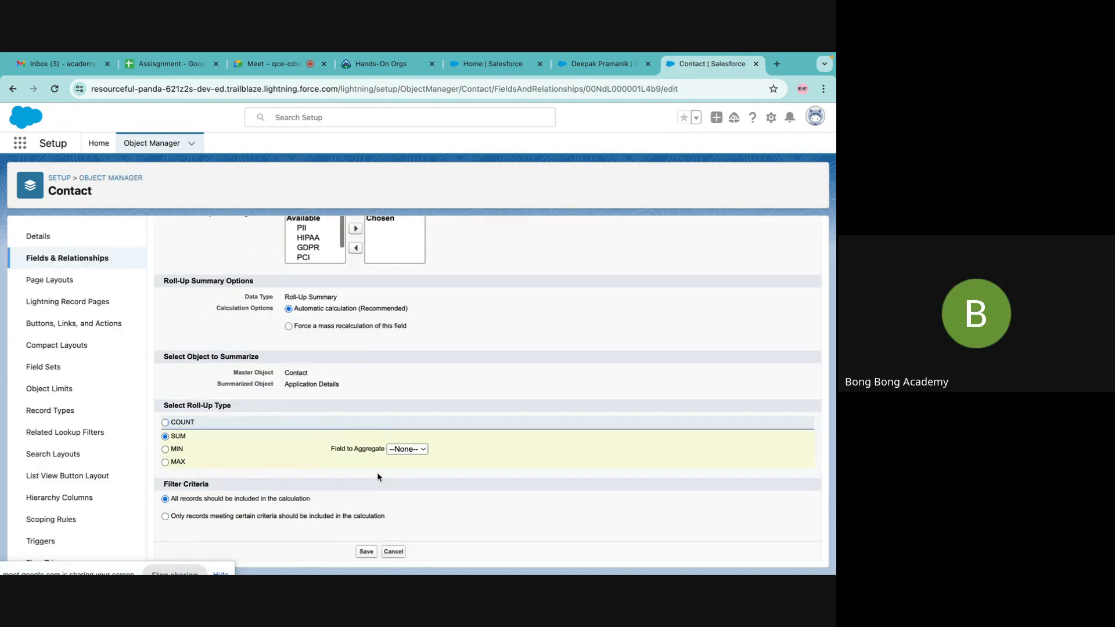
{"action": "left_click", "coordinate": [408, 449]}
{"action": "left_click", "coordinate": [410, 467]}
{"action": "left_click", "coordinate": [366, 552]}
Reload the contact record, review its related Application Details, and open the Application Details list to compare the fees
{"action": "left_click", "coordinate": [594, 63]}
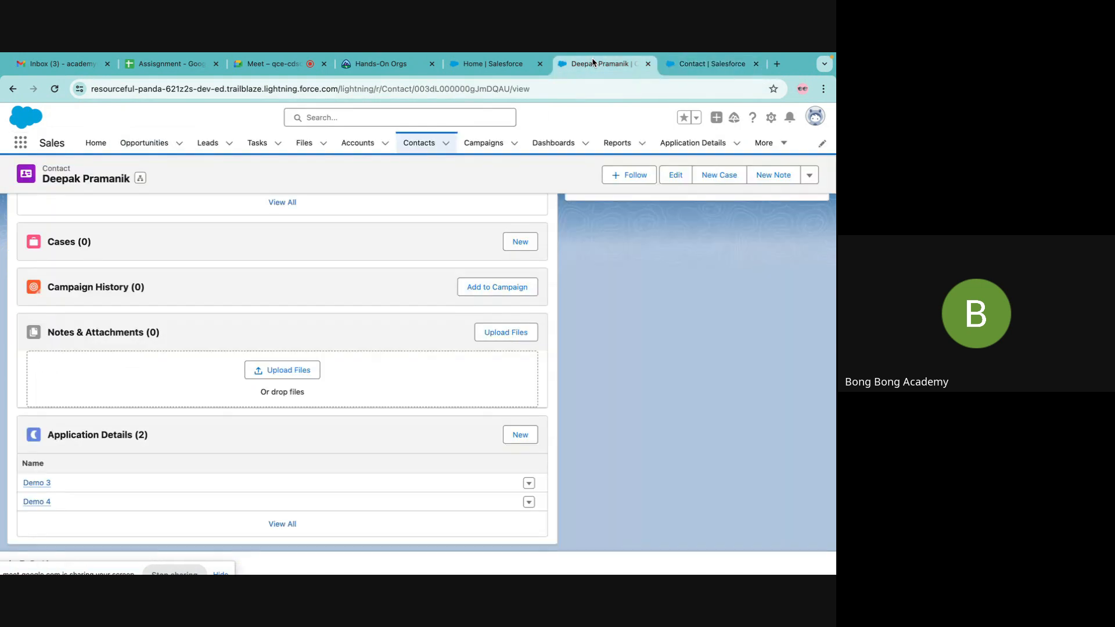
{"action": "left_click", "coordinate": [57, 89]}
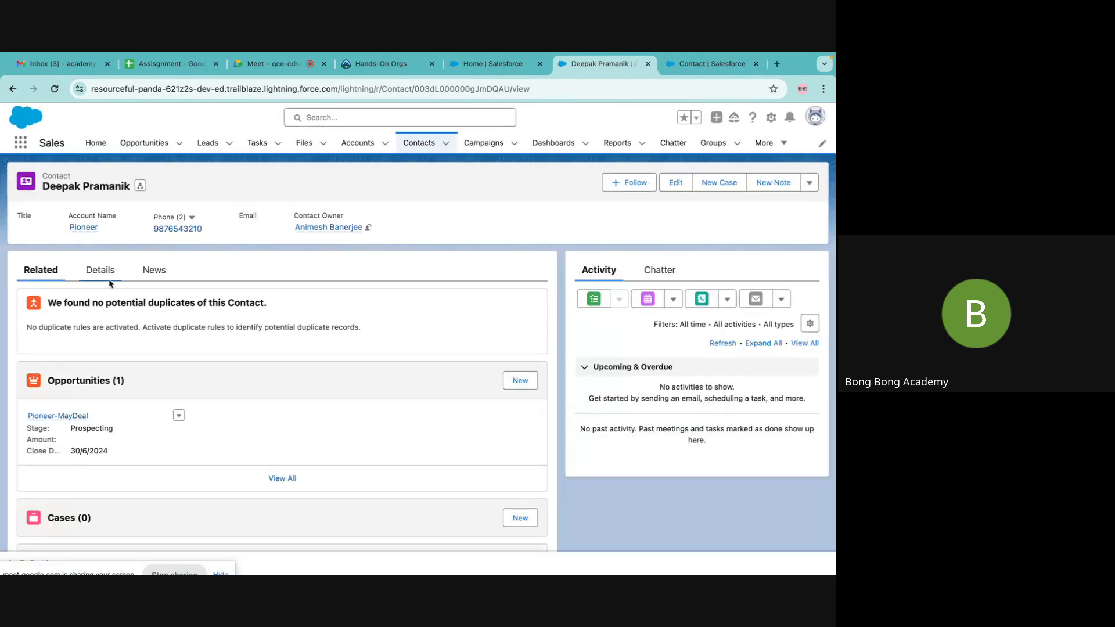
{"action": "scroll", "coordinate": [163, 417], "scroll_direction": "down", "scroll_amount": 5}
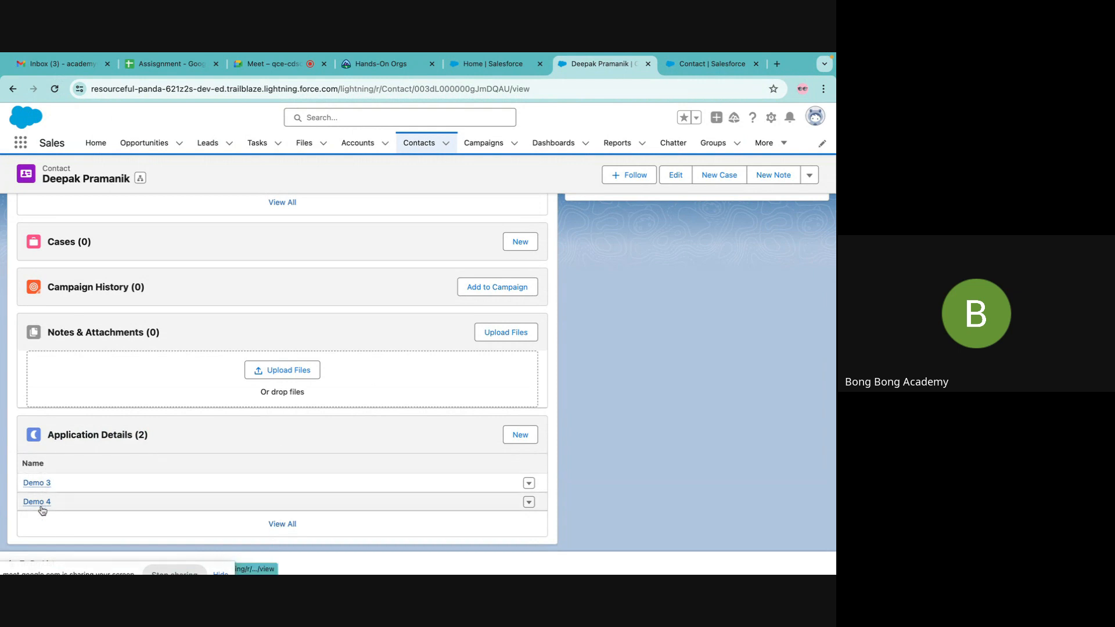
{"action": "left_click", "coordinate": [764, 143]}
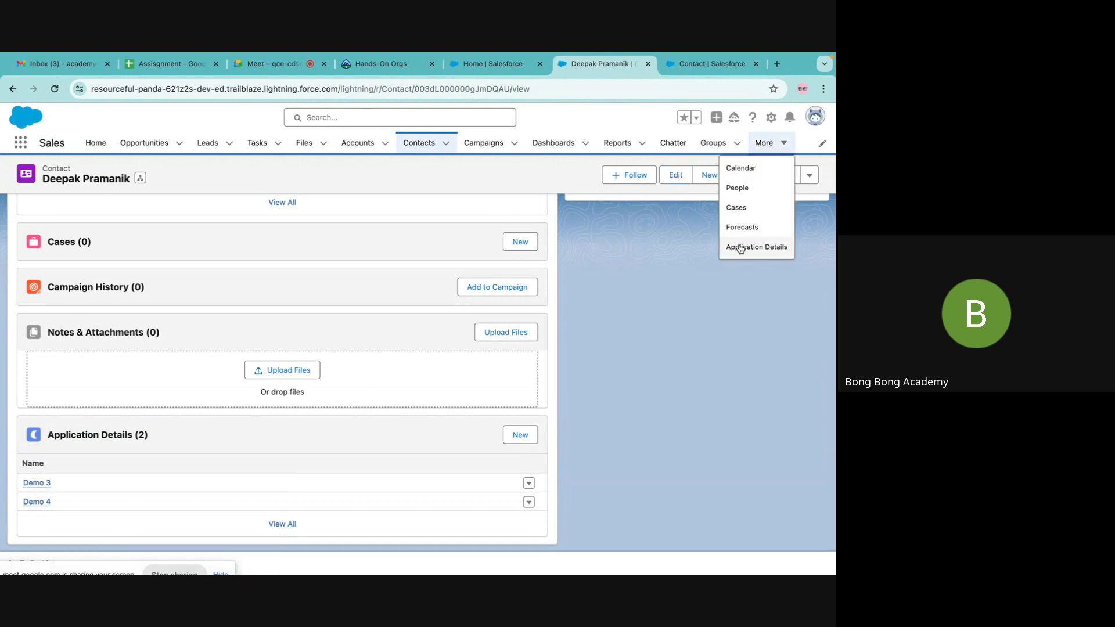
{"action": "left_click", "coordinate": [746, 247]}
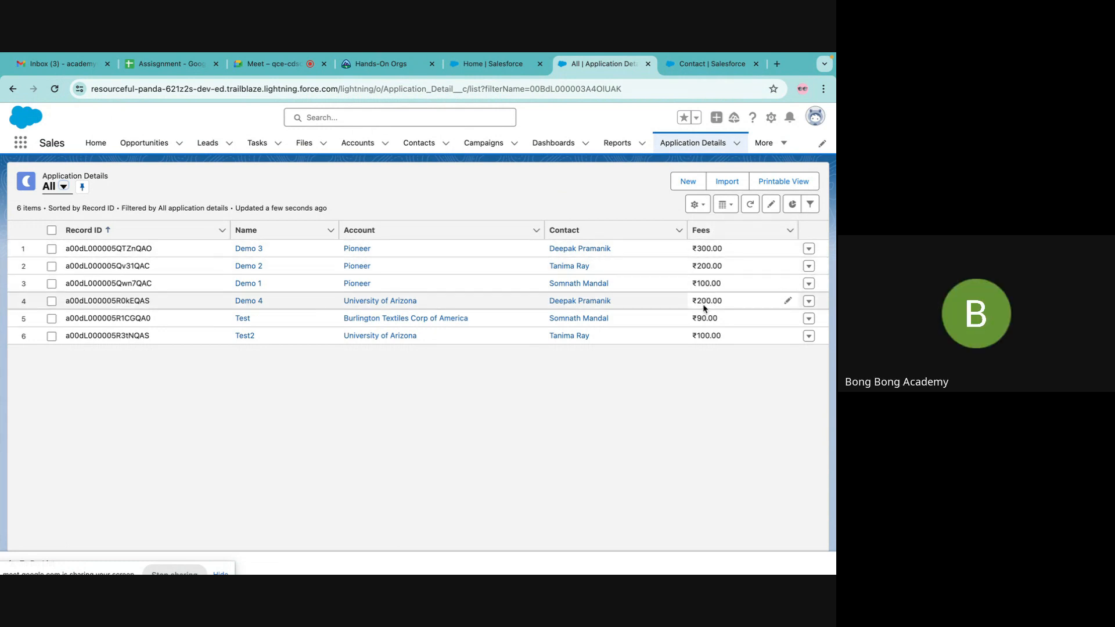
Open Demo 3's contact and check its Rollup value against the roll-up summary options of the field's definition in Setup
{"action": "left_click", "coordinate": [591, 251]}
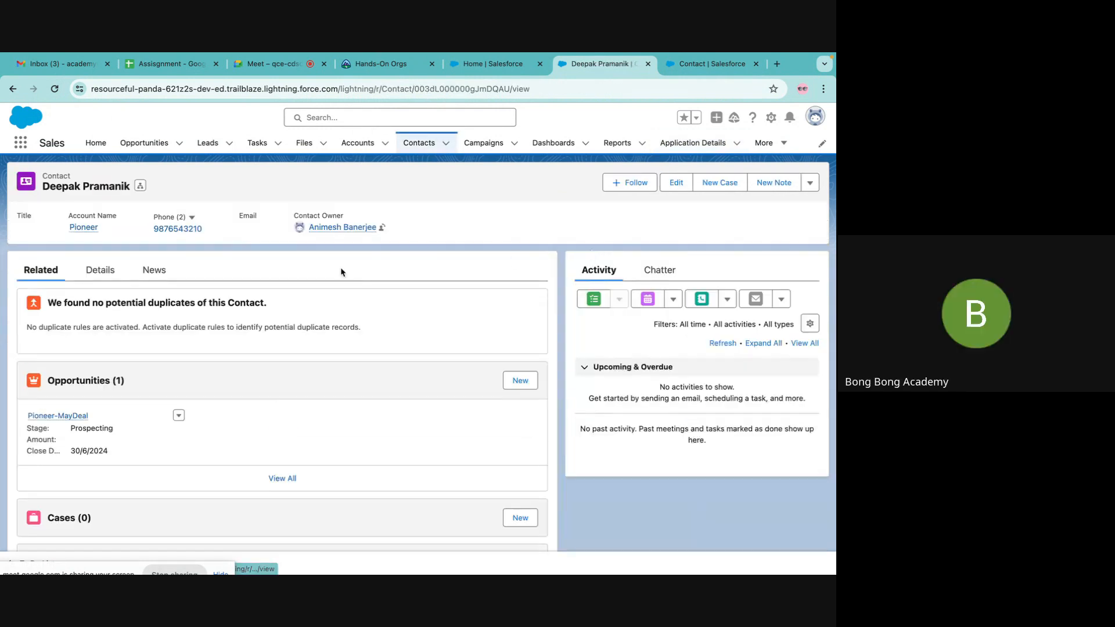
{"action": "left_click", "coordinate": [100, 271]}
{"action": "scroll", "coordinate": [116, 348], "scroll_direction": "down", "scroll_amount": 5}
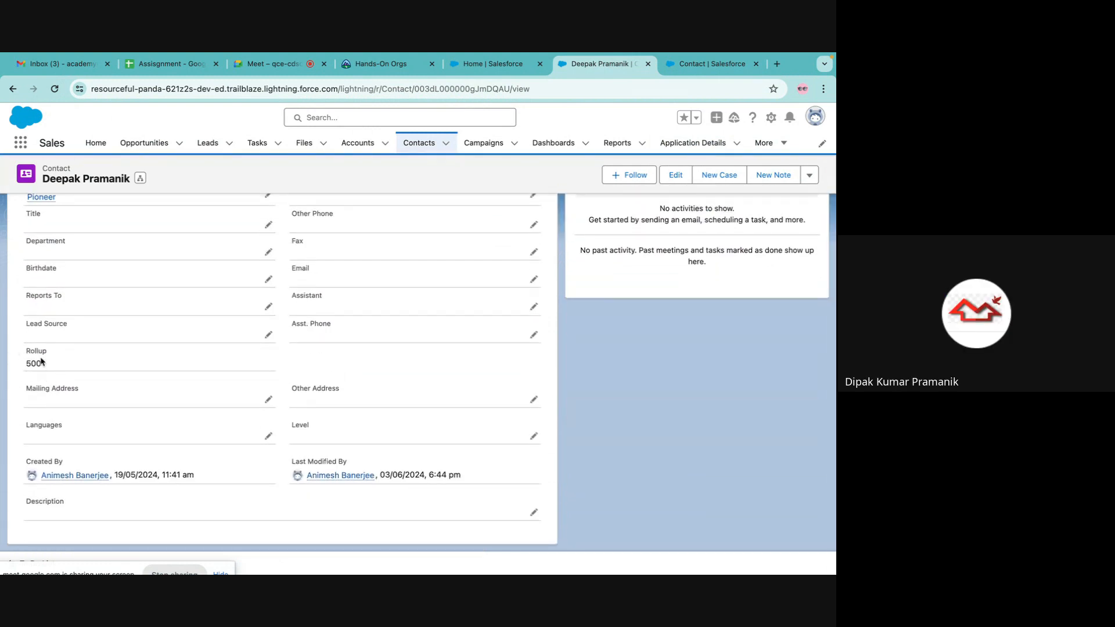
{"action": "left_click", "coordinate": [685, 71]}
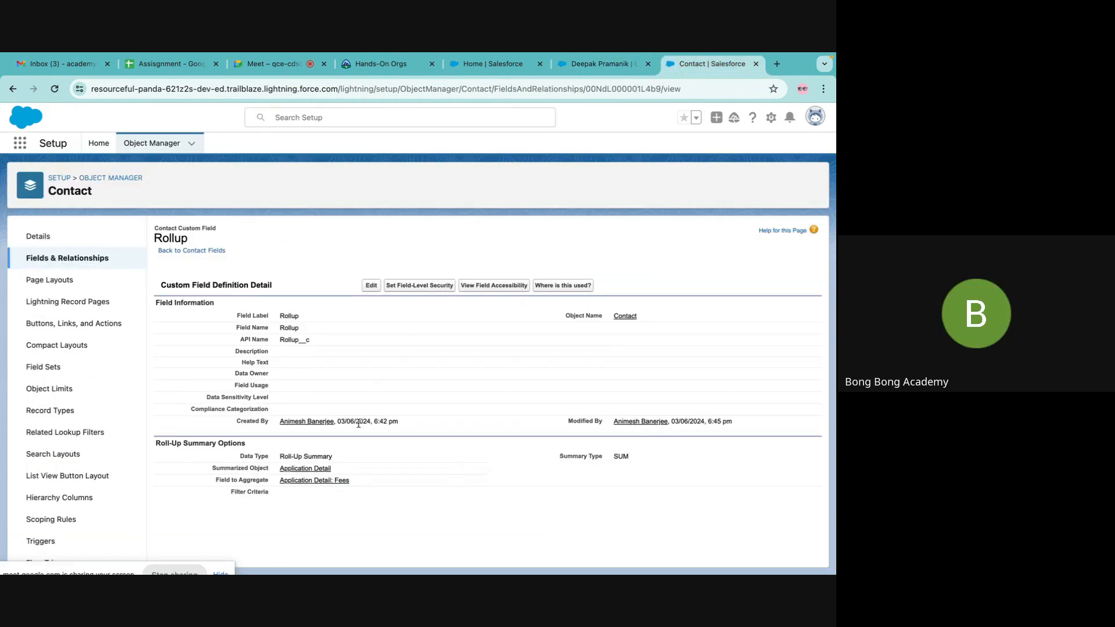
{"action": "left_click", "coordinate": [601, 64]}
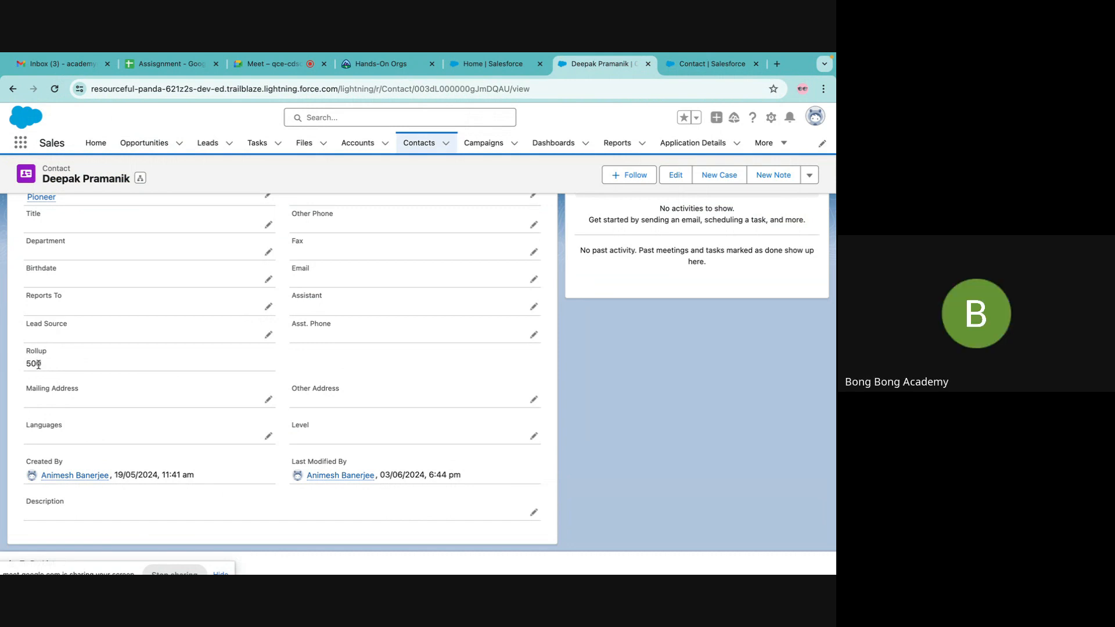
Review the contact's details and its related Application Details records
{"action": "scroll", "coordinate": [688, 388], "scroll_direction": "up", "scroll_amount": 3}
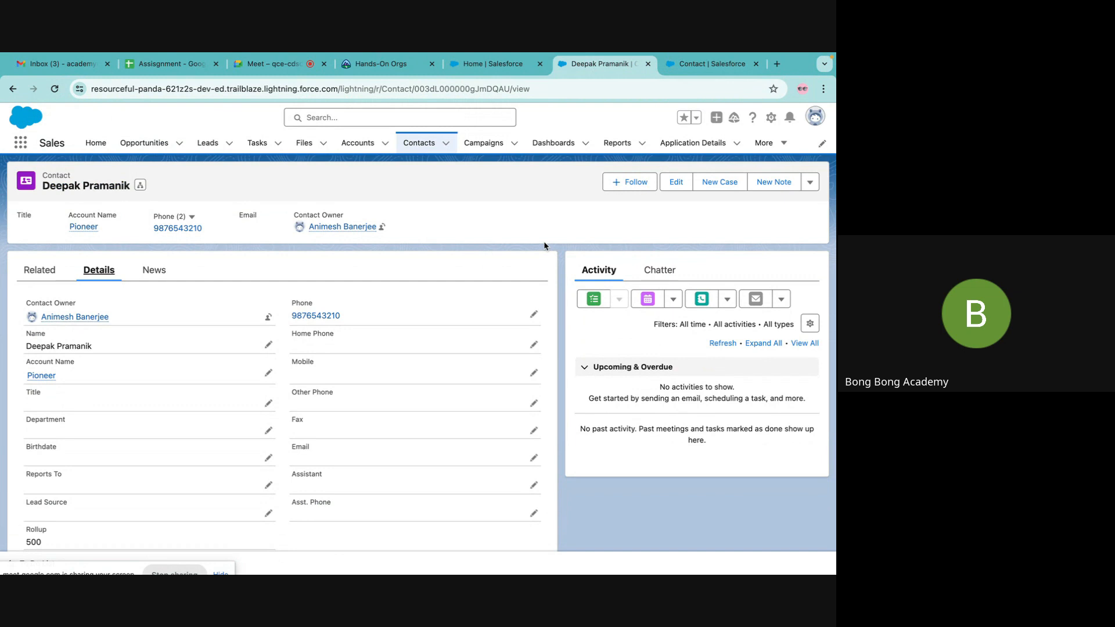
{"action": "scroll", "coordinate": [545, 246], "scroll_direction": "down", "scroll_amount": 3}
{"action": "scroll", "coordinate": [545, 245], "scroll_direction": "up", "scroll_amount": 3}
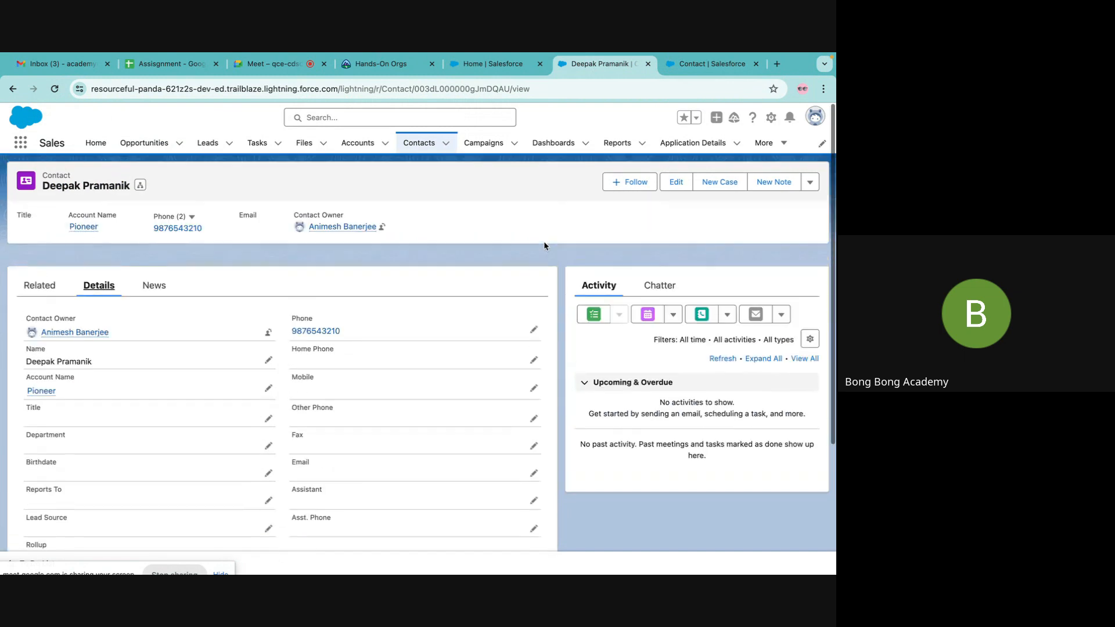
{"action": "left_click", "coordinate": [47, 283]}
{"action": "scroll", "coordinate": [203, 470], "scroll_direction": "down", "scroll_amount": 5}
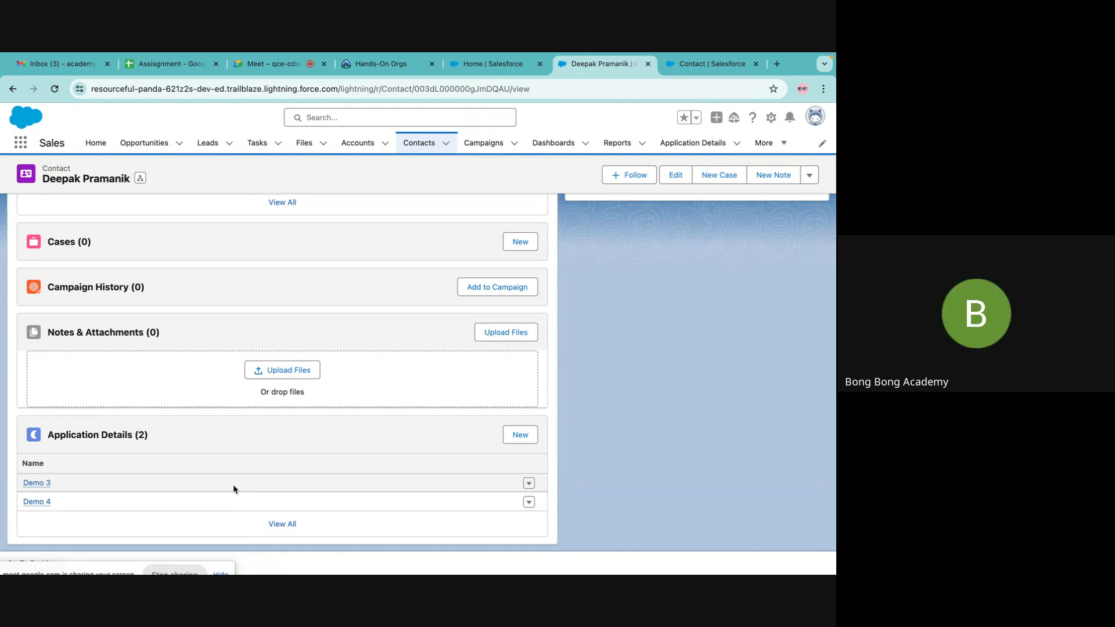
Return to the Rollup field's definition in Setup and change its field label to Rollup Sum
{"action": "left_click", "coordinate": [505, 66]}
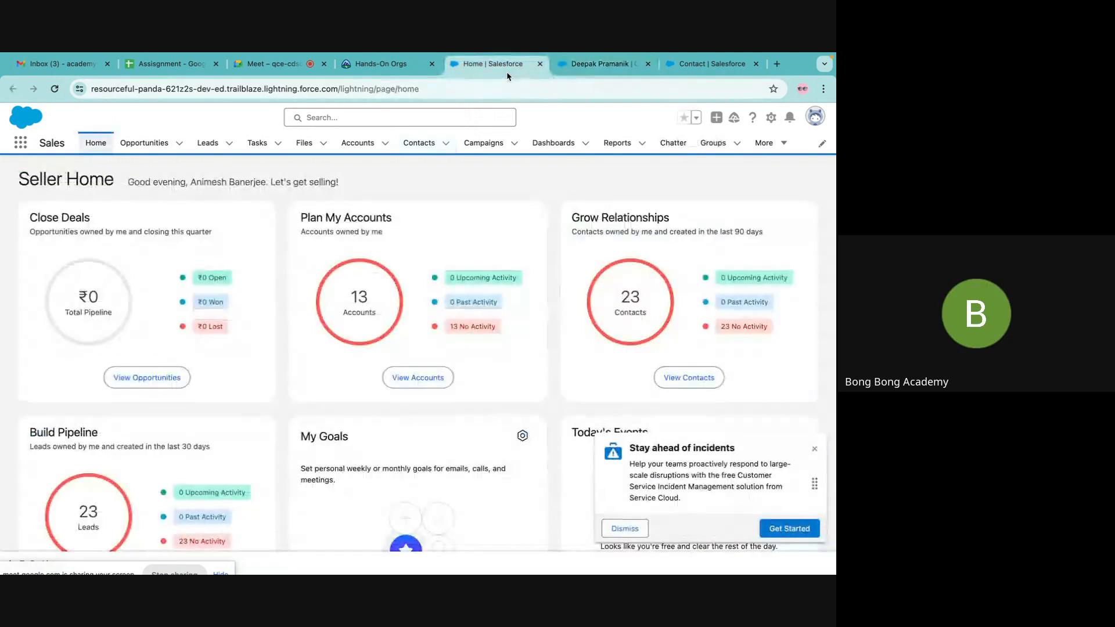
{"action": "left_click", "coordinate": [604, 65]}
{"action": "left_click", "coordinate": [698, 66]}
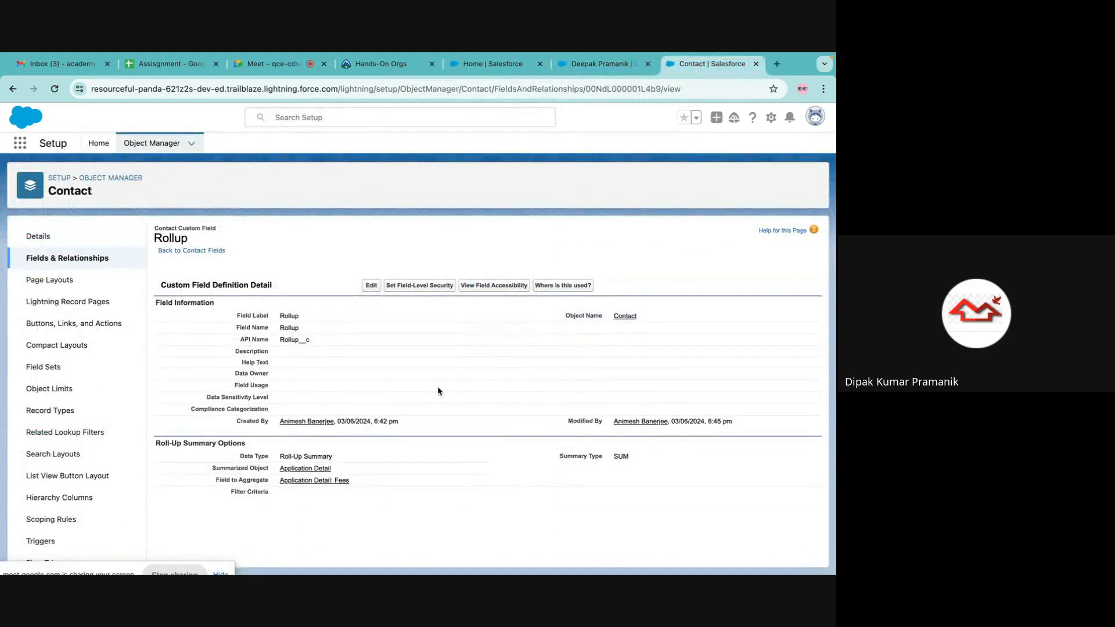
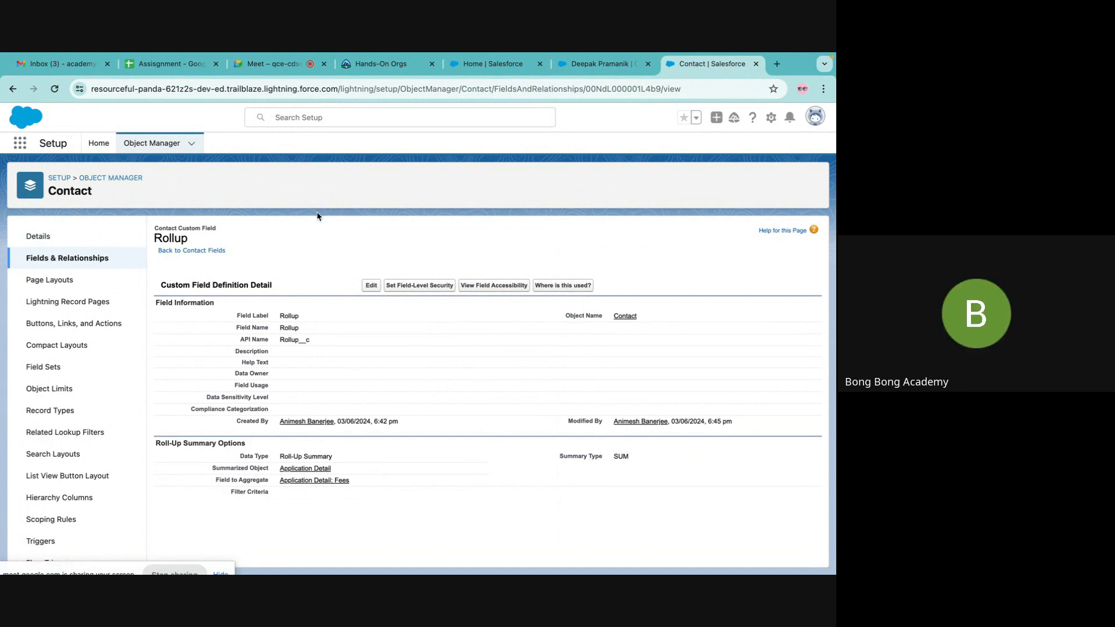
{"action": "left_click", "coordinate": [371, 286]}
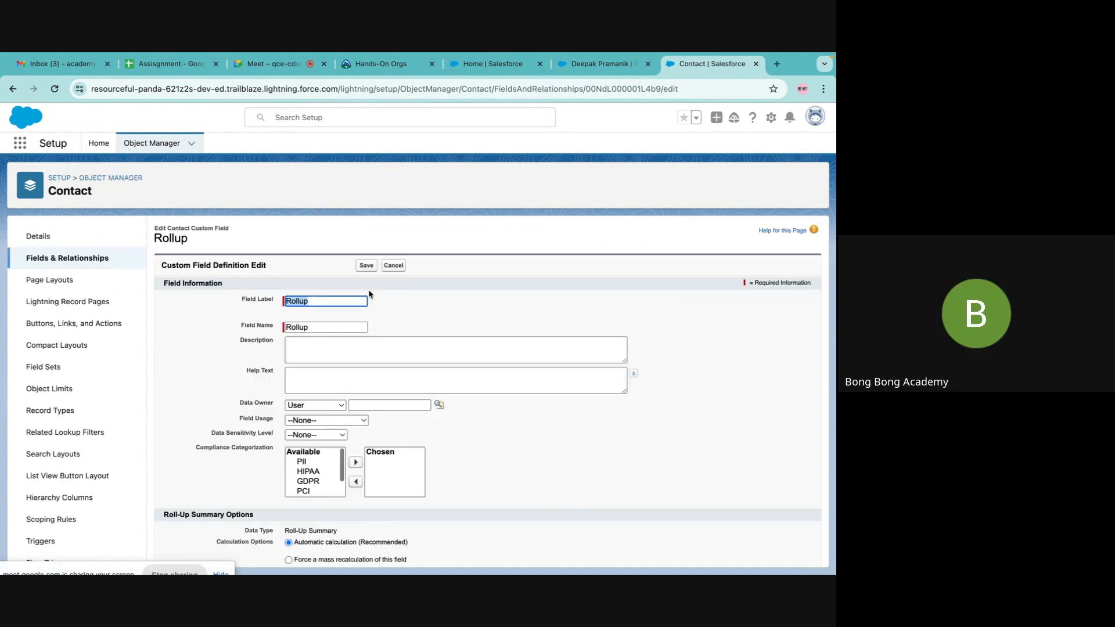
{"action": "left_click", "coordinate": [333, 300]}
{"action": "type", "text": "Count"}
{"action": "double_click", "coordinate": [319, 302]}
{"action": "type", "text": "Sum"}
Change the field name to Rollup_Sum, accept the rename warnings and save the field
{"action": "left_click", "coordinate": [331, 323]}
{"action": "left_click", "coordinate": [523, 176]}
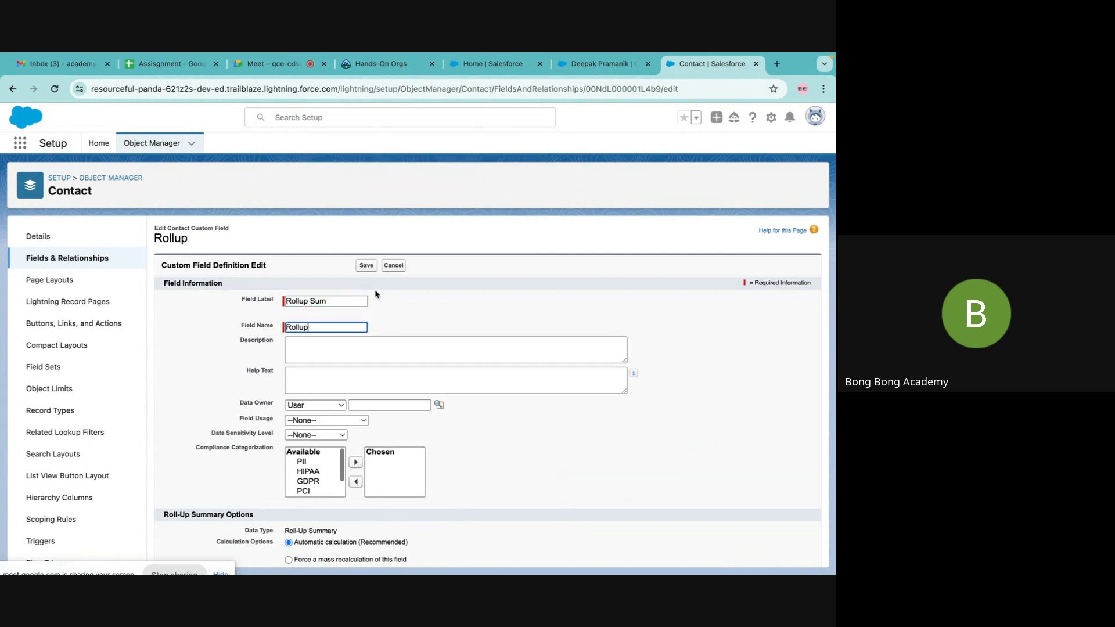
{"action": "type", "text": "Su"}
{"action": "key", "text": "BackSpace"}
{"action": "key", "text": "BackSpace"}
{"action": "key", "text": "BackSpace"}
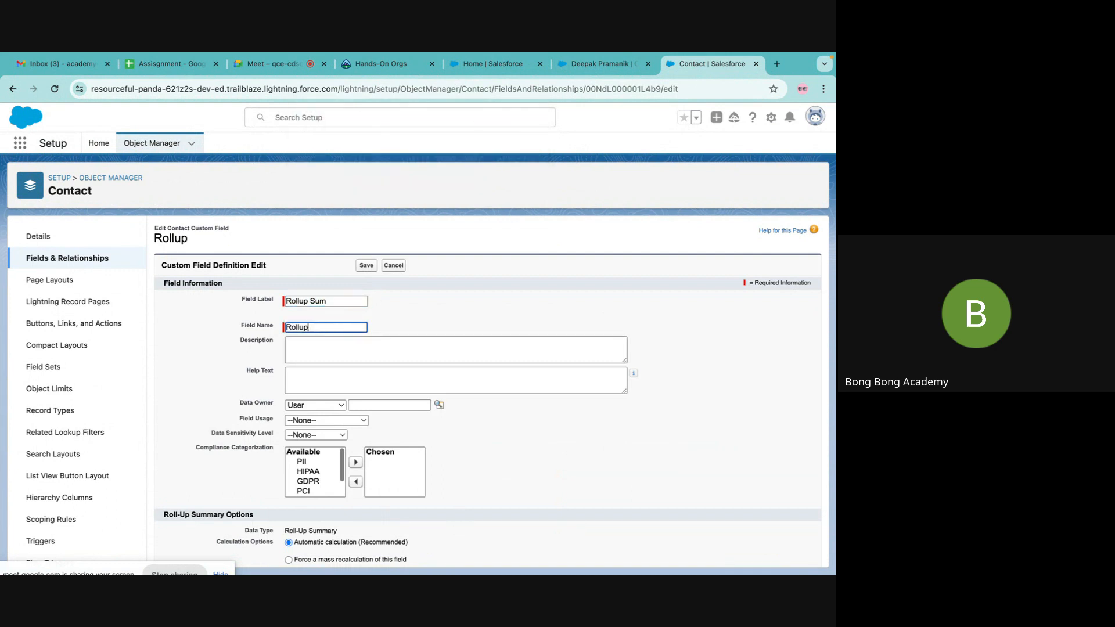
{"action": "type", "text": "_Sum"}
{"action": "scroll", "coordinate": [479, 344], "scroll_direction": "down", "scroll_amount": 4}
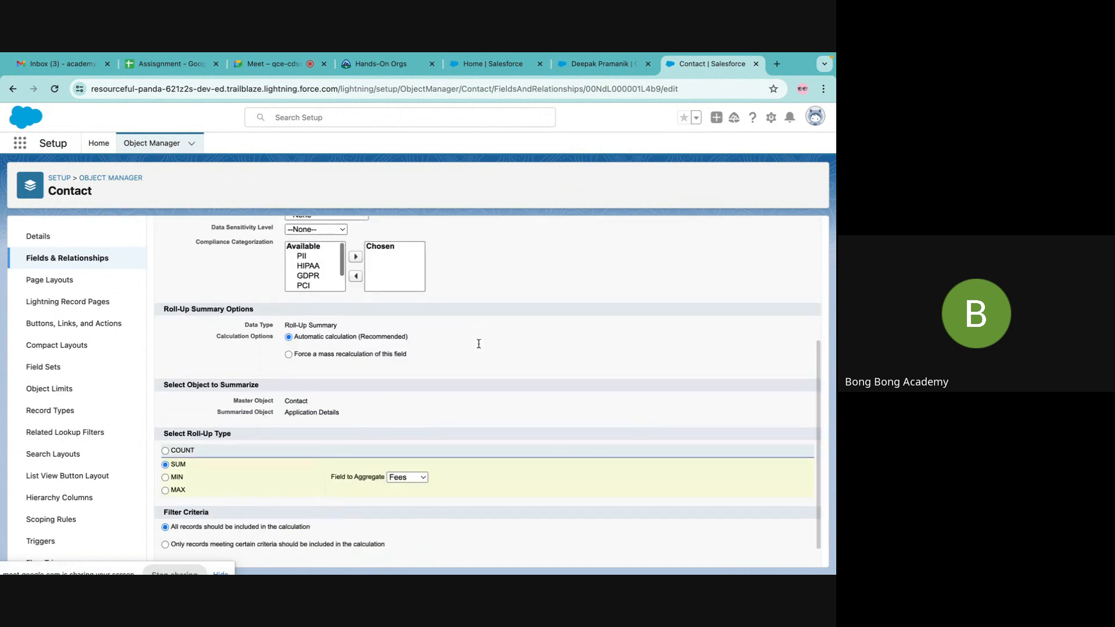
{"action": "scroll", "coordinate": [480, 343], "scroll_direction": "down", "scroll_amount": 1}
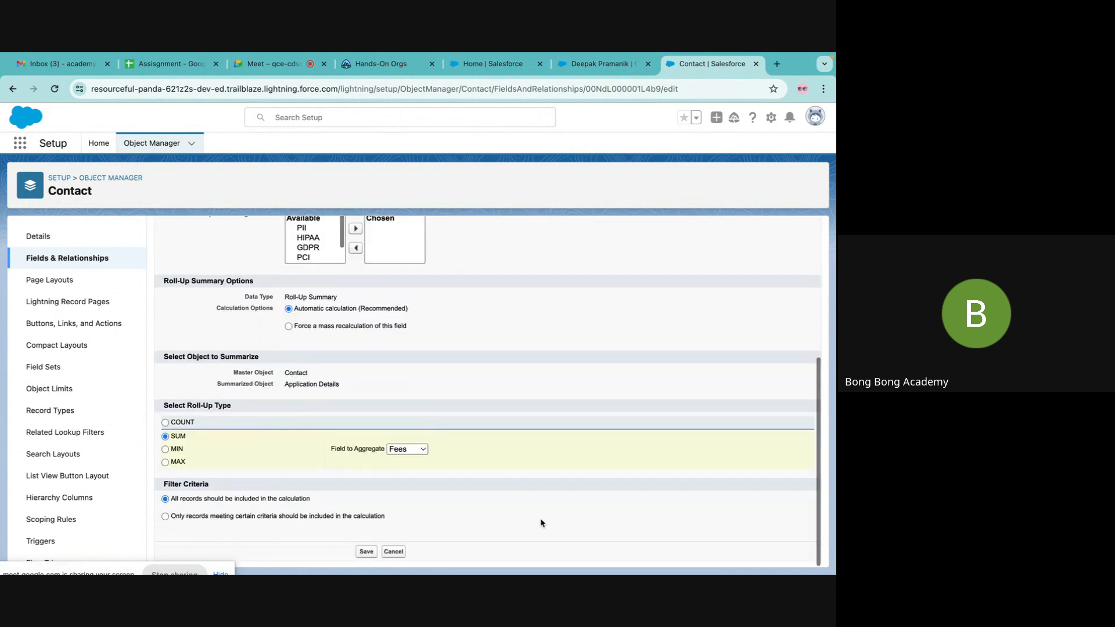
{"action": "left_click", "coordinate": [365, 555]}
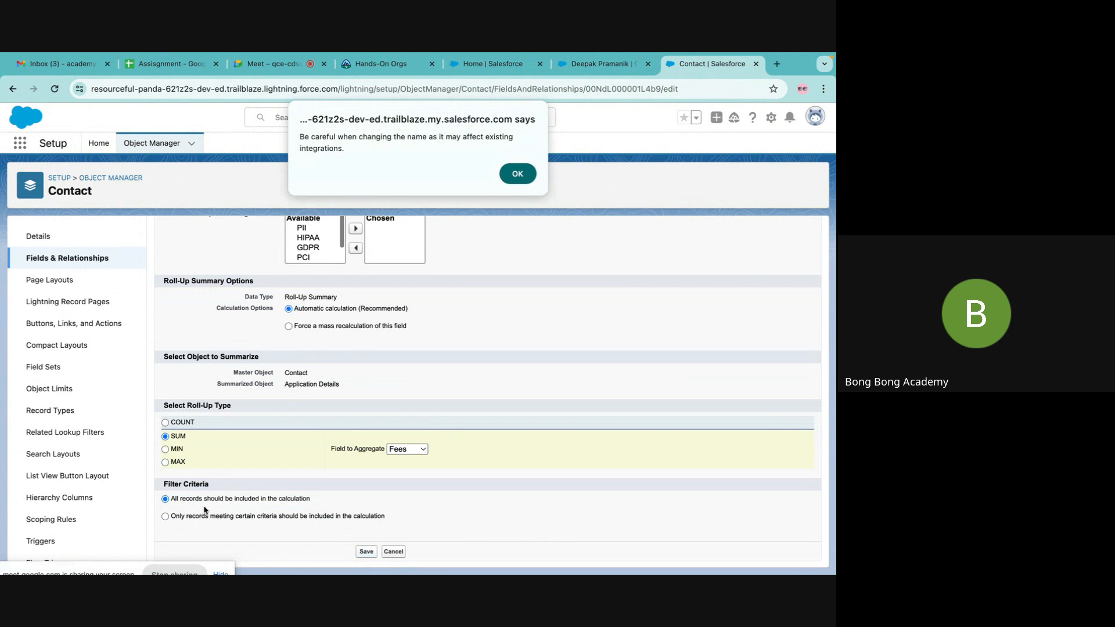
{"action": "left_click", "coordinate": [516, 173]}
{"action": "left_click", "coordinate": [366, 551]}
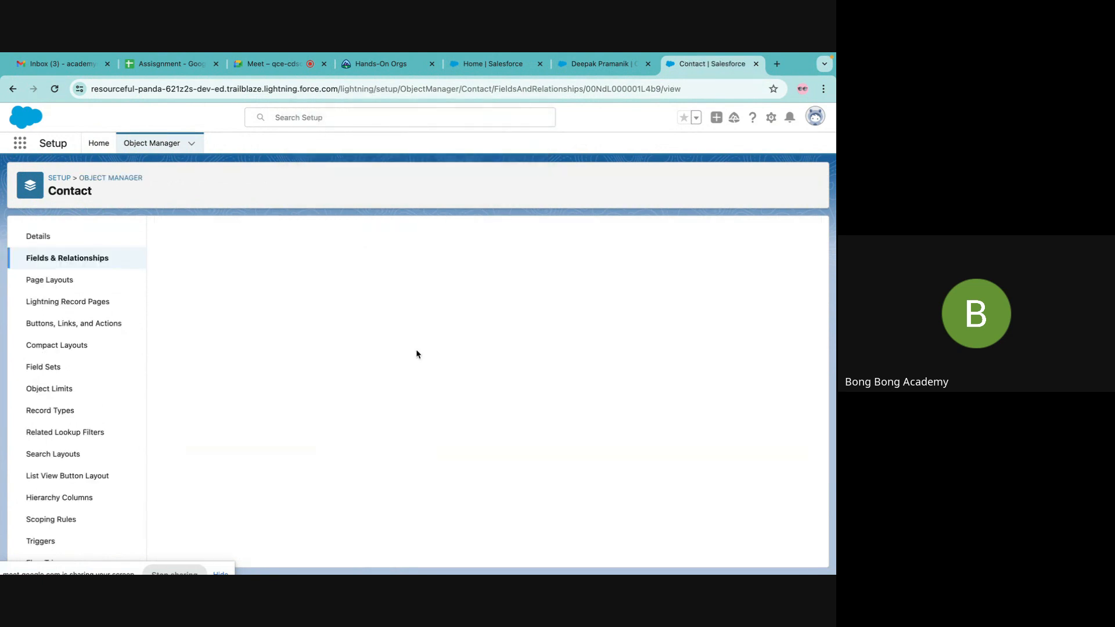
Start a new custom field on Contact with the Roll-Up Summary data type
{"action": "left_click", "coordinate": [98, 259]}
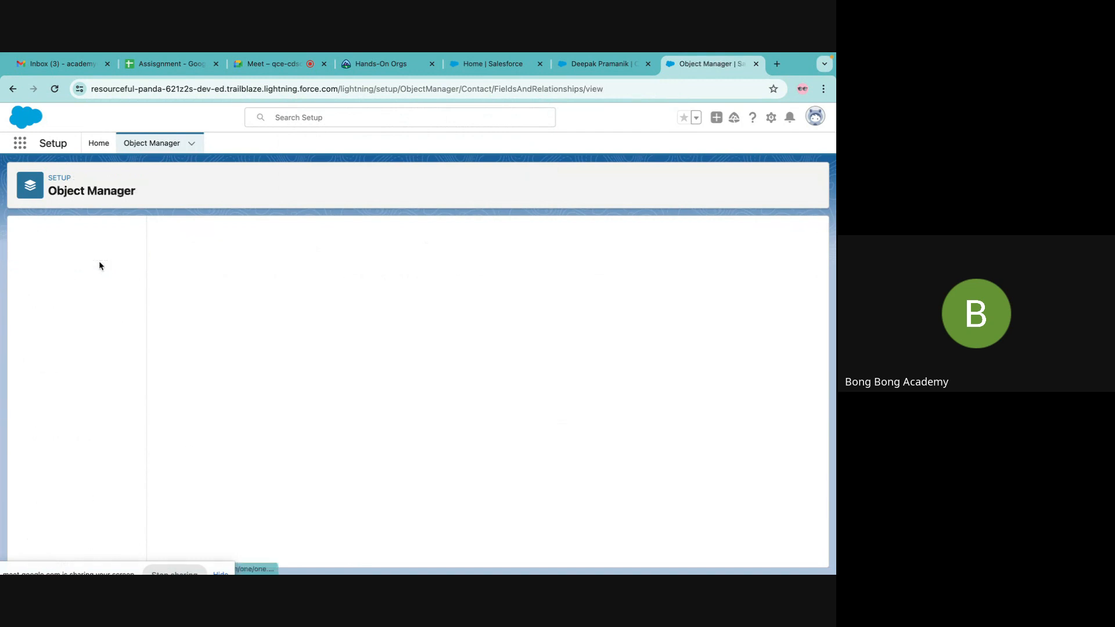
{"action": "left_click", "coordinate": [558, 236]}
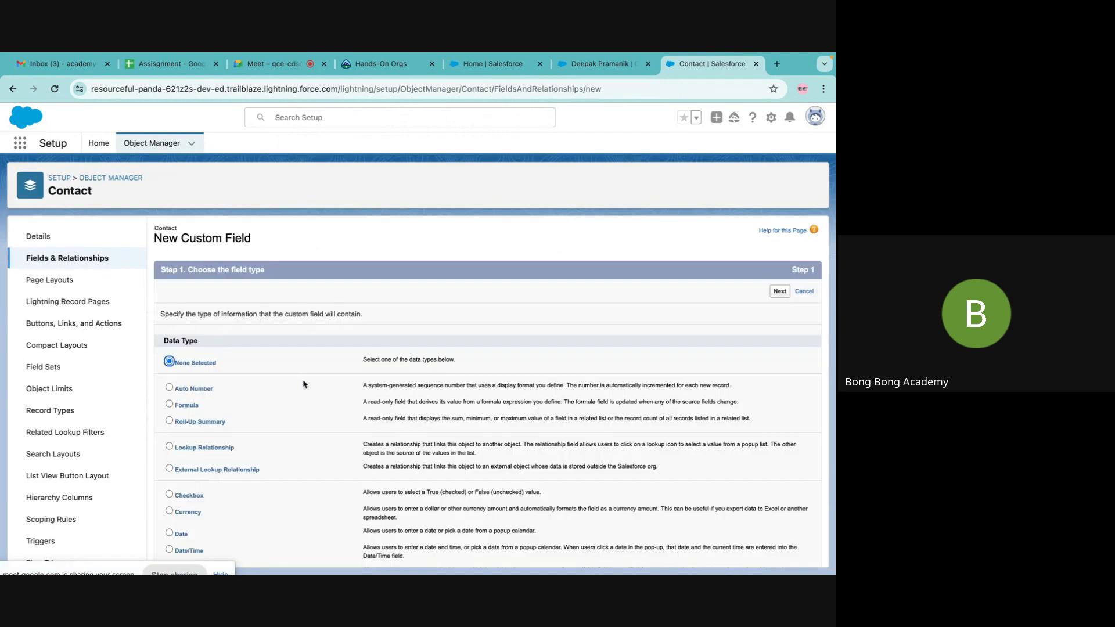
{"action": "scroll", "coordinate": [301, 384], "scroll_direction": "down", "scroll_amount": 2}
{"action": "left_click", "coordinate": [216, 376]}
{"action": "scroll", "coordinate": [347, 371], "scroll_direction": "down", "scroll_amount": 5}
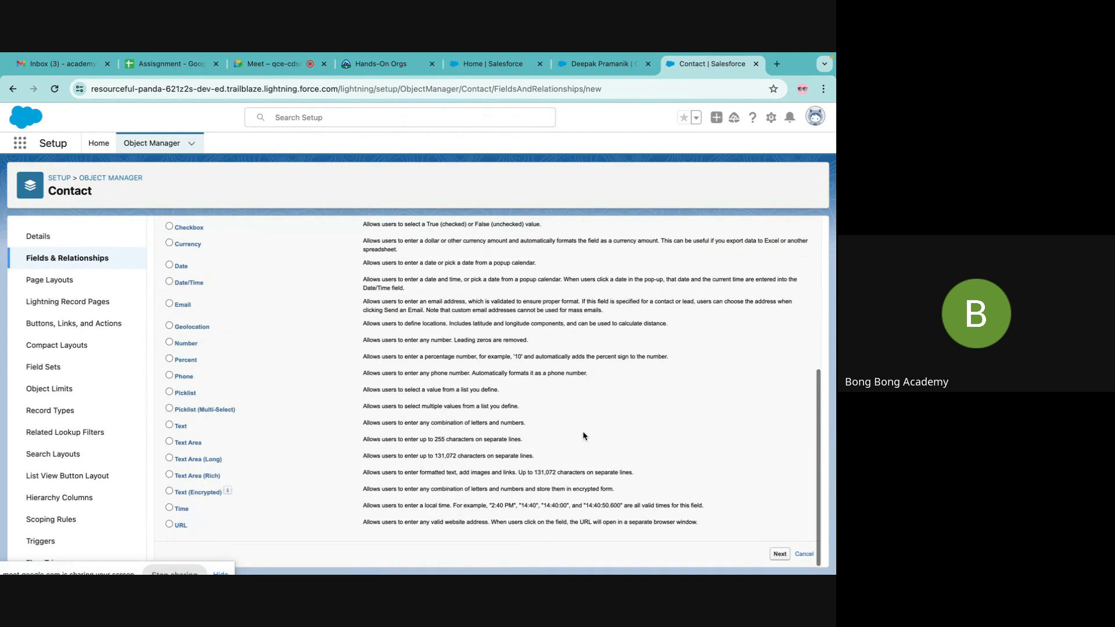
{"action": "left_click", "coordinate": [779, 554]}
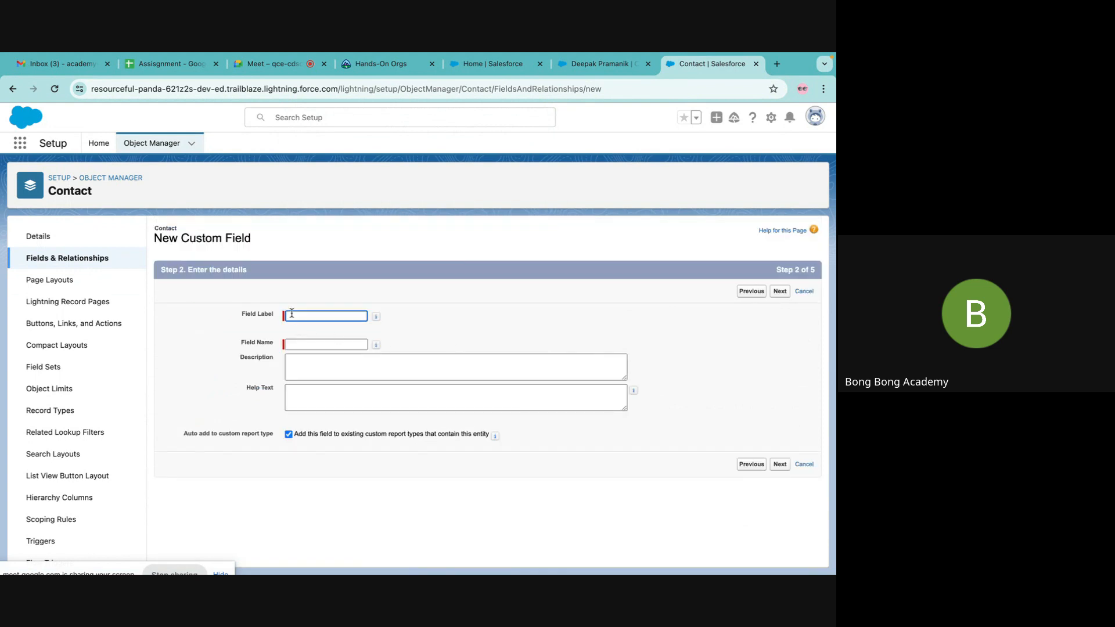
Label the new field Rollup Count and continue to the summary calculation settings
{"action": "left_click", "coordinate": [292, 314]}
{"action": "type", "text": "Rollup Count"}
{"action": "left_click", "coordinate": [291, 363]}
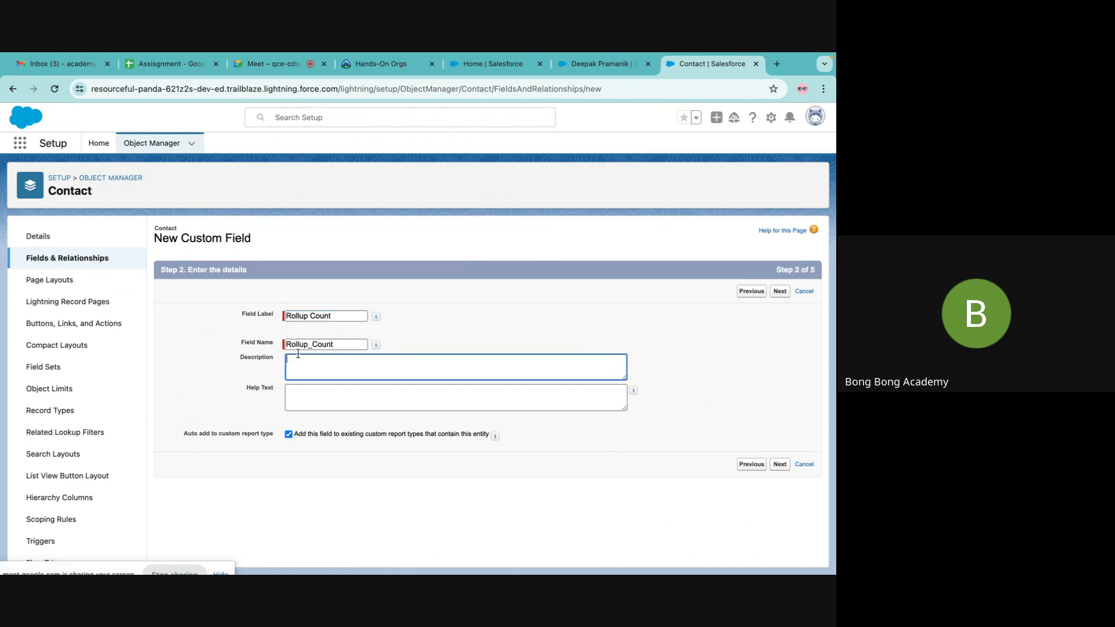
{"action": "left_click", "coordinate": [781, 464]}
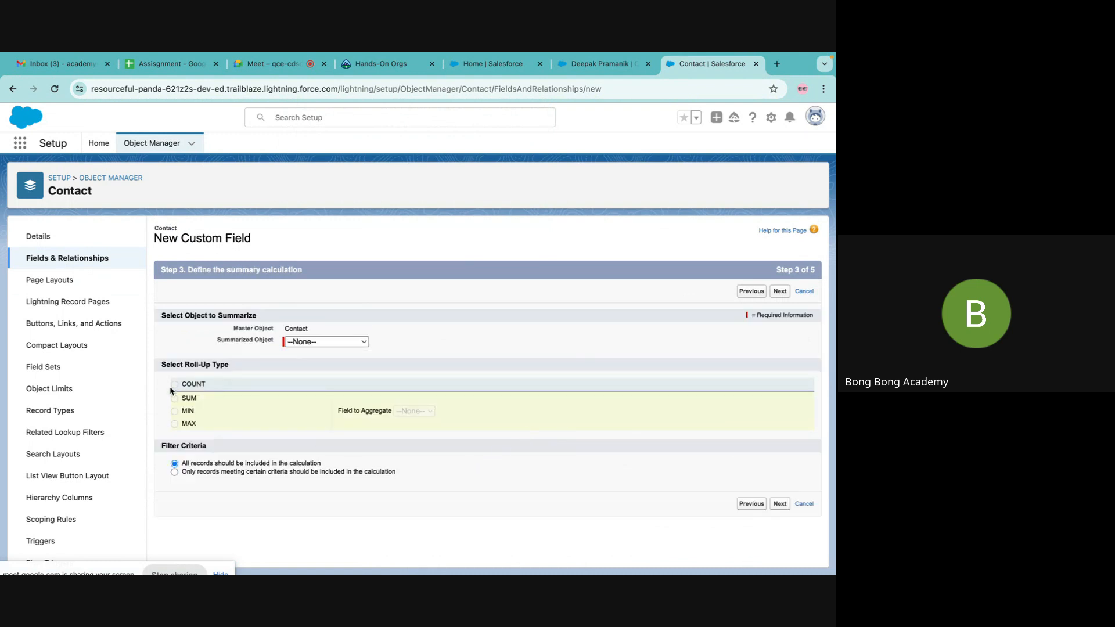
Summarize Application Details with the COUNT roll-up type over all records and continue to field-level security
{"action": "left_click", "coordinate": [321, 341]}
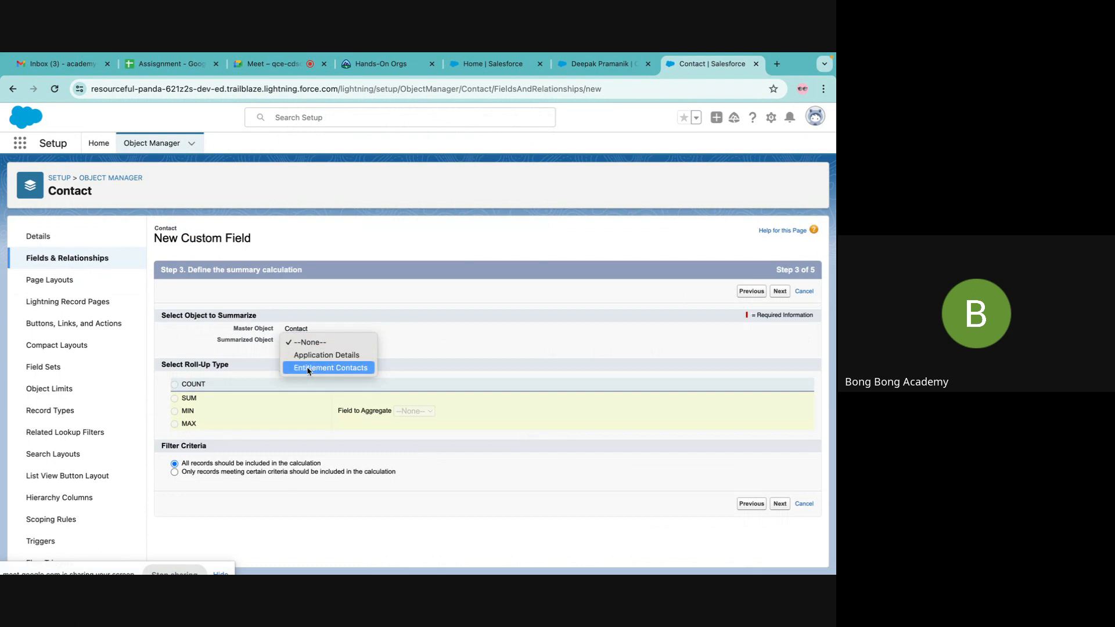
{"action": "left_click", "coordinate": [327, 355]}
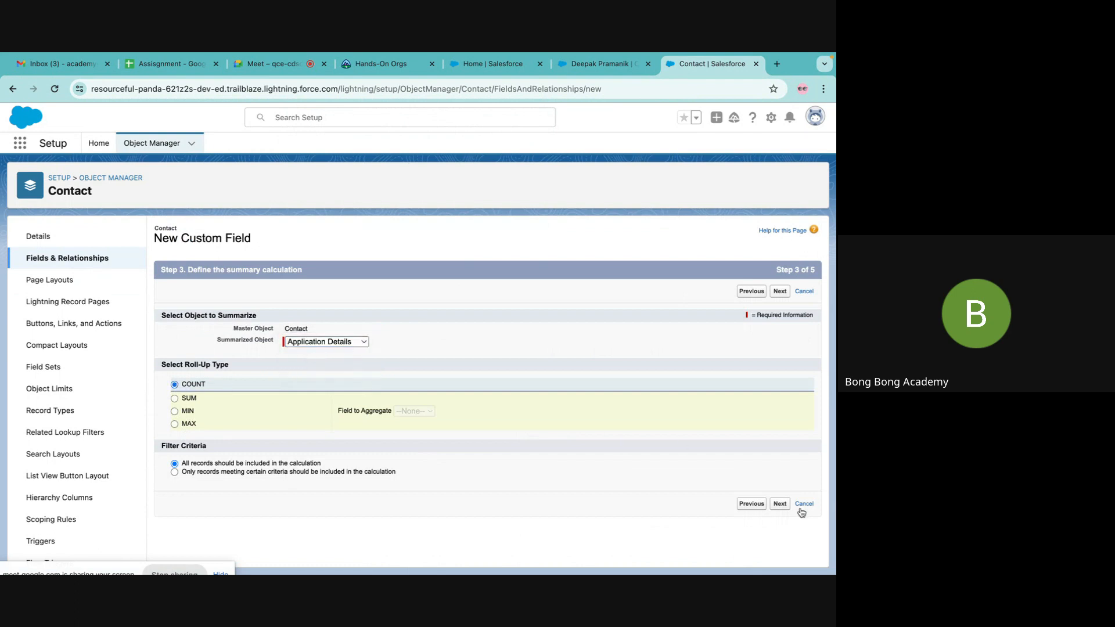
{"action": "left_click", "coordinate": [780, 504]}
Make Rollup Count visible to all profiles and save it with all Contact page layouts included
{"action": "left_click", "coordinate": [626, 391]}
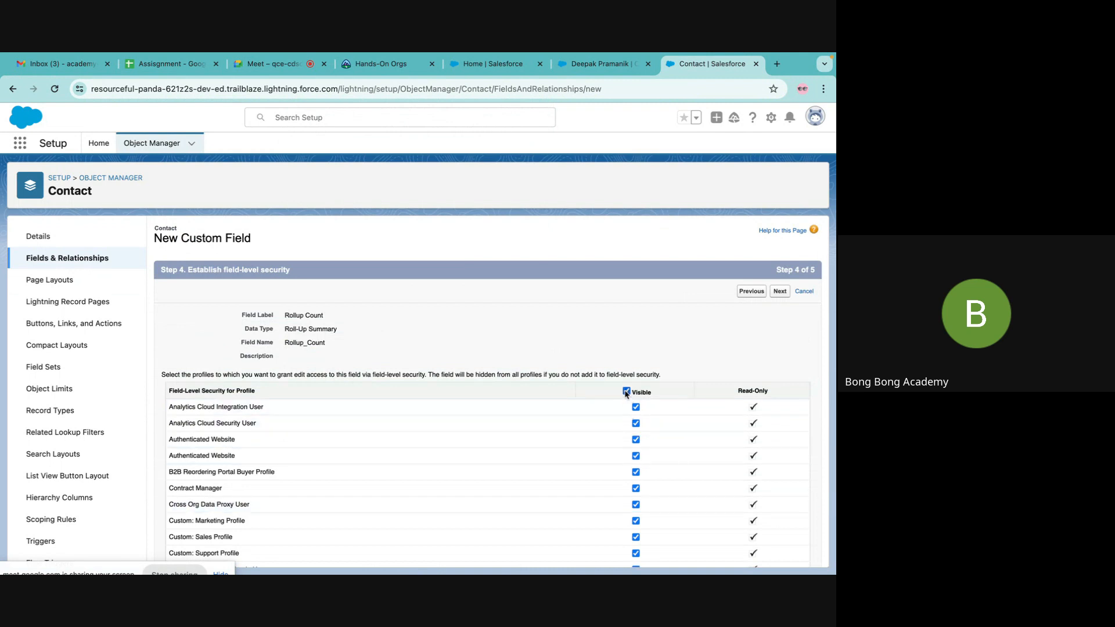
{"action": "left_click", "coordinate": [778, 296]}
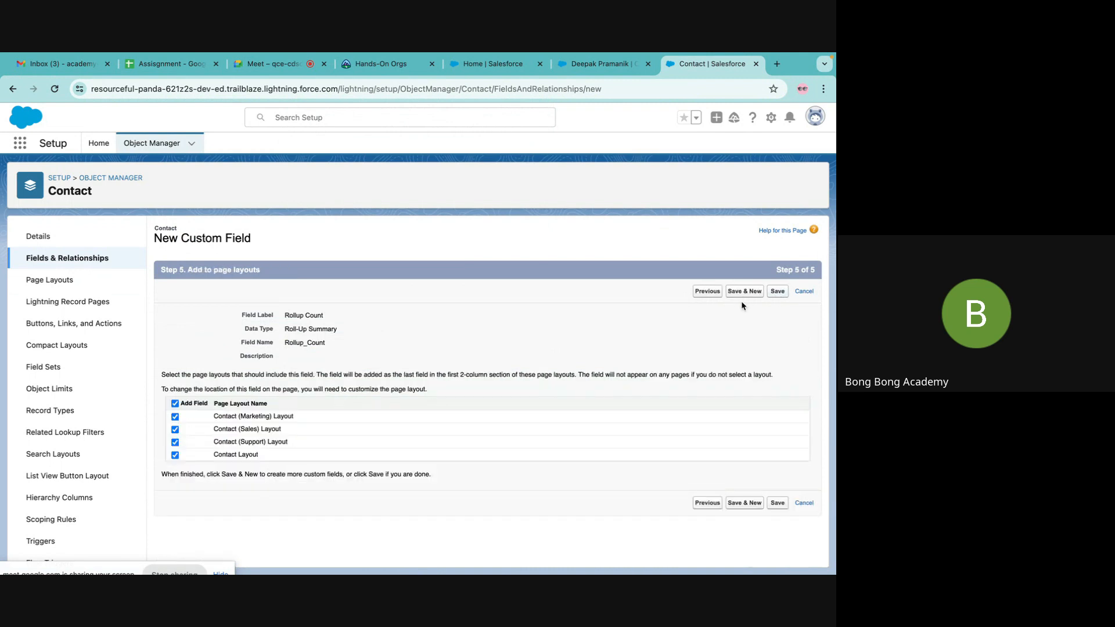
{"action": "left_click", "coordinate": [778, 292]}
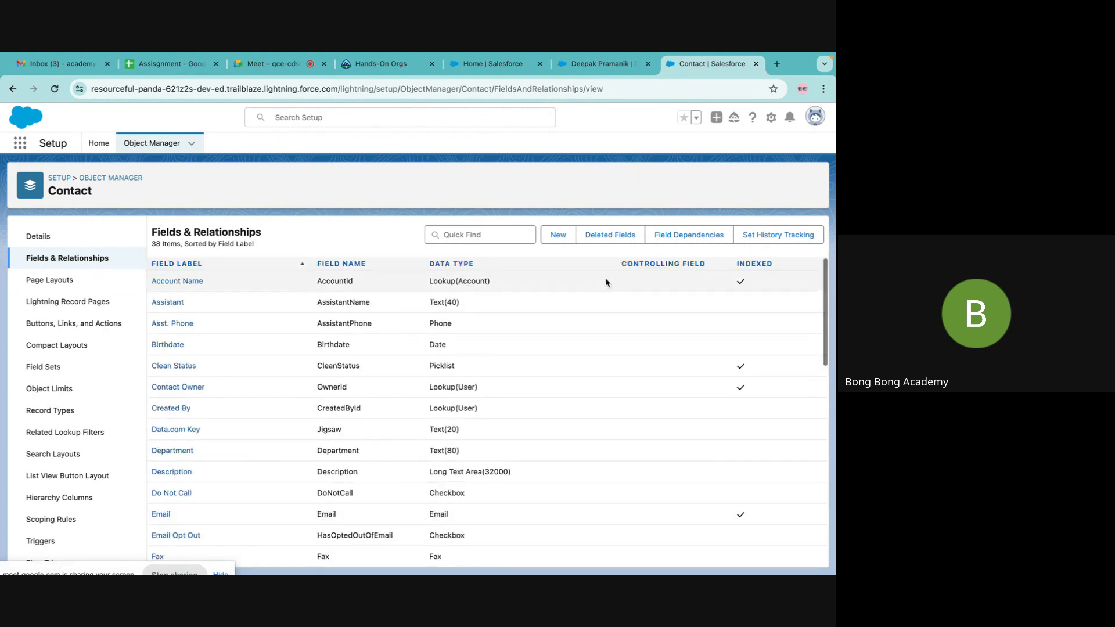
Start another new custom field on Contact with the Formula data type
{"action": "left_click", "coordinate": [559, 235]}
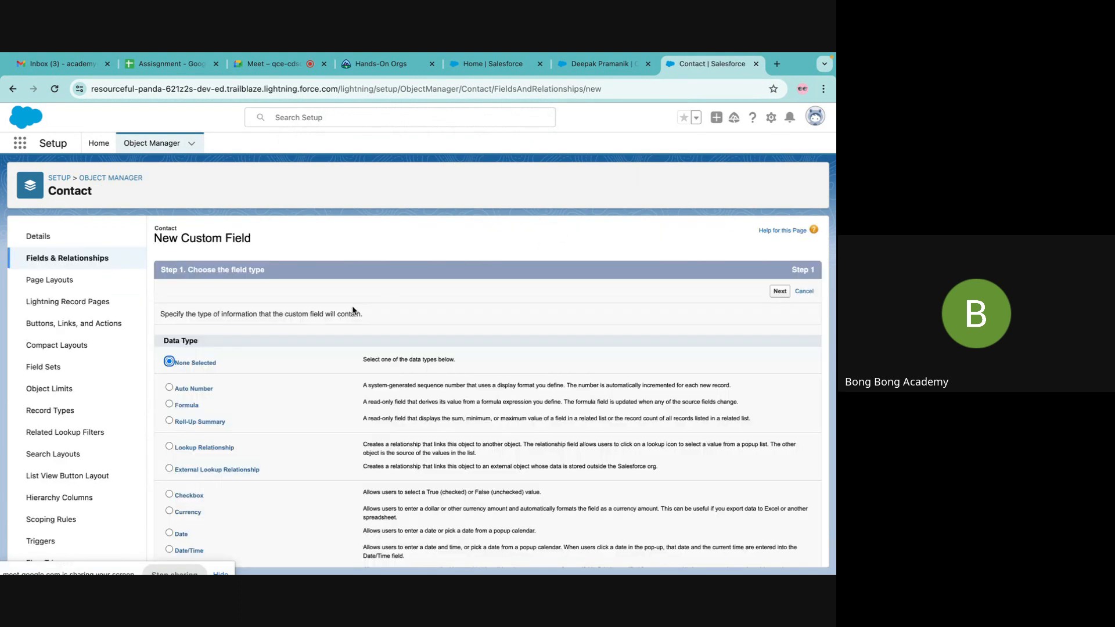
{"action": "left_click", "coordinate": [175, 406]}
{"action": "scroll", "coordinate": [395, 399], "scroll_direction": "down", "scroll_amount": 2}
{"action": "scroll", "coordinate": [394, 399], "scroll_direction": "down", "scroll_amount": 5}
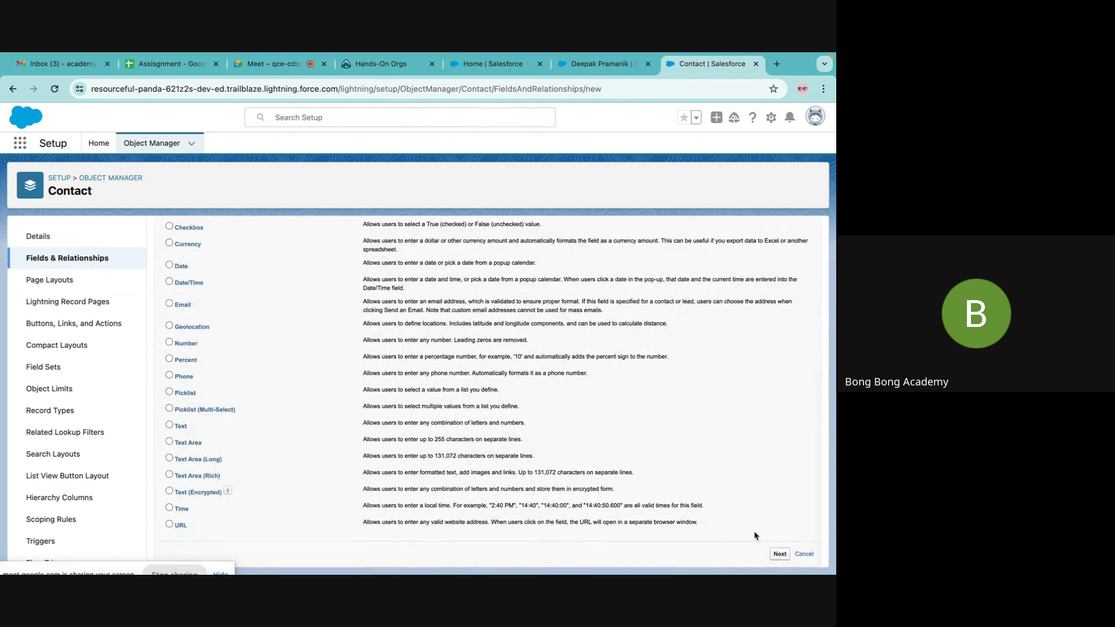
{"action": "left_click", "coordinate": [776, 555]}
Label the formula field Average Fee, set its return type to Number and continue to the formula editor
{"action": "left_click", "coordinate": [313, 315]}
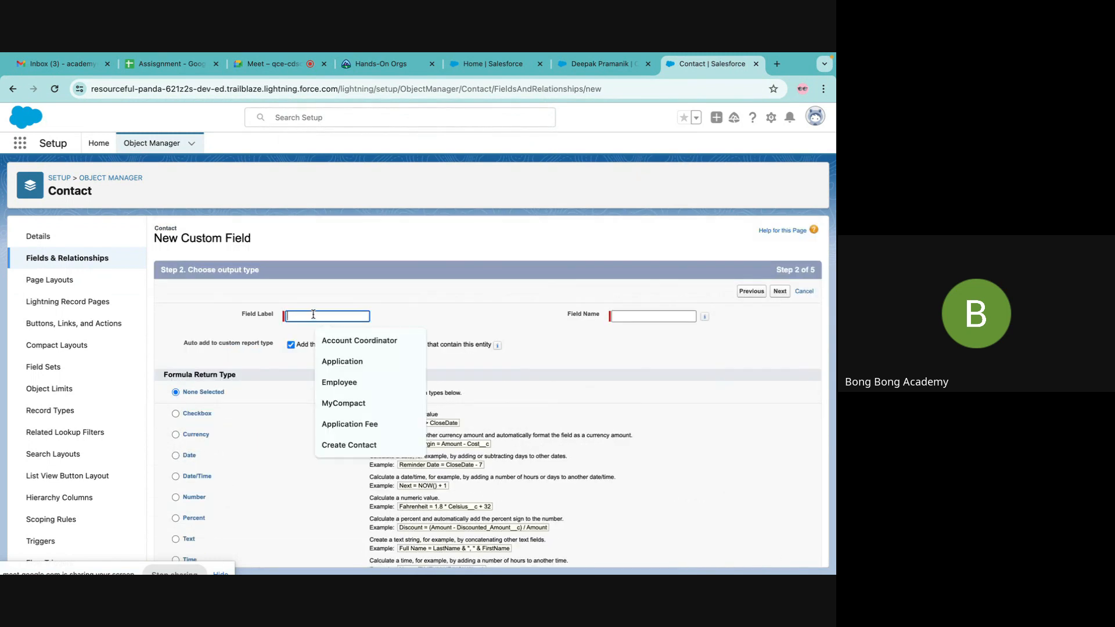
{"action": "type", "text": "A"}
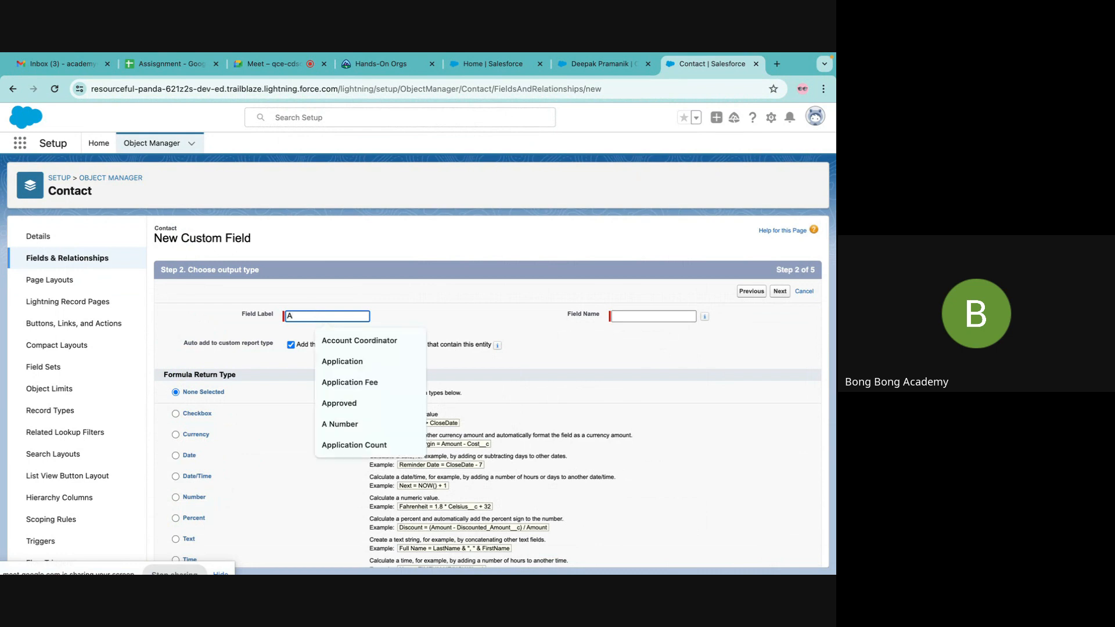
{"action": "type", "text": "verage Fee"}
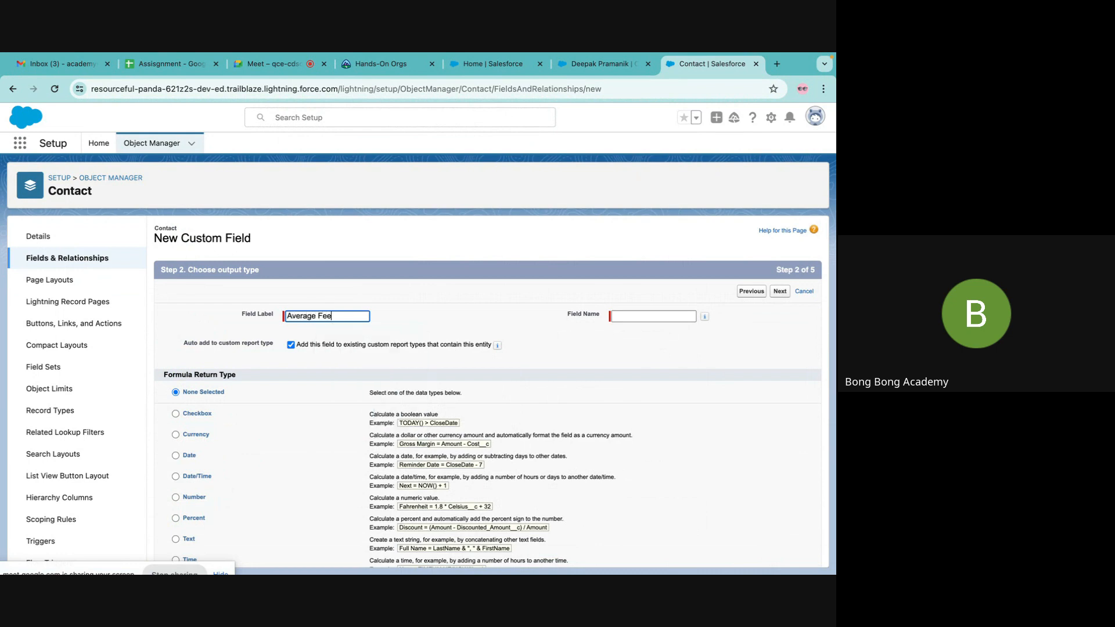
{"action": "key", "text": "Tab"}
{"action": "scroll", "coordinate": [212, 412], "scroll_direction": "down", "scroll_amount": 2}
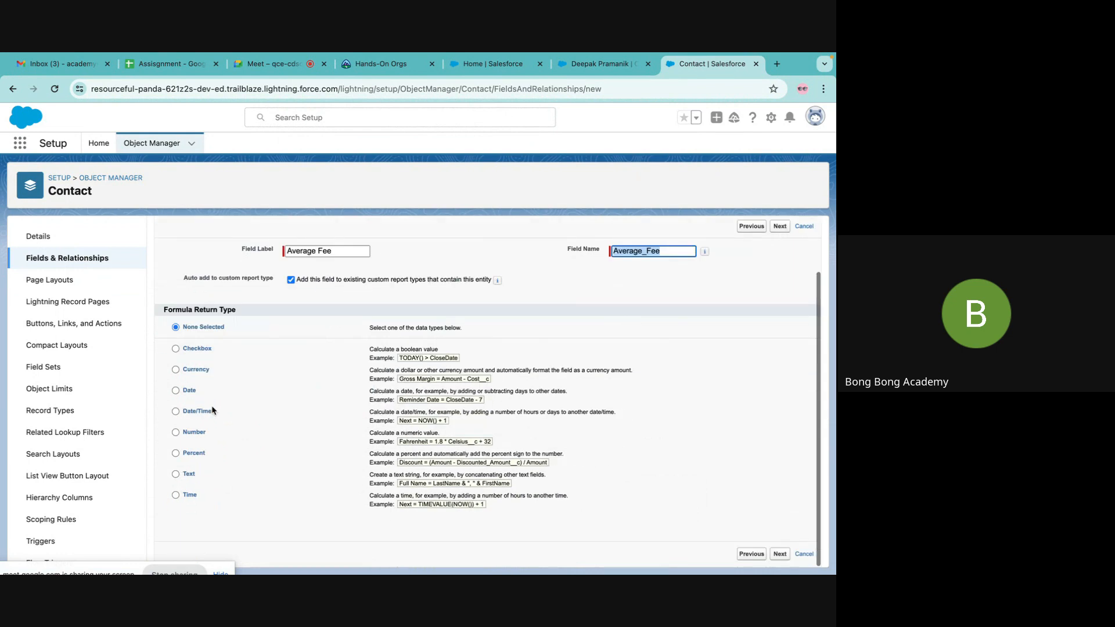
{"action": "left_click", "coordinate": [175, 431]}
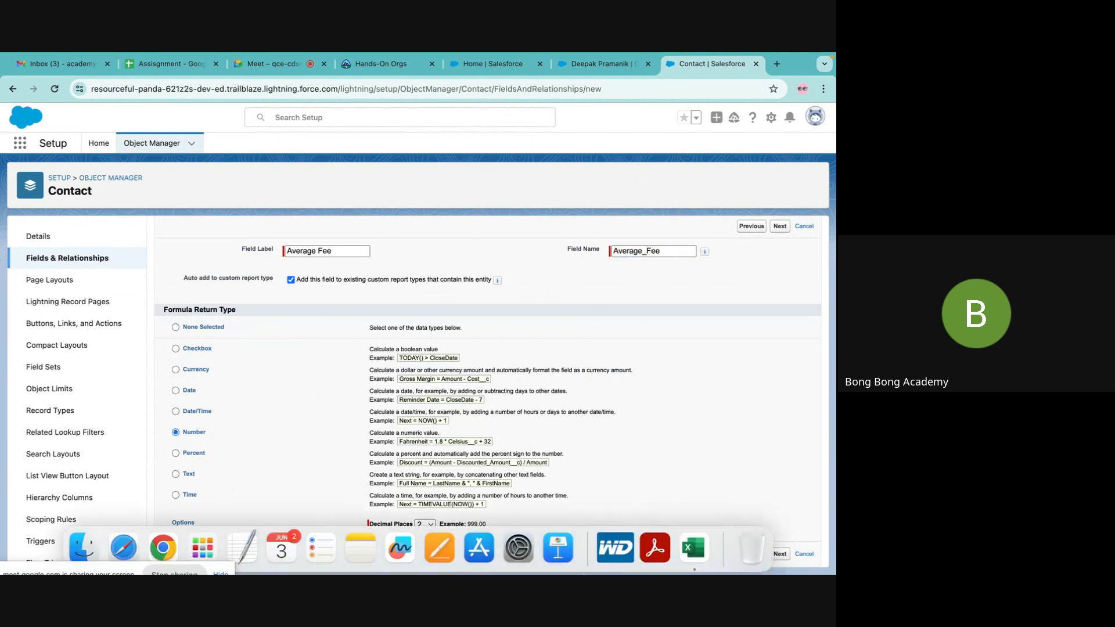
{"action": "left_click", "coordinate": [780, 553]}
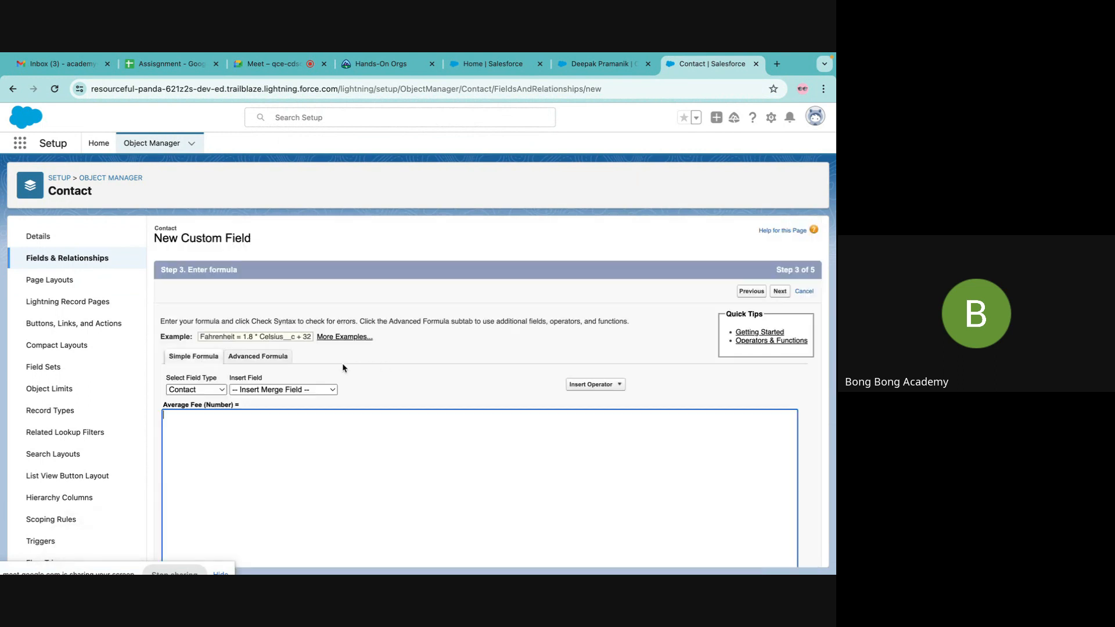
Build the Average Fee formula Rollup_Sum__c / Rollup_Count__c from the Contact merge fields
{"action": "scroll", "coordinate": [246, 375], "scroll_direction": "down", "scroll_amount": 2}
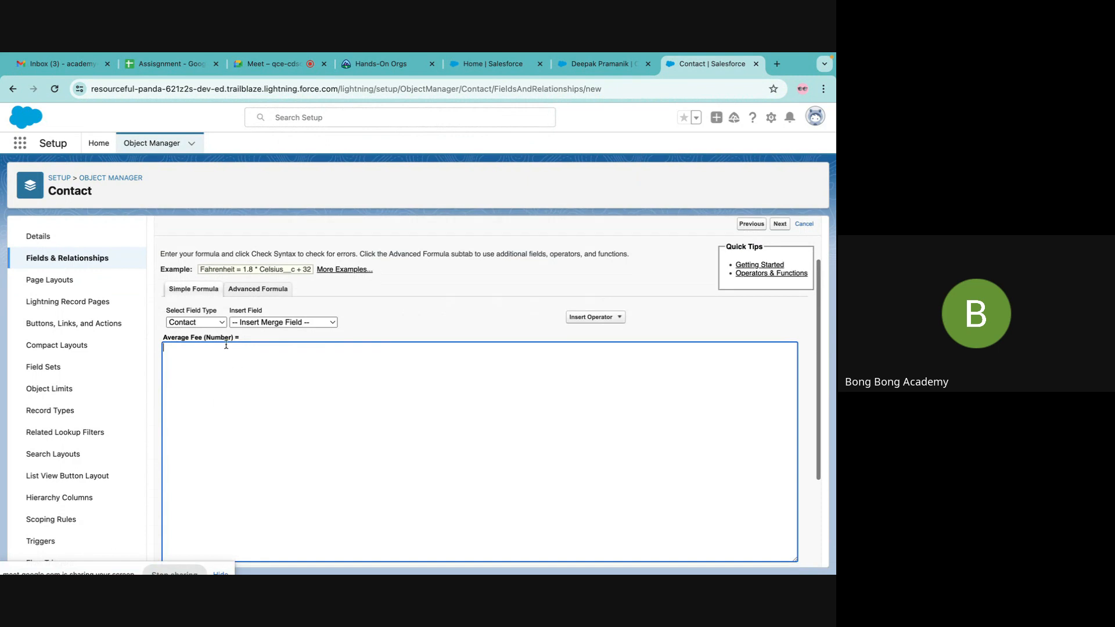
{"action": "left_click", "coordinate": [279, 324]}
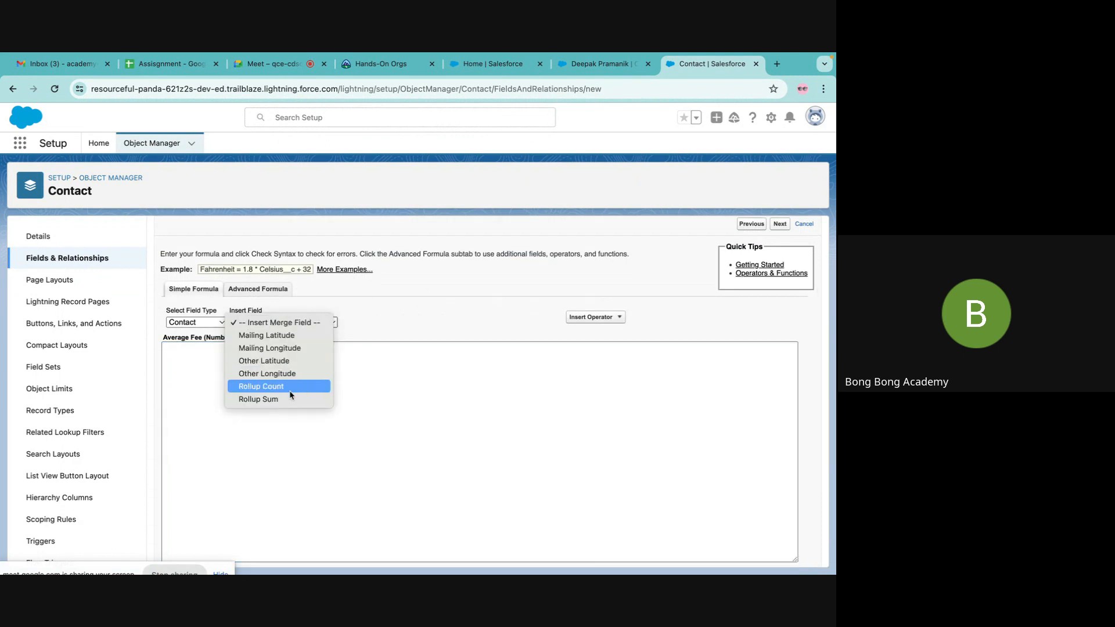
{"action": "left_click", "coordinate": [277, 401]}
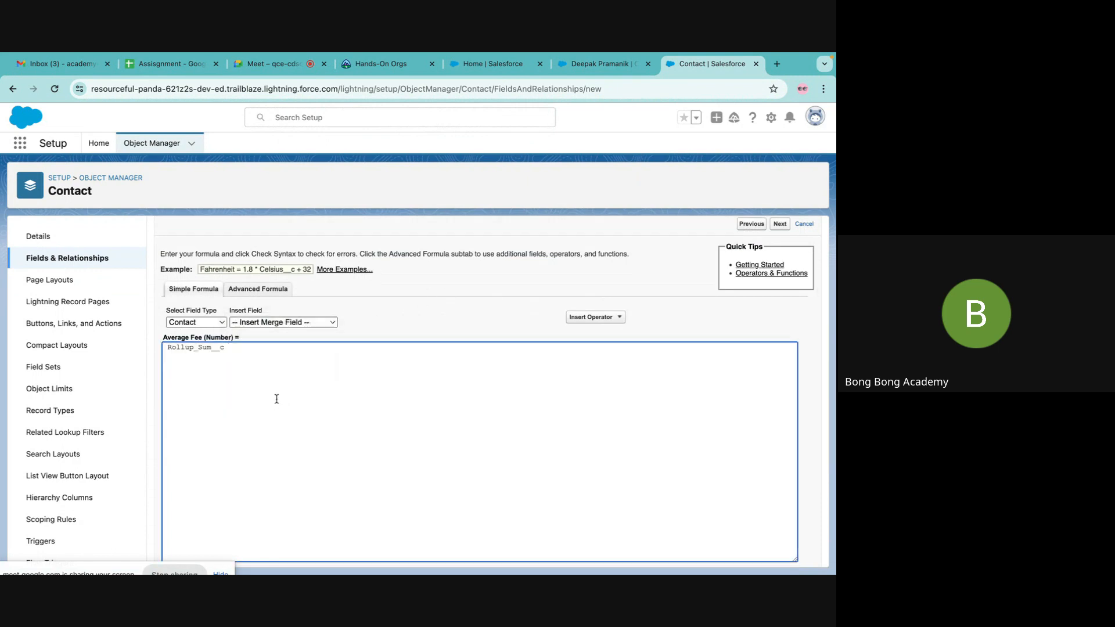
{"action": "left_click", "coordinate": [321, 323]}
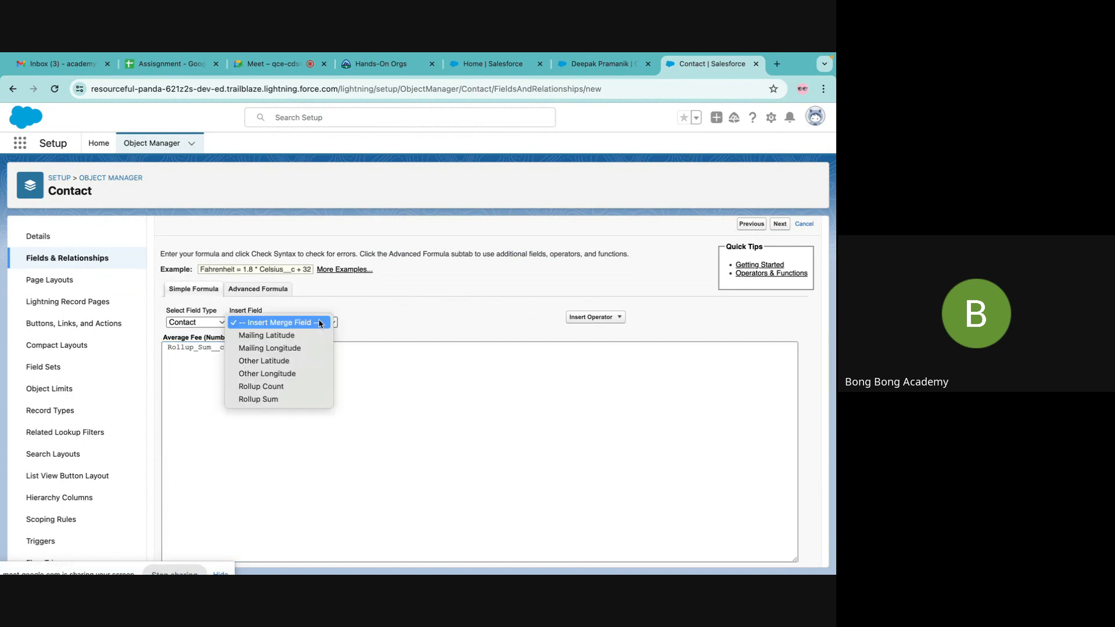
{"action": "left_click", "coordinate": [301, 387]}
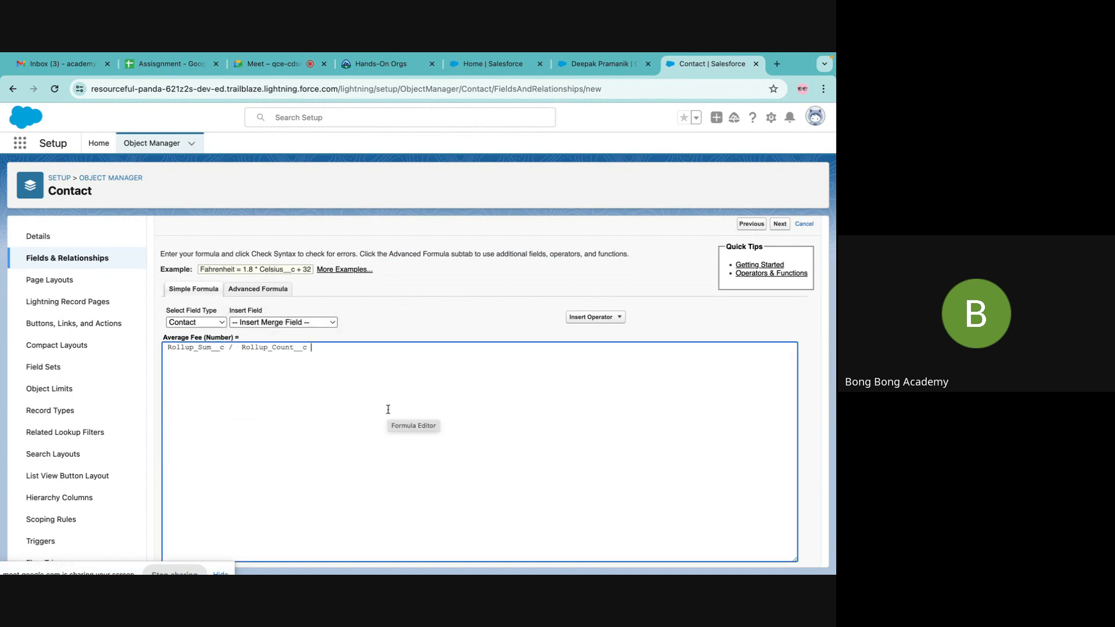
Check the formula's syntax and save Average Fee with the default profile visibility and page layouts
{"action": "scroll", "coordinate": [367, 306], "scroll_direction": "down", "scroll_amount": 2}
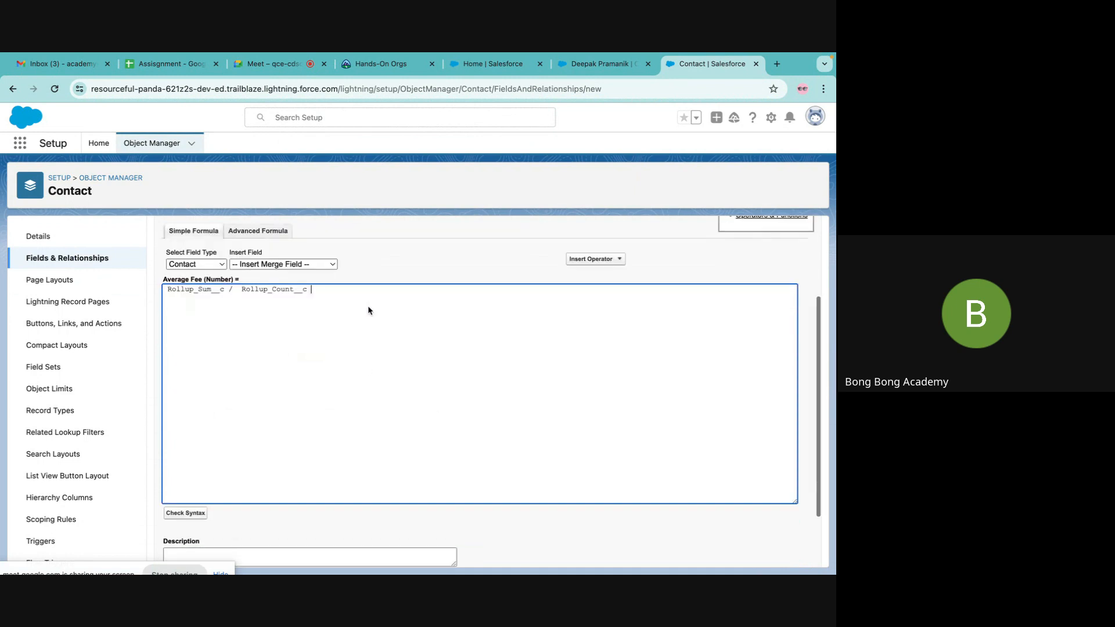
{"action": "scroll", "coordinate": [368, 306], "scroll_direction": "down", "scroll_amount": 2}
{"action": "left_click", "coordinate": [184, 433]}
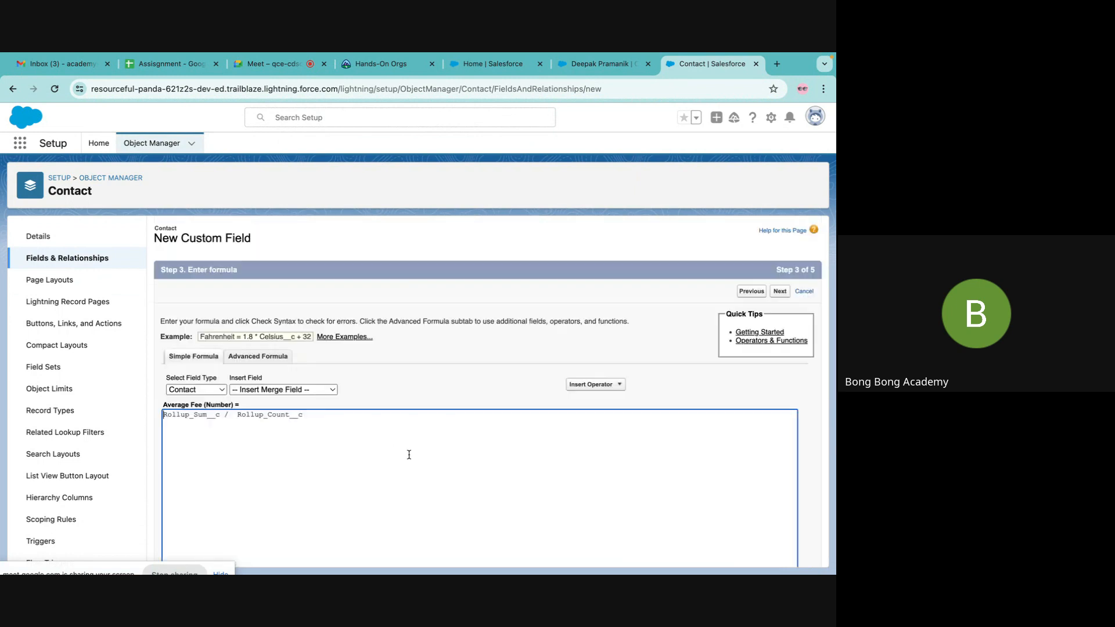
{"action": "scroll", "coordinate": [441, 474], "scroll_direction": "down", "scroll_amount": 5}
{"action": "left_click", "coordinate": [781, 554]}
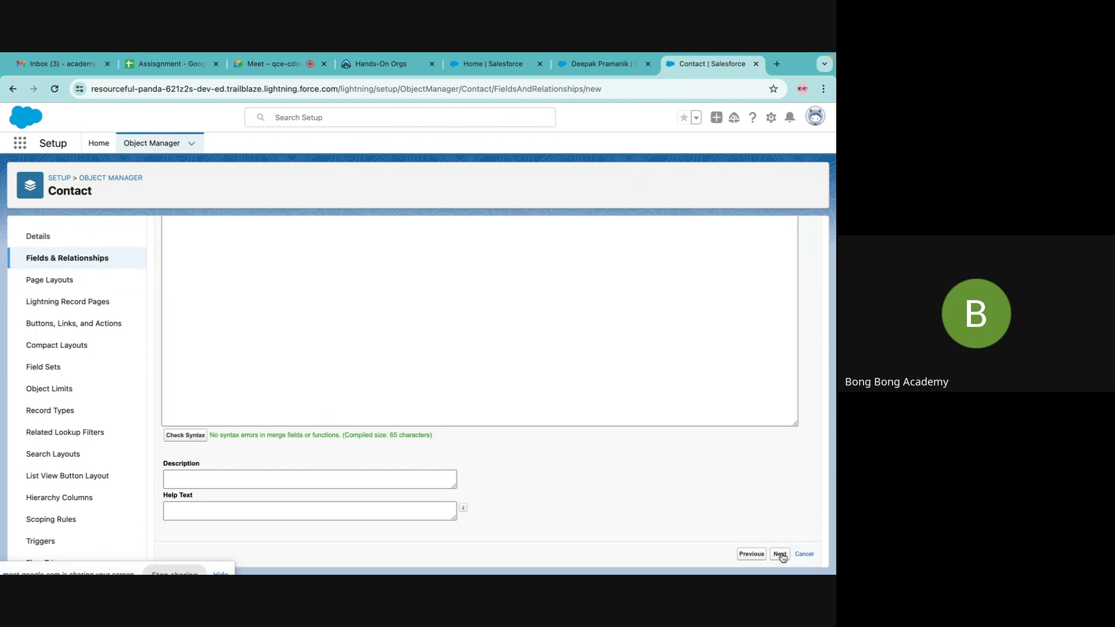
{"action": "left_click", "coordinate": [781, 291]}
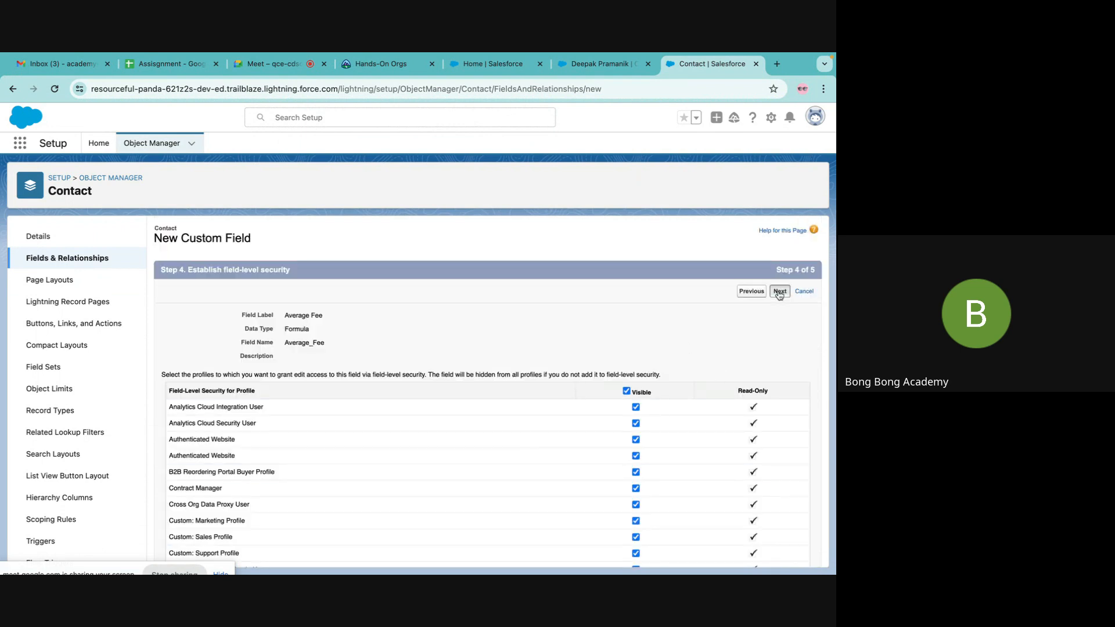
{"action": "left_click", "coordinate": [778, 291]}
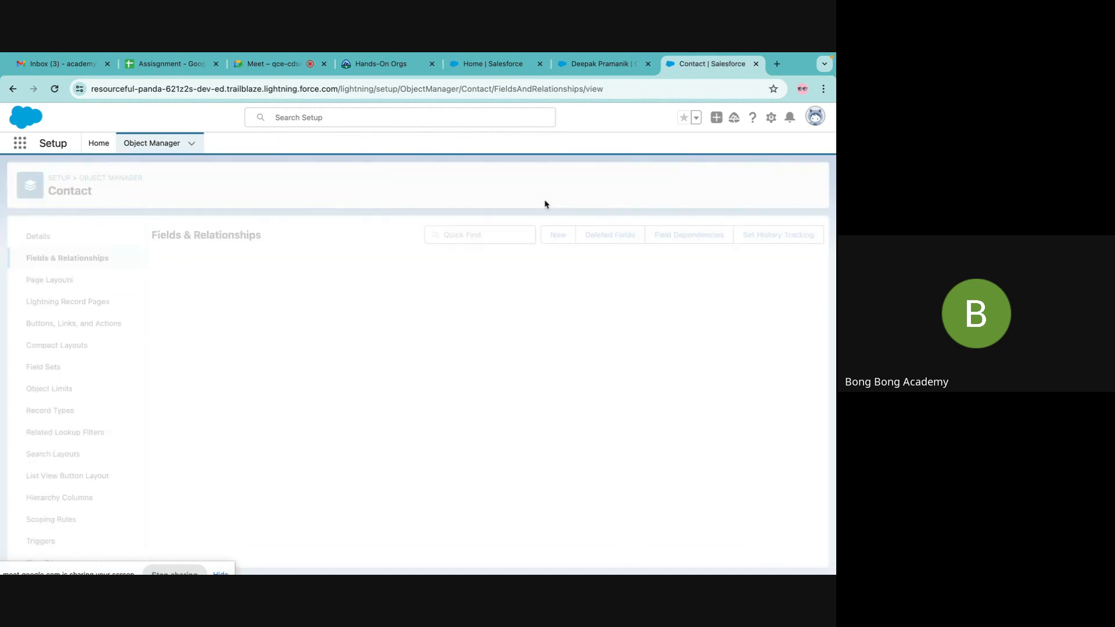
Switch to the open contact record, reload it and look through its details for the new roll-up and formula fields
{"action": "left_click", "coordinate": [590, 65]}
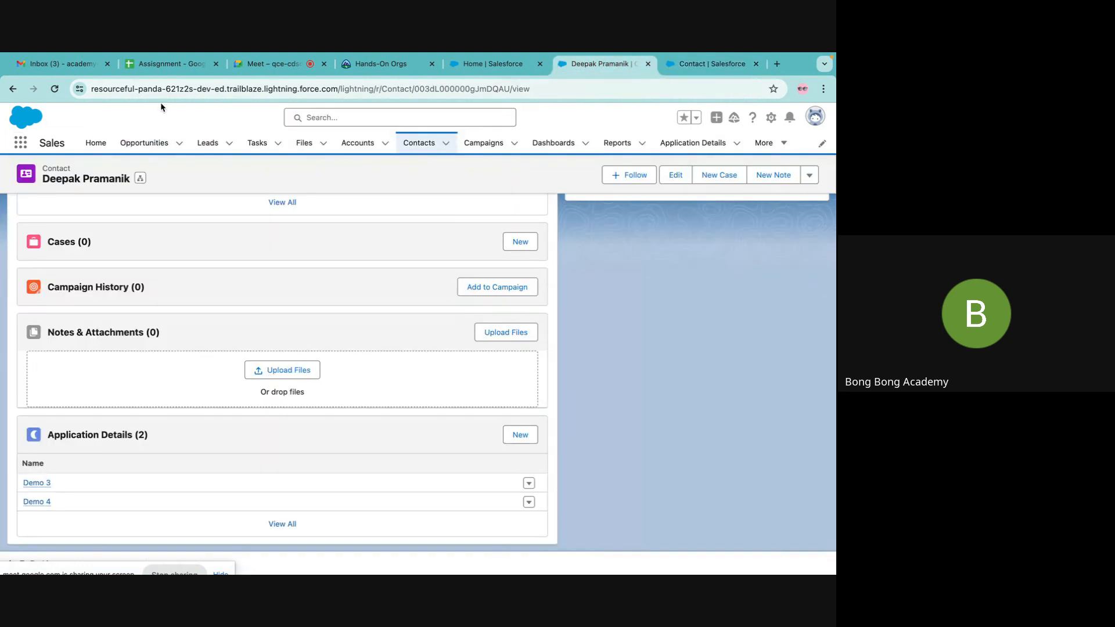
{"action": "left_click", "coordinate": [55, 88]}
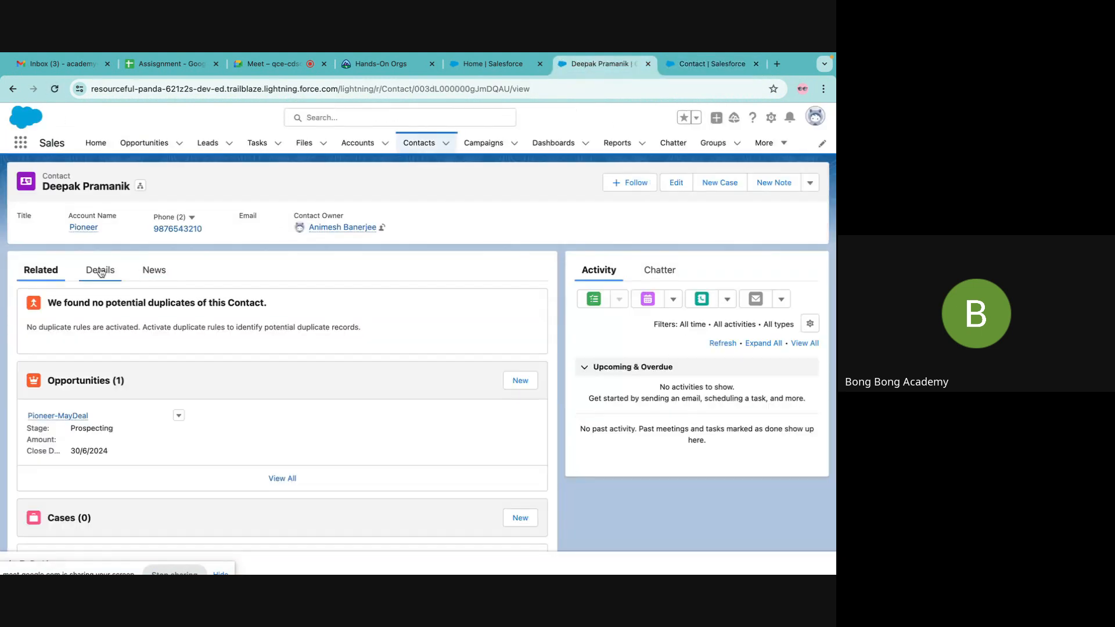
{"action": "left_click", "coordinate": [100, 270]}
{"action": "scroll", "coordinate": [284, 331], "scroll_direction": "down", "scroll_amount": 5}
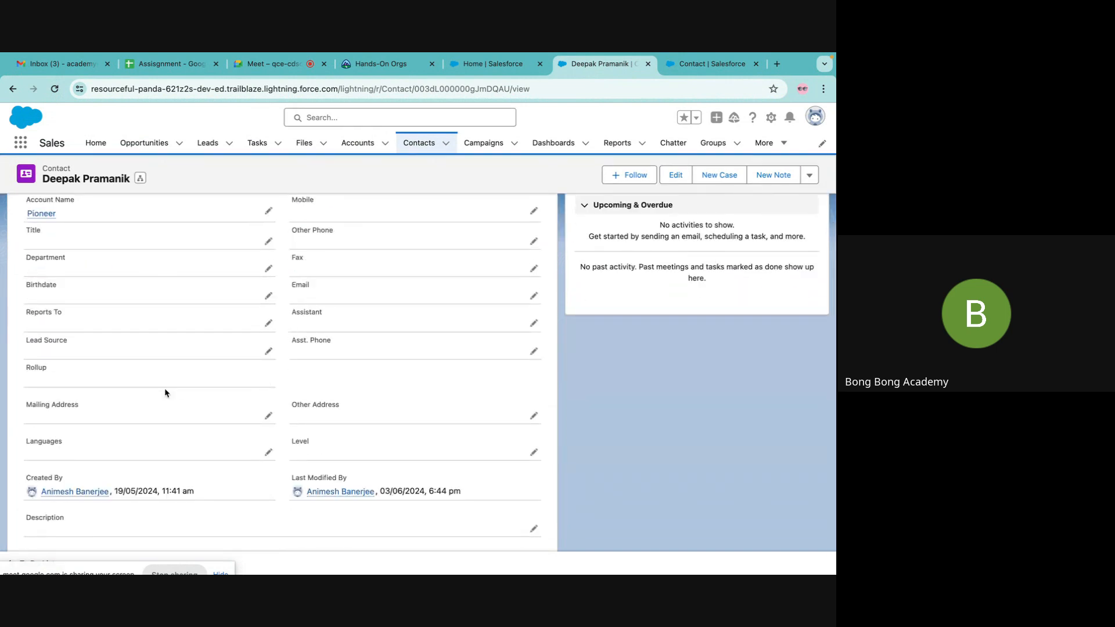
{"action": "scroll", "coordinate": [227, 402], "scroll_direction": "up", "scroll_amount": 5}
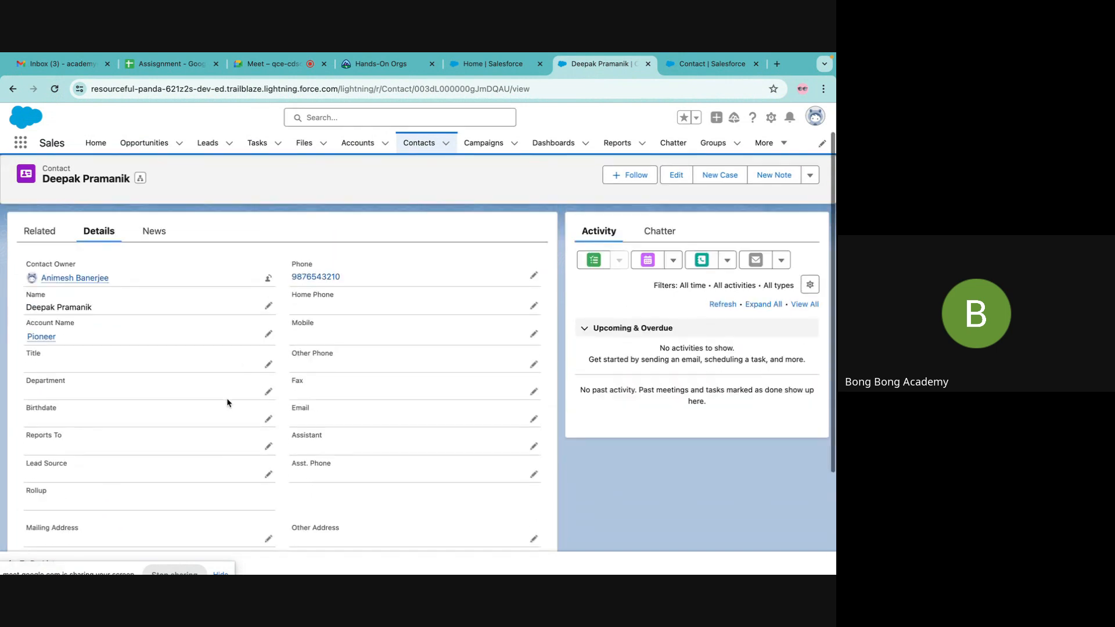
{"action": "scroll", "coordinate": [227, 402], "scroll_direction": "down", "scroll_amount": 3}
{"action": "scroll", "coordinate": [227, 403], "scroll_direction": "up", "scroll_amount": 3}
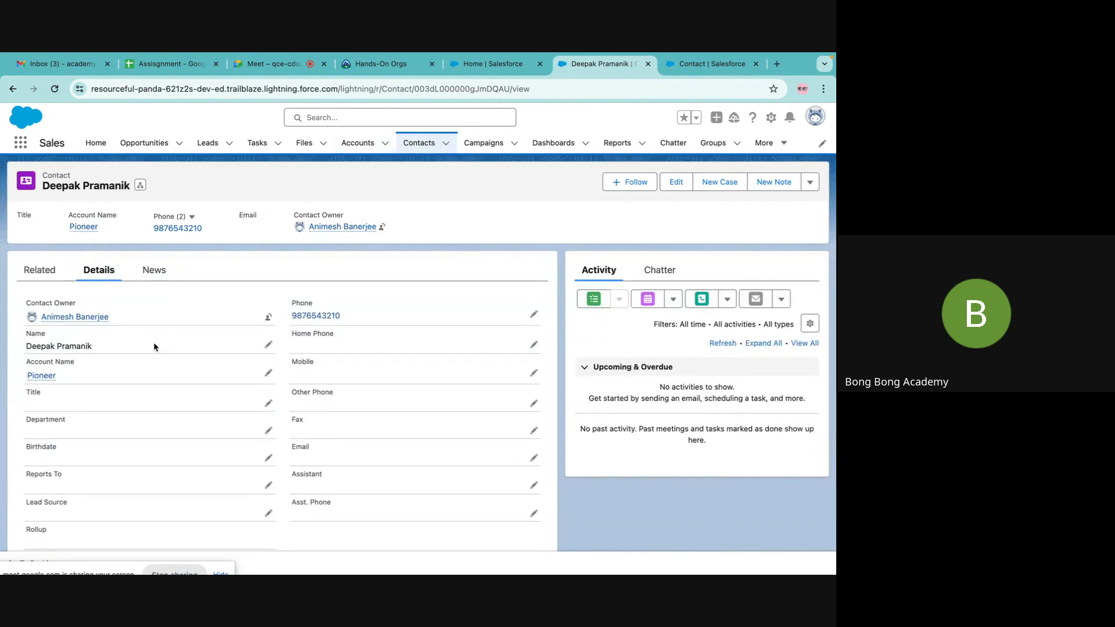
Reload the contact record again and recheck its details for Rollup Sum, Rollup Count and Average Fee
{"action": "left_click", "coordinate": [54, 88]}
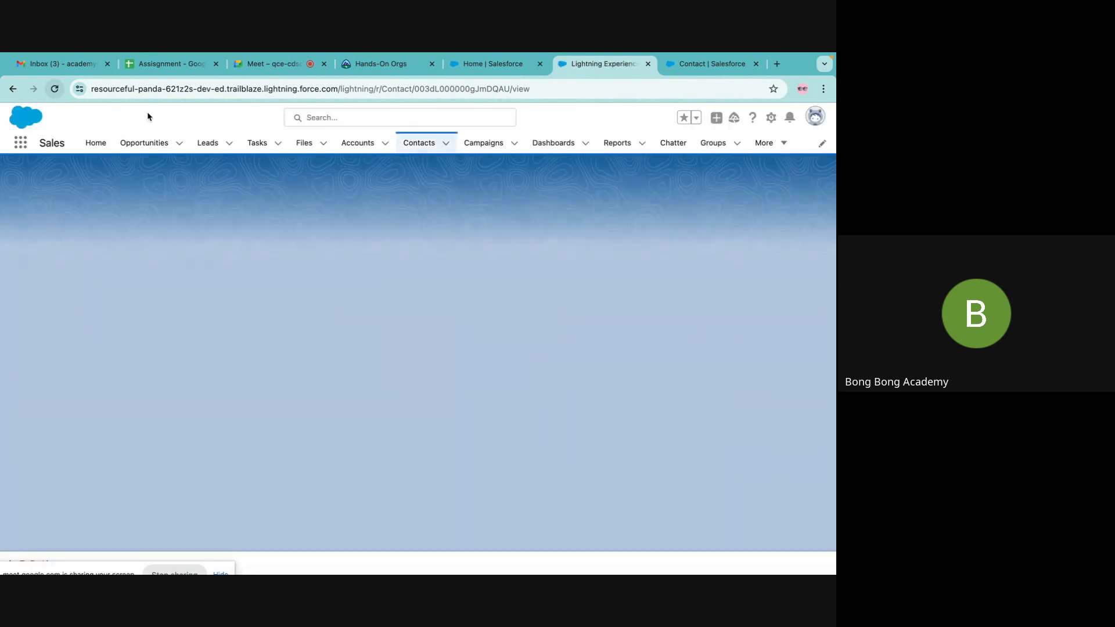
{"action": "left_click", "coordinate": [106, 271]}
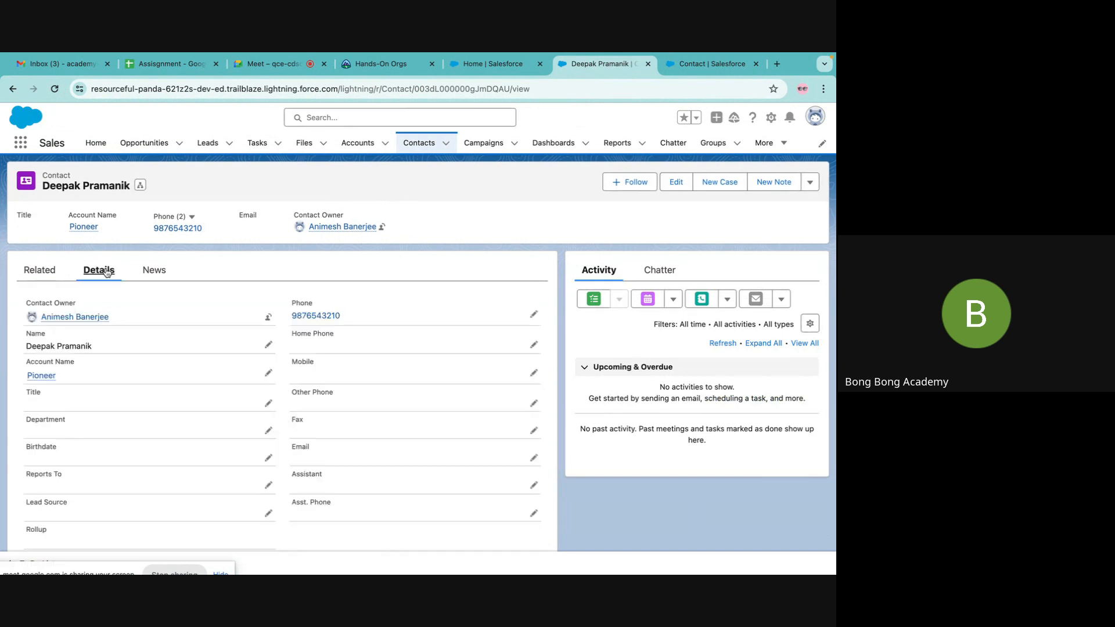
{"action": "scroll", "coordinate": [168, 395], "scroll_direction": "down", "scroll_amount": 3}
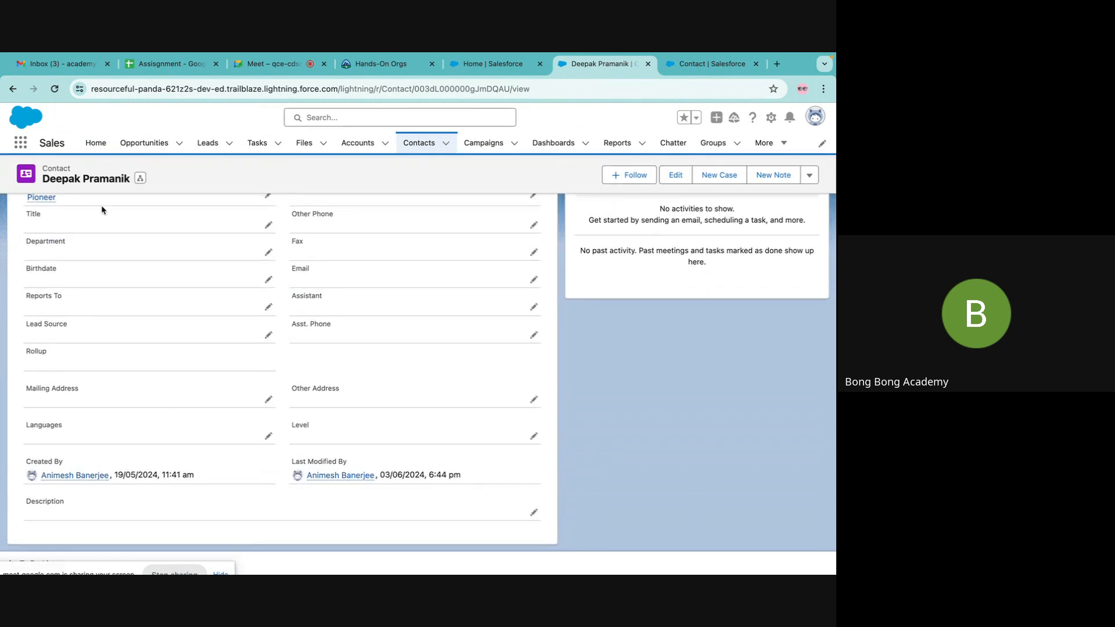
{"action": "left_click", "coordinate": [54, 90]}
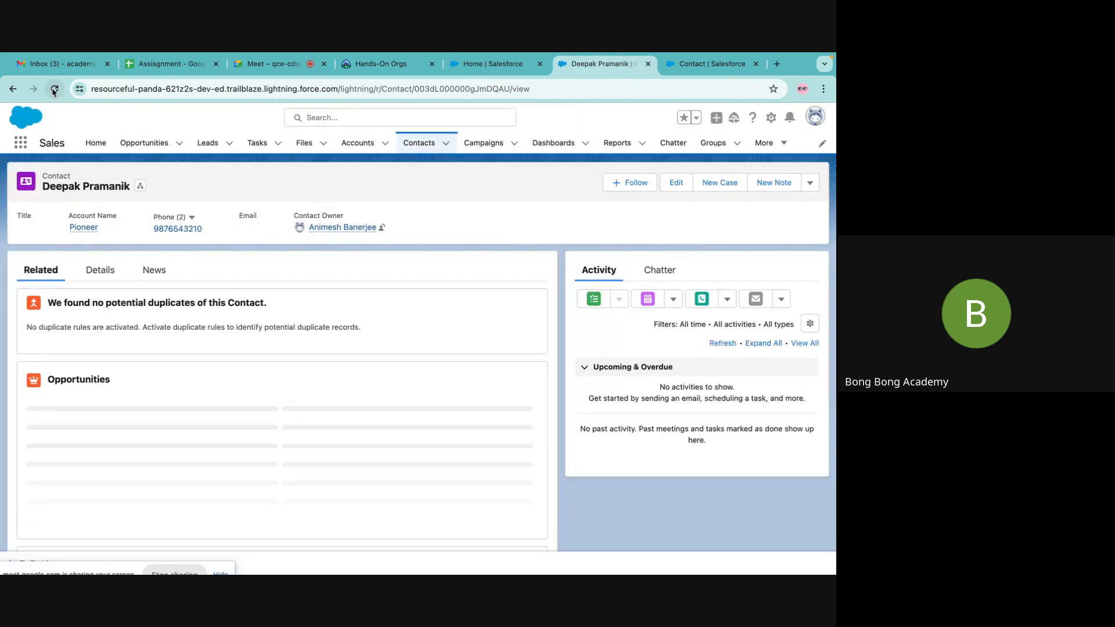
{"action": "left_click", "coordinate": [54, 90]}
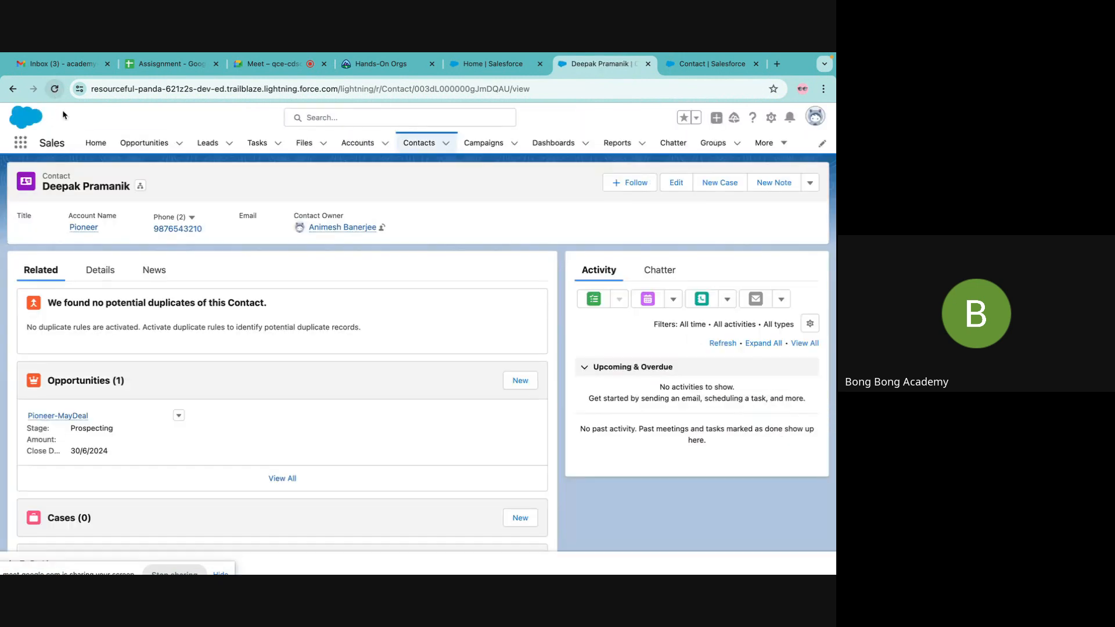
{"action": "left_click", "coordinate": [93, 269]}
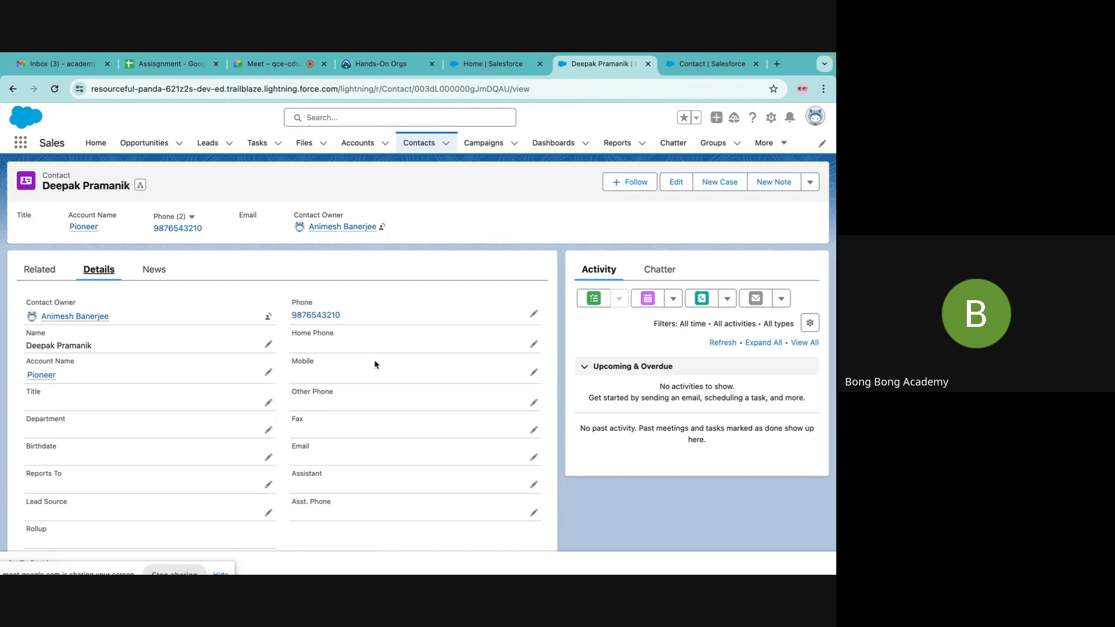
{"action": "scroll", "coordinate": [375, 364], "scroll_direction": "down", "scroll_amount": 5}
{"action": "scroll", "coordinate": [374, 366], "scroll_direction": "up", "scroll_amount": 5}
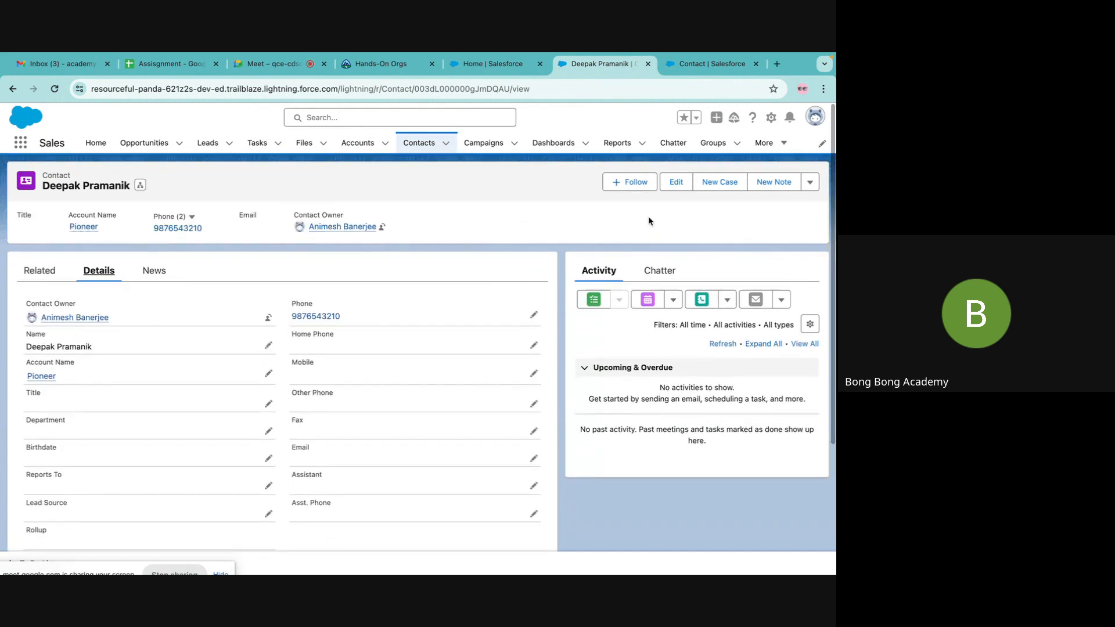
Open the contact record for editing, examine its Rollup Sum, Rollup Count and Average Fee values, and close the form without saving
{"action": "left_click", "coordinate": [676, 182]}
{"action": "scroll", "coordinate": [509, 249], "scroll_direction": "down", "scroll_amount": 2}
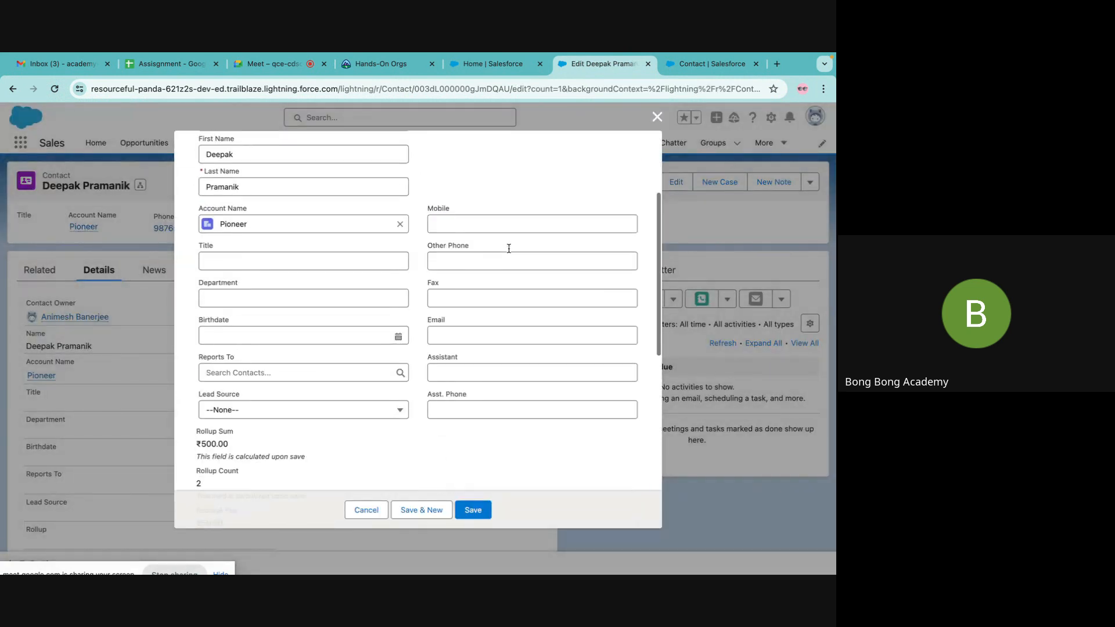
{"action": "scroll", "coordinate": [507, 249], "scroll_direction": "down", "scroll_amount": 3}
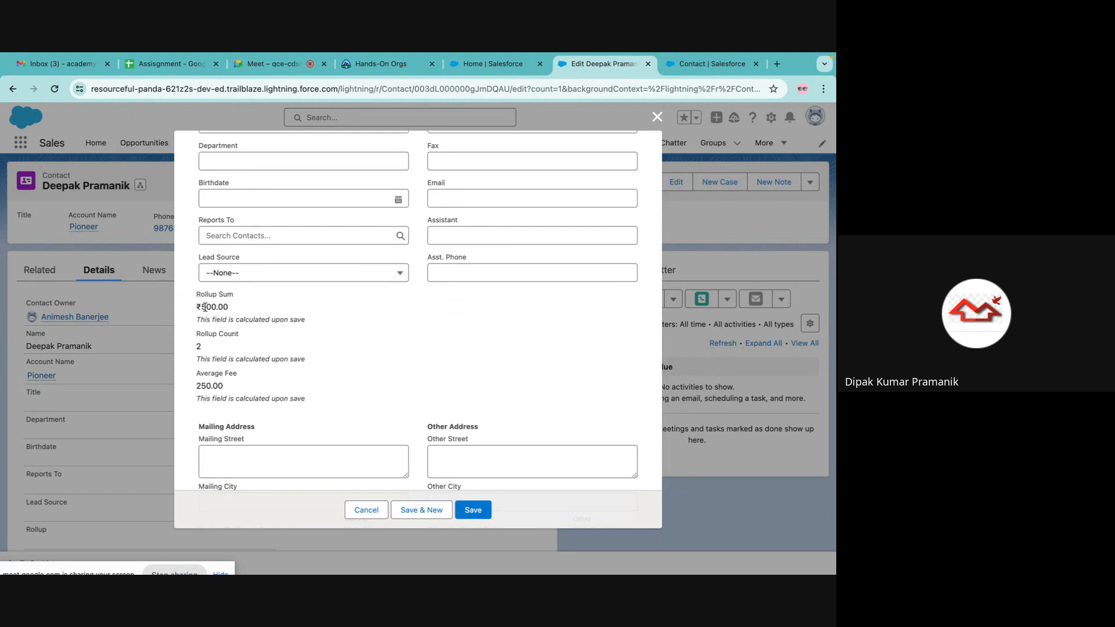
{"action": "left_click_drag", "start_coordinate": [203, 306], "coordinate": [269, 311]}
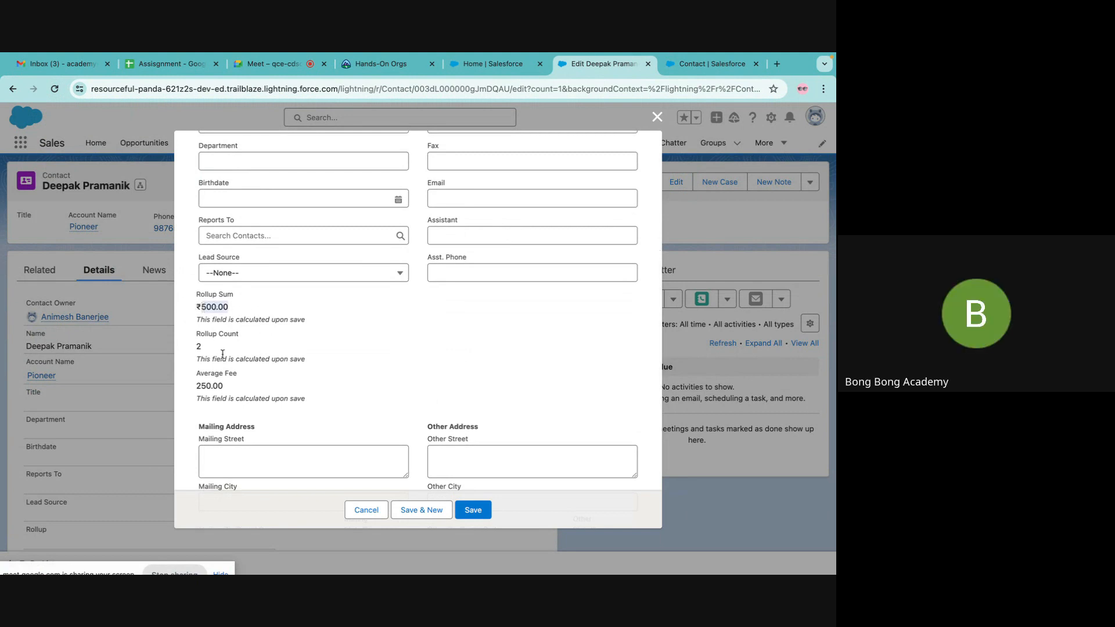
{"action": "left_click_drag", "start_coordinate": [203, 347], "coordinate": [189, 344]}
{"action": "left_click_drag", "start_coordinate": [196, 385], "coordinate": [317, 389]}
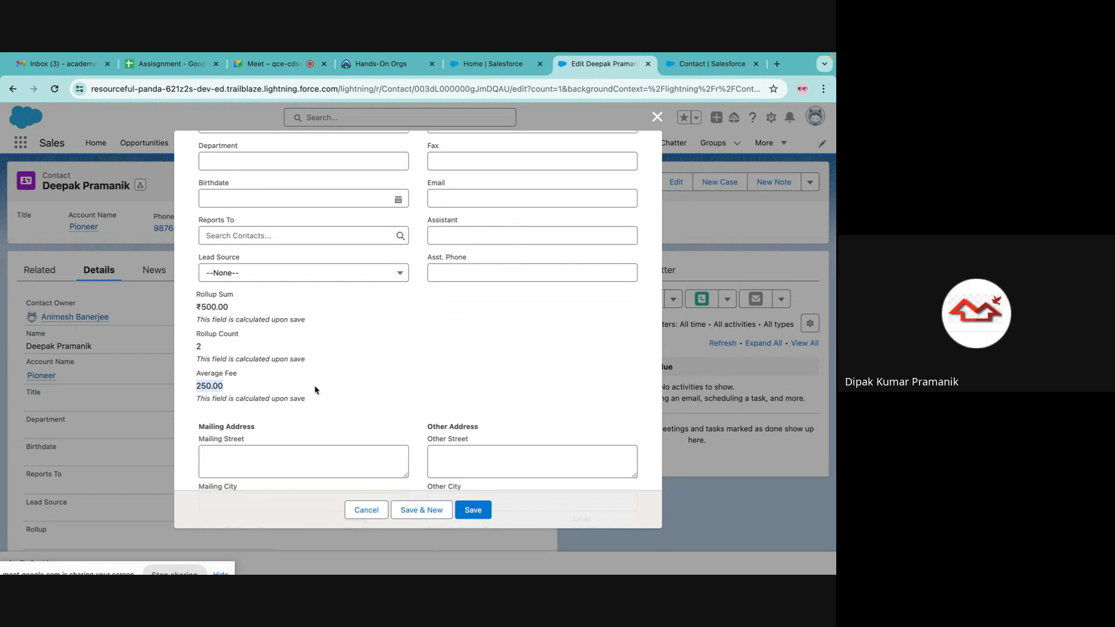
{"action": "scroll", "coordinate": [316, 390], "scroll_direction": "up", "scroll_amount": 6}
{"action": "left_click", "coordinate": [657, 117]}
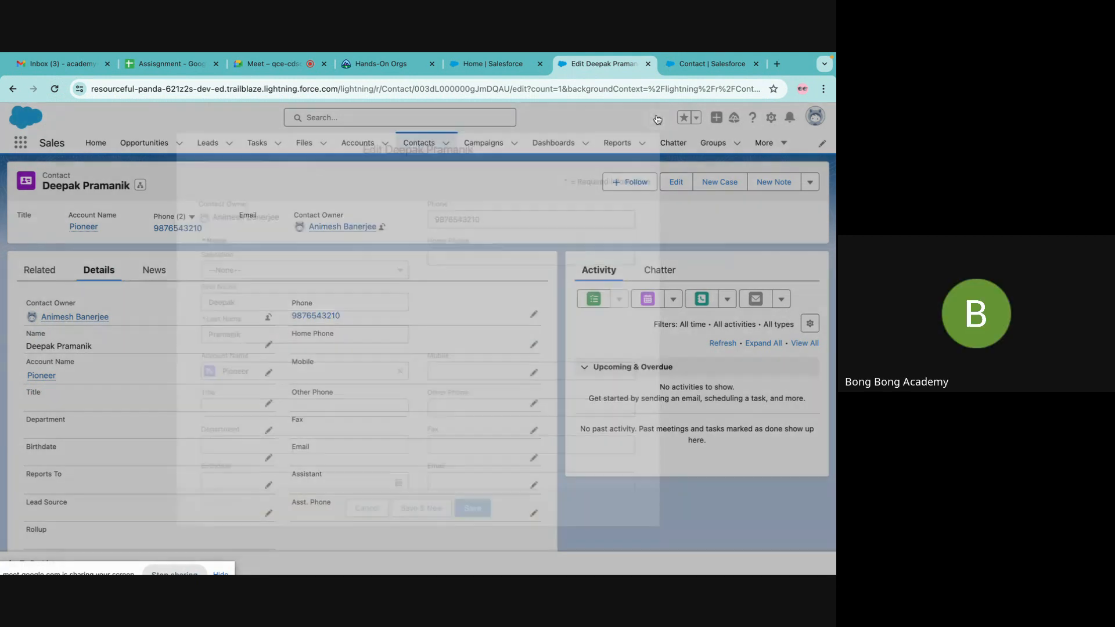
Start a new Application Detail from the contact's related Application Details list
{"action": "scroll", "coordinate": [115, 363], "scroll_direction": "up", "scroll_amount": 4}
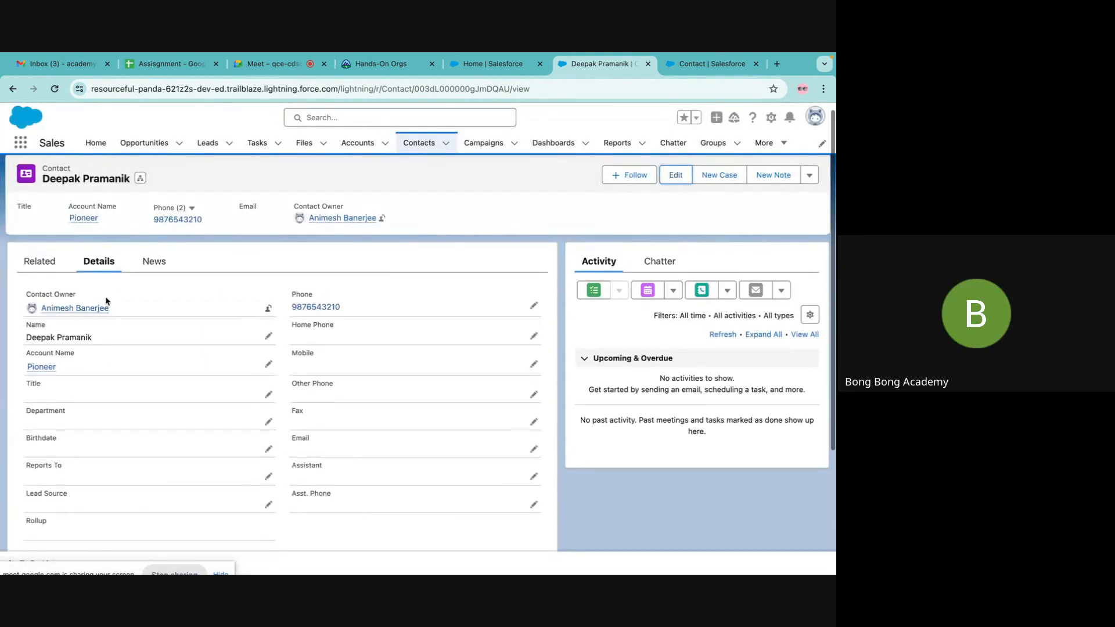
{"action": "left_click", "coordinate": [42, 265]}
{"action": "scroll", "coordinate": [254, 455], "scroll_direction": "down", "scroll_amount": 5}
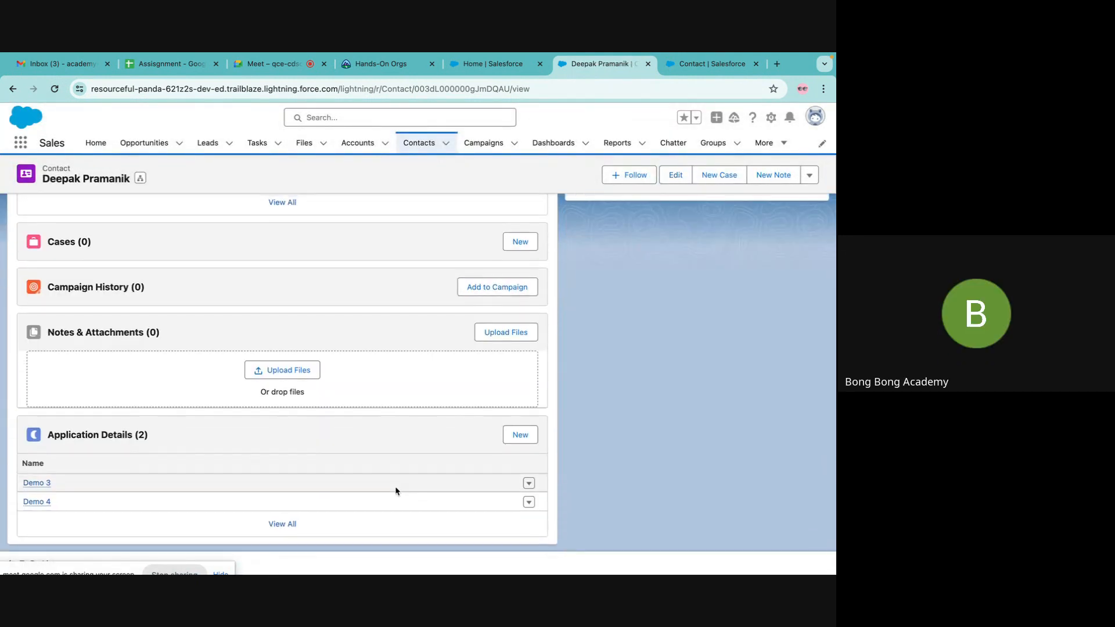
{"action": "left_click", "coordinate": [518, 435]}
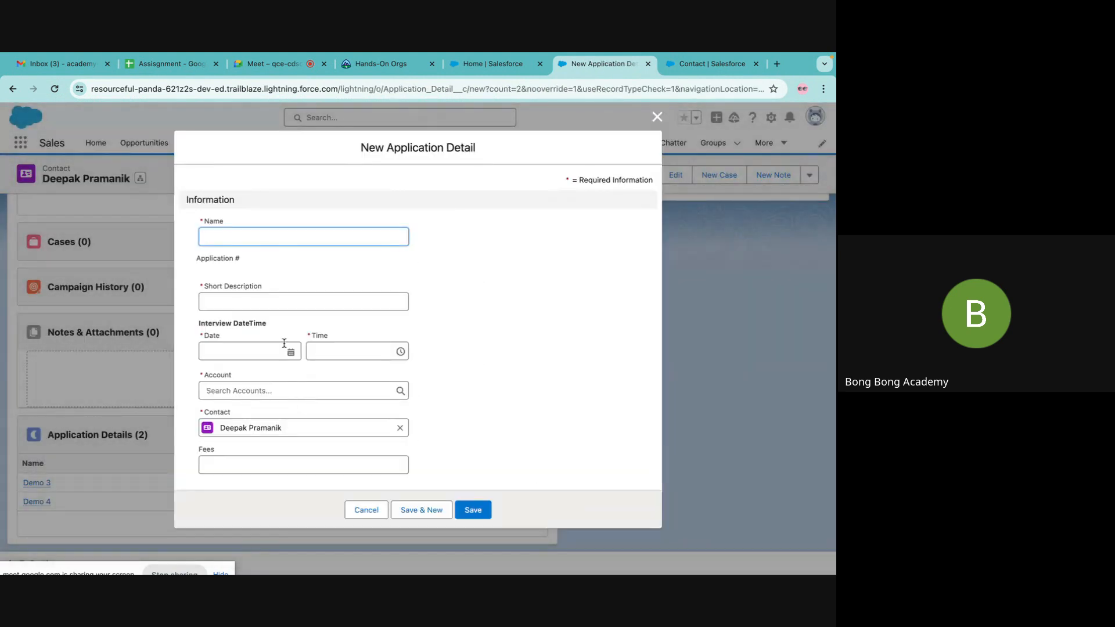
Name the new application detail Demo 5, with short description adfgsadfhhf and interview date 06/07/2024
{"action": "type", "text": "Demo 5"}
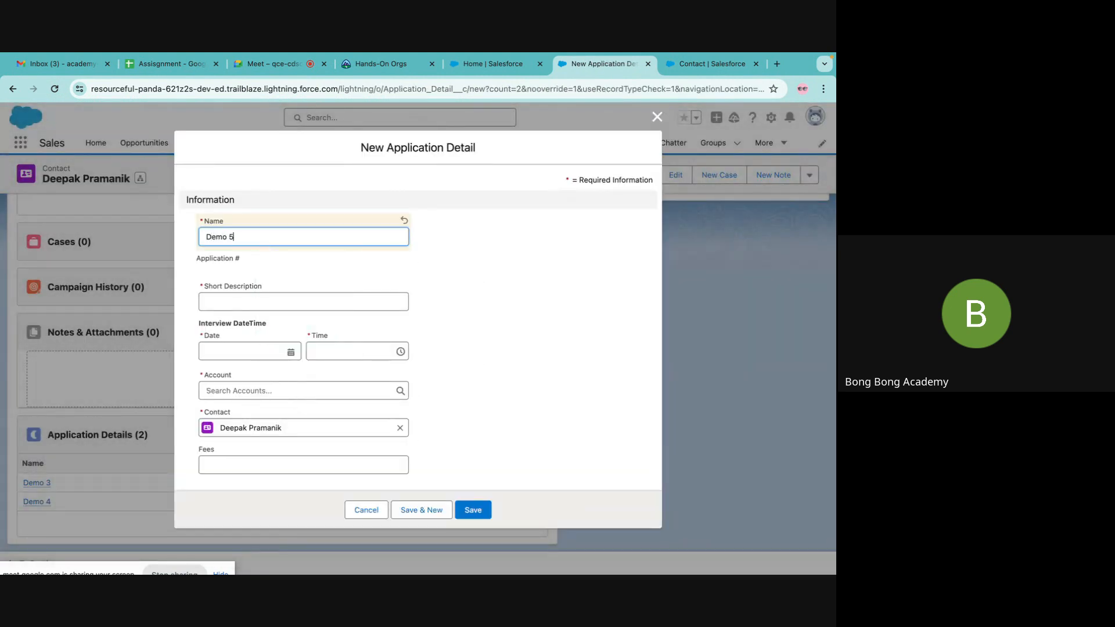
{"action": "left_click", "coordinate": [252, 289]}
{"action": "type", "text": "sdfgsdfhfd"}
{"action": "left_click", "coordinate": [241, 352]}
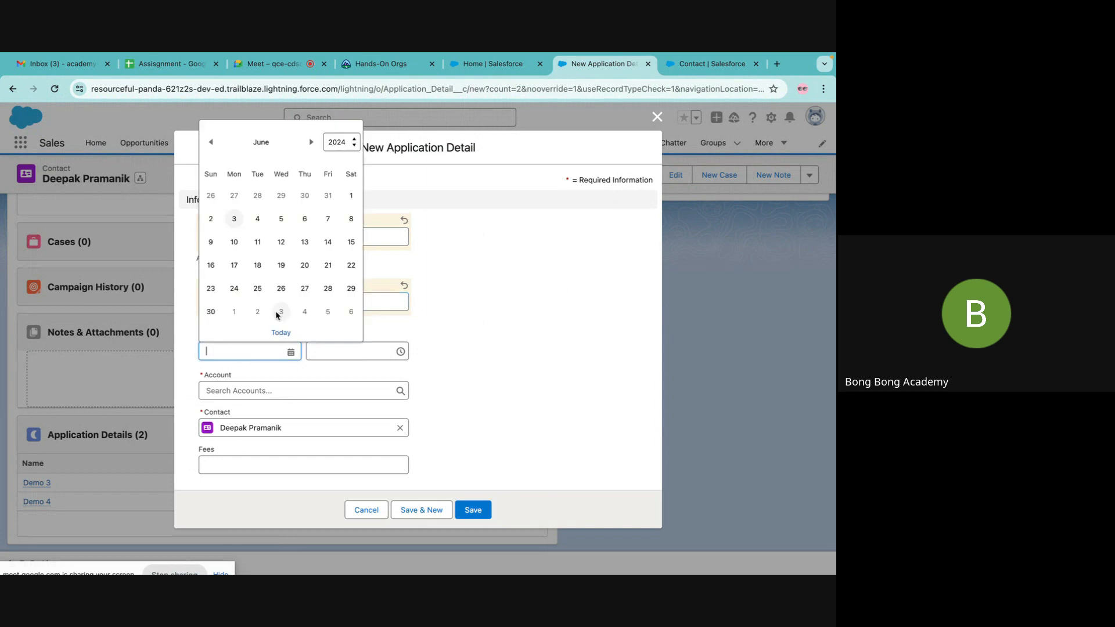
{"action": "left_click", "coordinate": [351, 312]}
Assign the account Burlington Textiles Corp of America, set the fees to 400, and save the application detail
{"action": "left_click", "coordinate": [267, 389]}
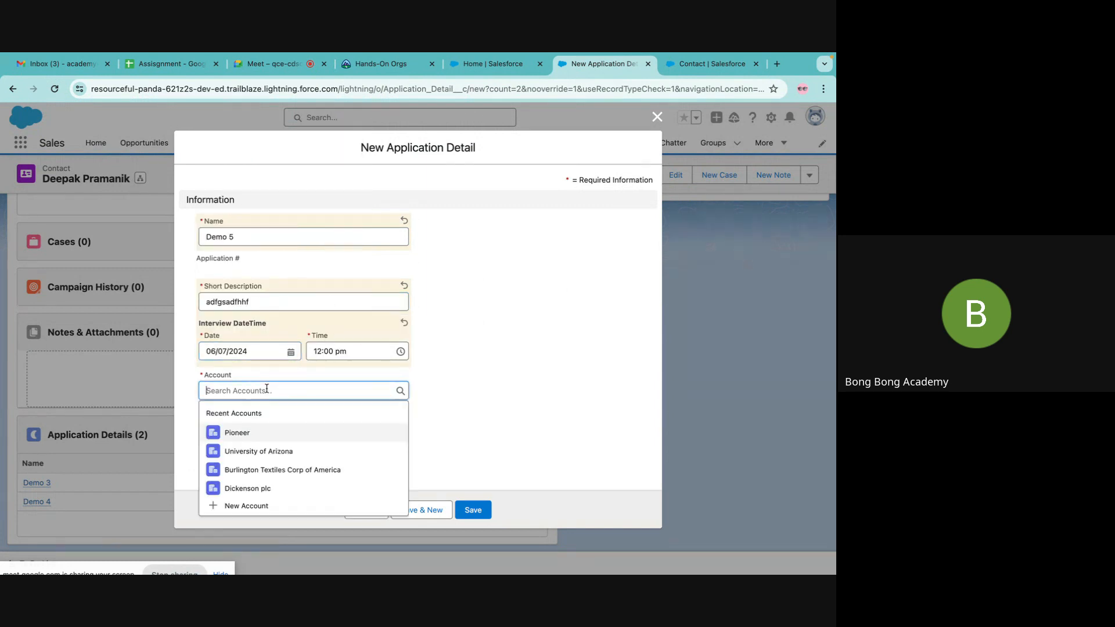
{"action": "left_click", "coordinate": [264, 470]}
{"action": "left_click", "coordinate": [246, 465]}
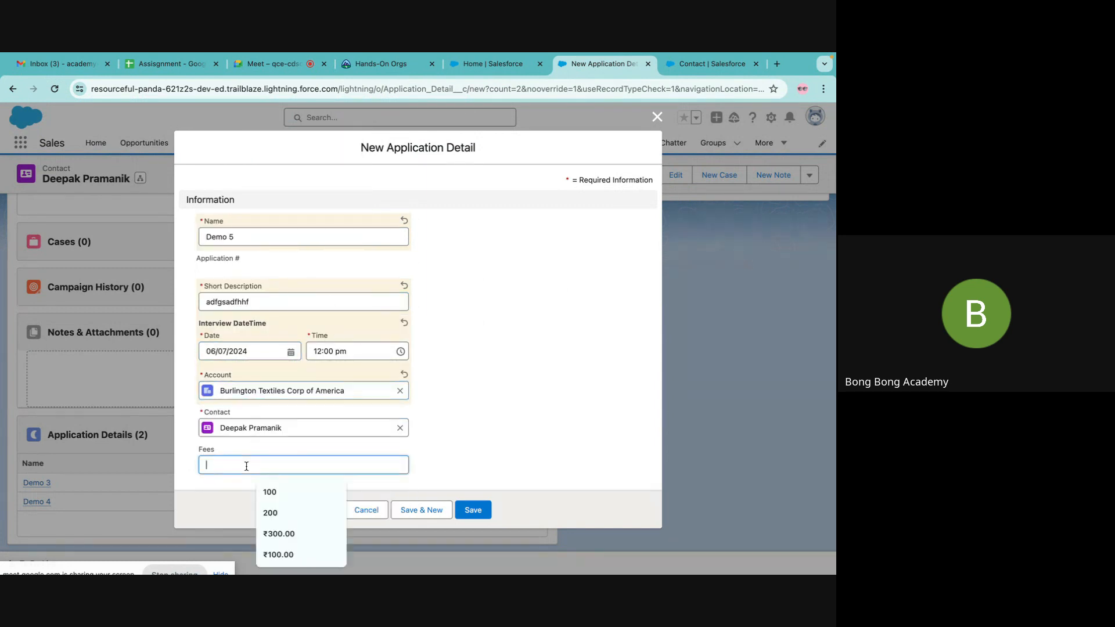
{"action": "type", "text": "400"}
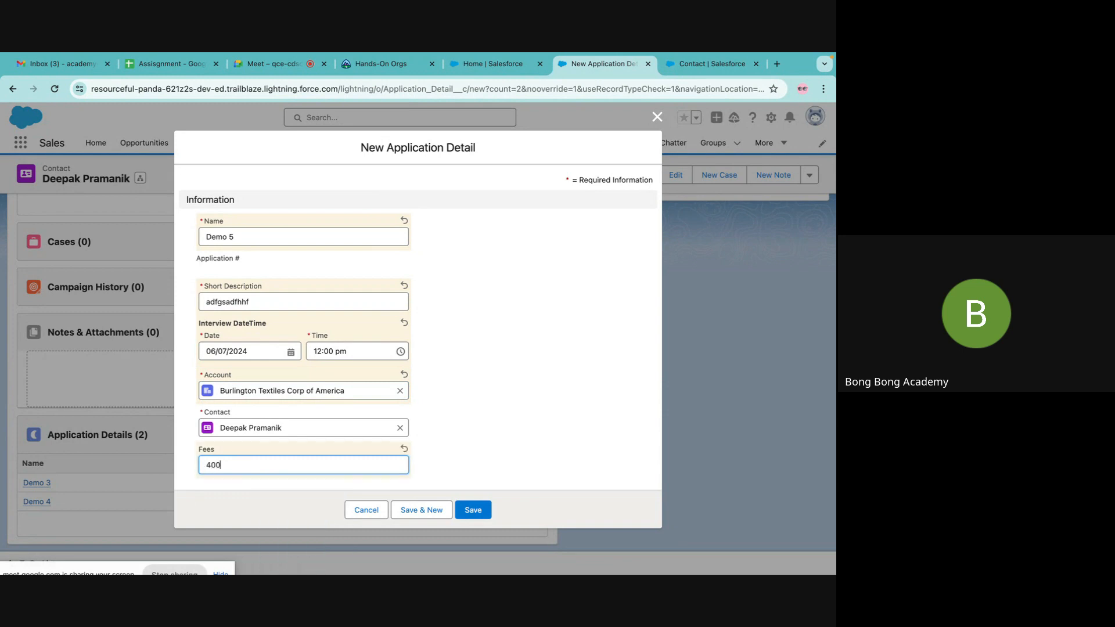
{"action": "left_click", "coordinate": [459, 510]}
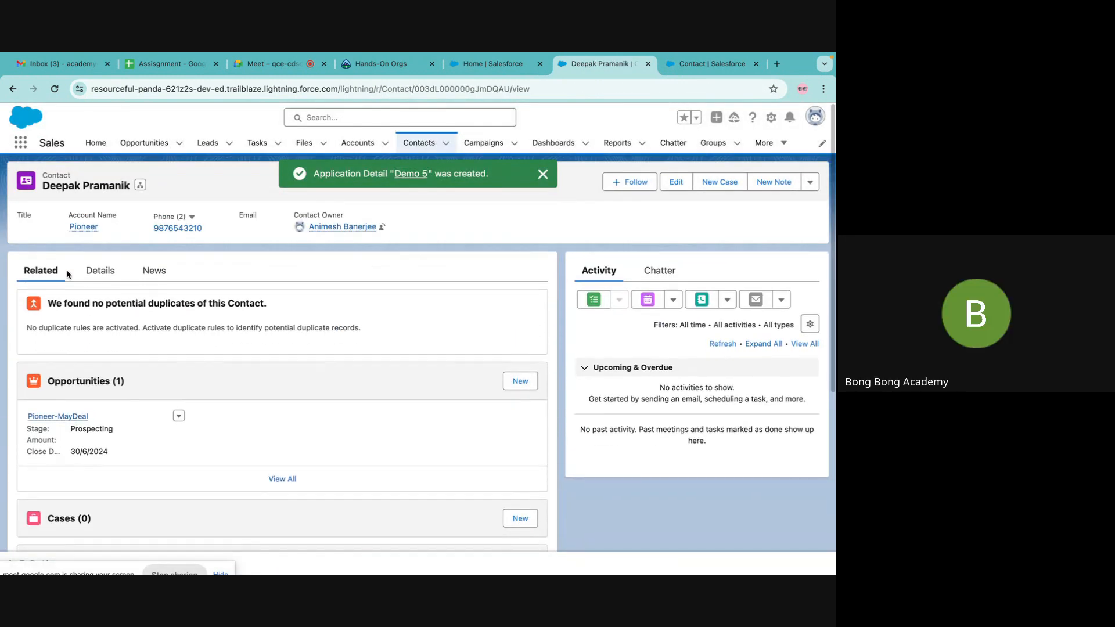
Check the contact's Rollup Sum, Rollup Count and Average Fee in its edit form, leaving the record unedited
{"action": "left_click", "coordinate": [98, 271]}
{"action": "scroll", "coordinate": [99, 470], "scroll_direction": "down", "scroll_amount": 3}
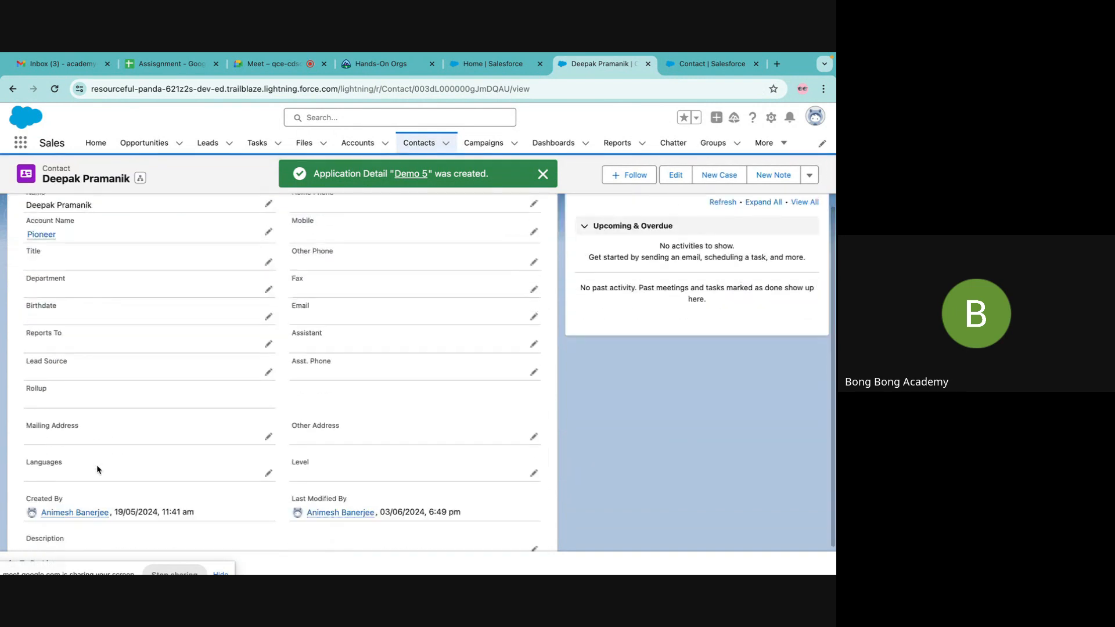
{"action": "scroll", "coordinate": [99, 470], "scroll_direction": "up", "scroll_amount": 3}
{"action": "left_click", "coordinate": [676, 181]}
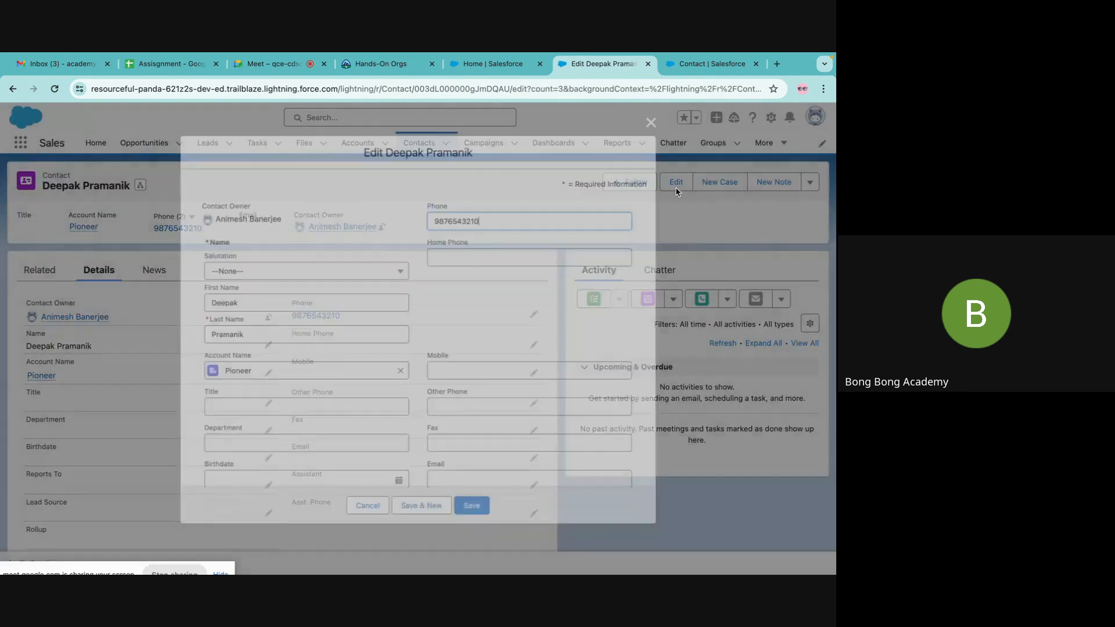
{"action": "scroll", "coordinate": [221, 400], "scroll_direction": "down", "scroll_amount": 10}
{"action": "scroll", "coordinate": [221, 400], "scroll_direction": "up", "scroll_amount": 3}
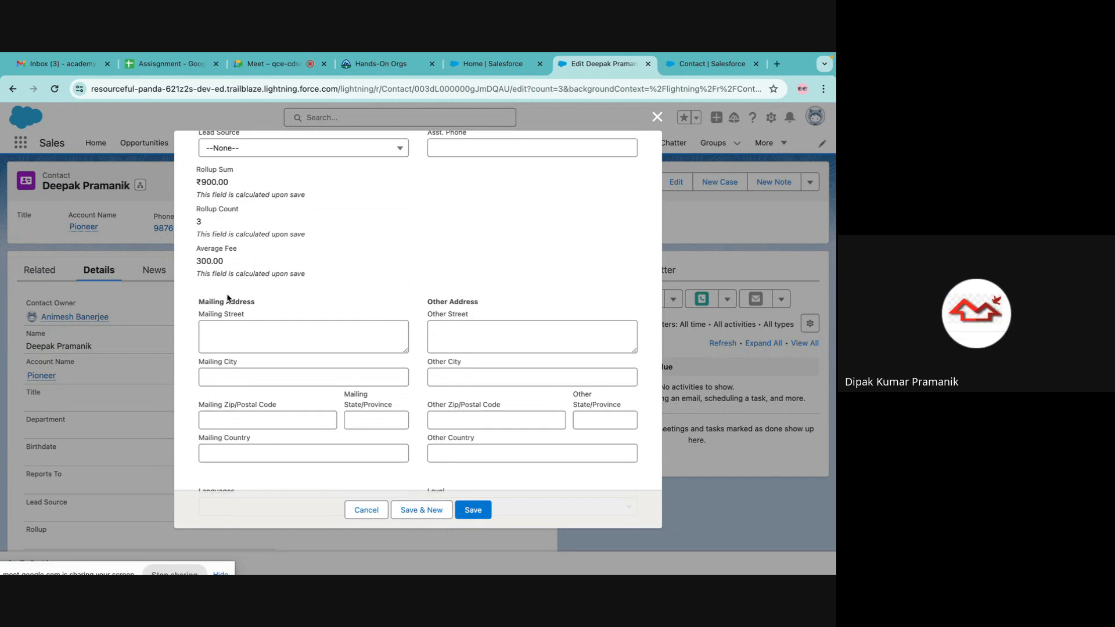
{"action": "scroll", "coordinate": [511, 232], "scroll_direction": "up", "scroll_amount": 5}
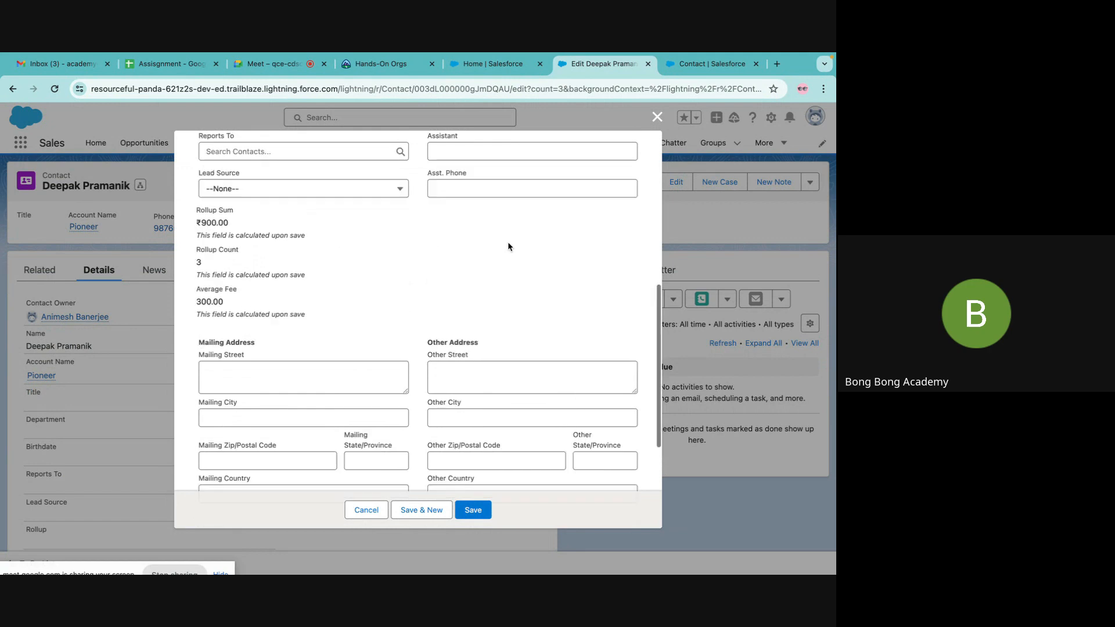
{"action": "left_click", "coordinate": [658, 118]}
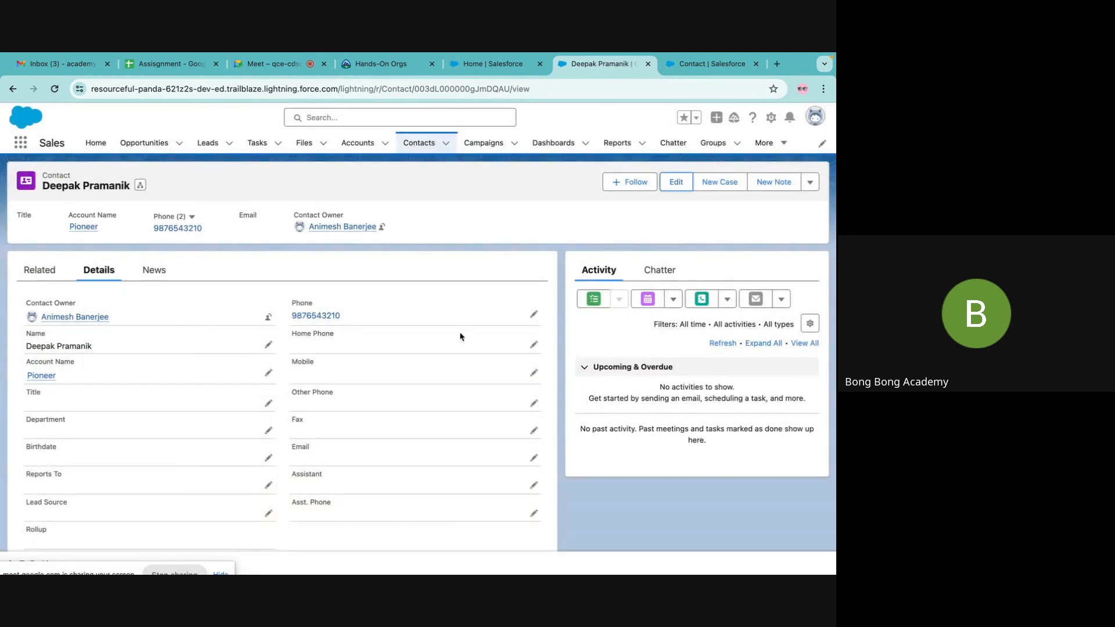
Switch to the object setup and open the fields and relationships of the Application Detail object
{"action": "left_click", "coordinate": [497, 67]}
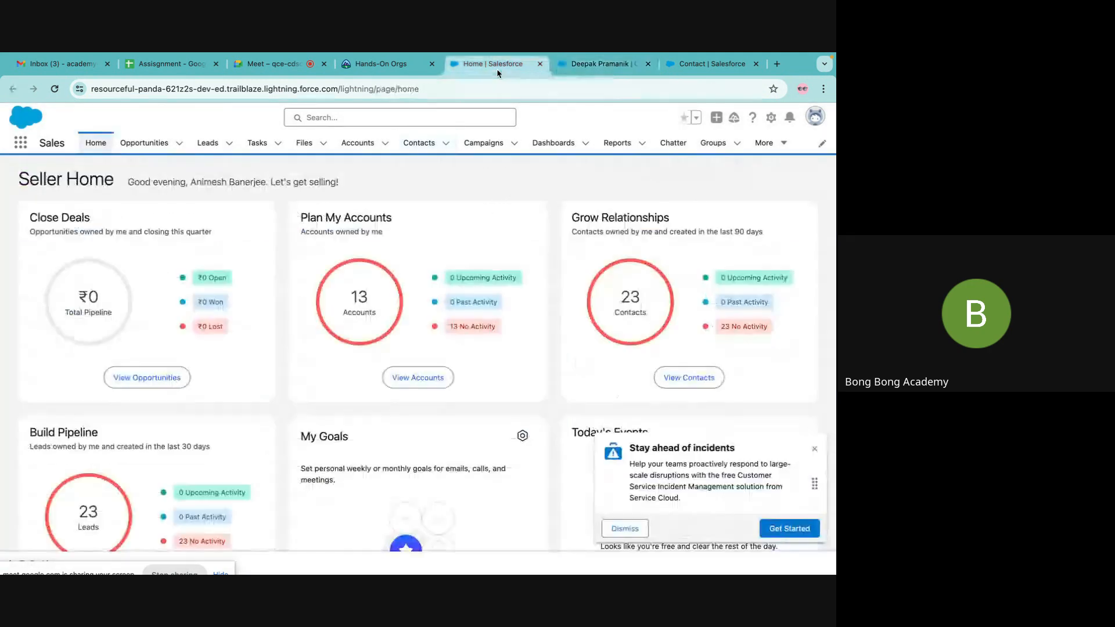
{"action": "left_click", "coordinate": [705, 65]}
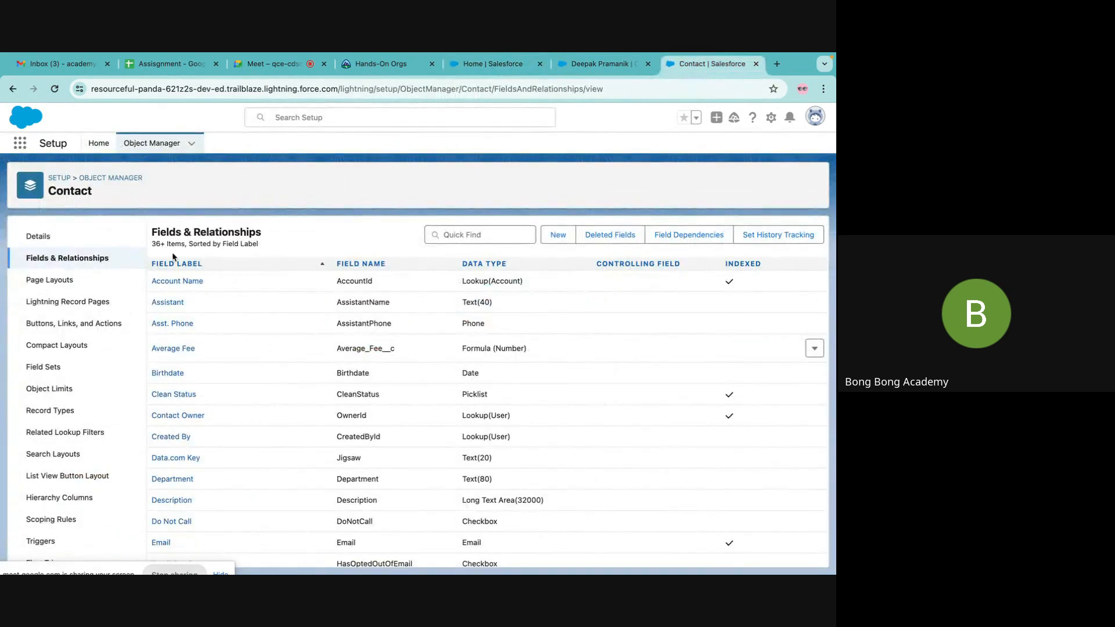
{"action": "left_click", "coordinate": [118, 179]}
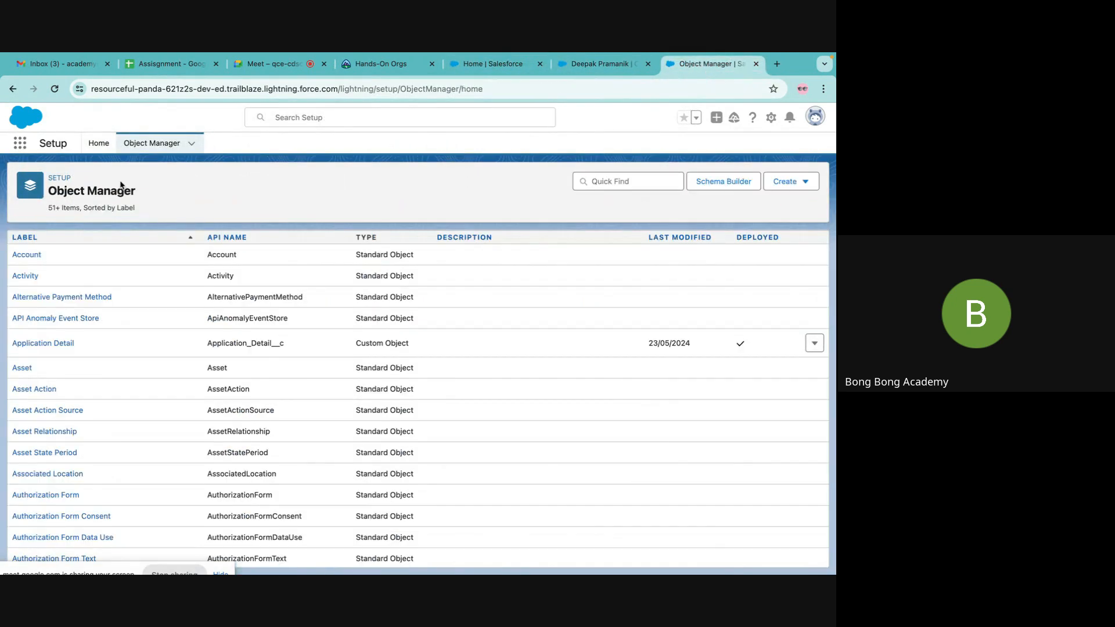
{"action": "left_click", "coordinate": [622, 180]}
{"action": "type", "text": "apo"}
{"action": "key", "text": "BackSpace"}
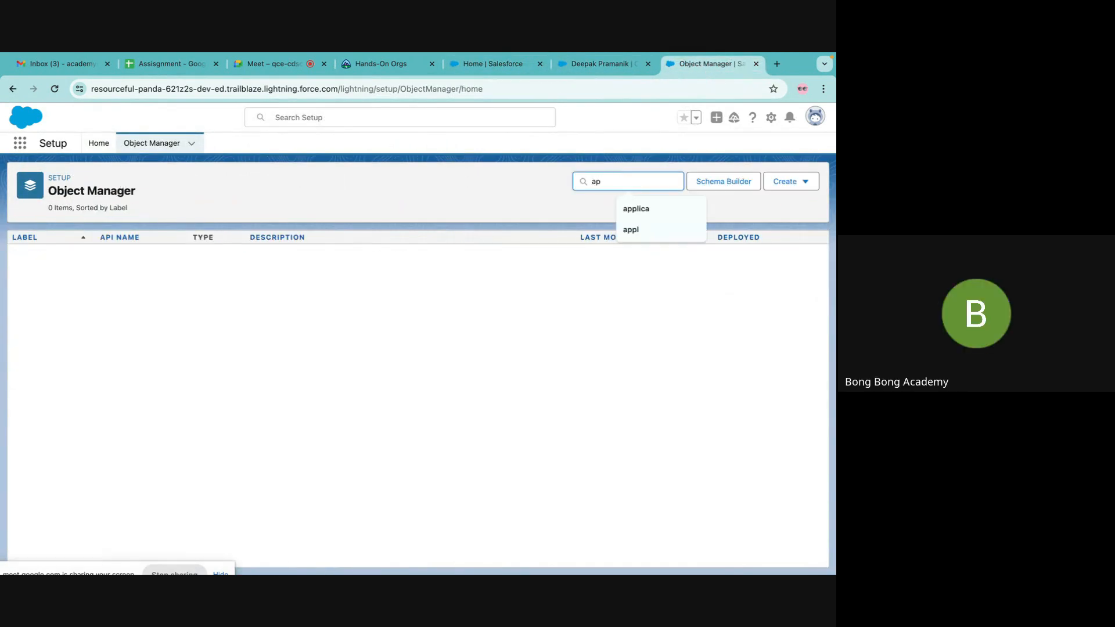
{"action": "left_click", "coordinate": [55, 281]}
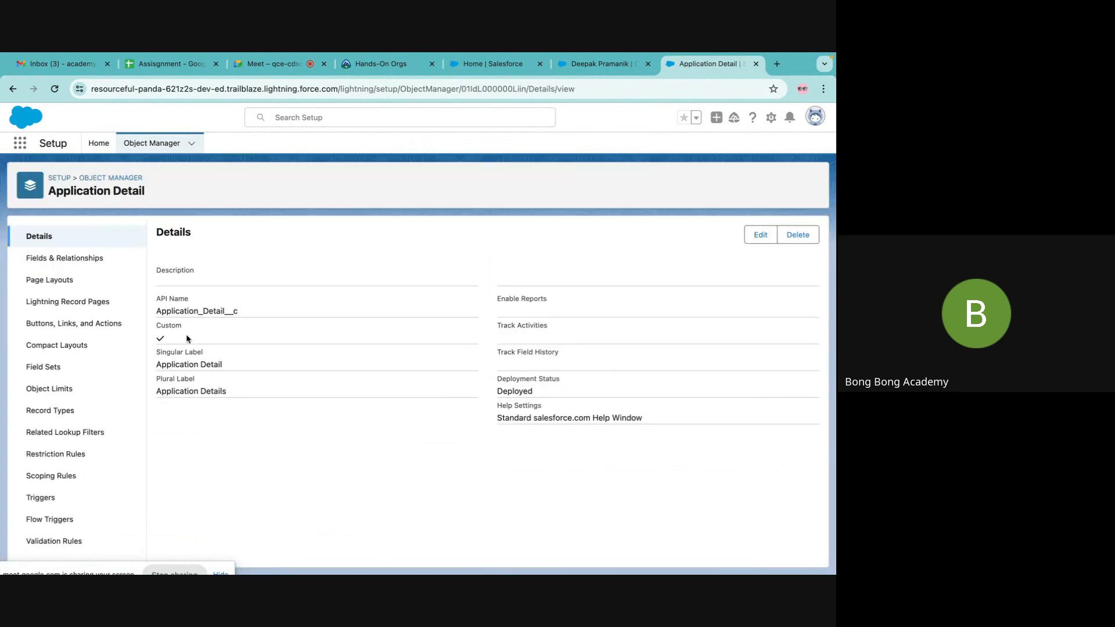
{"action": "left_click", "coordinate": [93, 262]}
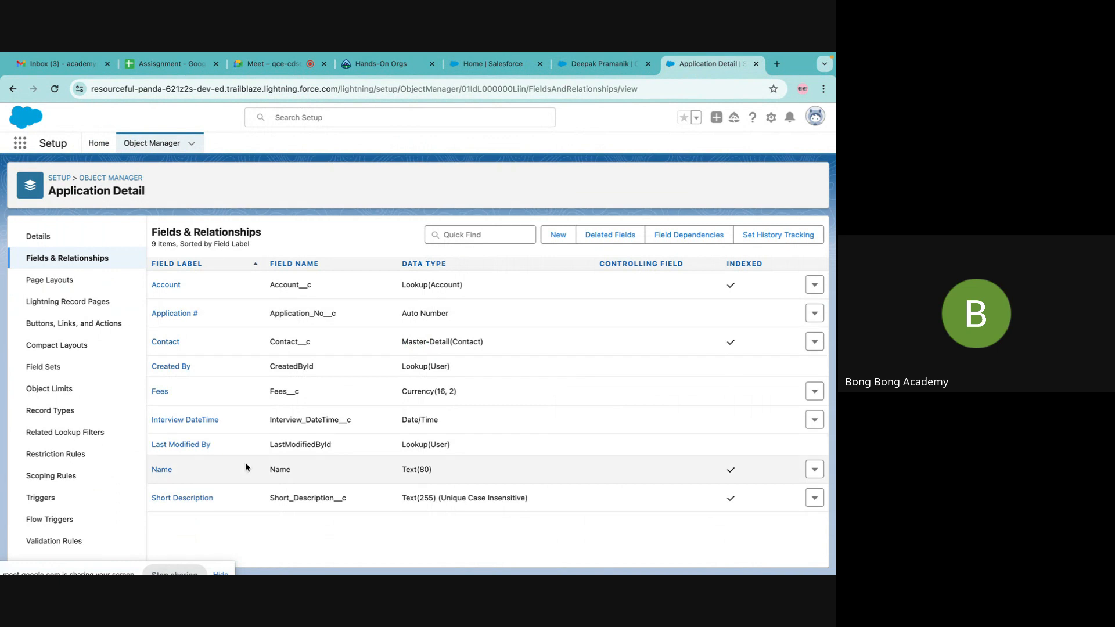
Start a new custom field on Application Detail with Formula as its data type
{"action": "left_click", "coordinate": [559, 236]}
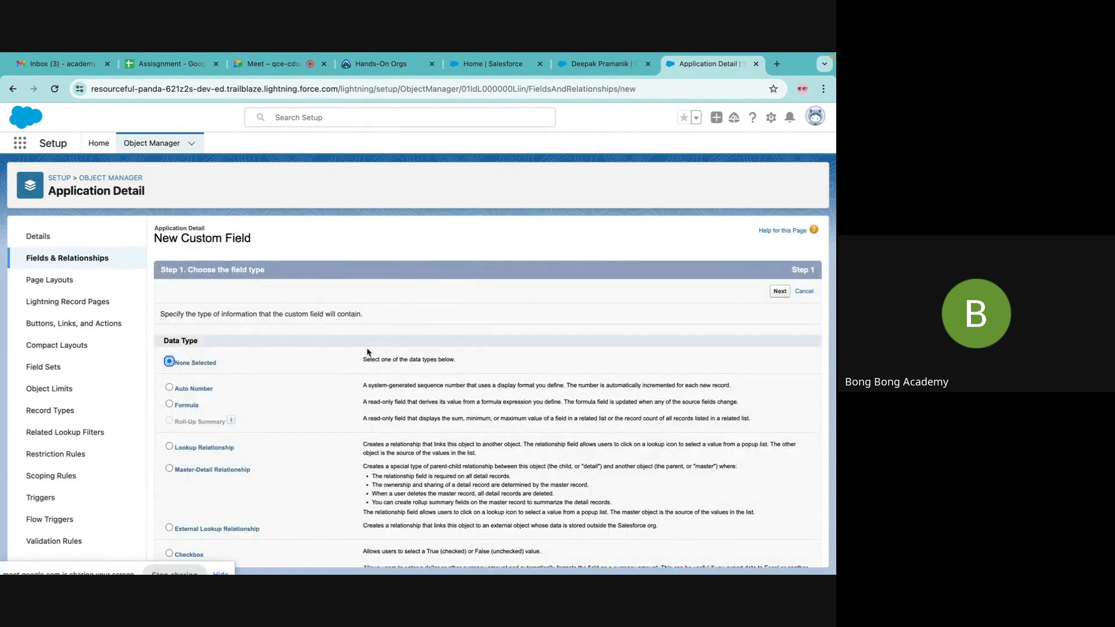
{"action": "scroll", "coordinate": [367, 348], "scroll_direction": "down", "scroll_amount": 3}
{"action": "scroll", "coordinate": [367, 349], "scroll_direction": "down", "scroll_amount": 10}
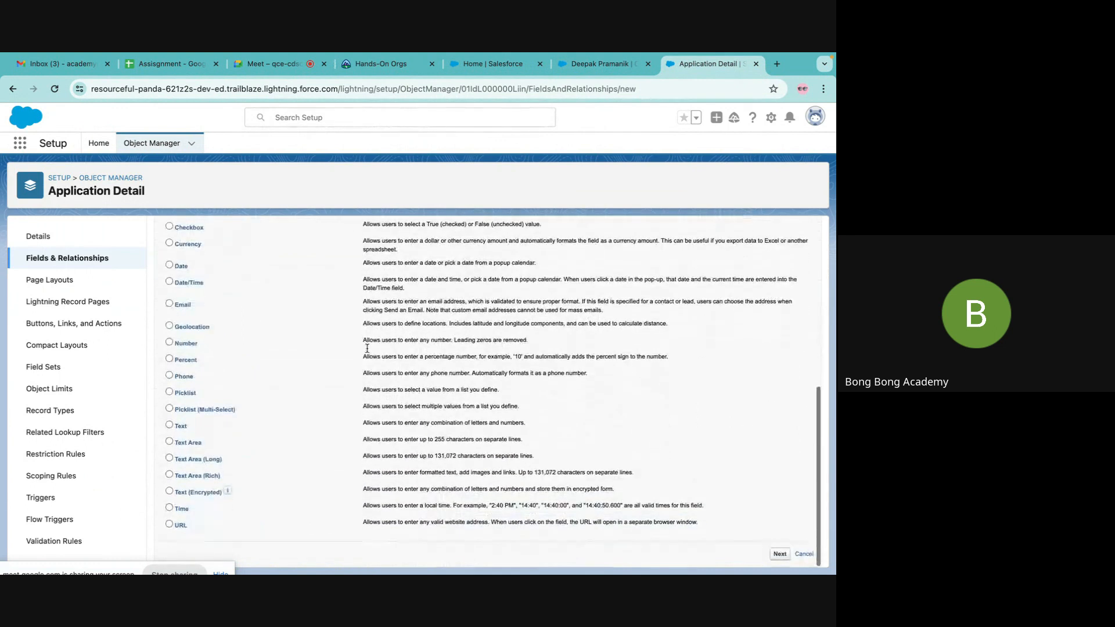
{"action": "scroll", "coordinate": [367, 349], "scroll_direction": "up", "scroll_amount": 15}
{"action": "left_click", "coordinate": [169, 405]}
{"action": "scroll", "coordinate": [522, 430], "scroll_direction": "down", "scroll_amount": 10}
{"action": "left_click", "coordinate": [780, 554]}
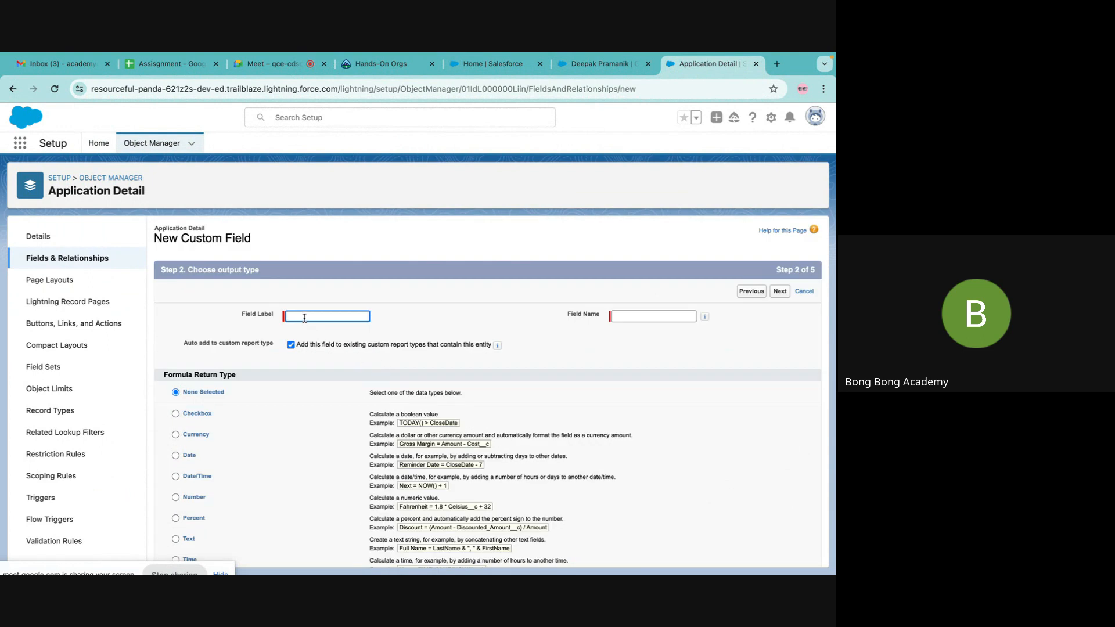
Label the formula field Tolerance, choose Percent as its return type, and continue to the formula step
{"action": "scroll", "coordinate": [305, 318], "scroll_direction": "down", "scroll_amount": 1}
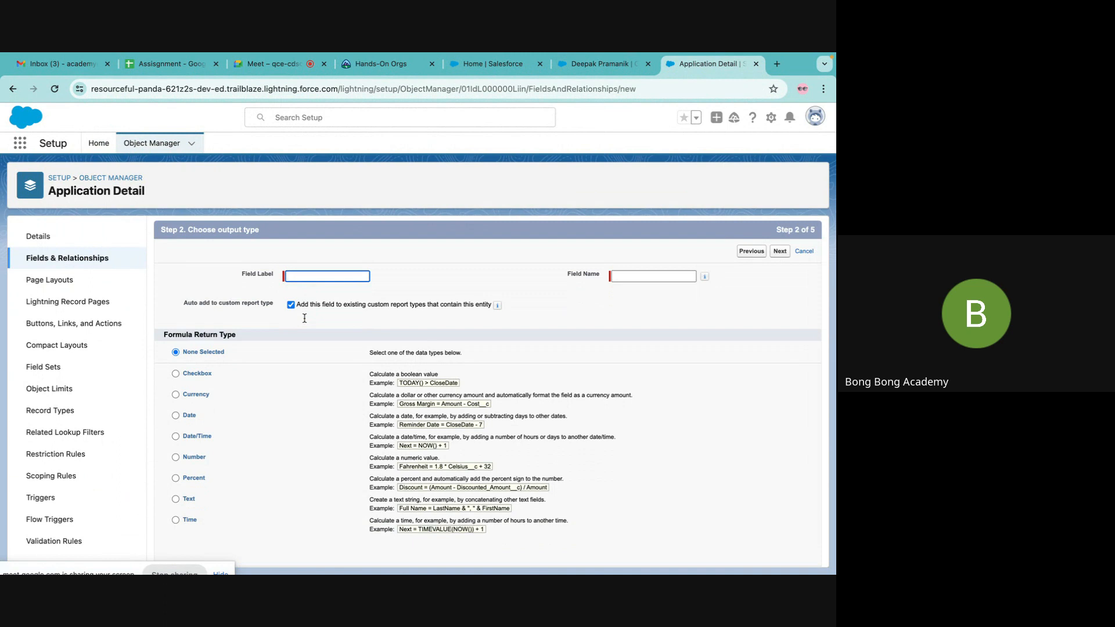
{"action": "type", "text": "Tolerance"}
{"action": "left_click", "coordinate": [651, 278]}
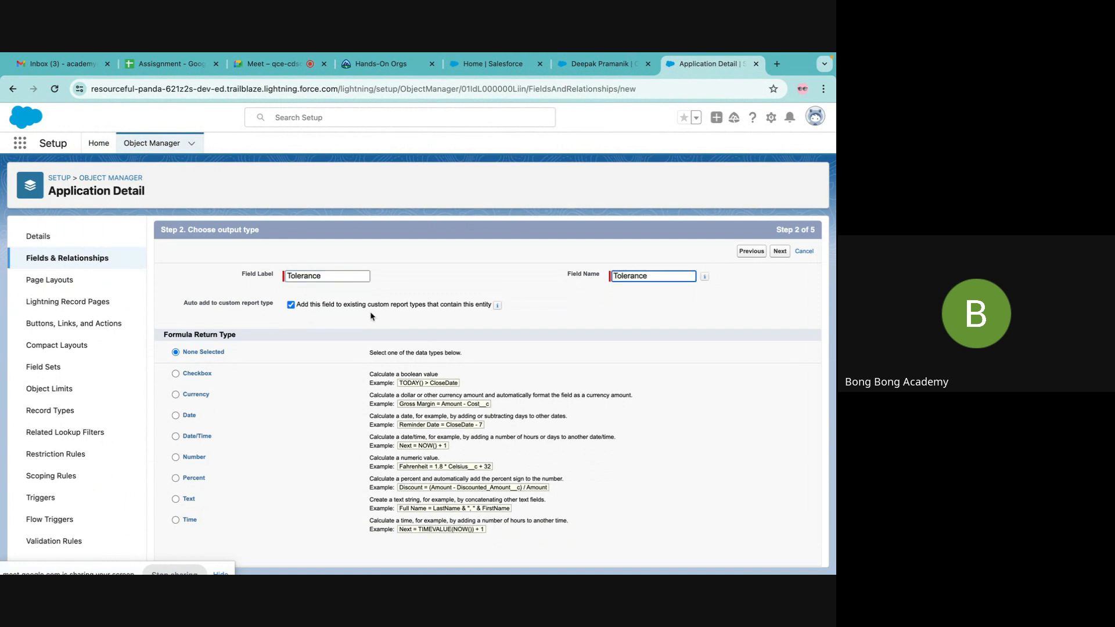
{"action": "scroll", "coordinate": [195, 422], "scroll_direction": "down", "scroll_amount": 1}
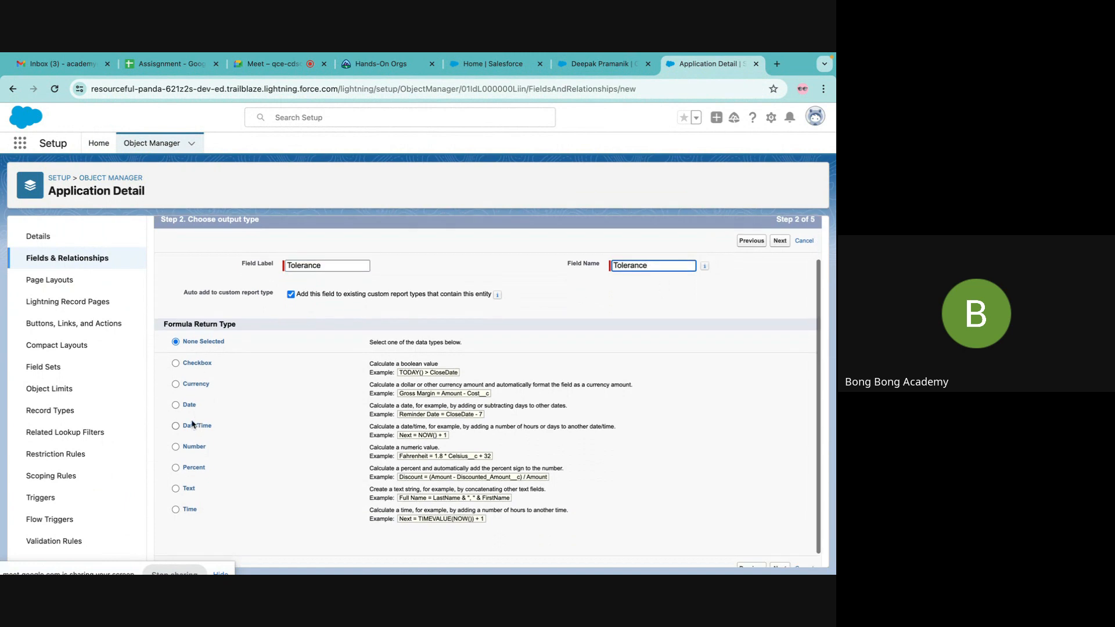
{"action": "left_click", "coordinate": [181, 468]}
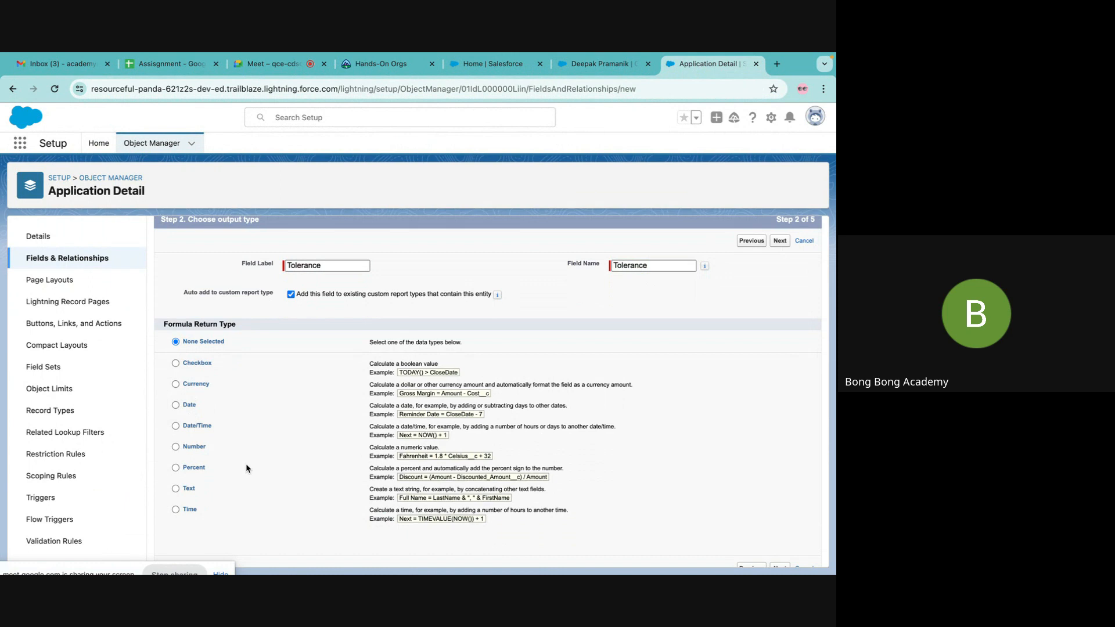
{"action": "left_click", "coordinate": [175, 469]}
{"action": "scroll", "coordinate": [269, 503], "scroll_direction": "down", "scroll_amount": 1}
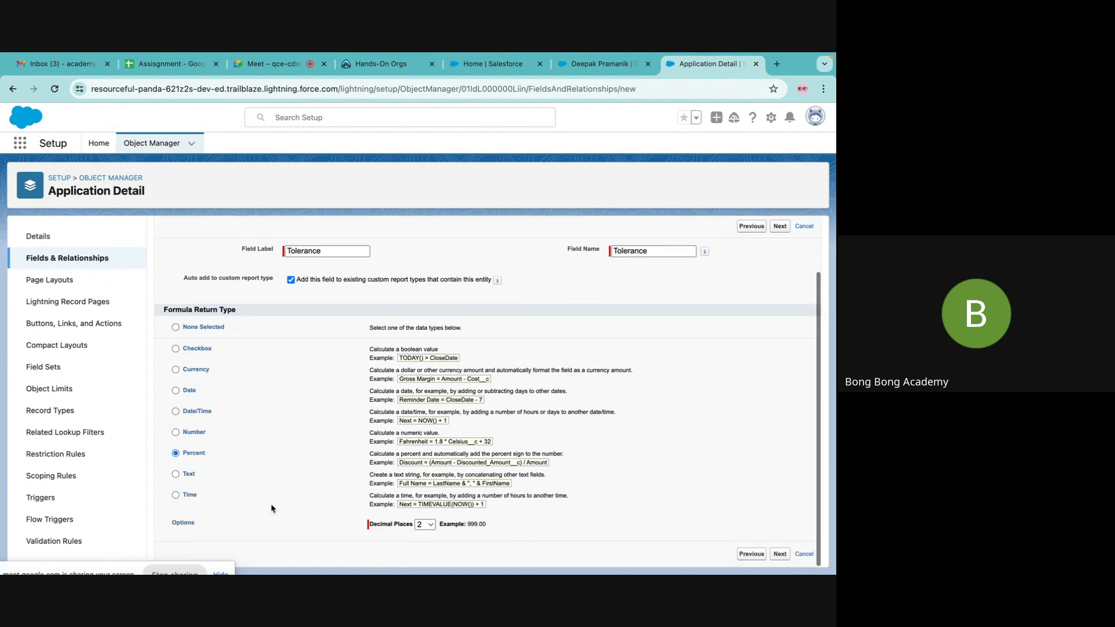
{"action": "left_click", "coordinate": [781, 554]}
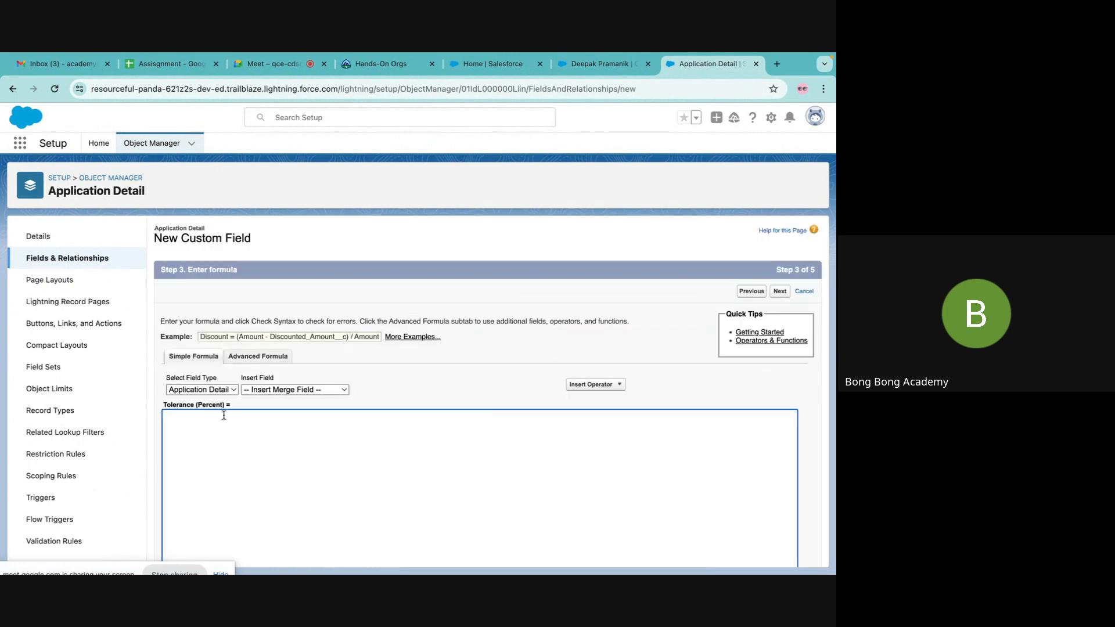
Switch the Tolerance field's formula editor to the Advanced Formula mode
{"action": "scroll", "coordinate": [217, 430], "scroll_direction": "down", "scroll_amount": 3}
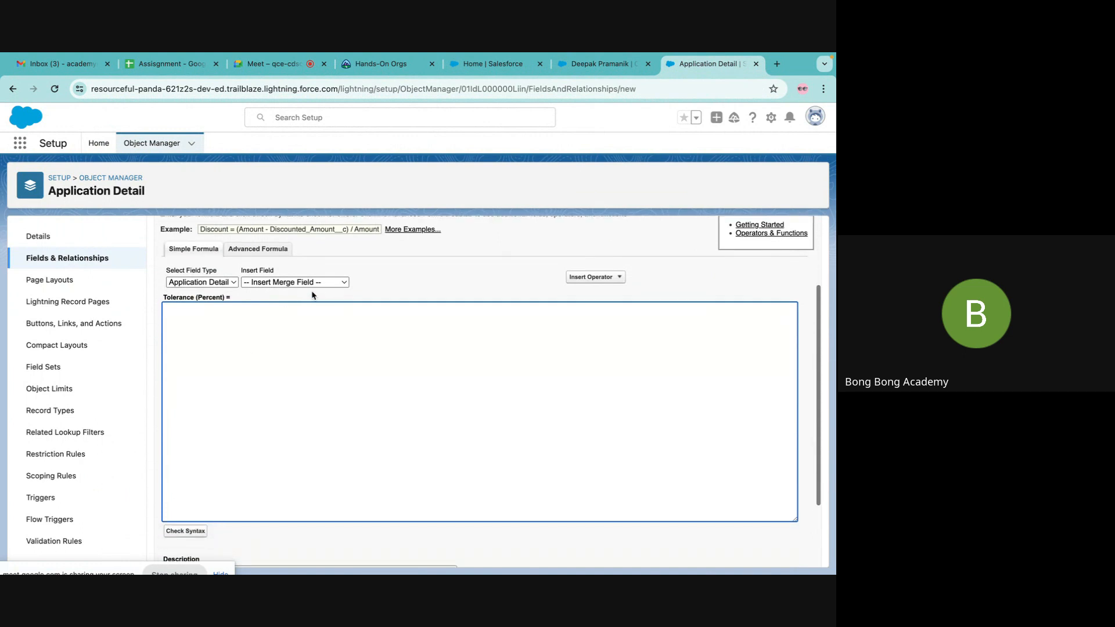
{"action": "left_click", "coordinate": [309, 283]}
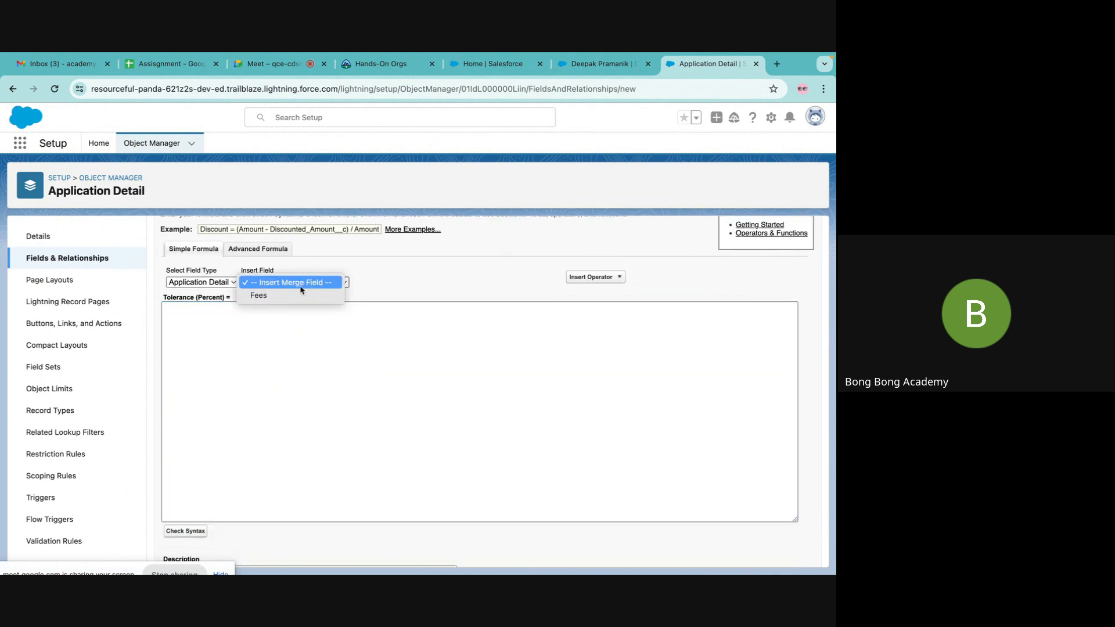
{"action": "left_click", "coordinate": [260, 253]}
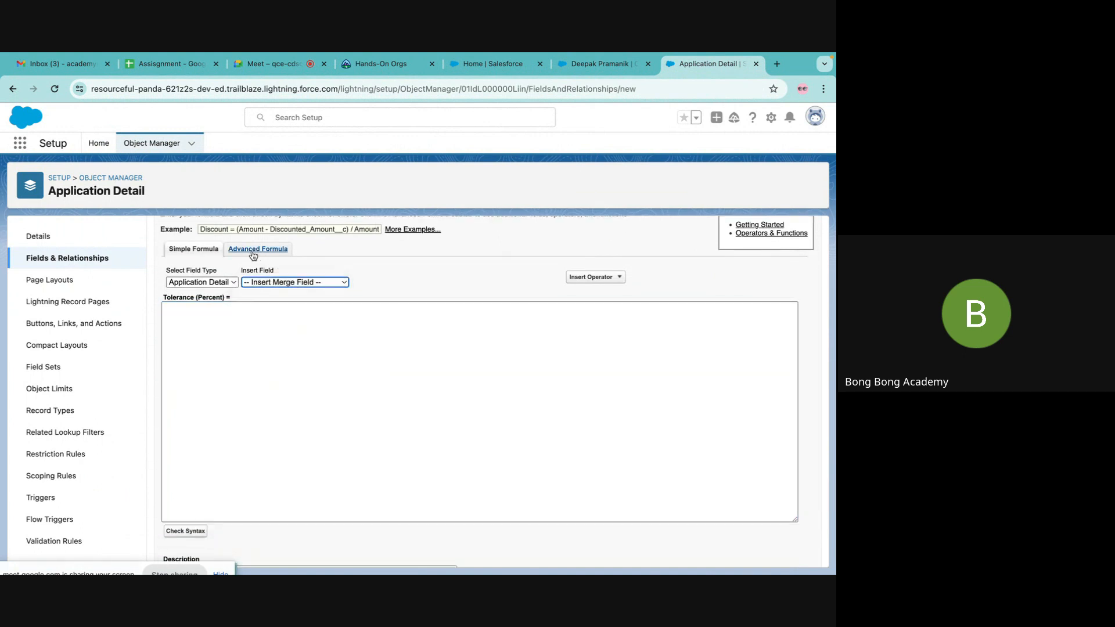
{"action": "scroll", "coordinate": [355, 357], "scroll_direction": "down", "scroll_amount": 3}
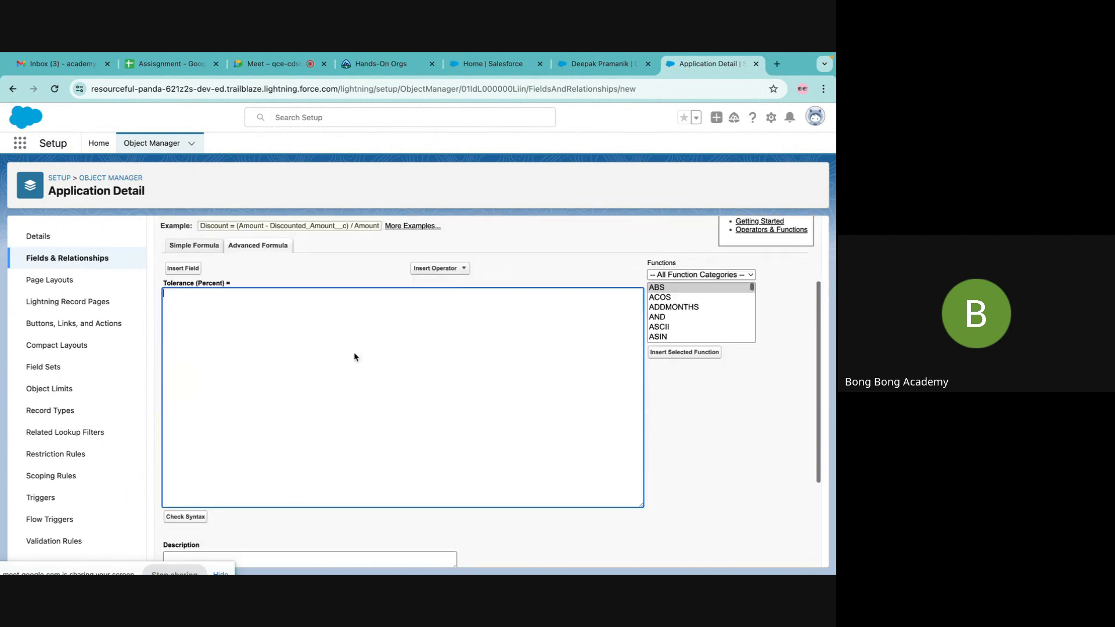
Insert the related Contact's Average Fee field (Contact__r.Average_Fee__c) into the Tolerance formula
{"action": "left_click", "coordinate": [183, 269]}
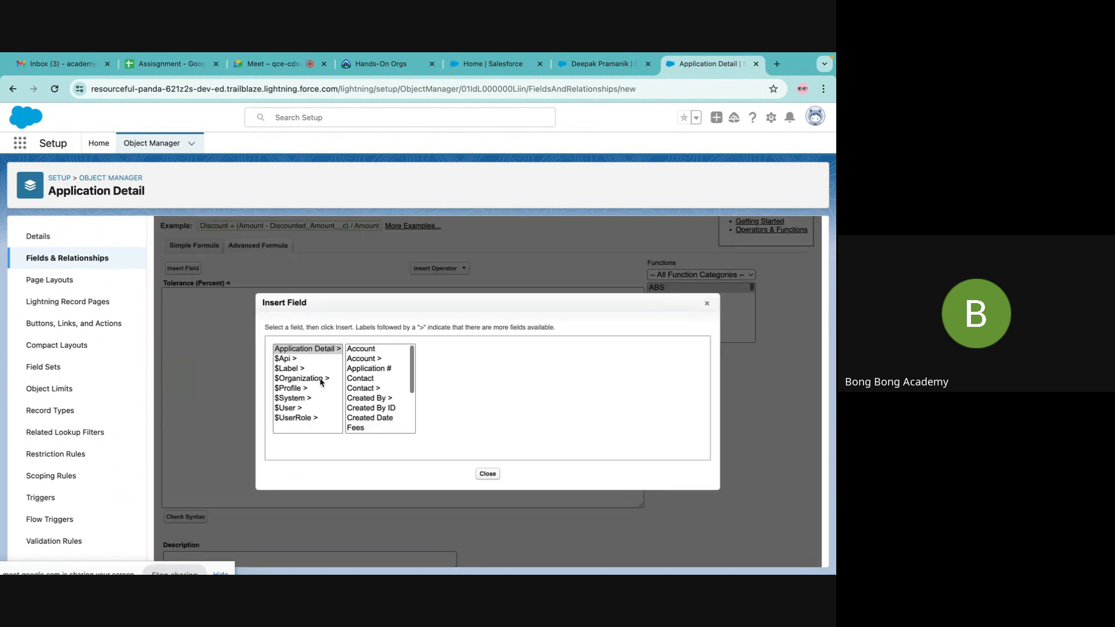
{"action": "scroll", "coordinate": [374, 400], "scroll_direction": "down", "scroll_amount": 3}
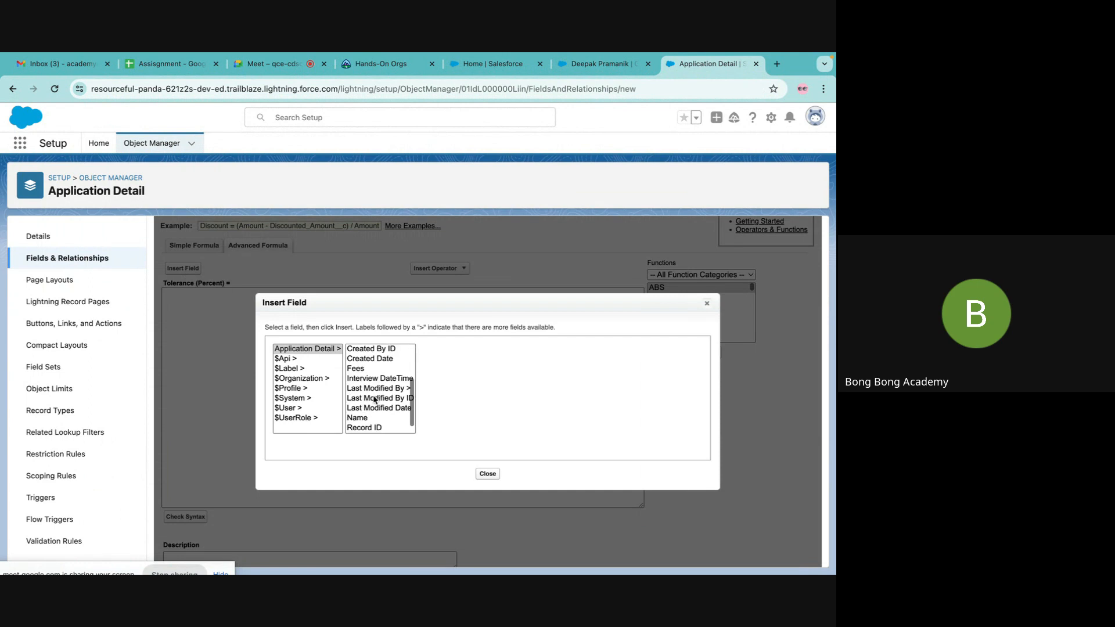
{"action": "scroll", "coordinate": [374, 399], "scroll_direction": "up", "scroll_amount": 3}
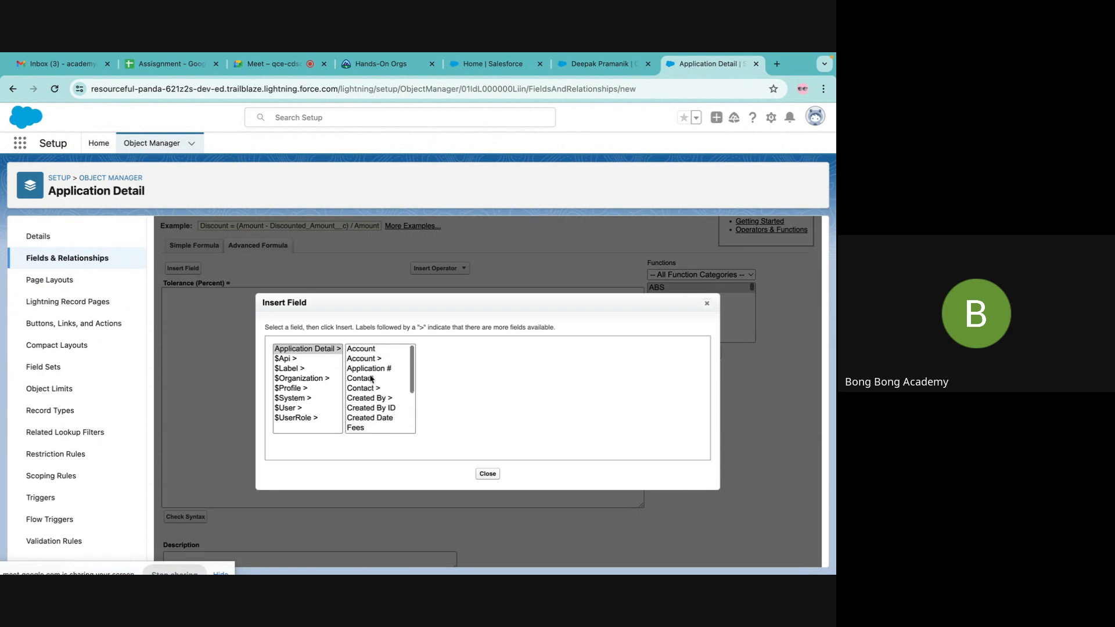
{"action": "left_click", "coordinate": [367, 388]}
{"action": "scroll", "coordinate": [439, 401], "scroll_direction": "down", "scroll_amount": 3}
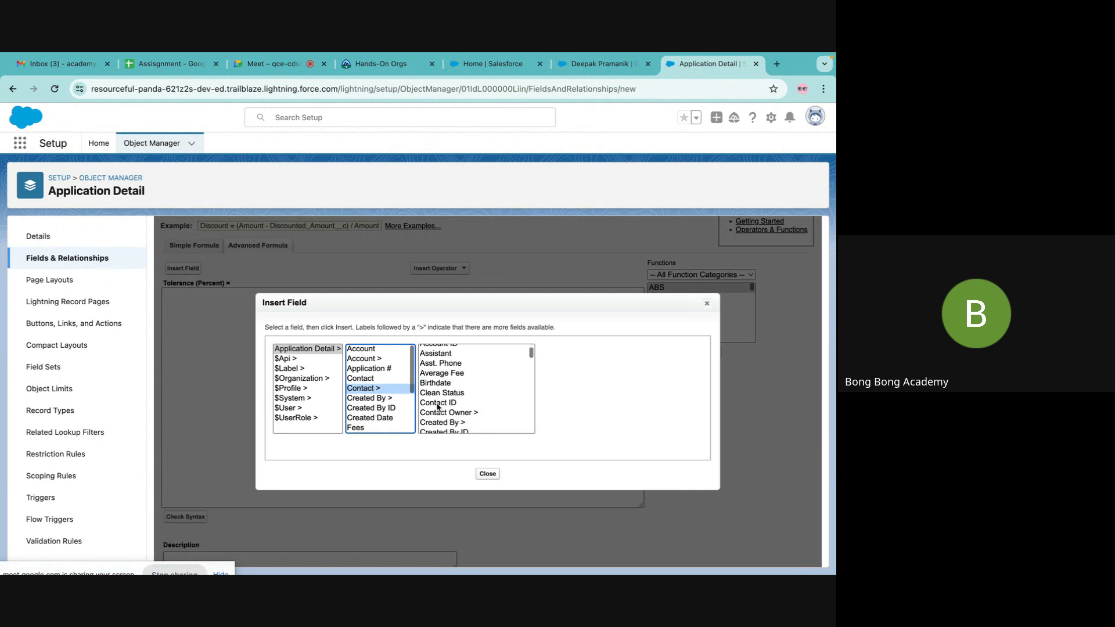
{"action": "scroll", "coordinate": [439, 395], "scroll_direction": "down", "scroll_amount": 5}
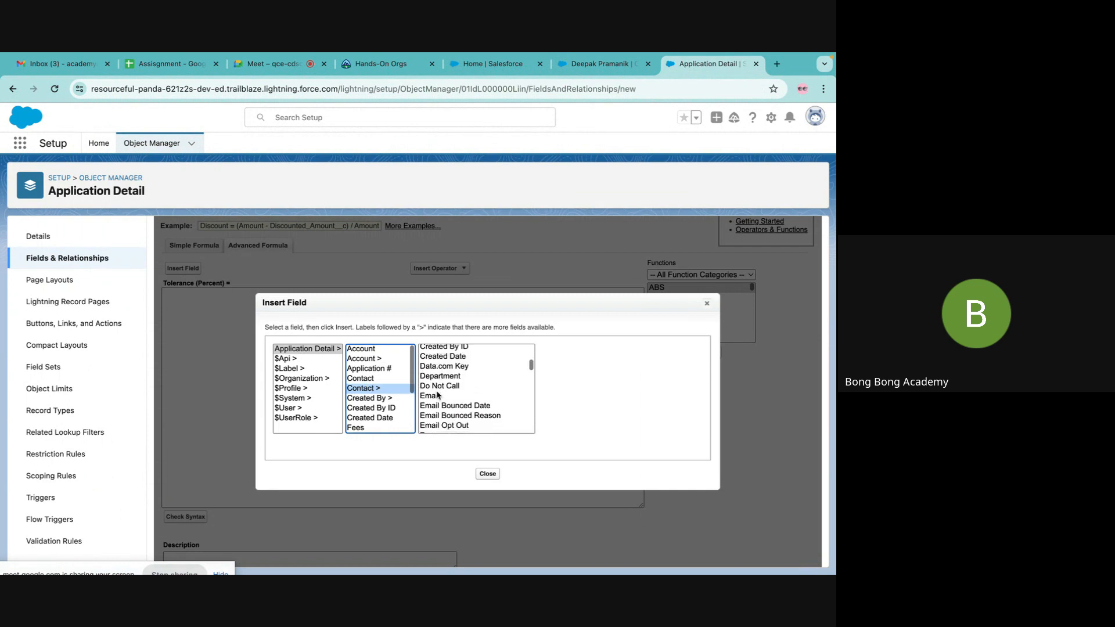
{"action": "scroll", "coordinate": [438, 395], "scroll_direction": "up", "scroll_amount": 6}
{"action": "scroll", "coordinate": [439, 395], "scroll_direction": "down", "scroll_amount": 1}
{"action": "left_click", "coordinate": [441, 381]}
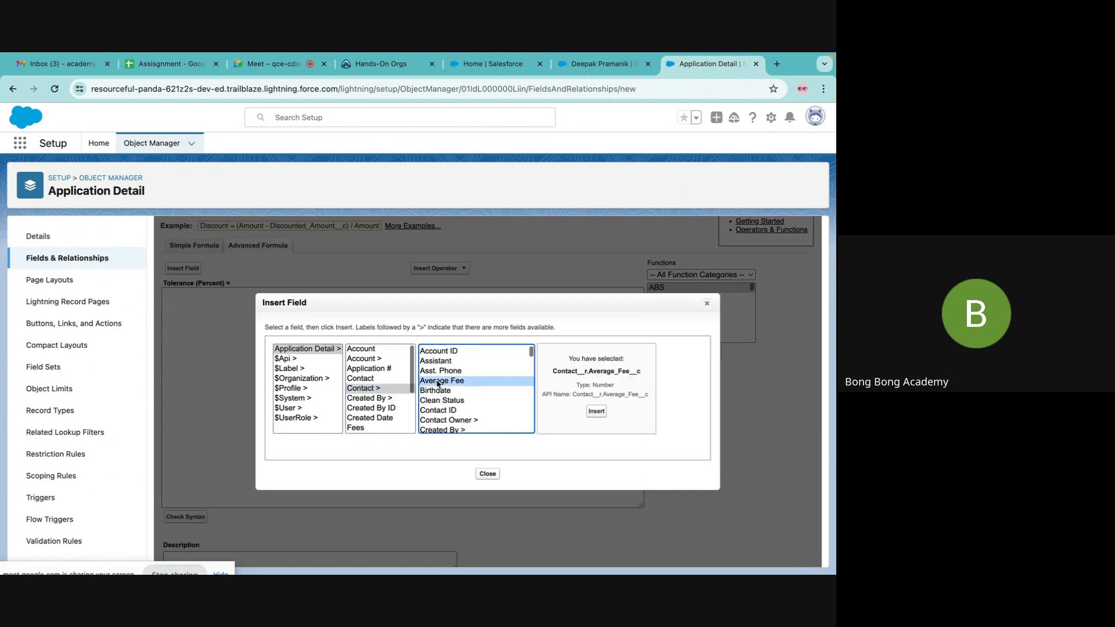
{"action": "left_click", "coordinate": [596, 412]}
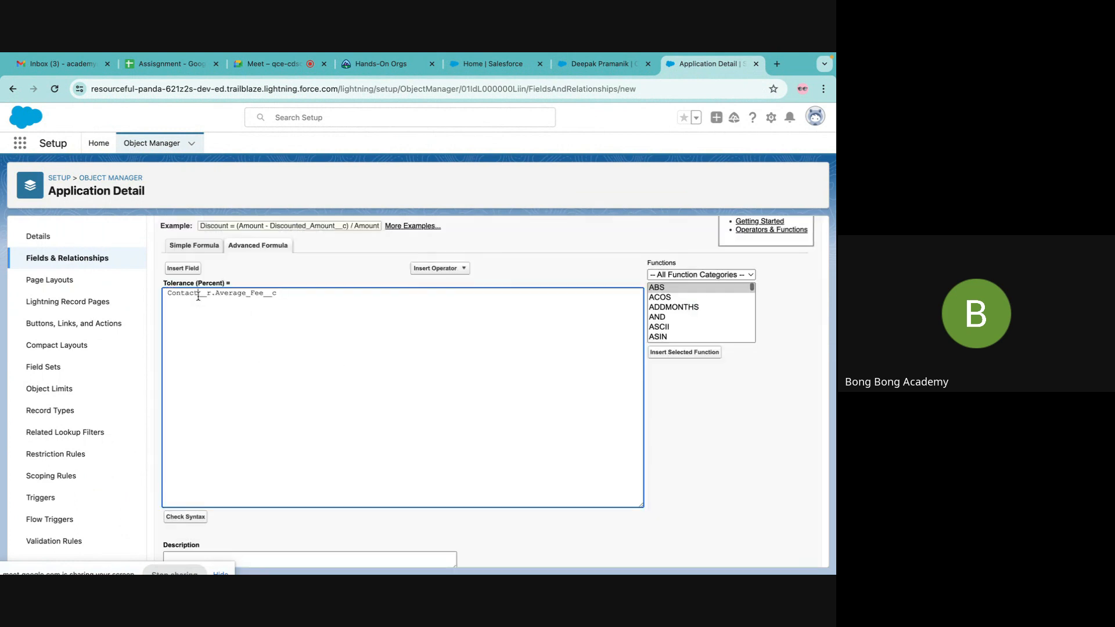
Subtract the application detail's own Fees field (Fees__c) from the contact's average fee in the formula
{"action": "left_click_drag", "start_coordinate": [203, 296], "coordinate": [217, 297]}
{"action": "left_click", "coordinate": [283, 294]}
{"action": "left_click", "coordinate": [195, 269]}
{"action": "scroll", "coordinate": [379, 387], "scroll_direction": "down", "scroll_amount": 3}
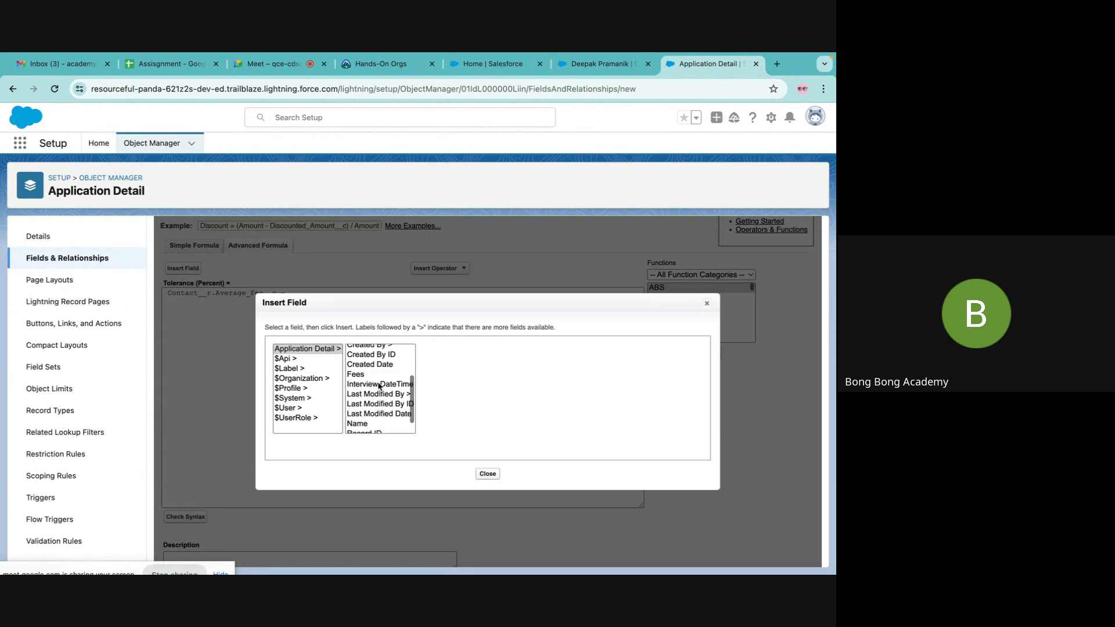
{"action": "left_click", "coordinate": [365, 376]}
{"action": "left_click", "coordinate": [451, 409]}
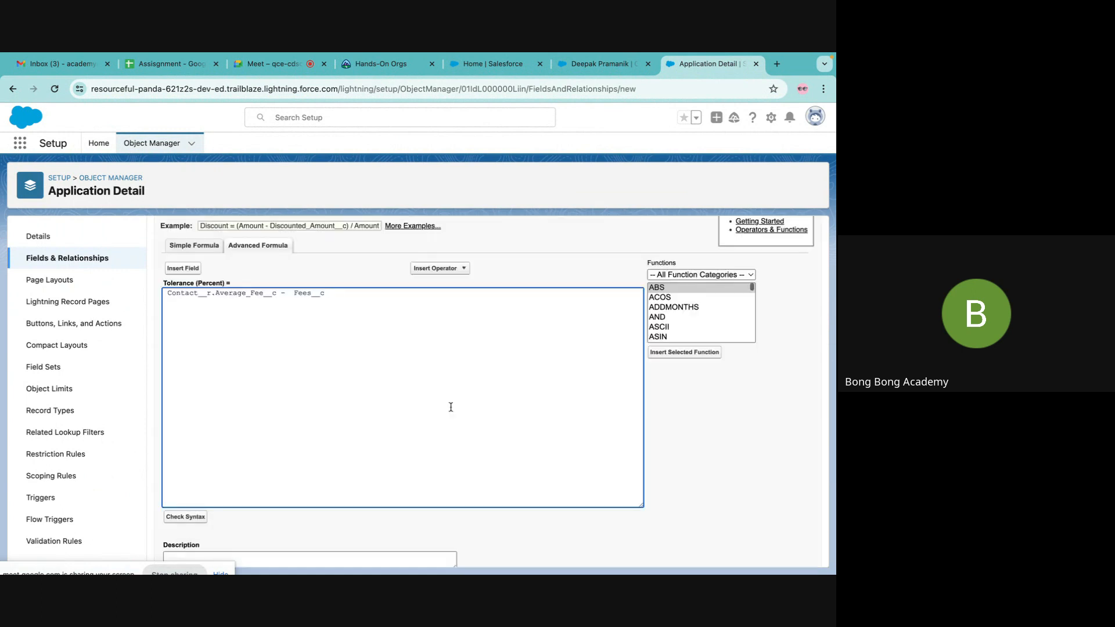
Enclose the subtraction in parentheses and divide it by Fees__c
{"action": "type", "text": ")"}
{"action": "left_click", "coordinate": [168, 295]}
{"action": "type", "text": "("}
{"action": "type", "text": "/"}
{"action": "left_click_drag", "start_coordinate": [298, 294], "coordinate": [328, 294]}
{"action": "key", "text": "ctrl+c"}
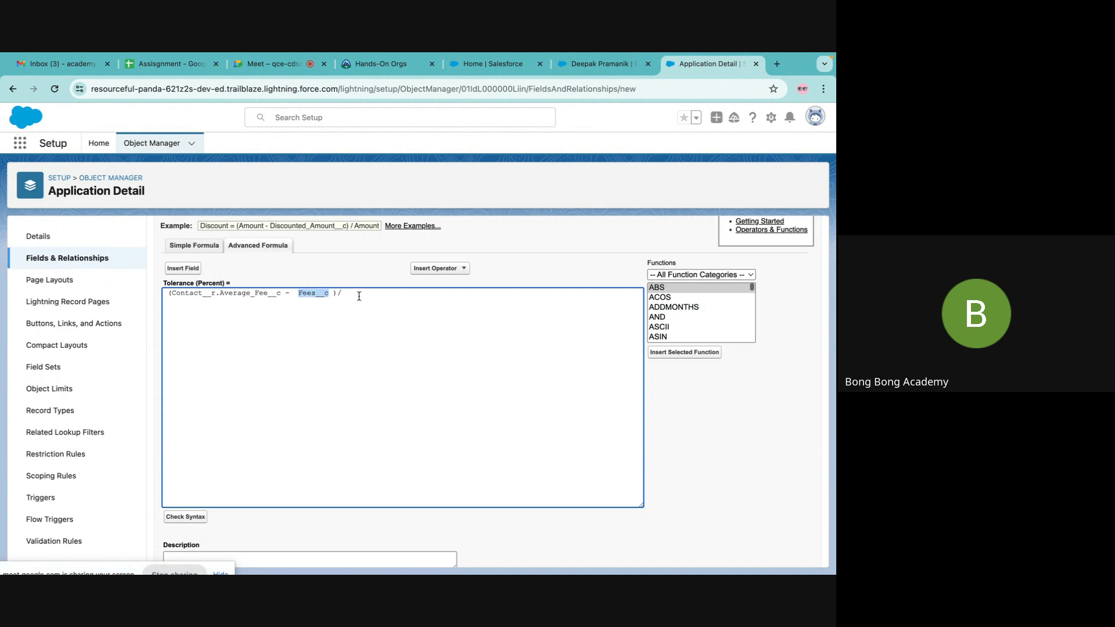
{"action": "left_click", "coordinate": [357, 295]}
{"action": "key", "text": "ctrl+v"}
{"action": "left_click", "coordinate": [341, 293]}
Continue to field-level security, make the Tolerance field visible for all profiles, and save the new field
{"action": "scroll", "coordinate": [347, 323], "scroll_direction": "down", "scroll_amount": 2}
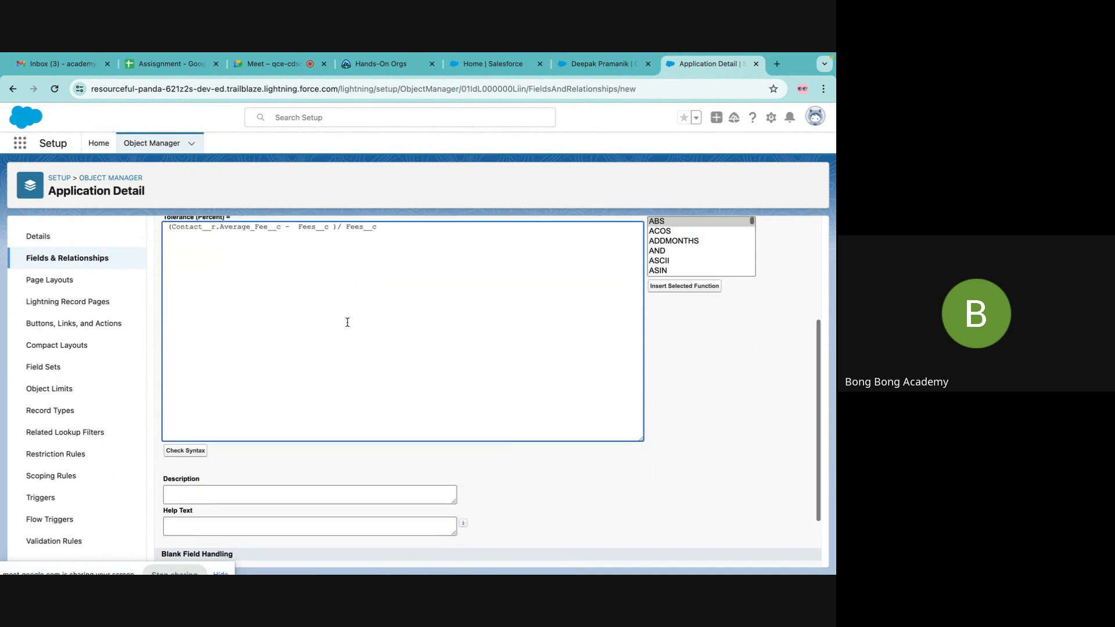
{"action": "scroll", "coordinate": [347, 323], "scroll_direction": "down", "scroll_amount": 3}
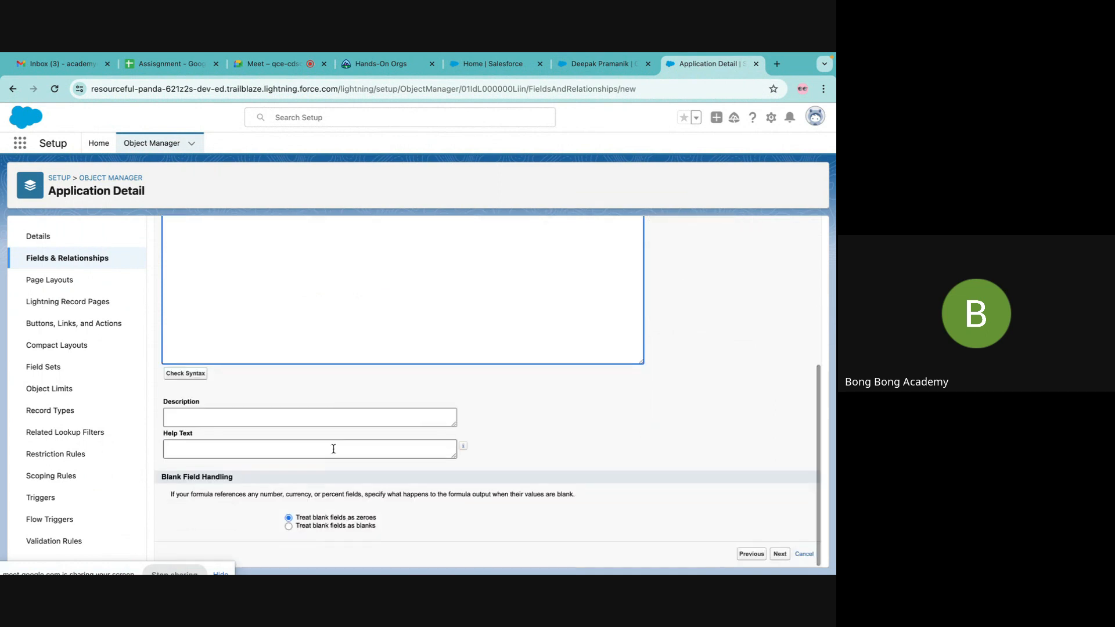
{"action": "left_click", "coordinate": [779, 554]}
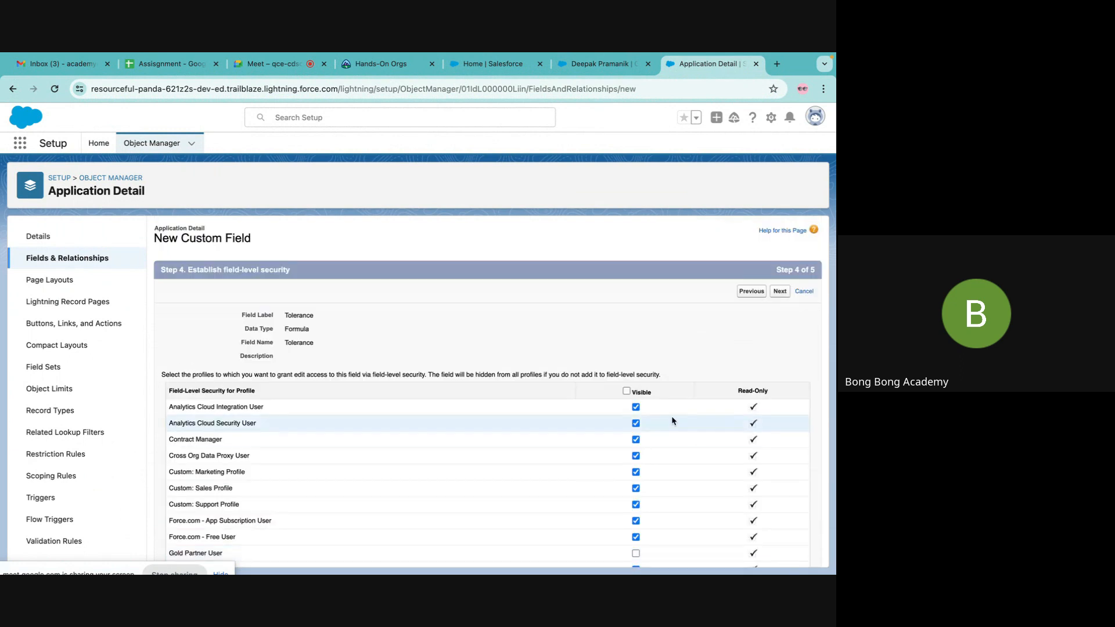
{"action": "left_click", "coordinate": [780, 293]}
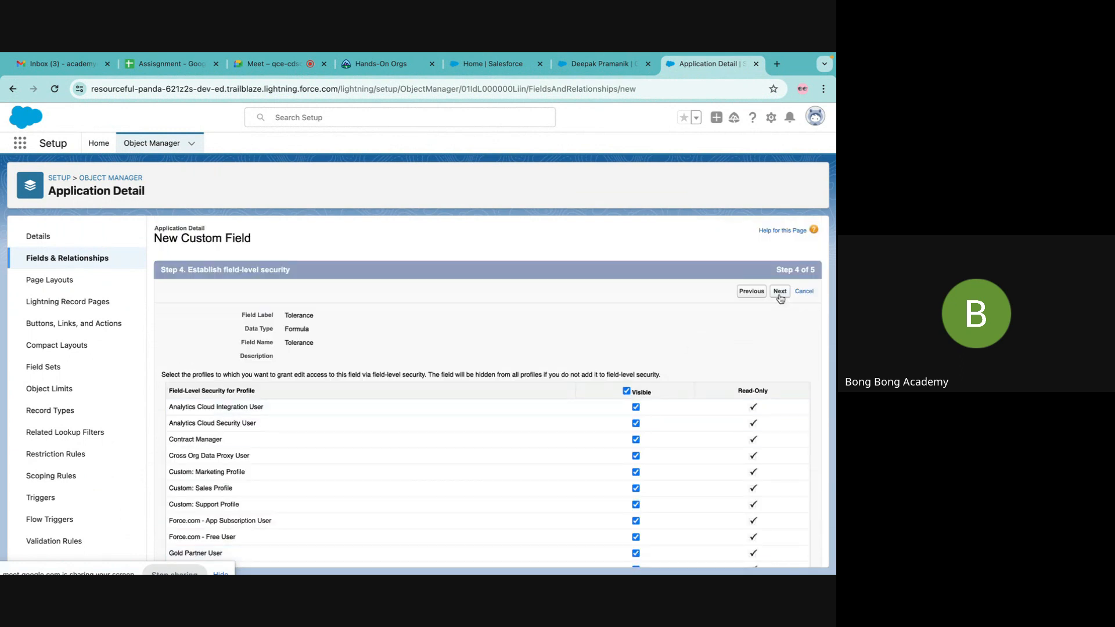
{"action": "left_click", "coordinate": [779, 295]}
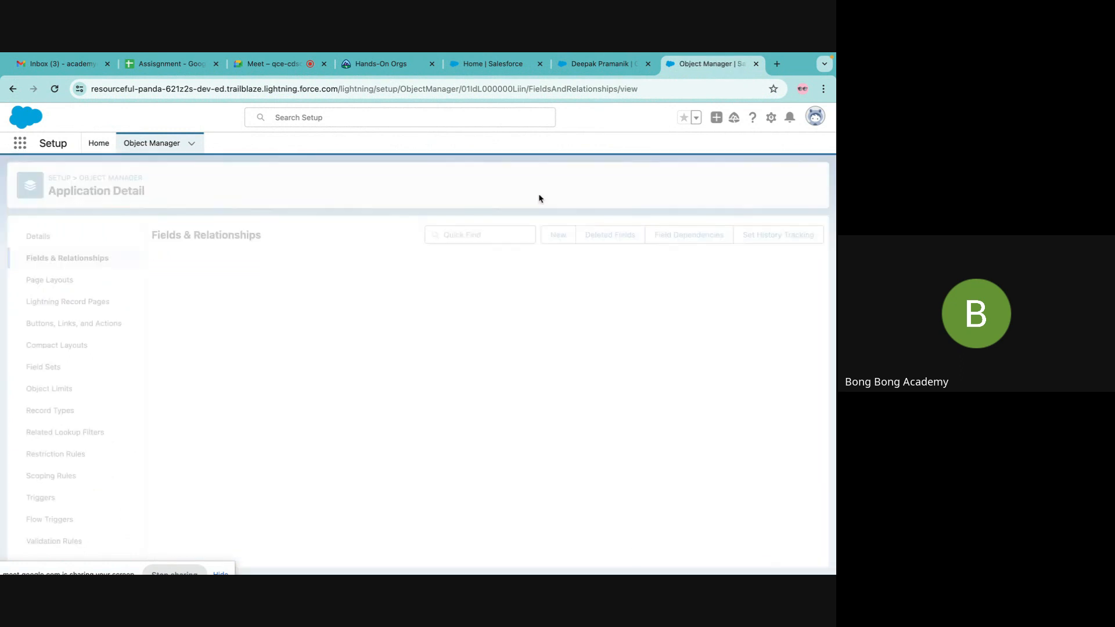
Return to the contact, open its related Demo 3 application detail, and reload the record to check Tolerance
{"action": "left_click", "coordinate": [616, 65]}
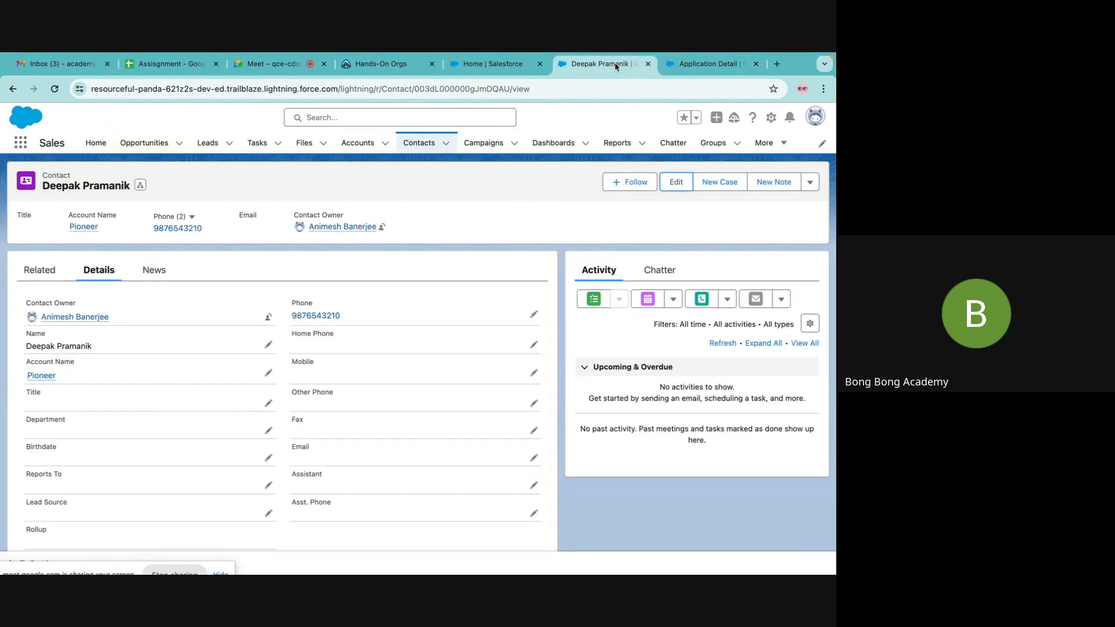
{"action": "left_click", "coordinate": [40, 270]}
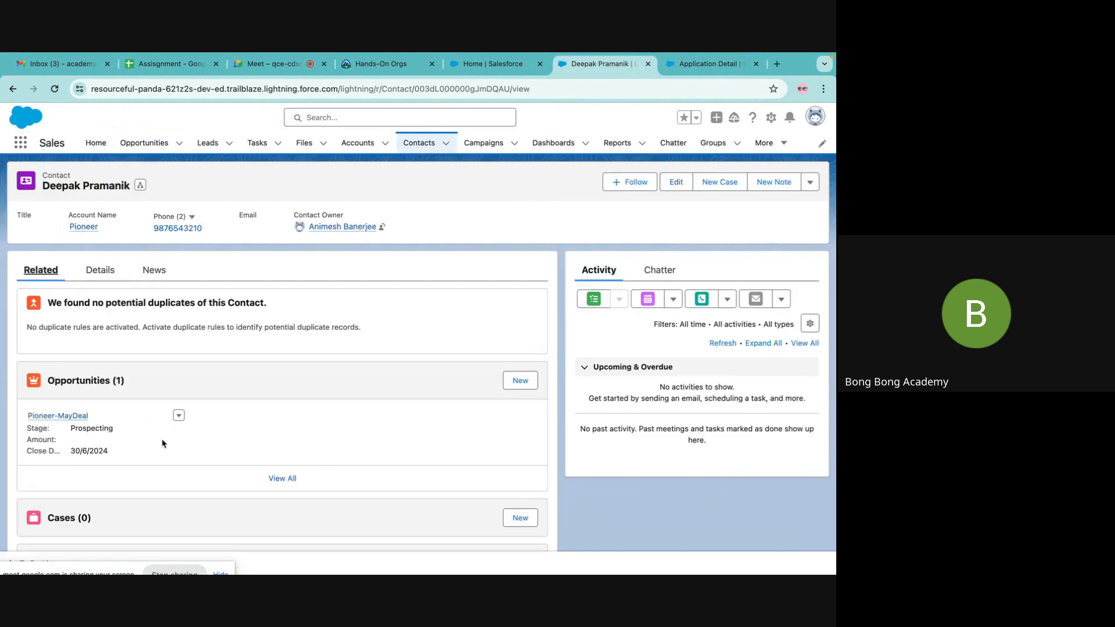
{"action": "scroll", "coordinate": [163, 441], "scroll_direction": "down", "scroll_amount": 5}
{"action": "left_click", "coordinate": [38, 465]}
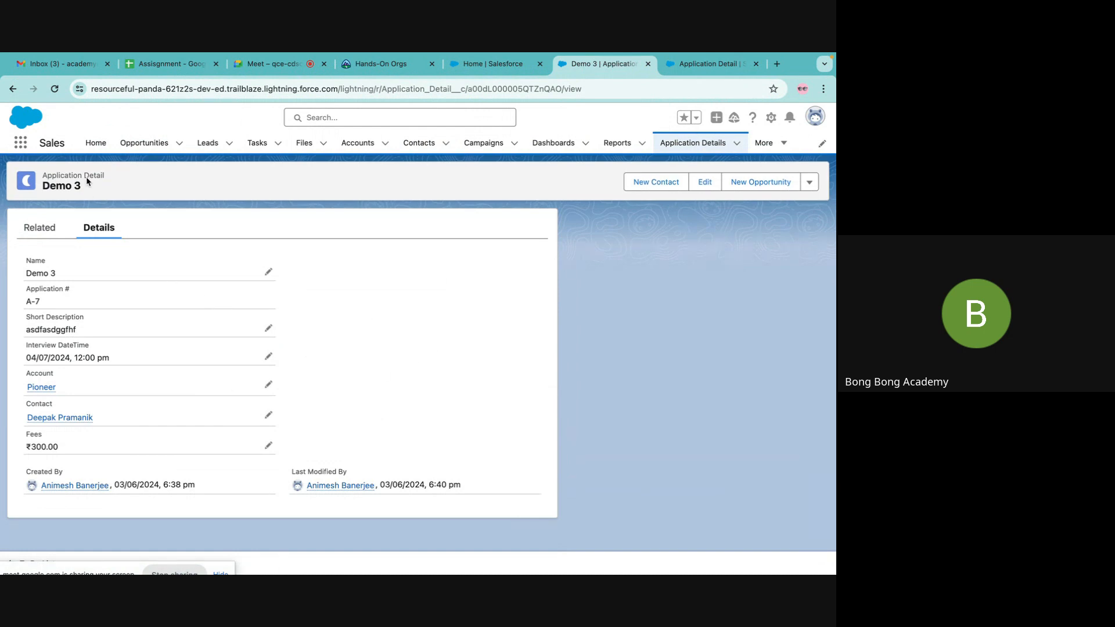
{"action": "left_click", "coordinate": [55, 89]}
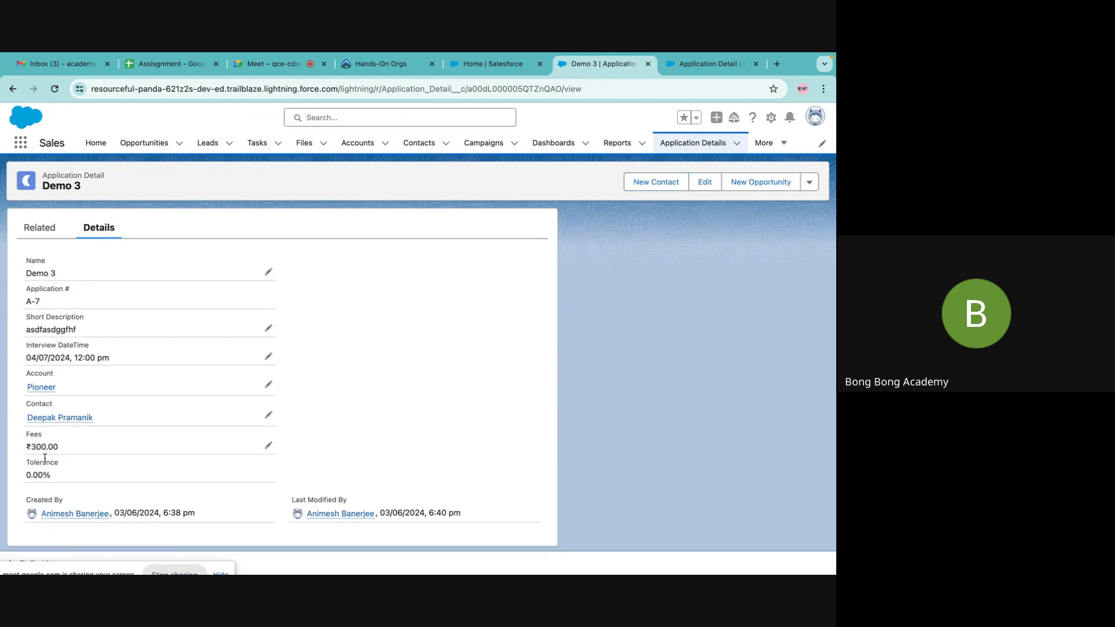
{"action": "mouse_move", "coordinate": [60, 419]}
Go back to the contact and open its related Demo 5 application detail to check Tolerance
{"action": "left_click", "coordinate": [13, 90]}
{"action": "scroll", "coordinate": [105, 445], "scroll_direction": "down", "scroll_amount": 5}
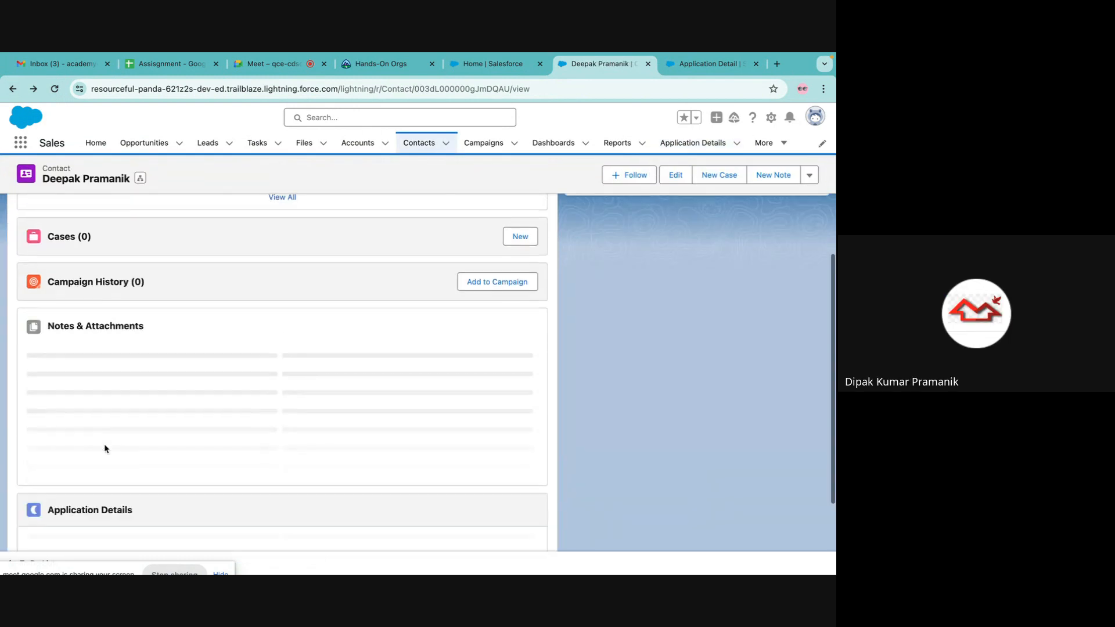
{"action": "left_click", "coordinate": [40, 481]}
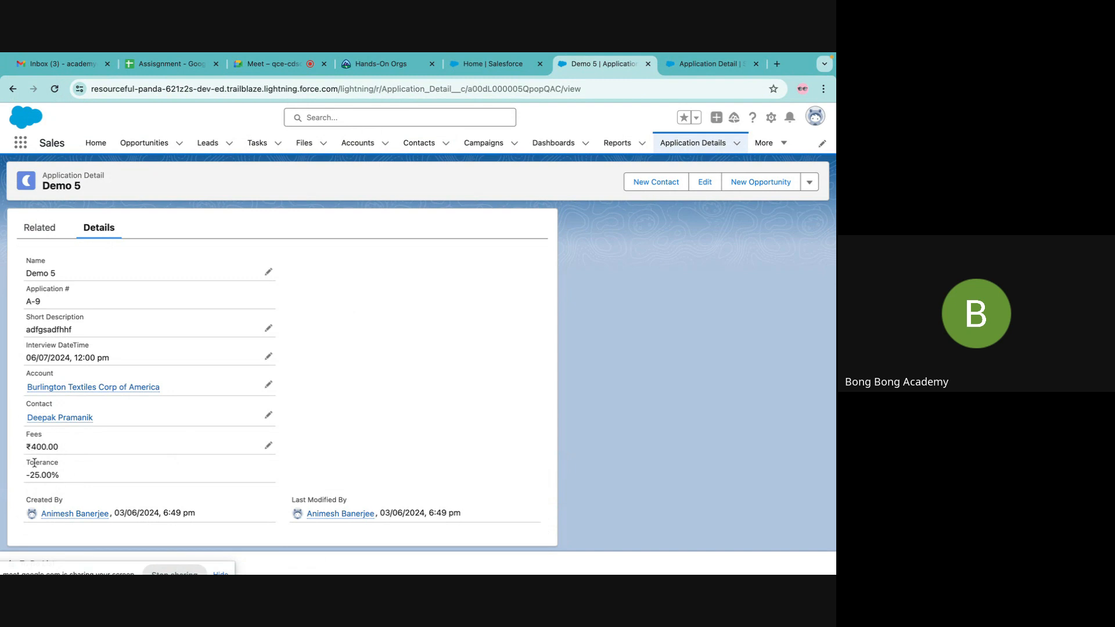
{"action": "mouse_move", "coordinate": [62, 477]}
{"action": "left_mouse_down"}
{"action": "mouse_move", "coordinate": [40, 475]}
{"action": "mouse_move", "coordinate": [56, 468]}
{"action": "left_mouse_up"}
{"action": "scroll", "coordinate": [632, 334], "scroll_direction": "down", "scroll_amount": 1}
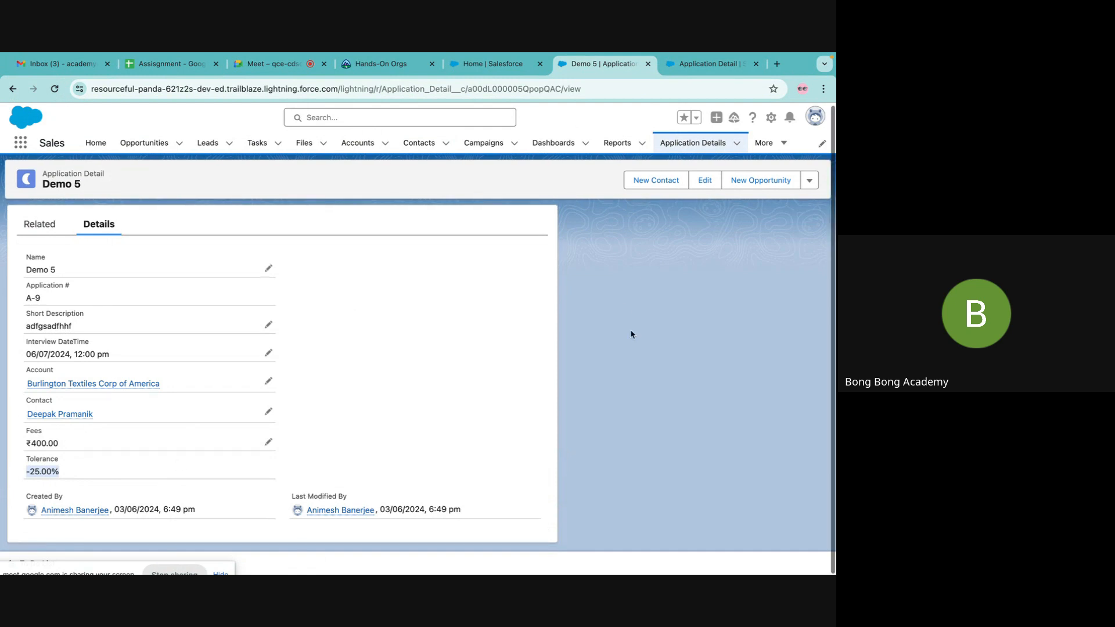
Look at the Application Detail object's field list, then return to Sales and open the list of all application details
{"action": "left_click", "coordinate": [690, 68]}
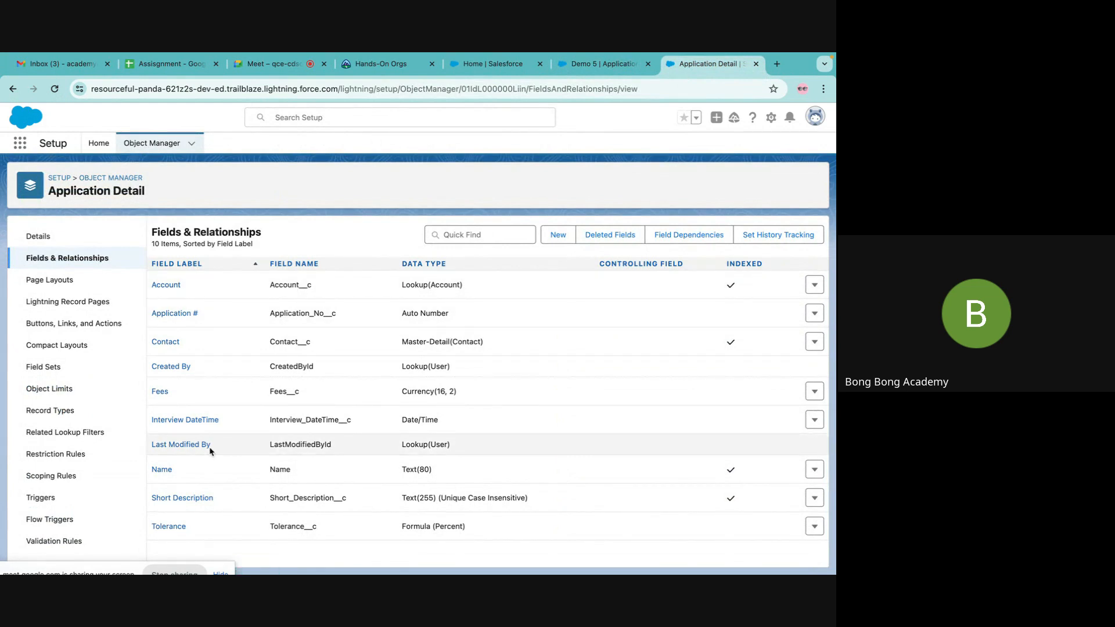
{"action": "left_click", "coordinate": [587, 70]}
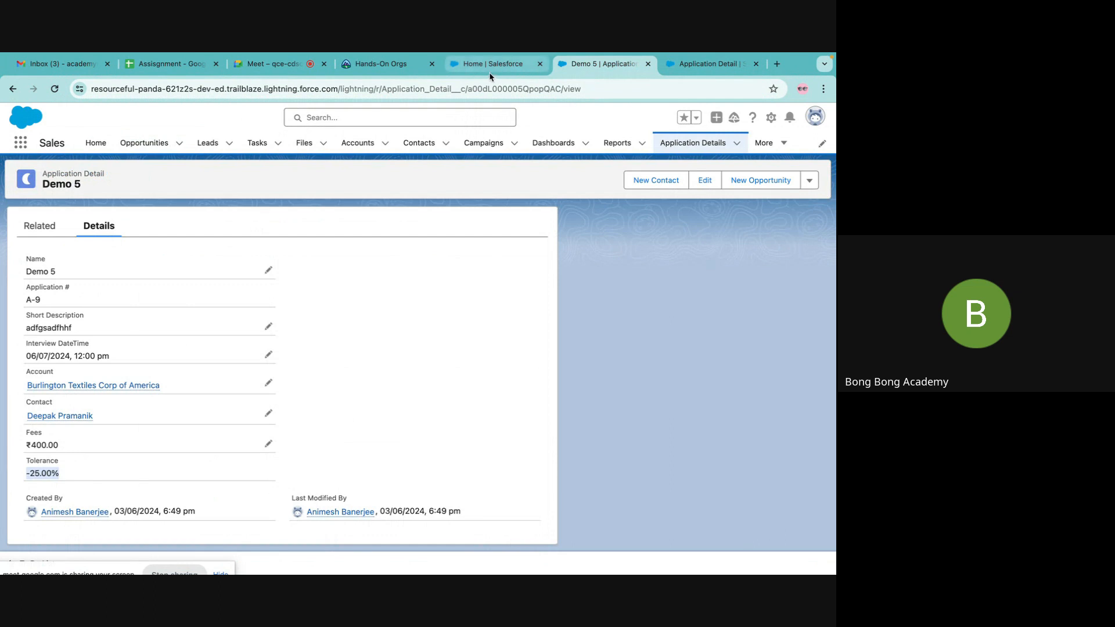
{"action": "left_click", "coordinate": [355, 149]}
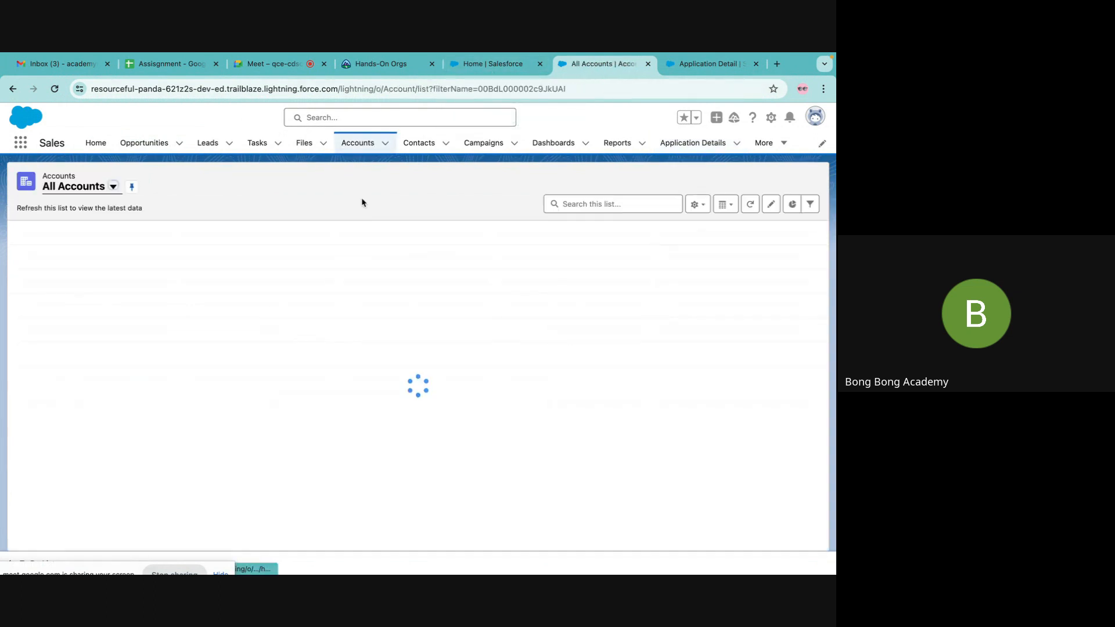
{"action": "left_click", "coordinate": [693, 144]}
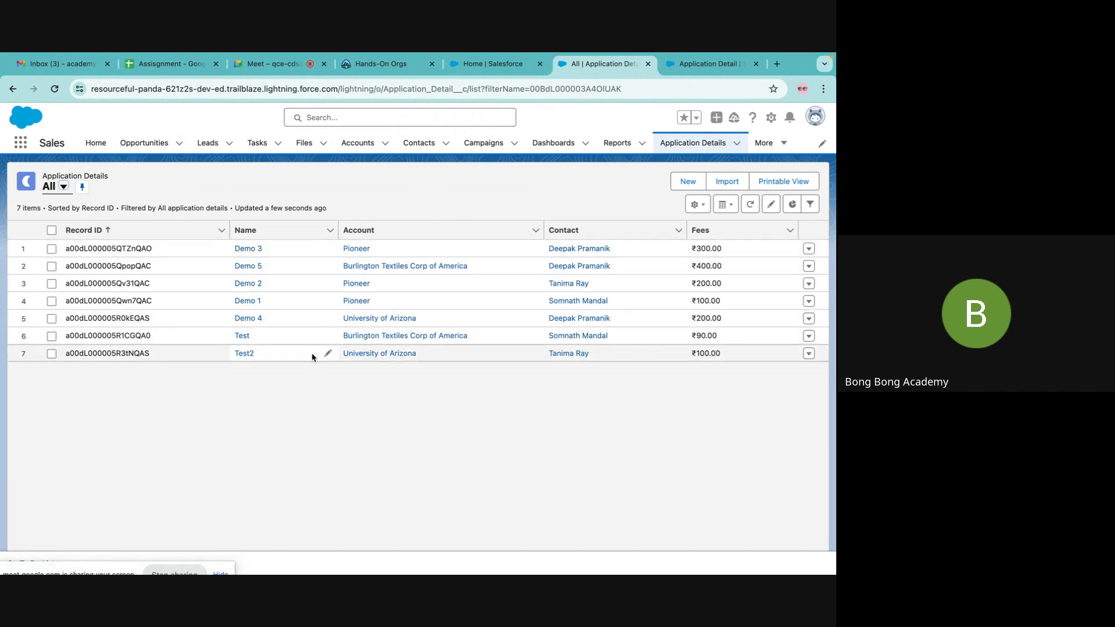
Open the Pioneer account and its related Demo 3 application detail, and view that record's edit form without saving
{"action": "left_click", "coordinate": [357, 249]}
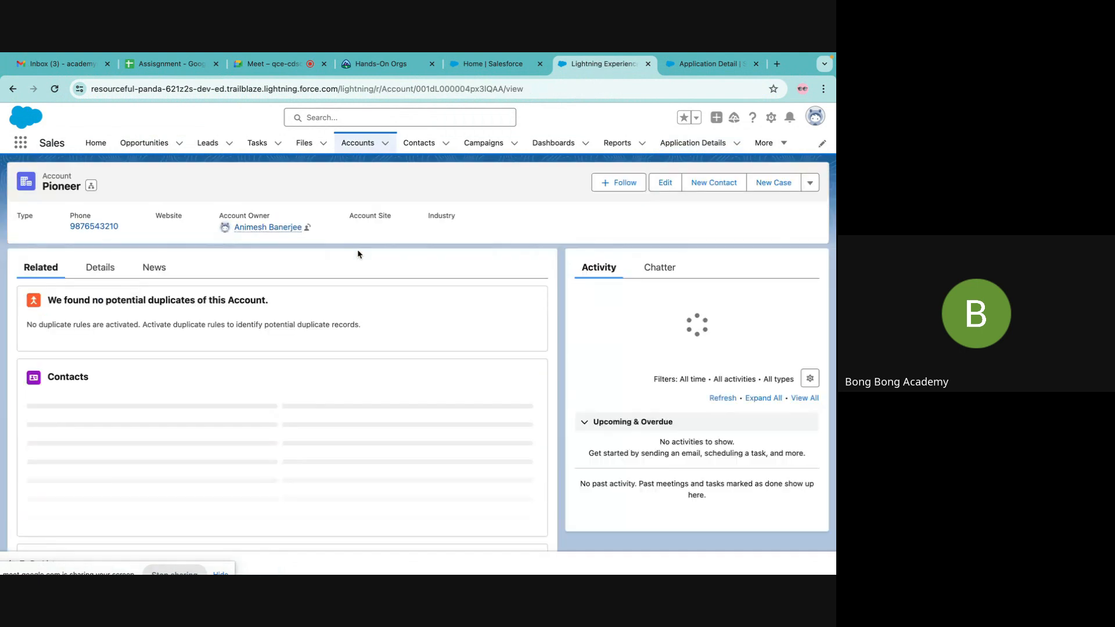
{"action": "scroll", "coordinate": [238, 398], "scroll_direction": "down", "scroll_amount": 10}
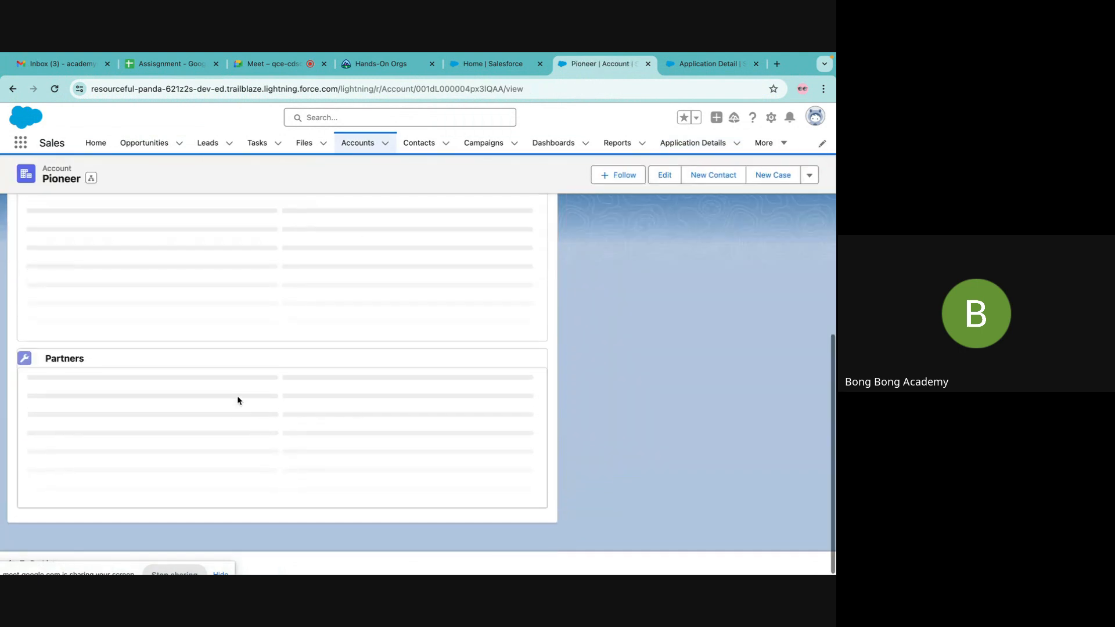
{"action": "scroll", "coordinate": [70, 503], "scroll_direction": "down", "scroll_amount": 2}
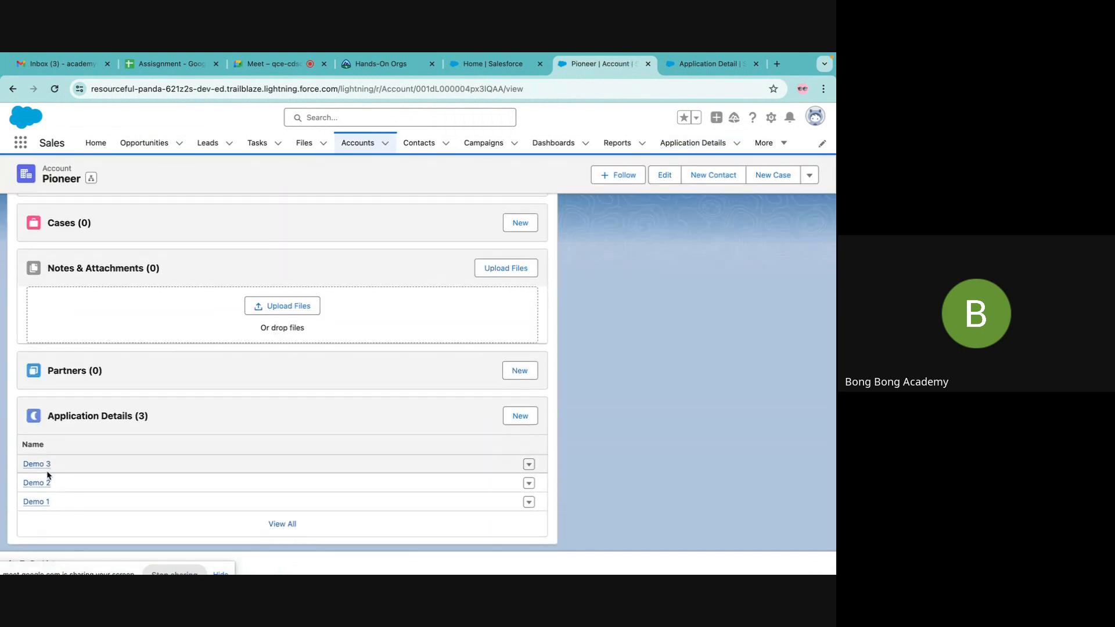
{"action": "left_click", "coordinate": [41, 472]}
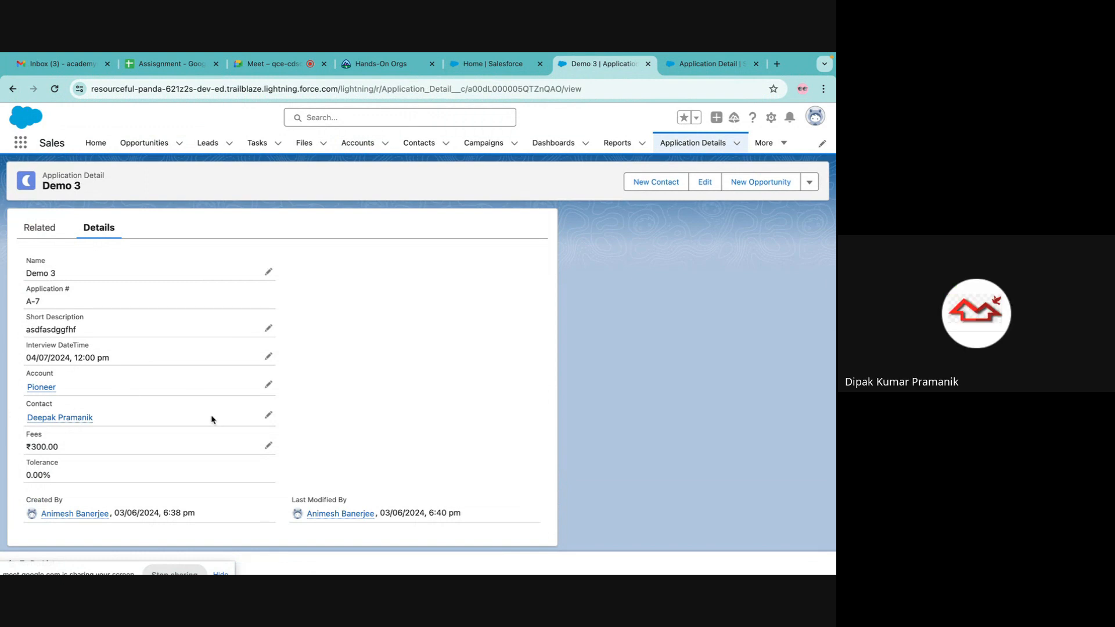
{"action": "left_click", "coordinate": [701, 188]}
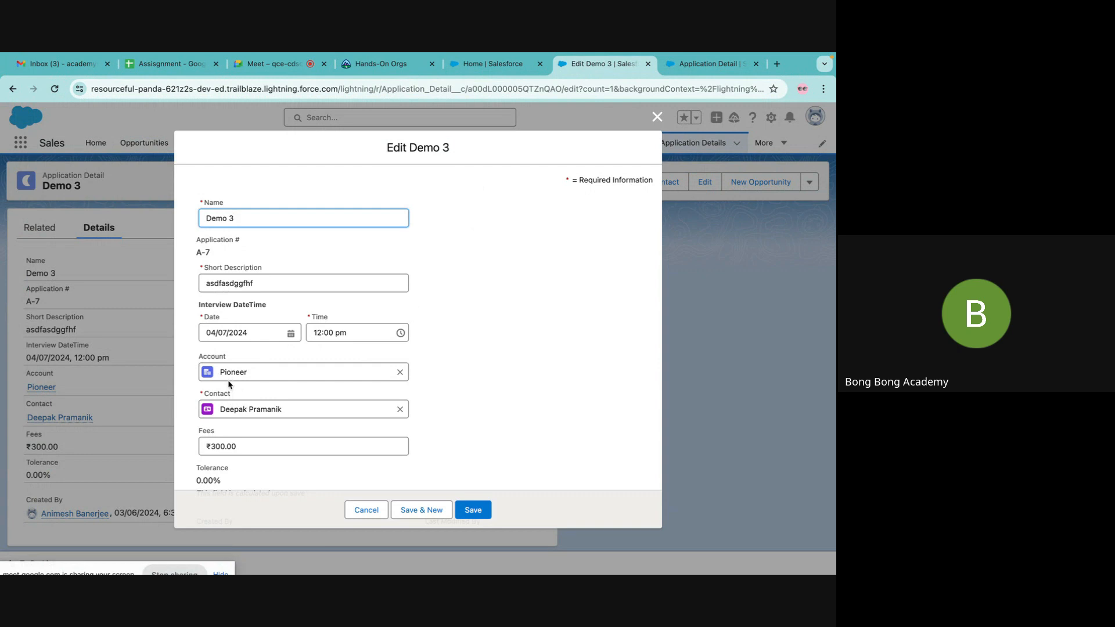
{"action": "left_click", "coordinate": [657, 117]}
Delete the Pioneer account from the list of all accounts
{"action": "left_click", "coordinate": [357, 146]}
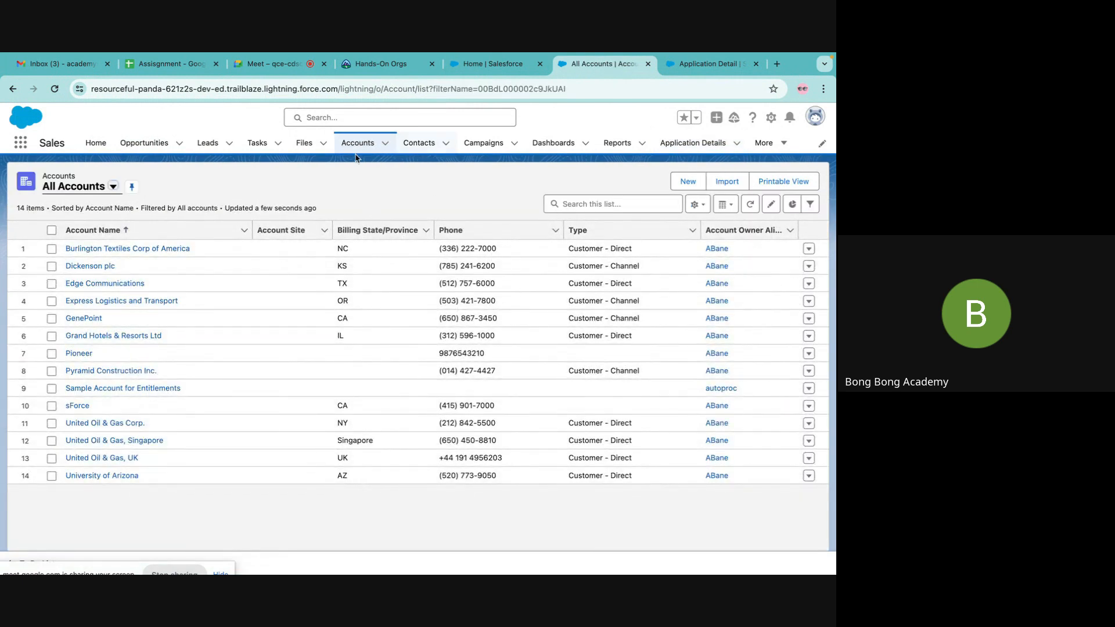
{"action": "left_click", "coordinate": [52, 354]}
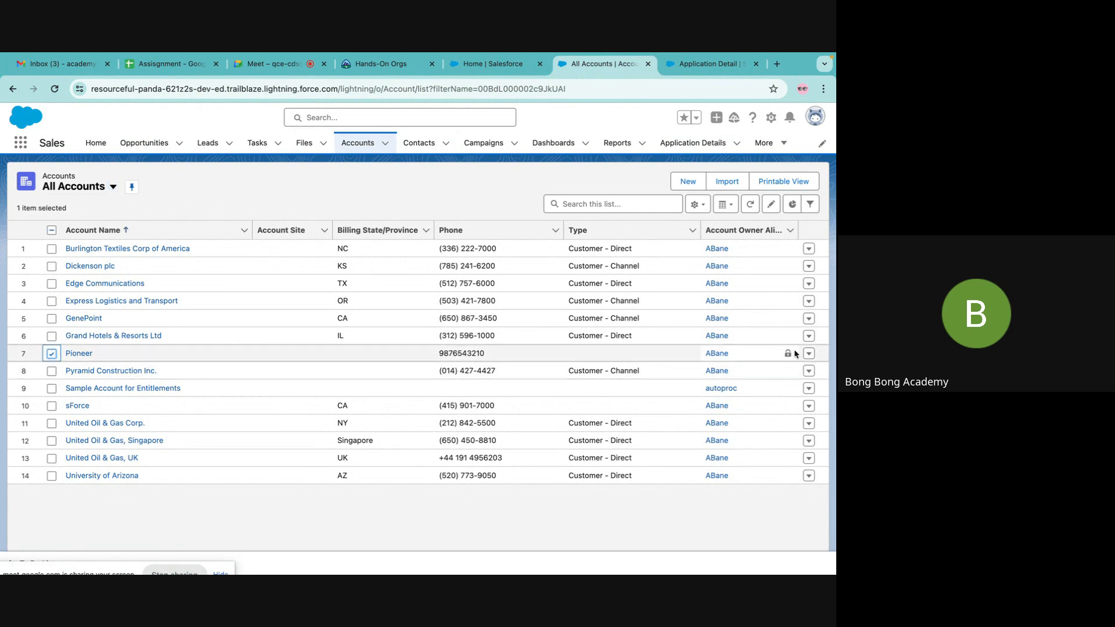
{"action": "left_click", "coordinate": [809, 356]}
{"action": "left_click", "coordinate": [770, 395]}
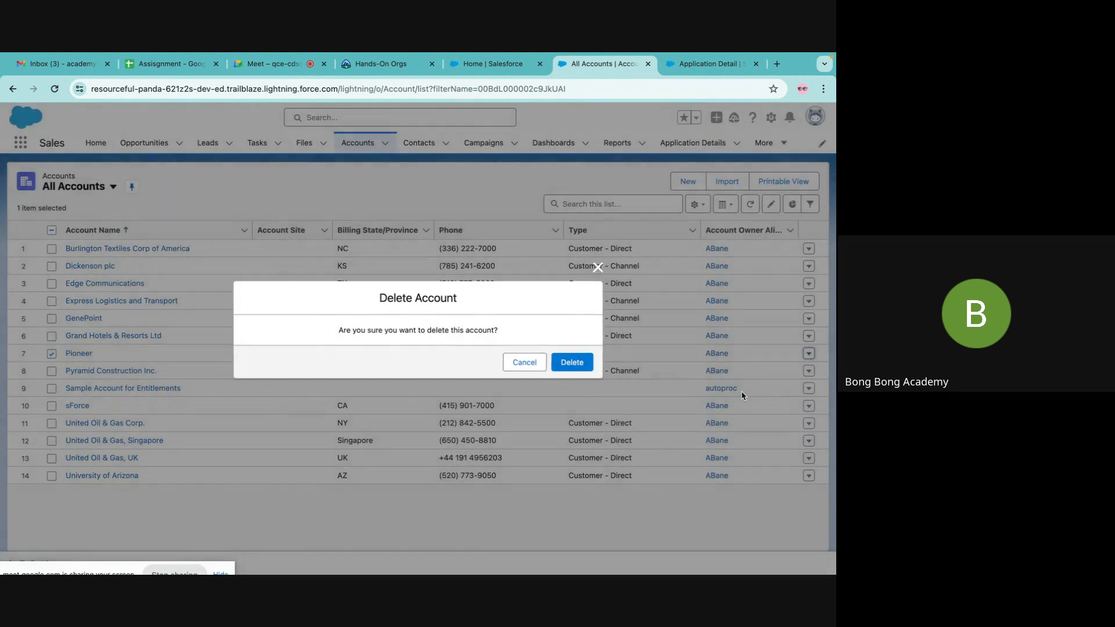
{"action": "left_click", "coordinate": [570, 369]}
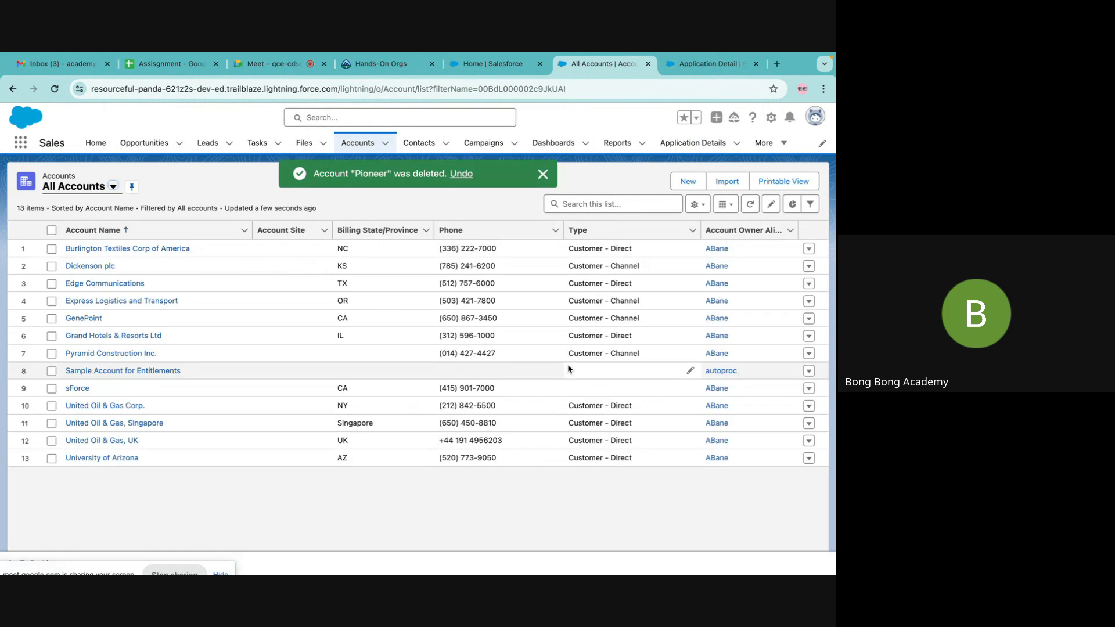
Open the list of all application details to check which records remain
{"action": "left_click", "coordinate": [695, 143]}
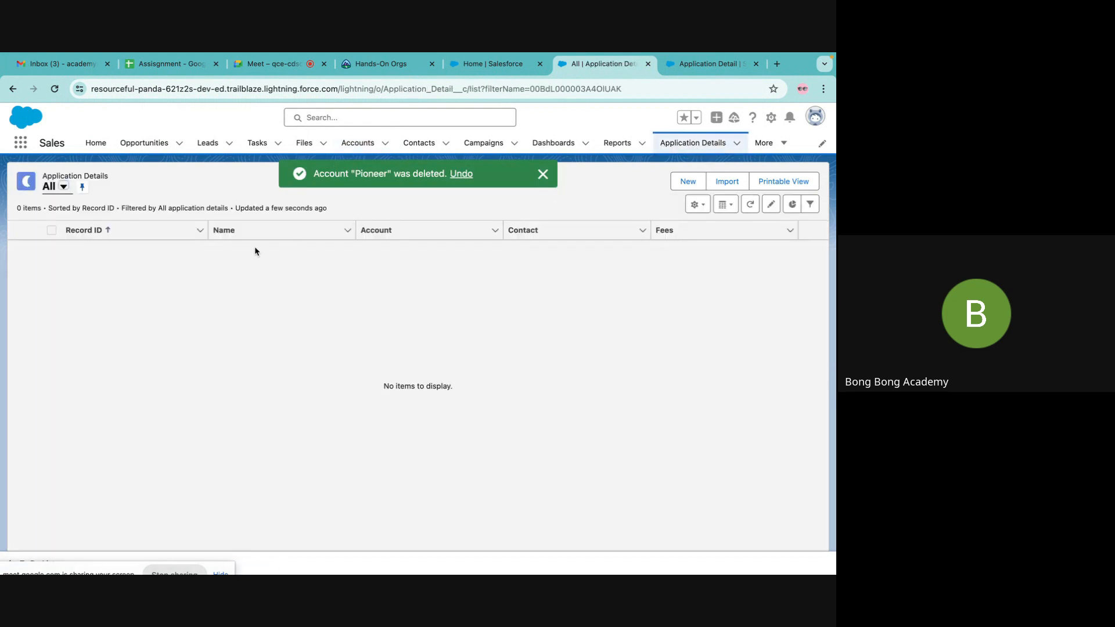
{"action": "left_click", "coordinate": [64, 187]}
{"action": "left_click", "coordinate": [75, 226]}
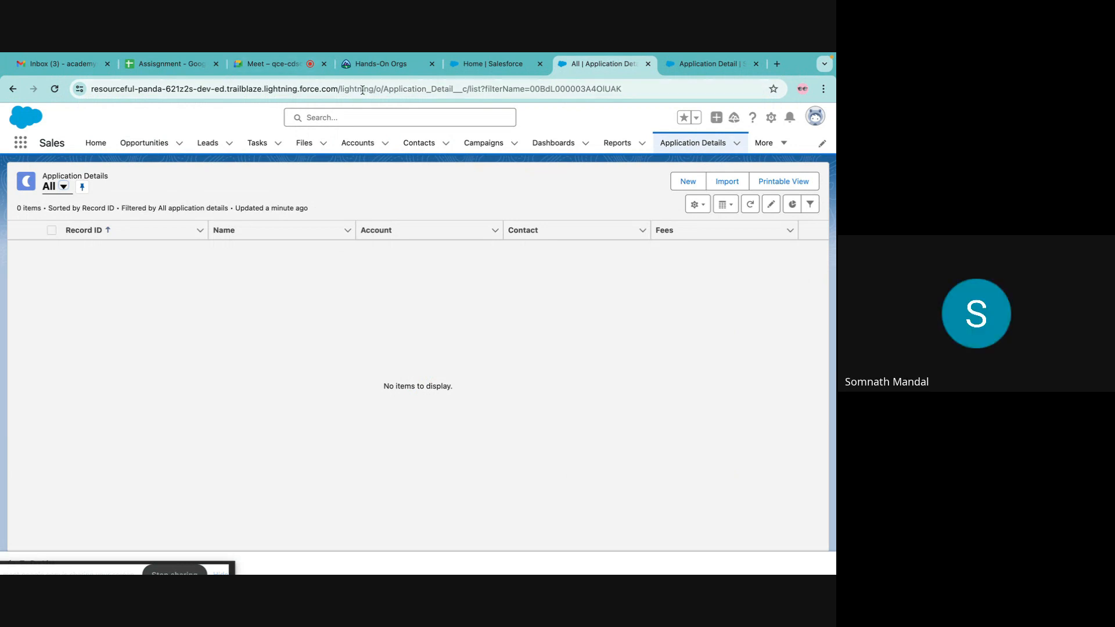
Switch the contacts list to All Contacts, pin that list view, and look through its records
{"action": "left_click", "coordinate": [419, 143]}
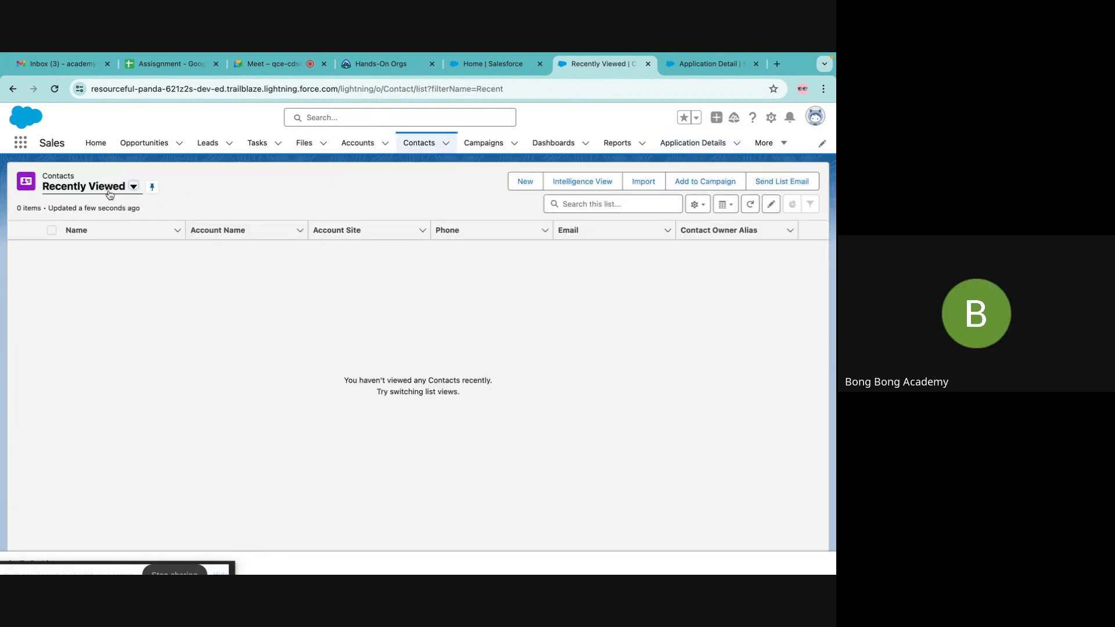
{"action": "left_click", "coordinate": [134, 186]}
{"action": "left_click", "coordinate": [87, 227]}
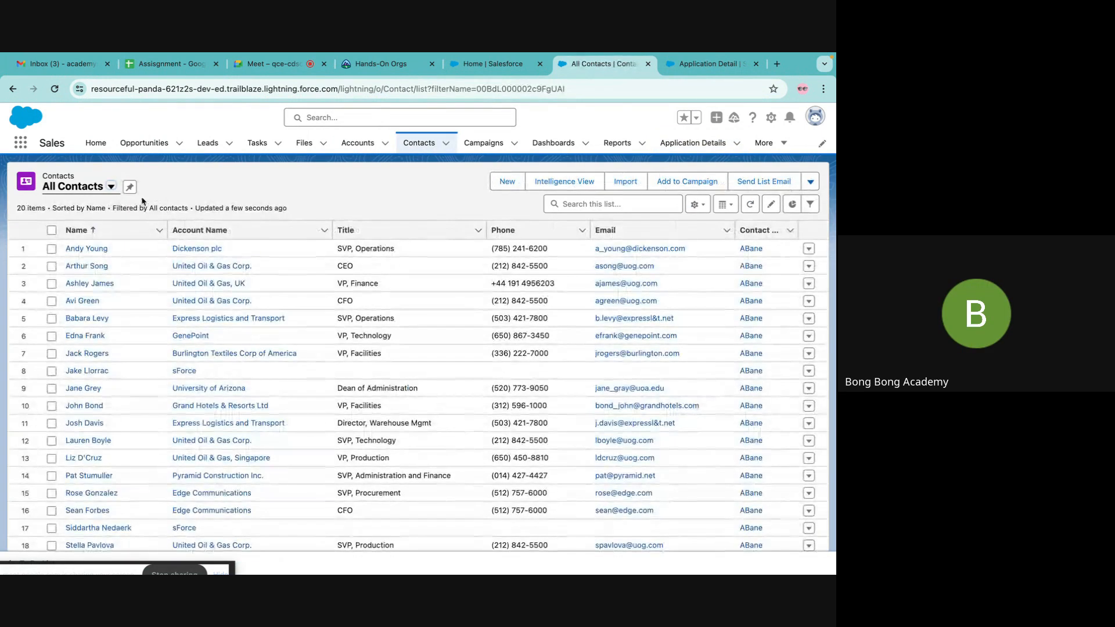
{"action": "left_click", "coordinate": [130, 186]}
{"action": "scroll", "coordinate": [134, 309], "scroll_direction": "down", "scroll_amount": 2}
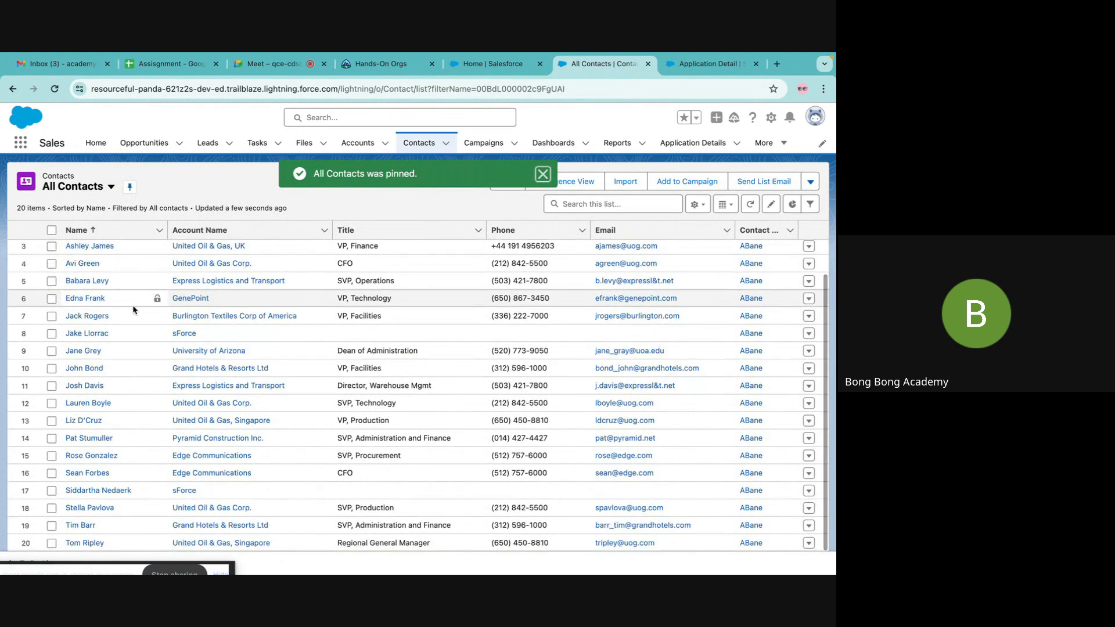
{"action": "scroll", "coordinate": [134, 309], "scroll_direction": "up", "scroll_amount": 2}
{"action": "scroll", "coordinate": [133, 310], "scroll_direction": "down", "scroll_amount": 2}
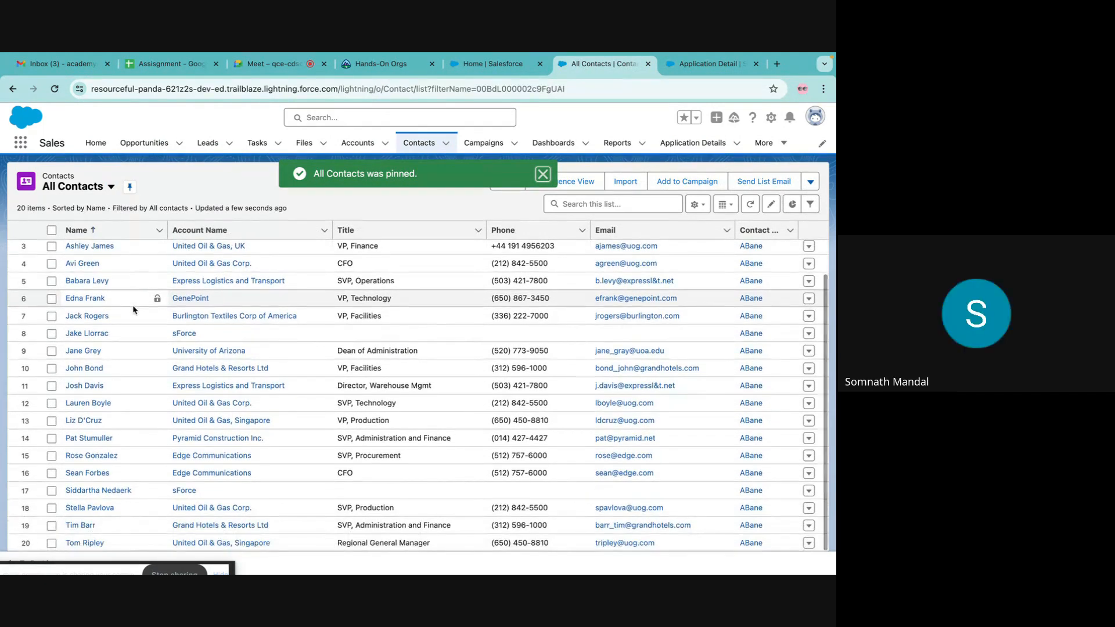
{"action": "scroll", "coordinate": [133, 310], "scroll_direction": "up", "scroll_amount": 2}
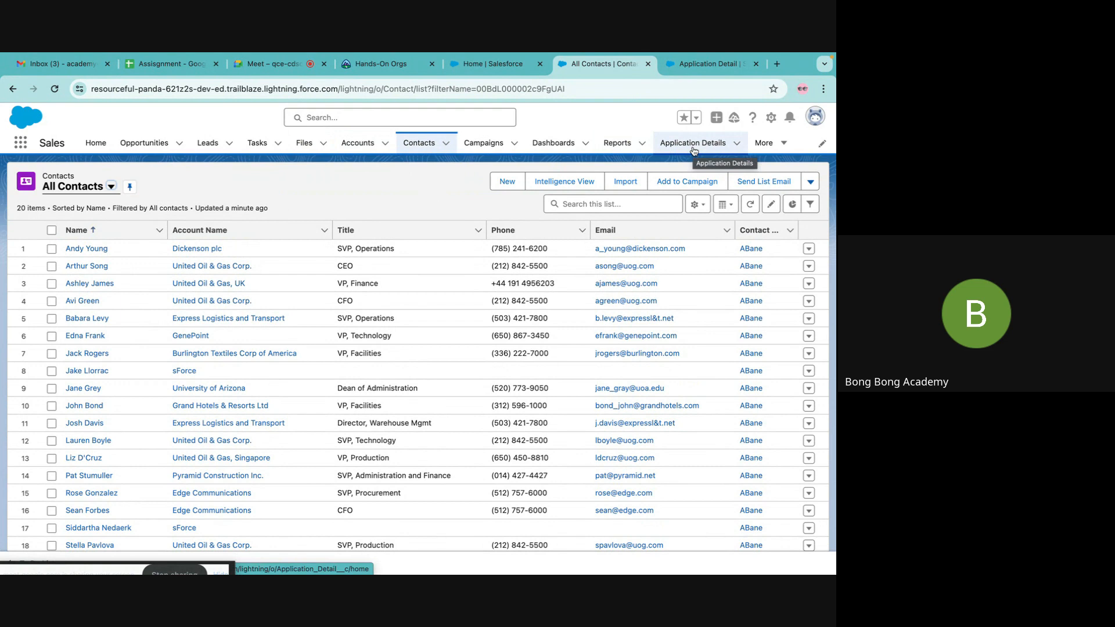
Find the Contact object in Object Manager and examine the Account Name lookup among its fields and relationships
{"action": "left_click", "coordinate": [694, 65]}
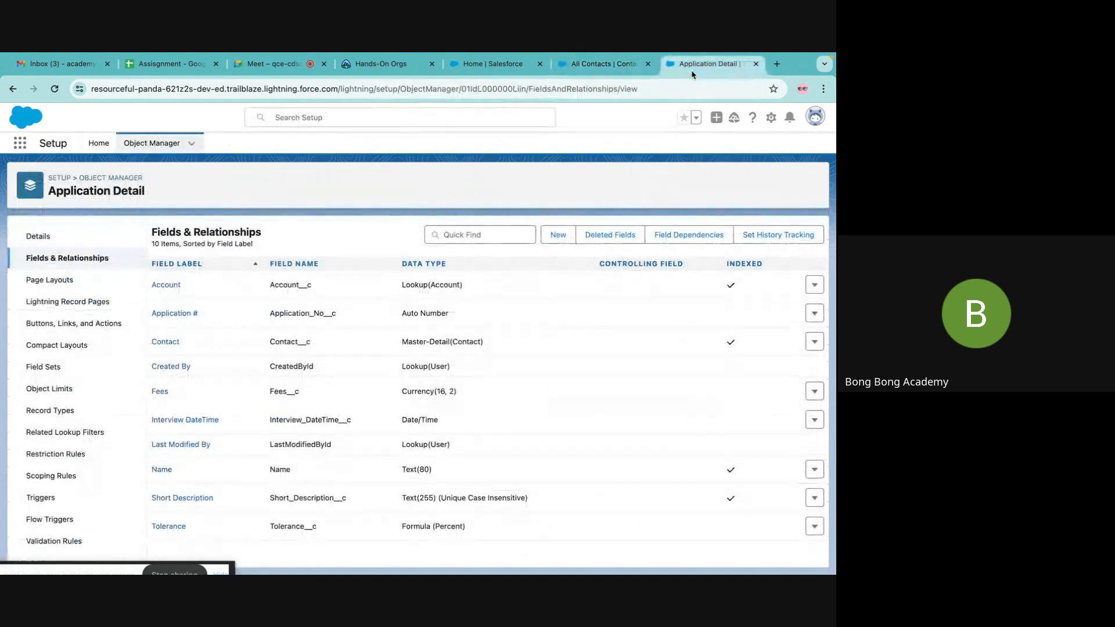
{"action": "left_click", "coordinate": [111, 179]}
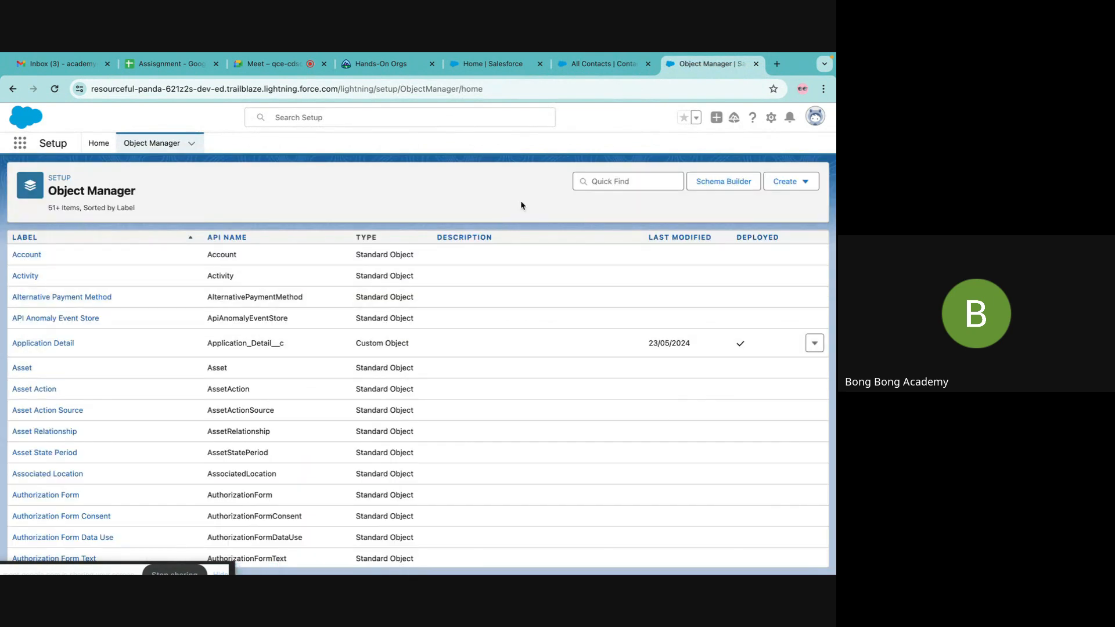
{"action": "left_click", "coordinate": [628, 181]}
{"action": "type", "text": "contac"}
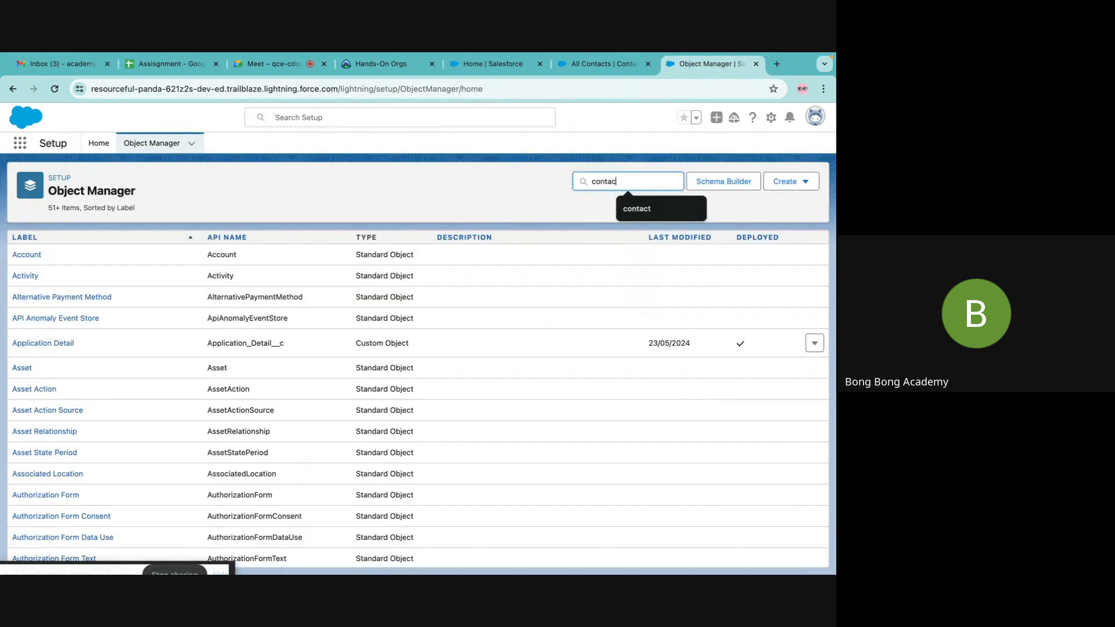
{"action": "type", "text": "t"}
{"action": "left_click", "coordinate": [25, 255]}
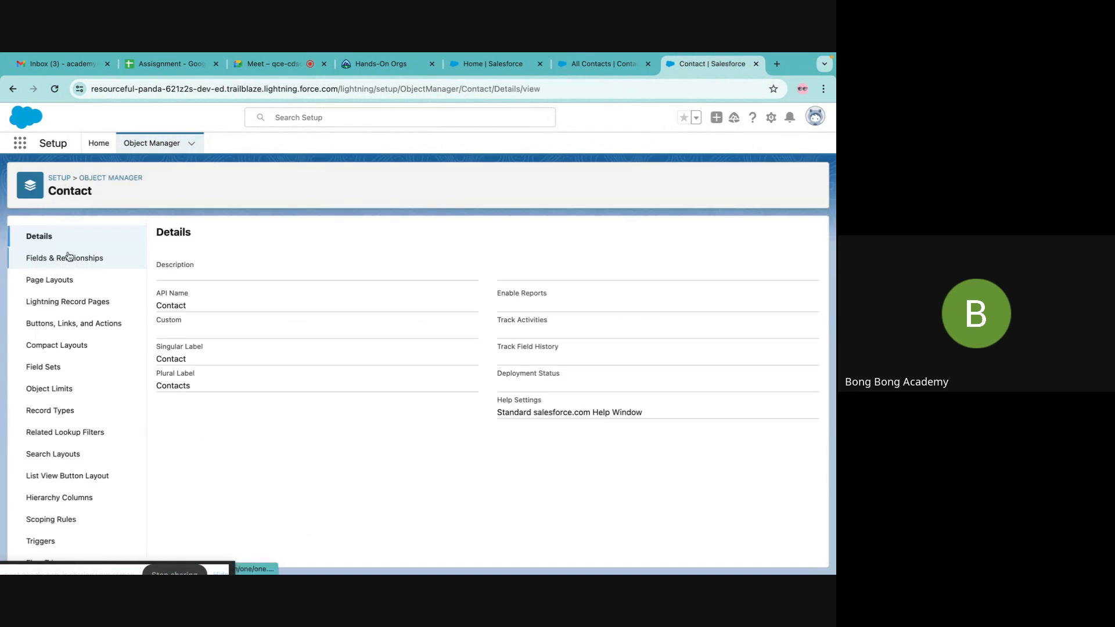
{"action": "left_click", "coordinate": [68, 257]}
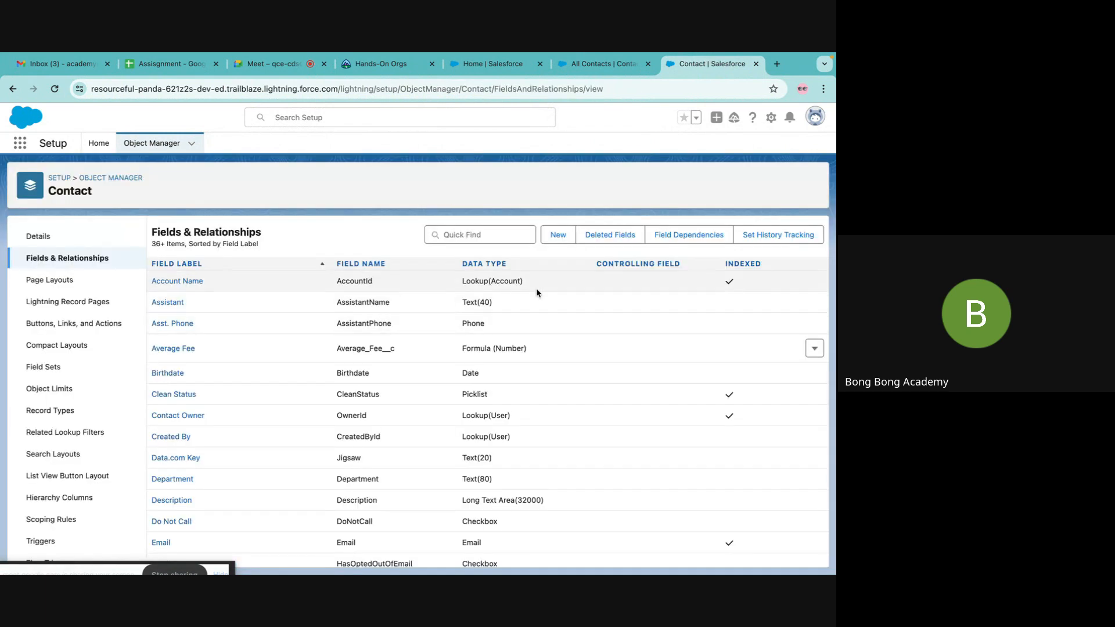
{"action": "left_click_drag", "start_coordinate": [538, 281], "coordinate": [160, 283]}
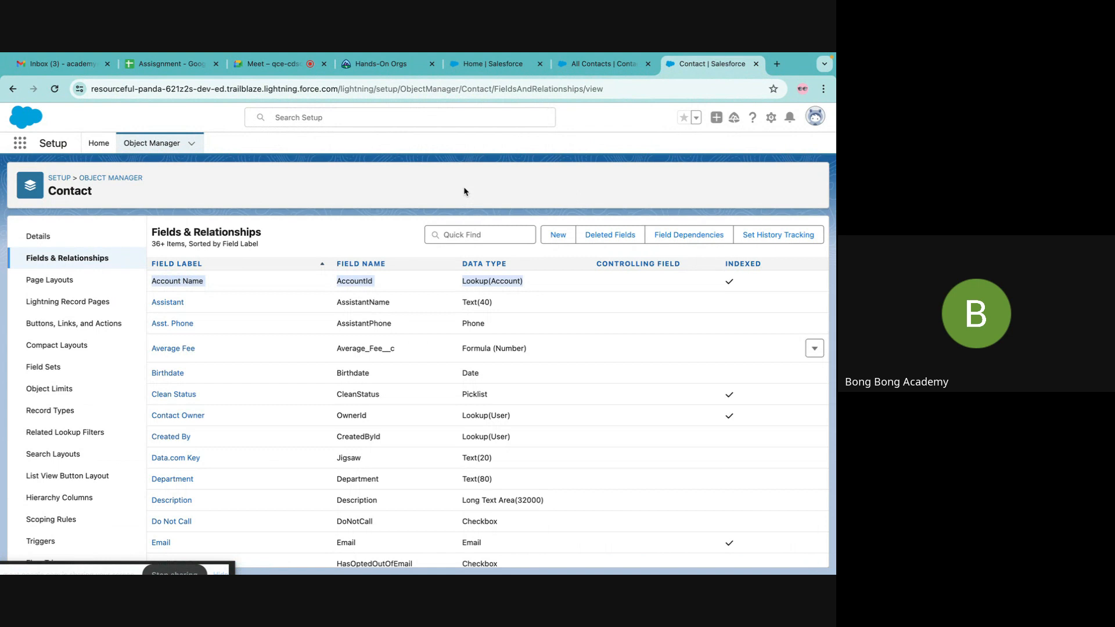
Return to the contacts list in Sales, open the Dickenson plc account, and look through its related lists
{"action": "mouse_move", "coordinate": [472, 57]}
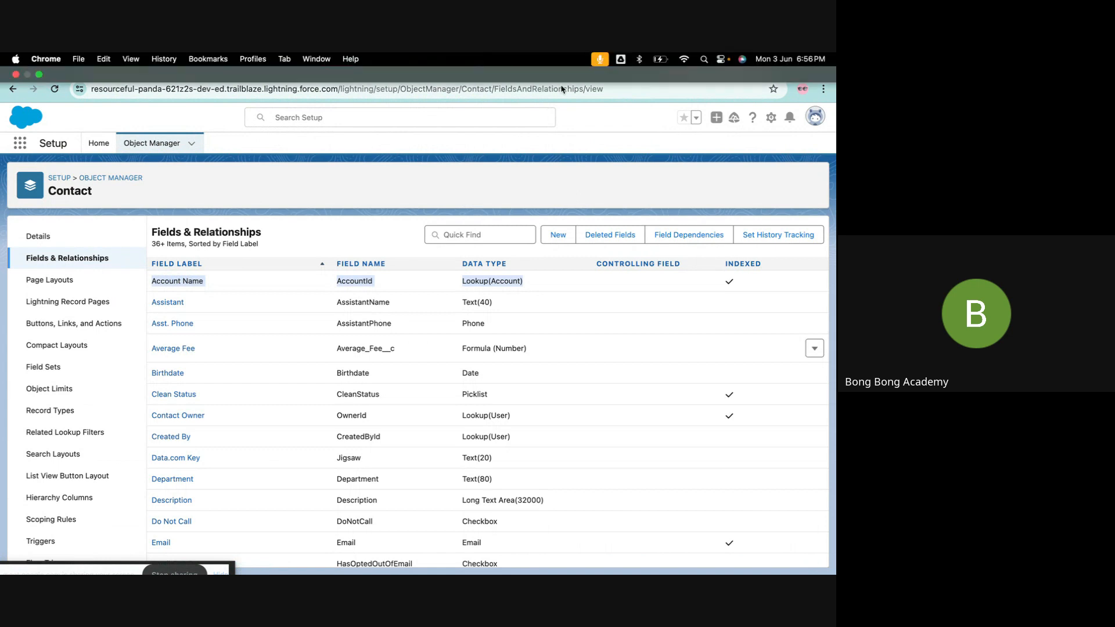
{"action": "left_click", "coordinate": [598, 64]}
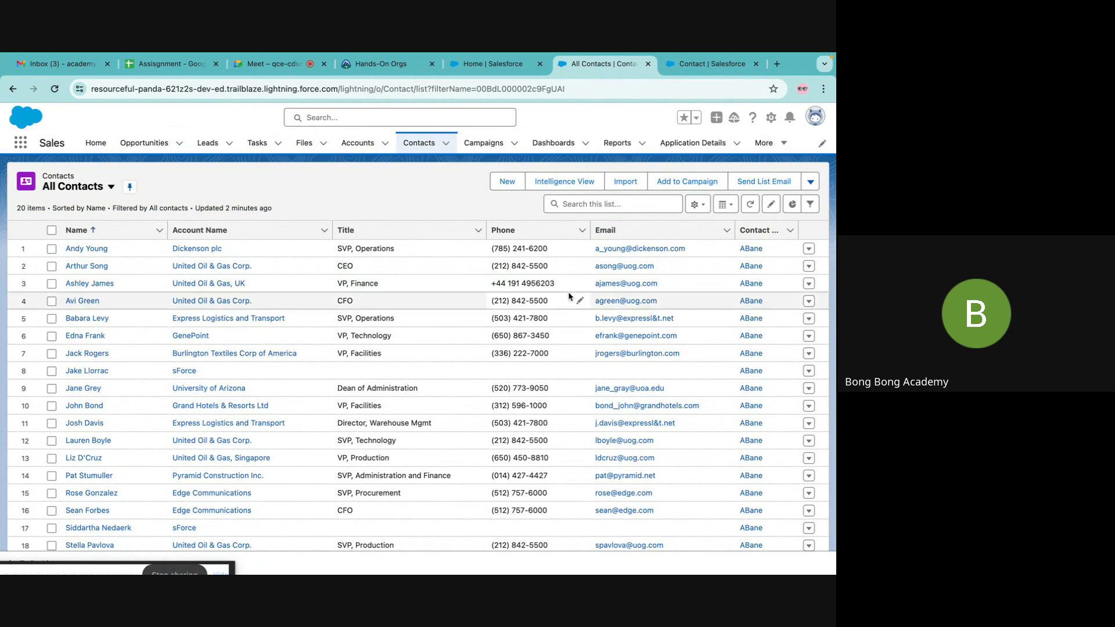
{"action": "left_click", "coordinate": [192, 249]}
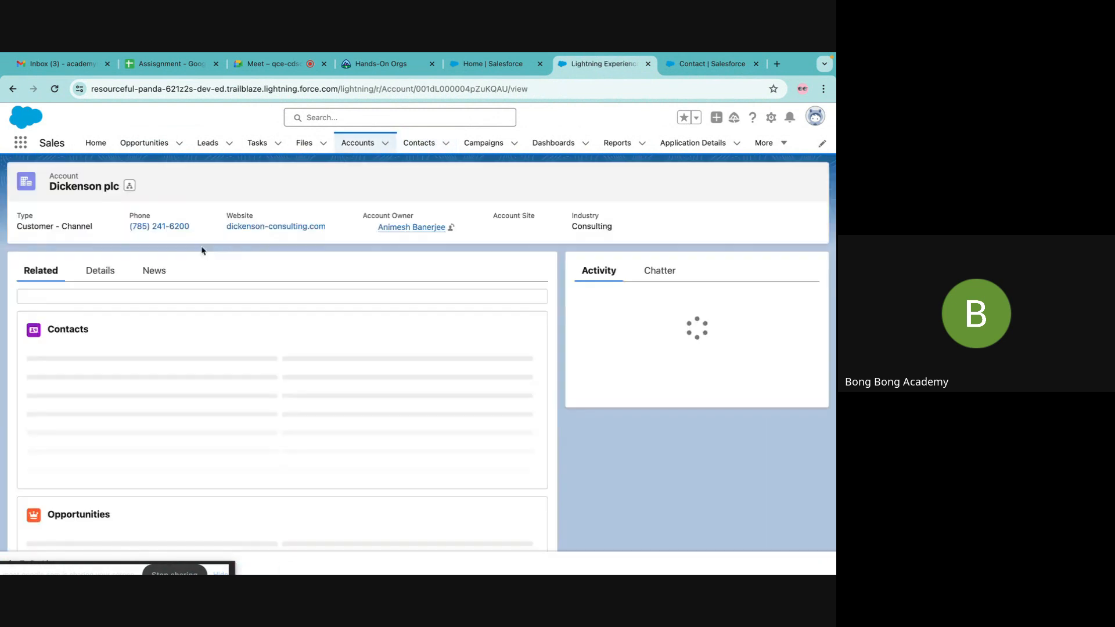
{"action": "scroll", "coordinate": [170, 407], "scroll_direction": "down", "scroll_amount": 10}
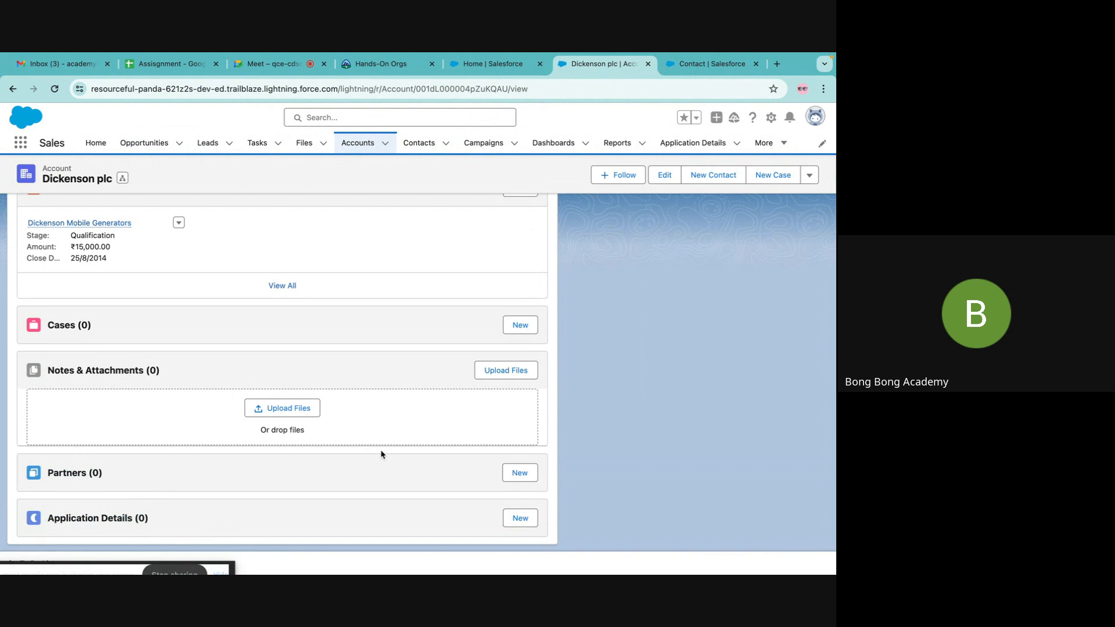
{"action": "scroll", "coordinate": [383, 451], "scroll_direction": "up", "scroll_amount": 10}
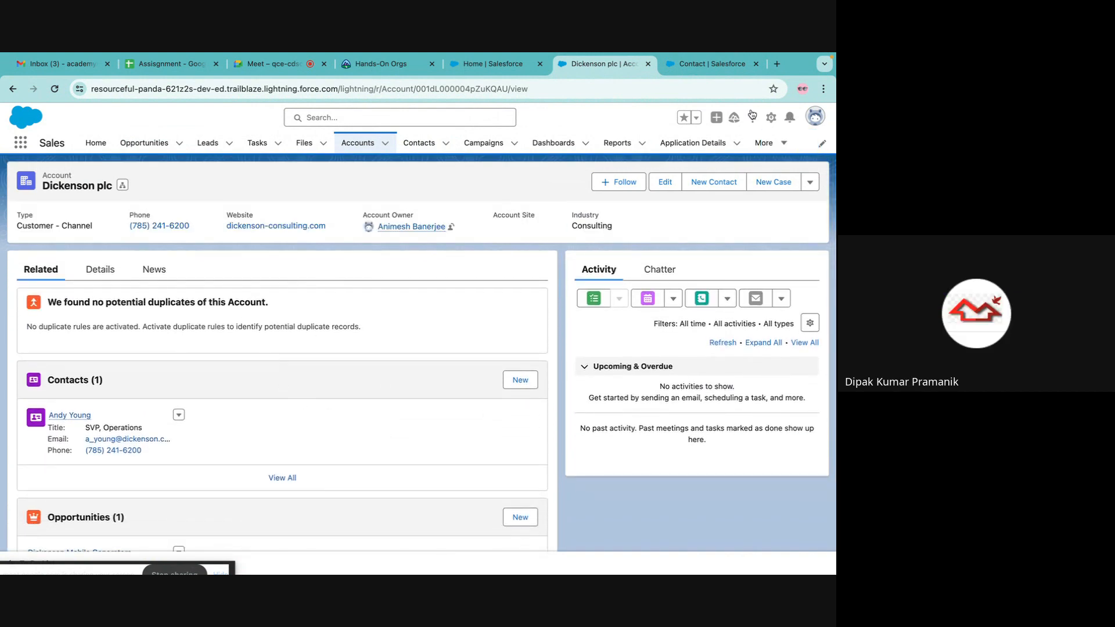
Return to Object Manager in Setup and look through the Account object's fields and relationships
{"action": "left_click", "coordinate": [770, 120]}
{"action": "left_click", "coordinate": [689, 66]}
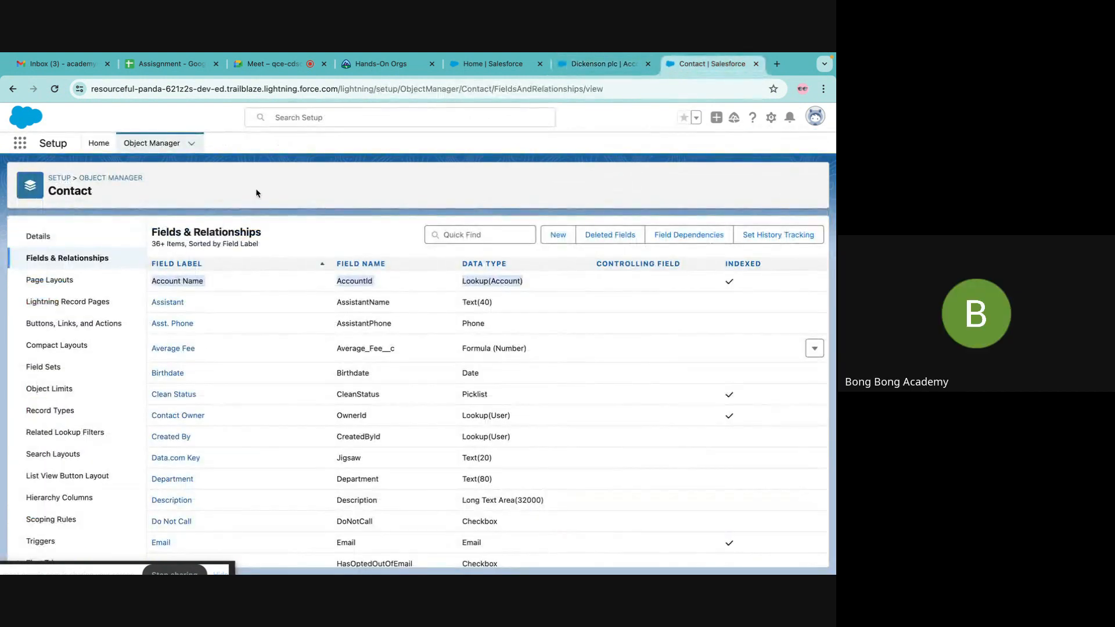
{"action": "left_click", "coordinate": [111, 179]}
{"action": "left_click", "coordinate": [25, 251]}
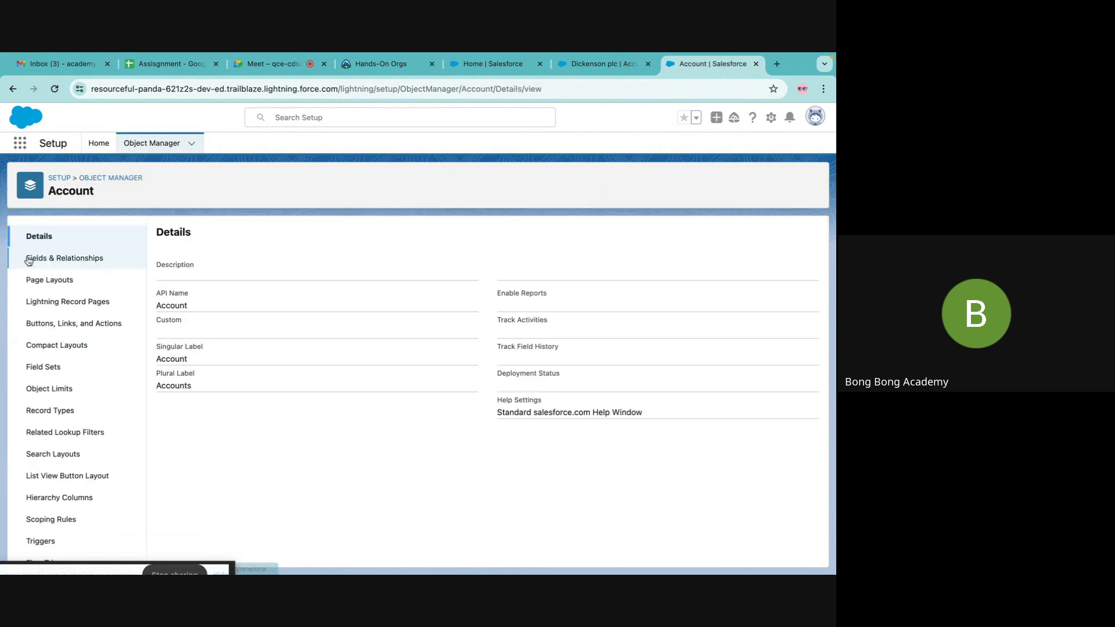
{"action": "left_click", "coordinate": [63, 259]}
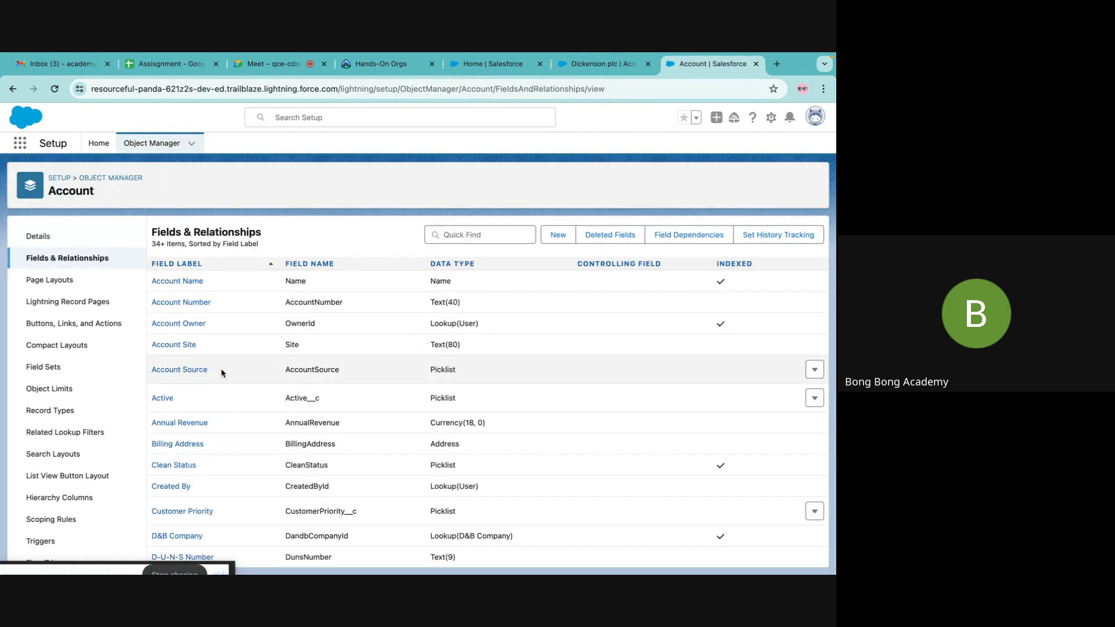
{"action": "scroll", "coordinate": [222, 374], "scroll_direction": "down", "scroll_amount": 3}
{"action": "scroll", "coordinate": [222, 373], "scroll_direction": "up", "scroll_amount": 3}
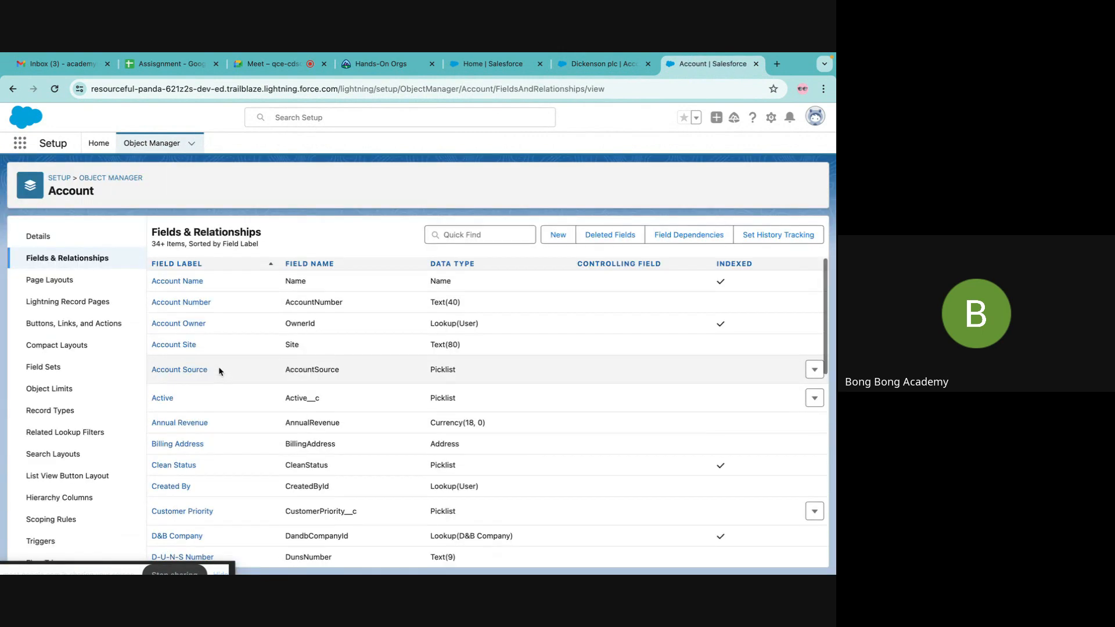
Open the Account object's page layout assignments and check which layout each profile uses
{"action": "left_click", "coordinate": [50, 281]}
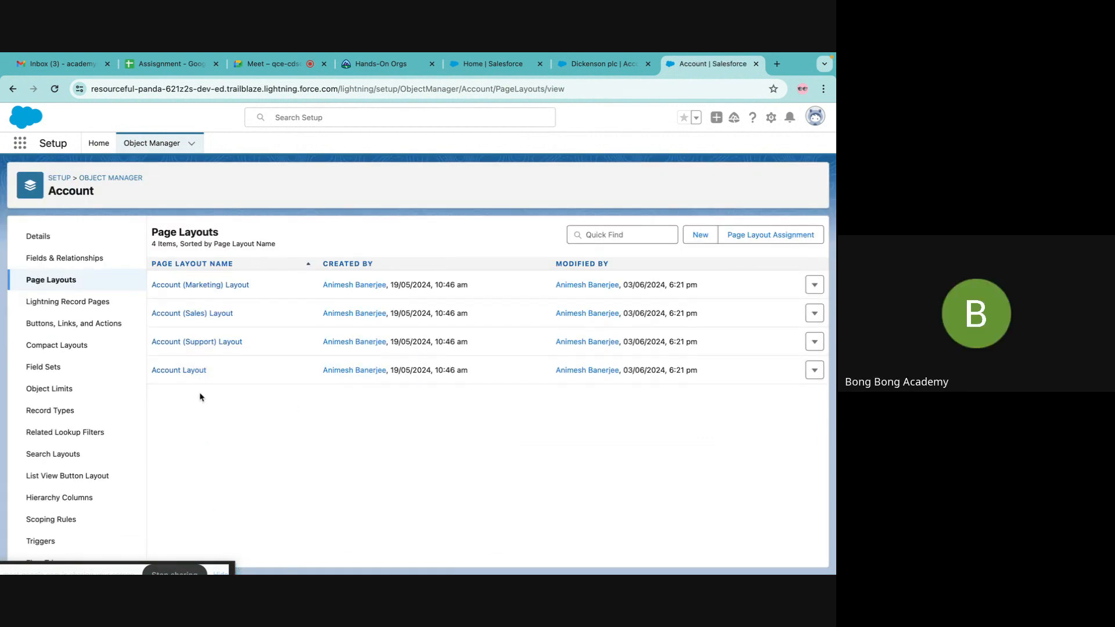
{"action": "left_click", "coordinate": [774, 243]}
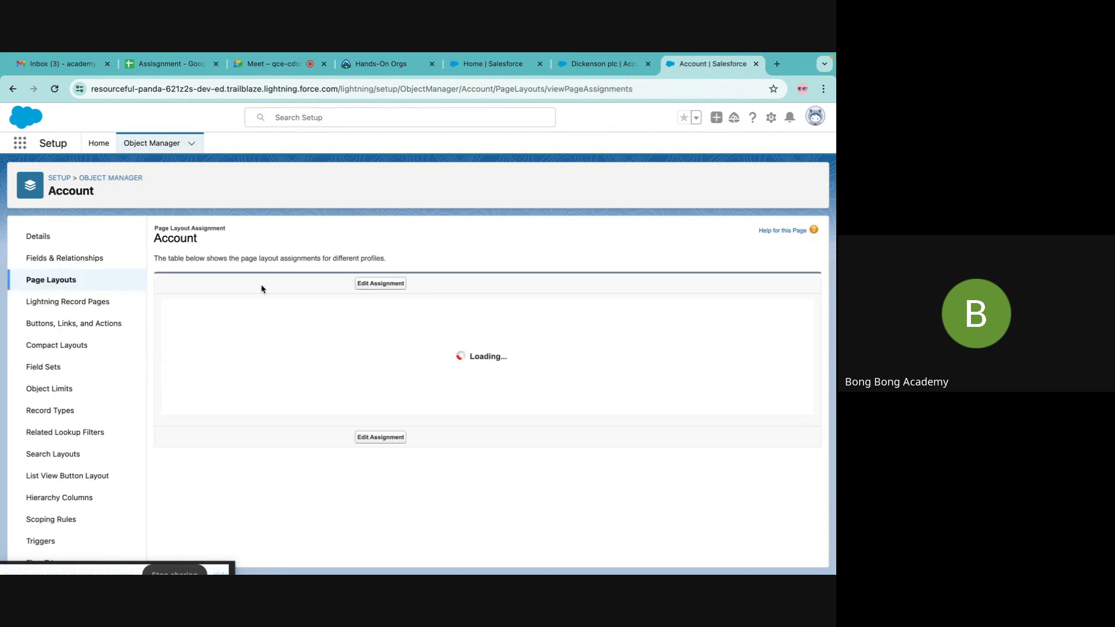
{"action": "scroll", "coordinate": [405, 420], "scroll_direction": "down", "scroll_amount": 3}
{"action": "scroll", "coordinate": [405, 421], "scroll_direction": "down", "scroll_amount": 5}
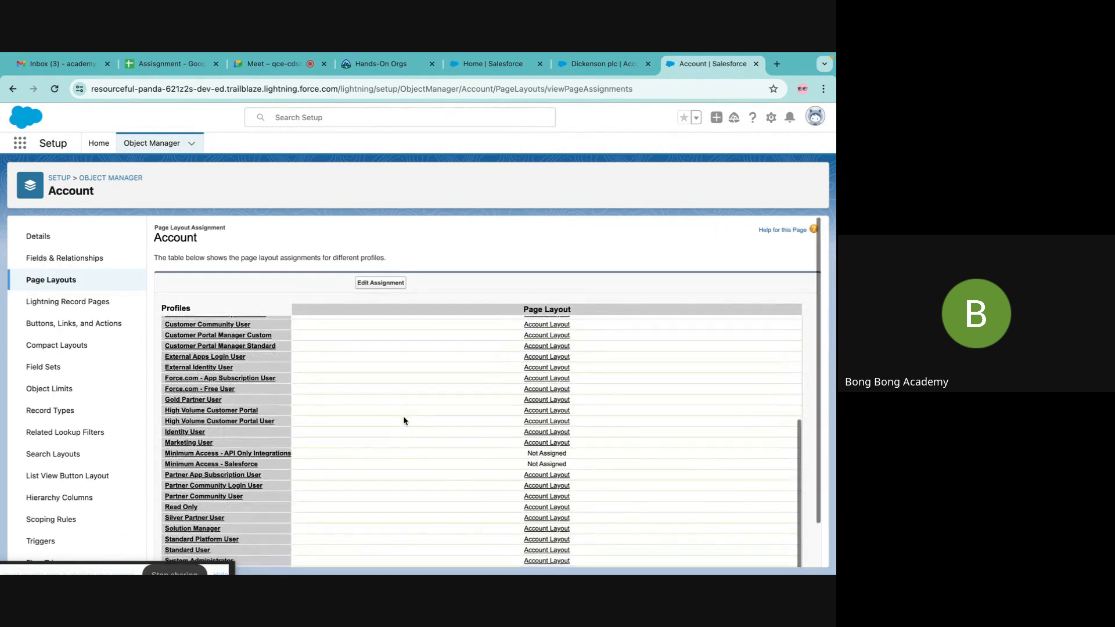
{"action": "scroll", "coordinate": [405, 421], "scroll_direction": "down", "scroll_amount": 1}
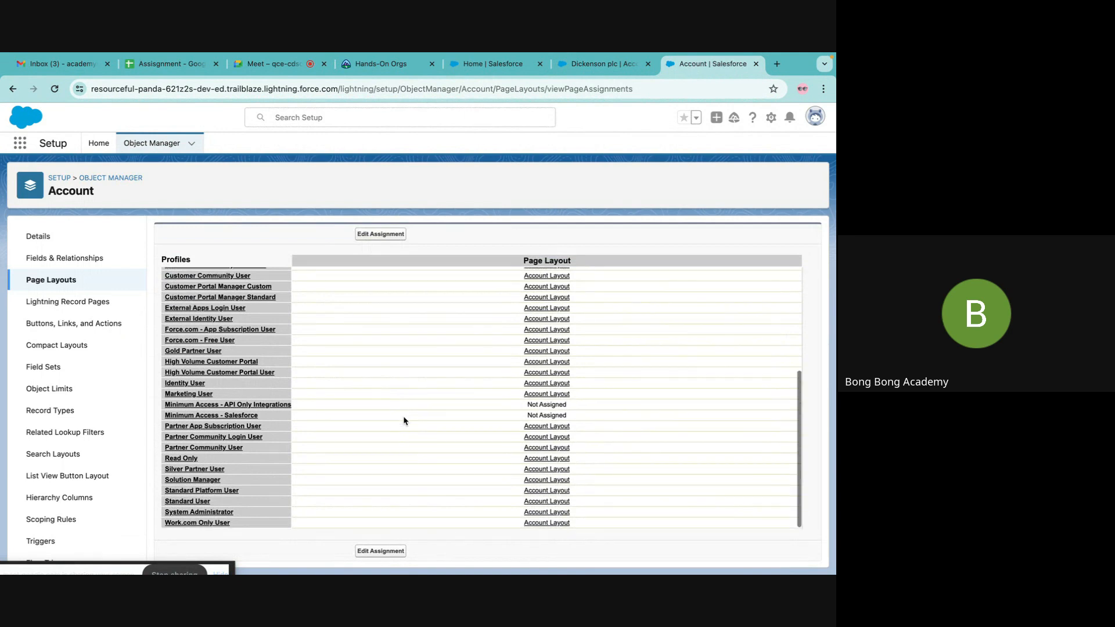
Review the Account page layout assignments by profile, then open Account Layout from the list of page layouts
{"action": "scroll", "coordinate": [202, 499], "scroll_direction": "up", "scroll_amount": 10}
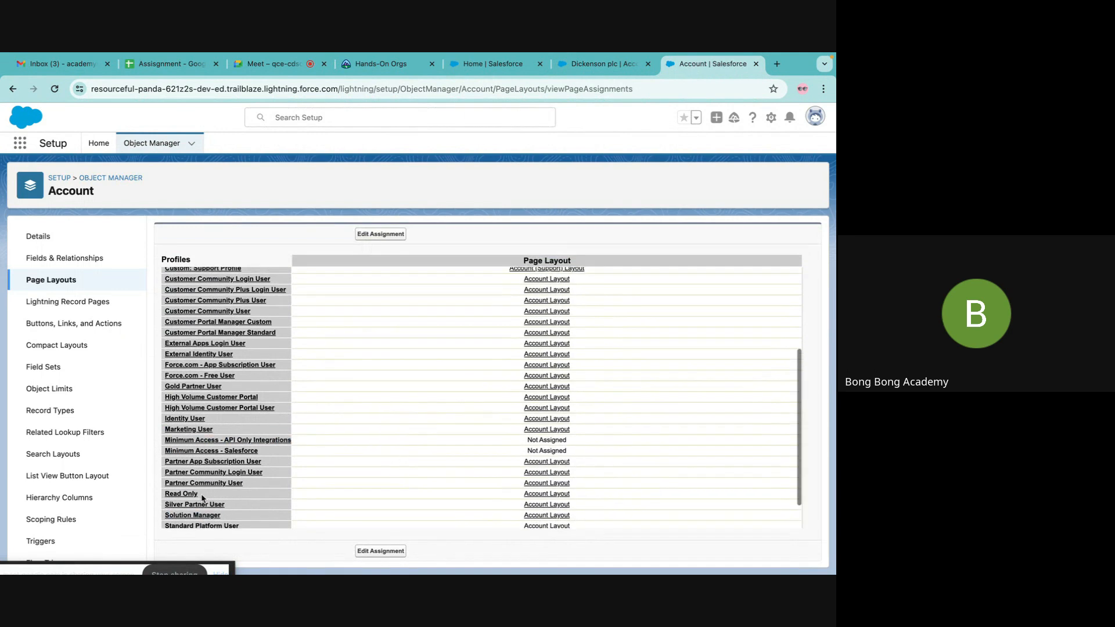
{"action": "scroll", "coordinate": [202, 498], "scroll_direction": "down", "scroll_amount": 10}
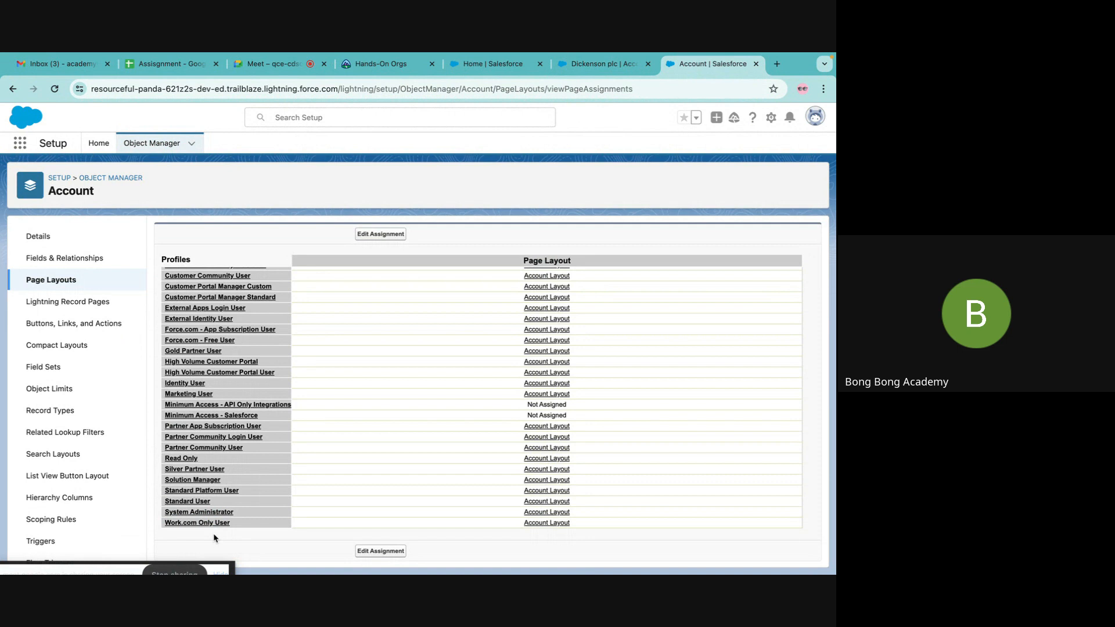
{"action": "left_click", "coordinate": [67, 281]}
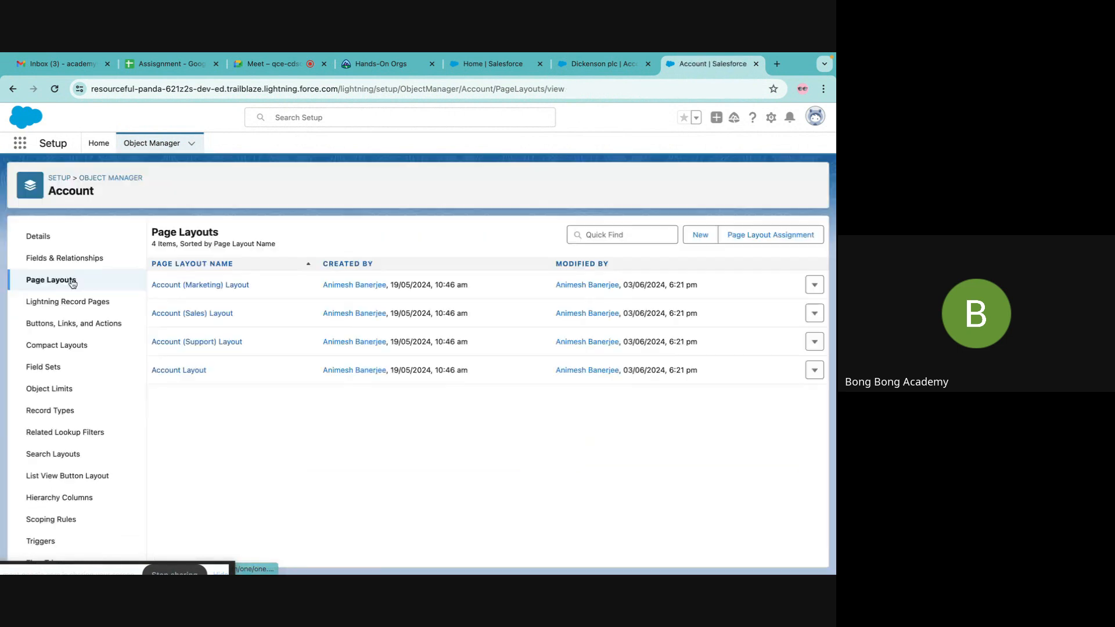
{"action": "left_click", "coordinate": [194, 371]}
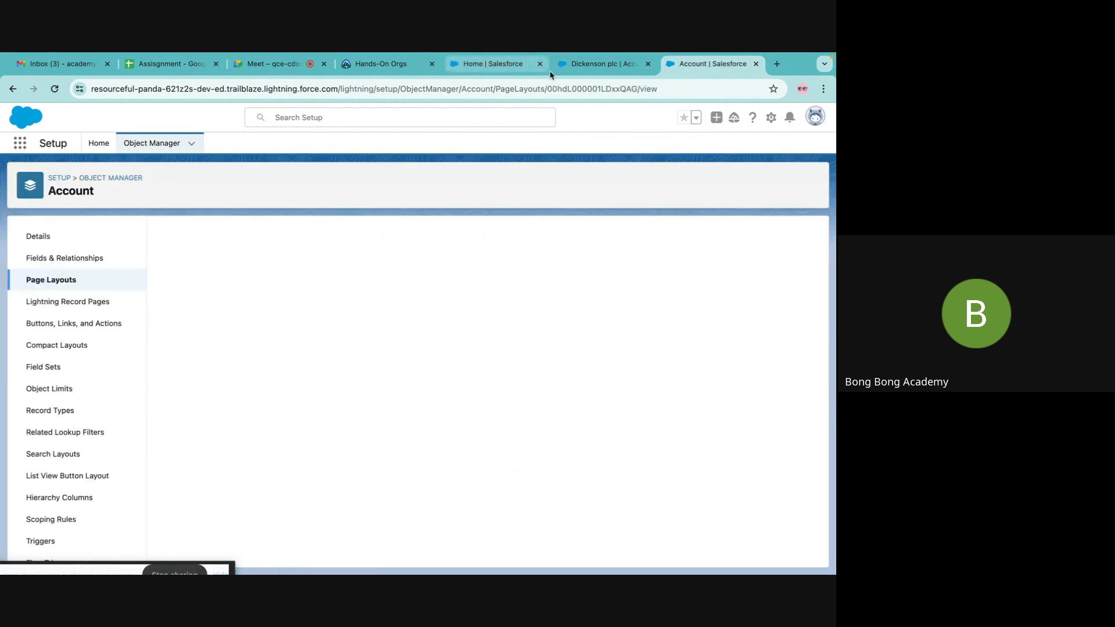
Return to the Dickenson plc account record and review its details and related lists
{"action": "left_click", "coordinate": [582, 65]}
{"action": "left_click", "coordinate": [92, 271]}
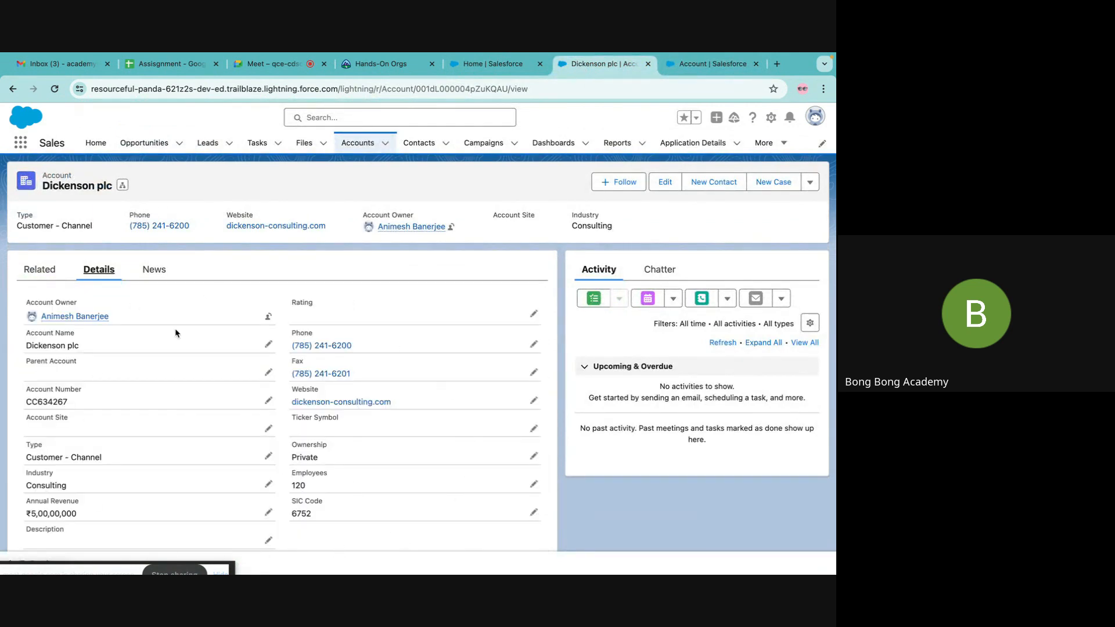
{"action": "left_click", "coordinate": [39, 270]}
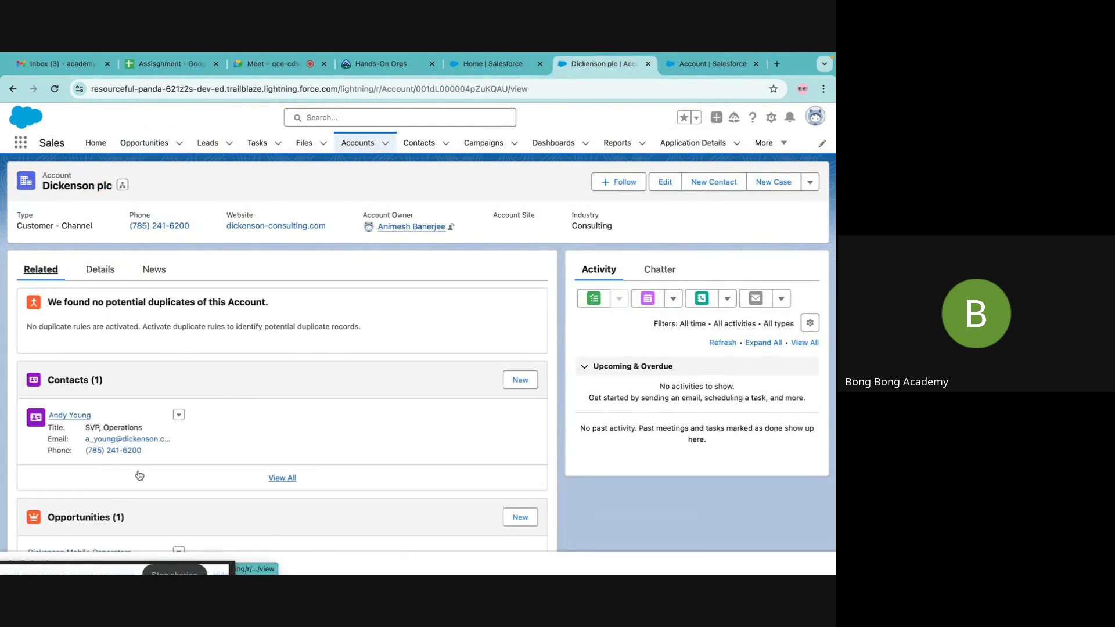
{"action": "scroll", "coordinate": [139, 476], "scroll_direction": "down", "scroll_amount": 6}
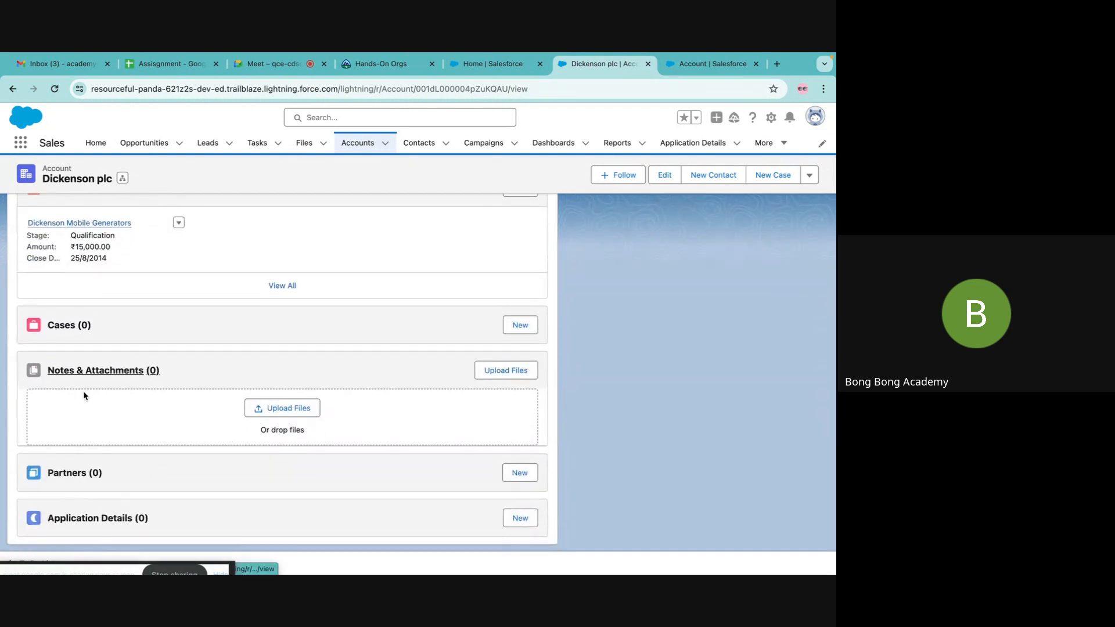
{"action": "scroll", "coordinate": [67, 448], "scroll_direction": "up", "scroll_amount": 10}
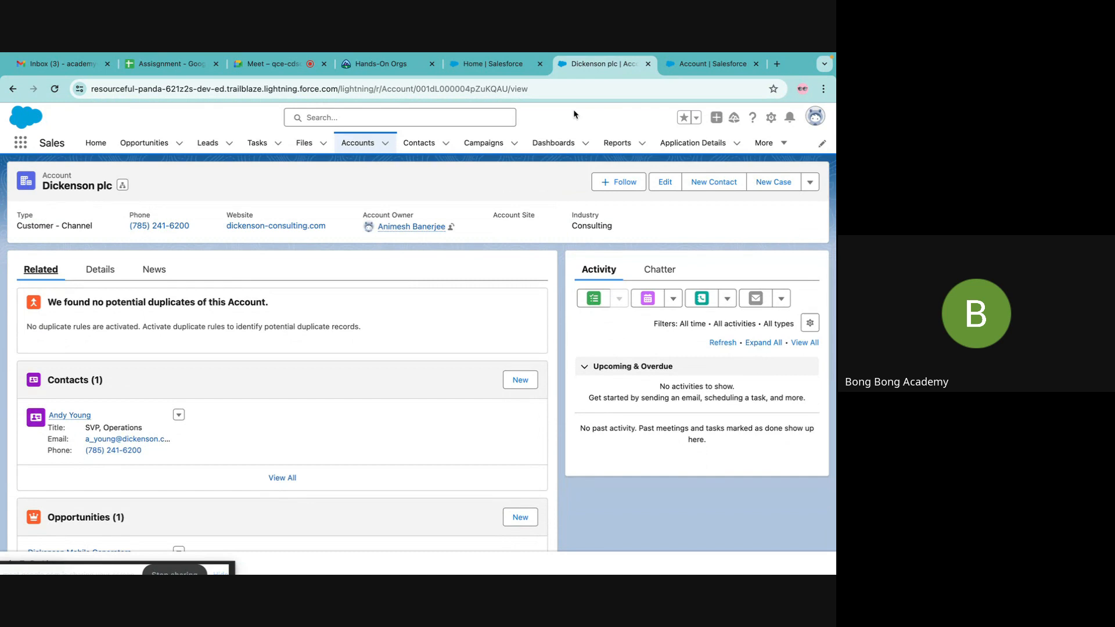
Return to the Account object's page layout assignments in Setup and open the layout assigned to the System Administrator profile
{"action": "left_click", "coordinate": [691, 67]}
{"action": "left_click", "coordinate": [67, 280]}
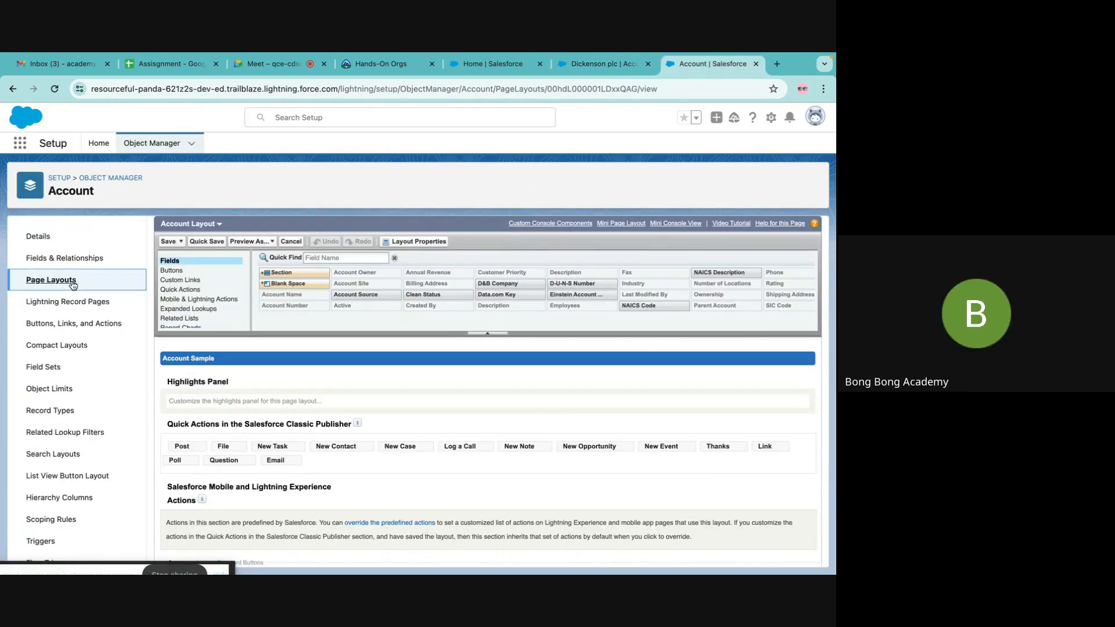
{"action": "left_click", "coordinate": [169, 372]}
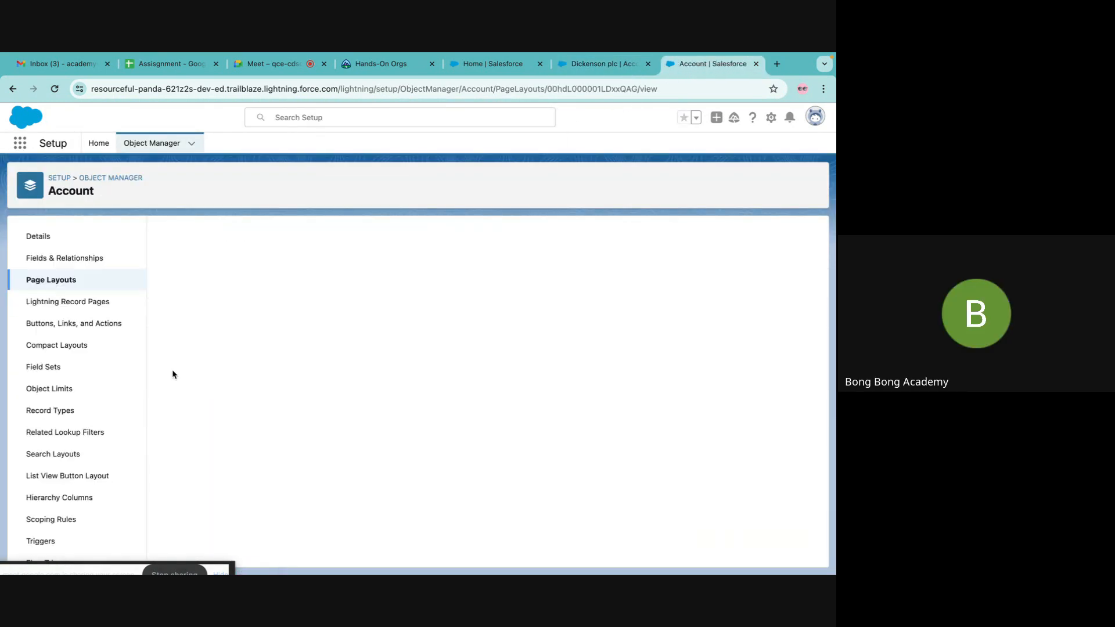
{"action": "left_click", "coordinate": [34, 280]}
{"action": "left_click", "coordinate": [752, 238]}
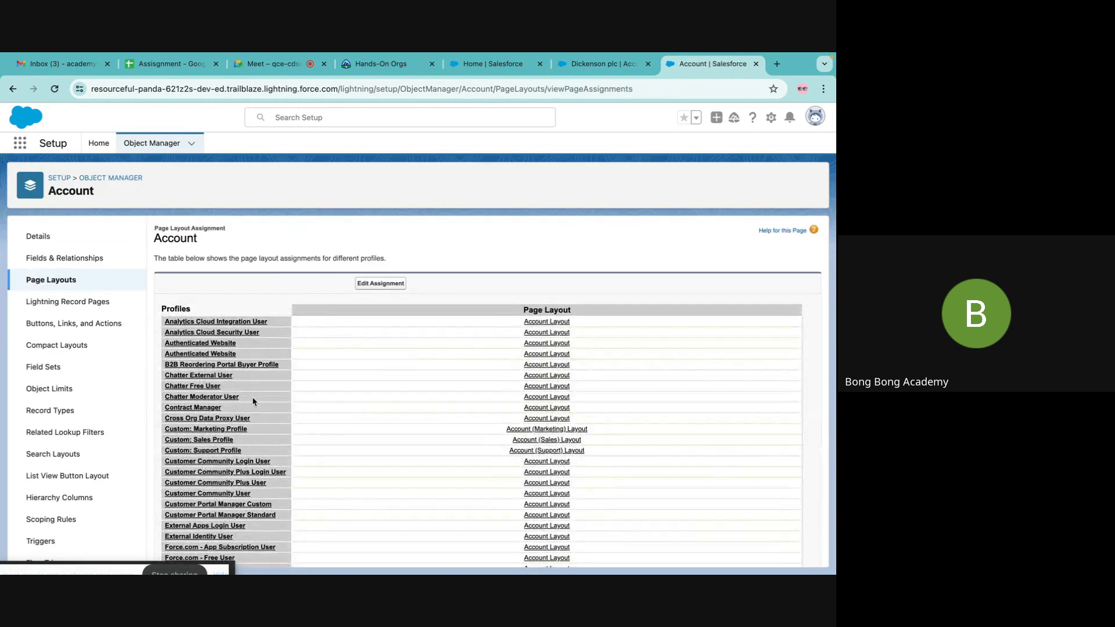
{"action": "scroll", "coordinate": [232, 465], "scroll_direction": "down", "scroll_amount": 3}
{"action": "scroll", "coordinate": [196, 546], "scroll_direction": "down", "scroll_amount": 1}
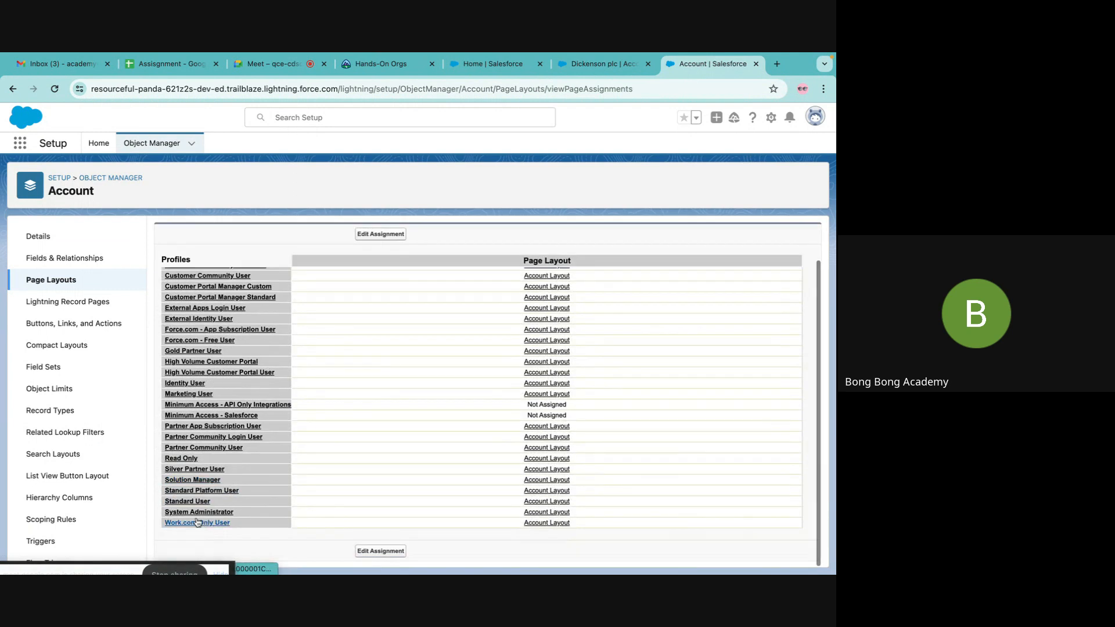
{"action": "left_click", "coordinate": [529, 513]}
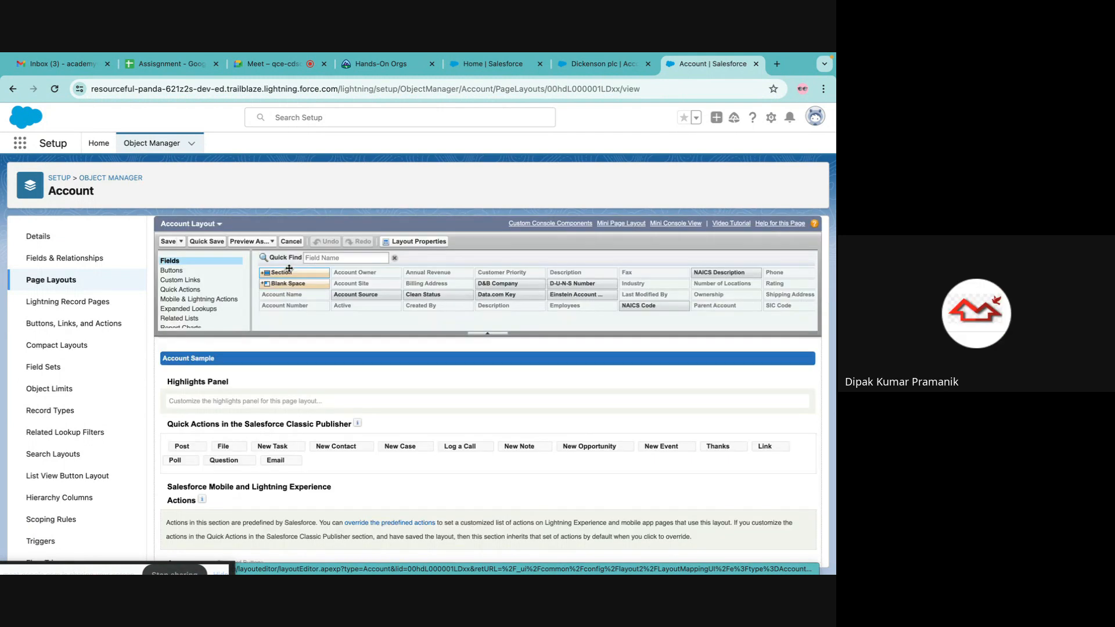
Remove the Partners, Notes & Attachments, Activity History and Open Activities related lists from Account Layout and save it
{"action": "scroll", "coordinate": [283, 412], "scroll_direction": "down", "scroll_amount": 3}
{"action": "scroll", "coordinate": [283, 414], "scroll_direction": "down", "scroll_amount": 2}
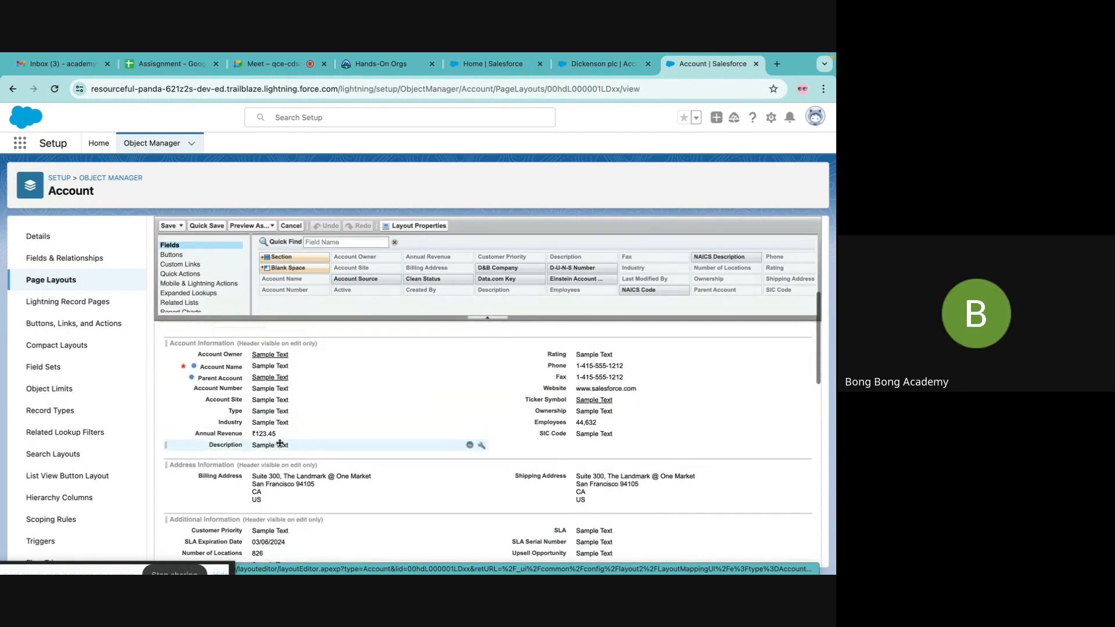
{"action": "scroll", "coordinate": [269, 470], "scroll_direction": "down", "scroll_amount": 5}
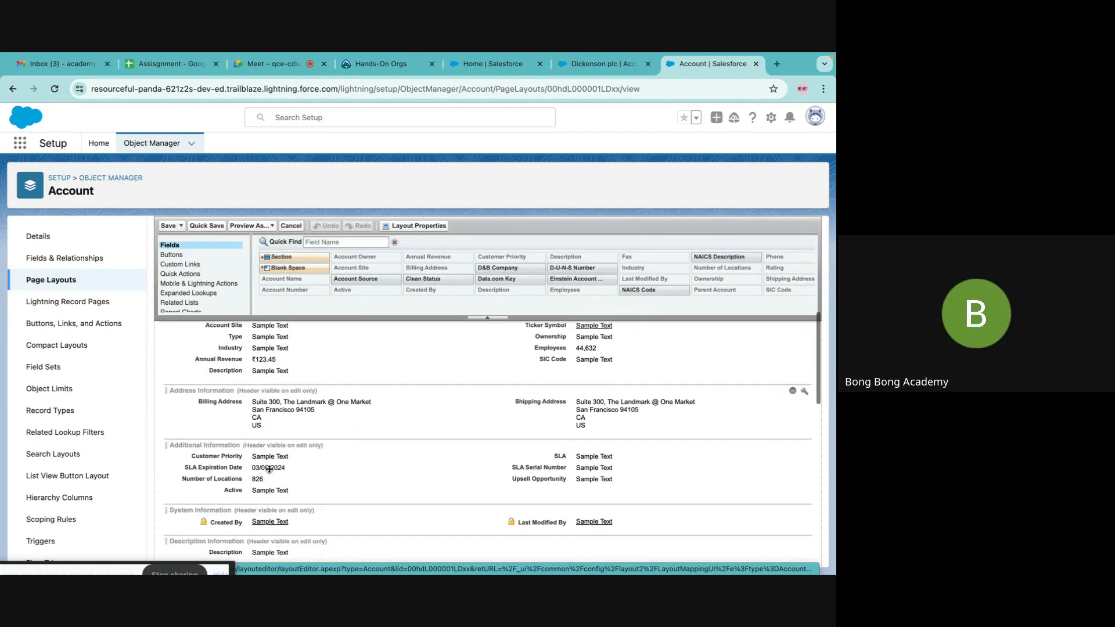
{"action": "scroll", "coordinate": [270, 469], "scroll_direction": "down", "scroll_amount": 3}
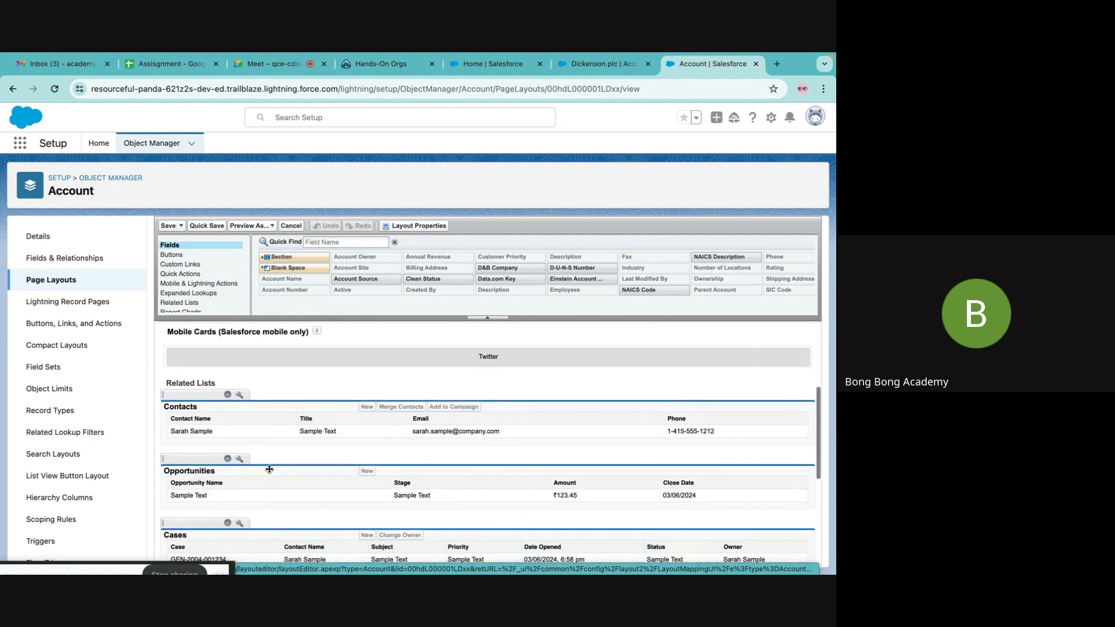
{"action": "scroll", "coordinate": [180, 385], "scroll_direction": "down", "scroll_amount": 6}
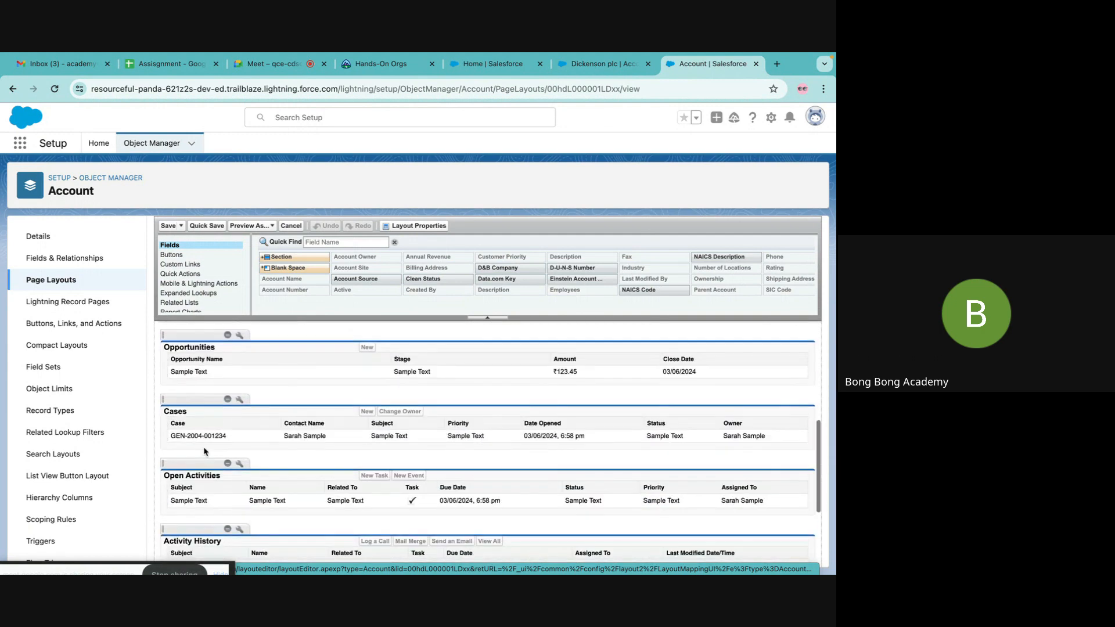
{"action": "scroll", "coordinate": [204, 450], "scroll_direction": "down", "scroll_amount": 1}
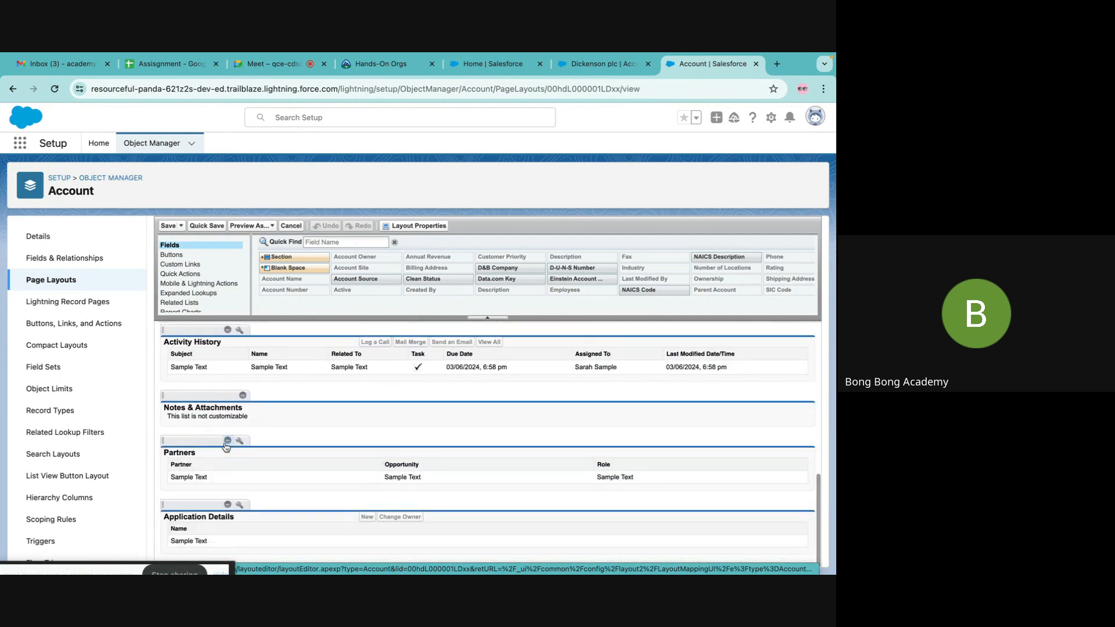
{"action": "left_click", "coordinate": [228, 442]}
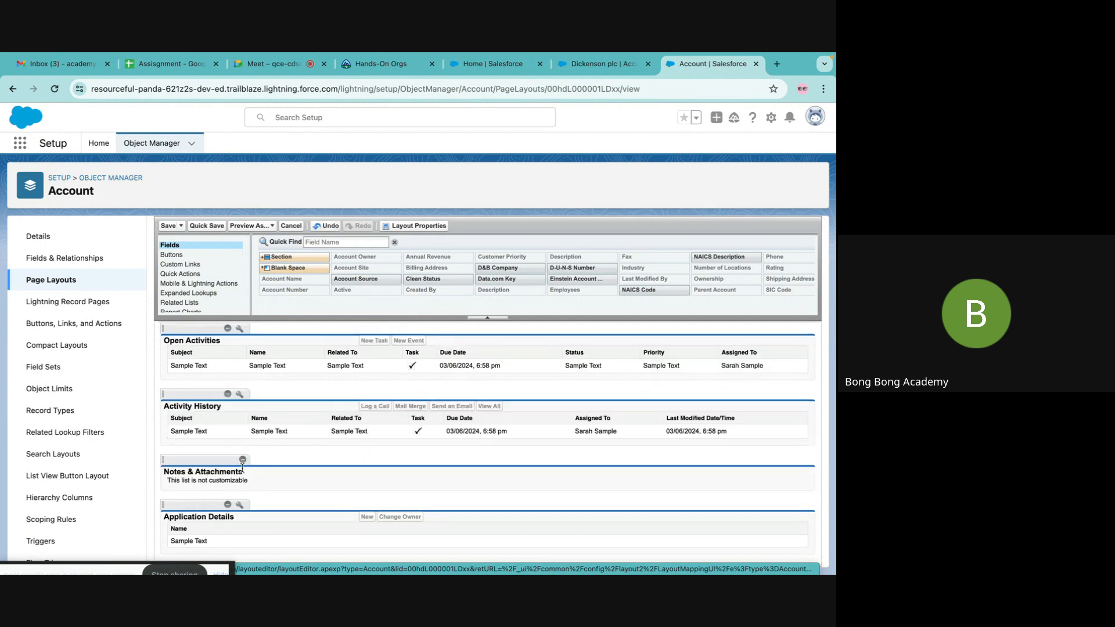
{"action": "left_click", "coordinate": [243, 461]}
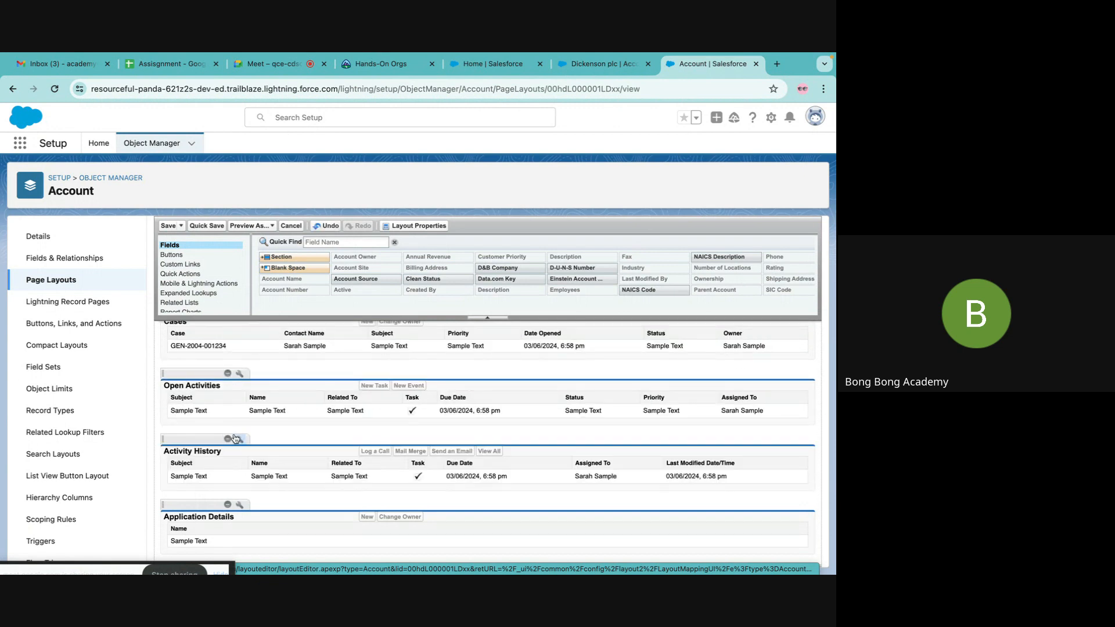
{"action": "left_click", "coordinate": [228, 440]}
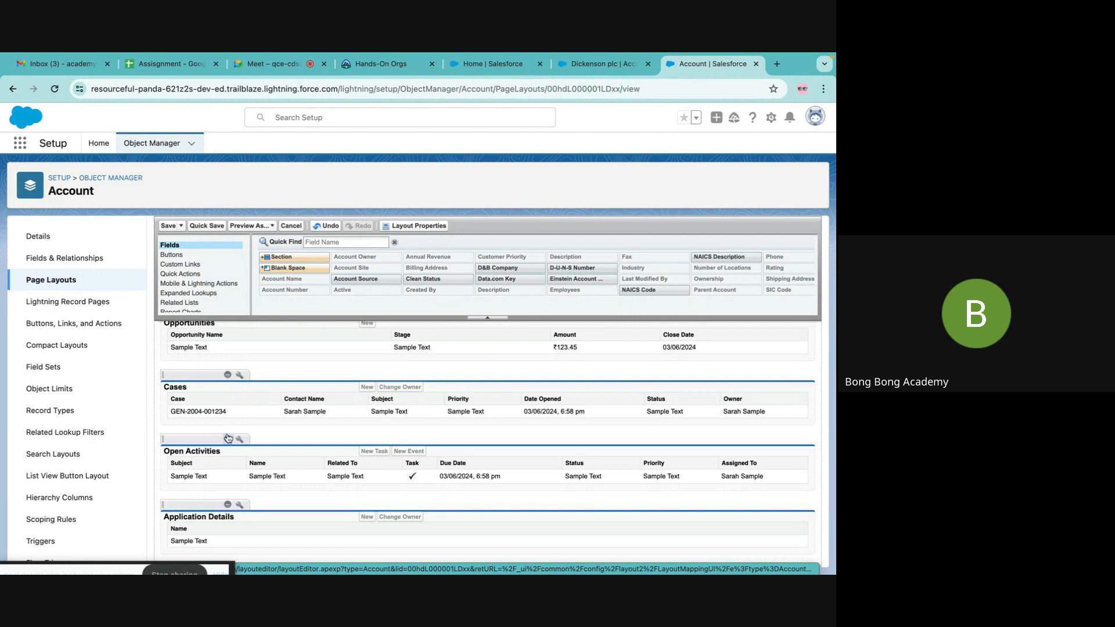
{"action": "left_click", "coordinate": [228, 440]}
{"action": "scroll", "coordinate": [242, 446], "scroll_direction": "up", "scroll_amount": 3}
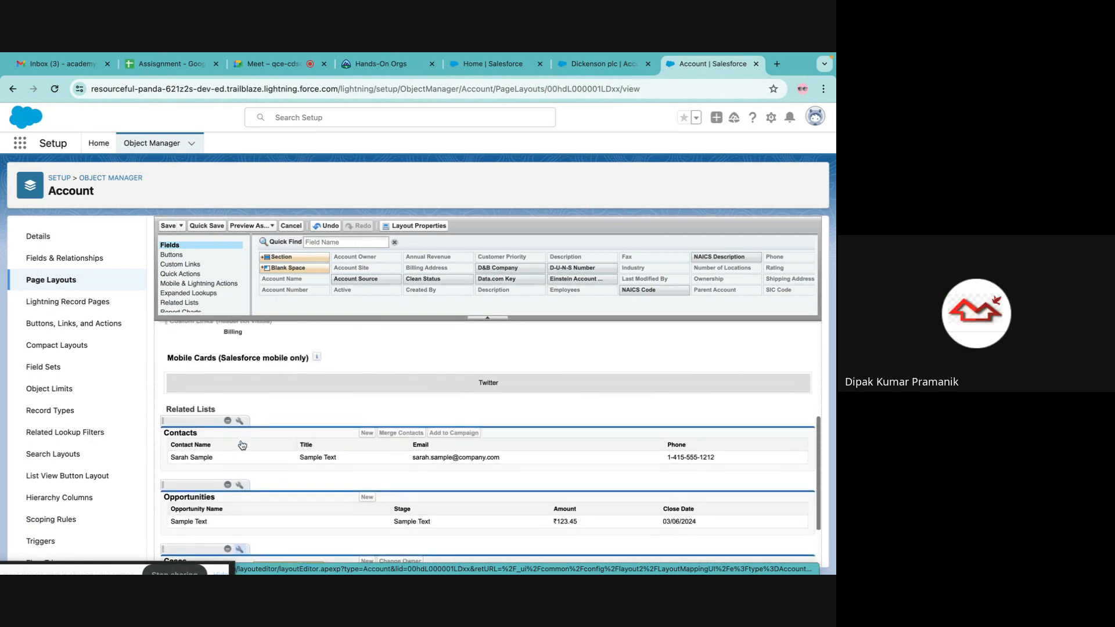
{"action": "scroll", "coordinate": [243, 445], "scroll_direction": "down", "scroll_amount": 5}
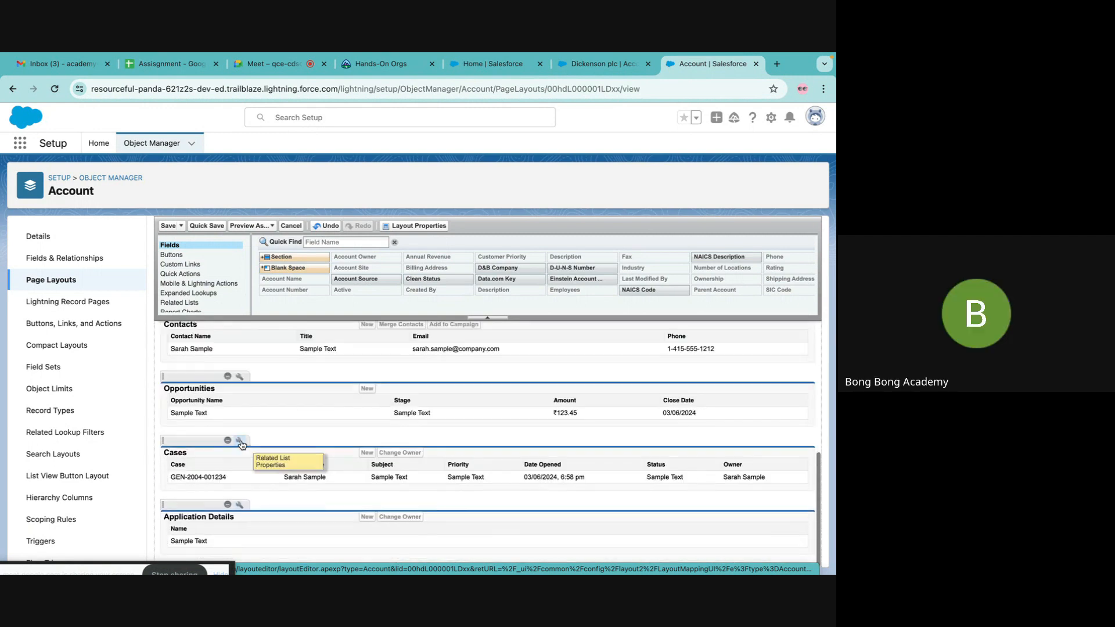
{"action": "left_click", "coordinate": [168, 226]}
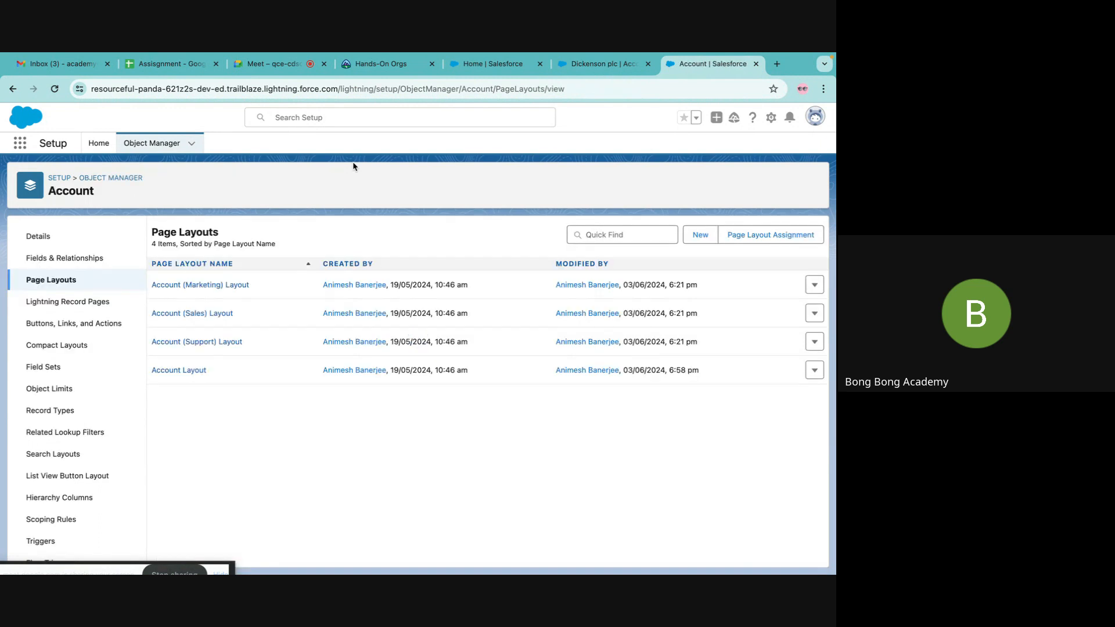
Reload the Dickenson plc account record and check which related lists it shows
{"action": "left_click", "coordinate": [601, 63]}
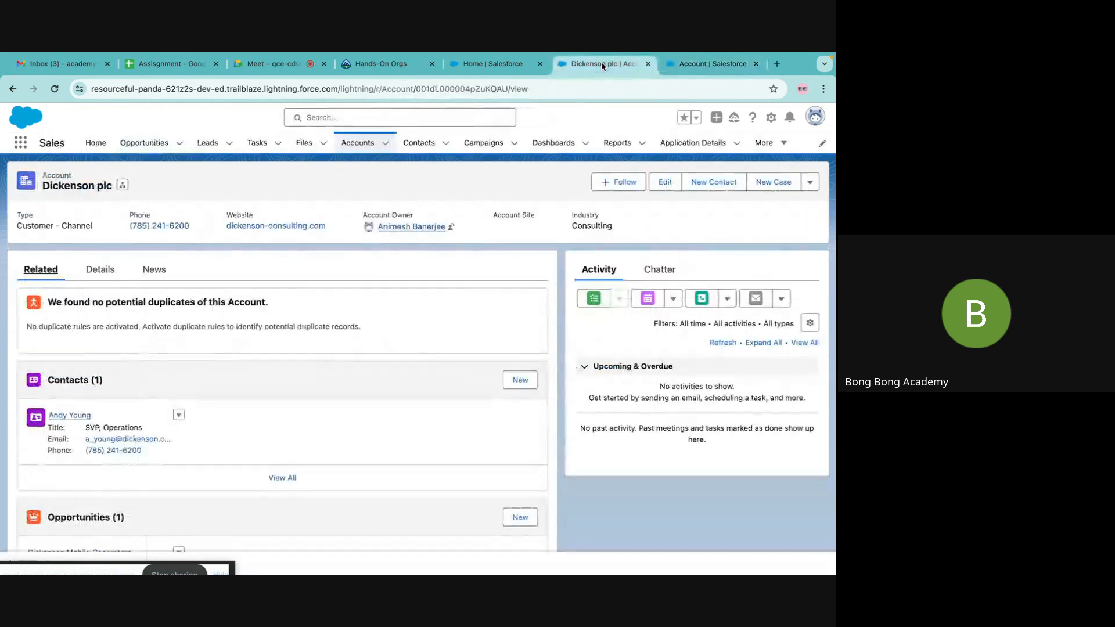
{"action": "left_click", "coordinate": [54, 89]}
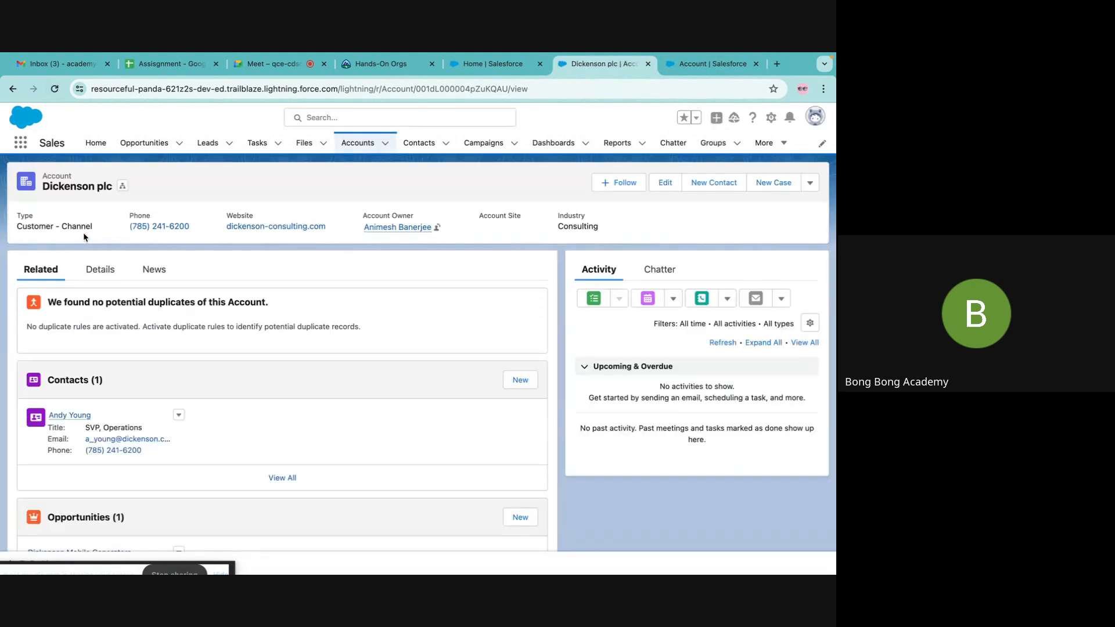
{"action": "scroll", "coordinate": [100, 287], "scroll_direction": "down", "scroll_amount": 3}
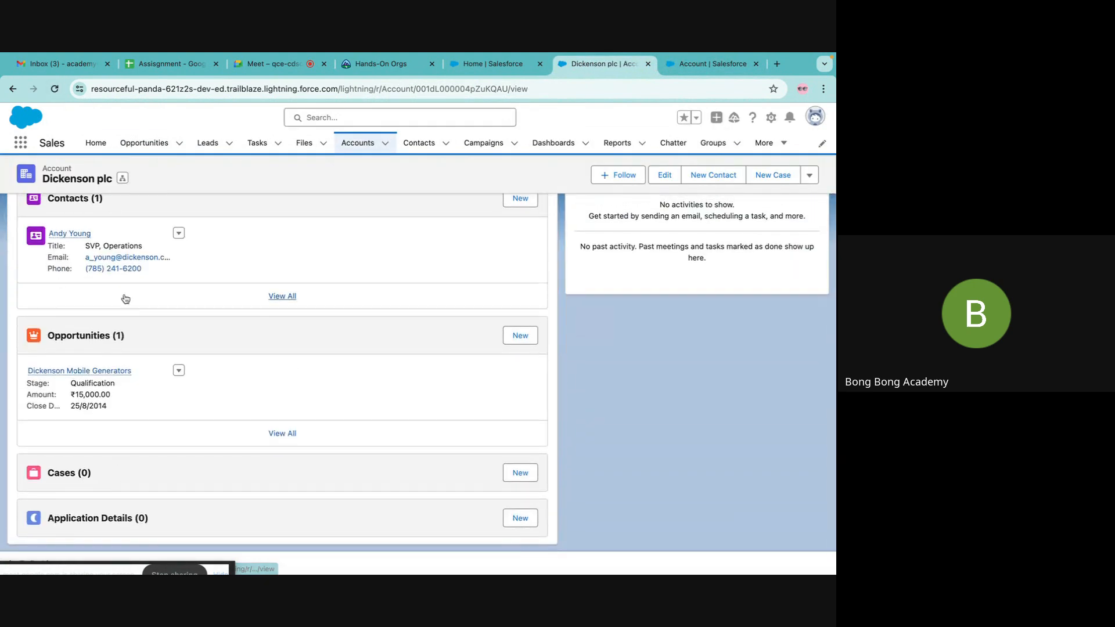
{"action": "scroll", "coordinate": [125, 299], "scroll_direction": "up", "scroll_amount": 3}
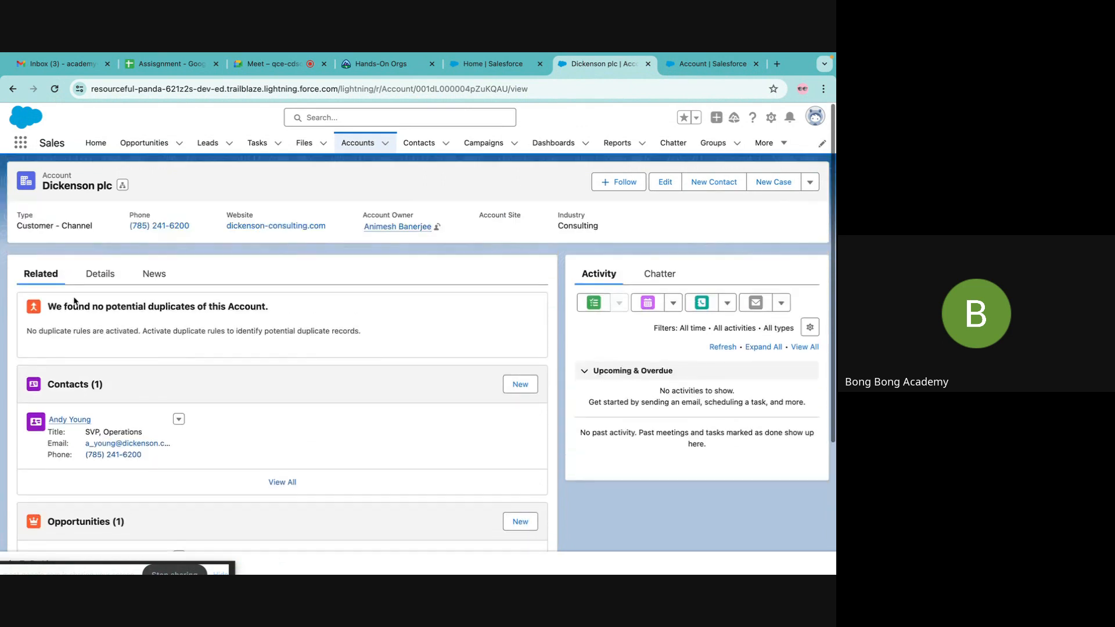
{"action": "scroll", "coordinate": [75, 411], "scroll_direction": "down", "scroll_amount": 3}
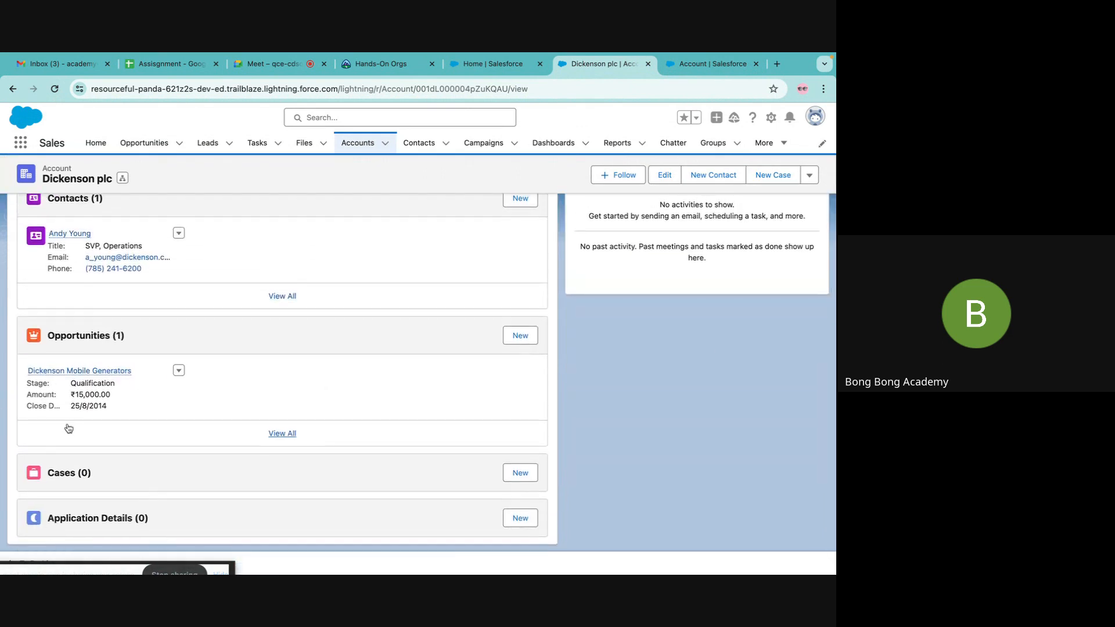
{"action": "scroll", "coordinate": [68, 428], "scroll_direction": "up", "scroll_amount": 3}
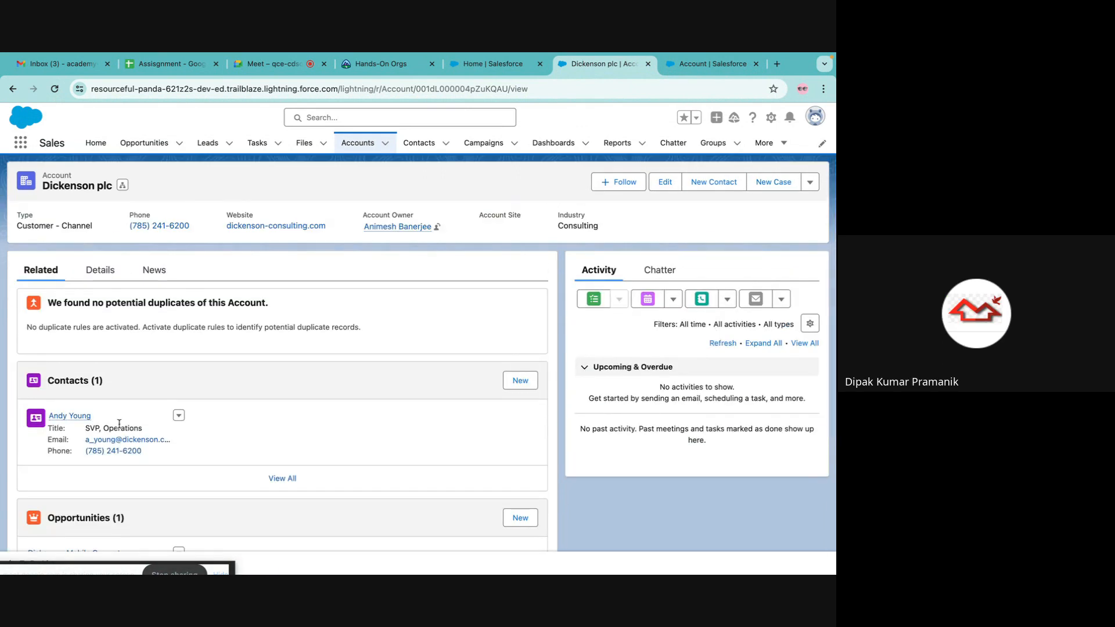
Look through all the field sections in the Dickenson plc account's details
{"action": "left_click", "coordinate": [103, 275]}
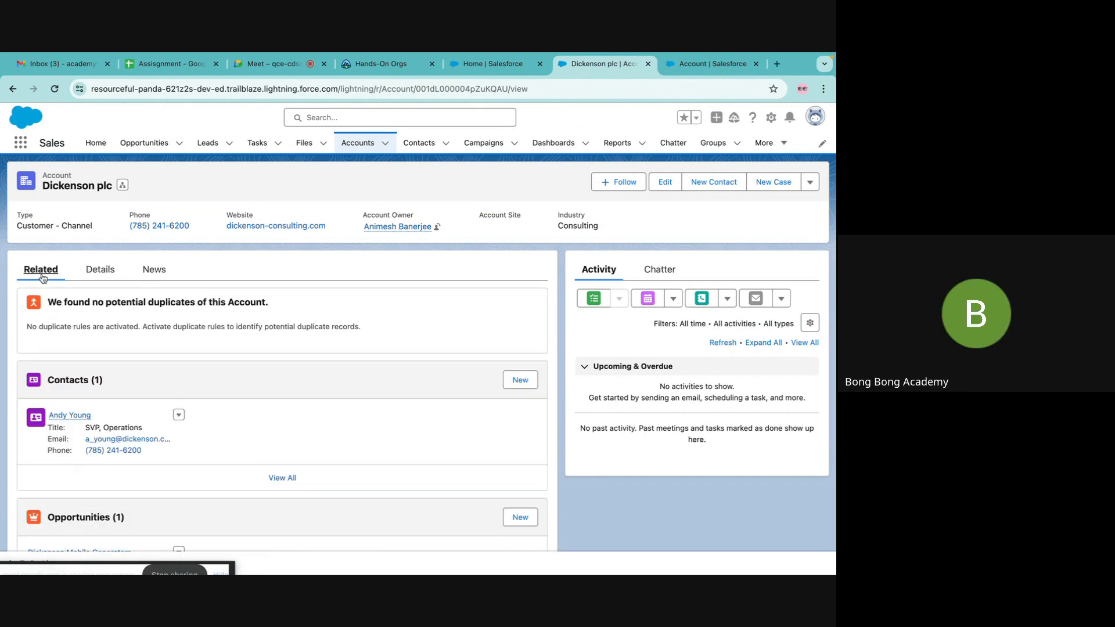
{"action": "left_click", "coordinate": [111, 280]}
{"action": "scroll", "coordinate": [192, 411], "scroll_direction": "down", "scroll_amount": 8}
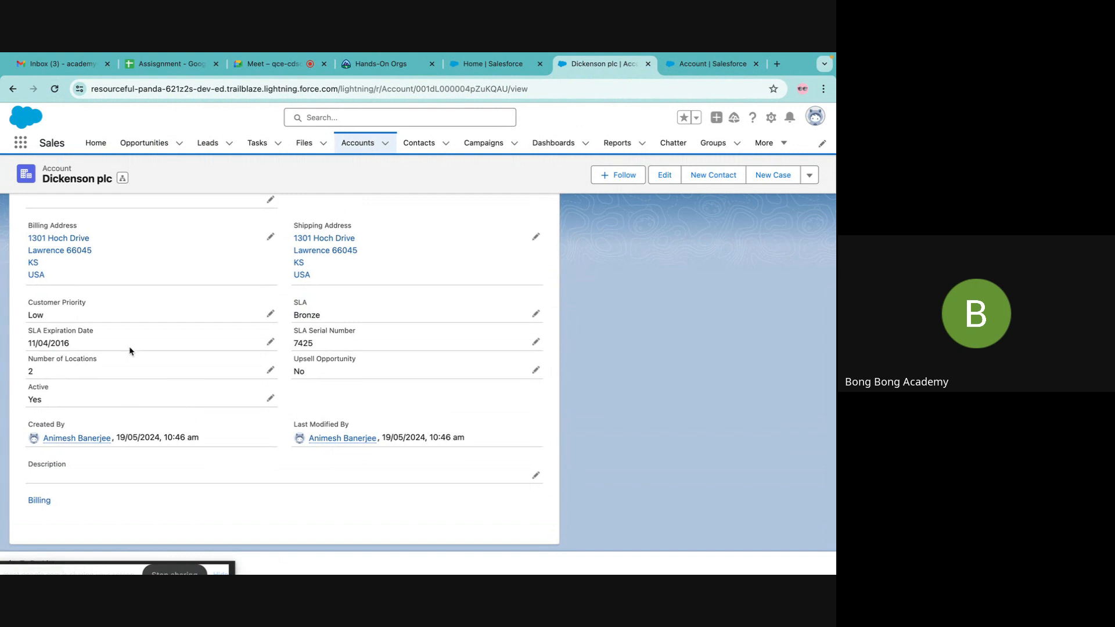
{"action": "scroll", "coordinate": [131, 351], "scroll_direction": "up", "scroll_amount": 10}
Remove the Annual Revenue, Industry, SIC Code and Employees fields from Account Layout and save it
{"action": "left_click", "coordinate": [696, 65]}
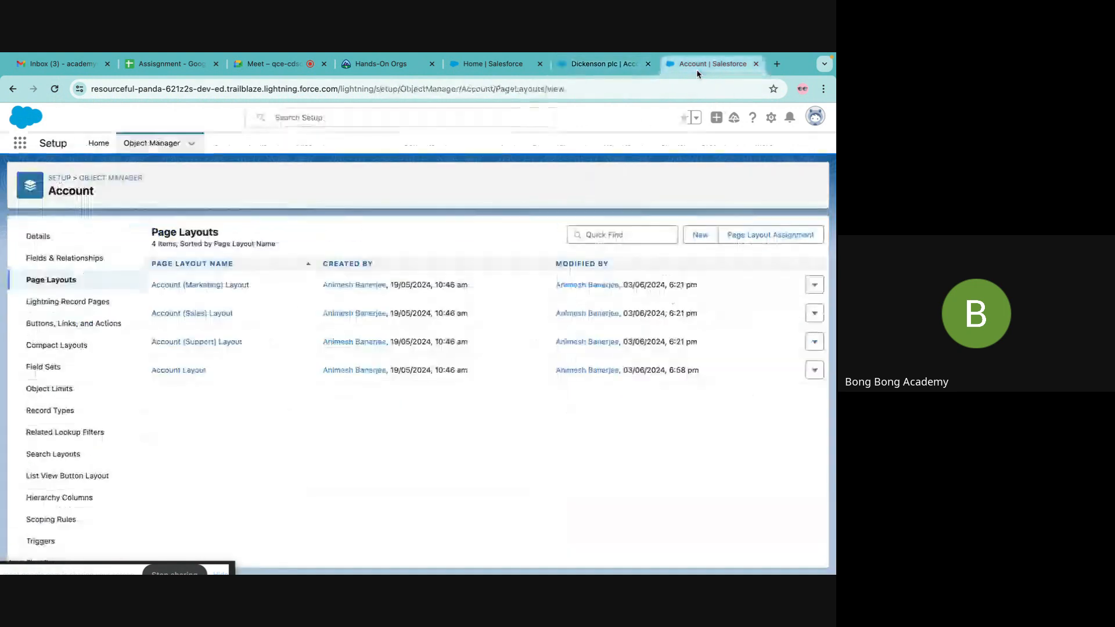
{"action": "left_click", "coordinate": [183, 369]}
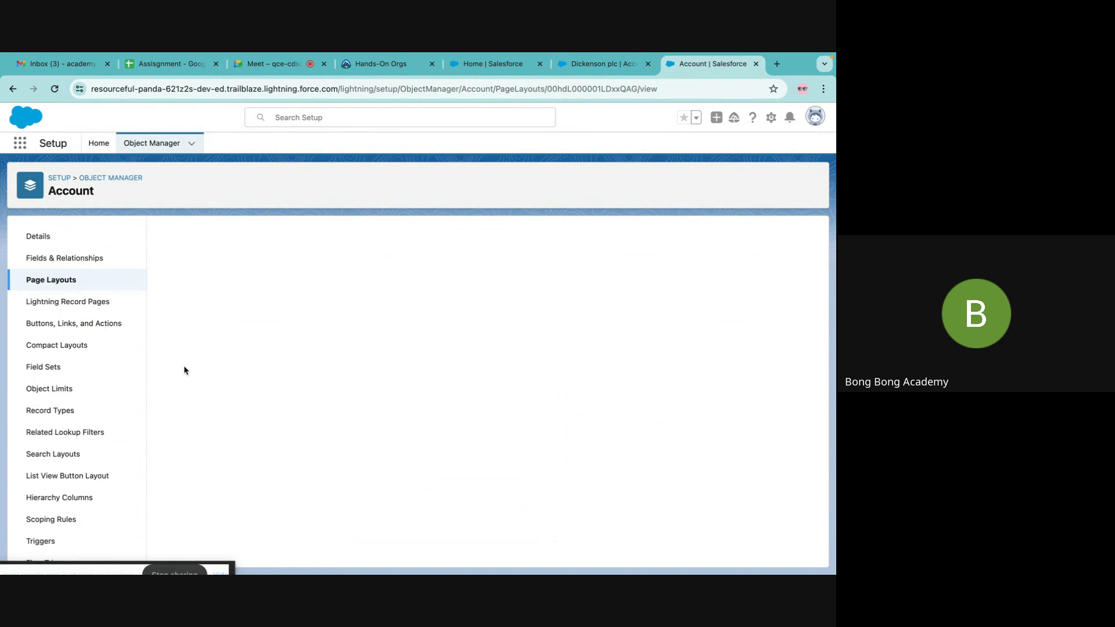
{"action": "scroll", "coordinate": [304, 438], "scroll_direction": "down", "scroll_amount": 5}
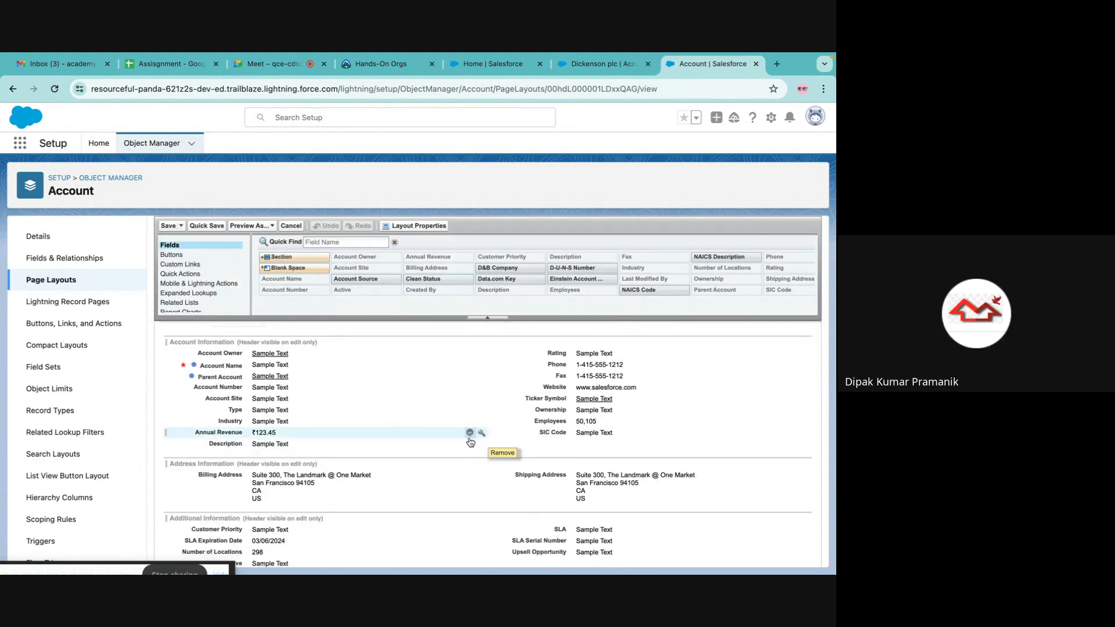
{"action": "left_click", "coordinate": [470, 432]}
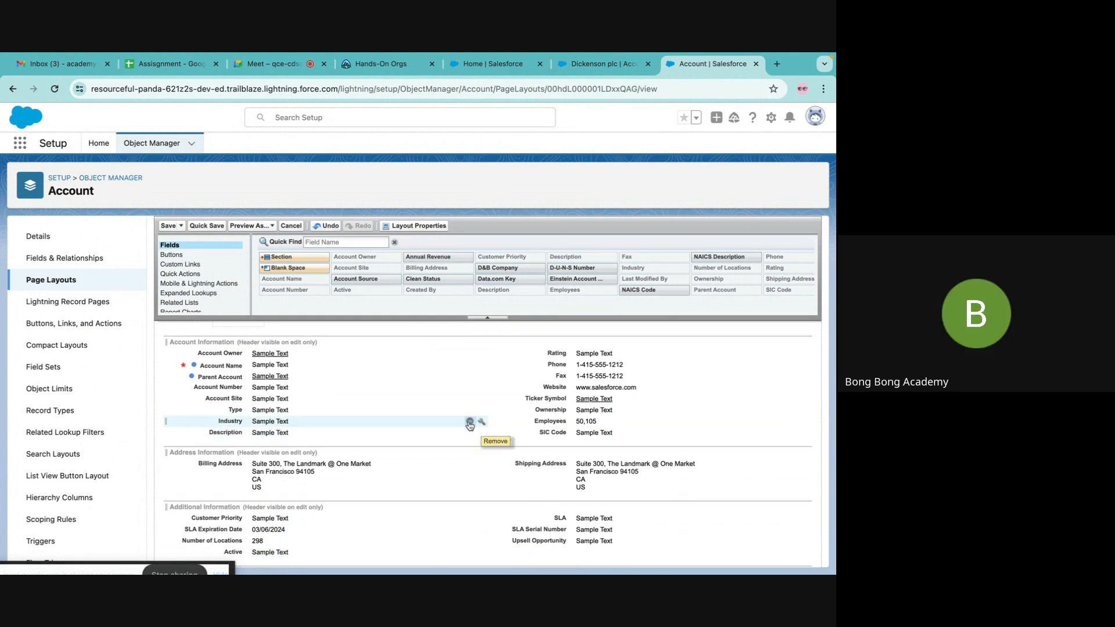
{"action": "left_click", "coordinate": [470, 423]}
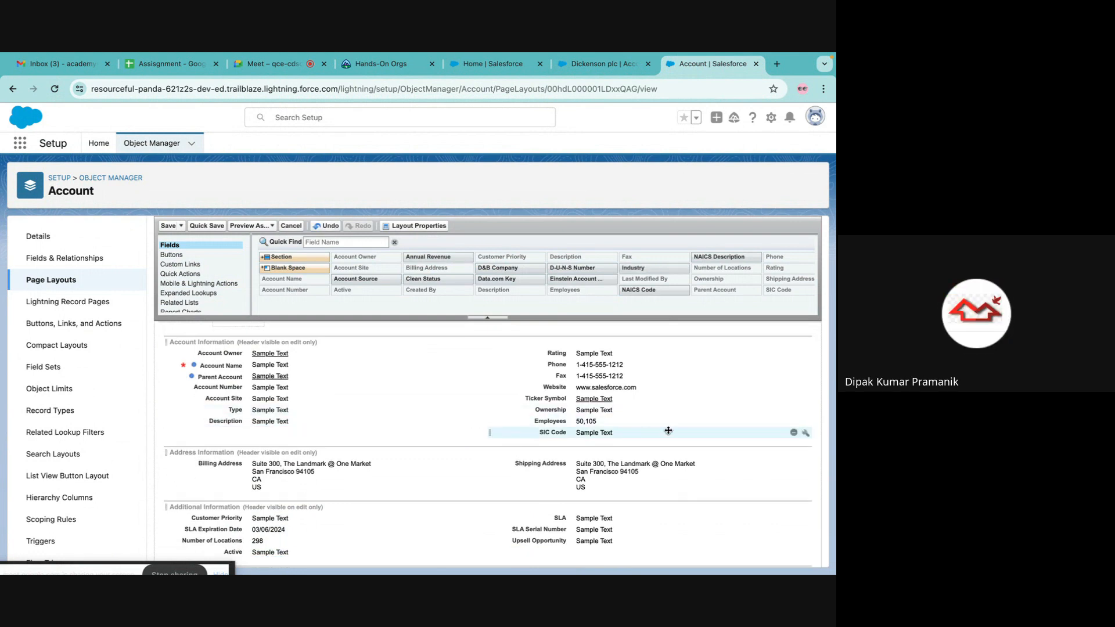
{"action": "left_click", "coordinate": [793, 432]}
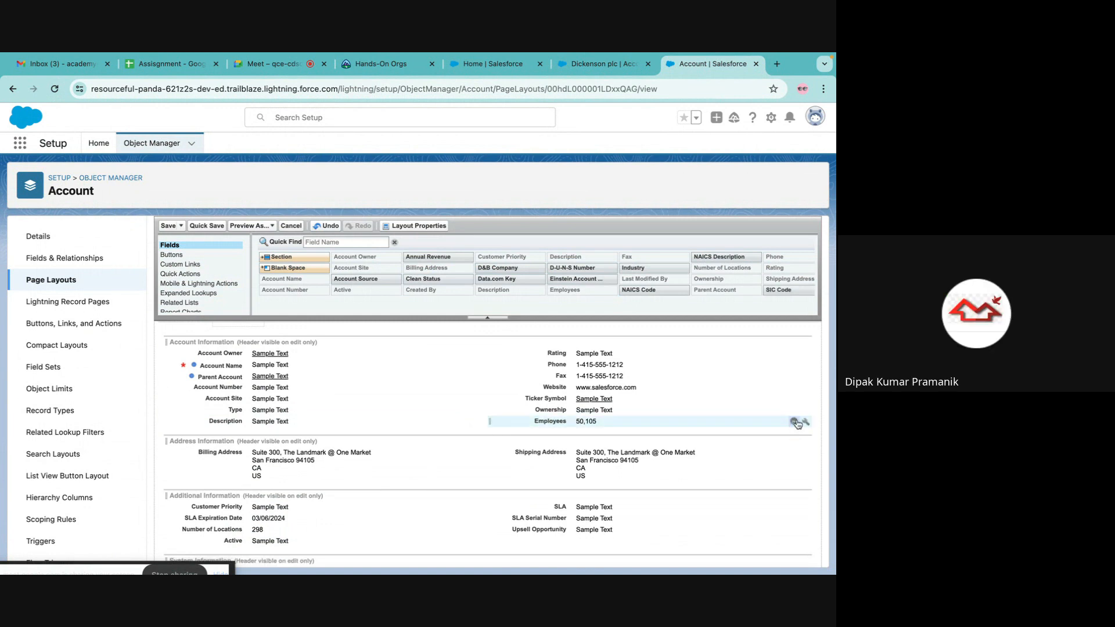
{"action": "left_click", "coordinate": [803, 421]}
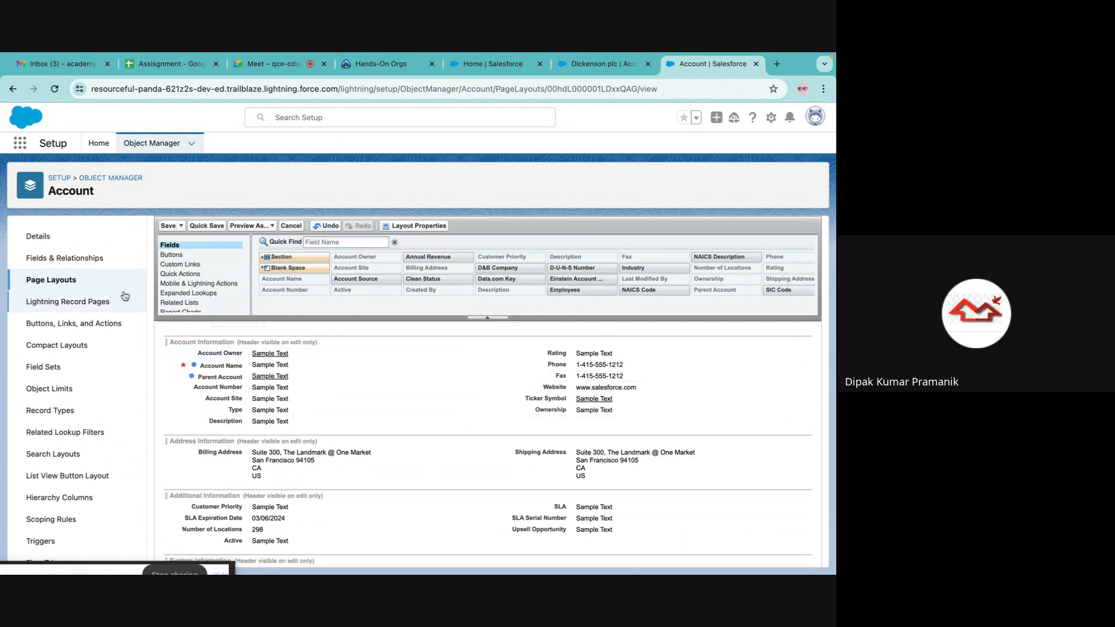
{"action": "left_click", "coordinate": [169, 226]}
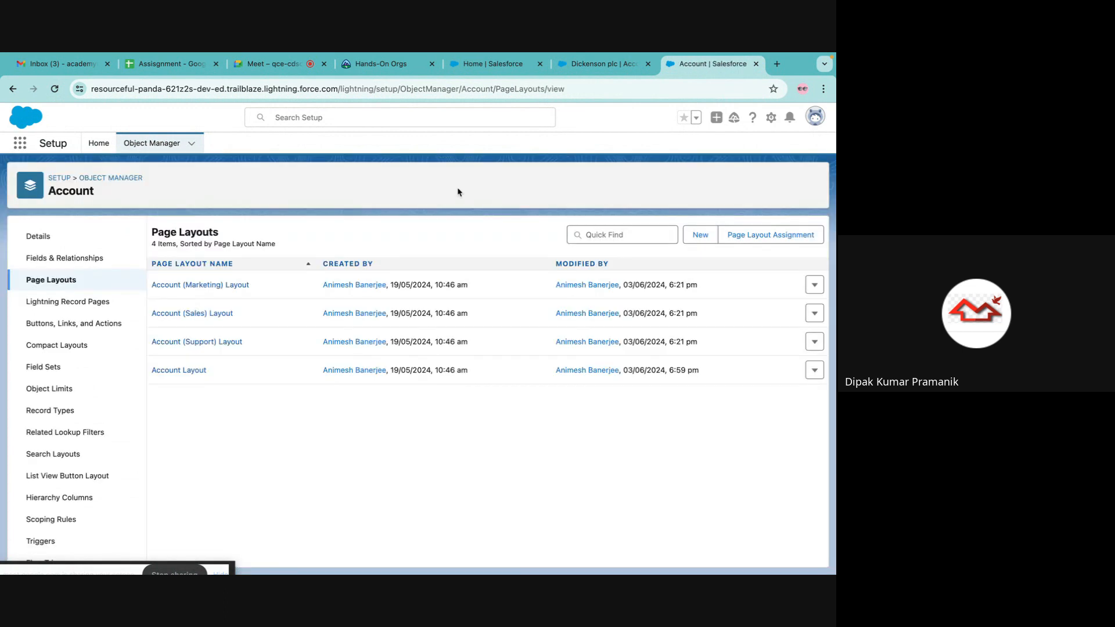
Reload the Dickenson plc account record and check which fields its details show after the layout change
{"action": "left_click", "coordinate": [604, 63]}
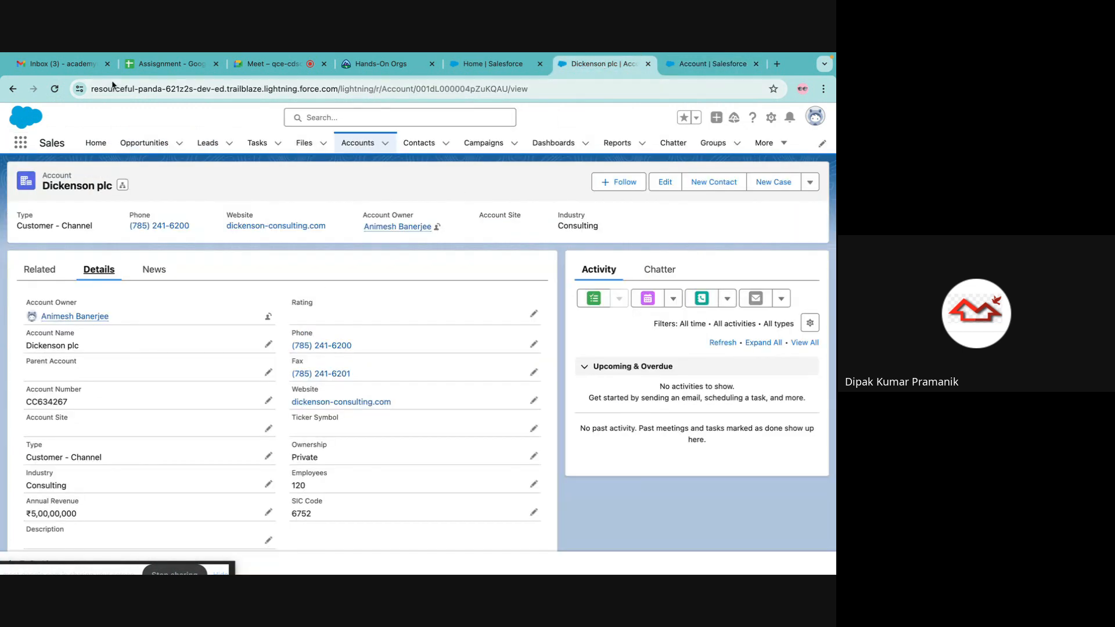
{"action": "left_click", "coordinate": [55, 89]}
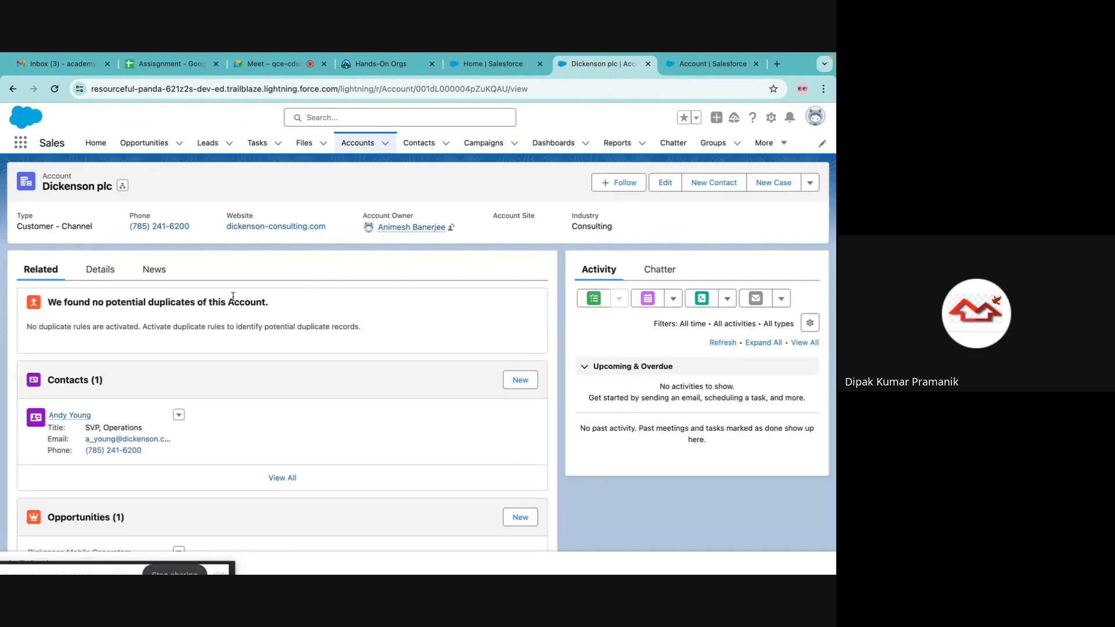
{"action": "left_click", "coordinate": [100, 270]}
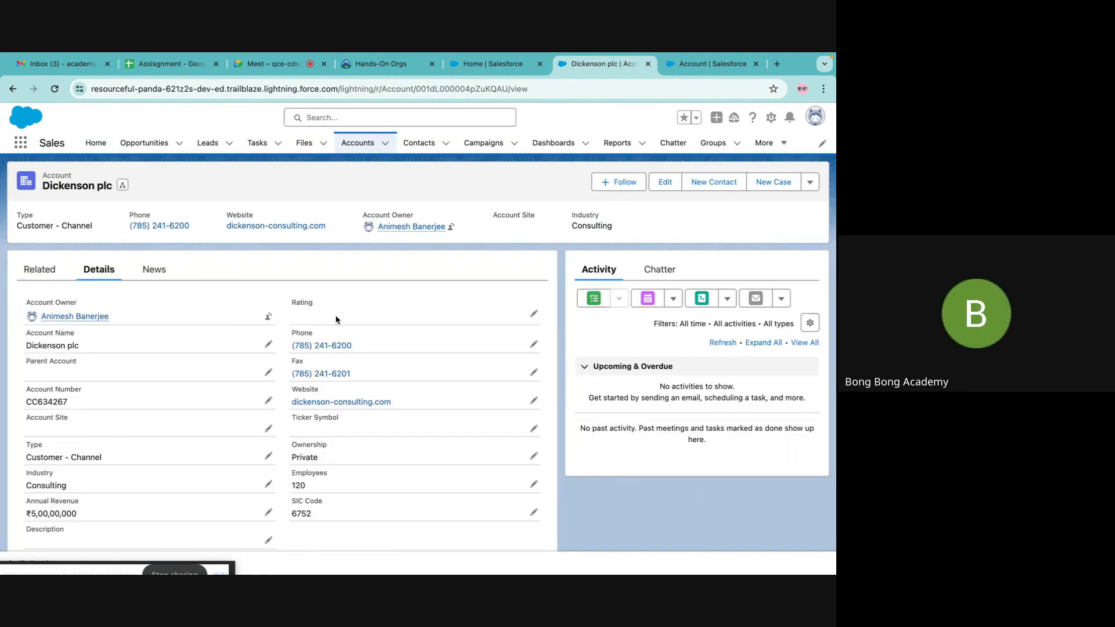
{"action": "scroll", "coordinate": [336, 315], "scroll_direction": "down", "scroll_amount": 5}
{"action": "scroll", "coordinate": [336, 315], "scroll_direction": "up", "scroll_amount": 5}
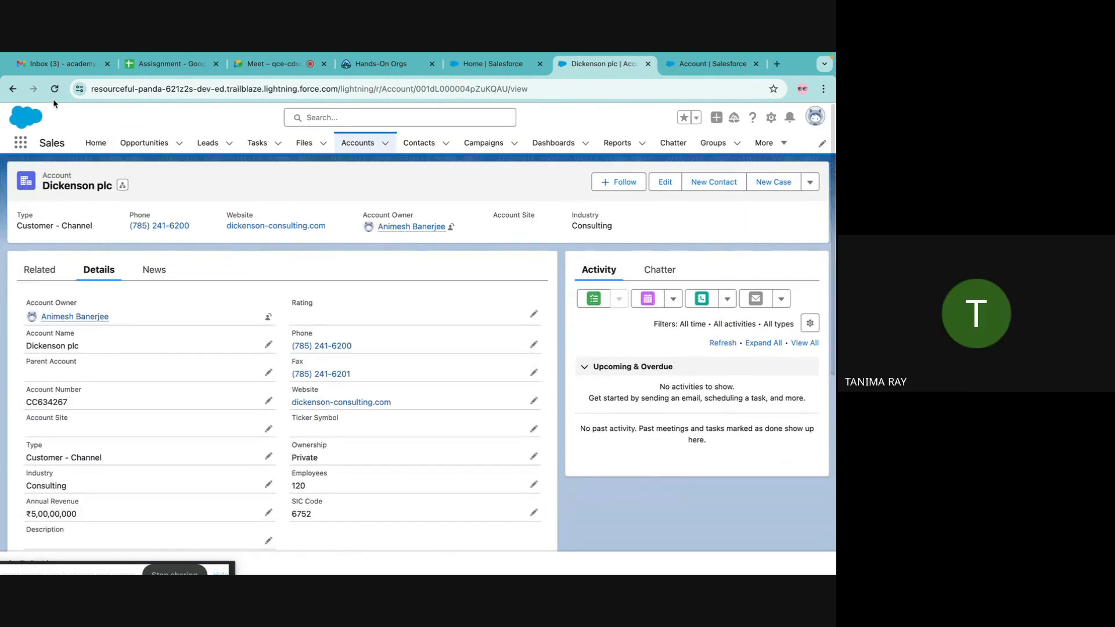
{"action": "left_click", "coordinate": [55, 88]}
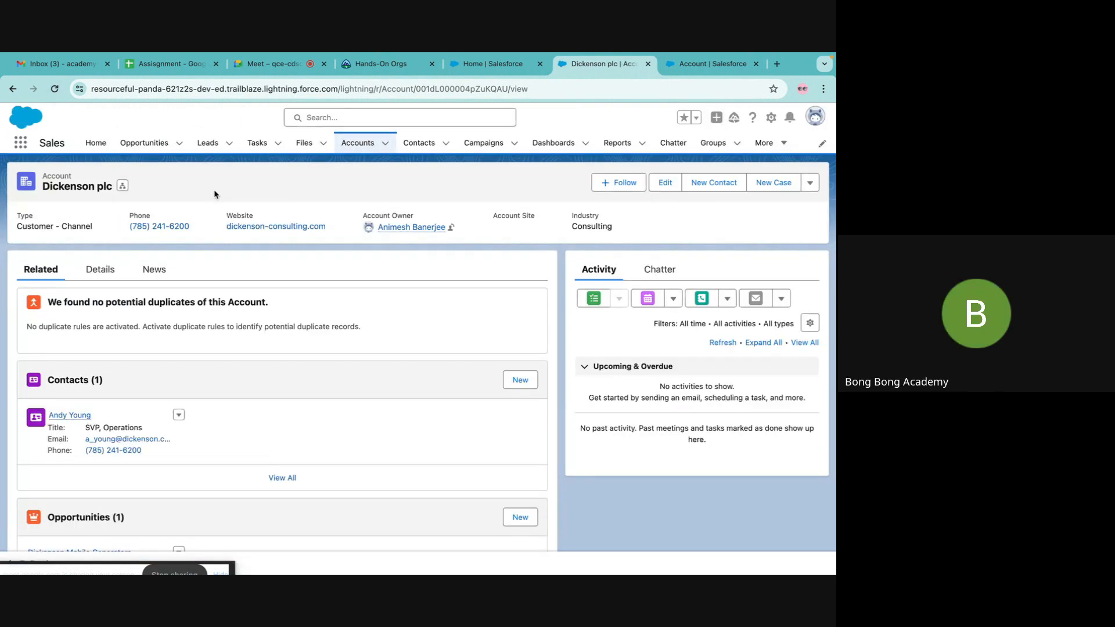
{"action": "left_click", "coordinate": [98, 270]}
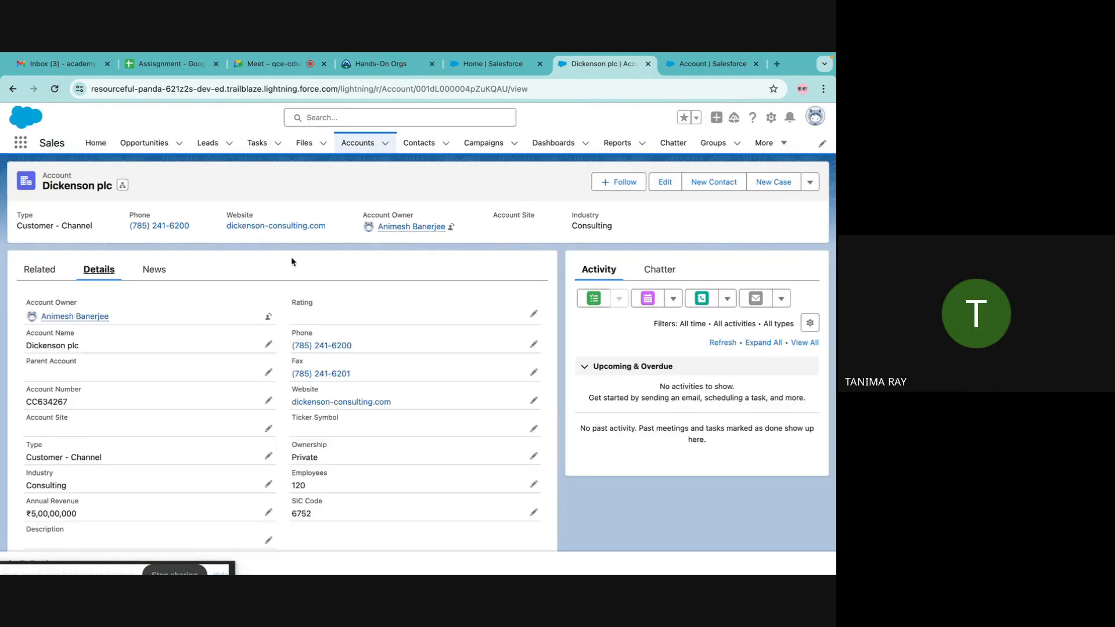
{"action": "scroll", "coordinate": [294, 263], "scroll_direction": "down", "scroll_amount": 6}
{"action": "scroll", "coordinate": [299, 265], "scroll_direction": "up", "scroll_amount": 3}
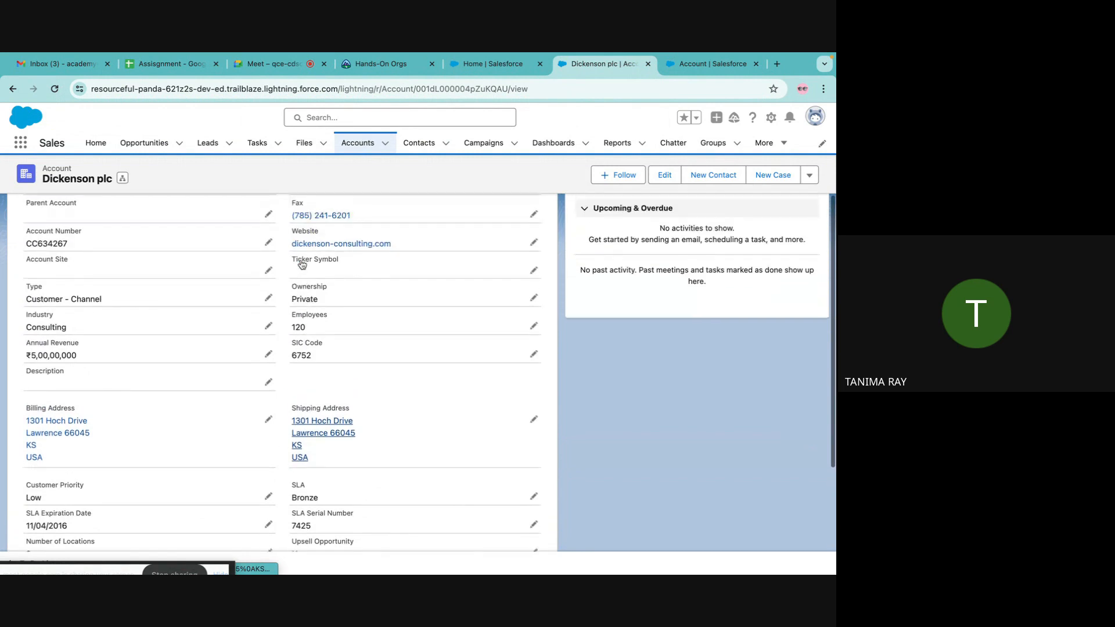
{"action": "scroll", "coordinate": [301, 264], "scroll_direction": "up", "scroll_amount": 5}
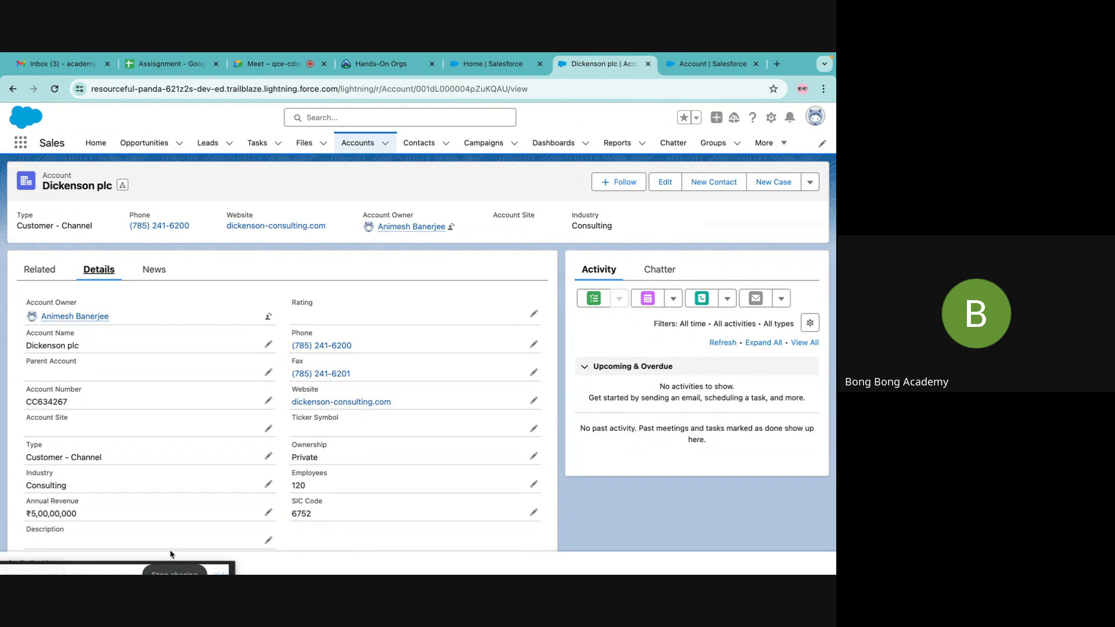
Compare the related lists and the field details of the Dickenson plc account
{"action": "left_click", "coordinate": [45, 269]}
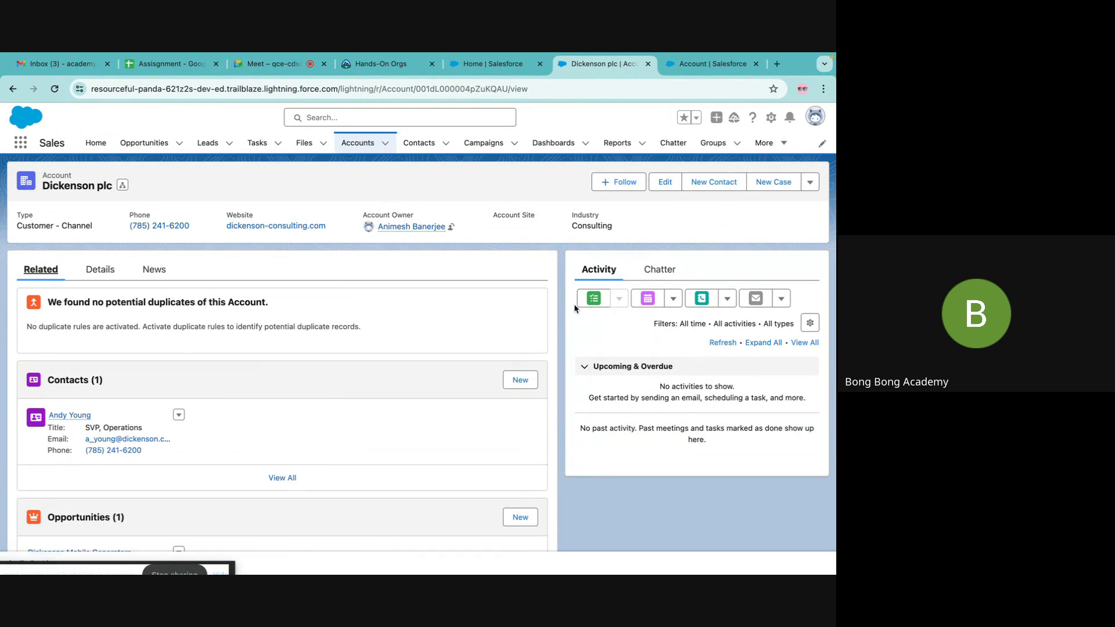
{"action": "left_click", "coordinate": [106, 275]}
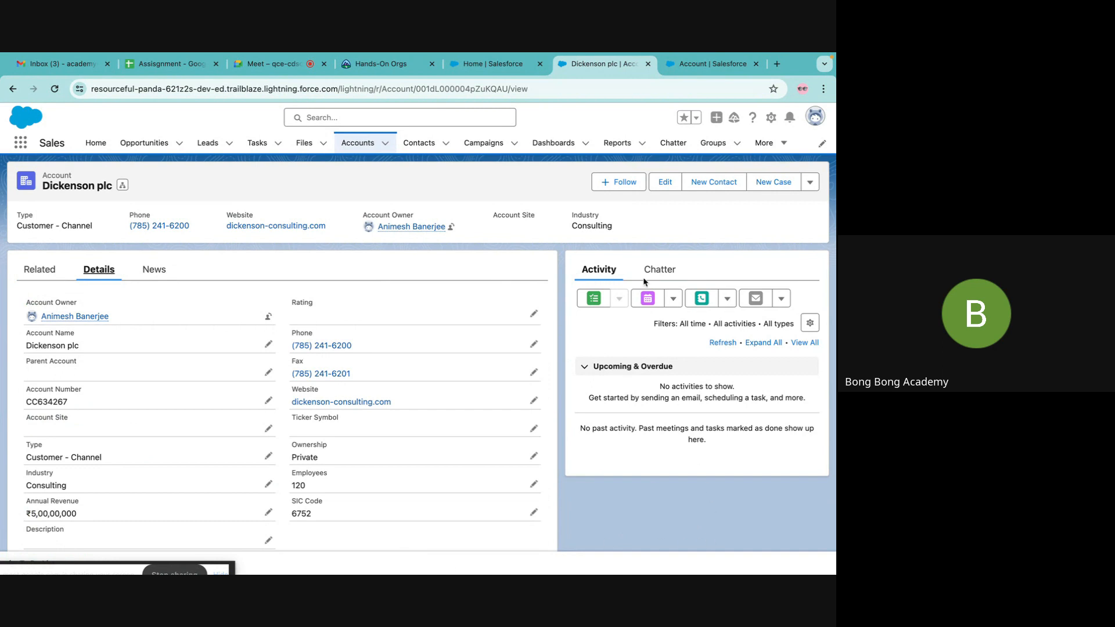
{"action": "left_click", "coordinate": [55, 272]}
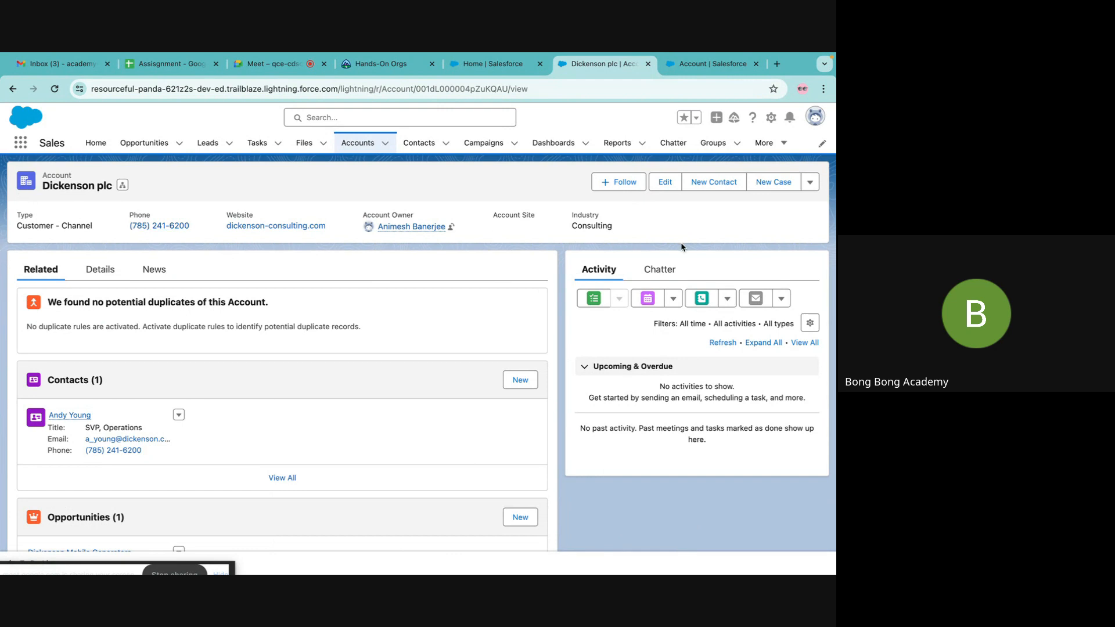
Open the Account object's compact layouts in Setup and examine the corresponding header fields on the Dickenson plc record
{"action": "left_click", "coordinate": [683, 67]}
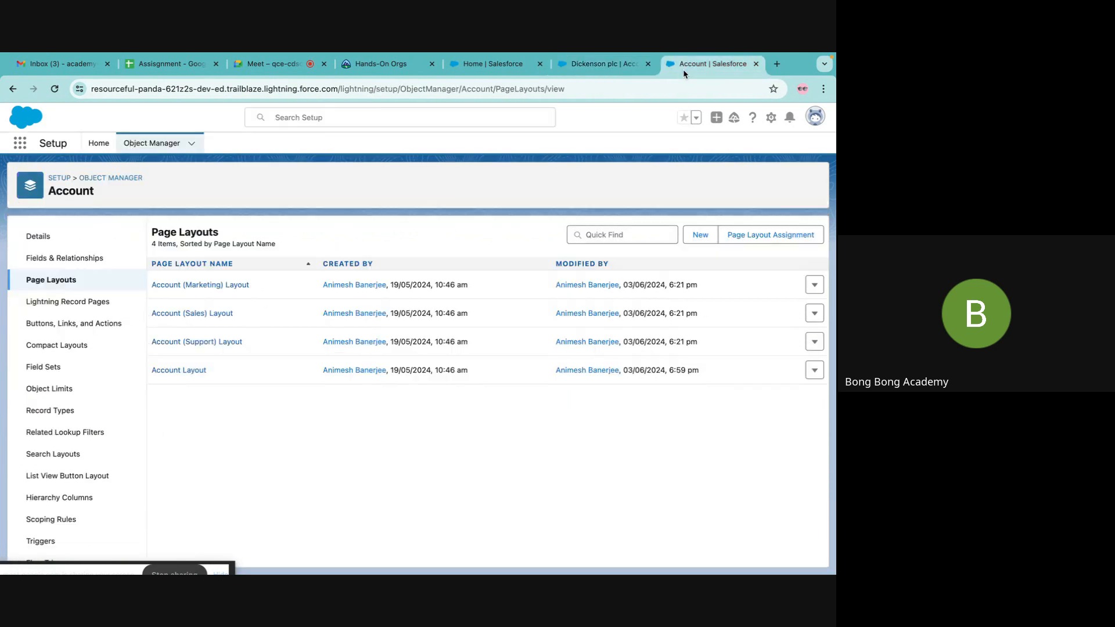
{"action": "left_click", "coordinate": [49, 349]}
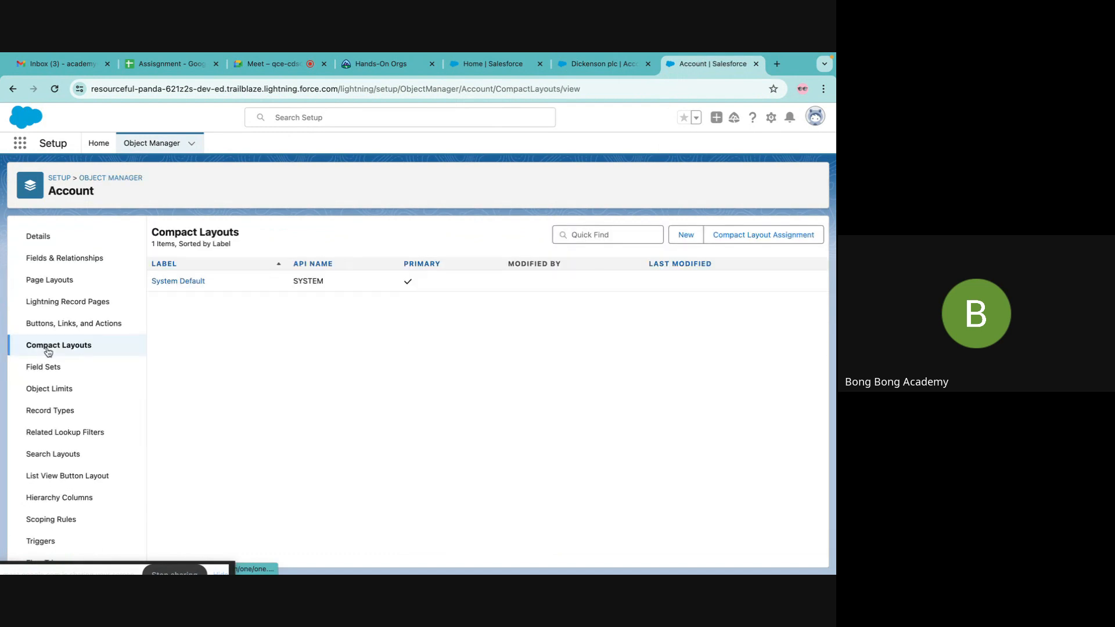
{"action": "left_click", "coordinate": [587, 65]}
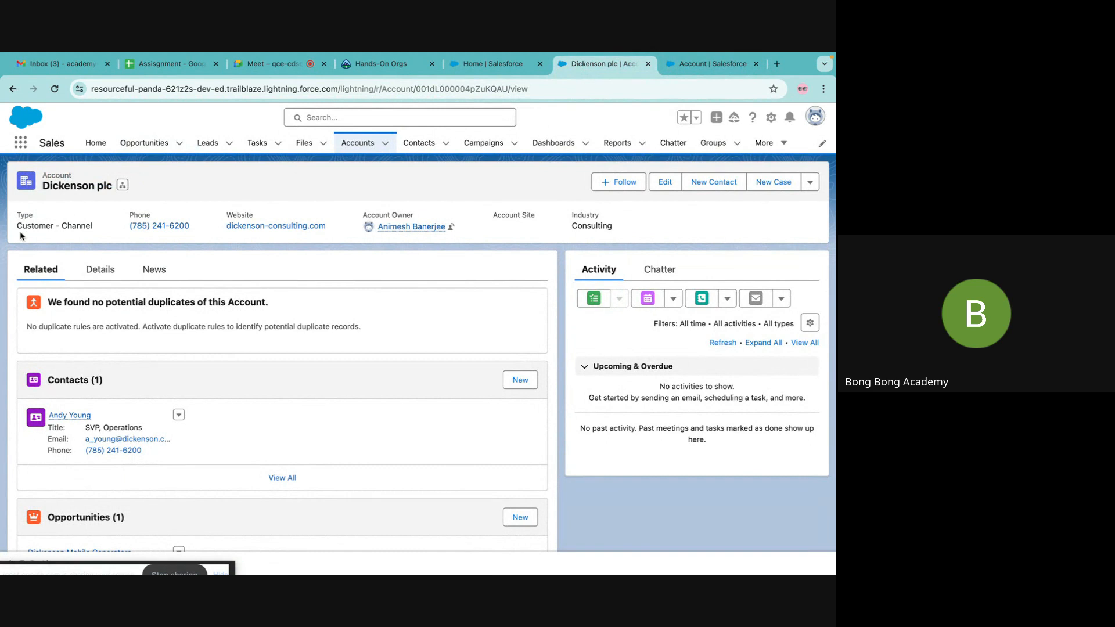
{"action": "left_click_drag", "start_coordinate": [49, 235], "coordinate": [713, 222]}
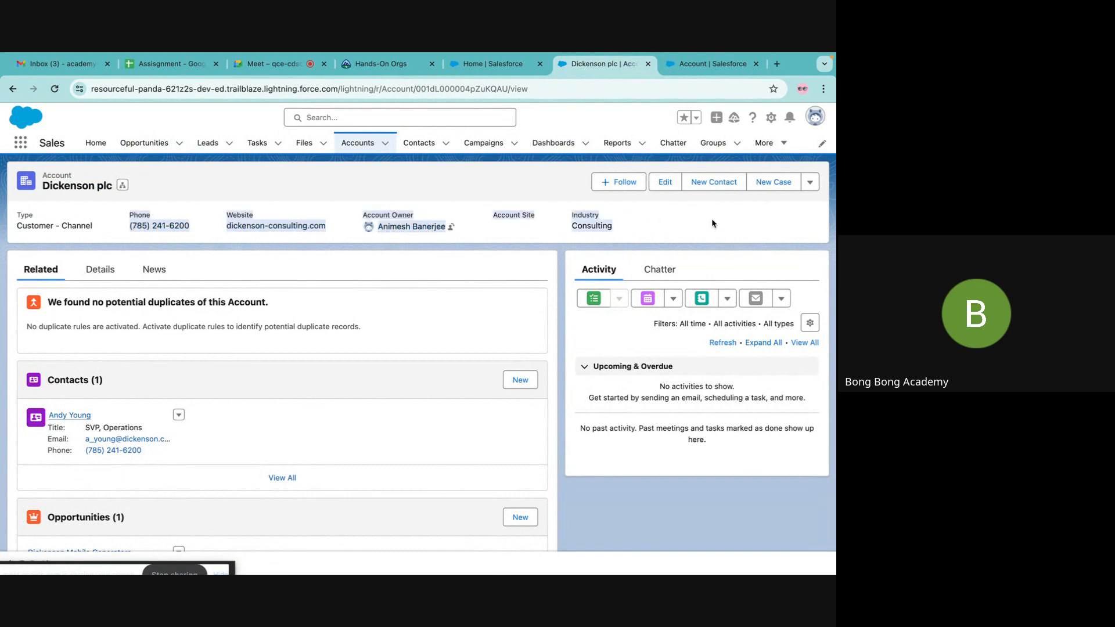
Start a new Account compact layout labelled MyAccount and add the Active field to it
{"action": "left_click", "coordinate": [699, 67]}
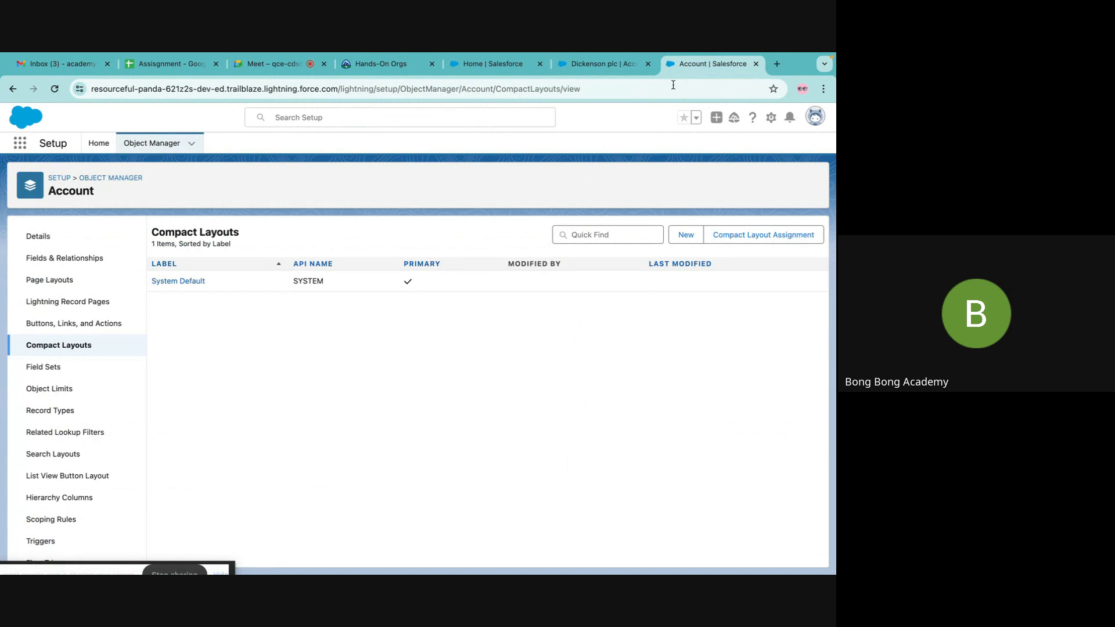
{"action": "left_click", "coordinate": [682, 235]}
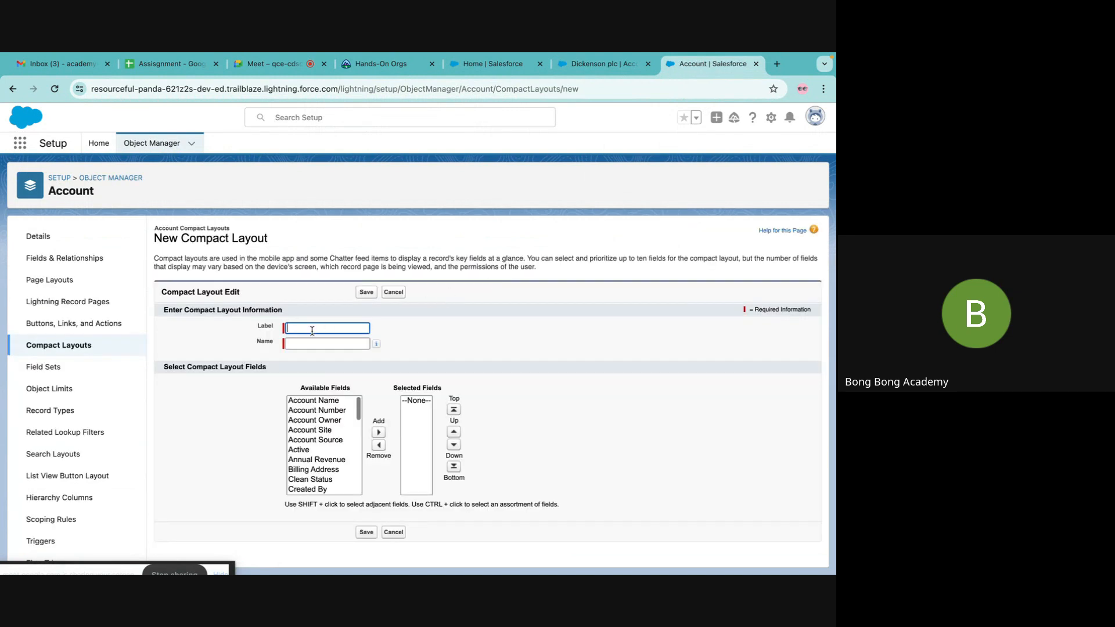
{"action": "type", "text": "MyAccount"}
{"action": "left_click", "coordinate": [323, 341]}
{"action": "scroll", "coordinate": [330, 467], "scroll_direction": "down", "scroll_amount": 1}
{"action": "left_click", "coordinate": [311, 433]}
{"action": "left_click", "coordinate": [378, 433]}
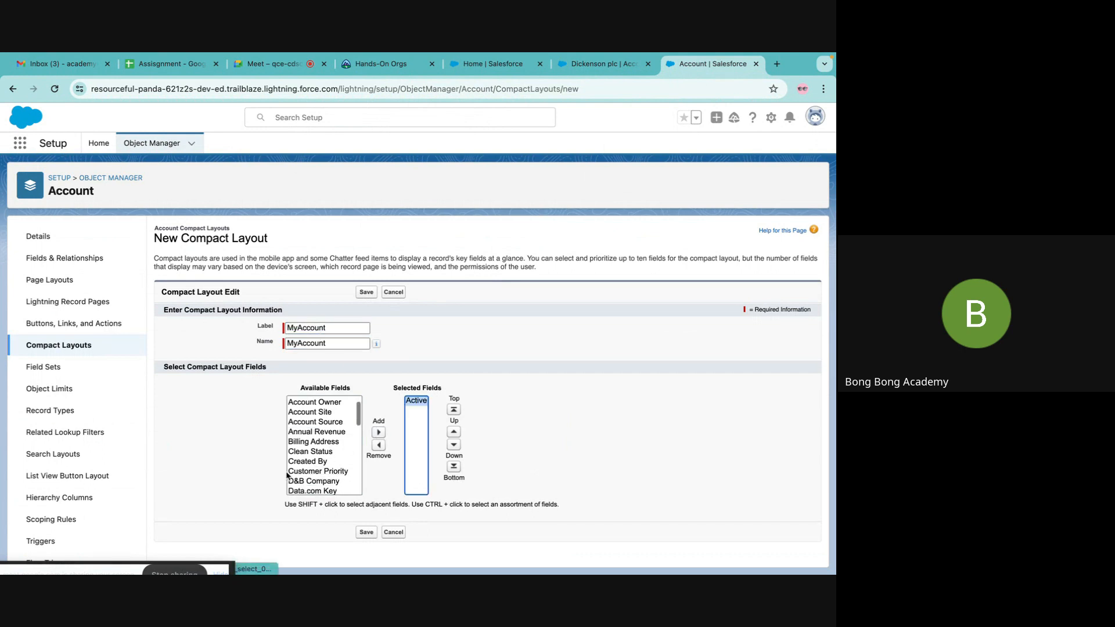
Add the Account Name and Rating fields to the MyAccount compact layout and save it
{"action": "scroll", "coordinate": [331, 473], "scroll_direction": "down", "scroll_amount": 1}
{"action": "scroll", "coordinate": [331, 474], "scroll_direction": "down", "scroll_amount": 2}
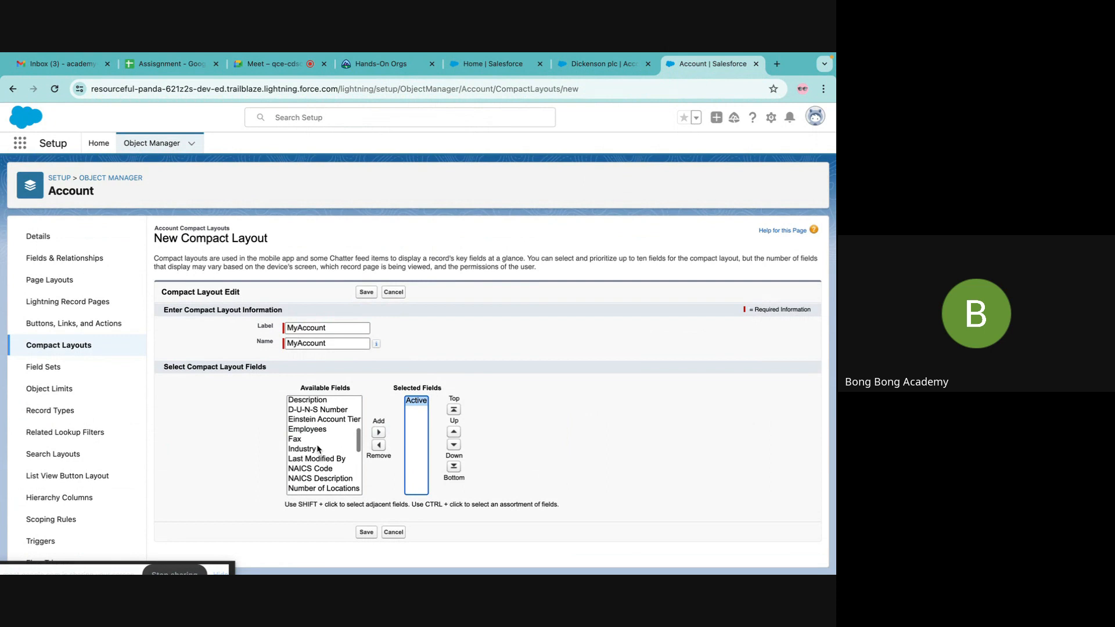
{"action": "scroll", "coordinate": [319, 450], "scroll_direction": "down", "scroll_amount": 3}
{"action": "scroll", "coordinate": [318, 450], "scroll_direction": "down", "scroll_amount": 2}
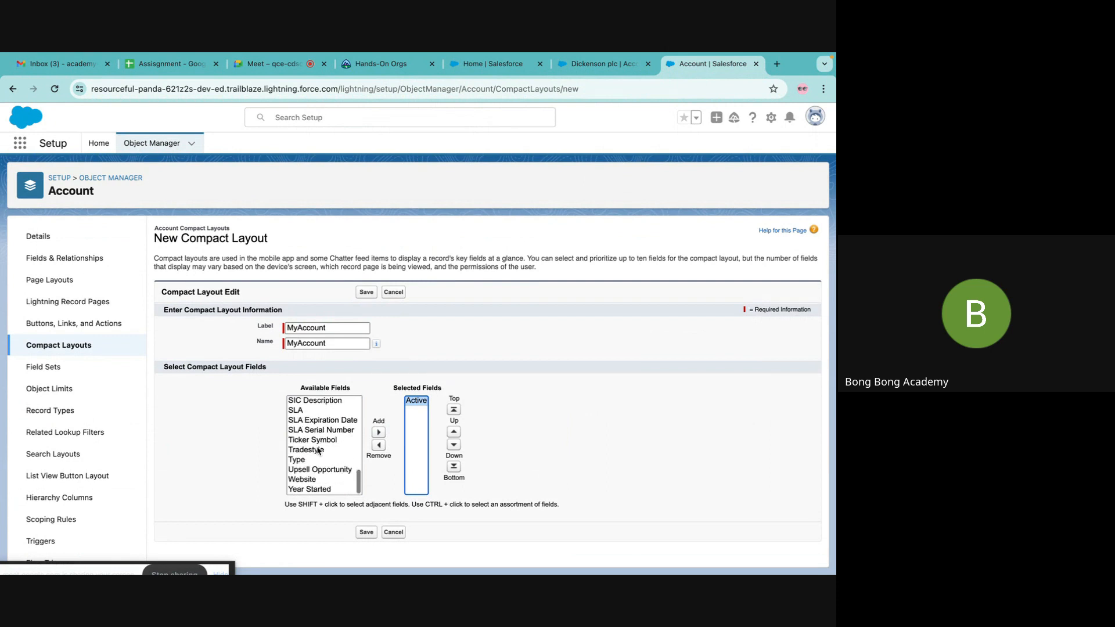
{"action": "scroll", "coordinate": [318, 451], "scroll_direction": "up", "scroll_amount": 10}
{"action": "left_click", "coordinate": [314, 402]}
{"action": "left_click", "coordinate": [378, 433]}
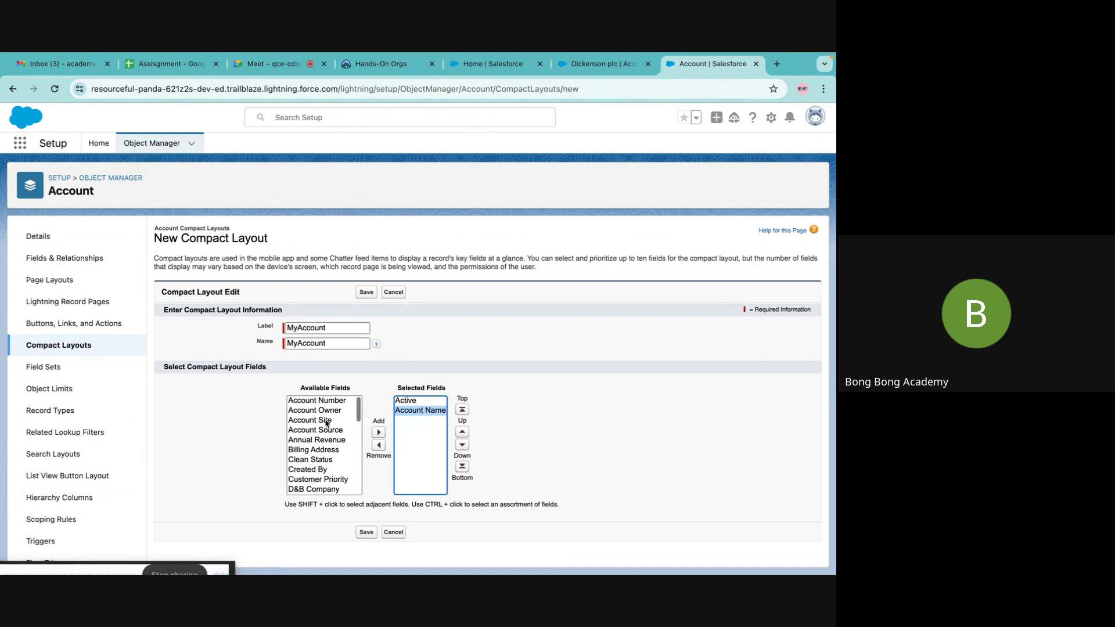
{"action": "scroll", "coordinate": [324, 456], "scroll_direction": "down", "scroll_amount": 5}
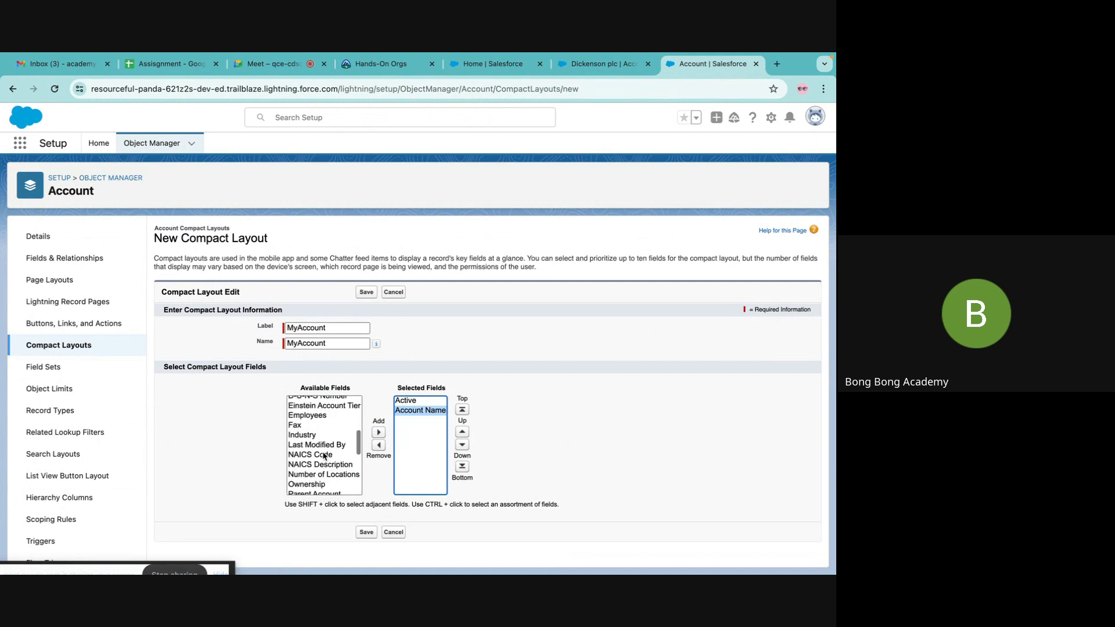
{"action": "scroll", "coordinate": [324, 456], "scroll_direction": "down", "scroll_amount": 4}
{"action": "left_click", "coordinate": [311, 428]}
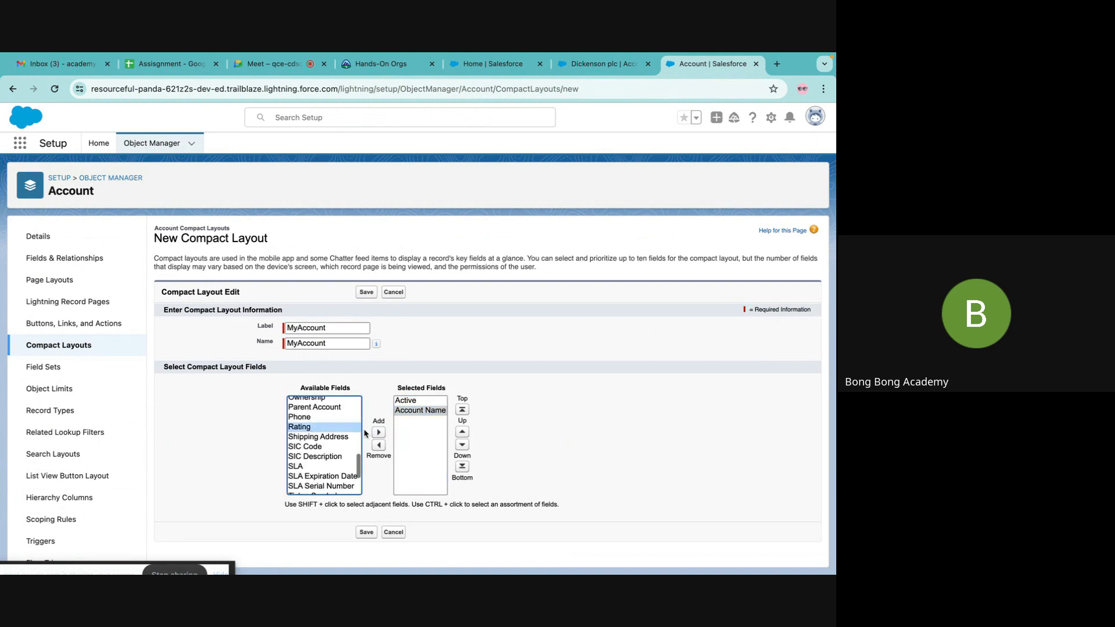
{"action": "left_click", "coordinate": [378, 433]}
{"action": "left_click", "coordinate": [366, 533]}
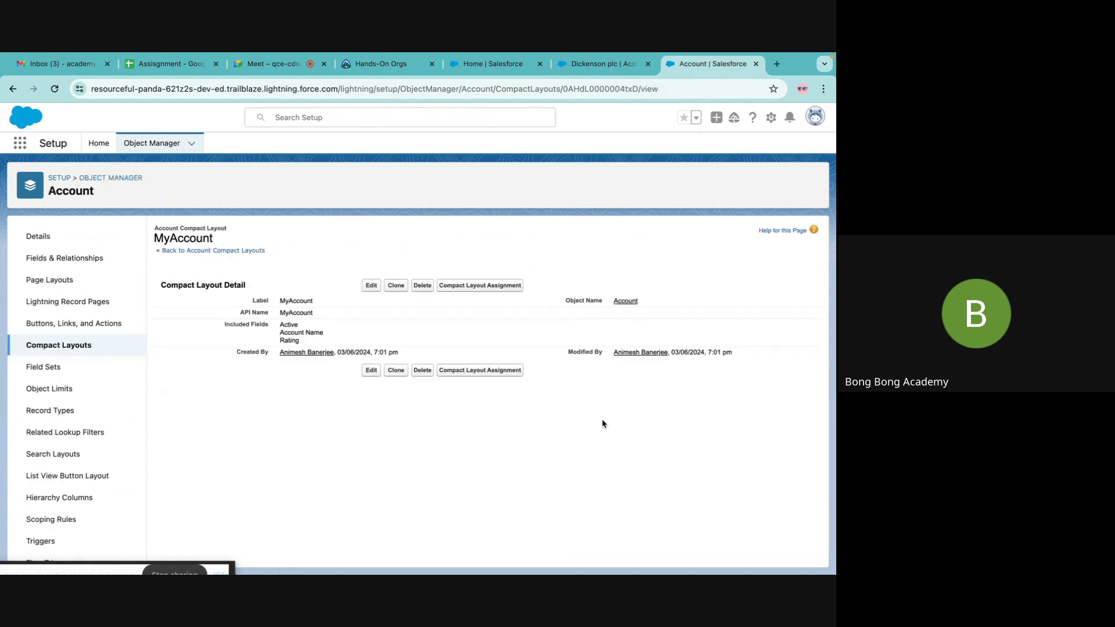
Assign MyAccount as the primary compact layout for the Account object and save the assignment
{"action": "left_click", "coordinate": [457, 286]}
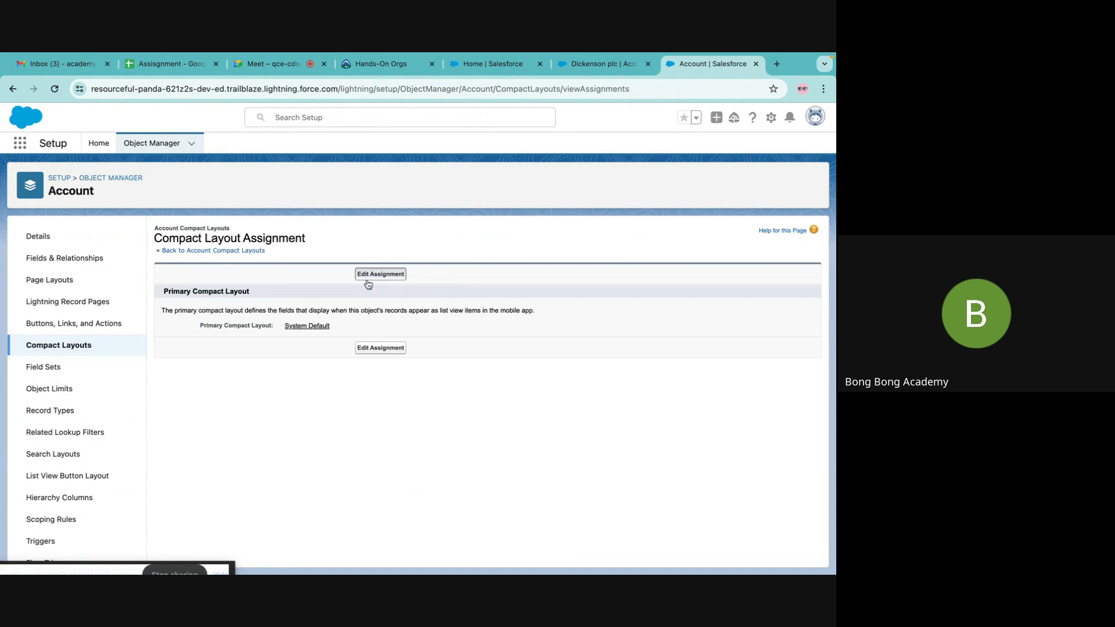
{"action": "left_click", "coordinate": [368, 280]}
{"action": "left_click", "coordinate": [294, 321]}
{"action": "left_click", "coordinate": [295, 335]}
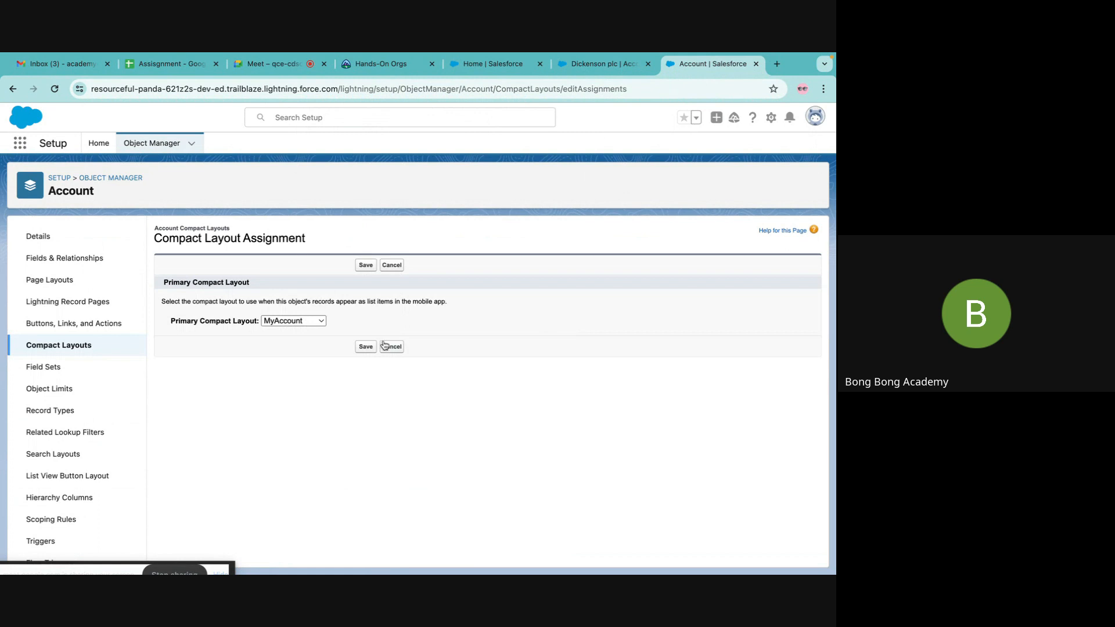
{"action": "left_click", "coordinate": [367, 349]}
{"action": "left_click", "coordinate": [81, 345]}
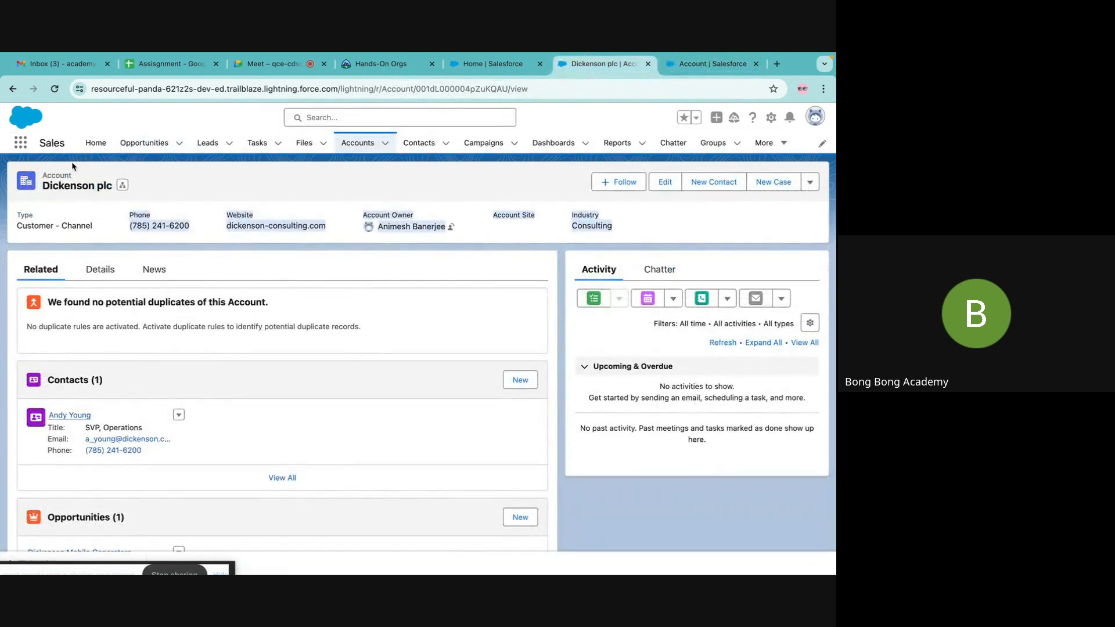
Reload the Dickenson plc account record and check its header for the fields of the newly assigned compact layout
{"action": "left_click", "coordinate": [55, 89]}
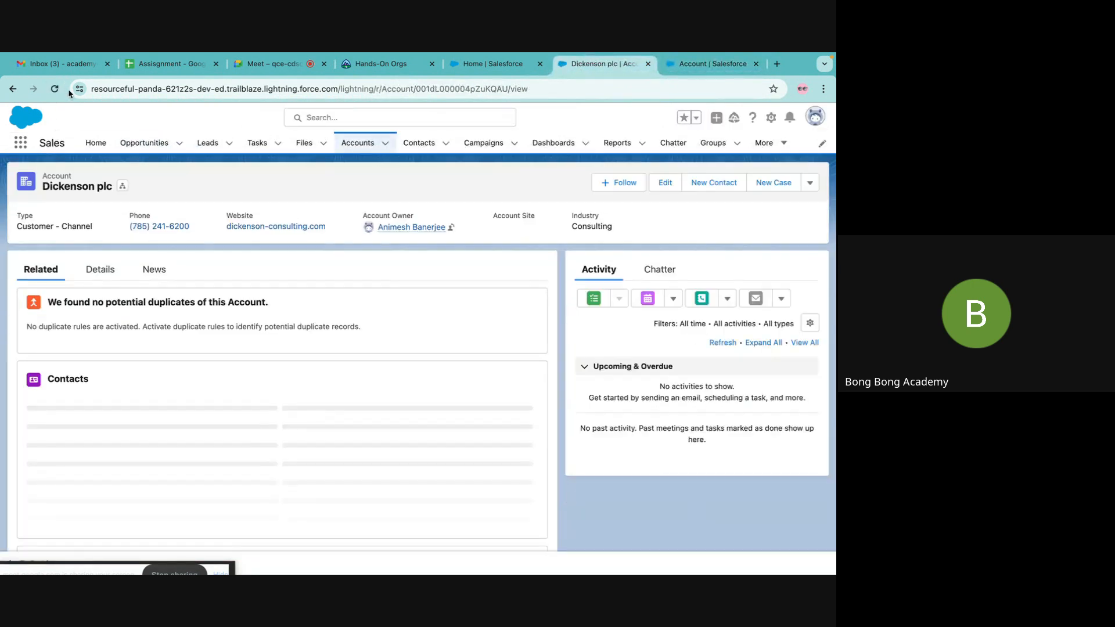
{"action": "left_click", "coordinate": [55, 90]}
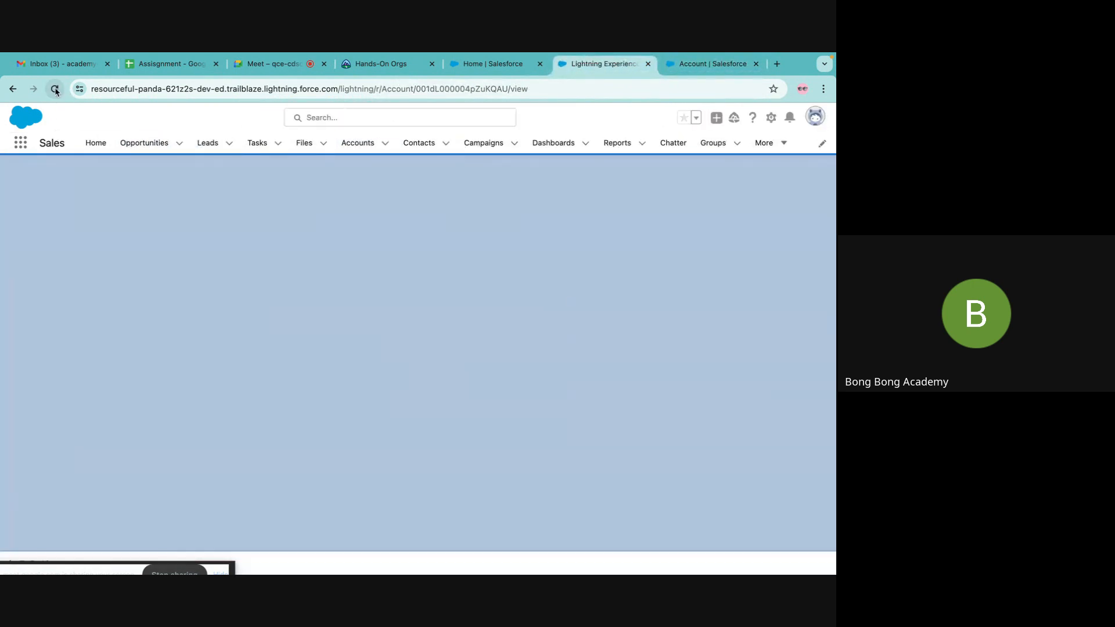
{"action": "left_click", "coordinate": [55, 90]}
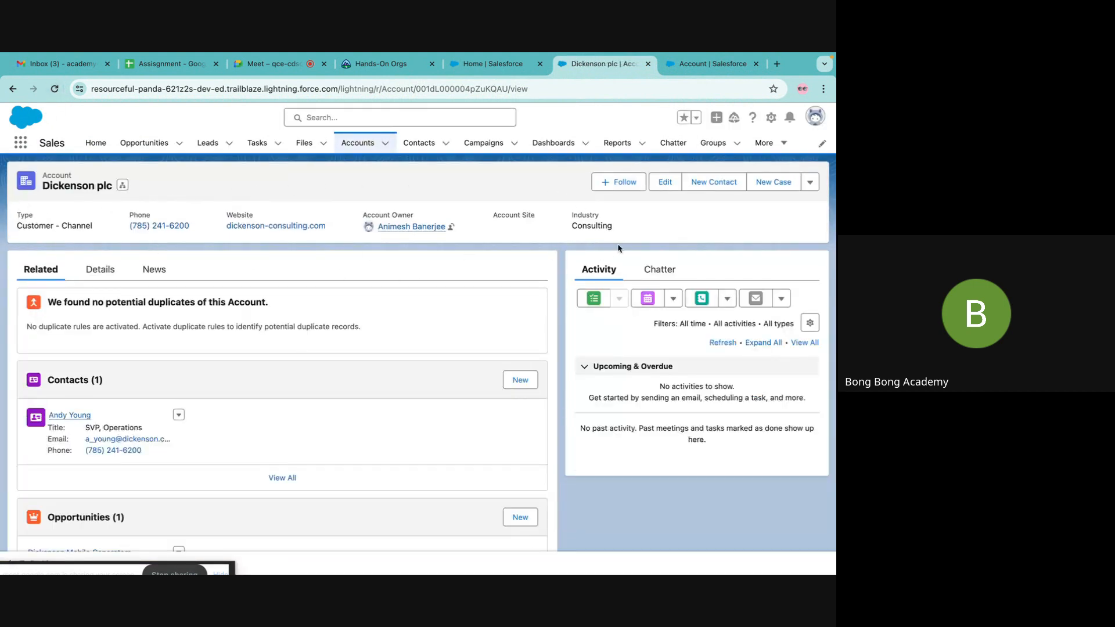
{"action": "left_click", "coordinate": [55, 90]}
{"action": "left_click", "coordinate": [57, 91]}
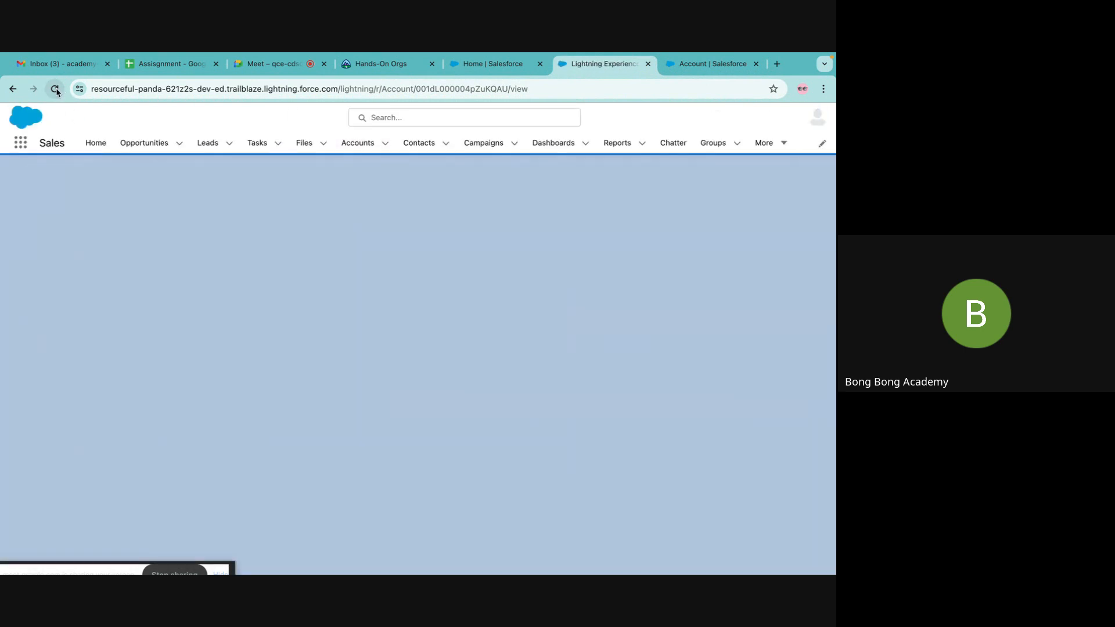
{"action": "scroll", "coordinate": [612, 316], "scroll_direction": "down", "scroll_amount": 3}
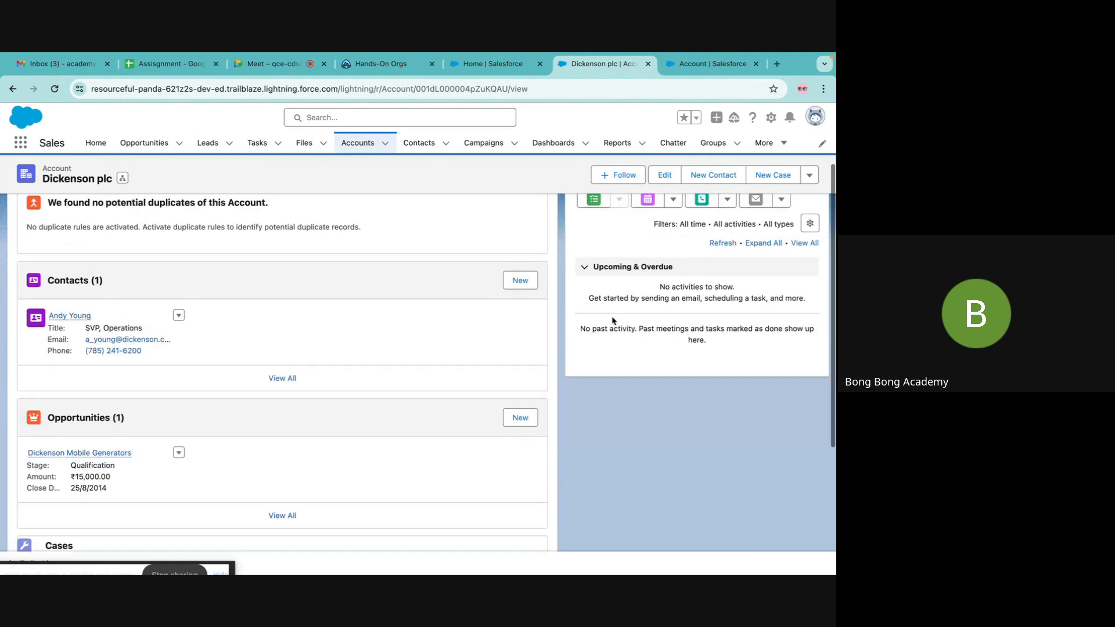
{"action": "scroll", "coordinate": [612, 320], "scroll_direction": "up", "scroll_amount": 3}
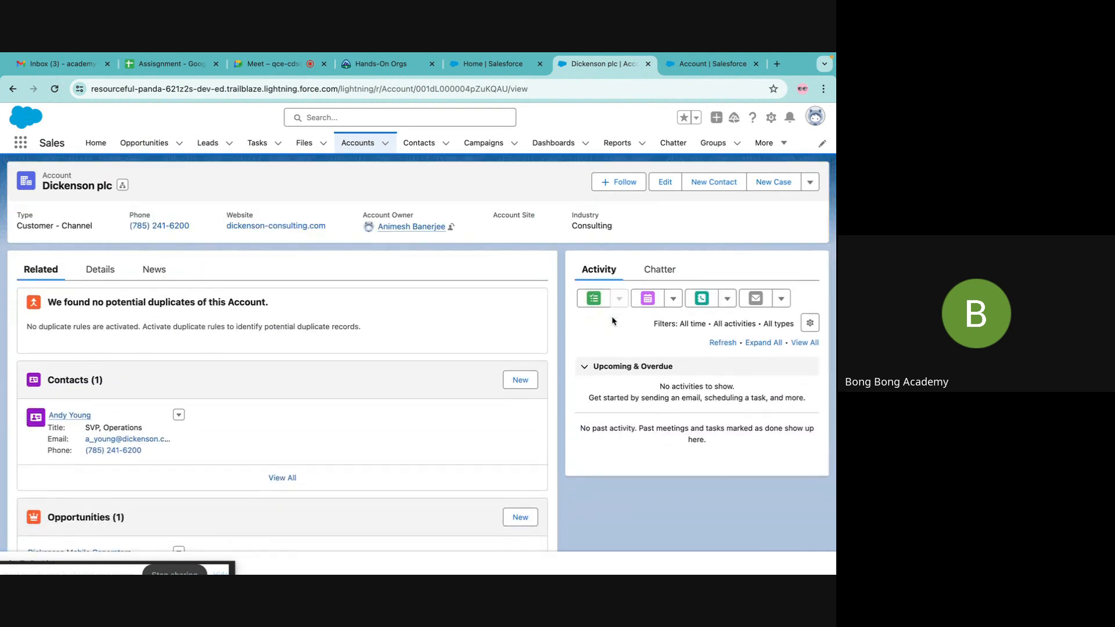
Examine the detail fields and the related lists on the Dickenson plc account record
{"action": "left_click", "coordinate": [105, 273]}
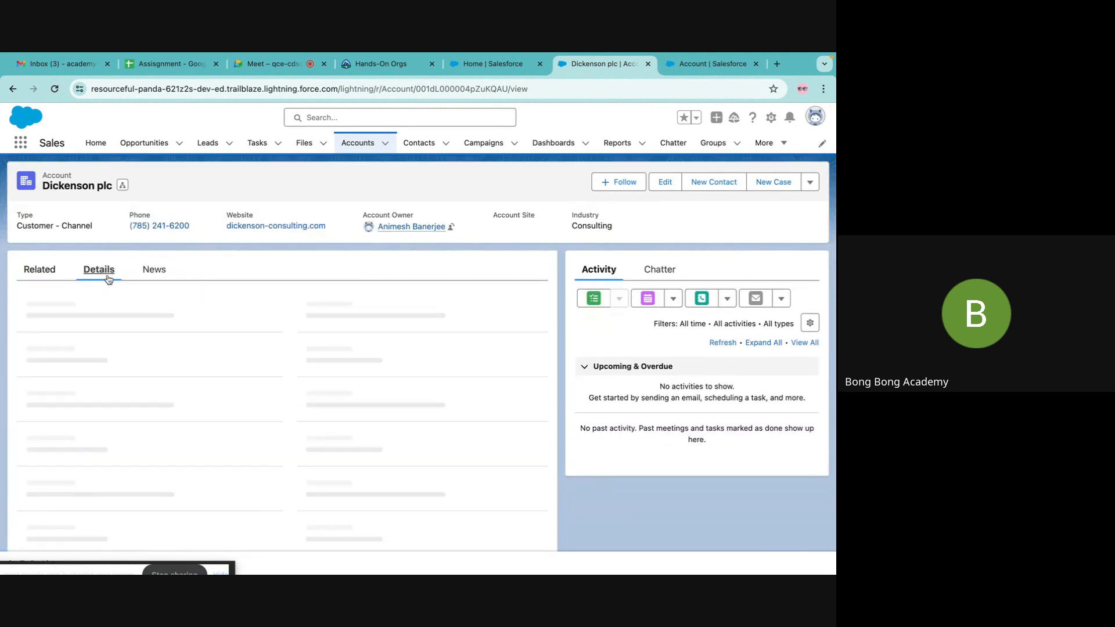
{"action": "scroll", "coordinate": [96, 358], "scroll_direction": "down", "scroll_amount": 5}
{"action": "scroll", "coordinate": [96, 358], "scroll_direction": "up", "scroll_amount": 5}
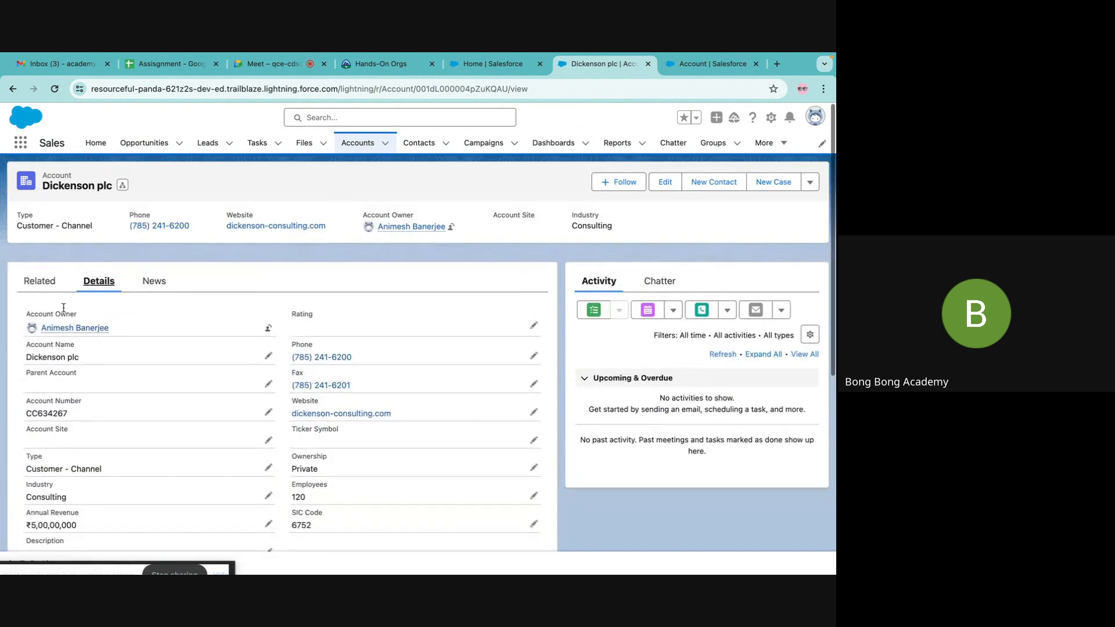
{"action": "left_click", "coordinate": [41, 269]}
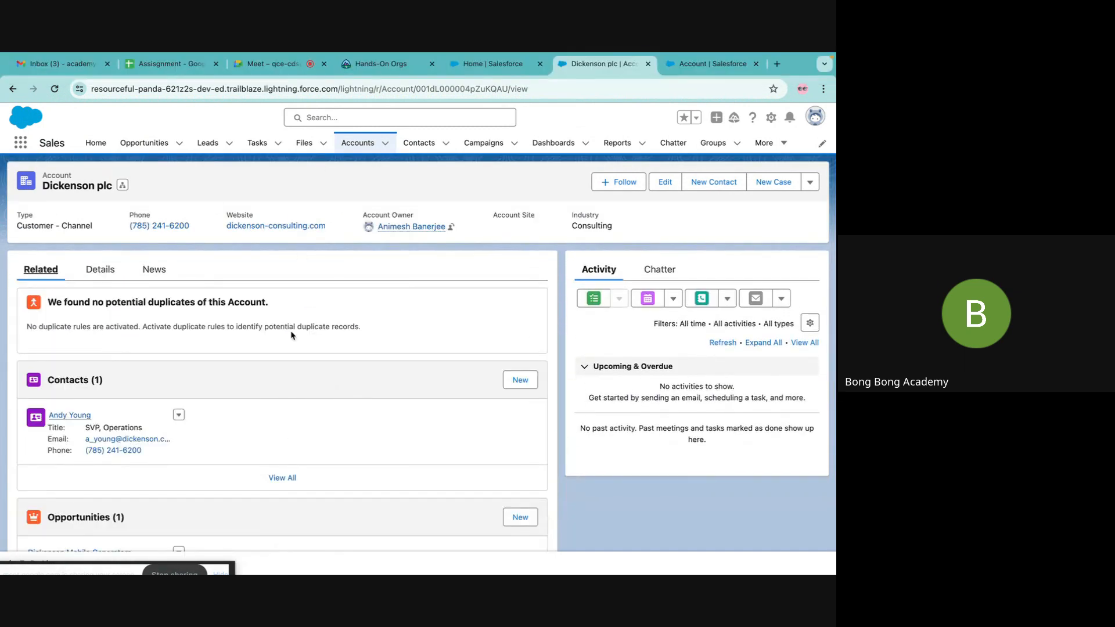
{"action": "scroll", "coordinate": [291, 334], "scroll_direction": "down", "scroll_amount": 5}
{"action": "scroll", "coordinate": [291, 335], "scroll_direction": "up", "scroll_amount": 2}
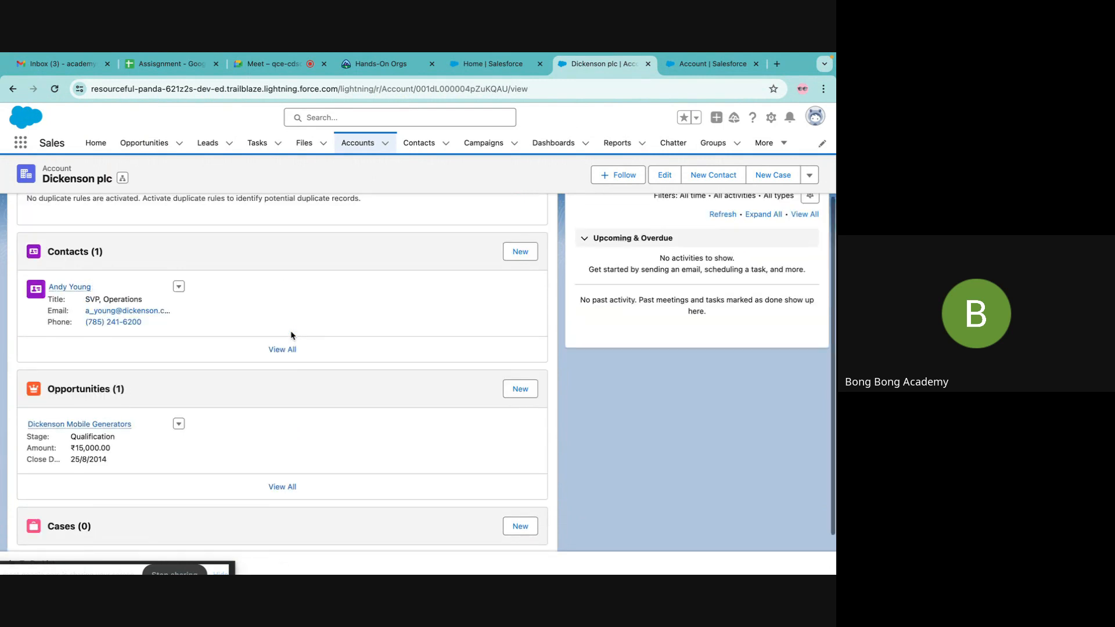
{"action": "scroll", "coordinate": [291, 336], "scroll_direction": "down", "scroll_amount": 2}
{"action": "scroll", "coordinate": [291, 336], "scroll_direction": "up", "scroll_amount": 3}
{"action": "scroll", "coordinate": [291, 335], "scroll_direction": "down", "scroll_amount": 3}
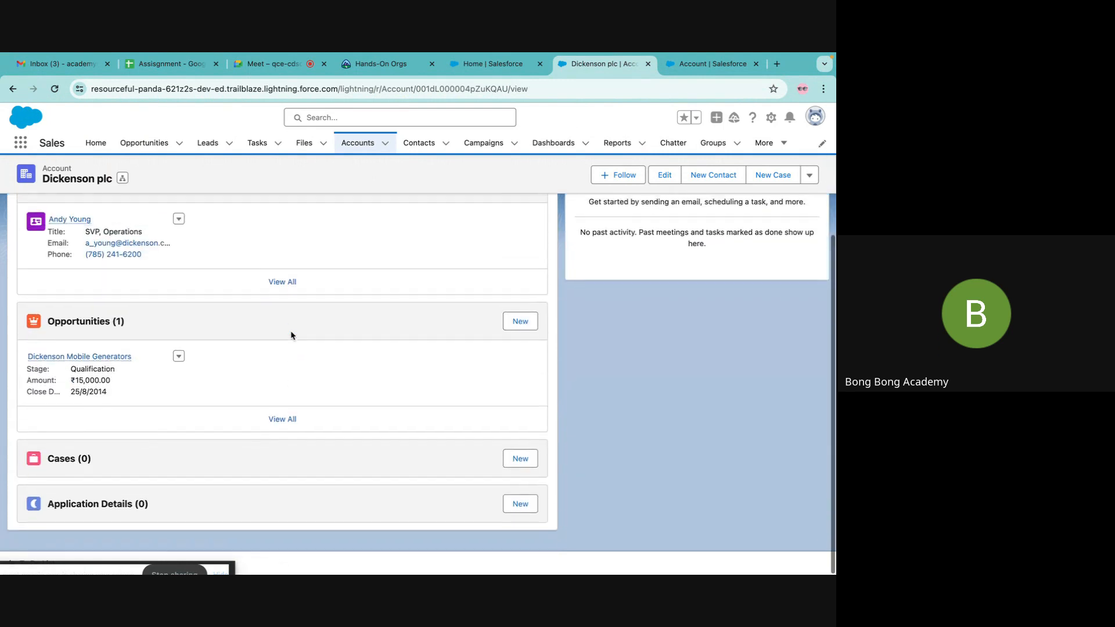
Open the Burlington Textiles Corp of America account from the All Accounts list
{"action": "scroll", "coordinate": [290, 302], "scroll_direction": "up", "scroll_amount": 1}
{"action": "left_click", "coordinate": [357, 145]}
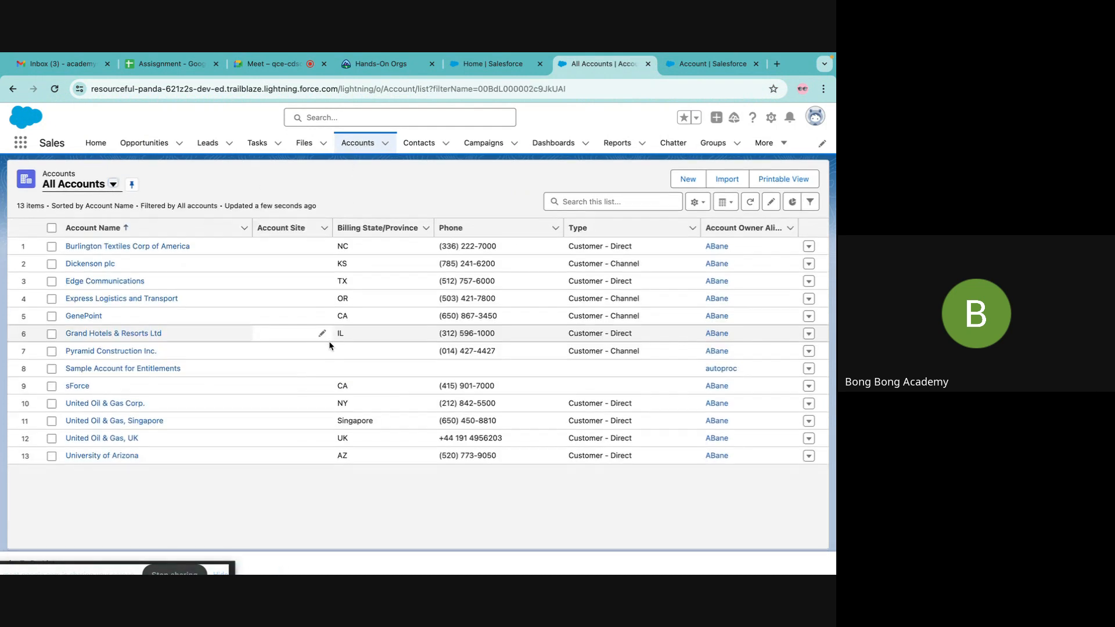
{"action": "left_click", "coordinate": [174, 249]}
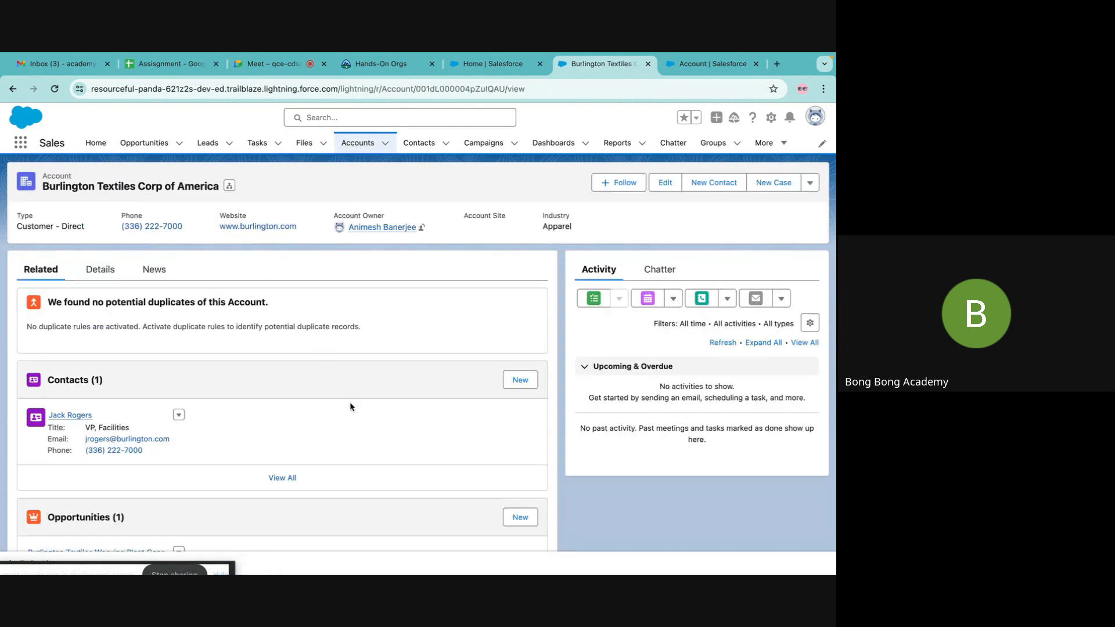
Open the Account Layout page layout in Setup and go to its related lists section
{"action": "left_click", "coordinate": [668, 62]}
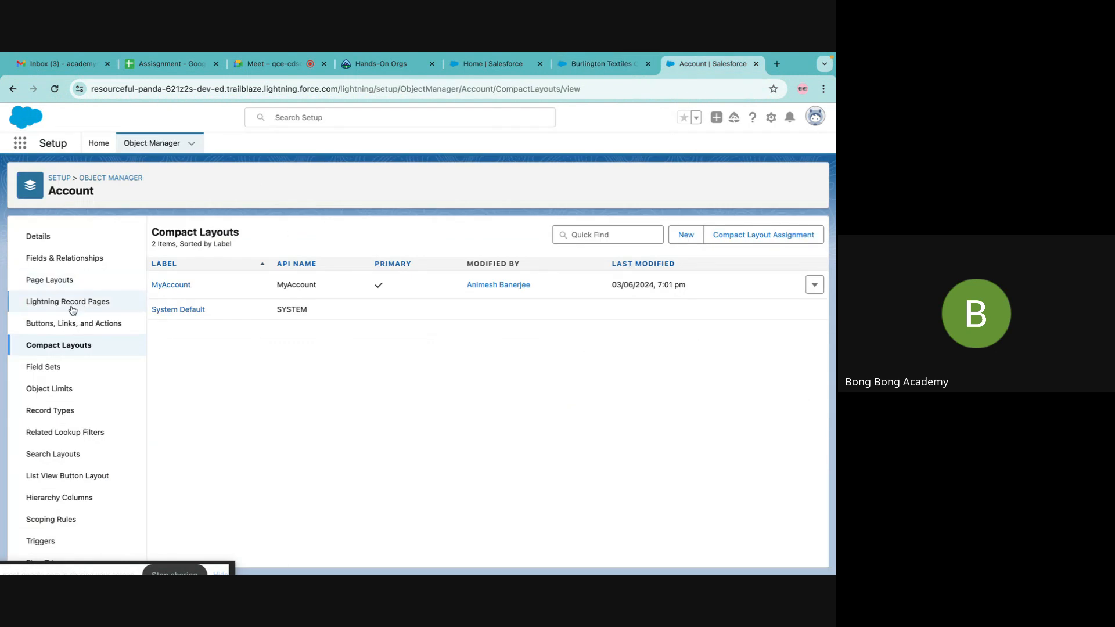
{"action": "left_click", "coordinate": [60, 288]}
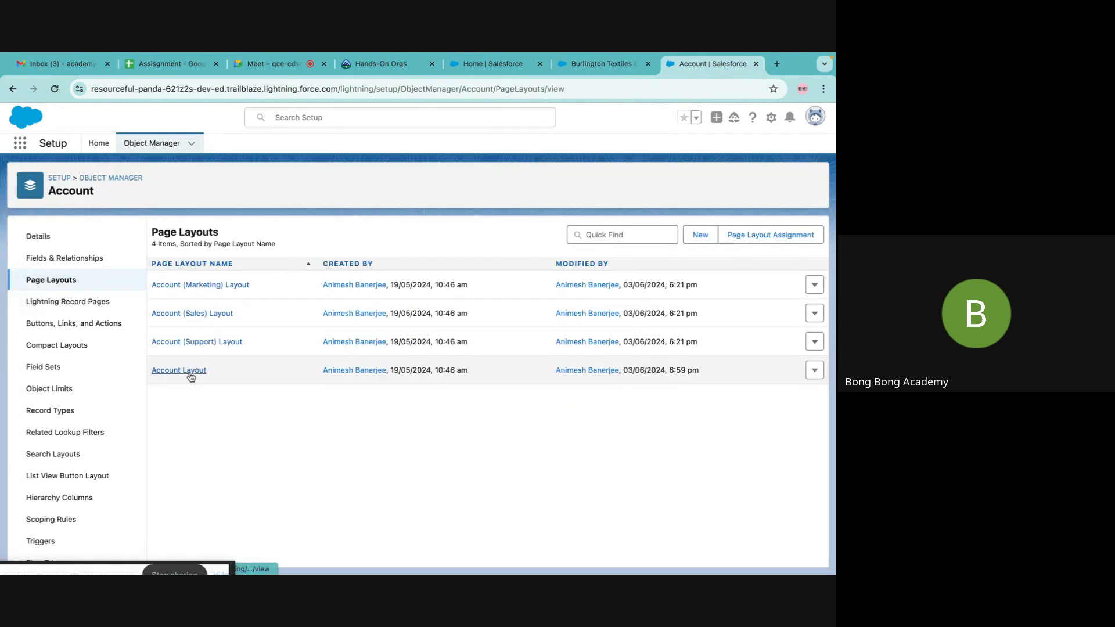
{"action": "left_click", "coordinate": [189, 373]}
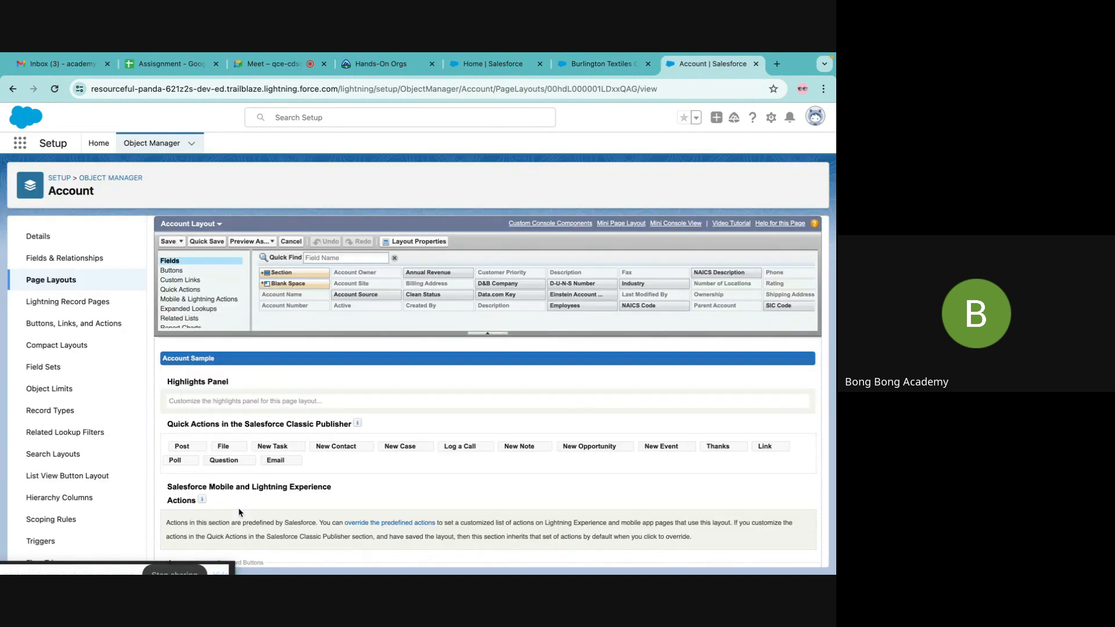
{"action": "scroll", "coordinate": [240, 513], "scroll_direction": "down", "scroll_amount": 10}
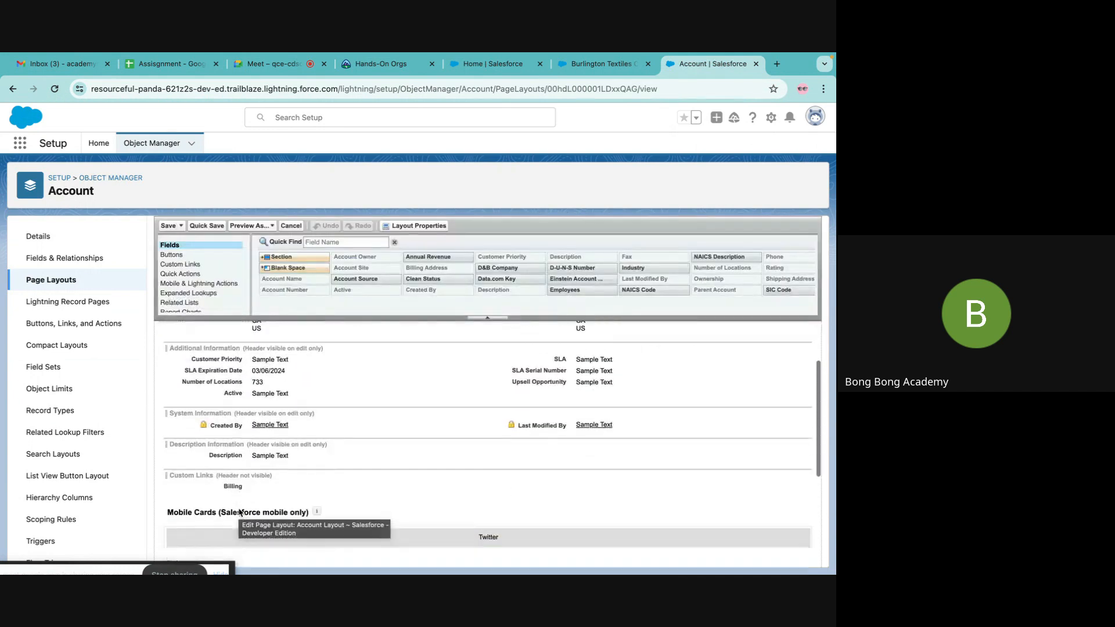
{"action": "scroll", "coordinate": [240, 513], "scroll_direction": "down", "scroll_amount": 5}
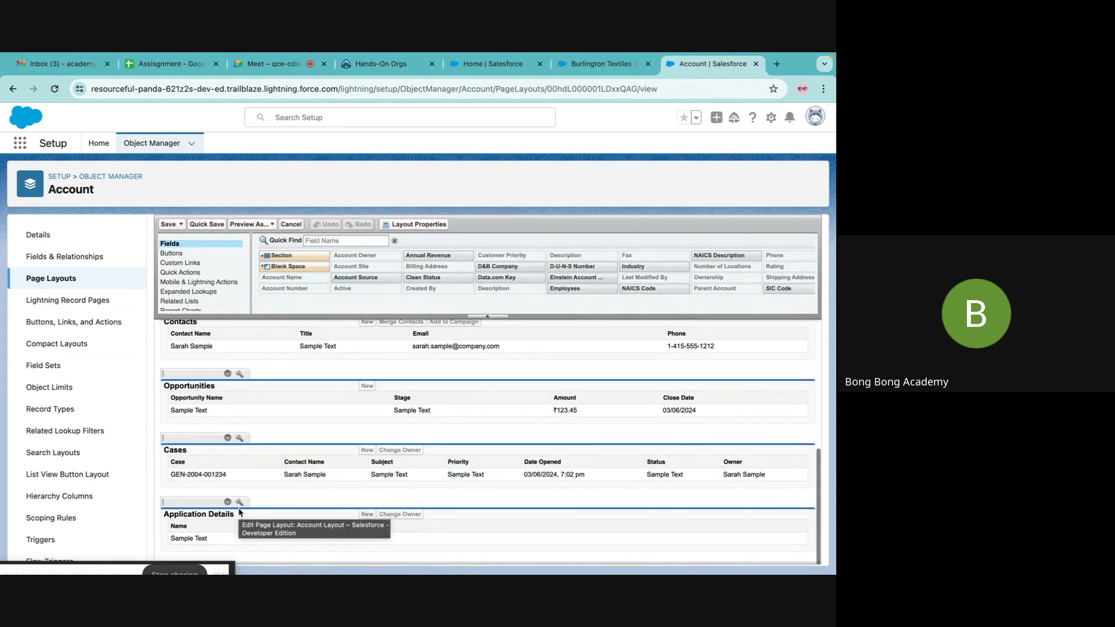
{"action": "scroll", "coordinate": [231, 498], "scroll_direction": "up", "scroll_amount": 2}
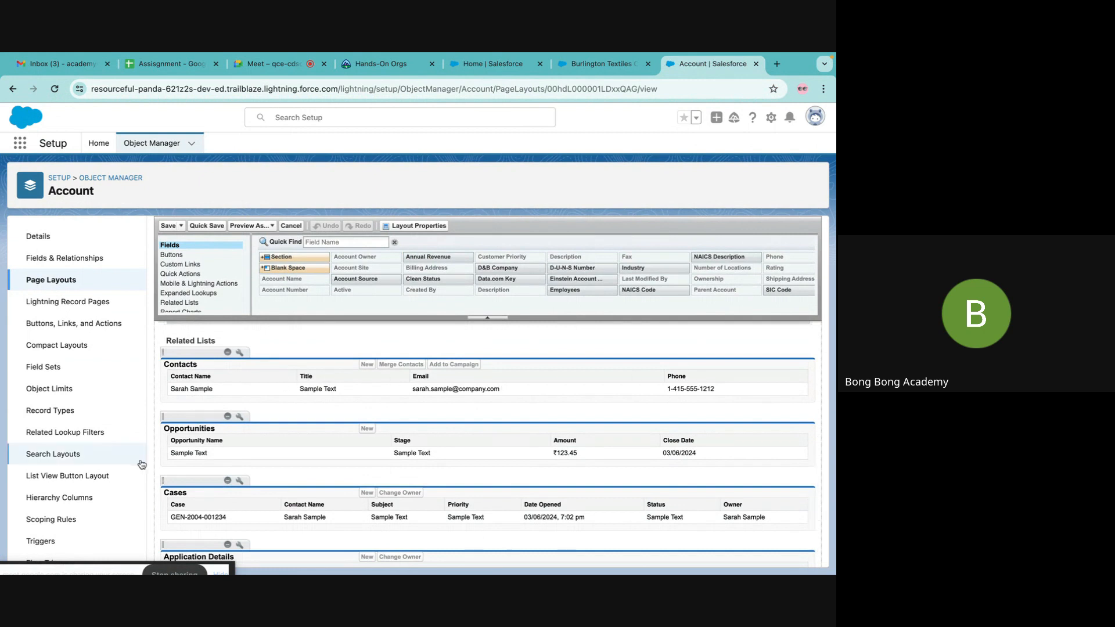
{"action": "scroll", "coordinate": [386, 470], "scroll_direction": "down", "scroll_amount": 2}
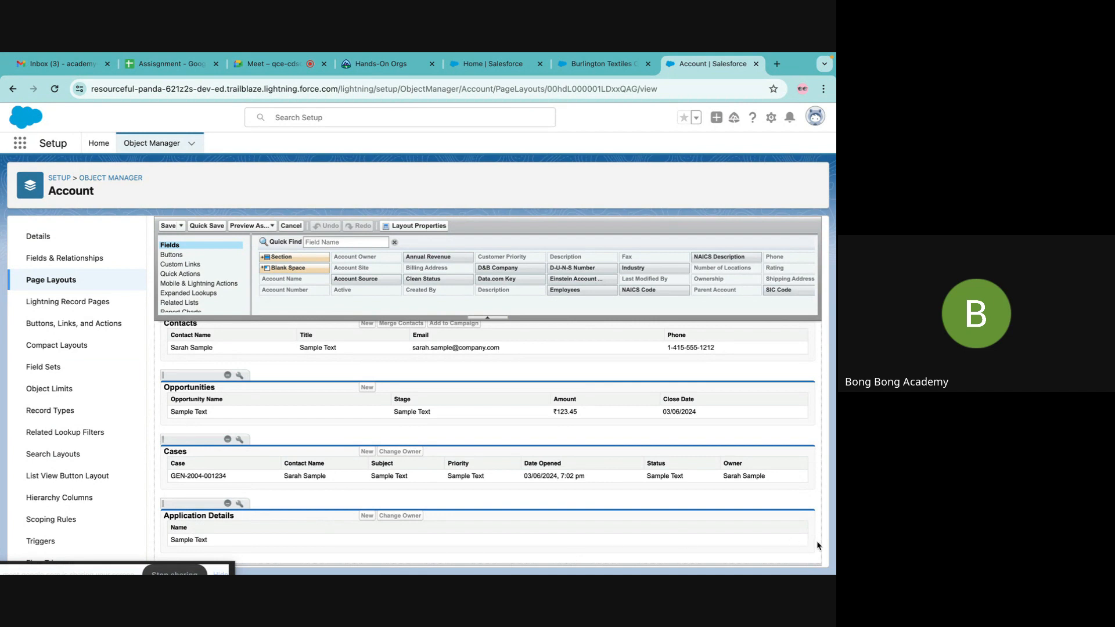
Add the Fees, Tolerance and Contact columns to the Application Details related list and save the page layout
{"action": "left_click", "coordinate": [238, 504]}
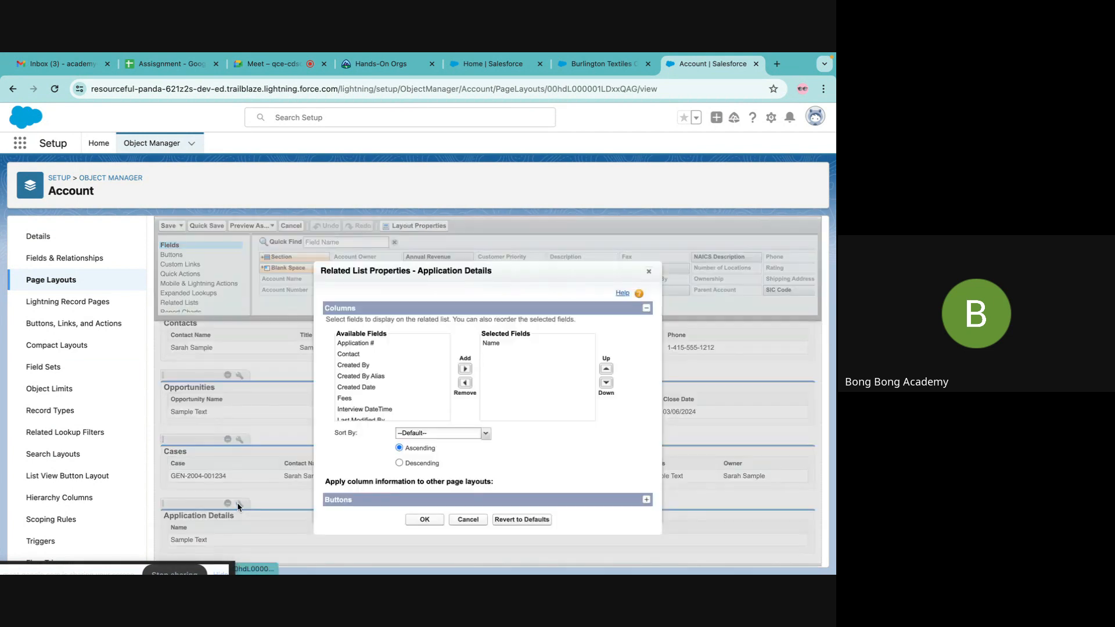
{"action": "scroll", "coordinate": [398, 381], "scroll_direction": "down", "scroll_amount": 1}
{"action": "left_click", "coordinate": [395, 384]}
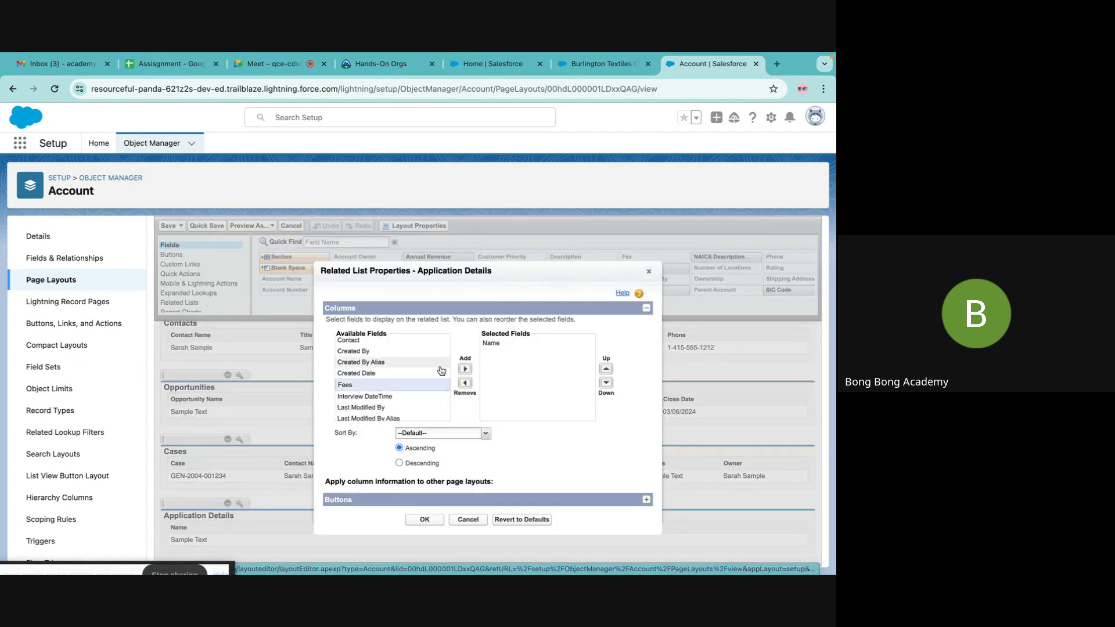
{"action": "left_click", "coordinate": [465, 369]}
{"action": "scroll", "coordinate": [384, 393], "scroll_direction": "down", "scroll_amount": 3}
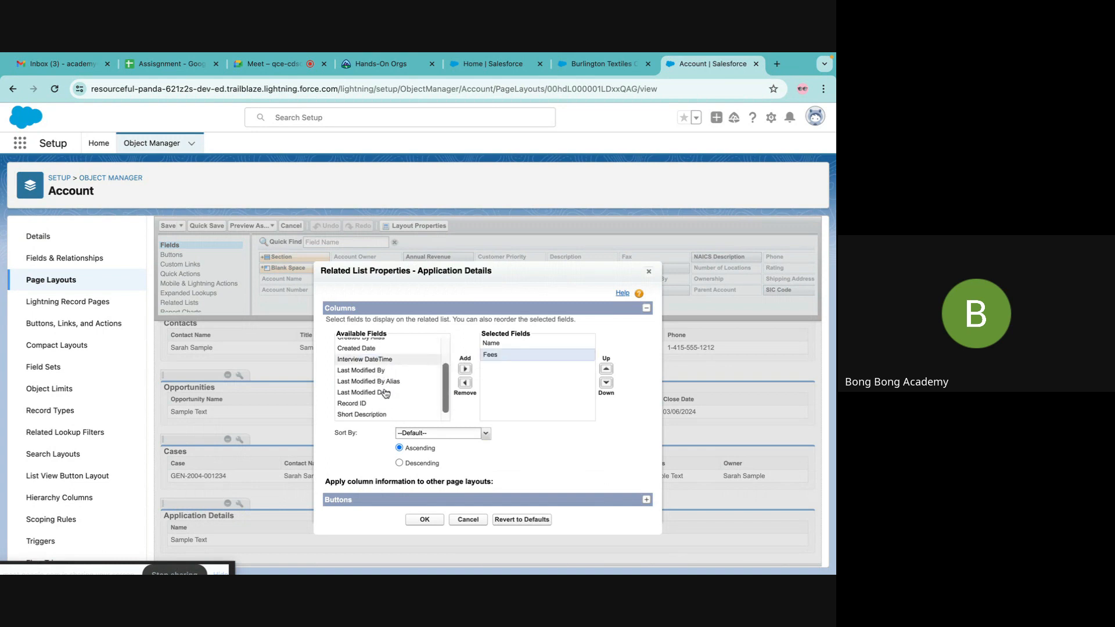
{"action": "left_click", "coordinate": [363, 415]}
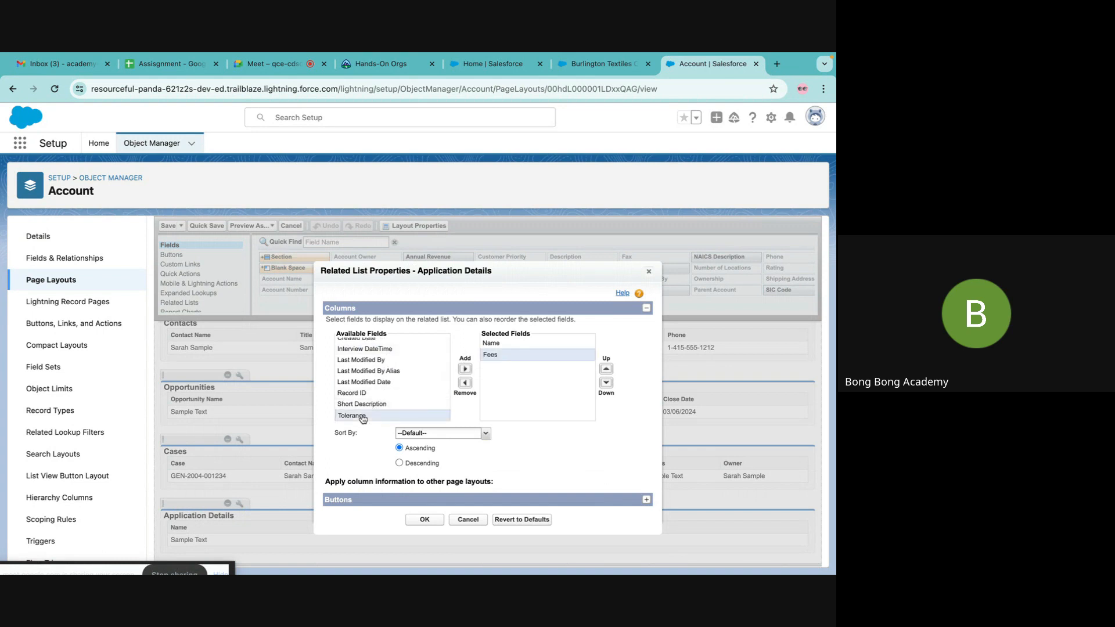
{"action": "left_click", "coordinate": [464, 370]}
{"action": "scroll", "coordinate": [386, 372], "scroll_direction": "up", "scroll_amount": 3}
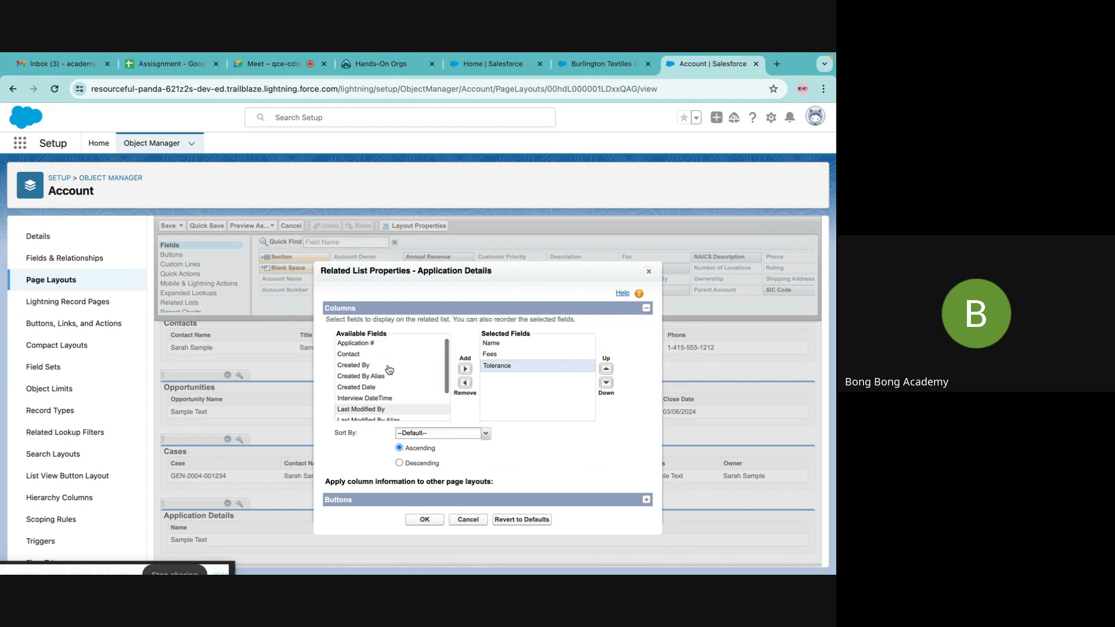
{"action": "left_click", "coordinate": [356, 357]}
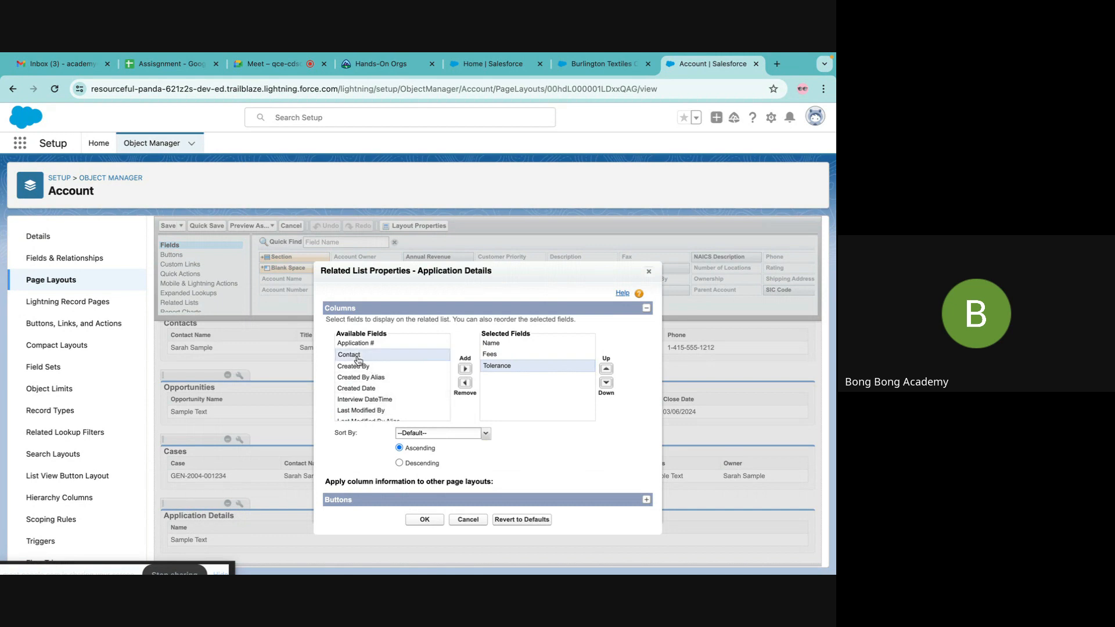
{"action": "left_click", "coordinate": [464, 369]}
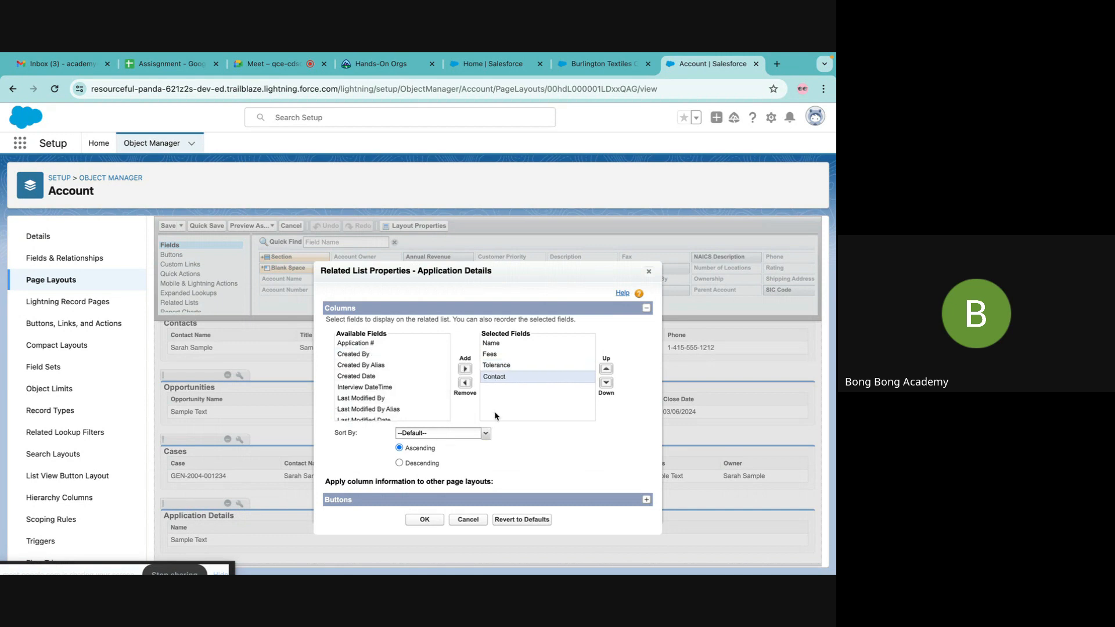
{"action": "left_click", "coordinate": [424, 520]}
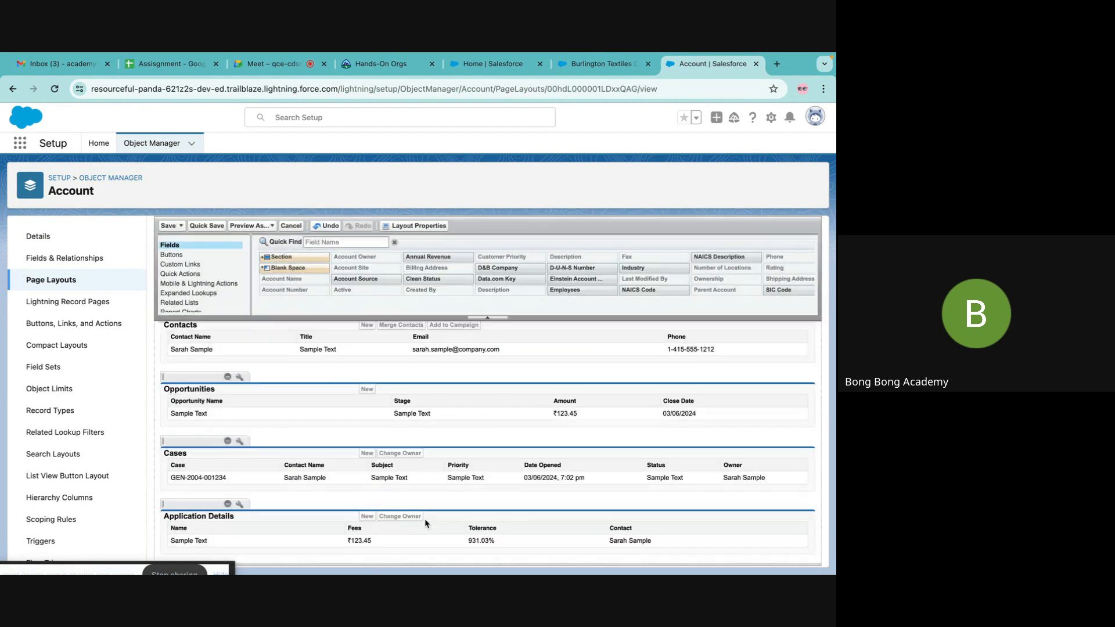
{"action": "left_click", "coordinate": [168, 225]}
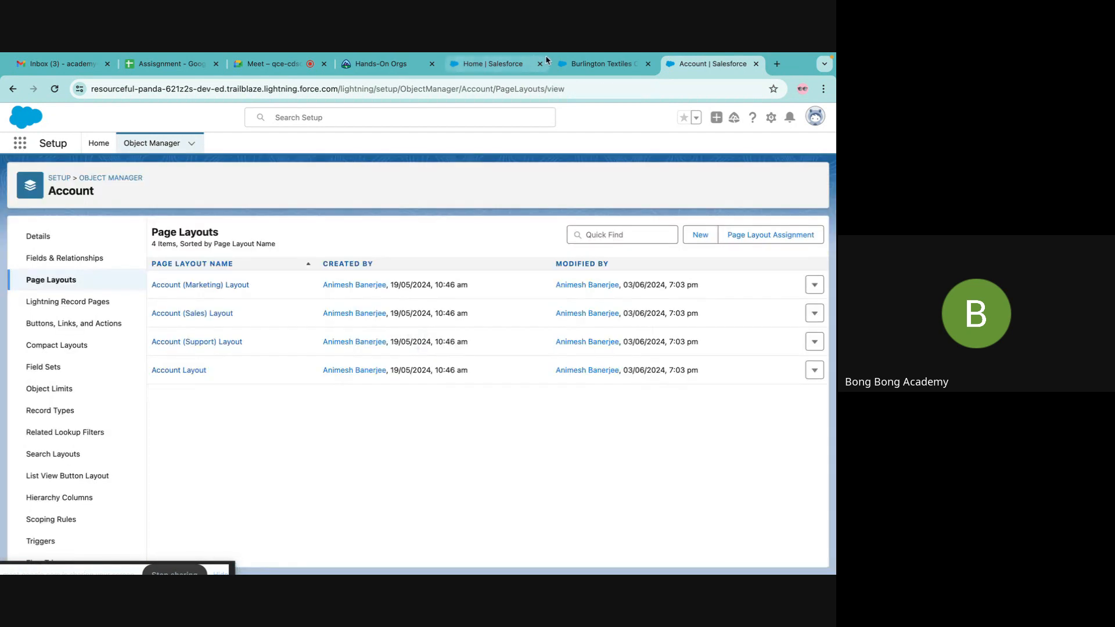
Reload the Burlington Textiles Corp of America record and check its Application Details related list
{"action": "left_click", "coordinate": [587, 66]}
{"action": "scroll", "coordinate": [214, 312], "scroll_direction": "down", "scroll_amount": 10}
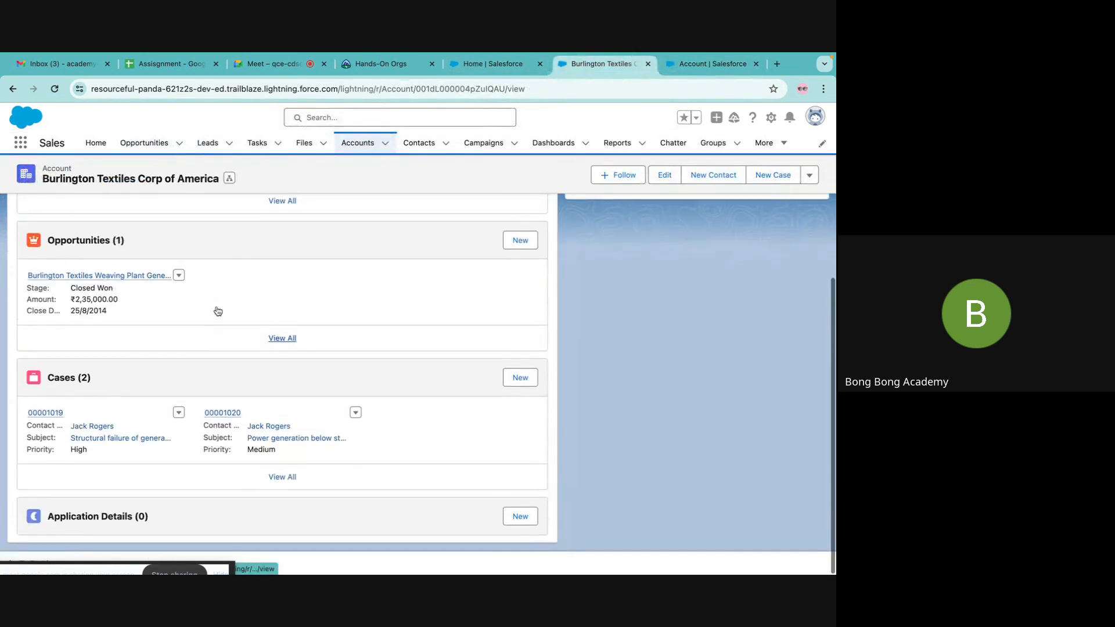
{"action": "left_click", "coordinate": [54, 89]}
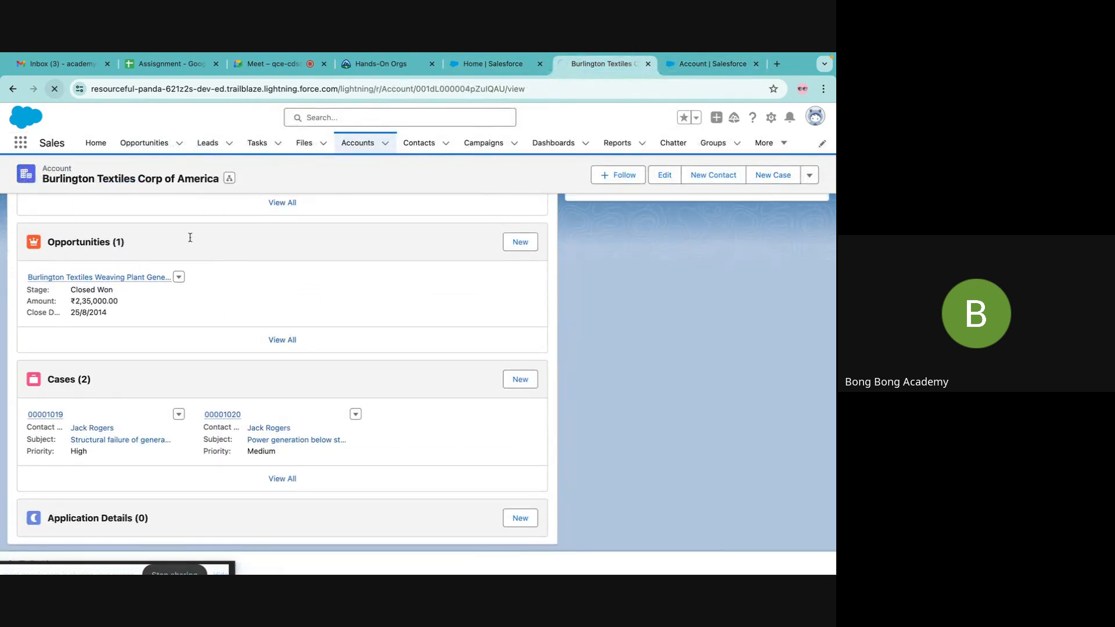
{"action": "scroll", "coordinate": [227, 374], "scroll_direction": "down", "scroll_amount": 5}
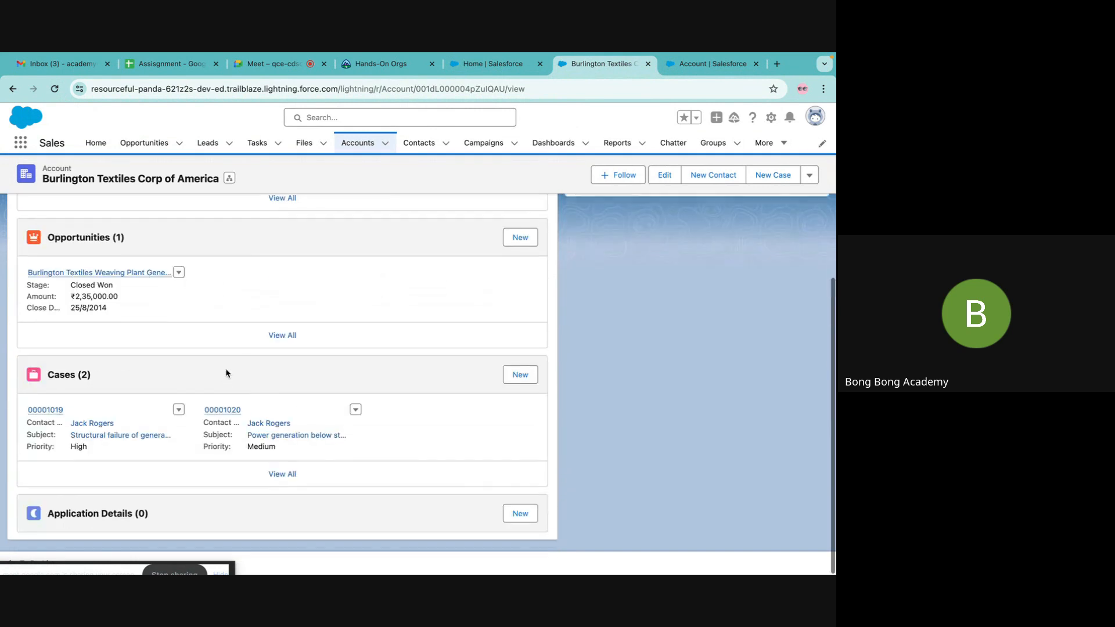
Start a new Application Detail for the account named Demo 6, with short description adfgfshgdhs and interview date 06/07/2024 at 12:00 pm
{"action": "left_click", "coordinate": [521, 517]}
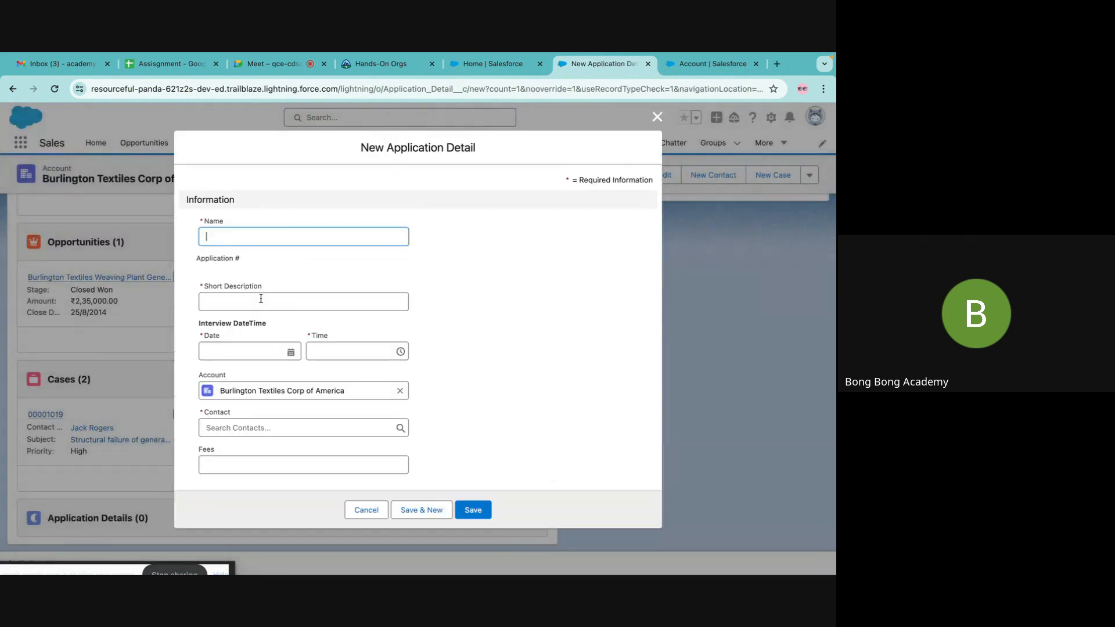
{"action": "type", "text": "Demo"}
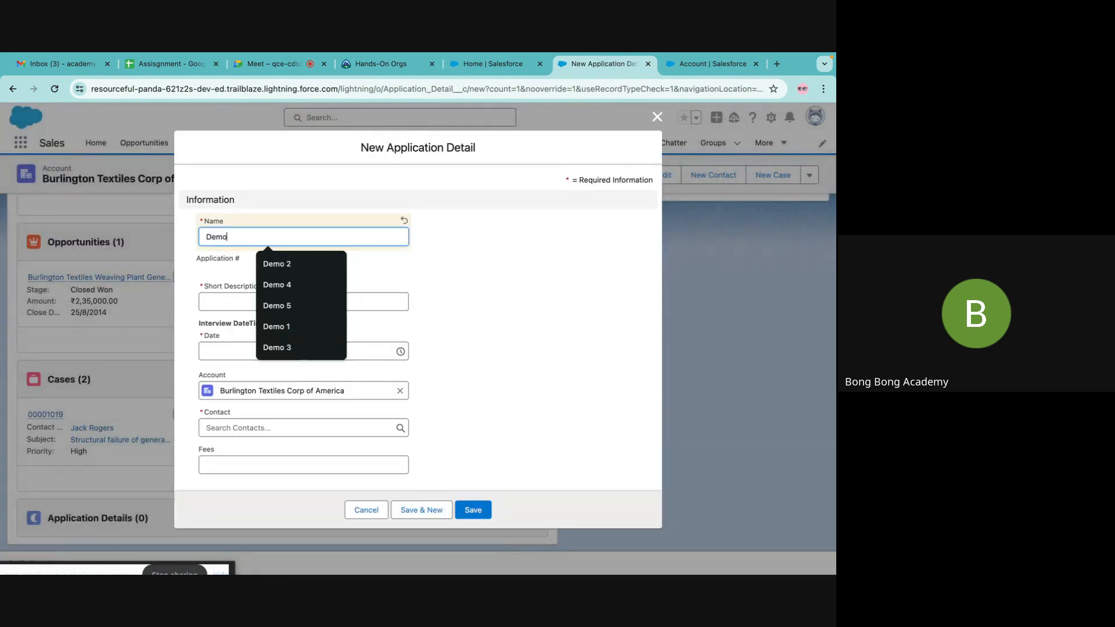
{"action": "type", "text": " 6"}
{"action": "left_click", "coordinate": [230, 302]}
{"action": "type", "text": "adfgfshgdhs"}
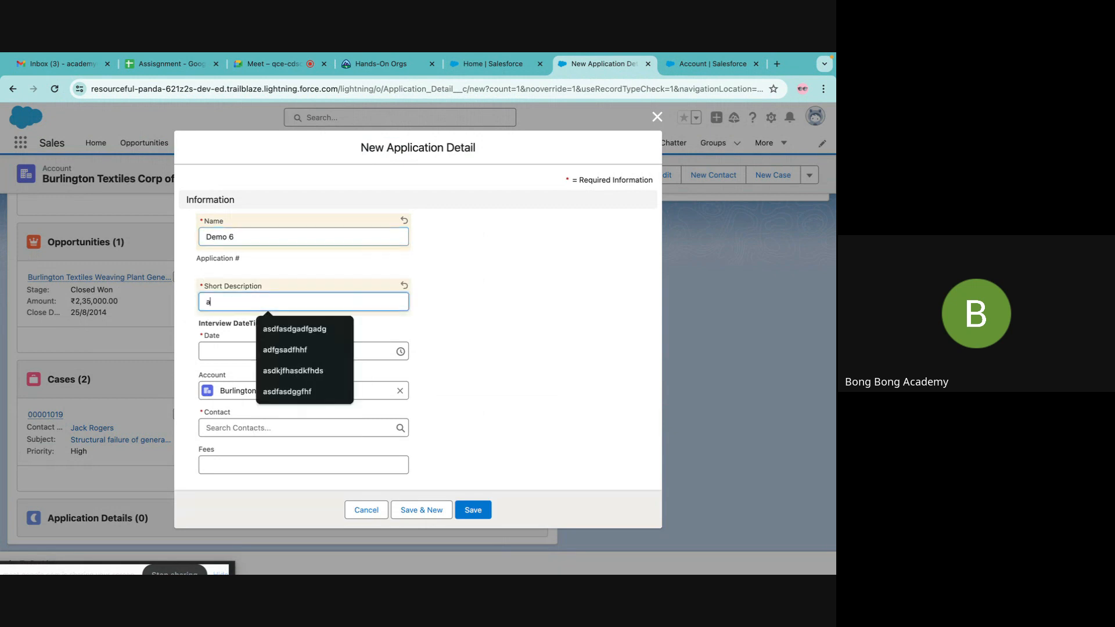
{"action": "left_click", "coordinate": [242, 352]}
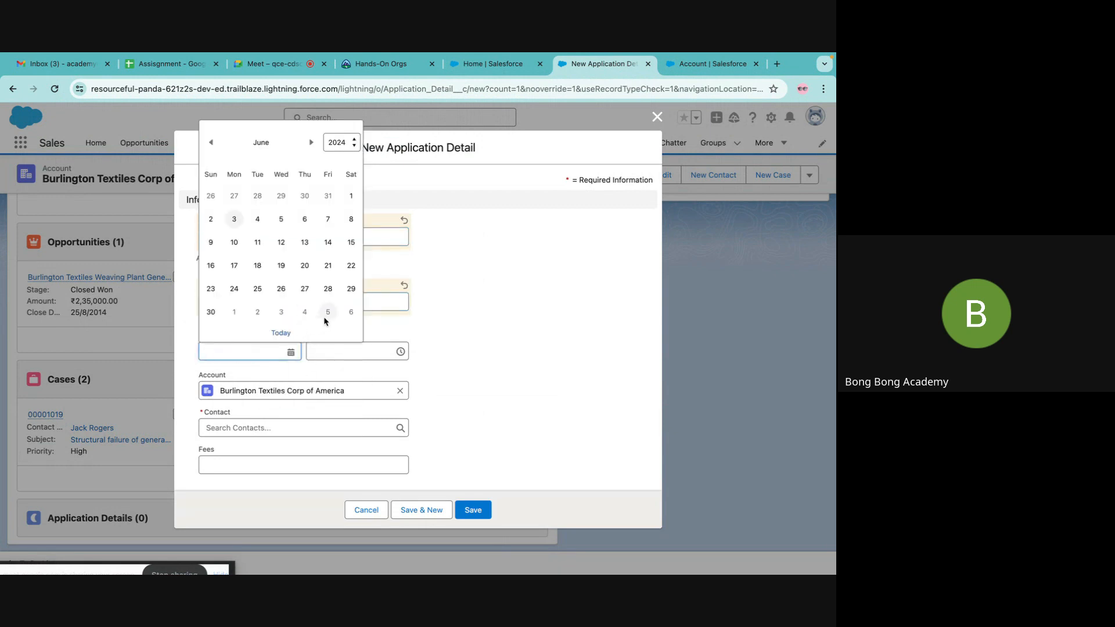
{"action": "left_click", "coordinate": [351, 319]}
Try to look up an existing contact for the application detail's Contact field with several short search terms
{"action": "left_click", "coordinate": [252, 427]}
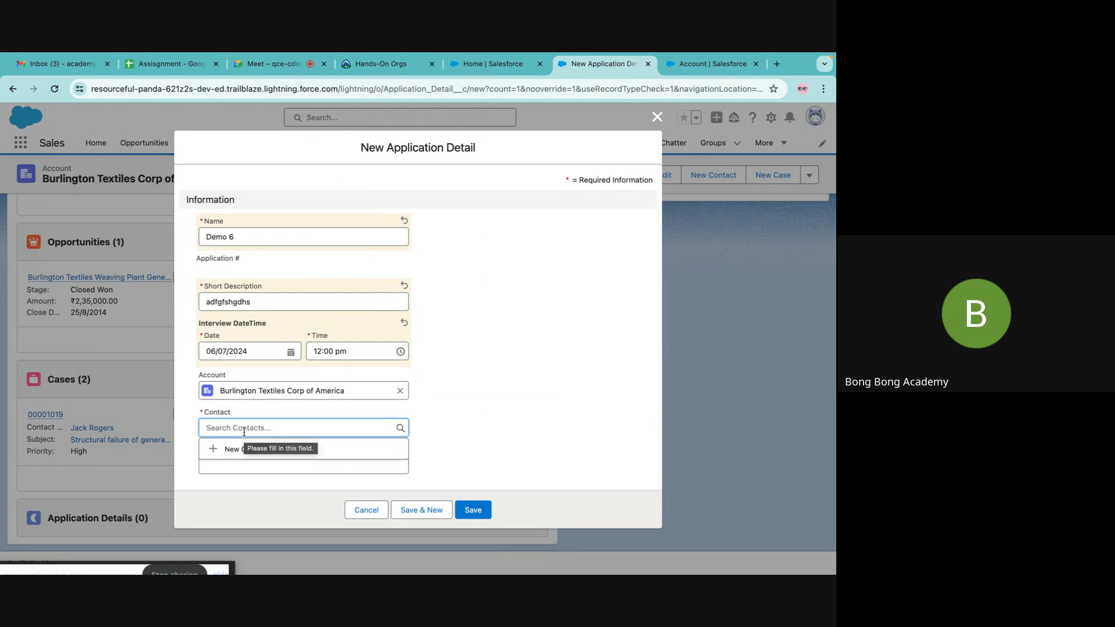
{"action": "type", "text": "sd"}
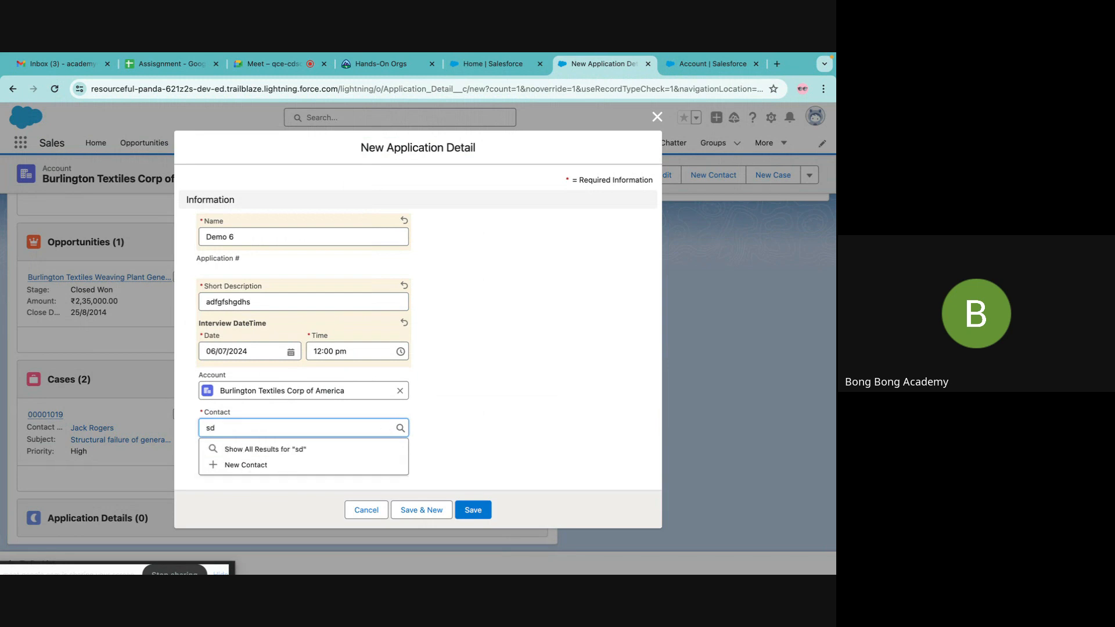
{"action": "key", "text": "BackSpace"}
{"action": "key", "text": "BackSpace"}
{"action": "type", "text": "ad"}
{"action": "key", "text": "BackSpace"}
{"action": "key", "text": "BackSpace"}
{"action": "key", "text": "BackSpace"}
{"action": "key", "text": "BackSpace"}
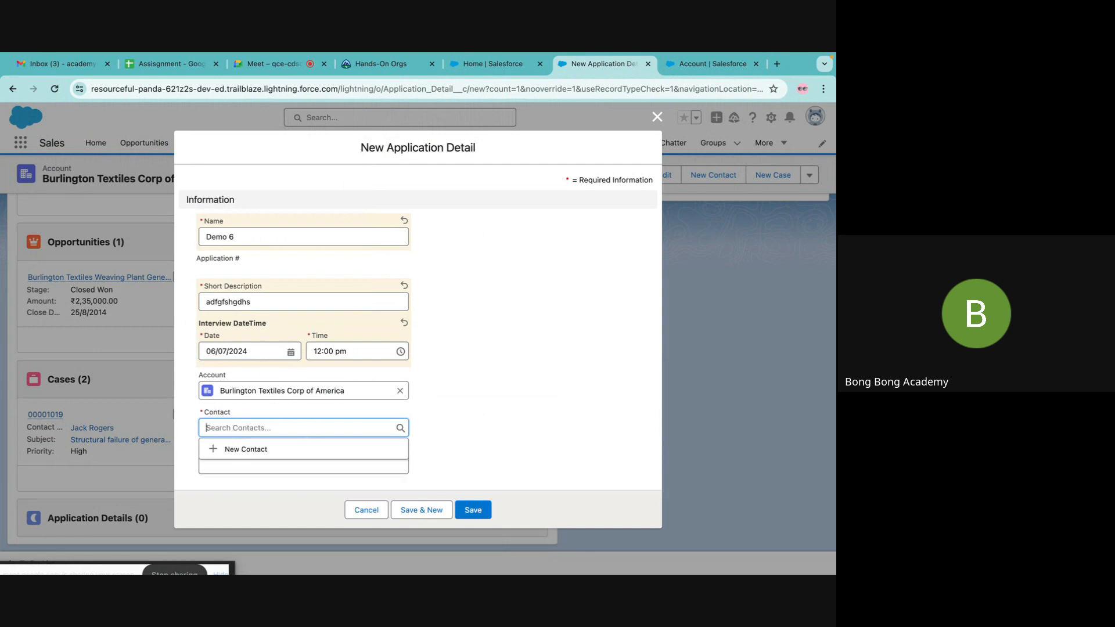
{"action": "type", "text": "te"}
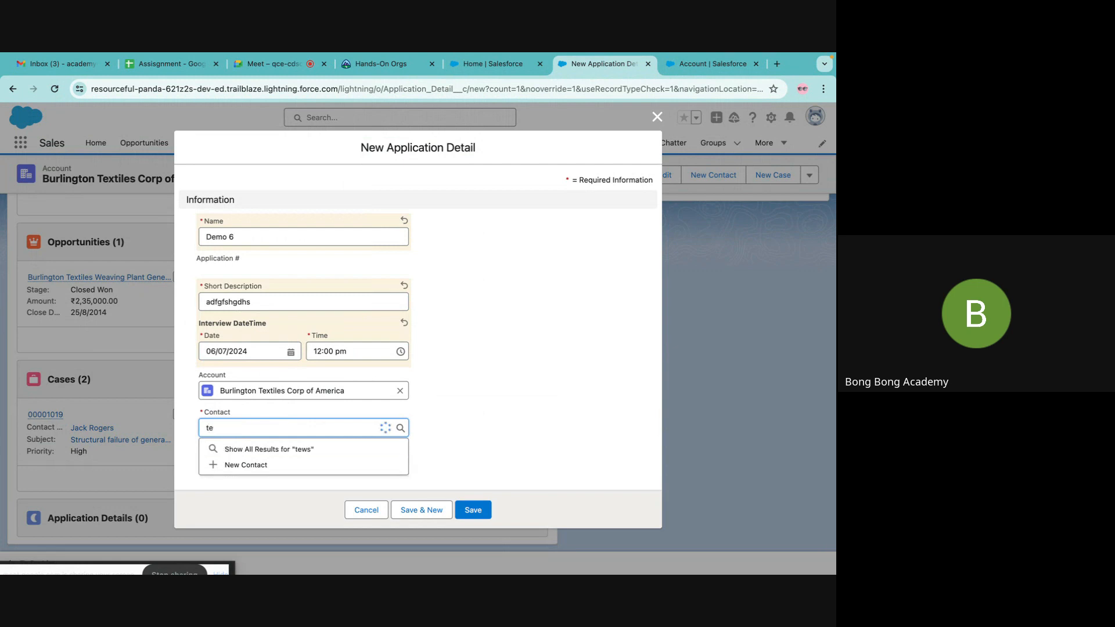
{"action": "type", "text": "wss"}
{"action": "key", "text": "BackSpace"}
{"action": "key", "text": "BackSpace"}
{"action": "key", "text": "BackSpace"}
{"action": "key", "text": "BackSpace"}
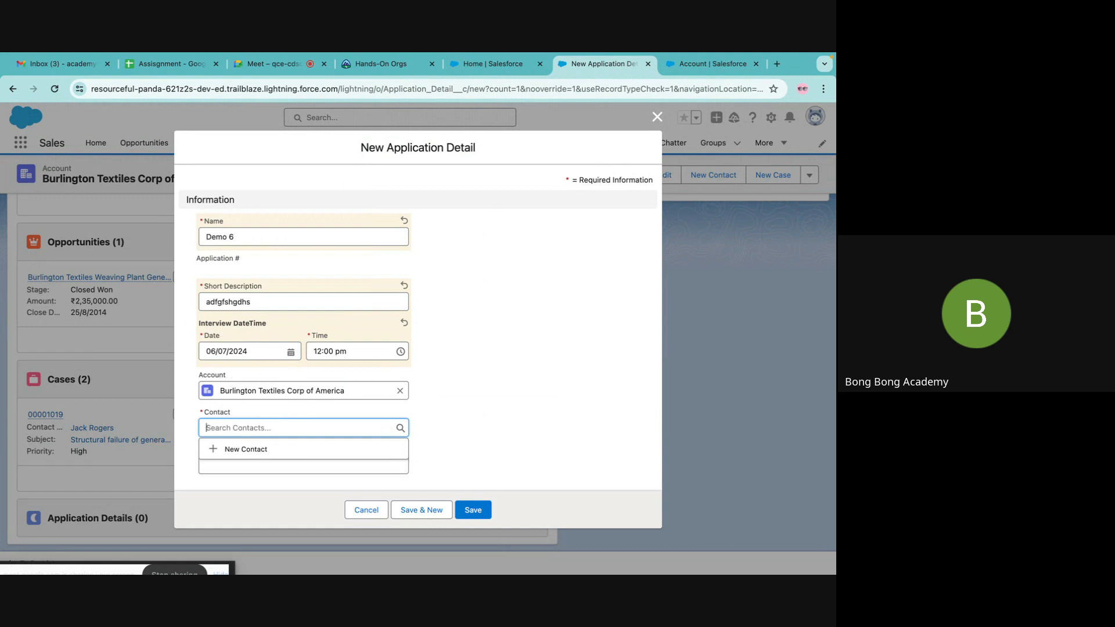
{"action": "type", "text": "dick"}
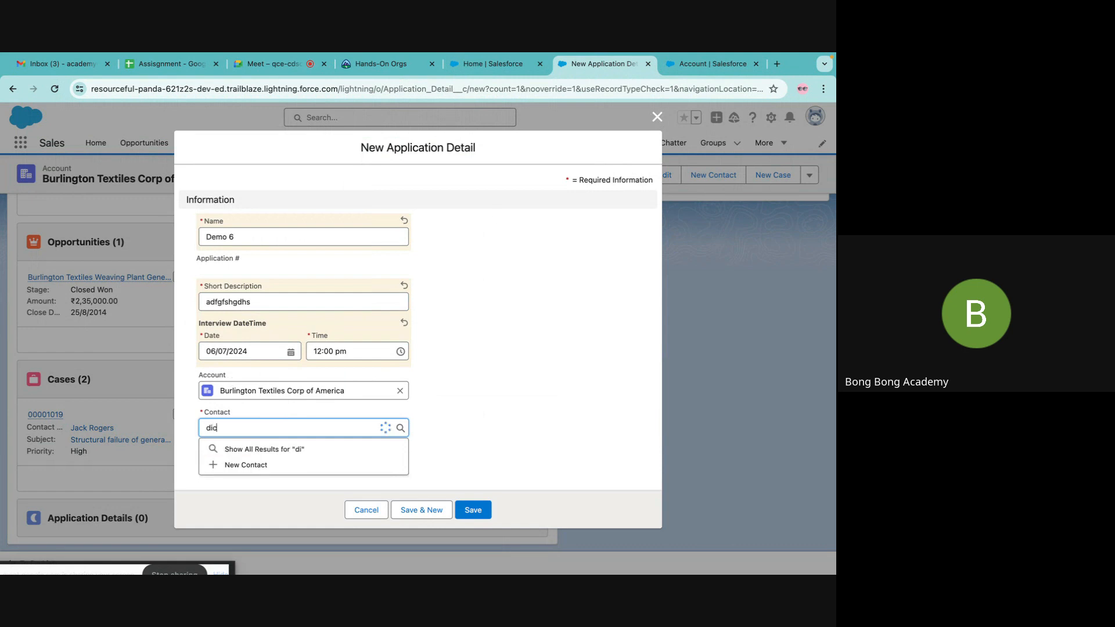
{"action": "key", "text": "BackSpace"}
{"action": "key", "text": "BackSpace"}
{"action": "type", "text": "k"}
{"action": "key", "text": "BackSpace"}
Create a new contact from the Contact lookup with first name Test, last name Contact and account Burlington Textiles Corp of America
{"action": "left_click", "coordinate": [230, 468]}
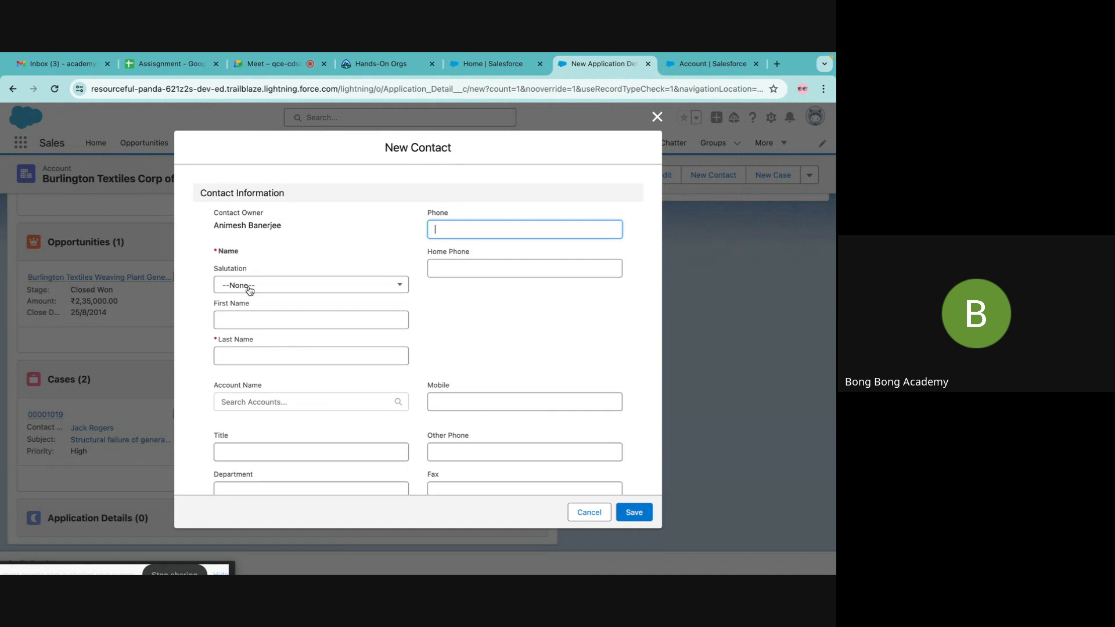
{"action": "left_click", "coordinate": [229, 319]}
{"action": "type", "text": "Test"}
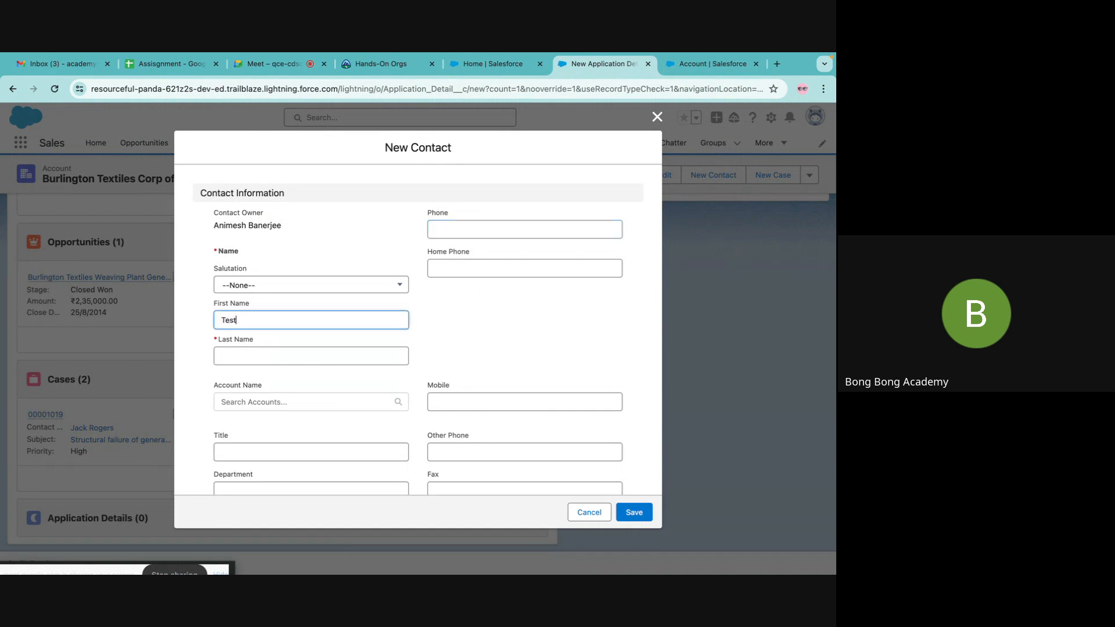
{"action": "left_click", "coordinate": [240, 352]}
{"action": "type", "text": "Conta"}
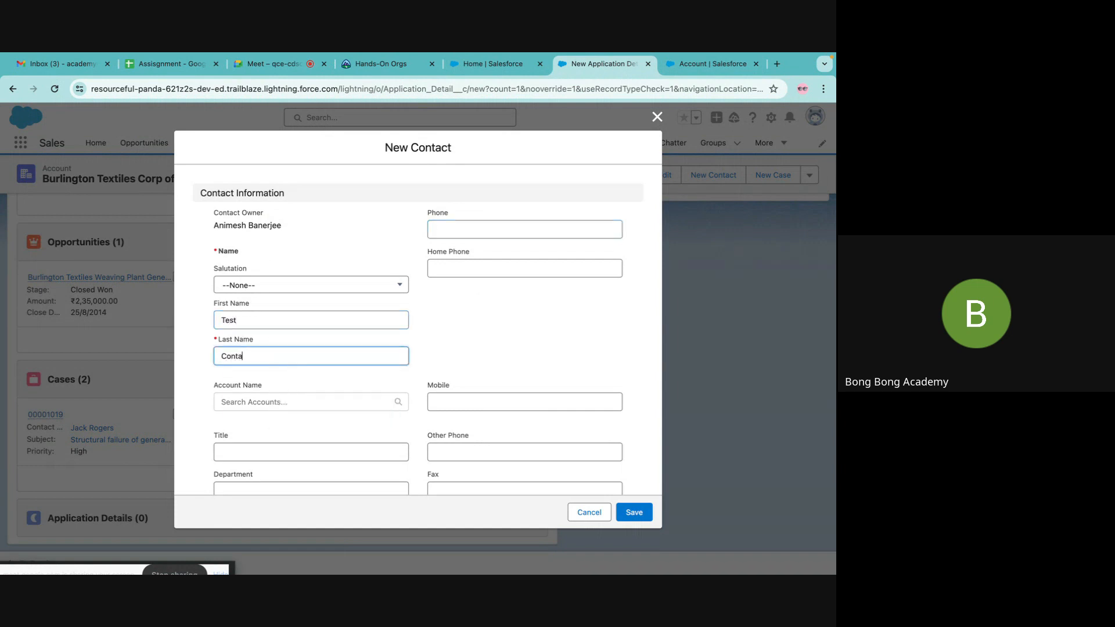
{"action": "type", "text": "ct"}
{"action": "scroll", "coordinate": [325, 319], "scroll_direction": "down", "scroll_amount": 1}
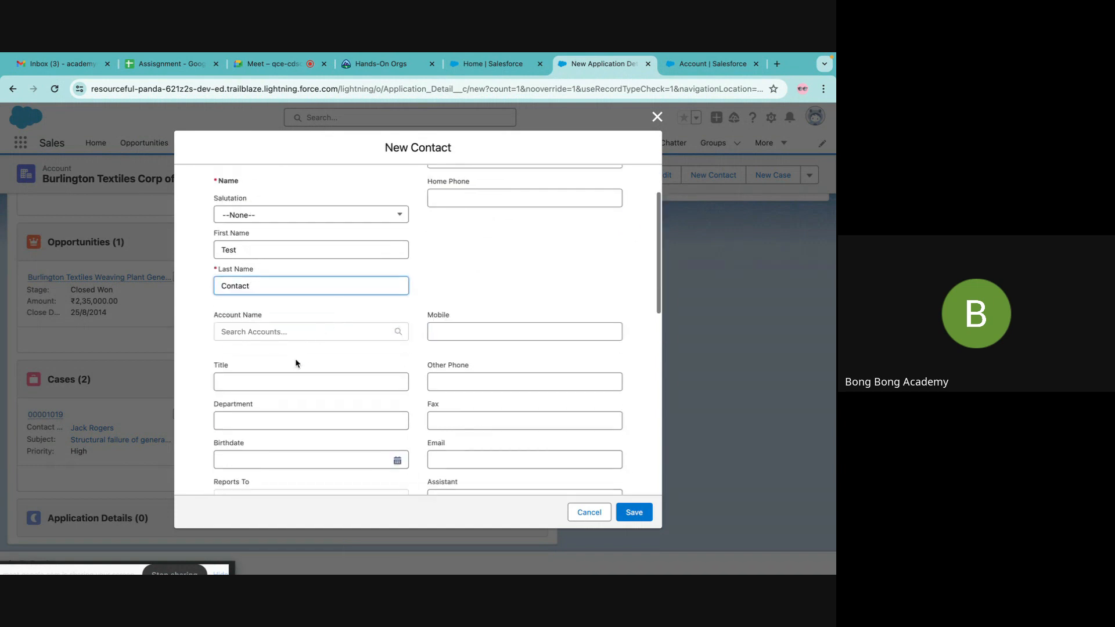
{"action": "left_click", "coordinate": [284, 332]}
{"action": "left_click", "coordinate": [337, 361]}
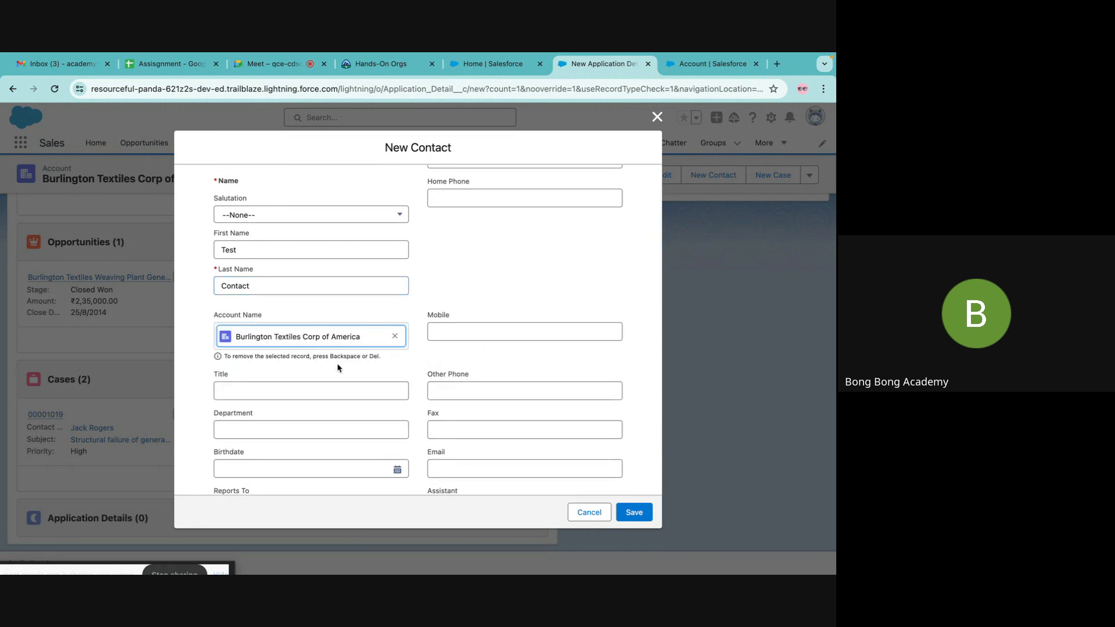
{"action": "left_click", "coordinate": [635, 513]}
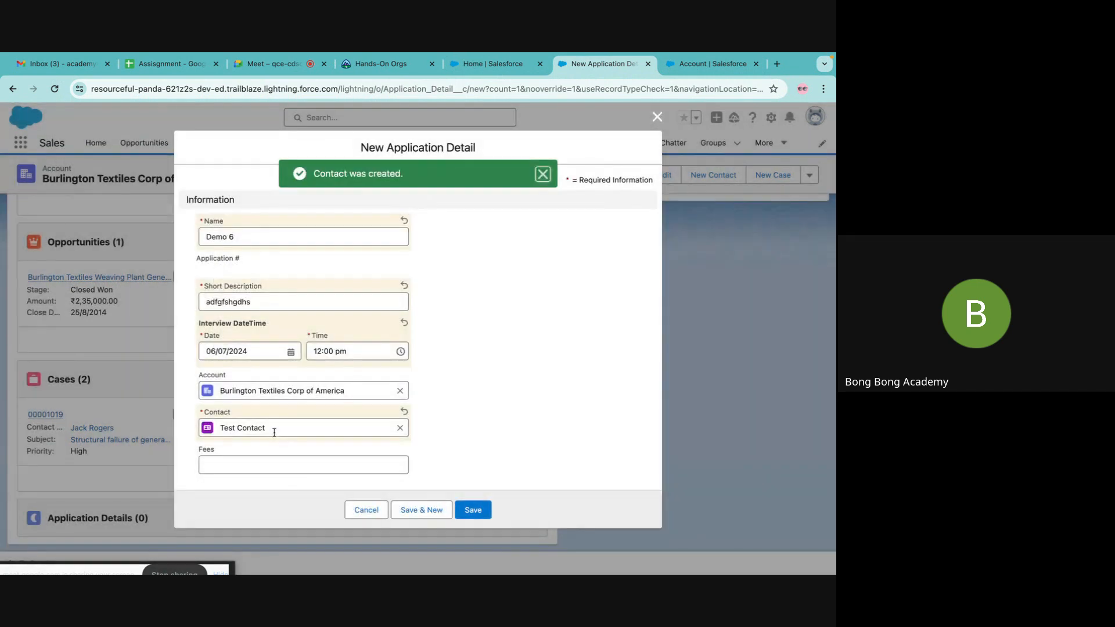
Set Fees to 100, save the application detail and check its row in the account's Application Details related list
{"action": "left_click", "coordinate": [268, 465]}
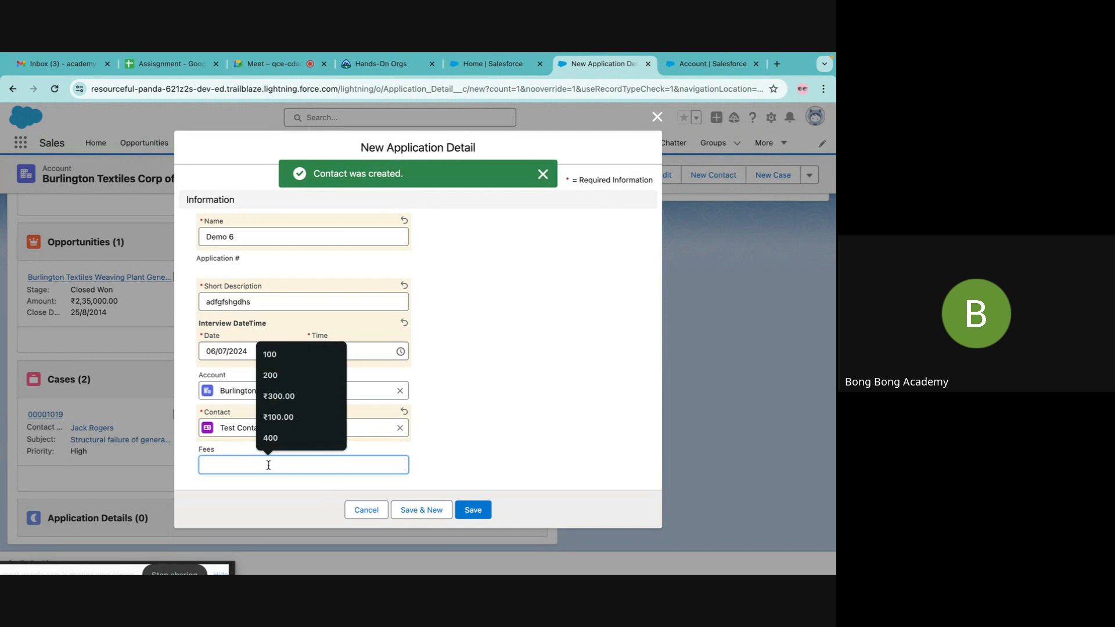
{"action": "type", "text": "100"}
{"action": "left_click", "coordinate": [462, 511]}
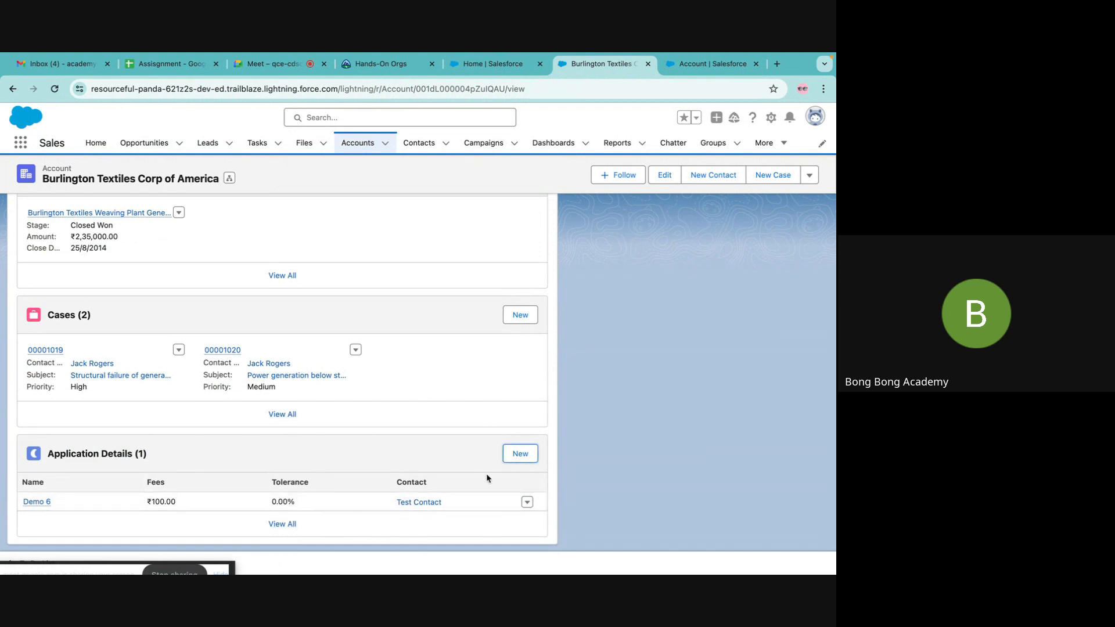
{"action": "scroll", "coordinate": [504, 503], "scroll_direction": "up", "scroll_amount": 2}
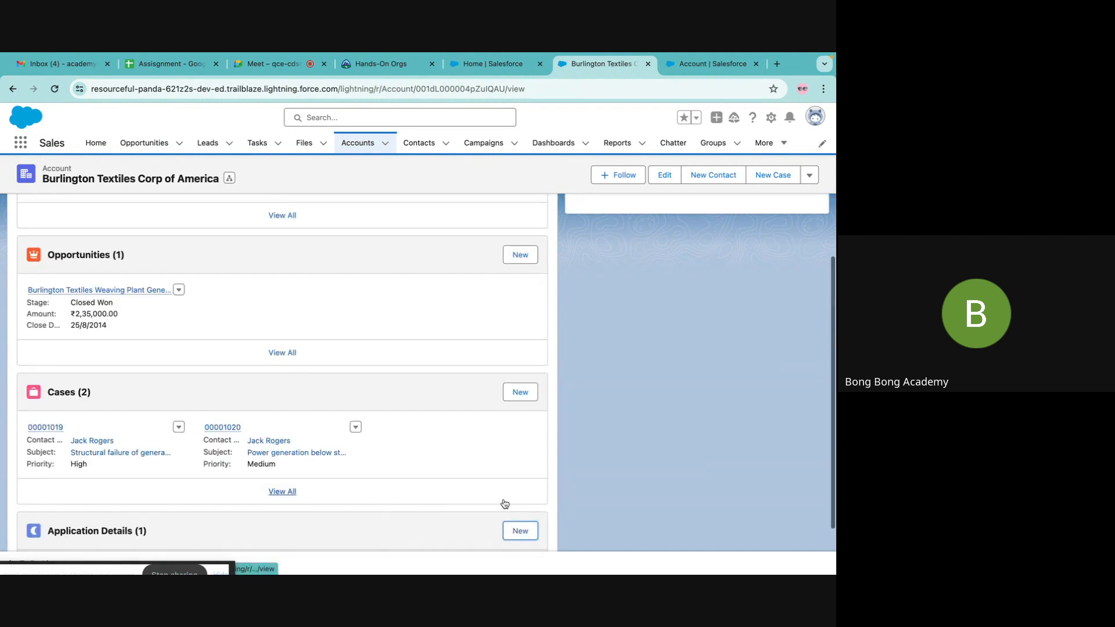
{"action": "scroll", "coordinate": [503, 498], "scroll_direction": "down", "scroll_amount": 2}
{"action": "scroll", "coordinate": [471, 470], "scroll_direction": "up", "scroll_amount": 6}
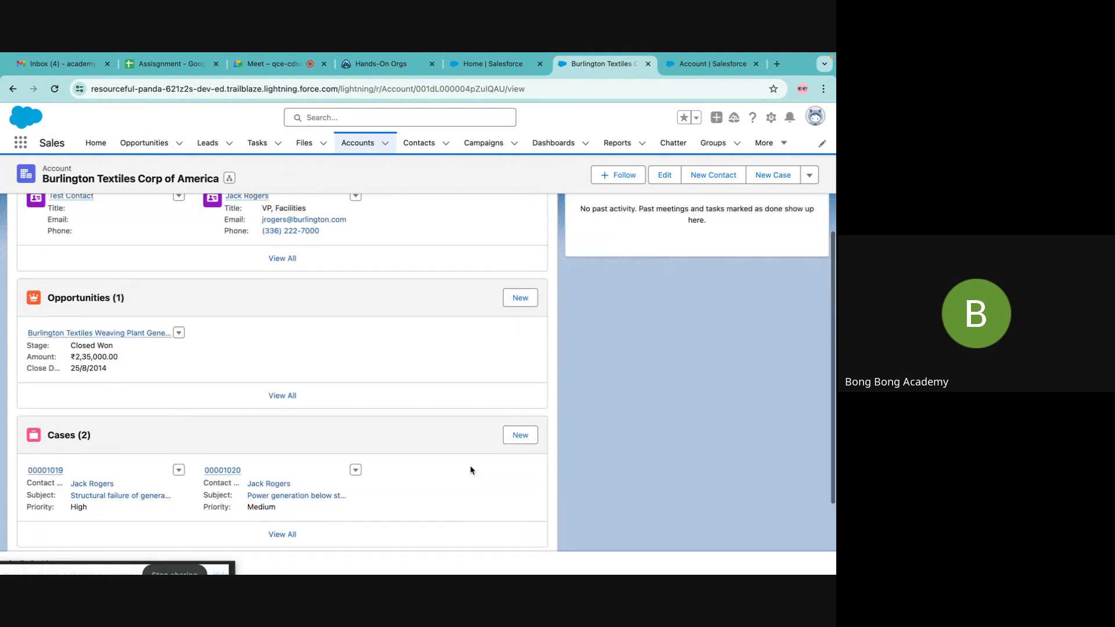
{"action": "scroll", "coordinate": [471, 470], "scroll_direction": "down", "scroll_amount": 7}
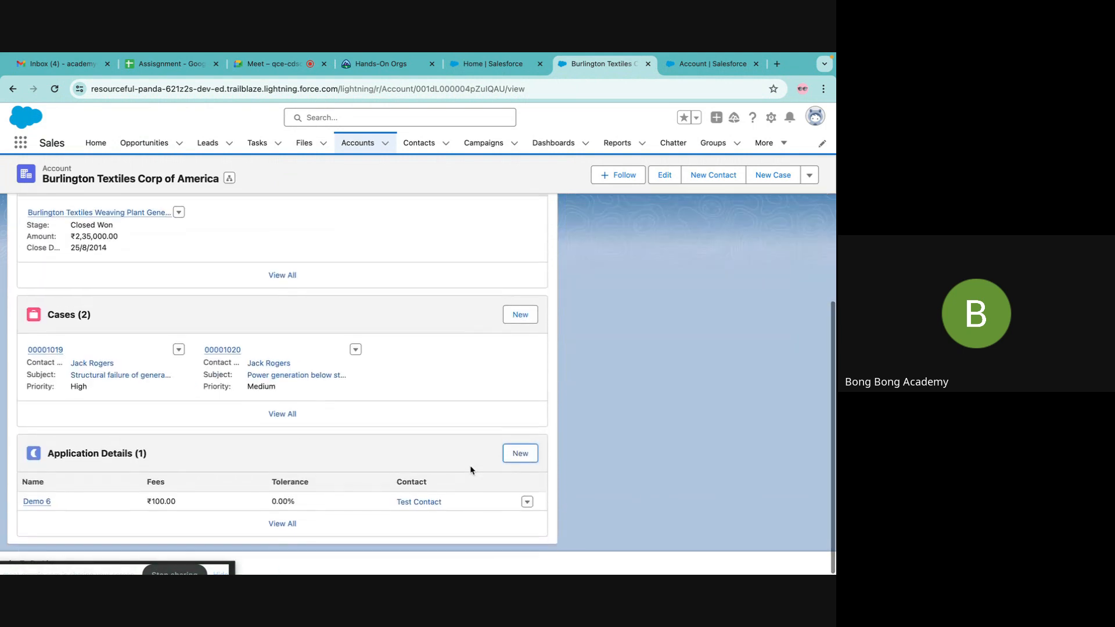
Switch to the Assisgnment spreadsheet in Google Sheets and review the Film sheet's columns and the Film Actor notes below them
{"action": "left_click", "coordinate": [694, 65]}
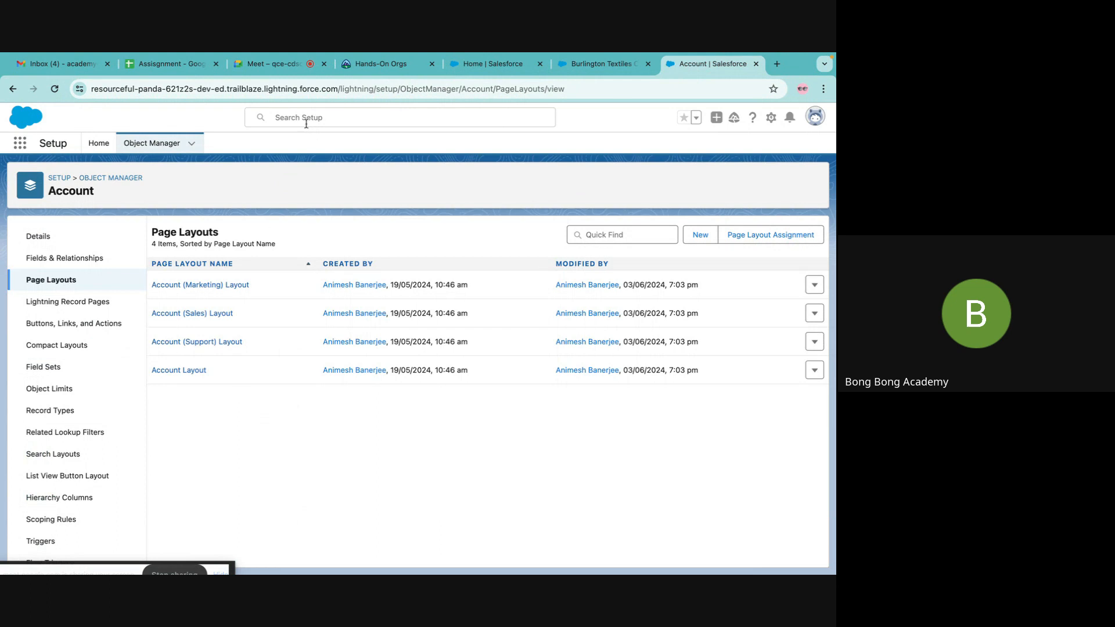
{"action": "left_click", "coordinate": [176, 68]}
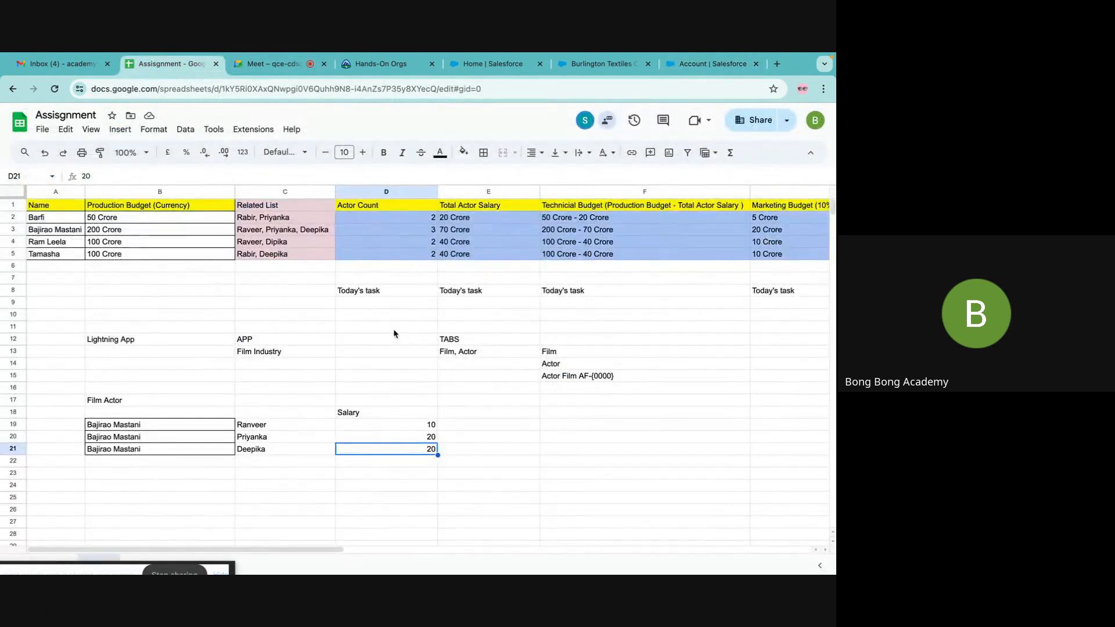
{"action": "left_click", "coordinate": [318, 334]}
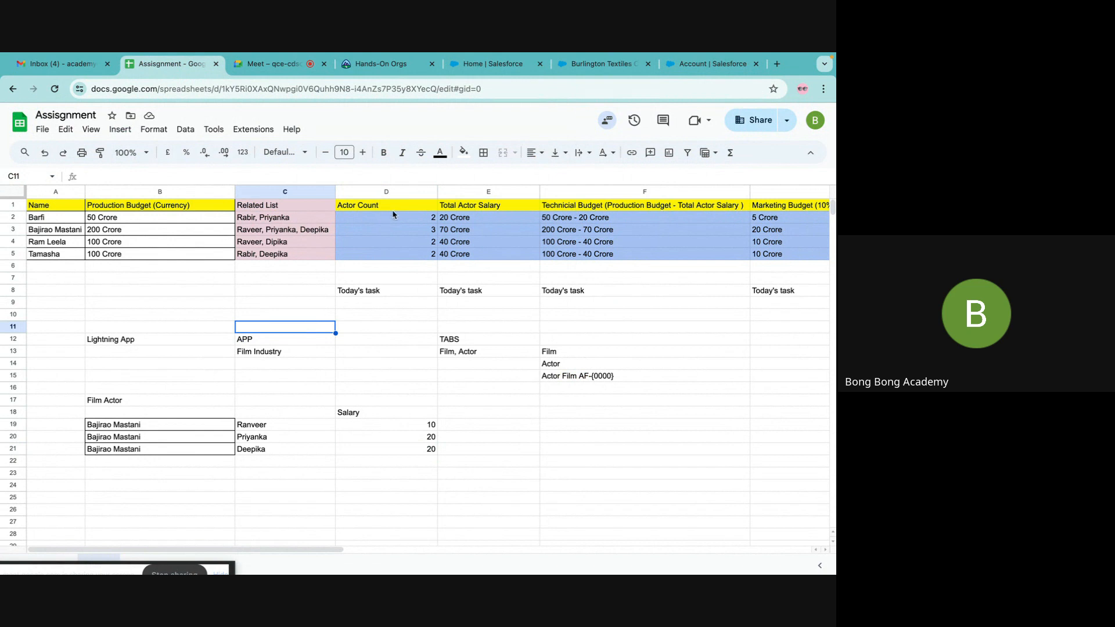
{"action": "scroll", "coordinate": [594, 313], "scroll_direction": "right", "scroll_amount": 5}
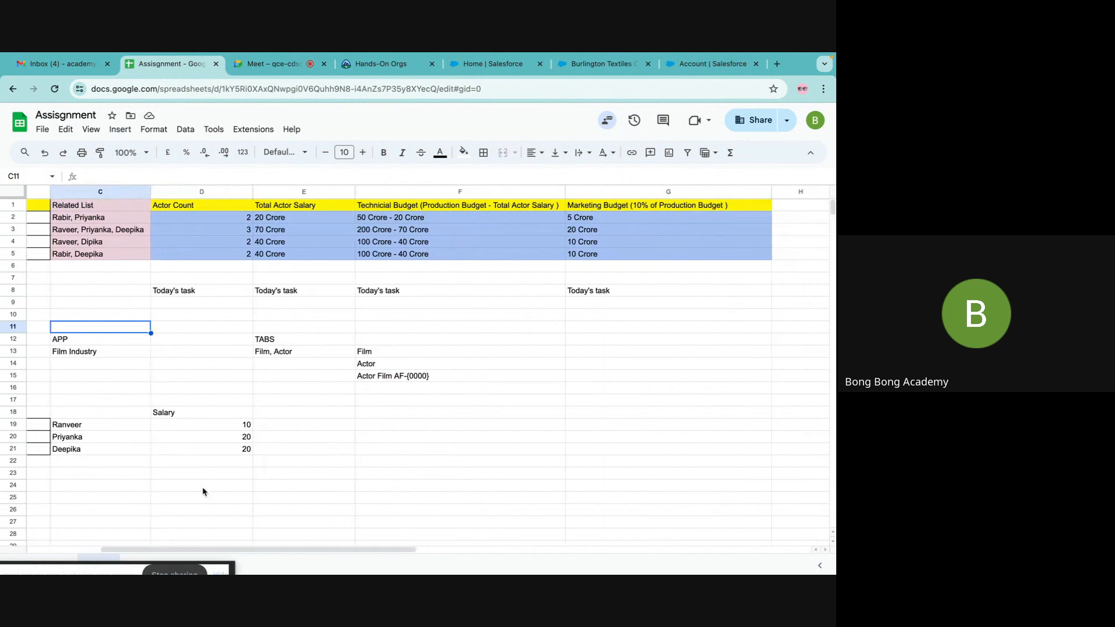
{"action": "scroll", "coordinate": [203, 492], "scroll_direction": "left", "scroll_amount": 5}
{"action": "scroll", "coordinate": [149, 493], "scroll_direction": "down", "scroll_amount": 3}
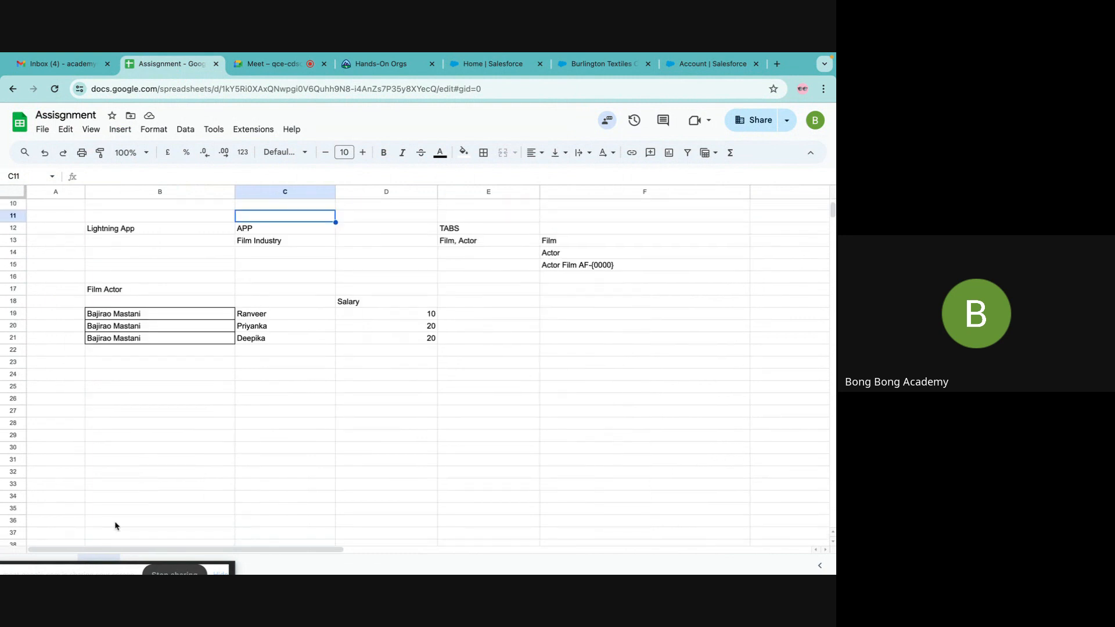
{"action": "scroll", "coordinate": [119, 511], "scroll_direction": "down", "scroll_amount": 3}
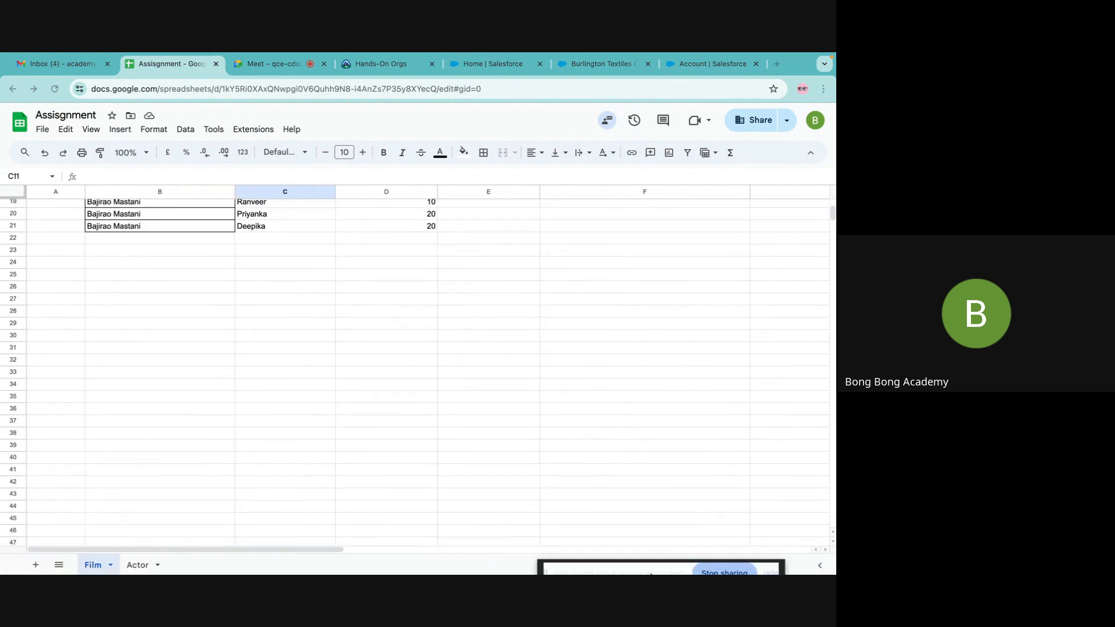
Open the Actor sheet and examine the Salary column from its header through row 5
{"action": "left_click", "coordinate": [138, 564]}
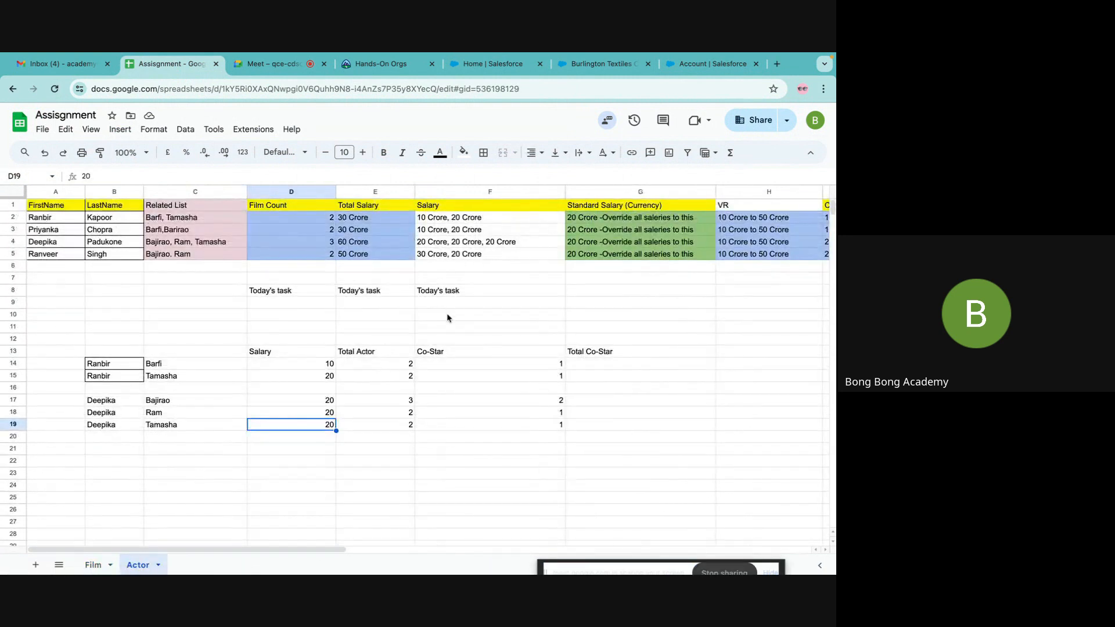
{"action": "left_click", "coordinate": [438, 207]}
{"action": "left_click_drag", "start_coordinate": [435, 222], "coordinate": [434, 254]}
{"action": "left_click", "coordinate": [426, 208]}
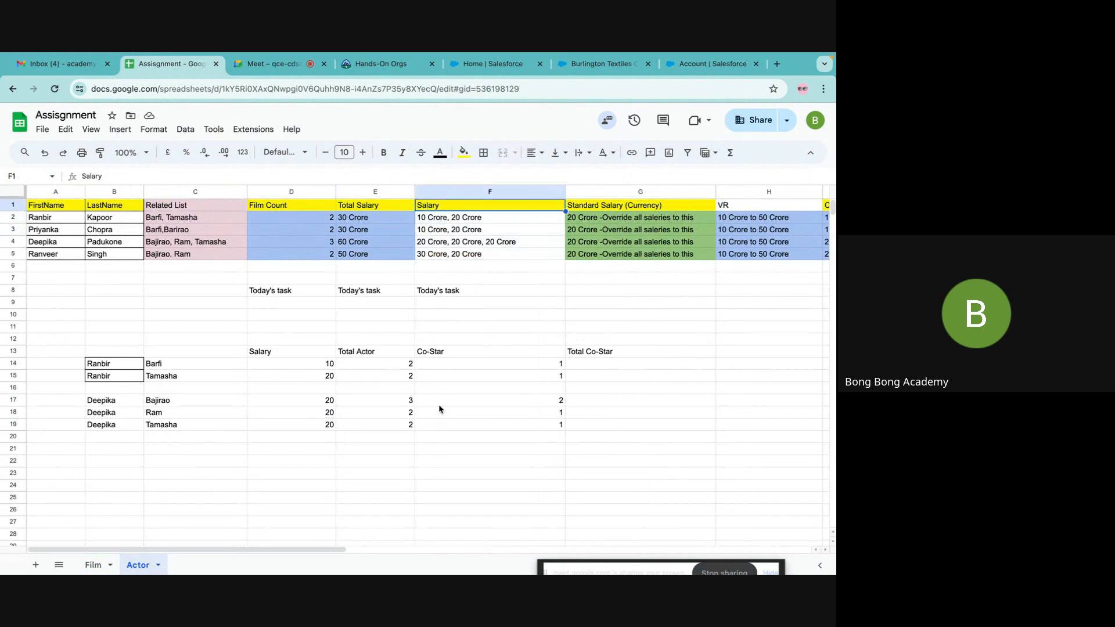
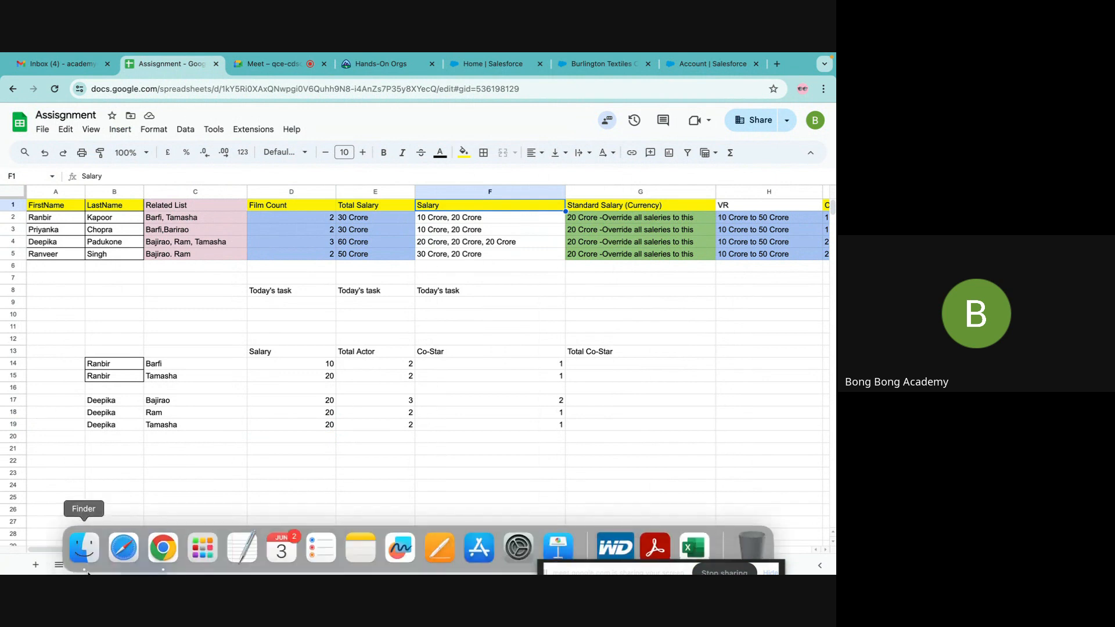
Go through the actors' first and last names in rows 2 to 5 and the first actor's Related List films
{"action": "left_click", "coordinate": [44, 219]}
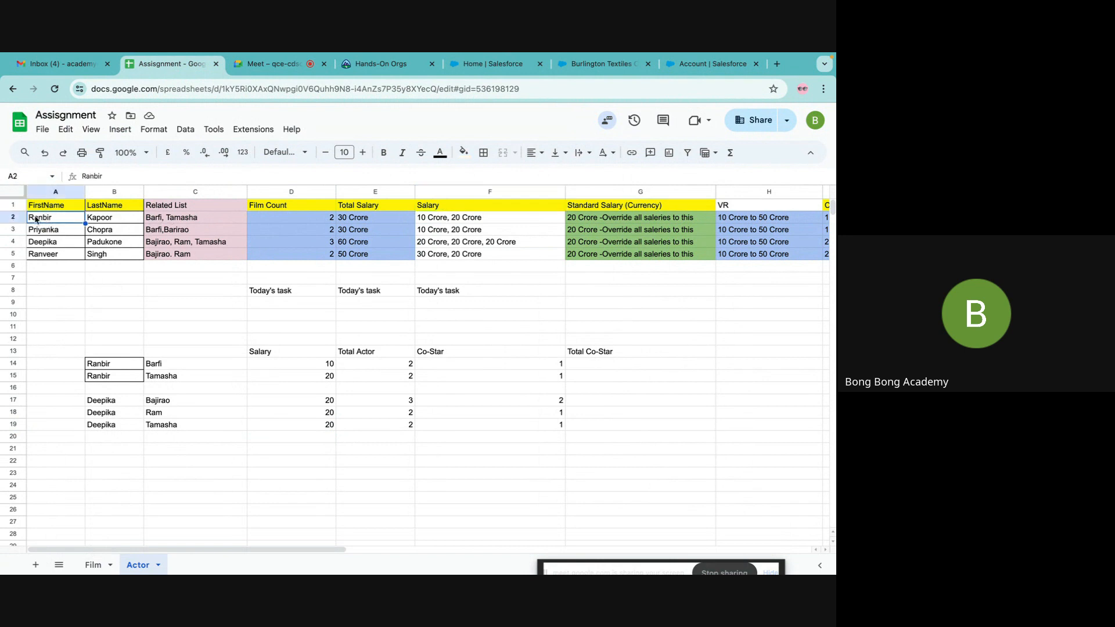
{"action": "left_click", "coordinate": [156, 219]}
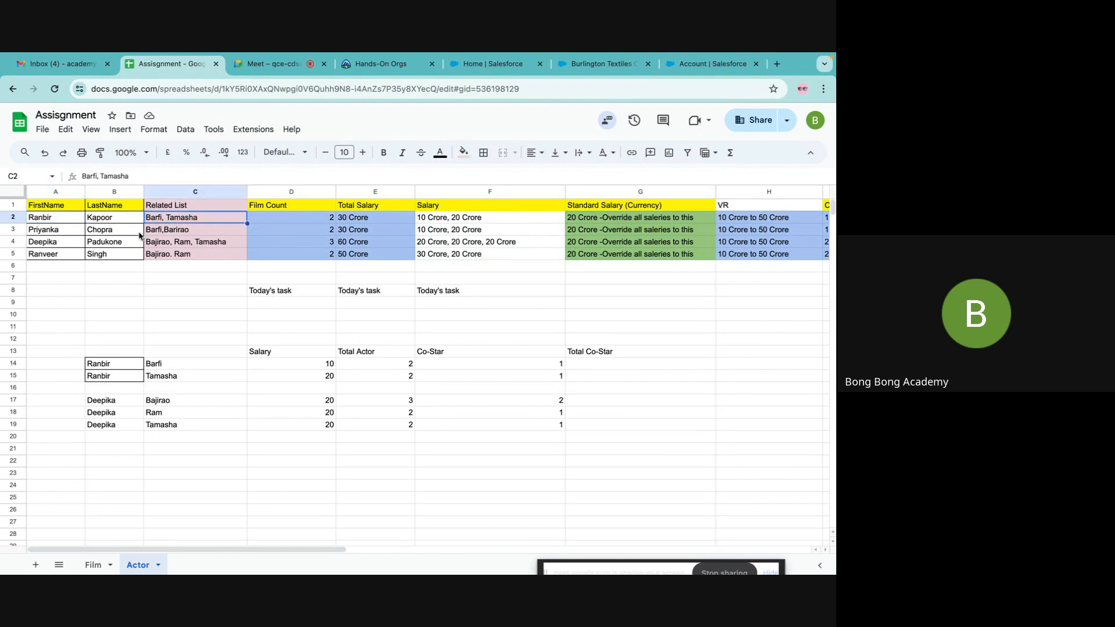
{"action": "left_click_drag", "start_coordinate": [58, 225], "coordinate": [123, 223]}
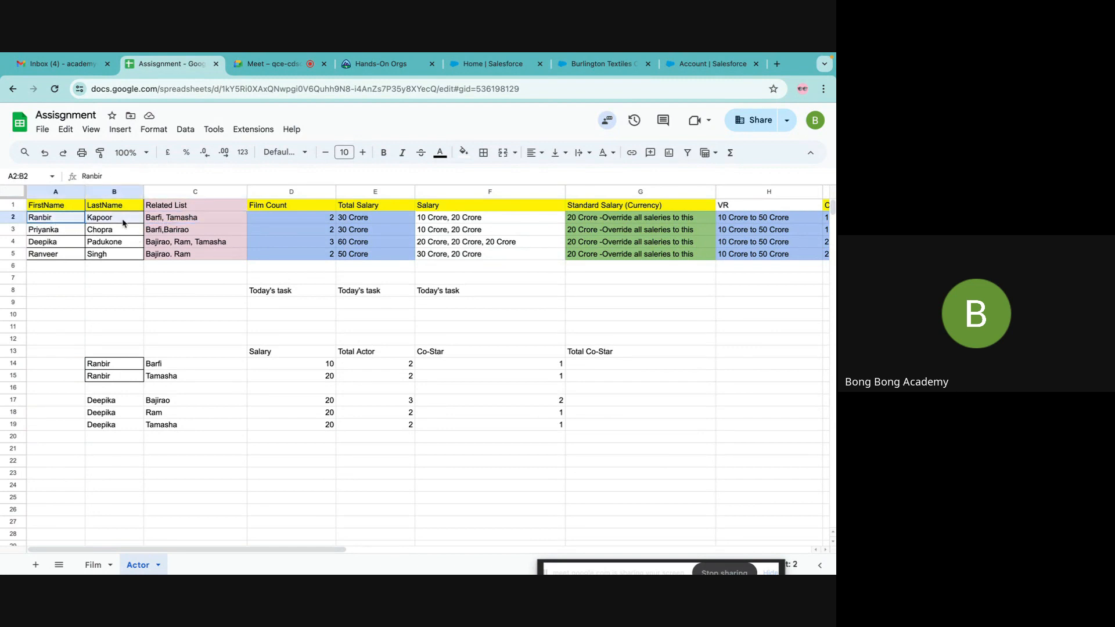
{"action": "left_click_drag", "start_coordinate": [47, 232], "coordinate": [134, 234]}
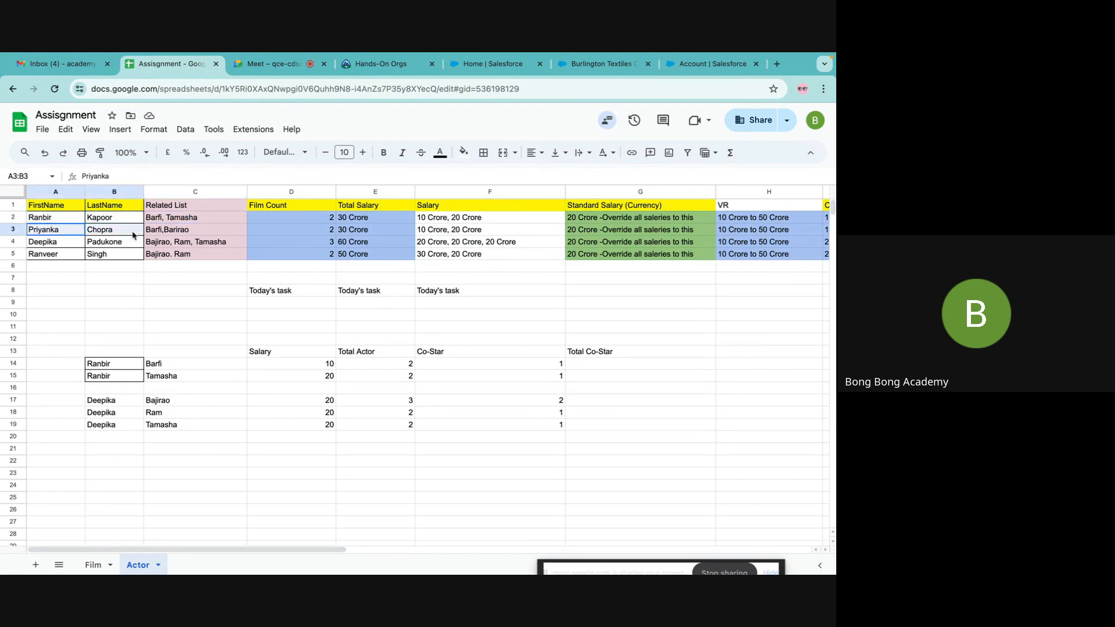
{"action": "left_click_drag", "start_coordinate": [43, 243], "coordinate": [134, 259]}
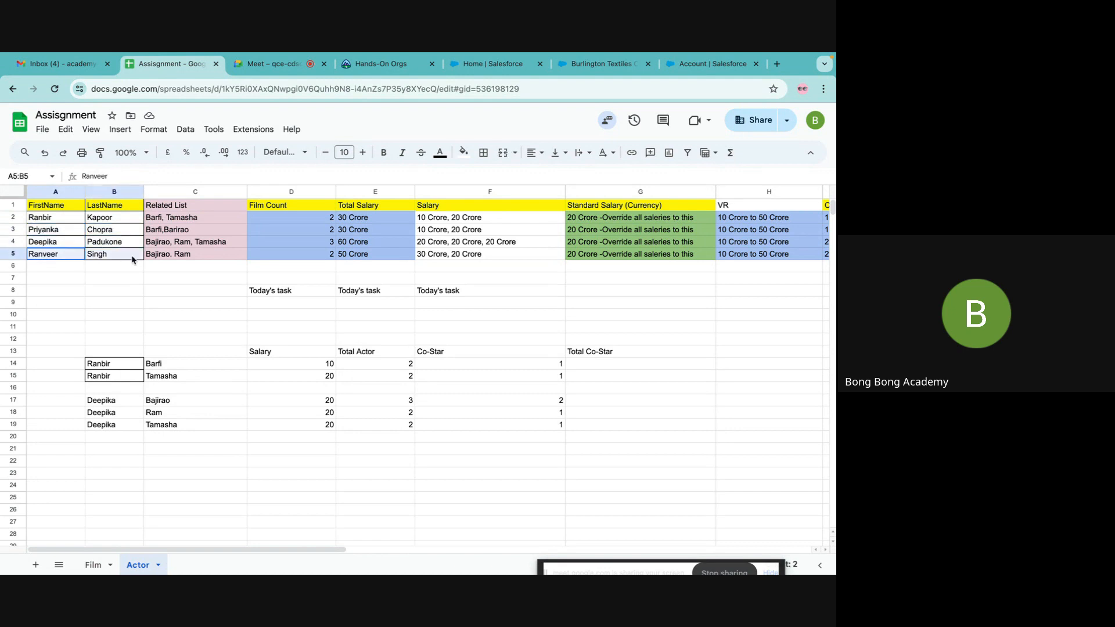
Go through the actors' Related List films in rows 2 to 5 and the Film Count column from its header down to row 5
{"action": "left_click_drag", "start_coordinate": [156, 219], "coordinate": [158, 258]}
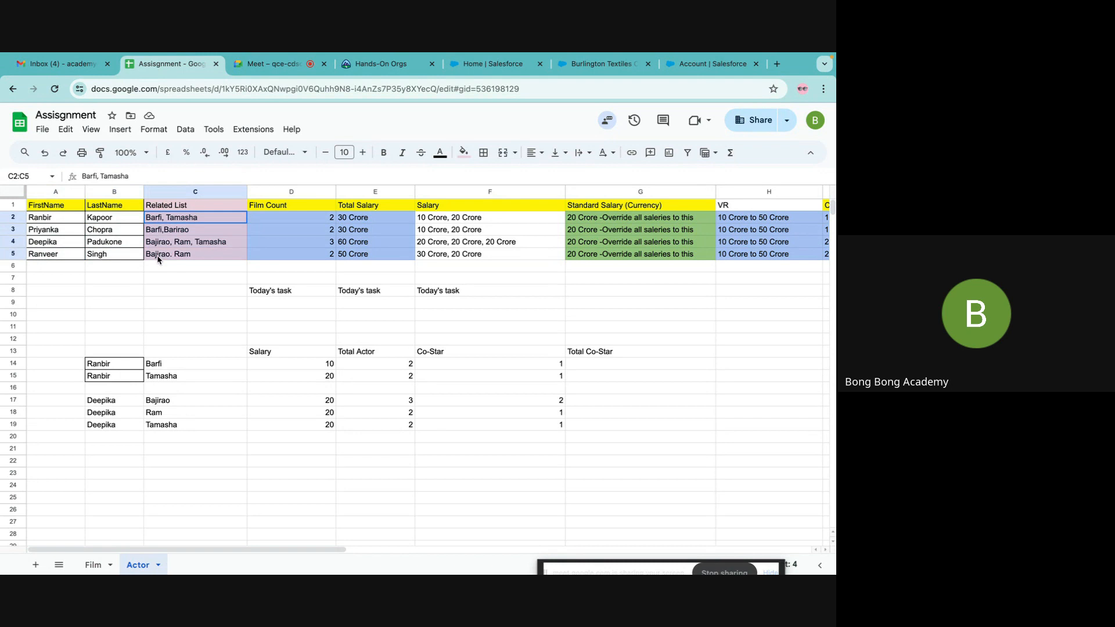
{"action": "left_click", "coordinate": [165, 304]}
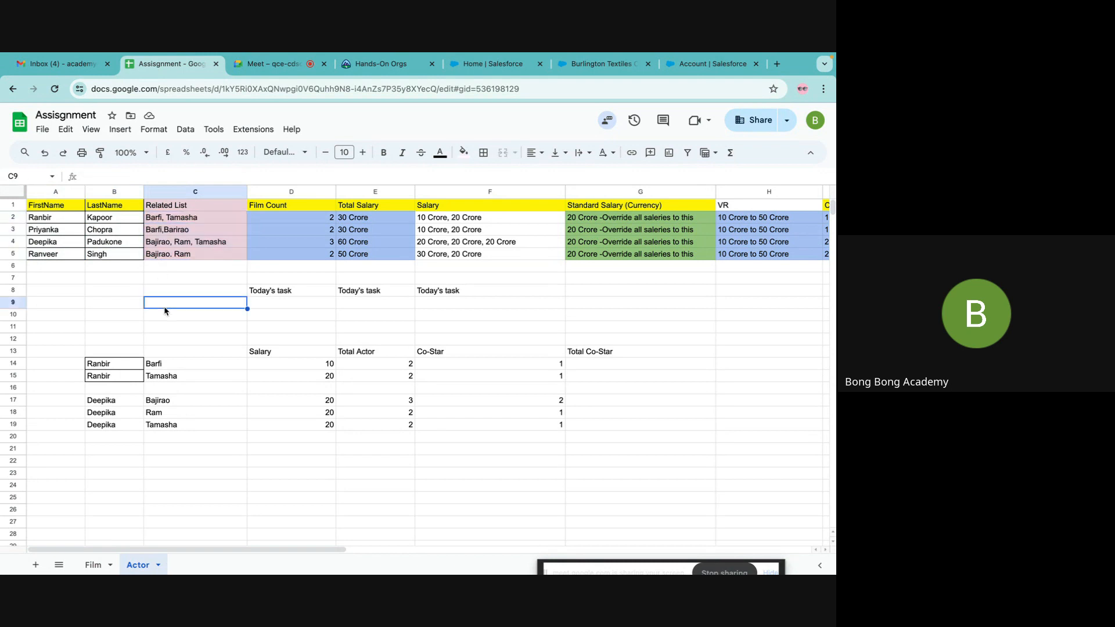
{"action": "left_click", "coordinate": [312, 223]}
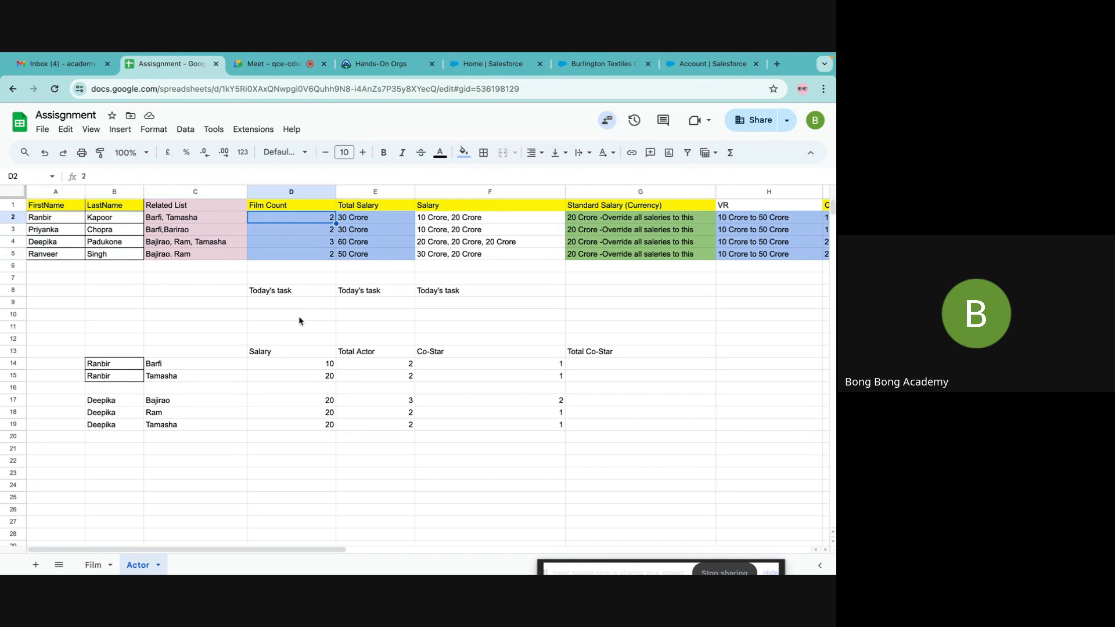
{"action": "left_click", "coordinate": [307, 233]}
{"action": "left_click", "coordinate": [291, 222]}
{"action": "key", "text": "Up"}
{"action": "key", "text": "Down"}
{"action": "key", "text": "Down"}
{"action": "key", "text": "Down"}
{"action": "key", "text": "Down"}
{"action": "key", "text": "Up"}
{"action": "key", "text": "Up"}
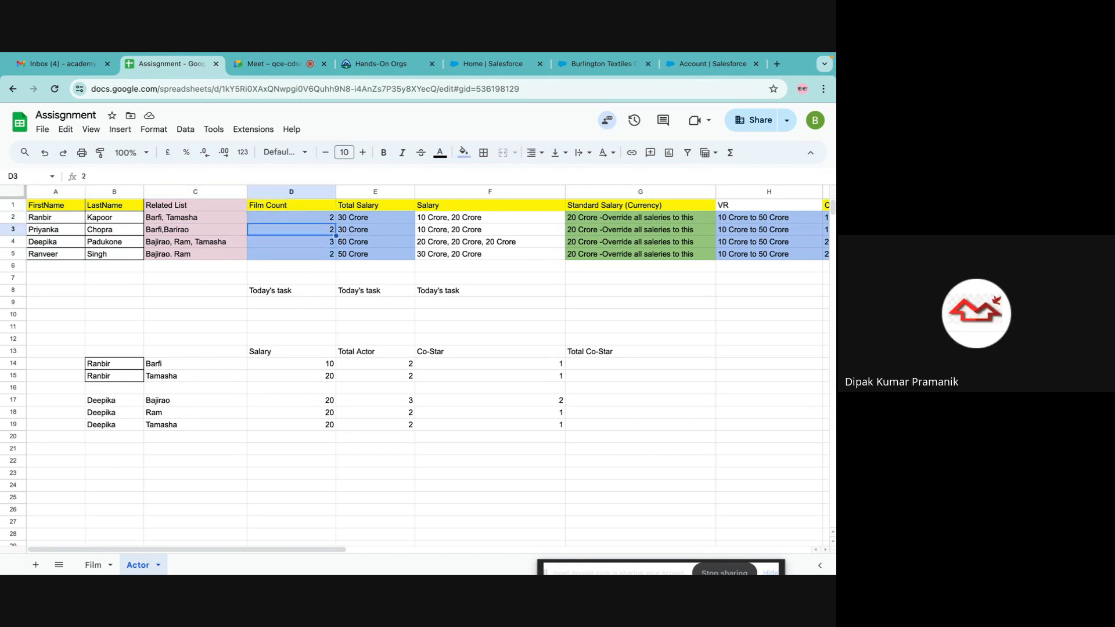
{"action": "key", "text": "Up"}
{"action": "key", "text": "Up"}
{"action": "key", "text": "Down"}
{"action": "key", "text": "Down"}
{"action": "key", "text": "Down"}
{"action": "key", "text": "Down"}
{"action": "key", "text": "Up"}
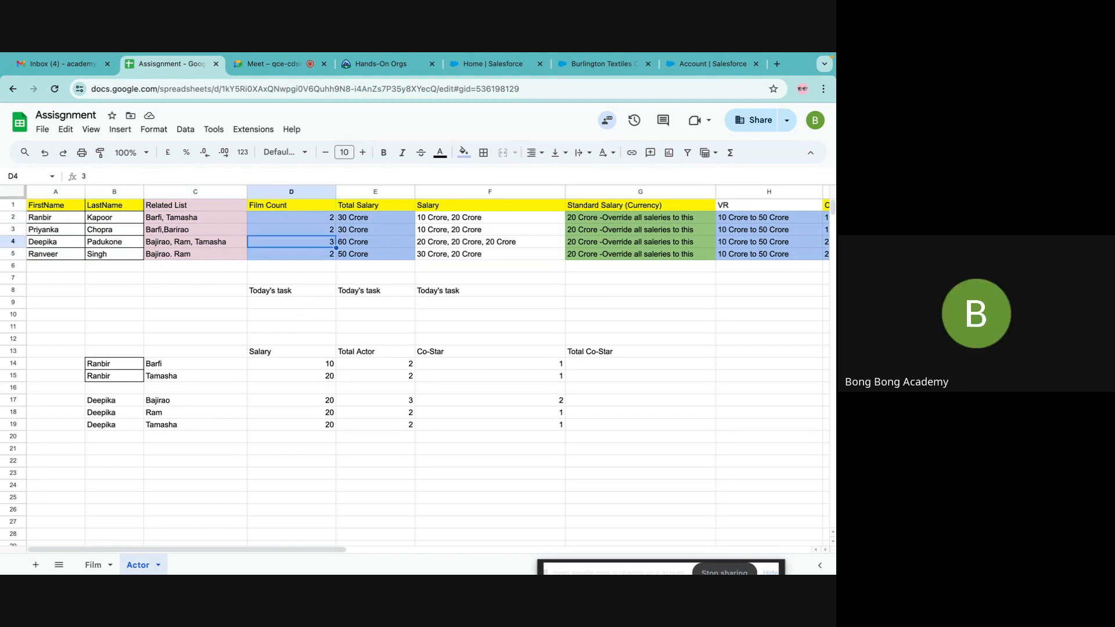
{"action": "key", "text": "Up"}
{"action": "key", "text": "Up"}
{"action": "key", "text": "Up"}
Examine each actor's value in the Total Salary column, from the header through row 5
{"action": "key", "text": "Right"}
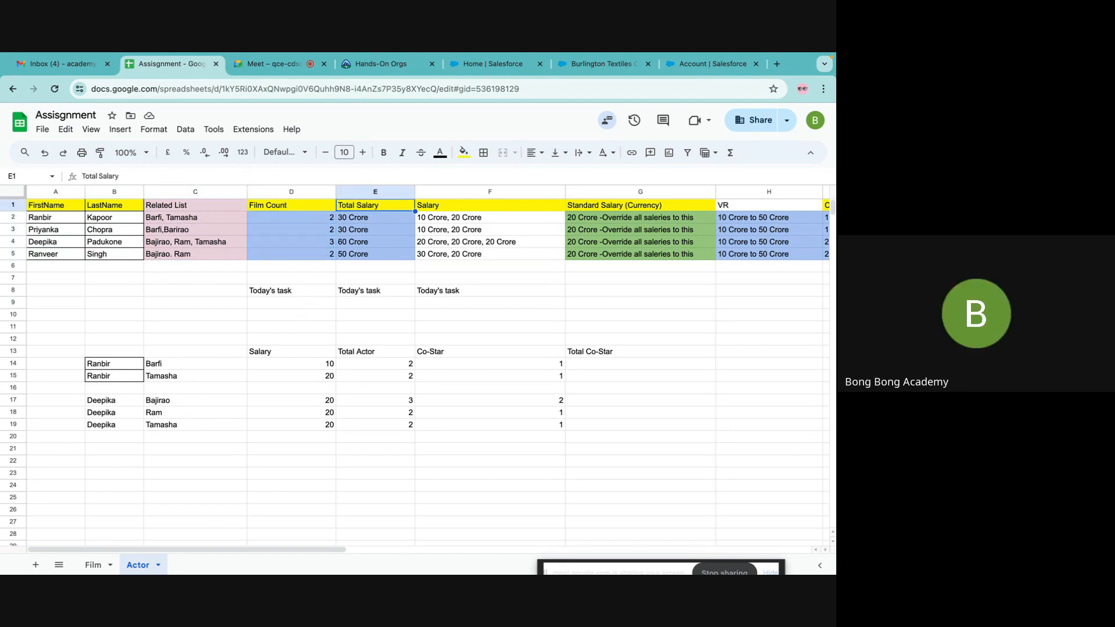
{"action": "key", "text": "Down"}
{"action": "key", "text": "Down"}
{"action": "key", "text": "Down"}
{"action": "key", "text": "Down"}
{"action": "key", "text": "Up"}
{"action": "key", "text": "Up"}
{"action": "key", "text": "Up"}
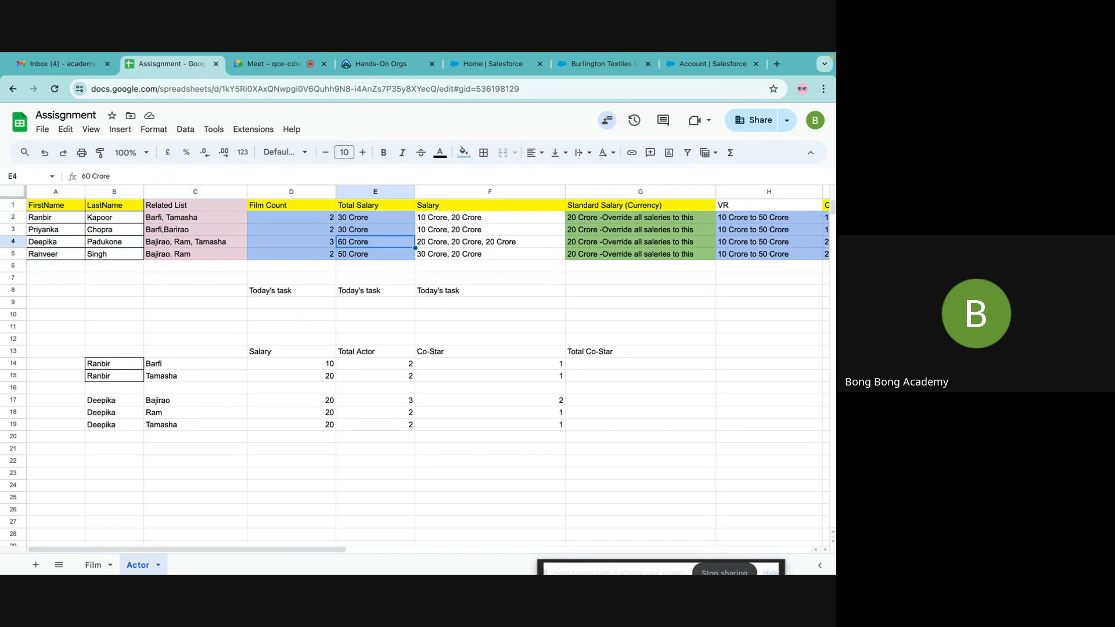
{"action": "key", "text": "Up"}
{"action": "key", "text": "Down"}
{"action": "key", "text": "Down"}
{"action": "key", "text": "Down"}
{"action": "key", "text": "Down"}
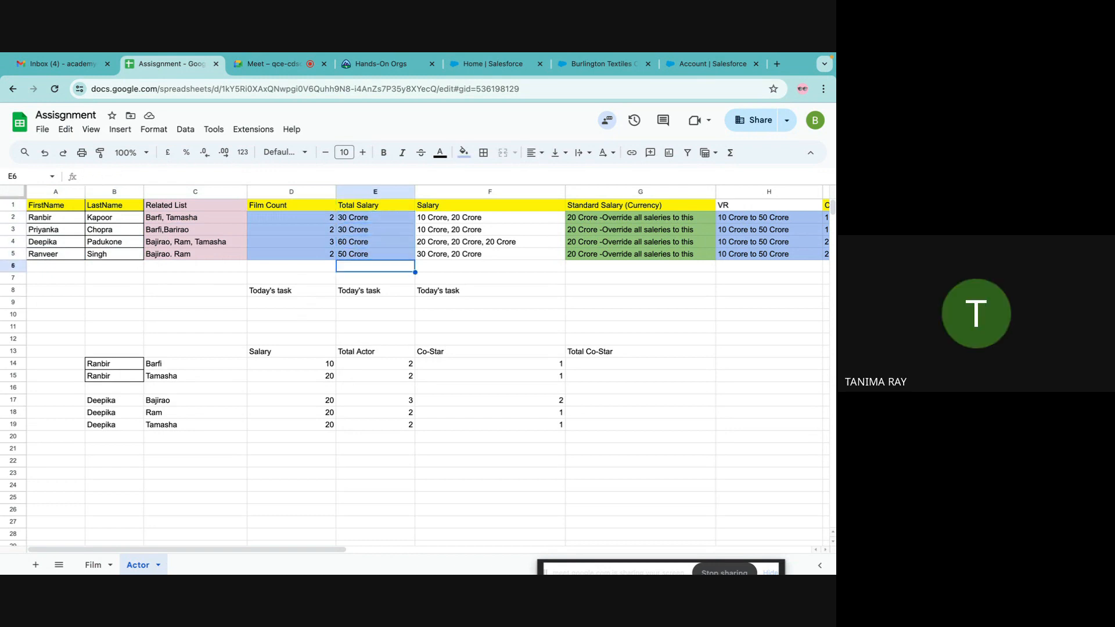
{"action": "key", "text": "Up"}
{"action": "key", "text": "Up"}
{"action": "key", "text": "Up"}
{"action": "key", "text": "Up"}
{"action": "key", "text": "Down"}
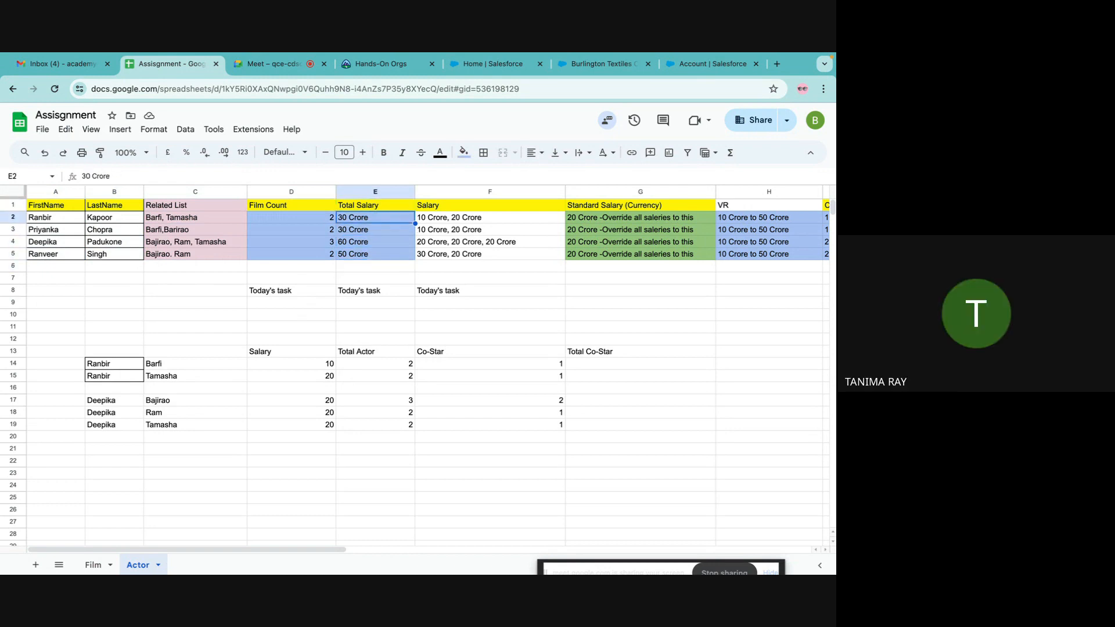
{"action": "key", "text": "Up"}
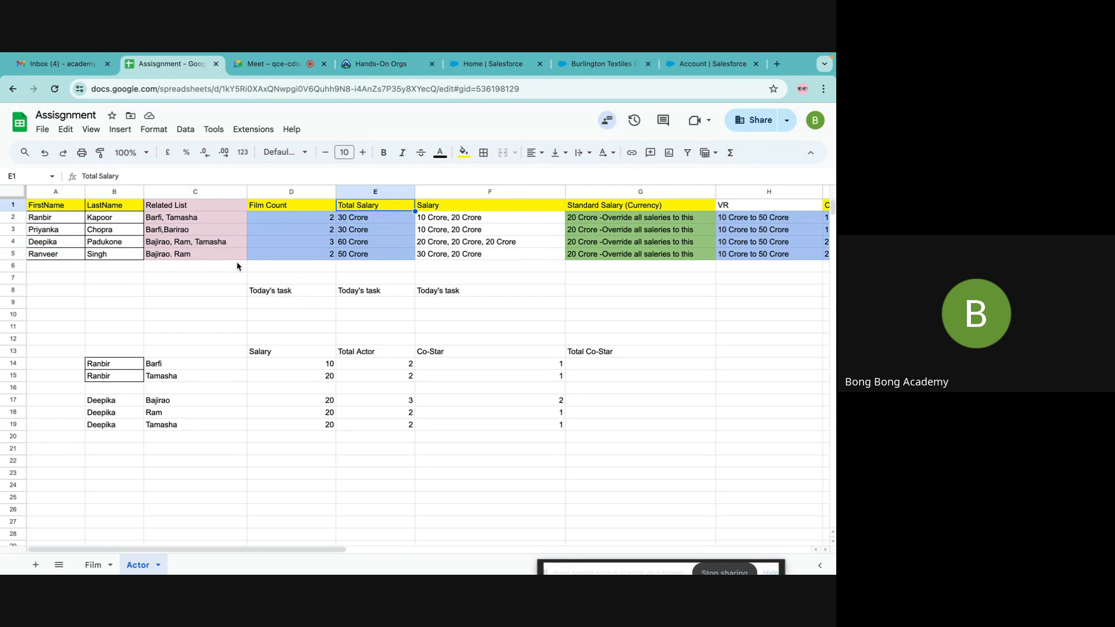
Select the Actor sheet's Film Count and Total Salary columns together, including their headers, as range D1:E5
{"action": "left_click_drag", "start_coordinate": [306, 218], "coordinate": [392, 258]}
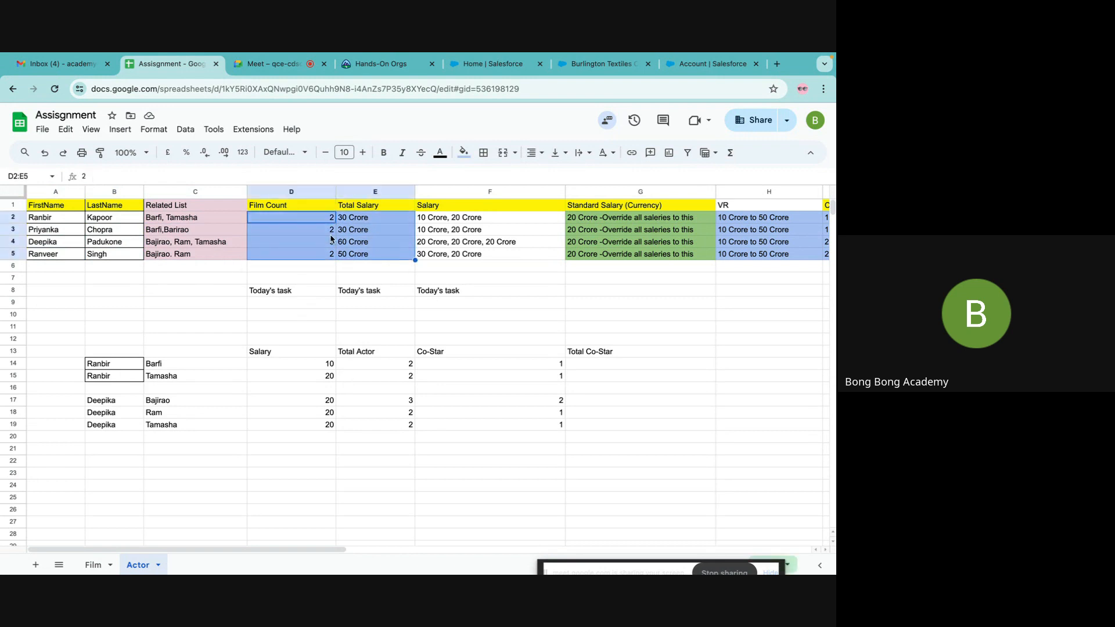
{"action": "left_click_drag", "start_coordinate": [283, 209], "coordinate": [387, 257]}
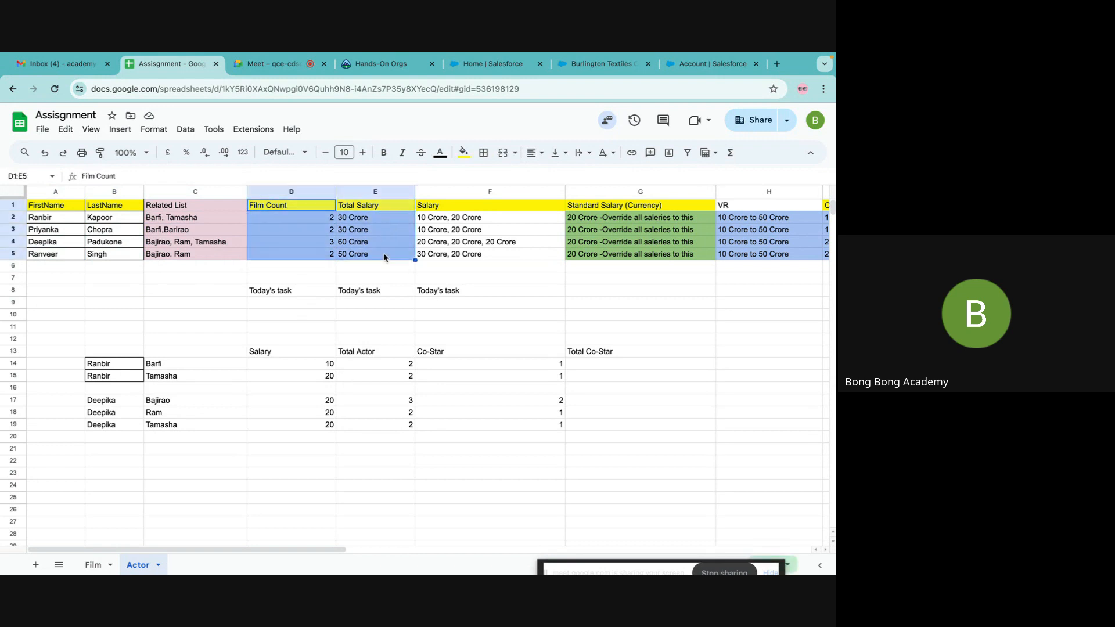
{"action": "scroll", "coordinate": [602, 281], "scroll_direction": "right", "scroll_amount": 3}
{"action": "scroll", "coordinate": [602, 282], "scroll_direction": "left", "scroll_amount": 3}
Open the Film sheet and review its Actor Count, Related List and Total Actor Salary columns through row 5
{"action": "left_click", "coordinate": [91, 564]}
{"action": "scroll", "coordinate": [267, 309], "scroll_direction": "up", "scroll_amount": 6}
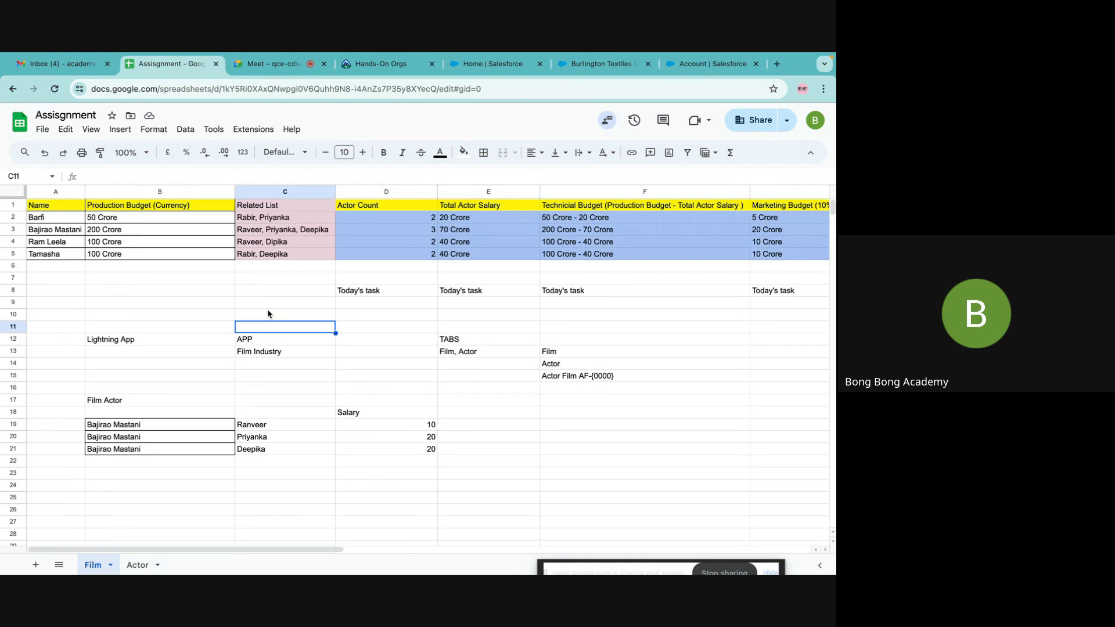
{"action": "left_click_drag", "start_coordinate": [382, 210], "coordinate": [413, 255]}
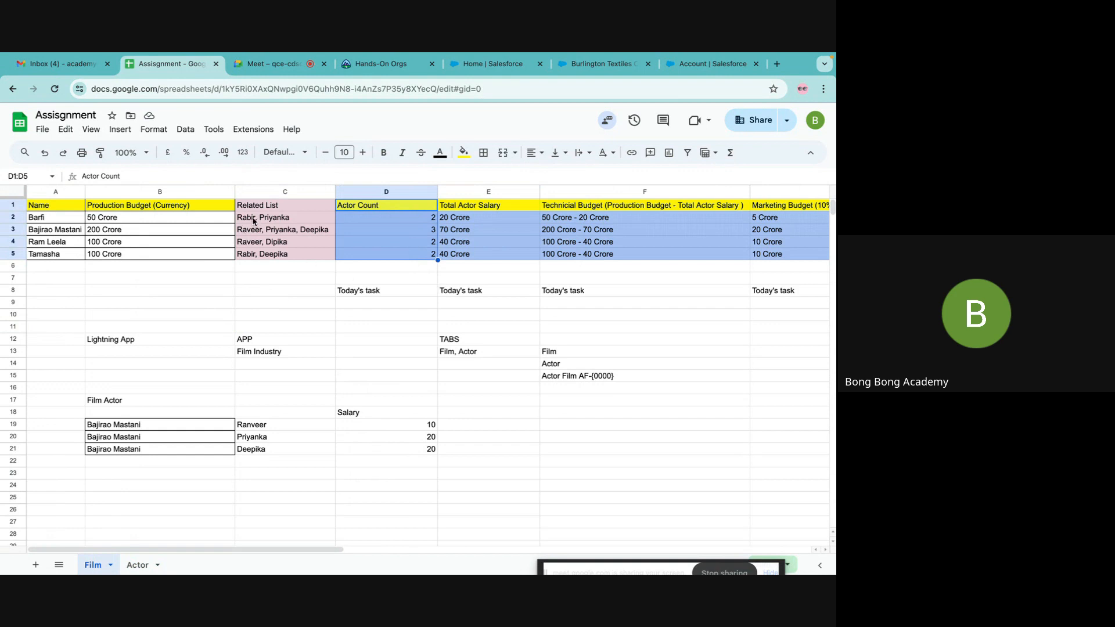
{"action": "left_click_drag", "start_coordinate": [256, 222], "coordinate": [254, 255]}
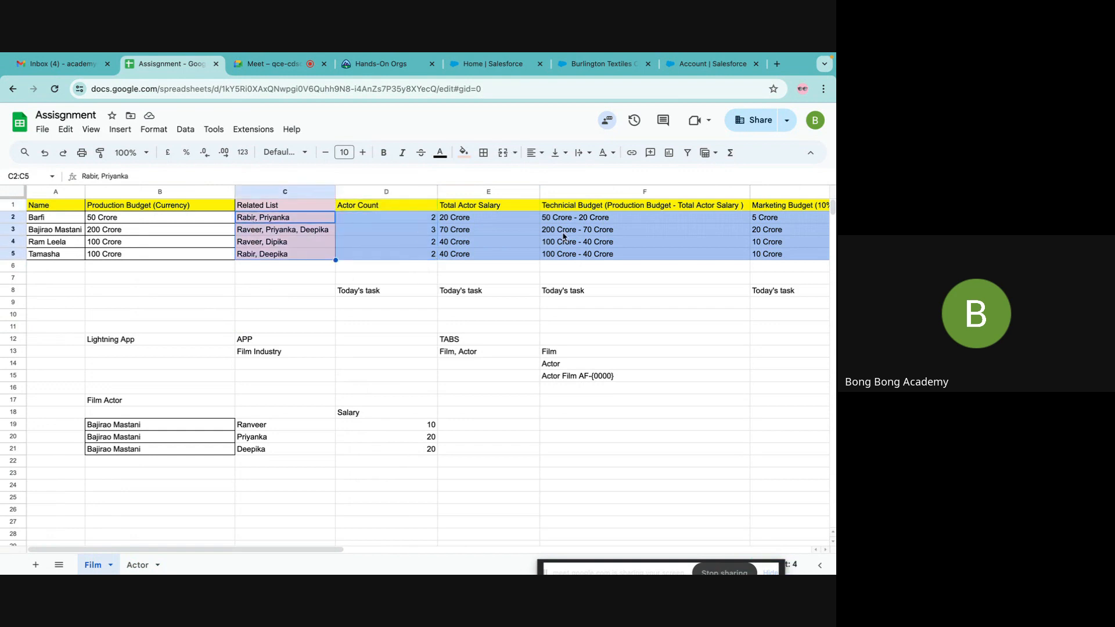
{"action": "left_click", "coordinate": [466, 211]}
{"action": "left_click_drag", "start_coordinate": [458, 217], "coordinate": [463, 261]}
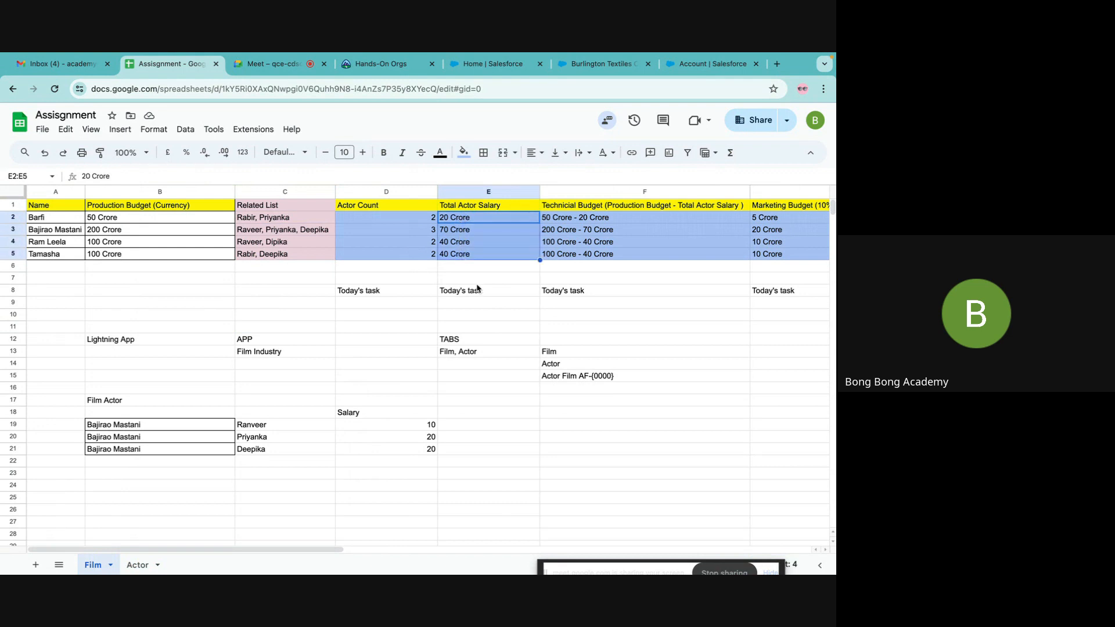
Check the Technicial Budget header and select the Actor Count through Marketing Budget values in D2:G5
{"action": "scroll", "coordinate": [477, 289], "scroll_direction": "right", "scroll_amount": 1}
{"action": "scroll", "coordinate": [477, 289], "scroll_direction": "right", "scroll_amount": 1}
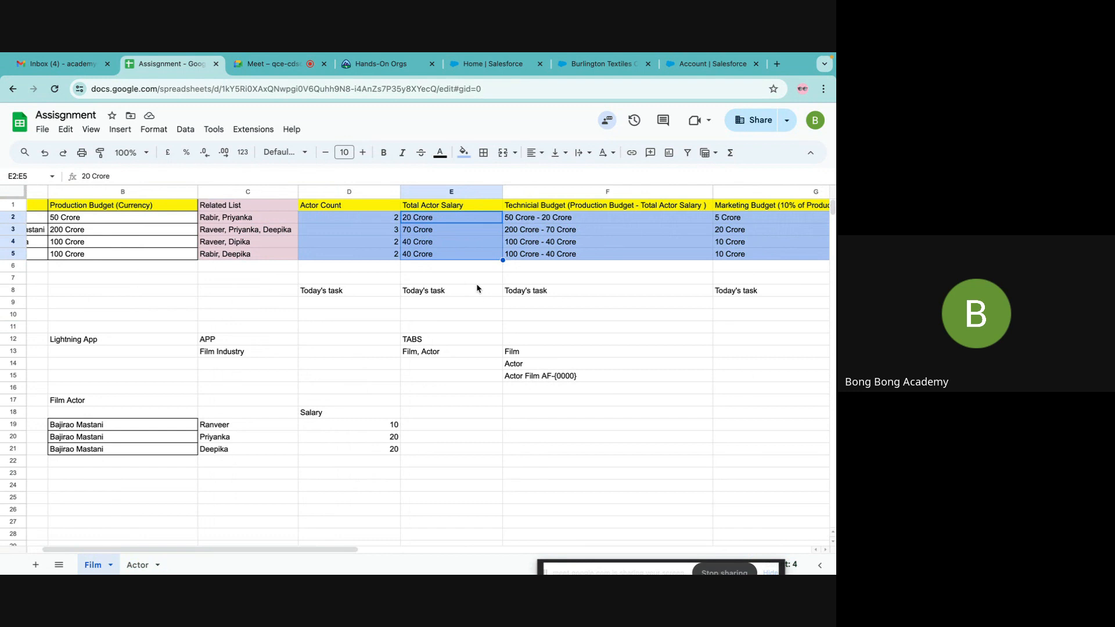
{"action": "scroll", "coordinate": [558, 281], "scroll_direction": "right", "scroll_amount": 1}
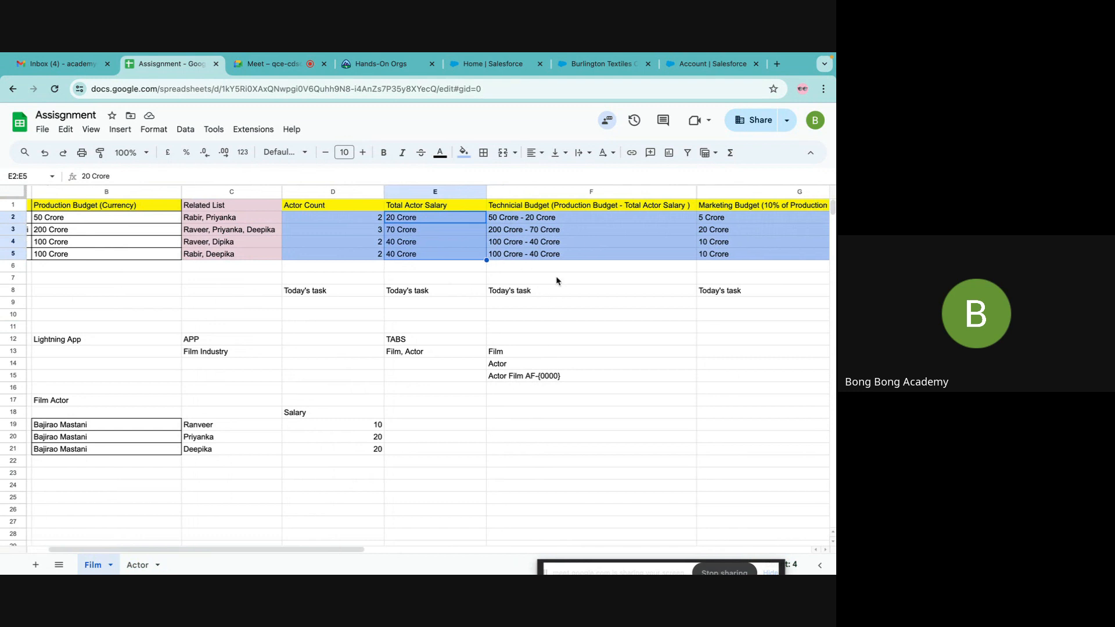
{"action": "left_click", "coordinate": [514, 208]}
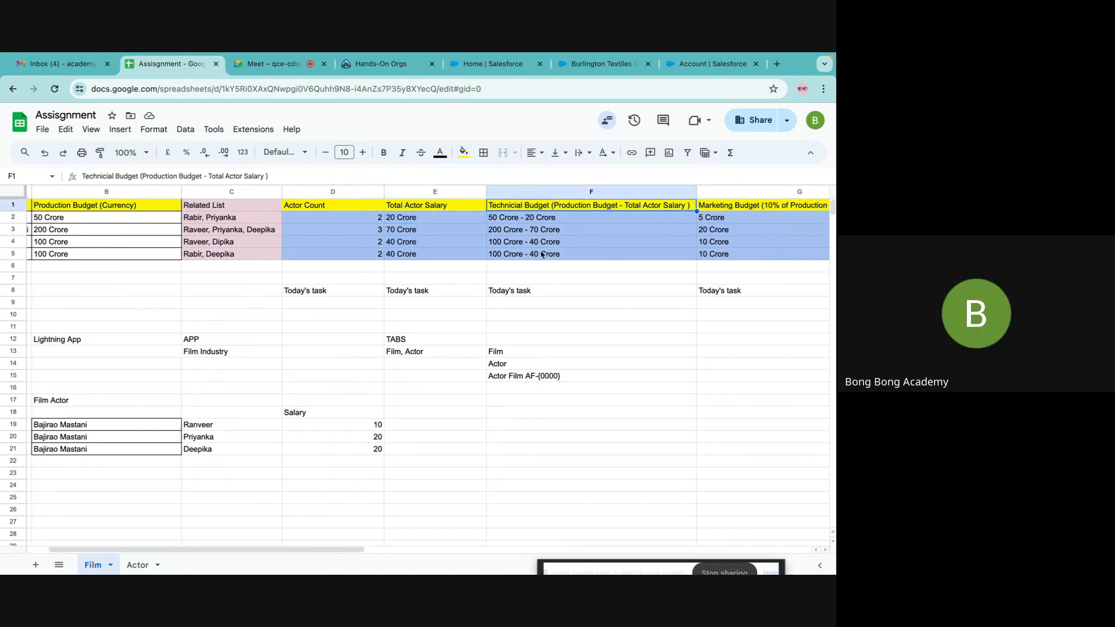
{"action": "left_click_drag", "start_coordinate": [336, 218], "coordinate": [789, 263]}
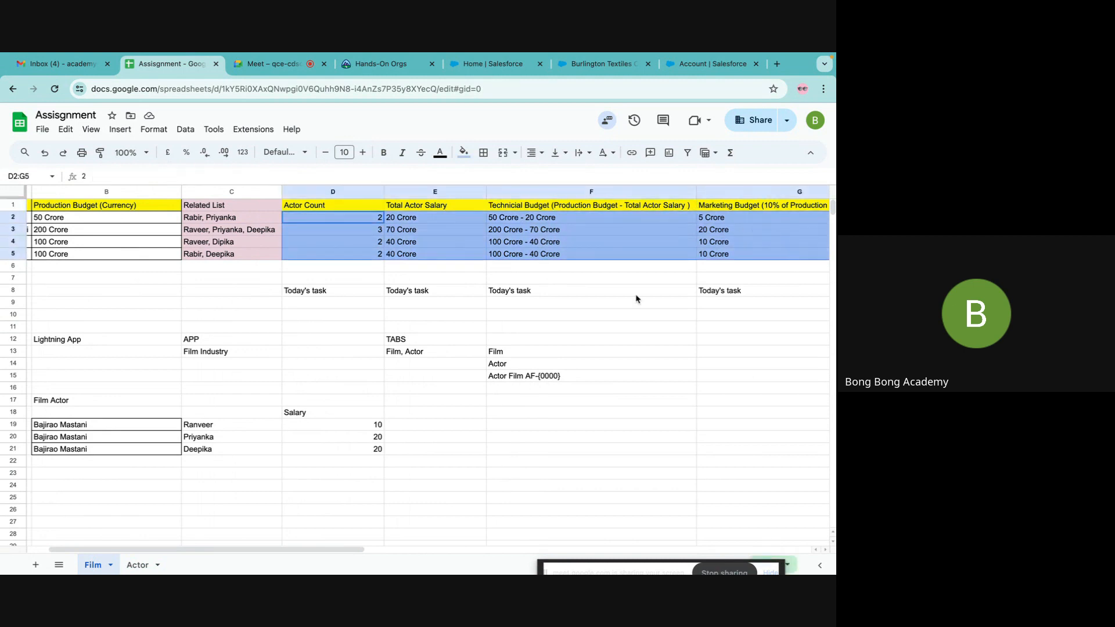
{"action": "scroll", "coordinate": [636, 299], "scroll_direction": "right", "scroll_amount": 2}
{"action": "scroll", "coordinate": [636, 299], "scroll_direction": "left", "scroll_amount": 2}
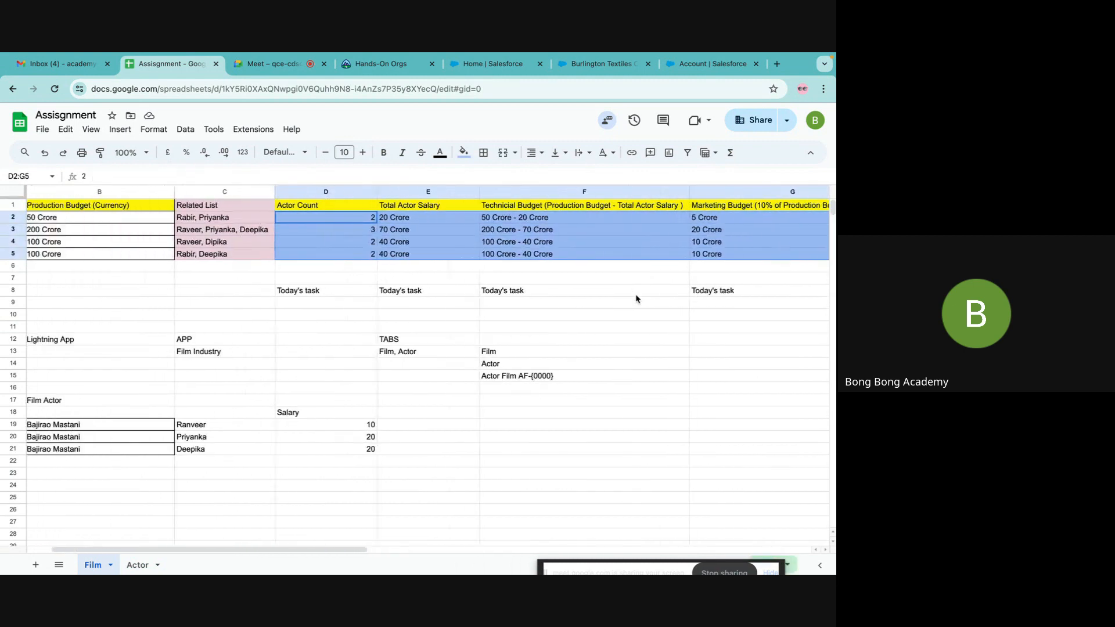
Review the Technicial Budget formula with its first film's values, the Total Actor Salary header and the Marketing Budget formula
{"action": "left_click", "coordinate": [510, 209]}
{"action": "left_click", "coordinate": [522, 218]}
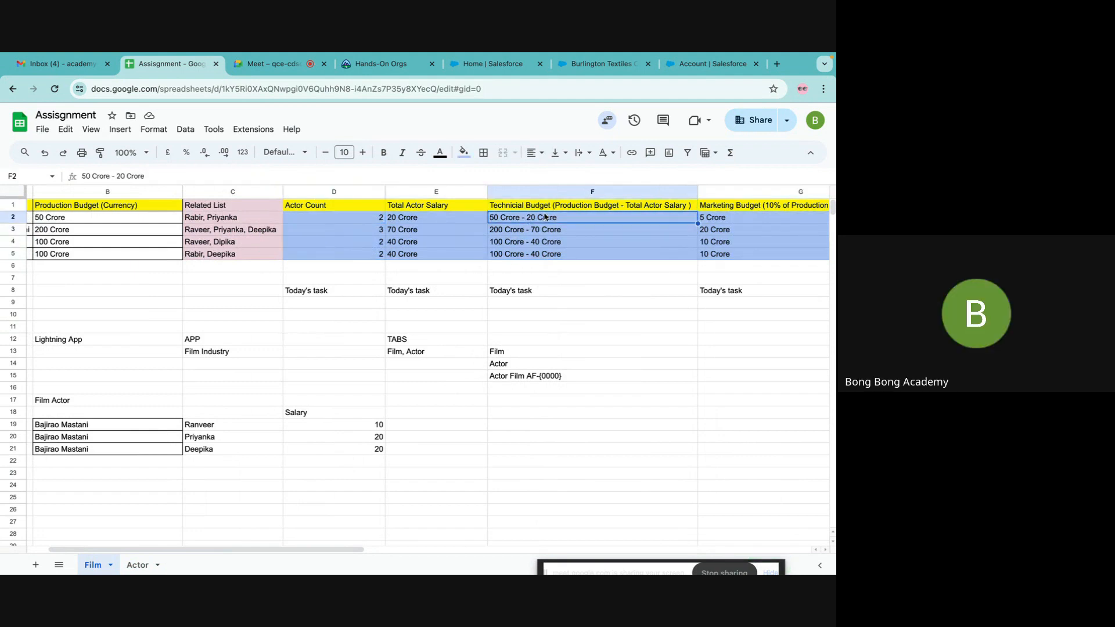
{"action": "left_click", "coordinate": [647, 208]}
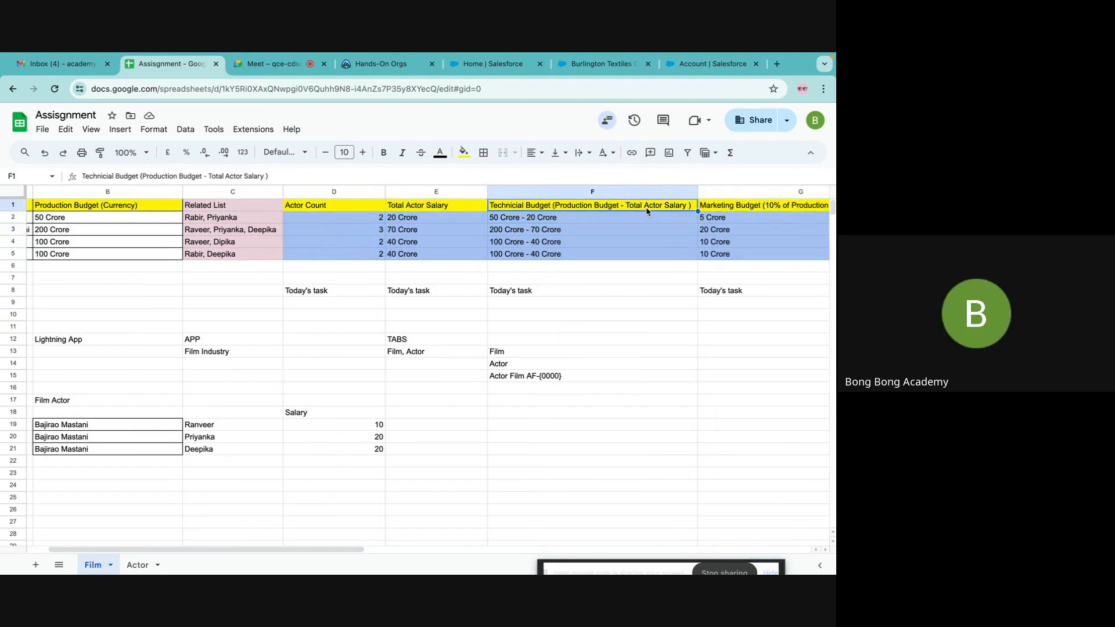
{"action": "left_click", "coordinate": [416, 209]}
{"action": "scroll", "coordinate": [467, 279], "scroll_direction": "right", "scroll_amount": 3}
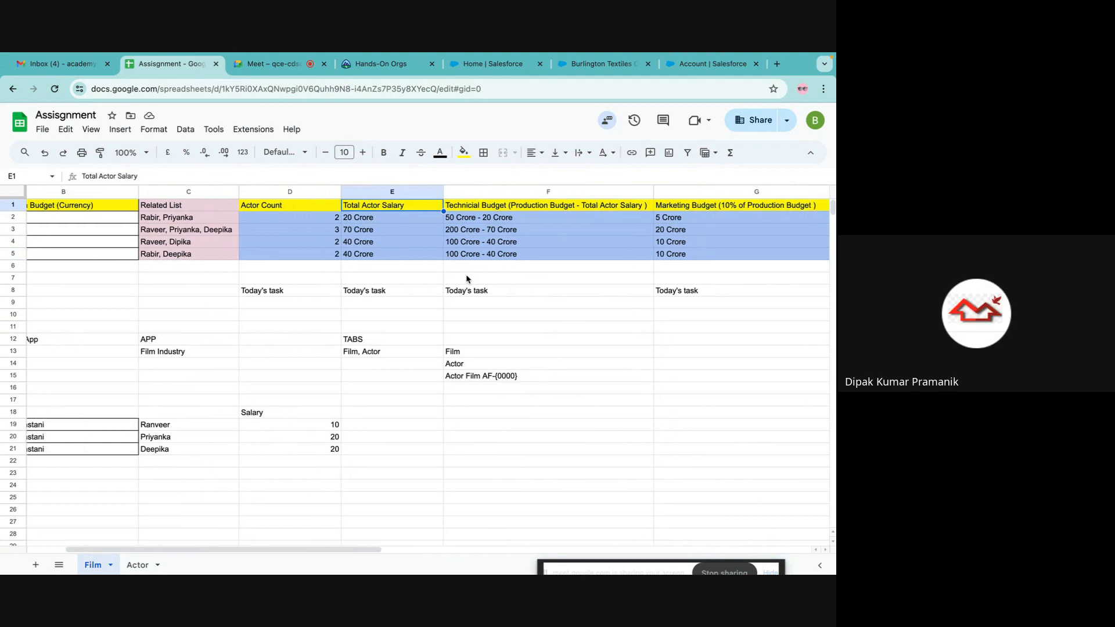
{"action": "left_click", "coordinate": [678, 208]}
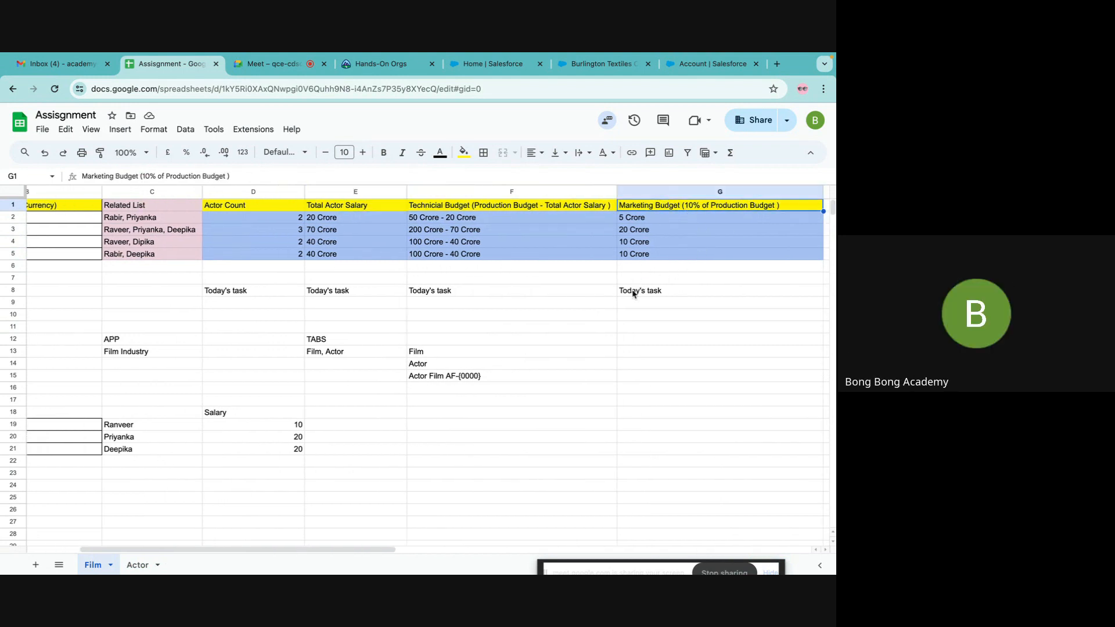
Select the Film sheet's Actor Count through Marketing Budget columns with their headers, D1:G5
{"action": "scroll", "coordinate": [634, 294], "scroll_direction": "left", "scroll_amount": 3}
{"action": "left_click_drag", "start_coordinate": [356, 209], "coordinate": [728, 262]}
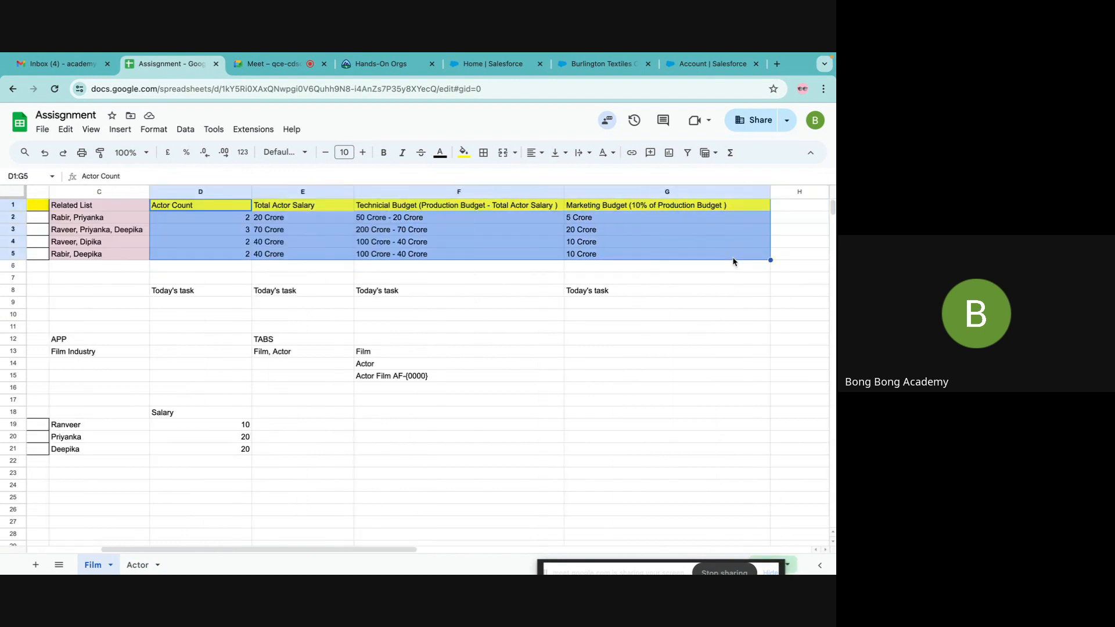
{"action": "scroll", "coordinate": [367, 277], "scroll_direction": "left", "scroll_amount": 3}
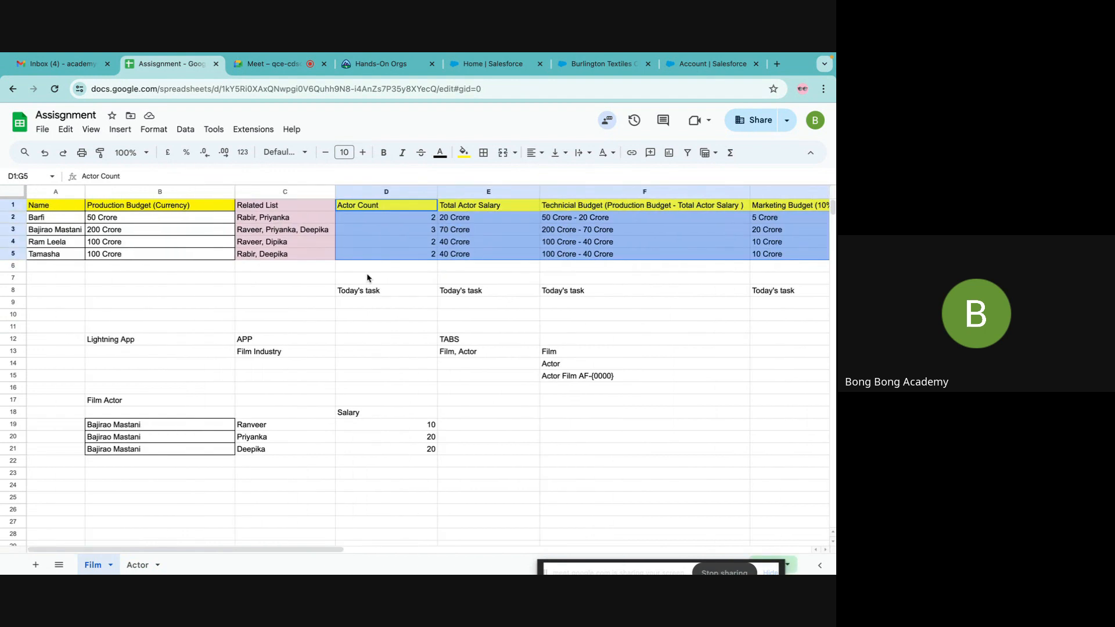
Return to the Actor sheet and select the Film Count and Total Salary block D1:E5 again
{"action": "left_click", "coordinate": [130, 565]}
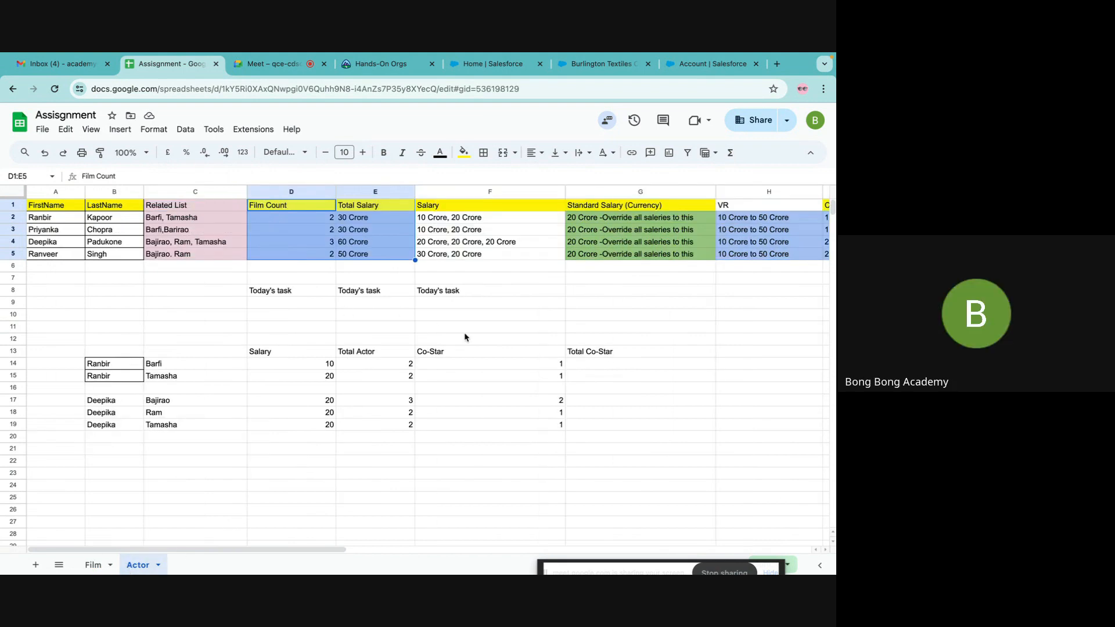
{"action": "scroll", "coordinate": [465, 337], "scroll_direction": "right", "scroll_amount": 1}
{"action": "left_click", "coordinate": [212, 209]}
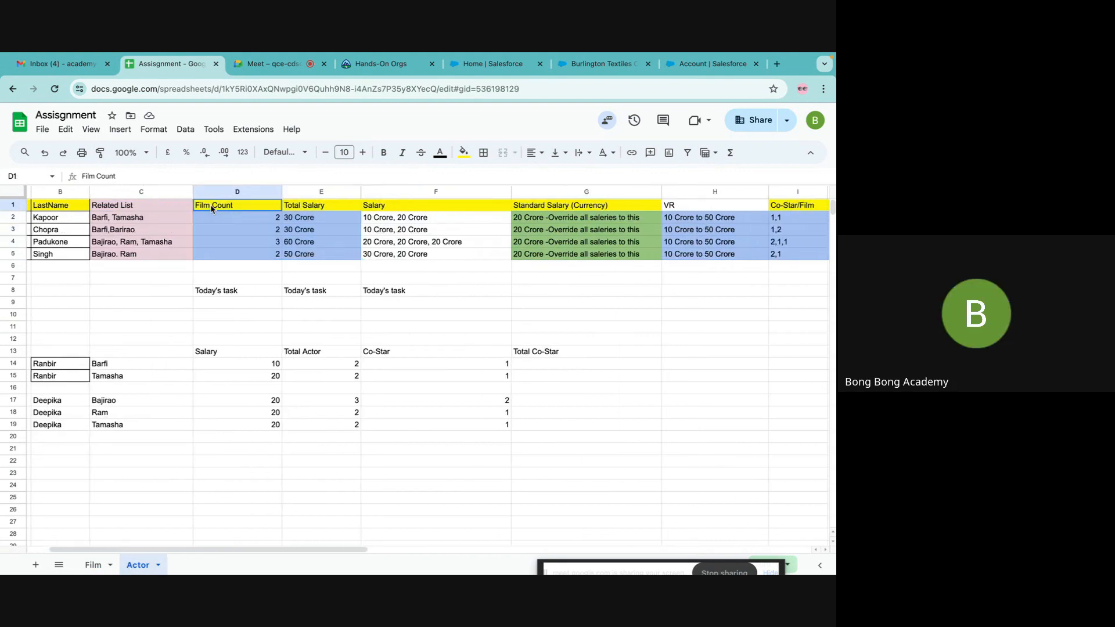
{"action": "left_click_drag", "start_coordinate": [212, 209], "coordinate": [331, 257]}
{"action": "scroll", "coordinate": [369, 302], "scroll_direction": "right", "scroll_amount": 3}
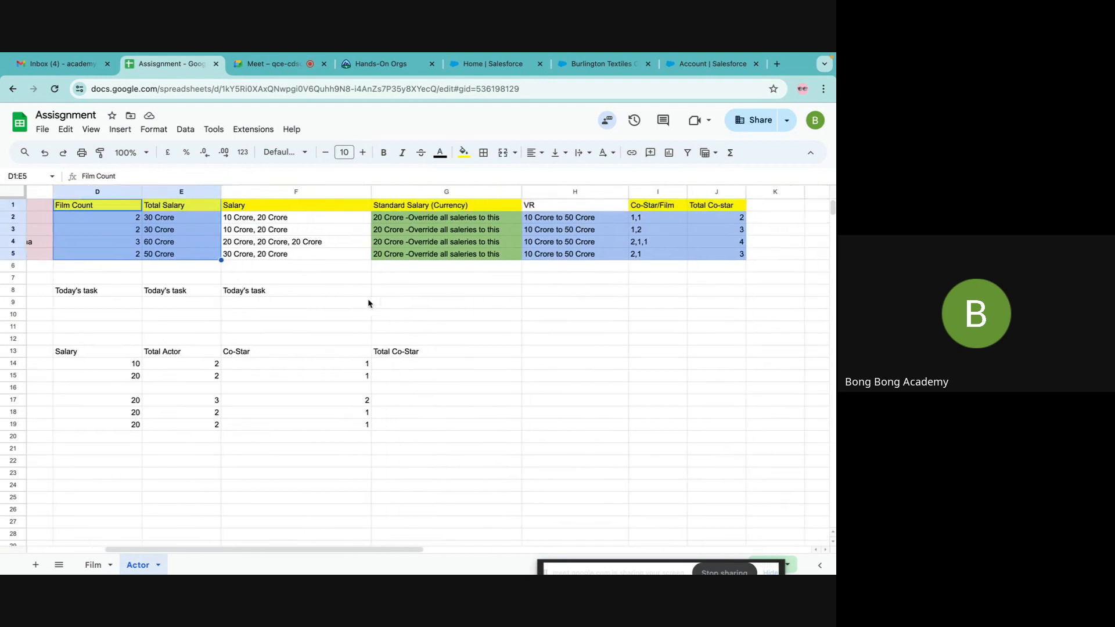
Highlight the Actor sheet's columns from Salary through Total Co-star, and separately from Standard Salary through Total Co-star
{"action": "scroll", "coordinate": [368, 302], "scroll_direction": "right", "scroll_amount": 1}
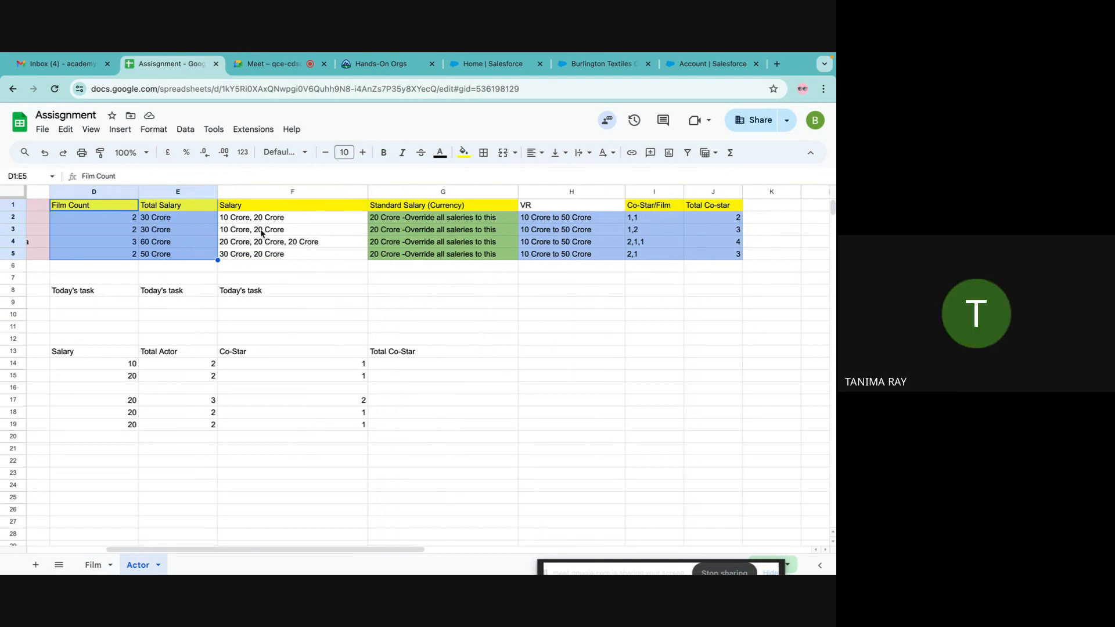
{"action": "left_click_drag", "start_coordinate": [233, 193], "coordinate": [700, 243]}
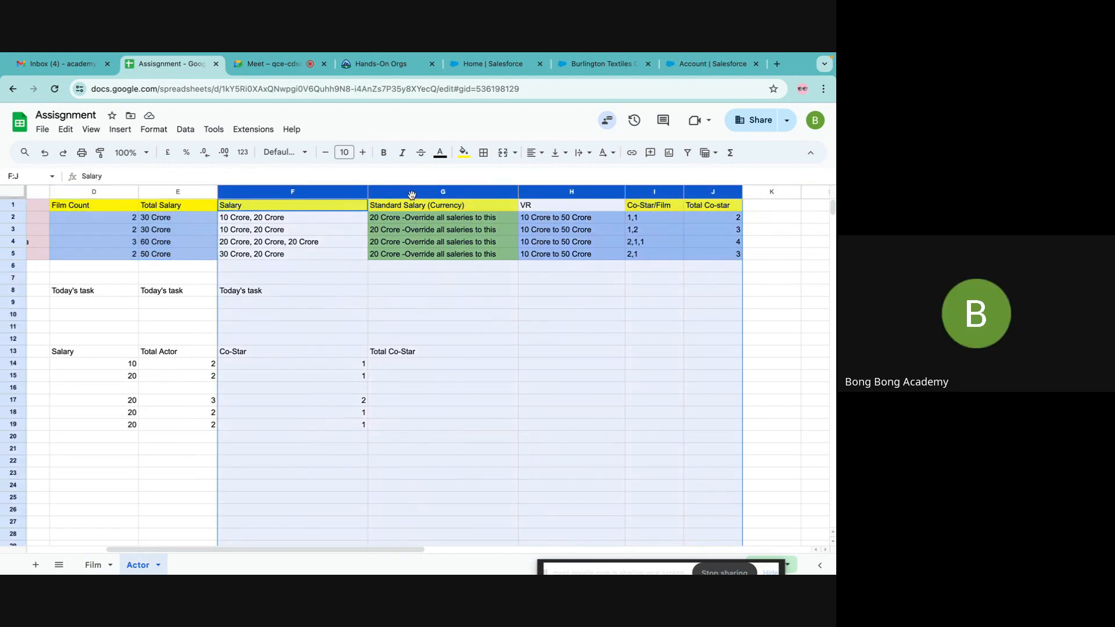
{"action": "left_click", "coordinate": [427, 304]}
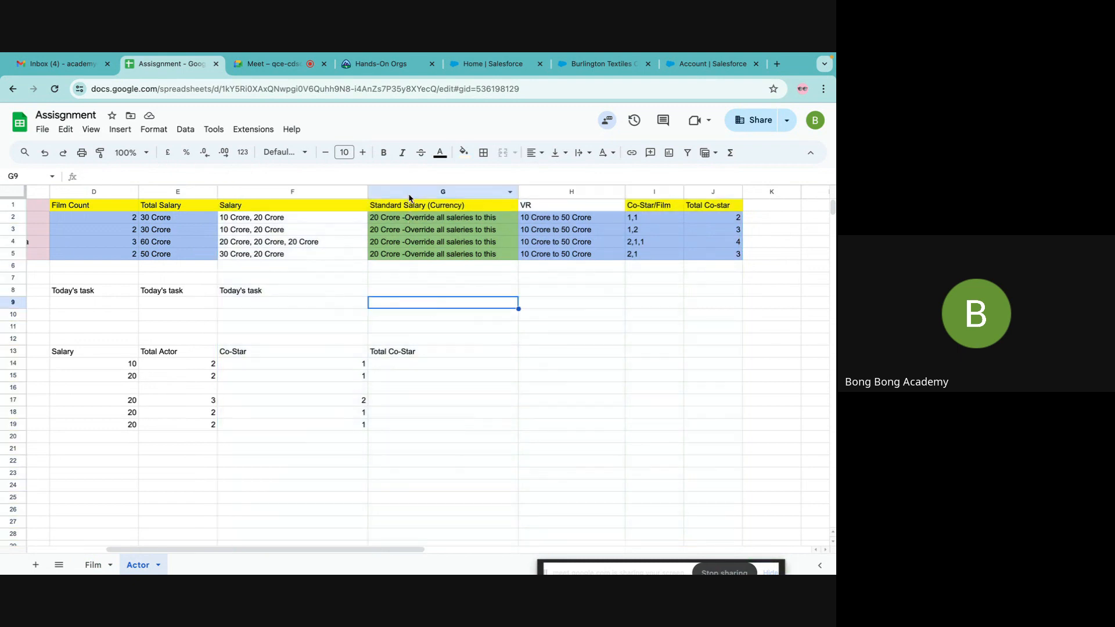
{"action": "left_click_drag", "start_coordinate": [407, 193], "coordinate": [722, 251]}
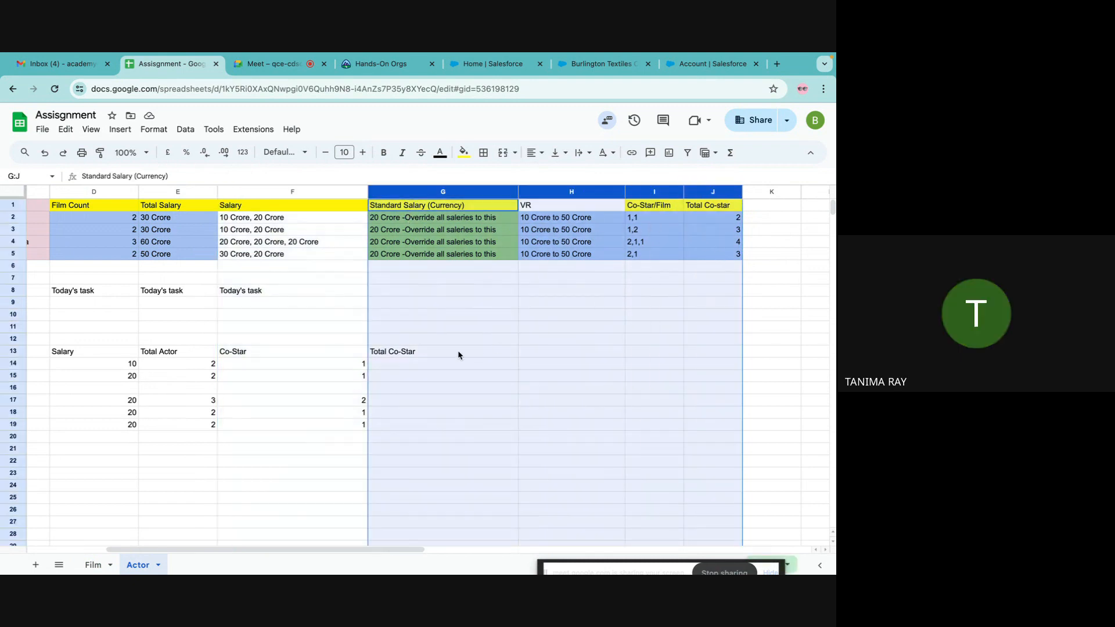
{"action": "scroll", "coordinate": [459, 353], "scroll_direction": "left", "scroll_amount": 4}
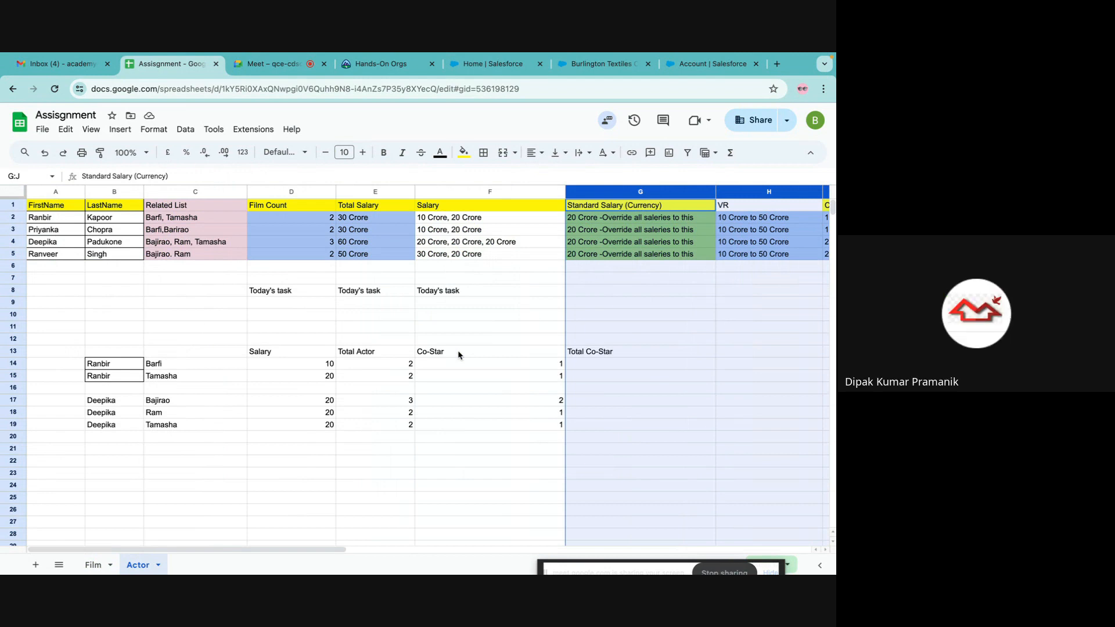
Trace the first actor's Salary entry in F2 to the Barfi and Tamasha salary rows, B14:D15
{"action": "left_click", "coordinate": [443, 218]}
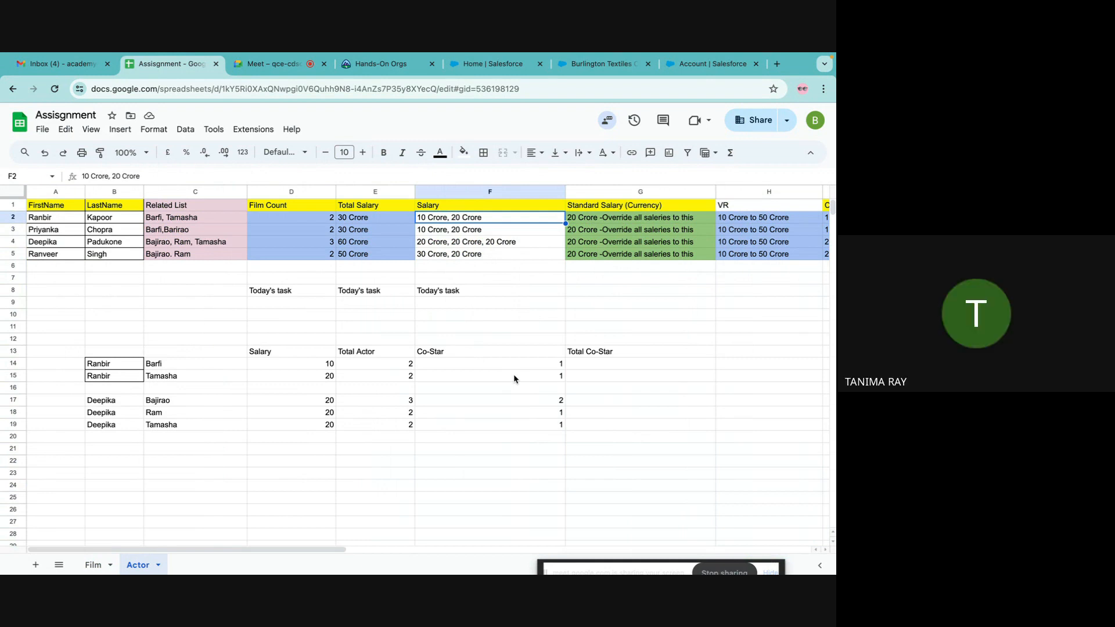
{"action": "left_click", "coordinate": [111, 368]}
{"action": "left_click", "coordinate": [173, 362]}
{"action": "left_click", "coordinate": [303, 366]}
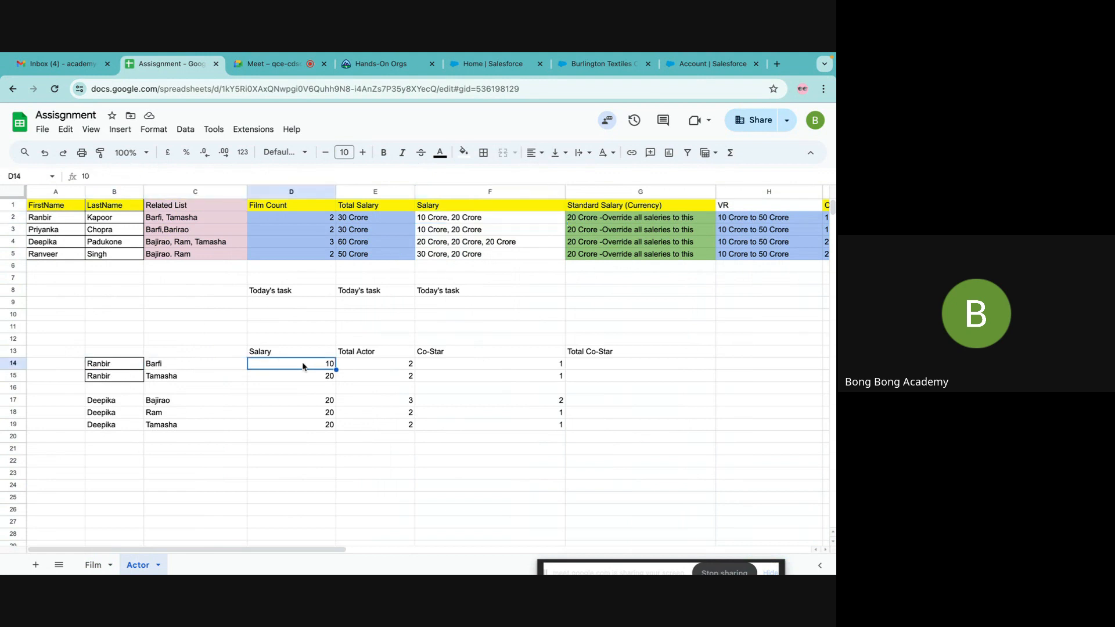
{"action": "left_click", "coordinate": [102, 381]}
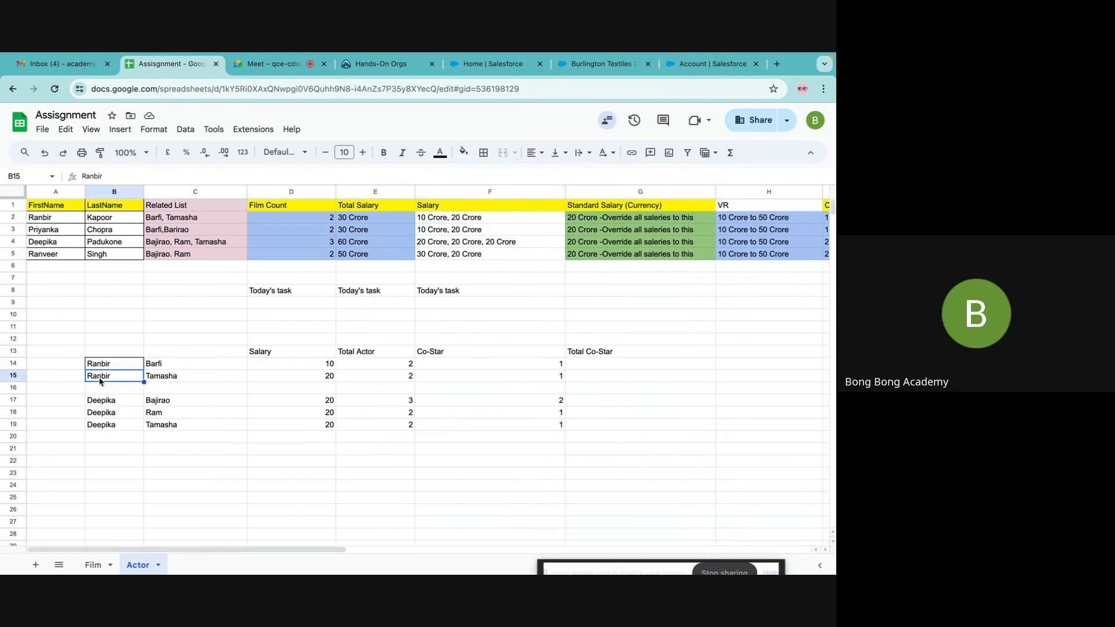
{"action": "left_click", "coordinate": [163, 378]}
{"action": "left_click", "coordinate": [294, 376]}
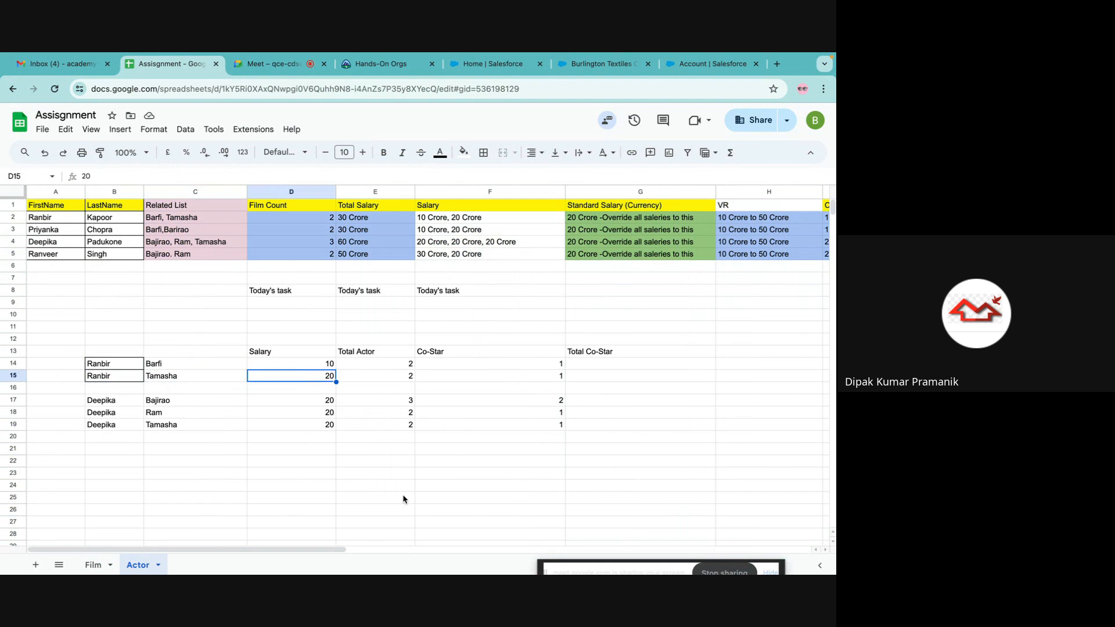
Review the Actor sheet's Co-Star/Film entries in I2 through I4 and the column's header
{"action": "scroll", "coordinate": [404, 499], "scroll_direction": "right", "scroll_amount": 3}
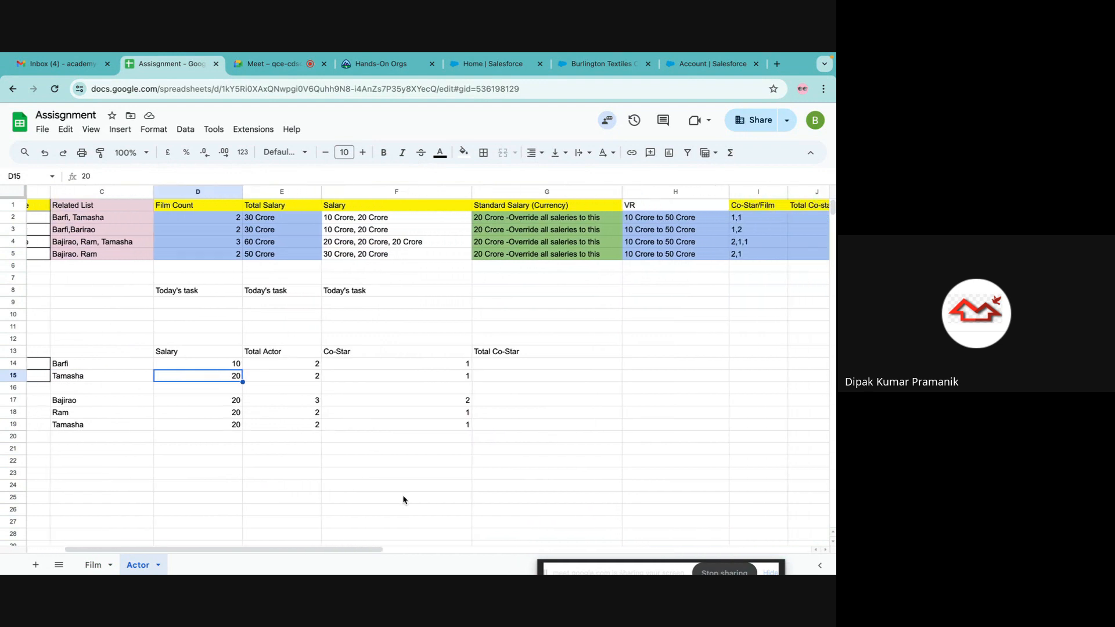
{"action": "left_click", "coordinate": [741, 224]}
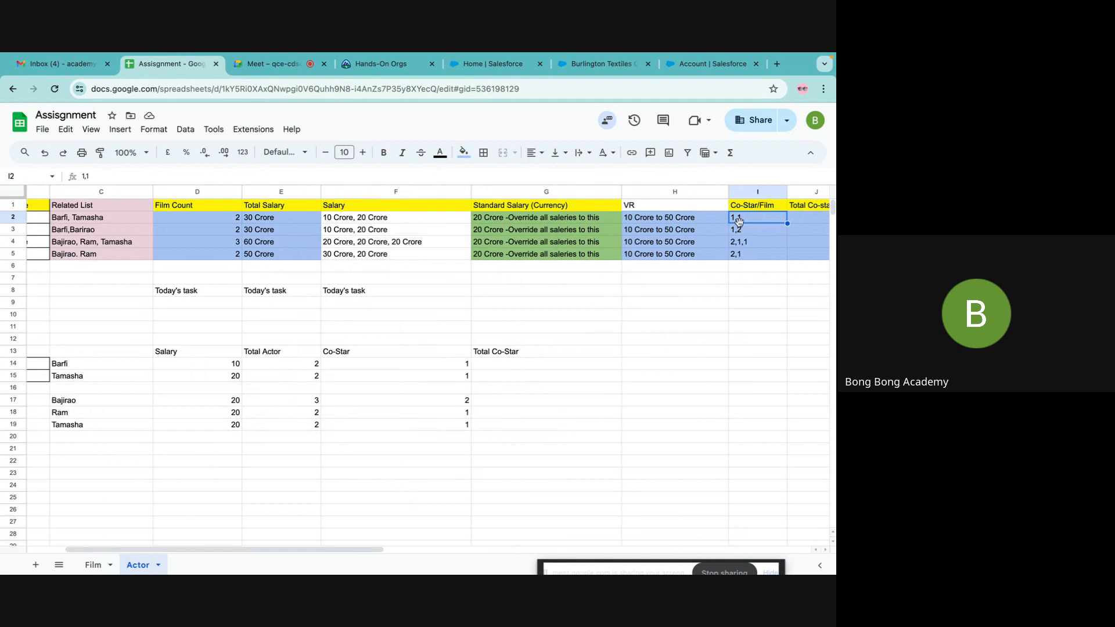
{"action": "left_click", "coordinate": [738, 233]}
{"action": "left_click", "coordinate": [738, 241]}
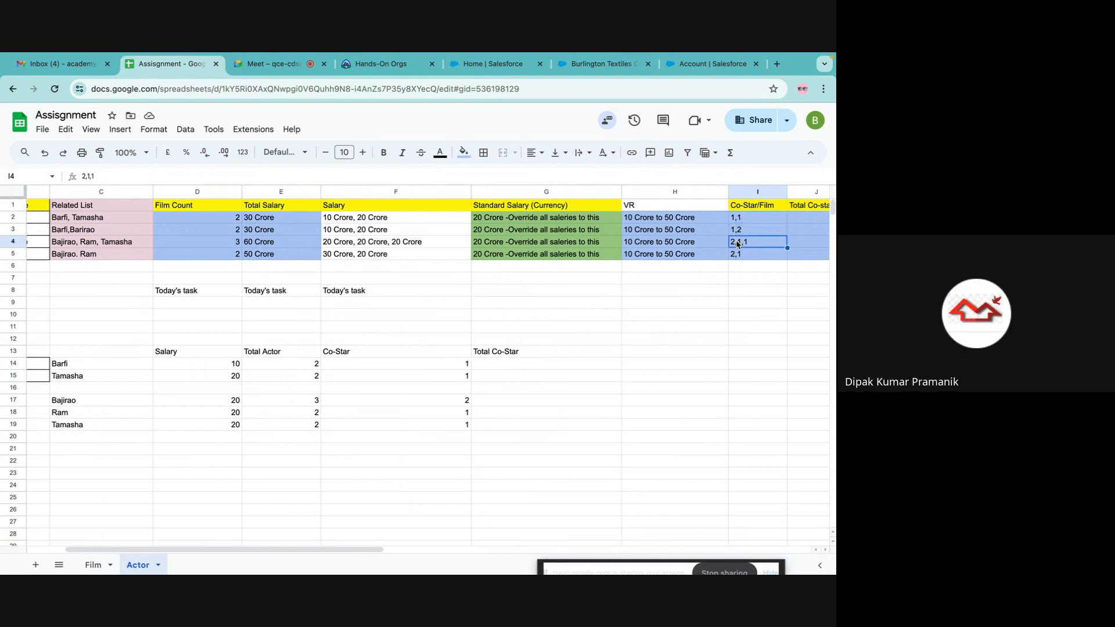
{"action": "left_click", "coordinate": [738, 209]}
{"action": "scroll", "coordinate": [724, 373], "scroll_direction": "right", "scroll_amount": 1}
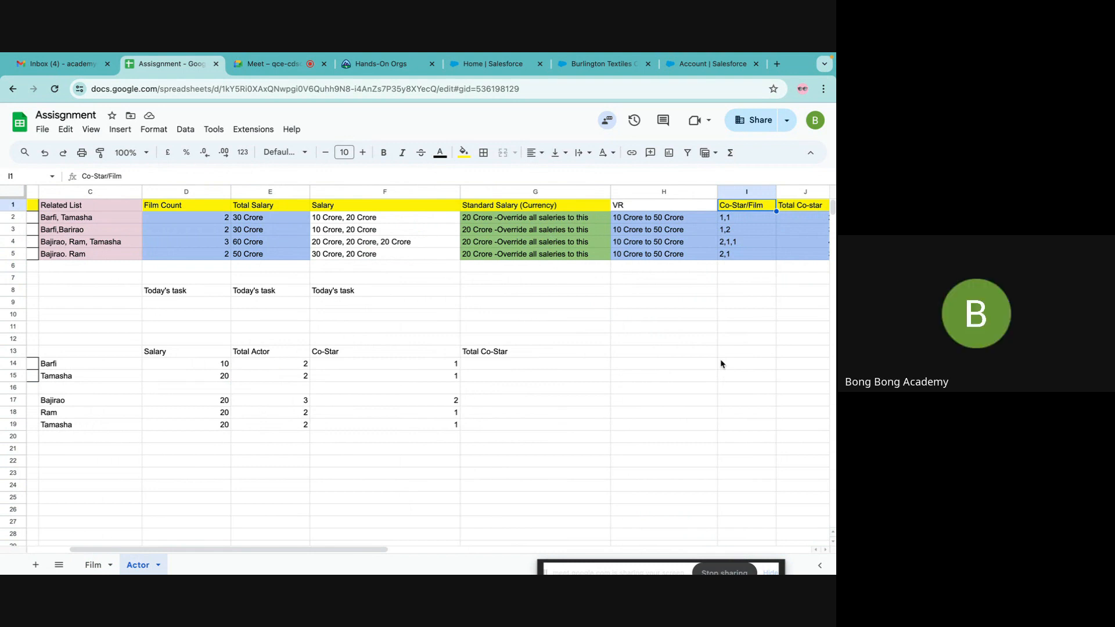
Compare the first actor's Related List films in C2 with the Co-Star/Film entry in I2
{"action": "scroll", "coordinate": [721, 363], "scroll_direction": "left", "scroll_amount": 3}
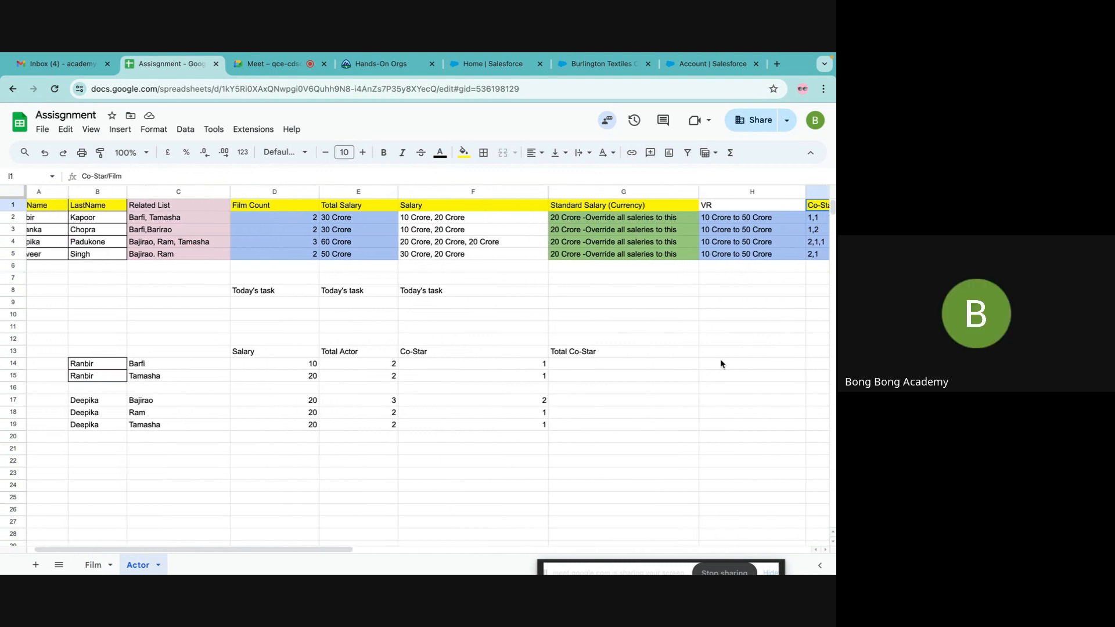
{"action": "left_click", "coordinate": [154, 219]}
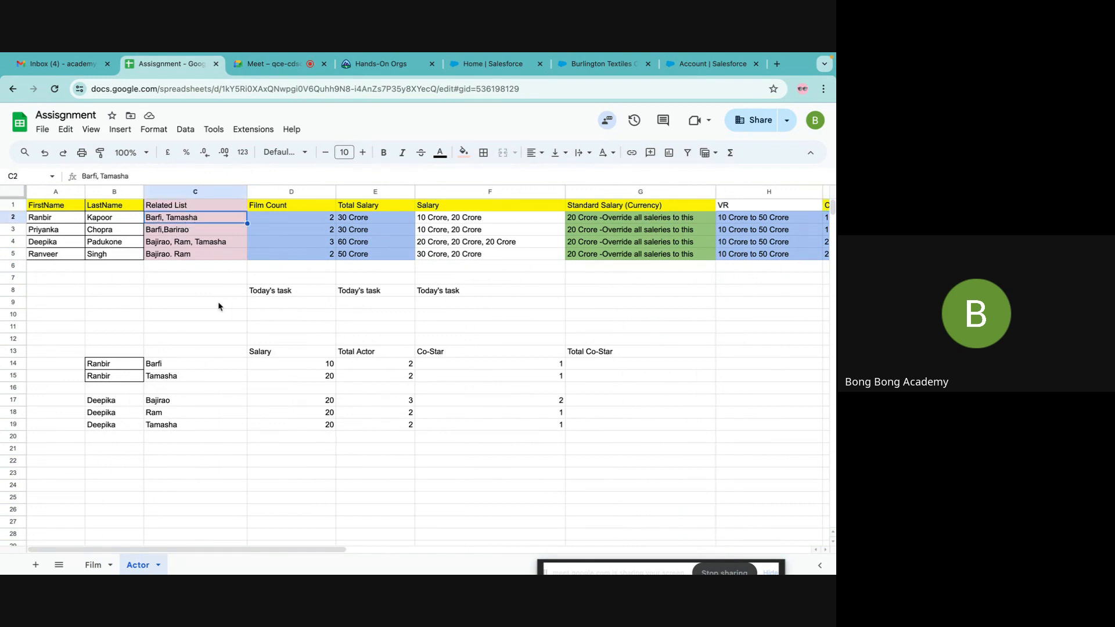
{"action": "scroll", "coordinate": [219, 307], "scroll_direction": "right", "scroll_amount": 4}
{"action": "scroll", "coordinate": [219, 306], "scroll_direction": "left", "scroll_amount": 5}
{"action": "scroll", "coordinate": [219, 306], "scroll_direction": "right", "scroll_amount": 1}
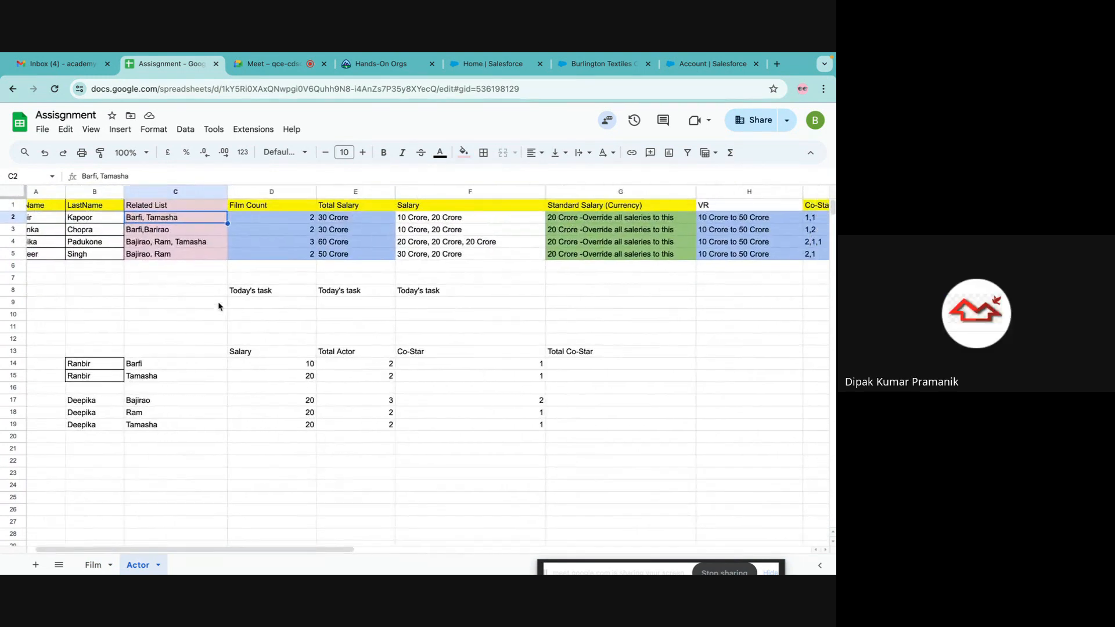
{"action": "scroll", "coordinate": [218, 306], "scroll_direction": "right", "scroll_amount": 2}
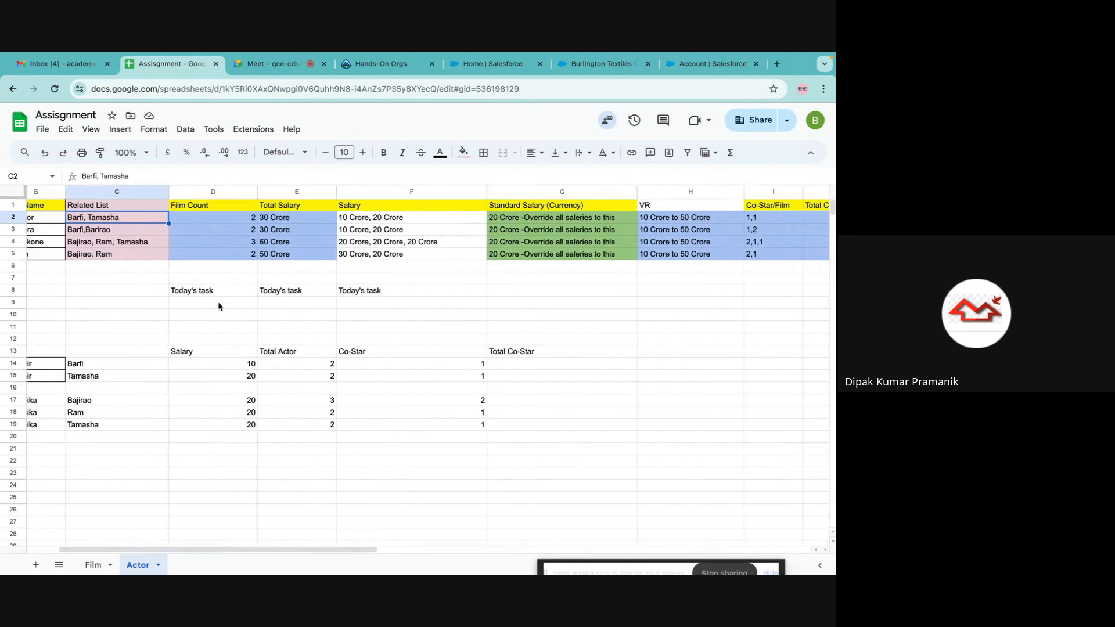
{"action": "left_click", "coordinate": [772, 219]}
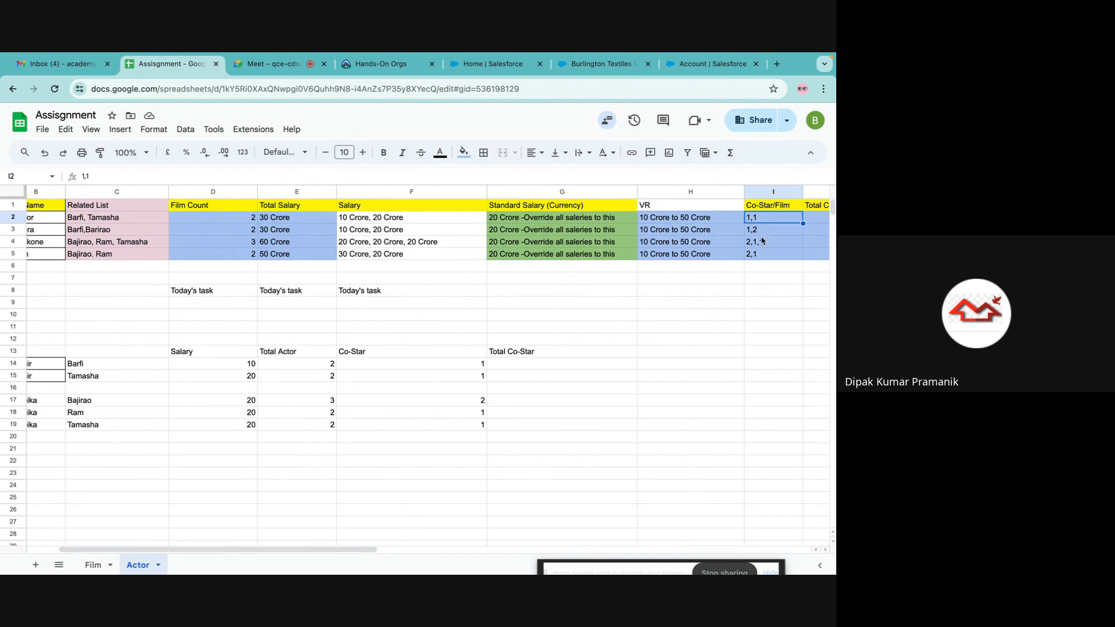
Trace the Co-Star values for the first actor's Barfi and Tamasha rows, B14:F15
{"action": "scroll", "coordinate": [120, 240], "scroll_direction": "left", "scroll_amount": 3}
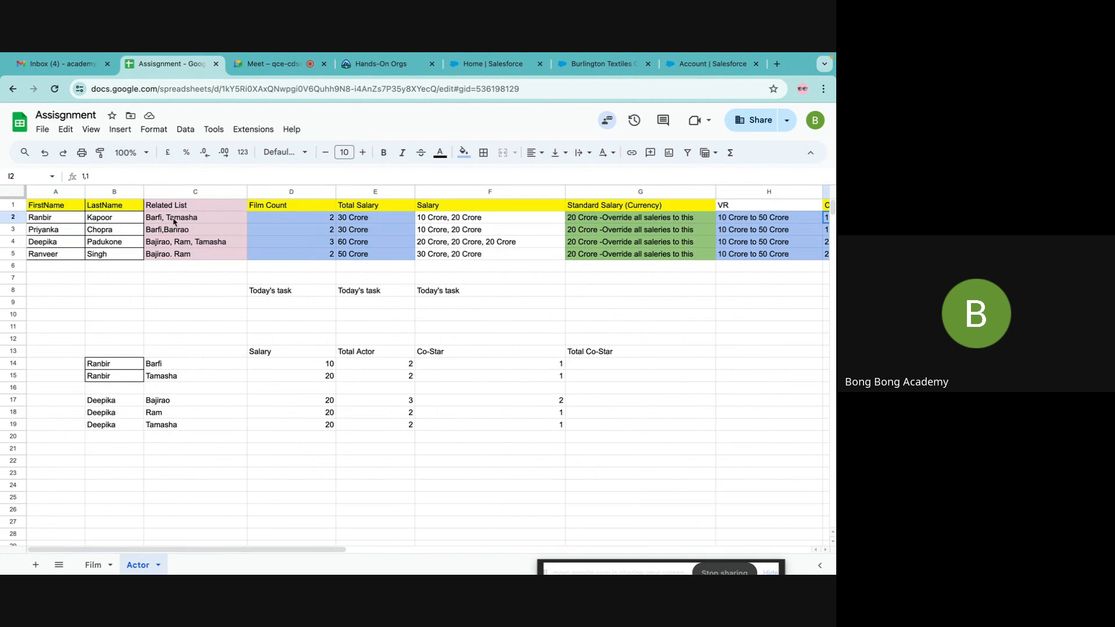
{"action": "left_click", "coordinate": [496, 363]}
{"action": "left_click", "coordinate": [93, 366]}
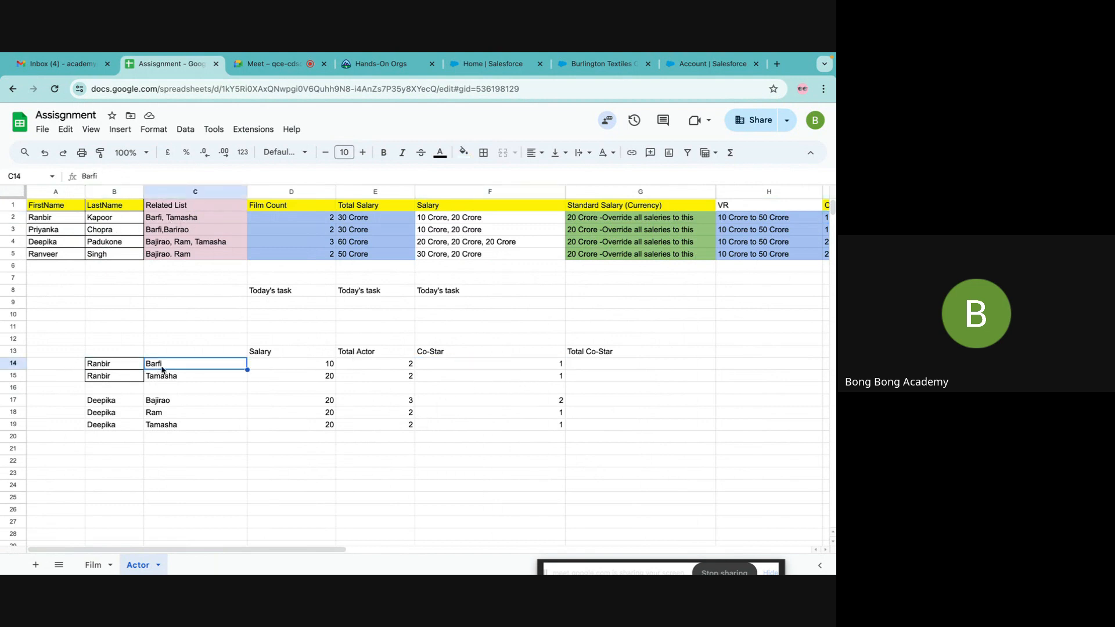
{"action": "left_click", "coordinate": [507, 363]}
{"action": "left_click", "coordinate": [117, 378]}
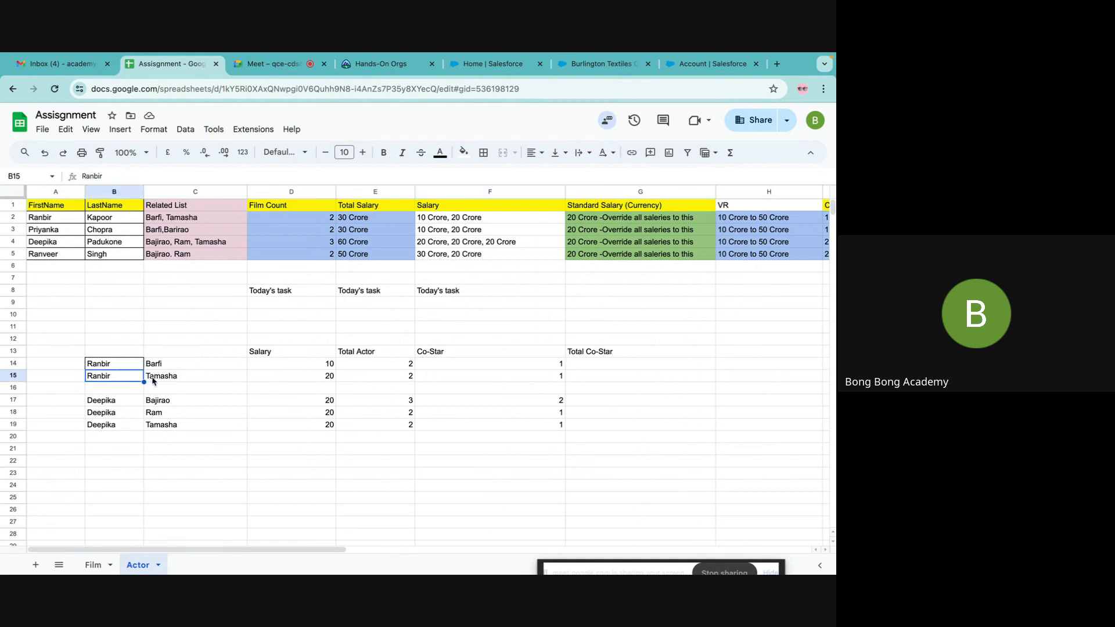
{"action": "left_click", "coordinate": [155, 381]}
{"action": "left_click", "coordinate": [545, 379]}
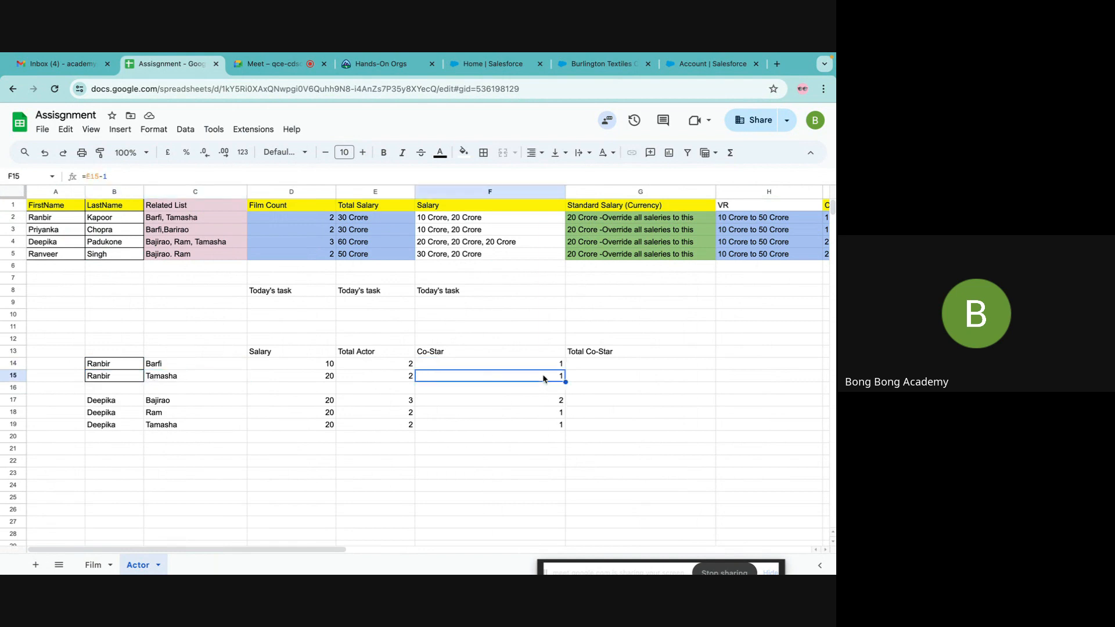
Trace the Co-Star values for the Bajirao, Ram and Tamasha rows in the lower breakdown, B17:F19
{"action": "left_click", "coordinate": [111, 405]}
{"action": "left_click", "coordinate": [169, 403]}
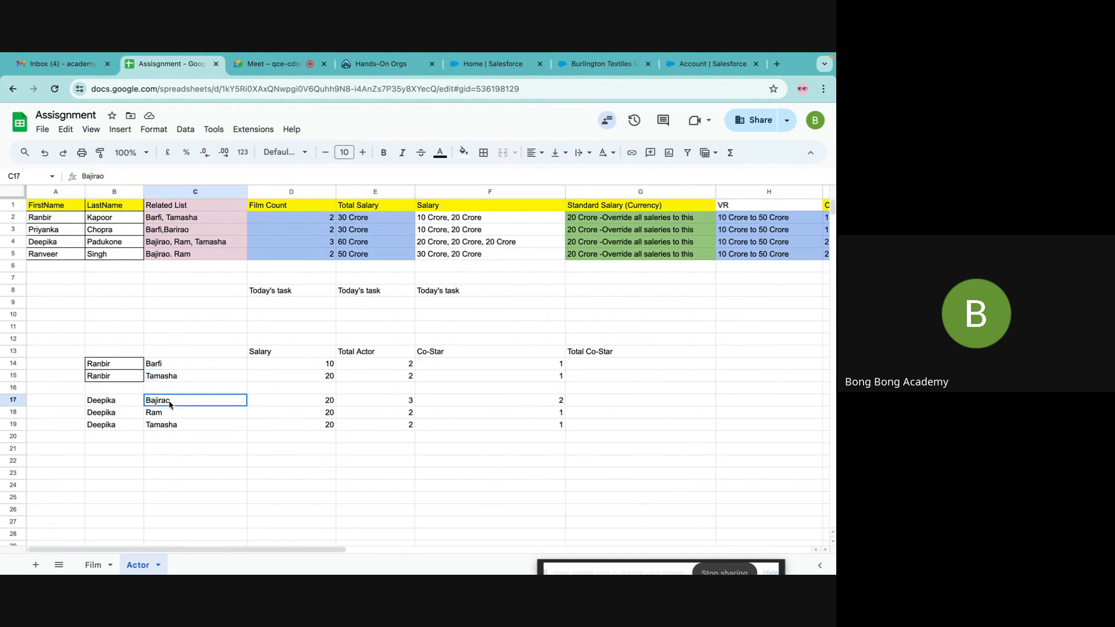
{"action": "left_click", "coordinate": [531, 405]}
{"action": "left_click", "coordinate": [93, 417]}
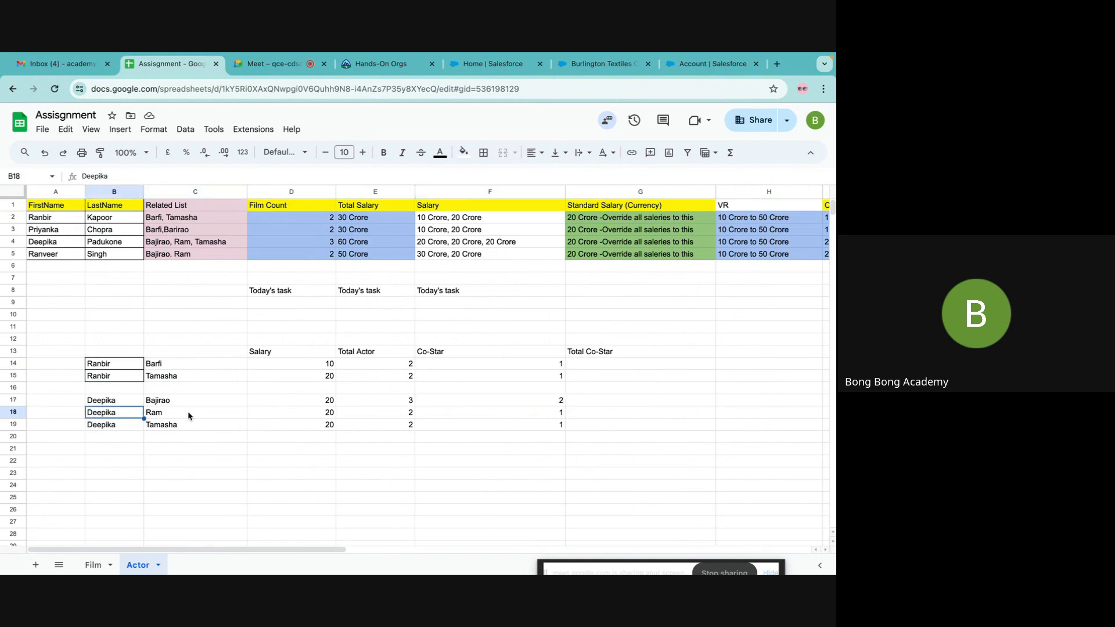
{"action": "left_click", "coordinate": [558, 416]}
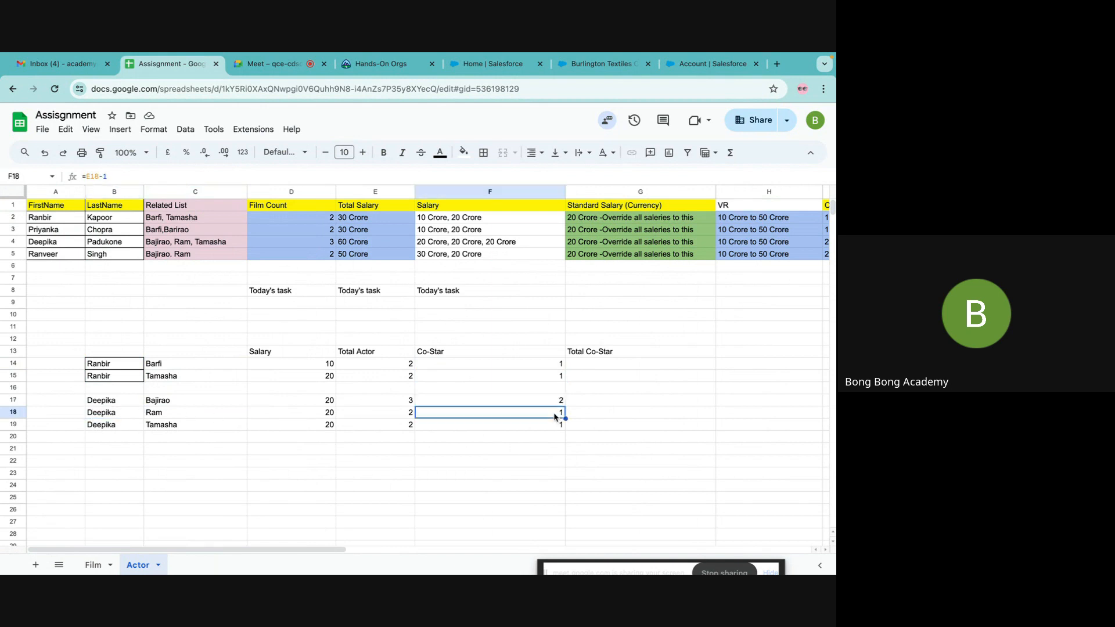
{"action": "left_click", "coordinate": [526, 427]}
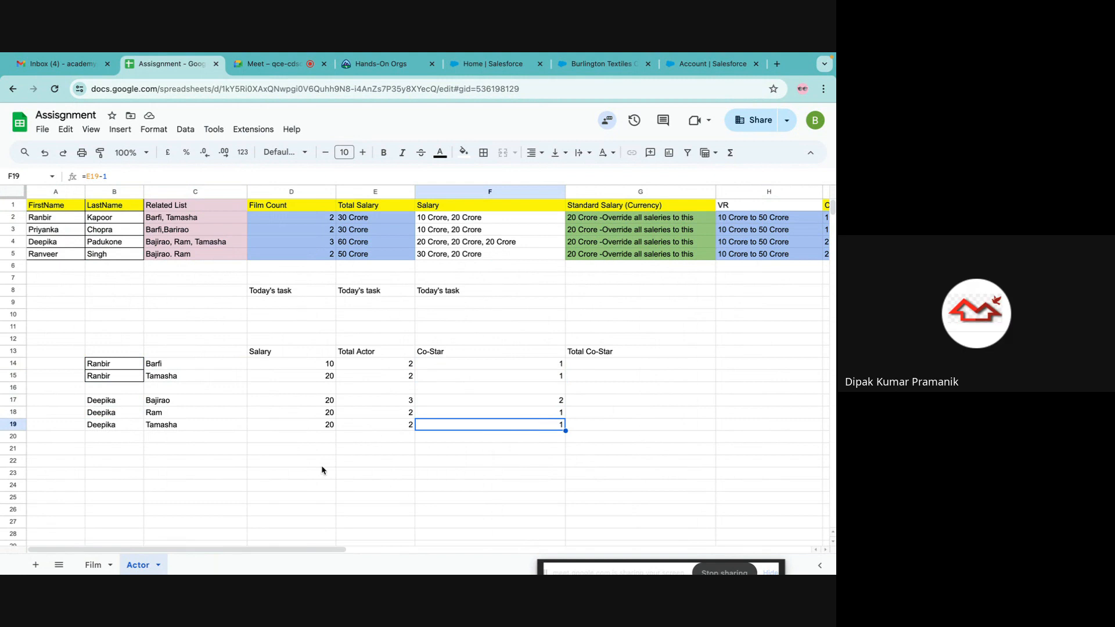
{"action": "scroll", "coordinate": [678, 419], "scroll_direction": "right", "scroll_amount": 11}
{"action": "scroll", "coordinate": [446, 386], "scroll_direction": "left", "scroll_amount": 11}
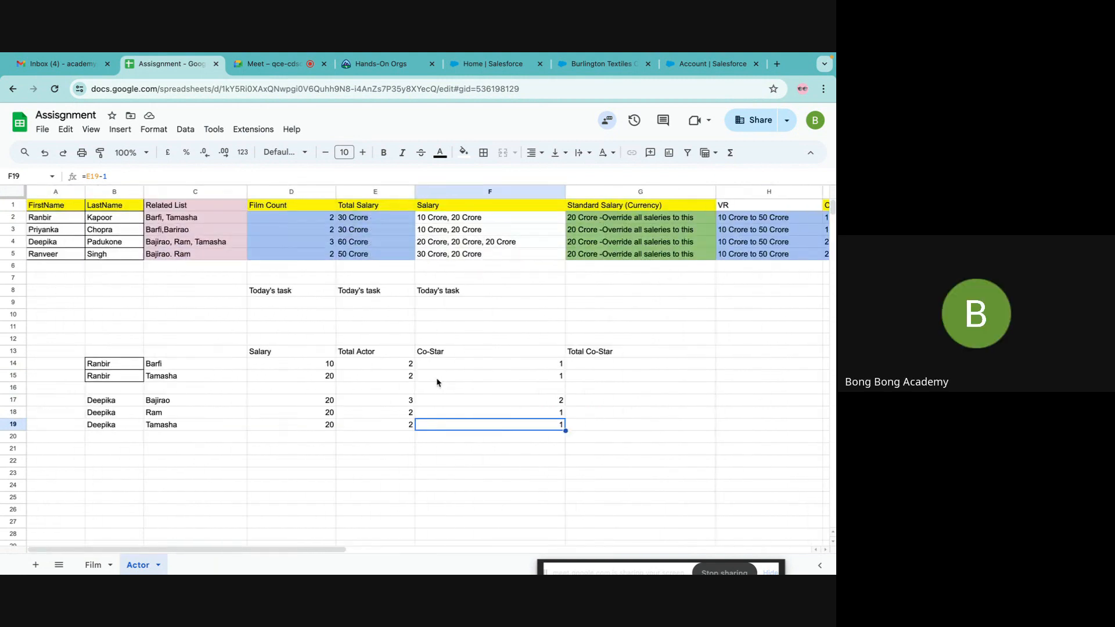
Switch to the Google Meet call and stop presenting the screen
{"action": "left_click", "coordinate": [258, 64]}
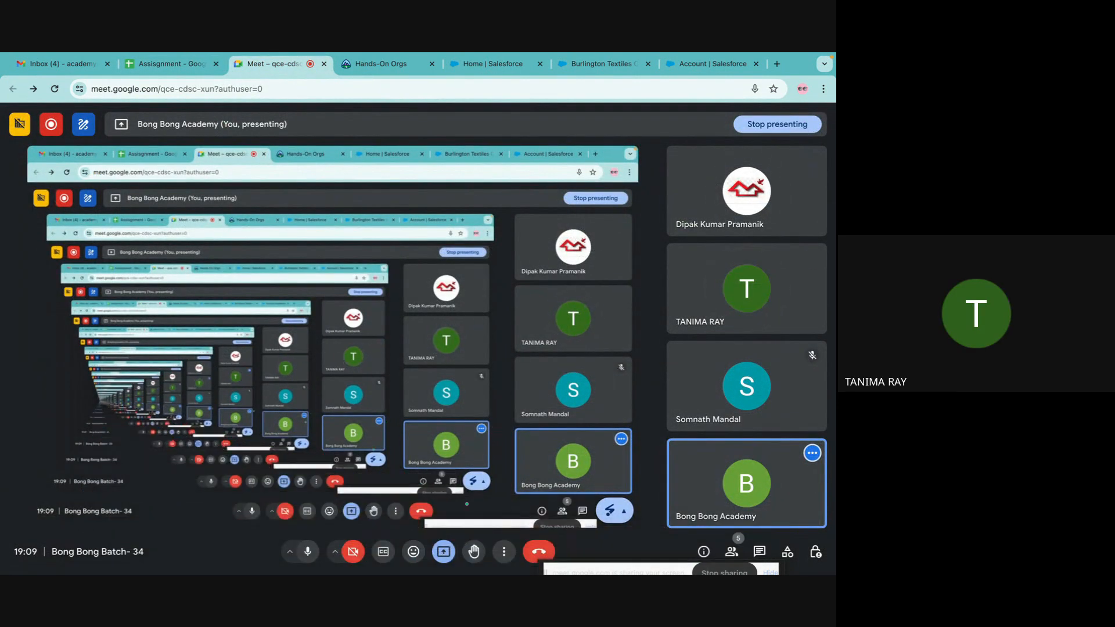
{"action": "left_click", "coordinate": [443, 552]}
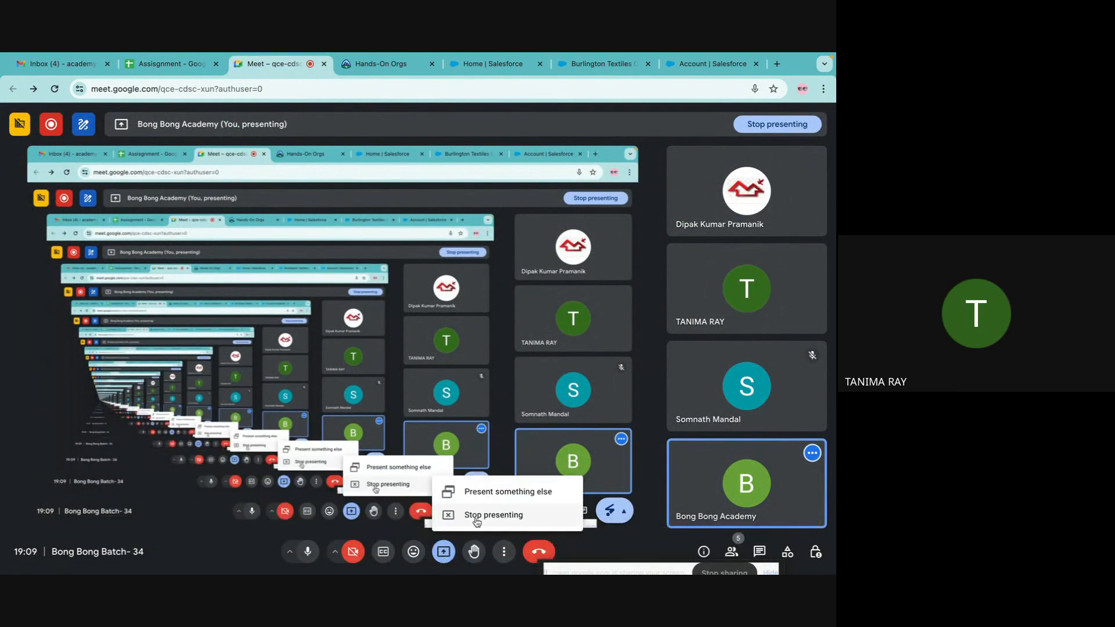
{"action": "left_click", "coordinate": [490, 515]}
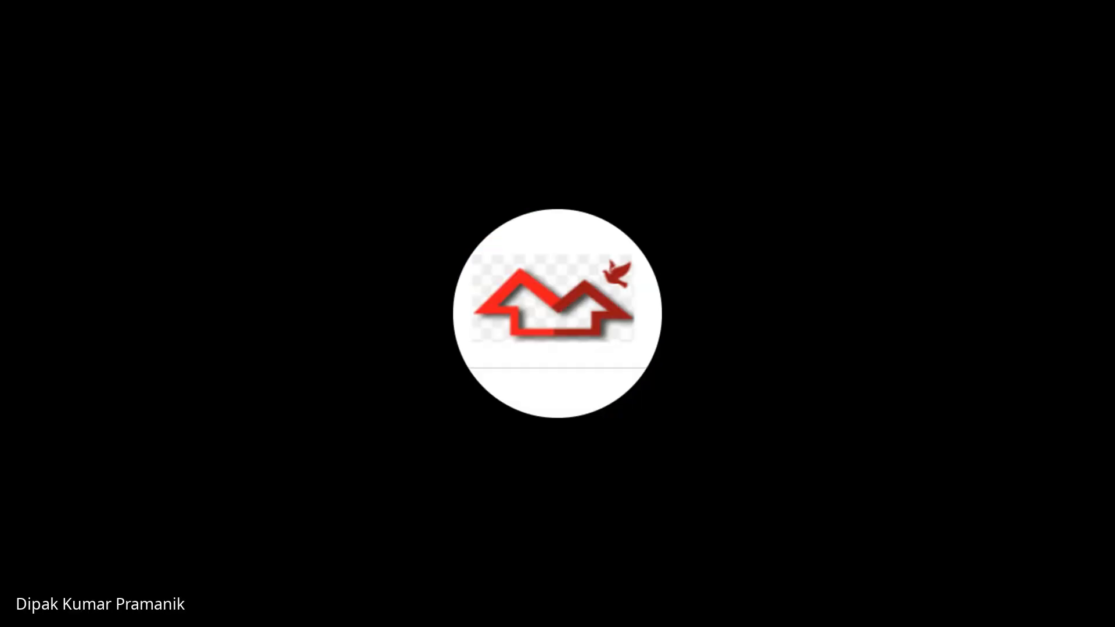